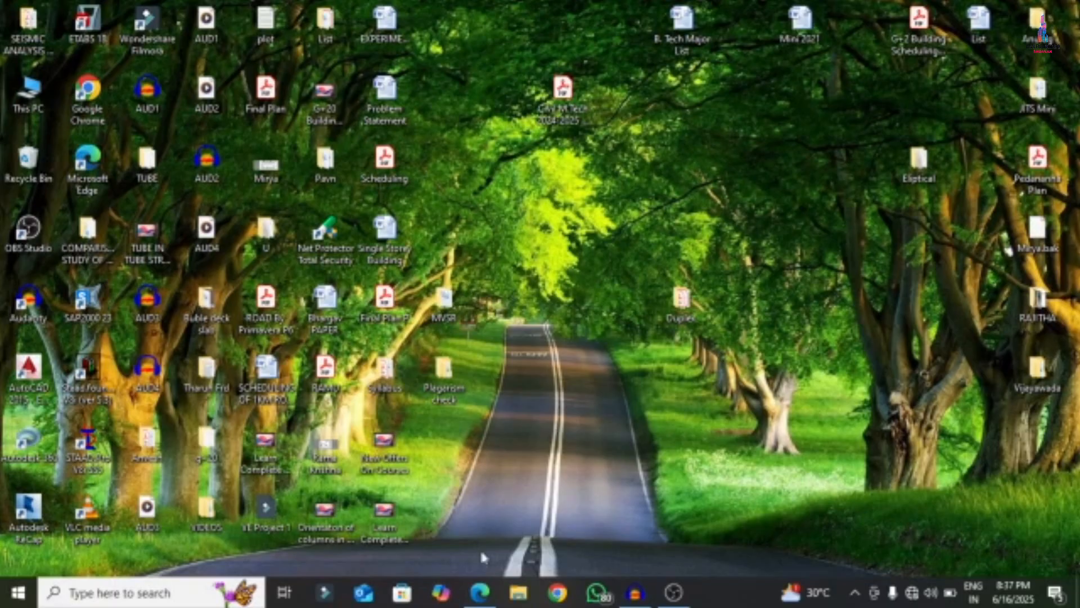
Step: Switch to DUPLEX.pdf in Microsoft Edge and skim the whole G+1 duplex building scheduling document from start to end
click(480, 592)
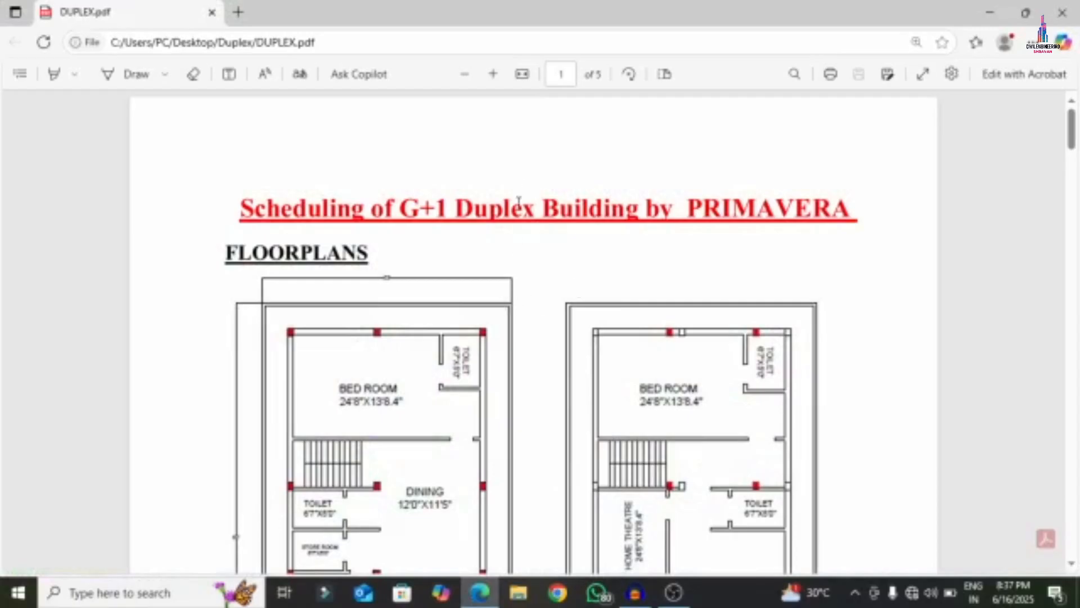
scroll(514, 233, down, 10)
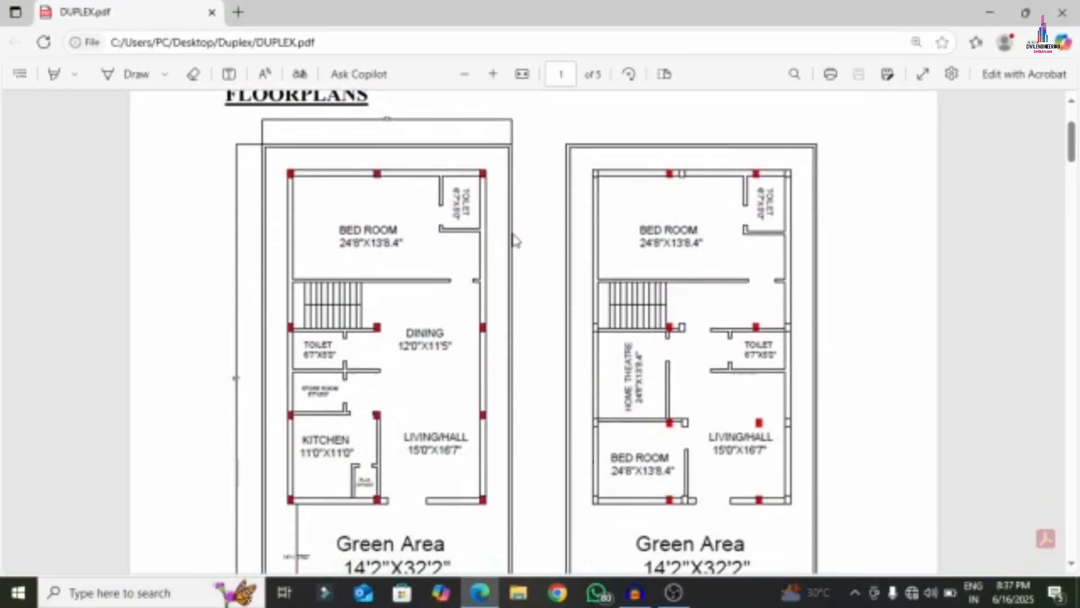
scroll(516, 249, down, 12)
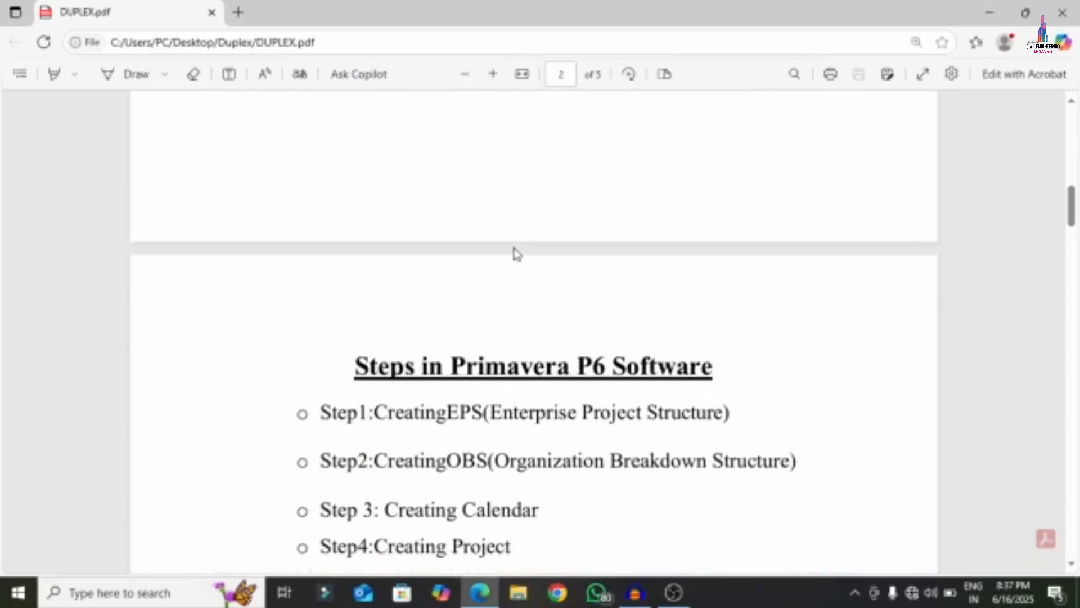
scroll(516, 253, down, 5)
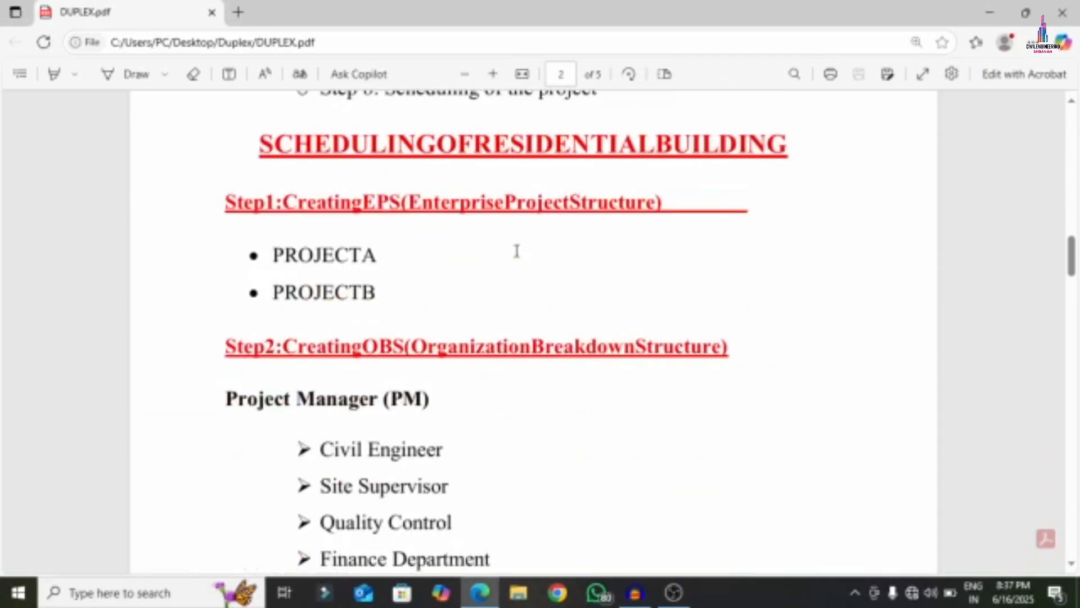
scroll(517, 257, down, 4)
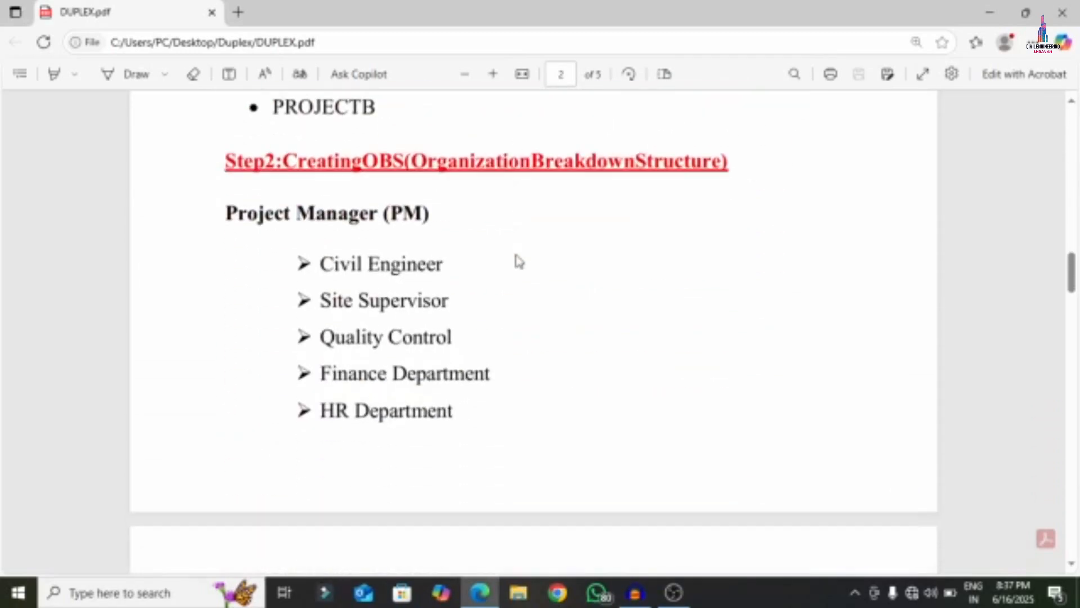
scroll(476, 253, down, 5)
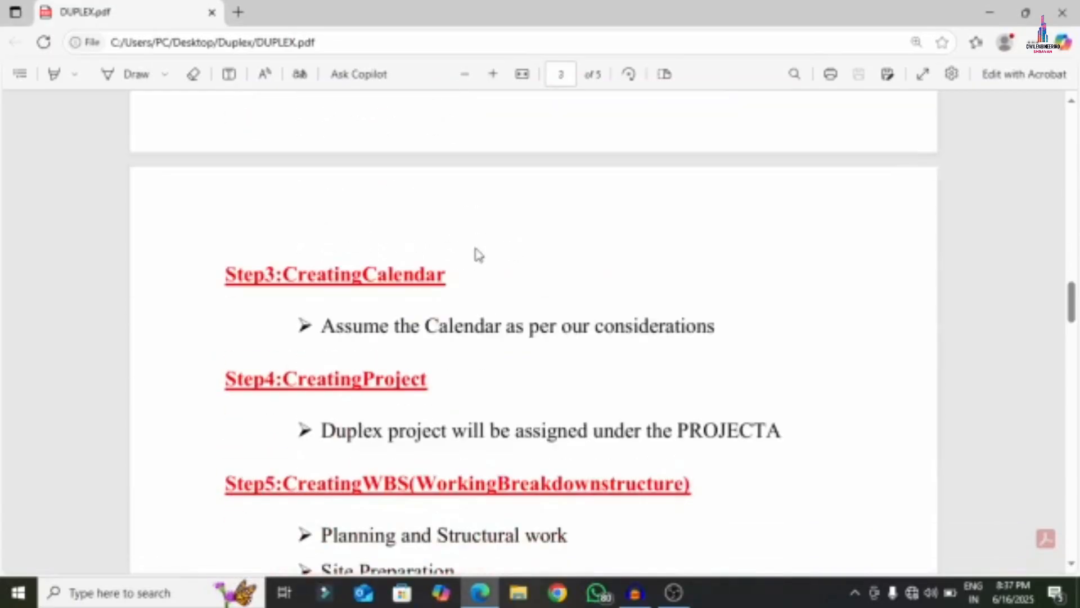
scroll(467, 248, down, 6)
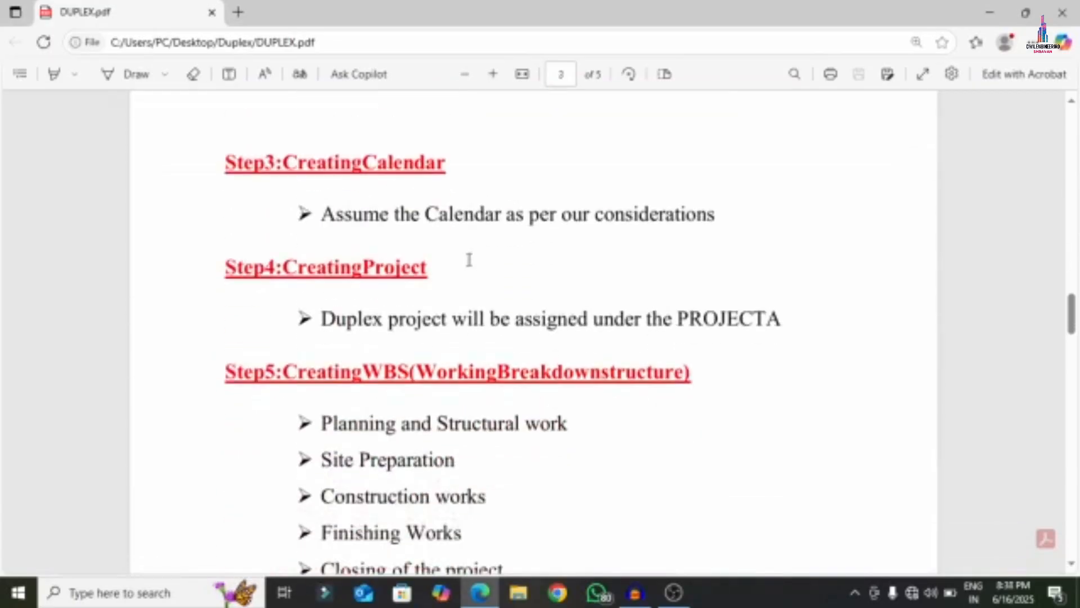
scroll(470, 258, down, 20)
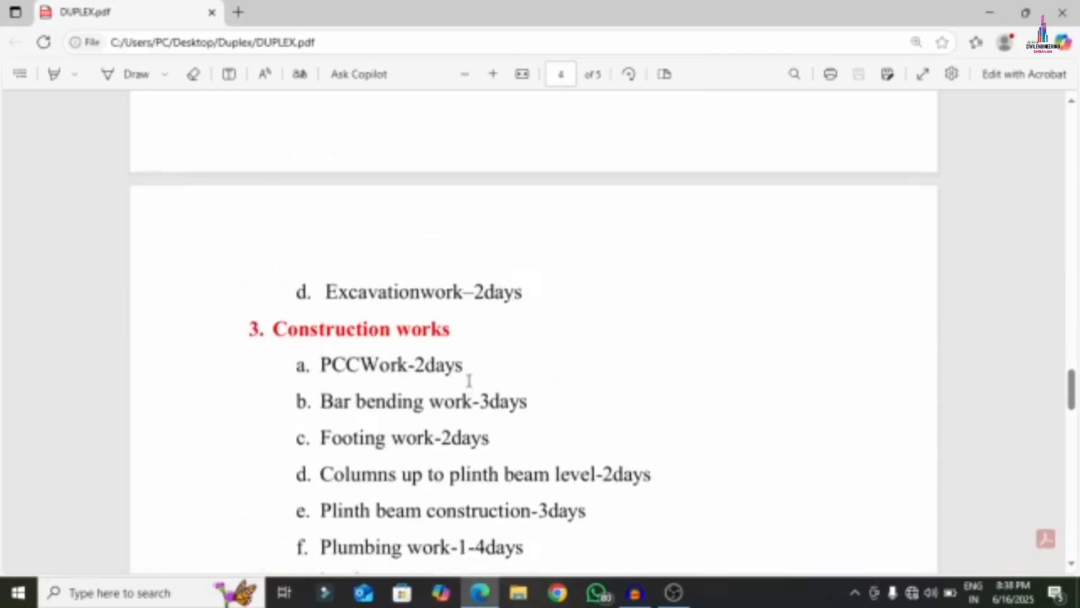
scroll(469, 394, down, 5)
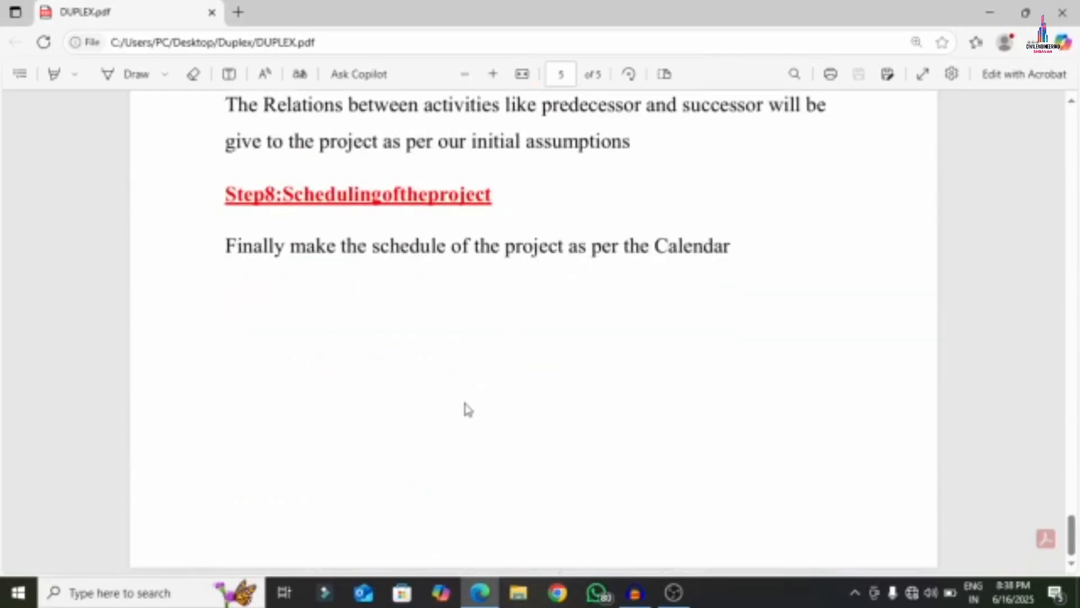
scroll(461, 394, up, 10)
scroll(1051, 425, up, 20)
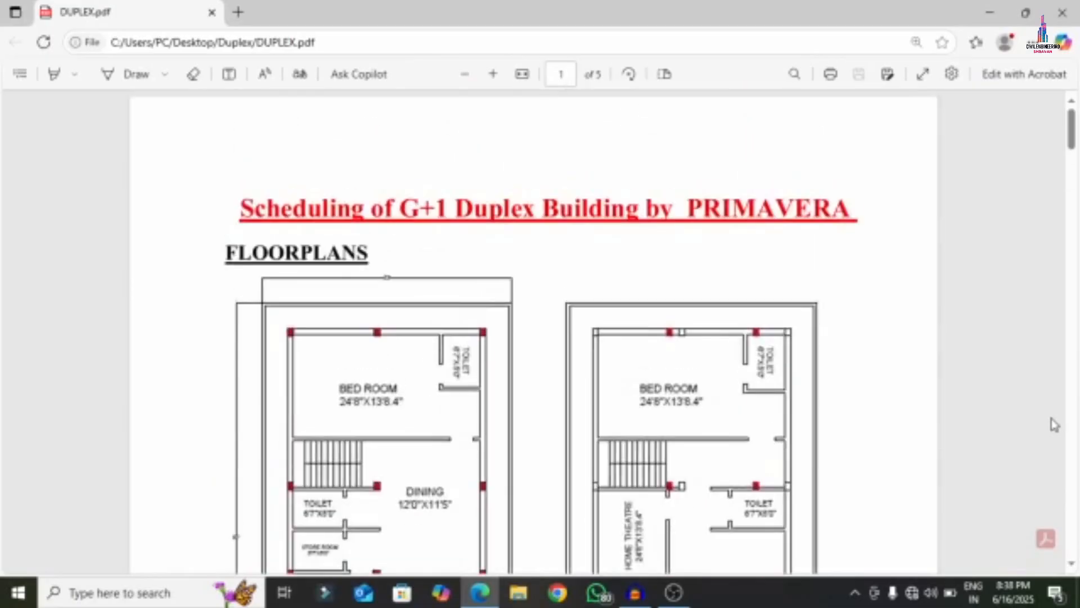
Step: Examine the ground floor and first floor plans of the duplex, including the room layouts, dimensions and green areas
scroll(945, 382, down, 2)
scroll(943, 383, up, 2)
scroll(943, 384, down, 1)
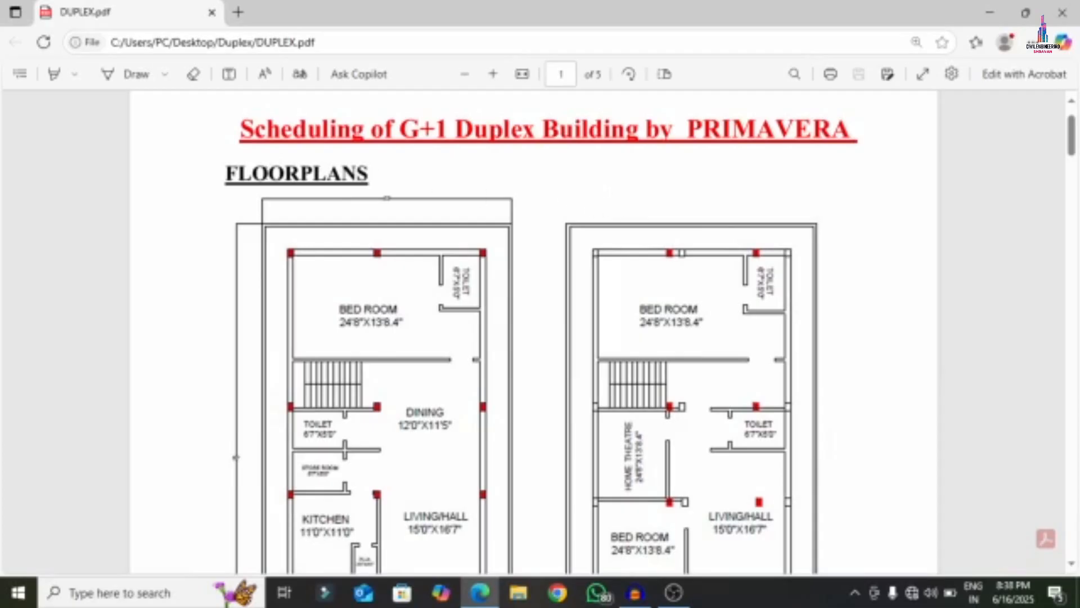
scroll(417, 248, down, 2)
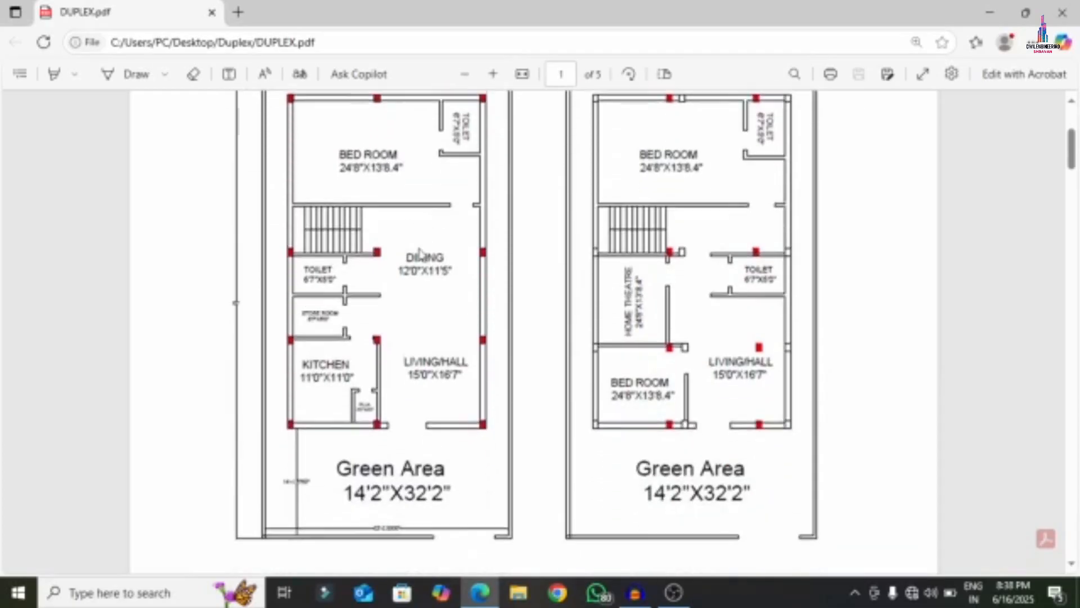
scroll(421, 254, up, 1)
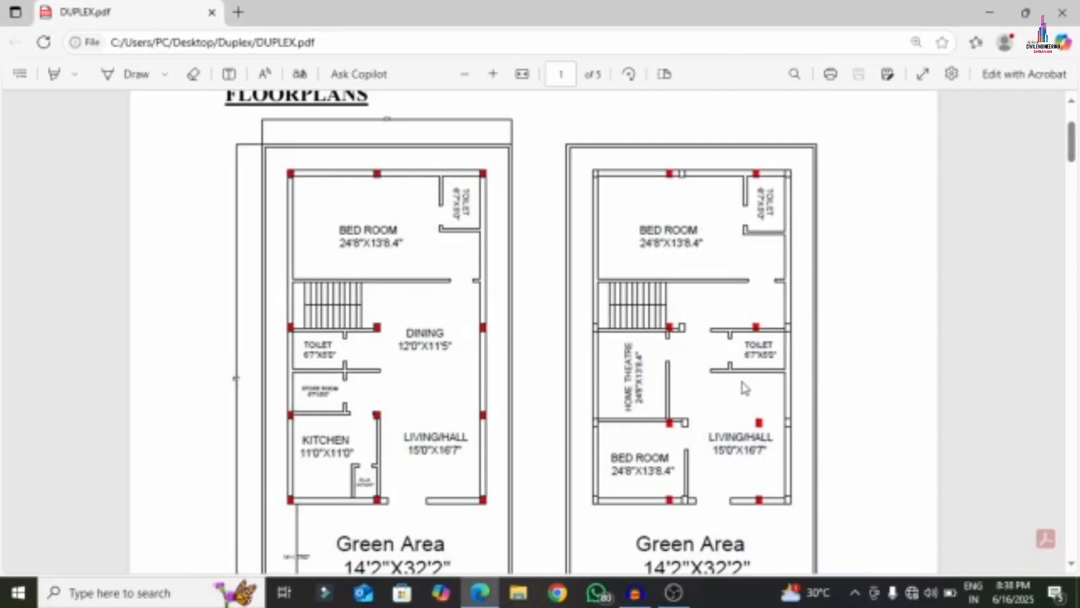
scroll(744, 388, down, 3)
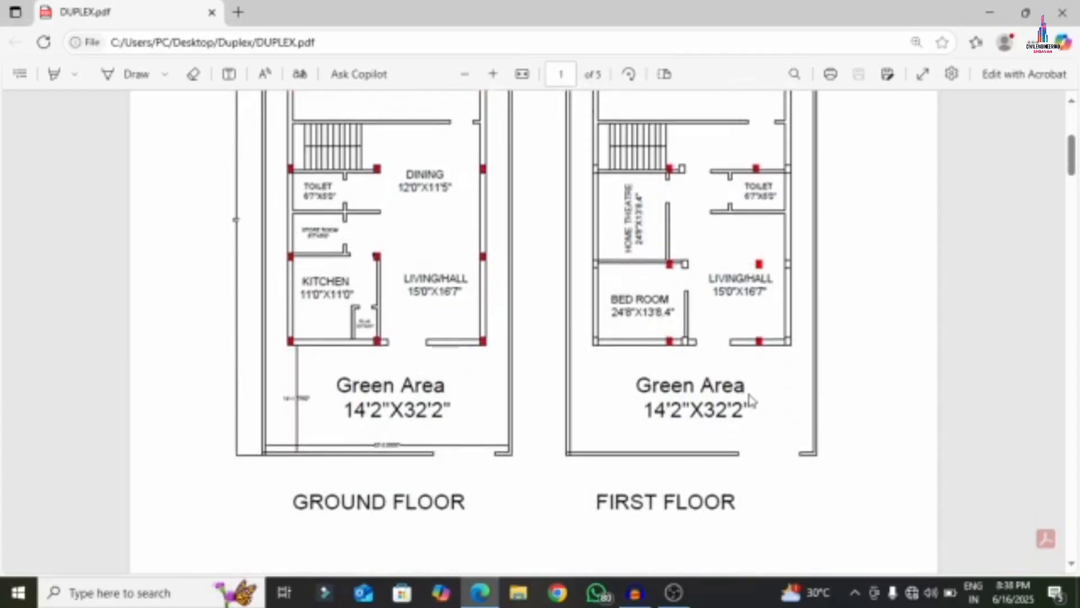
scroll(751, 400, down, 2)
scroll(752, 401, up, 3)
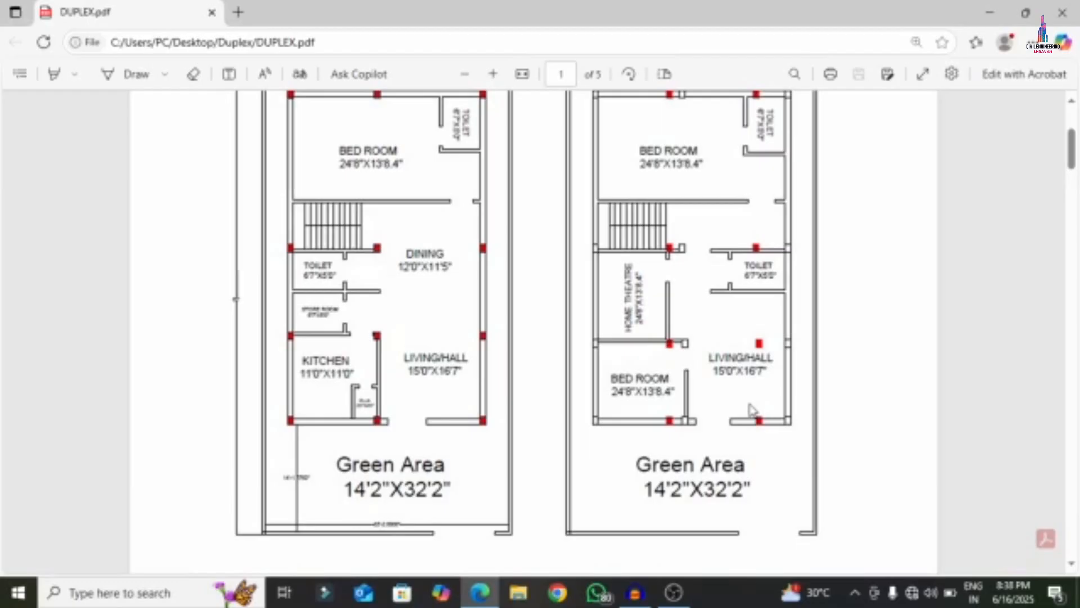
Step: Draw an orange pen check mark beside each of Steps 1 to 8 in the "Steps in Primavera P6 Software" list
scroll(752, 410, down, 10)
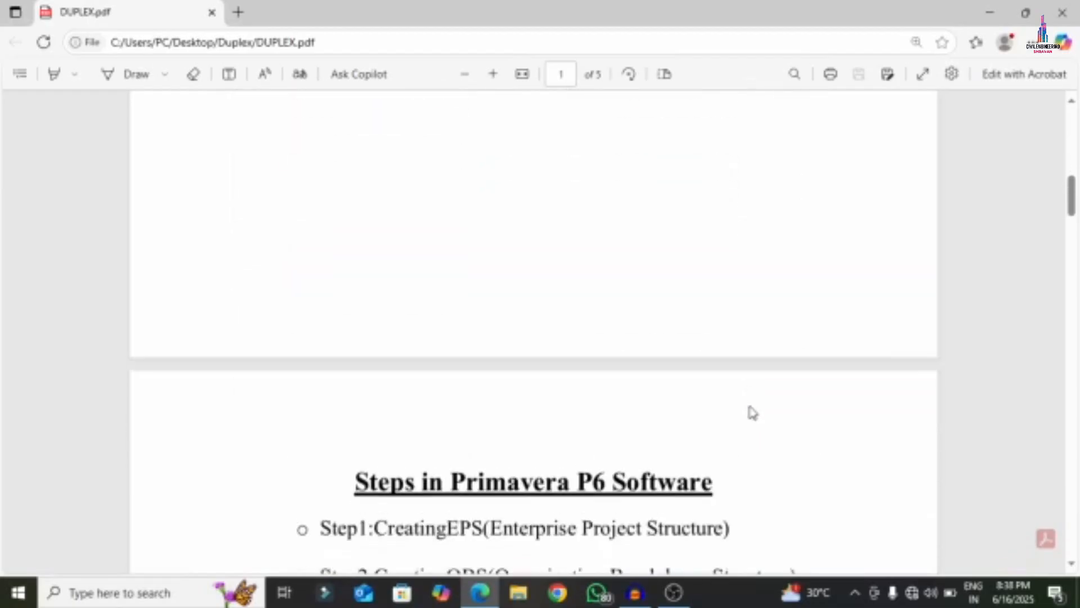
scroll(752, 410, down, 3)
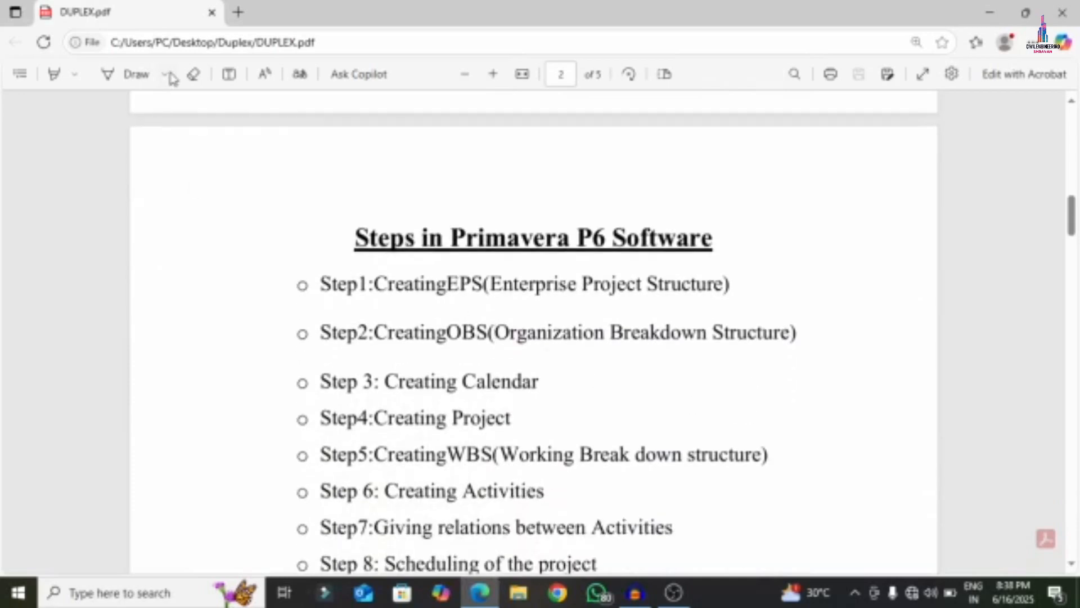
click(166, 74)
click(243, 197)
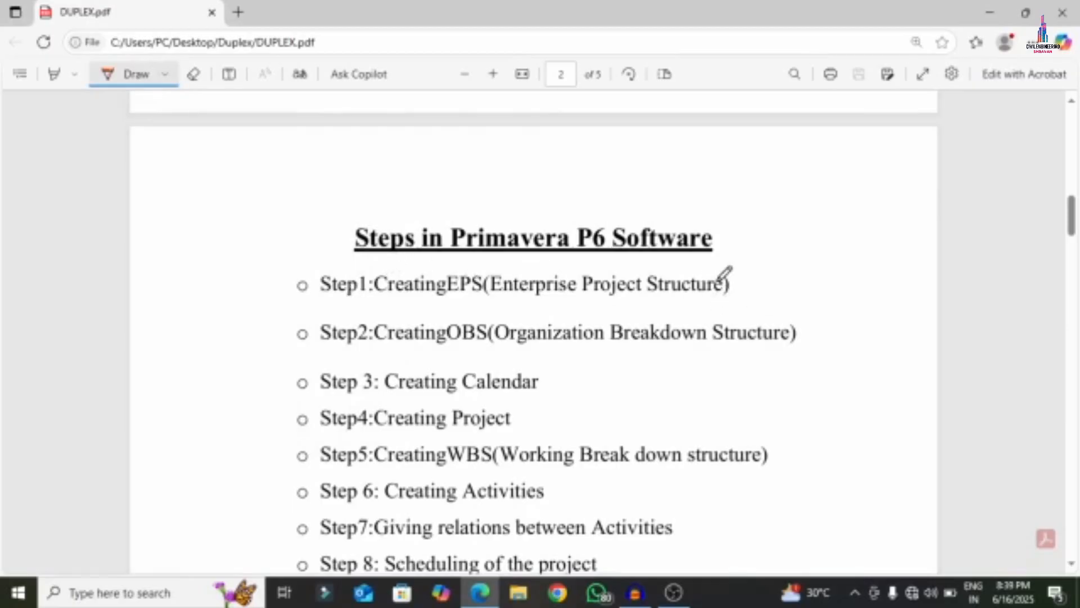
mouse_move(724, 273)
mouse_down()
mouse_move(740, 283)
mouse_move(862, 206)
mouse_up()
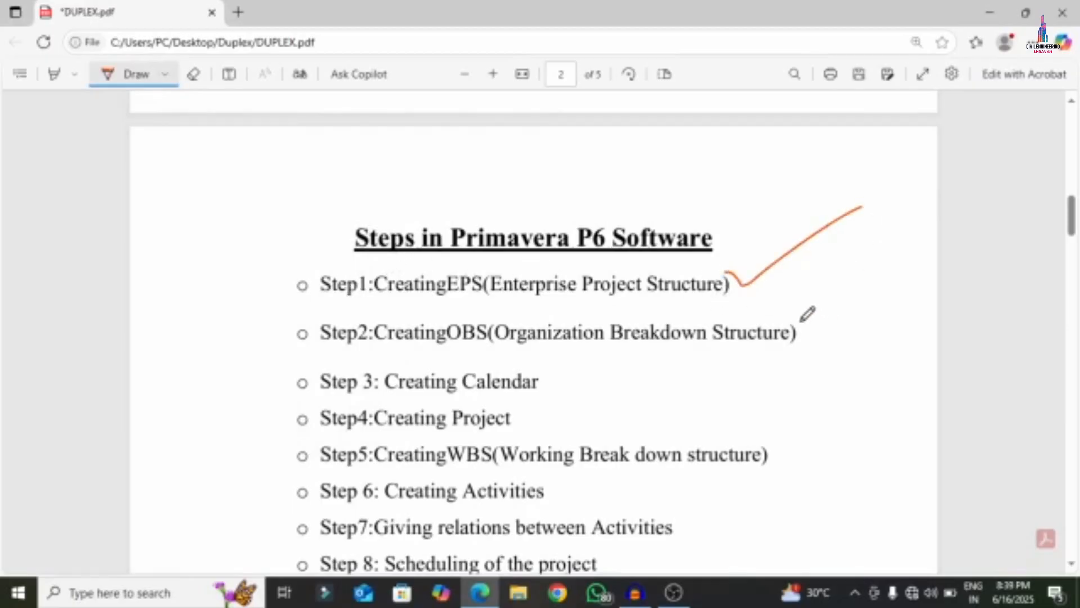
mouse_move(801, 321)
mouse_down()
mouse_move(816, 342)
mouse_move(917, 273)
mouse_up()
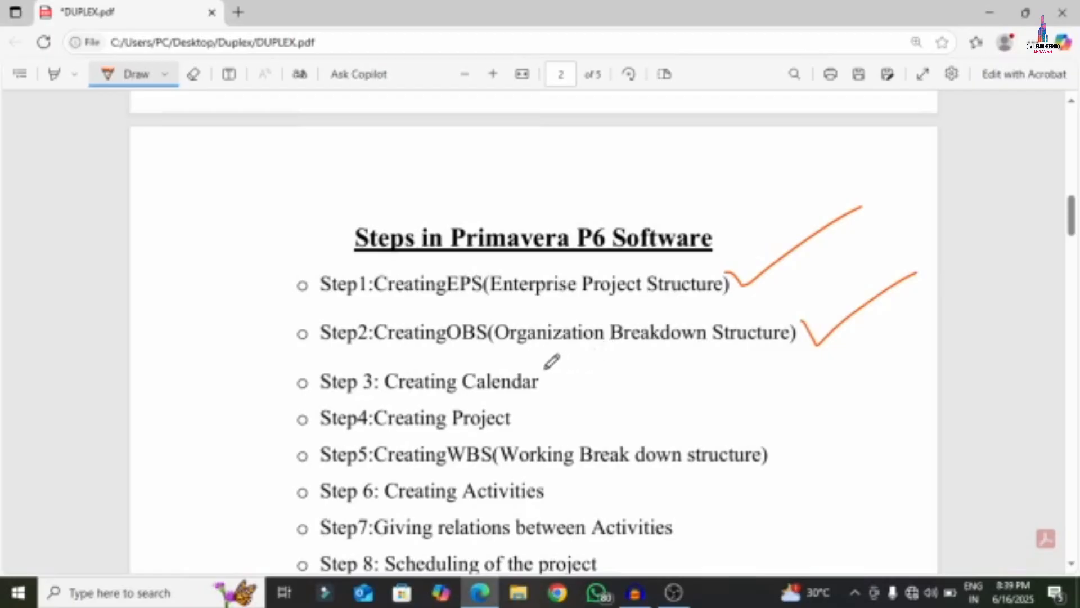
mouse_move(534, 369)
mouse_down()
mouse_move(550, 375)
mouse_move(653, 353)
mouse_up()
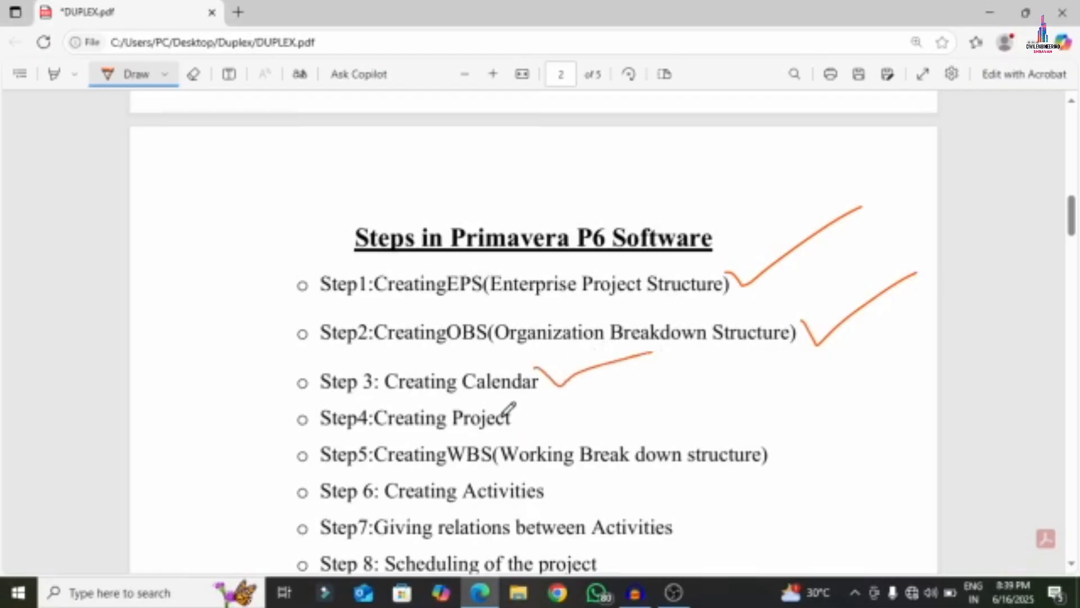
drag(506, 411, 634, 376)
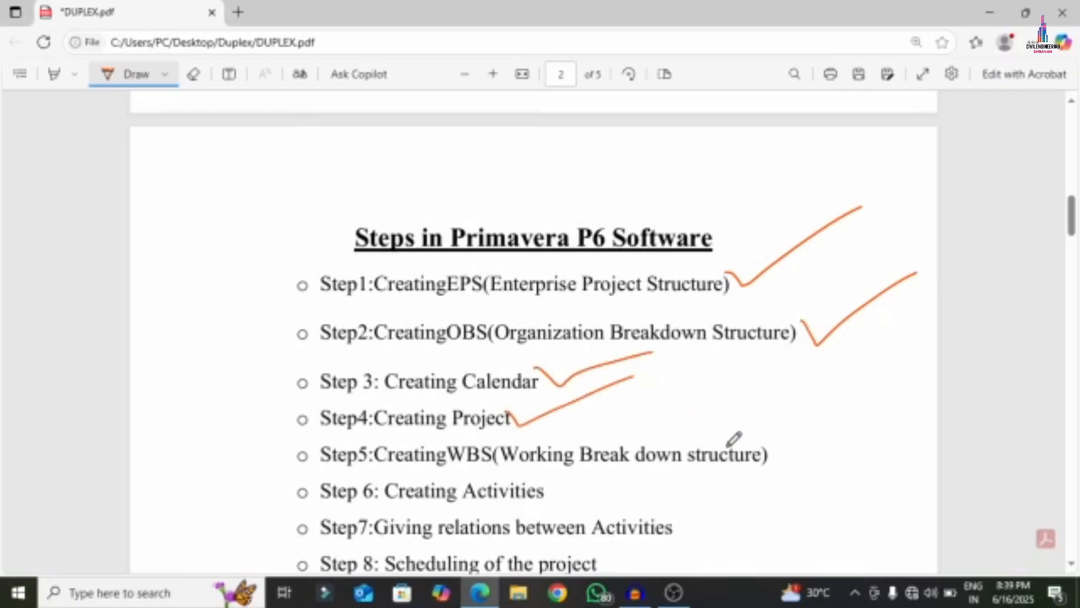
mouse_move(729, 444)
mouse_down()
mouse_move(751, 455)
mouse_move(816, 418)
mouse_up()
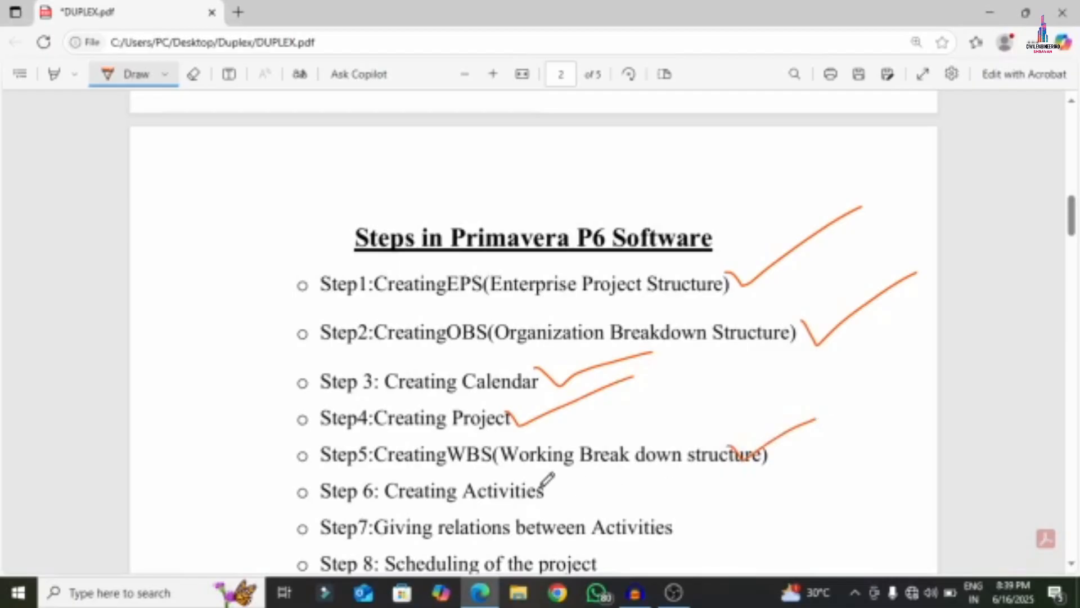
mouse_move(543, 486)
mouse_down()
mouse_move(567, 493)
mouse_move(675, 443)
mouse_up()
scroll(650, 457, down, 3)
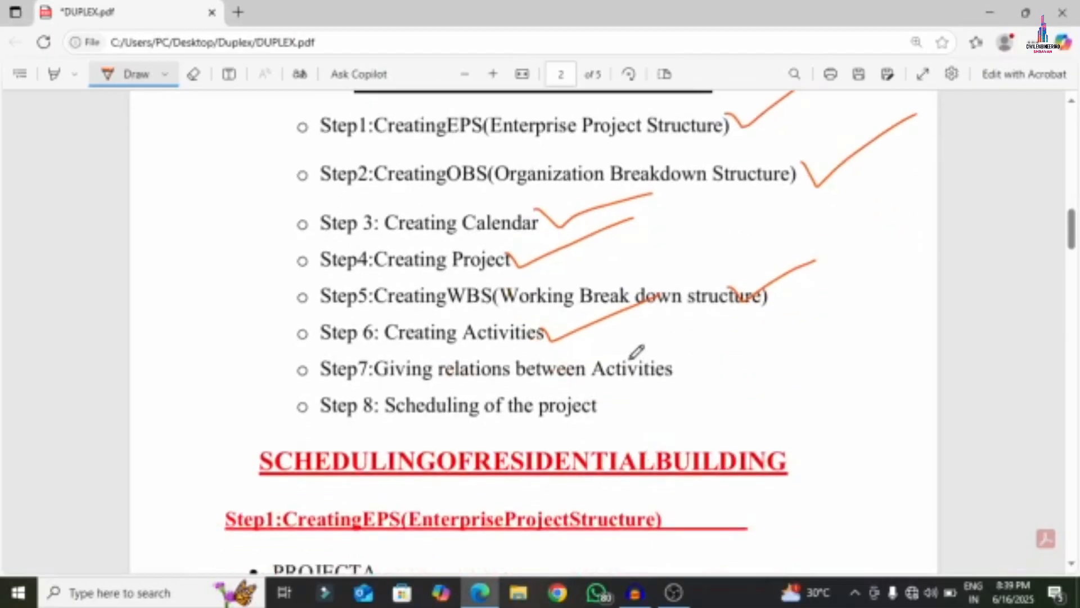
mouse_move(632, 356)
mouse_down()
mouse_move(651, 372)
mouse_move(828, 299)
mouse_up()
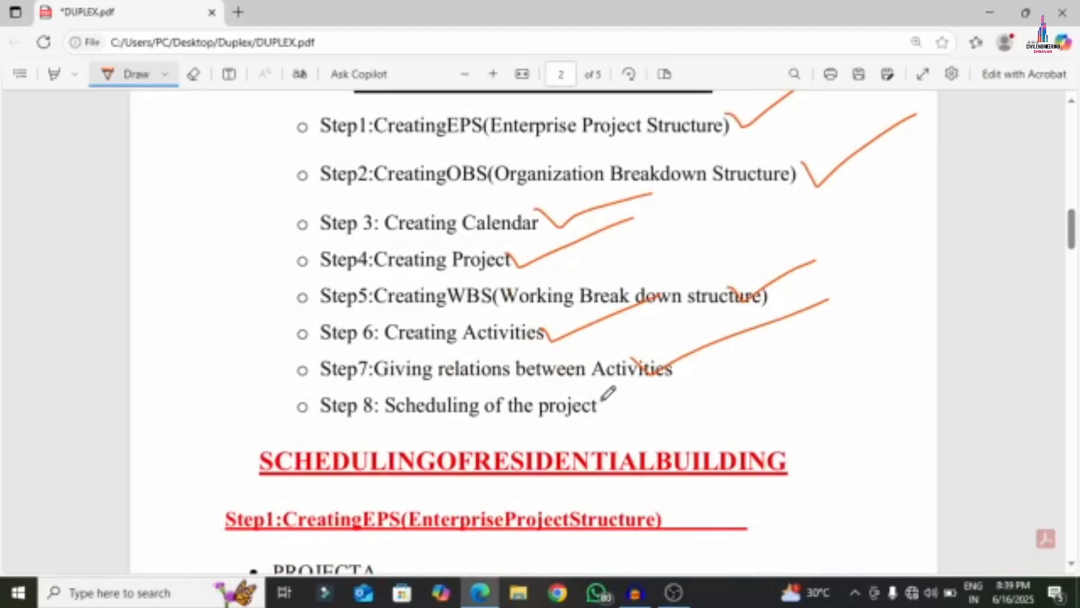
drag(601, 399, 829, 373)
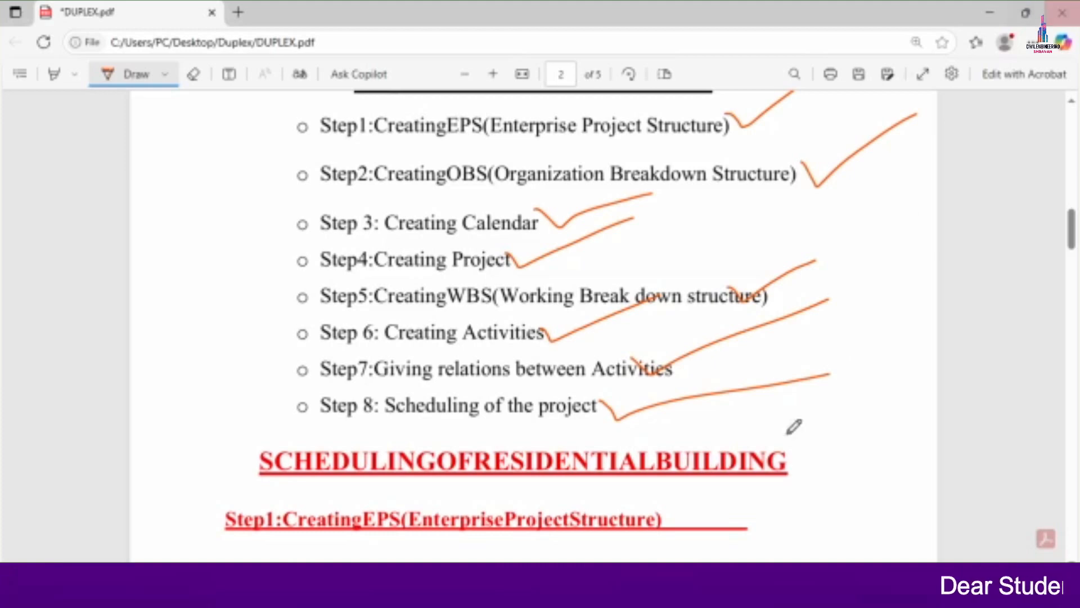
Step: Circle the Step 1 Creating EPS heading with the pen and draw check marks beside PROJECTA and PROJECTB
scroll(191, 356, down, 4)
mouse_move(236, 301)
mouse_down()
mouse_move(791, 313)
mouse_move(626, 254)
mouse_move(249, 263)
mouse_move(209, 287)
mouse_move(240, 303)
mouse_up()
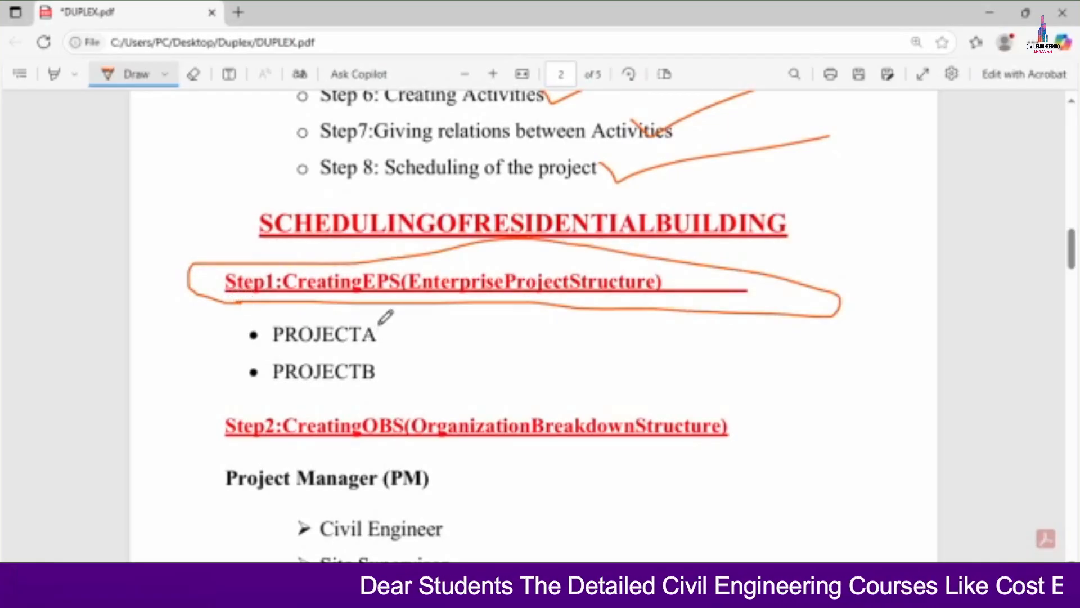
mouse_move(380, 325)
mouse_down()
mouse_move(396, 338)
mouse_move(520, 293)
mouse_up()
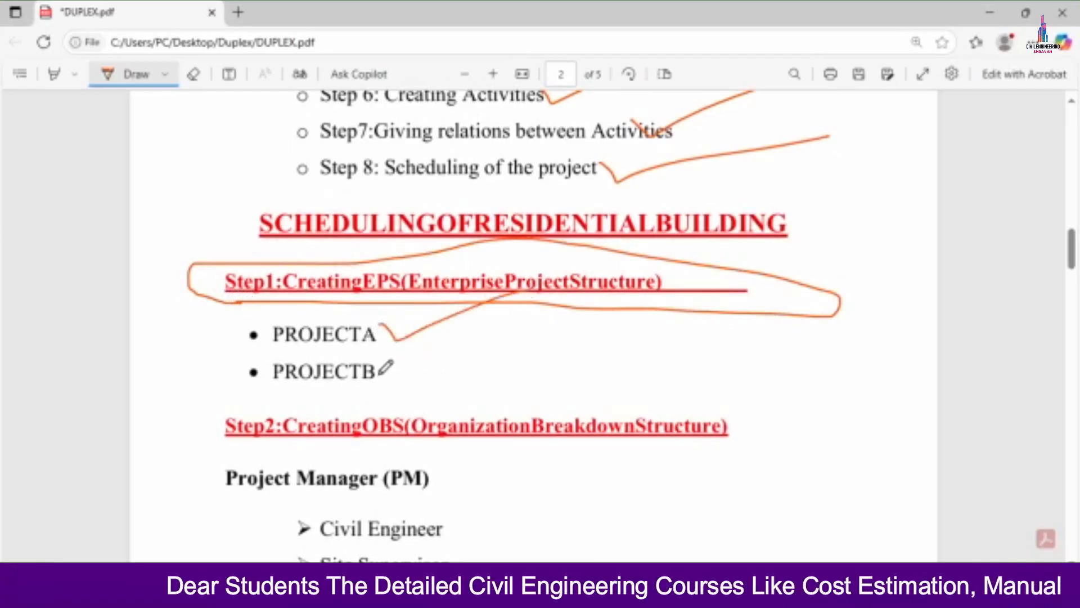
mouse_move(380, 373)
mouse_down()
mouse_move(401, 393)
mouse_move(588, 311)
mouse_up()
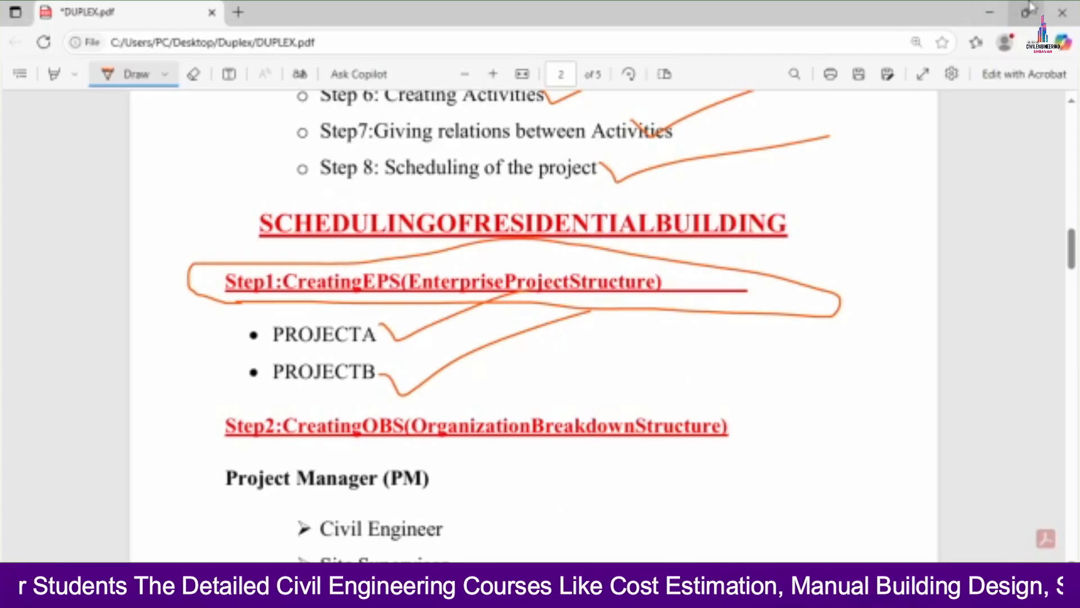
Step: Start P6 Professional 20 (x64) and connect with the login details already filled in
click(992, 9)
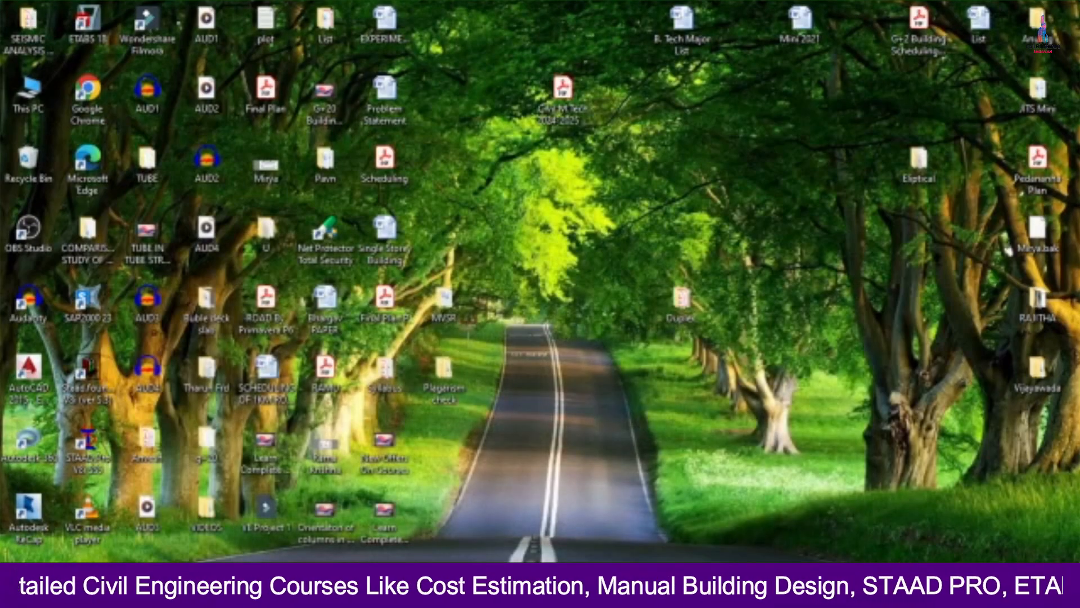
click(112, 594)
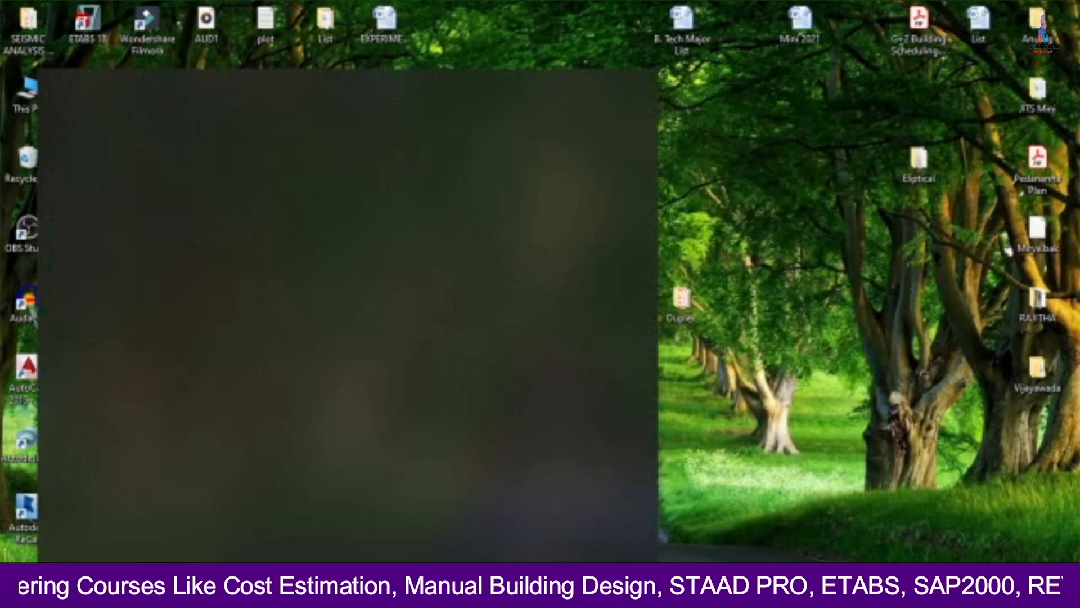
text(pr)
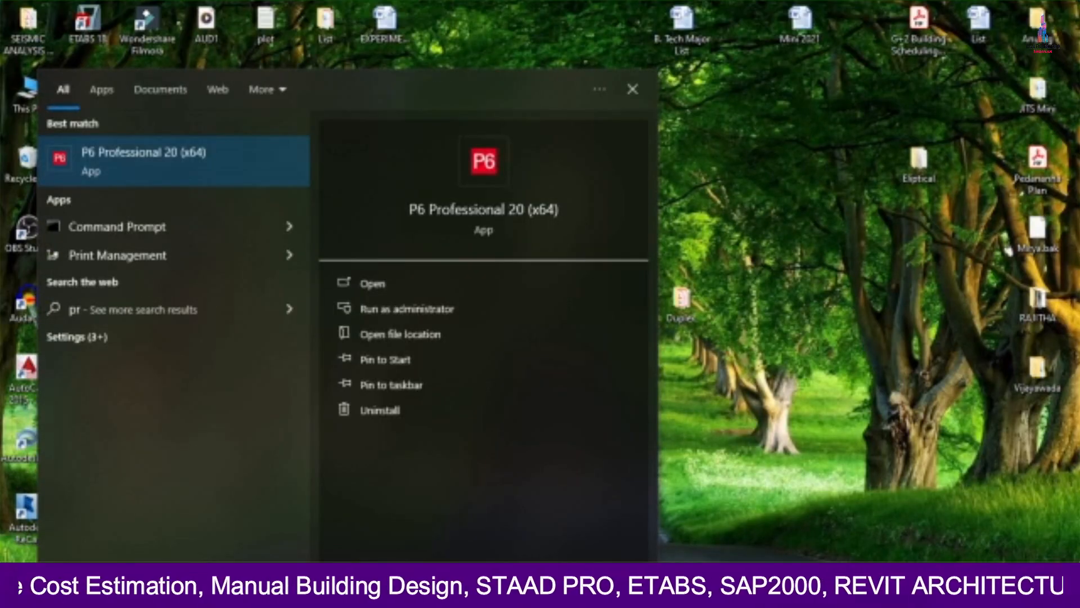
key(Return)
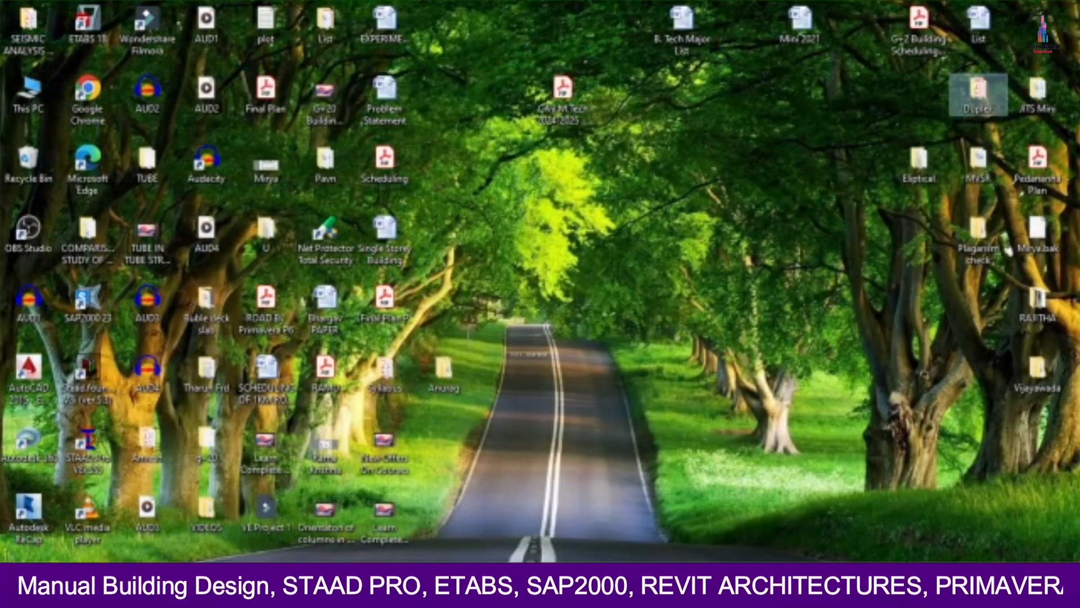
key(super+s)
text(p)
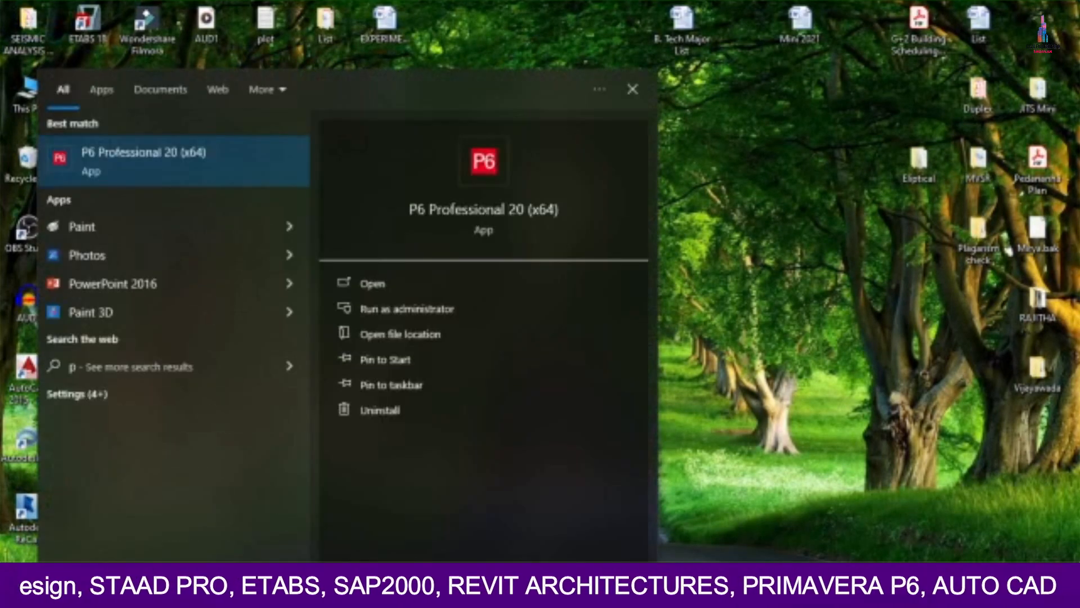
text(ri)
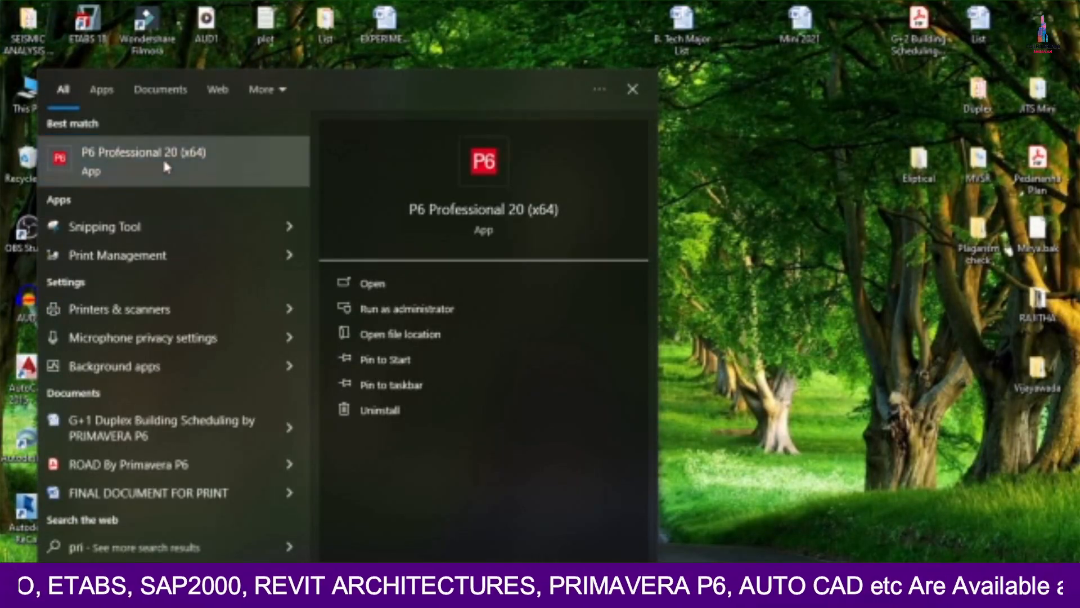
click(164, 163)
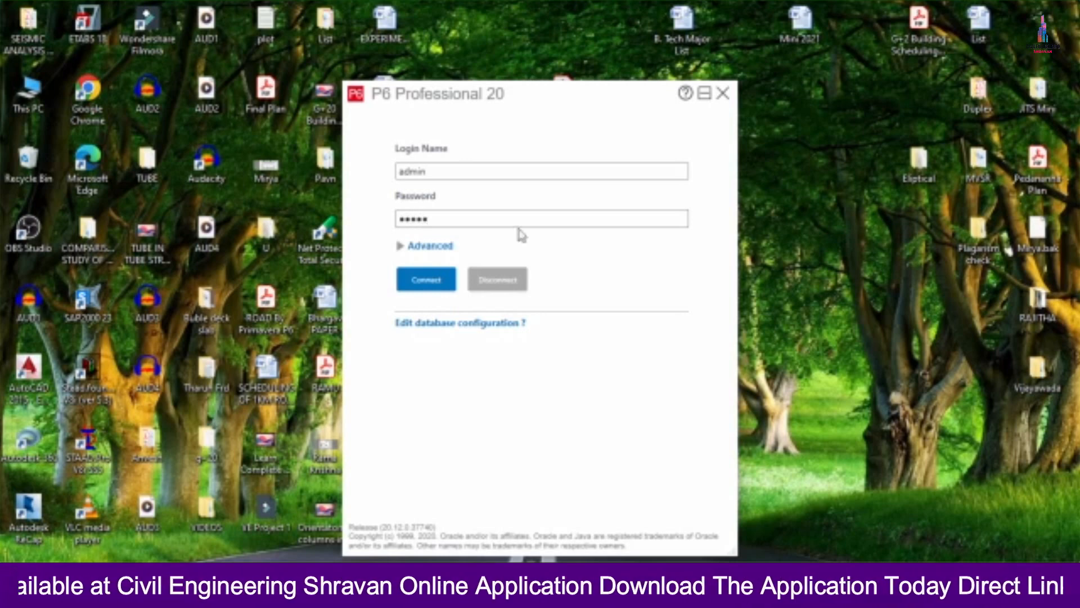
click(426, 281)
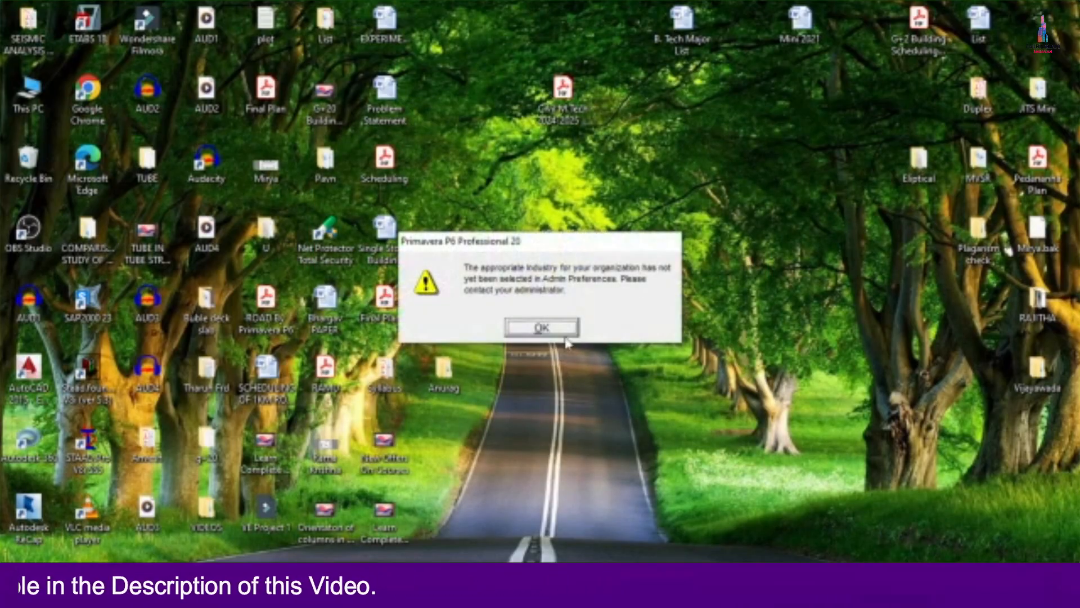
click(566, 331)
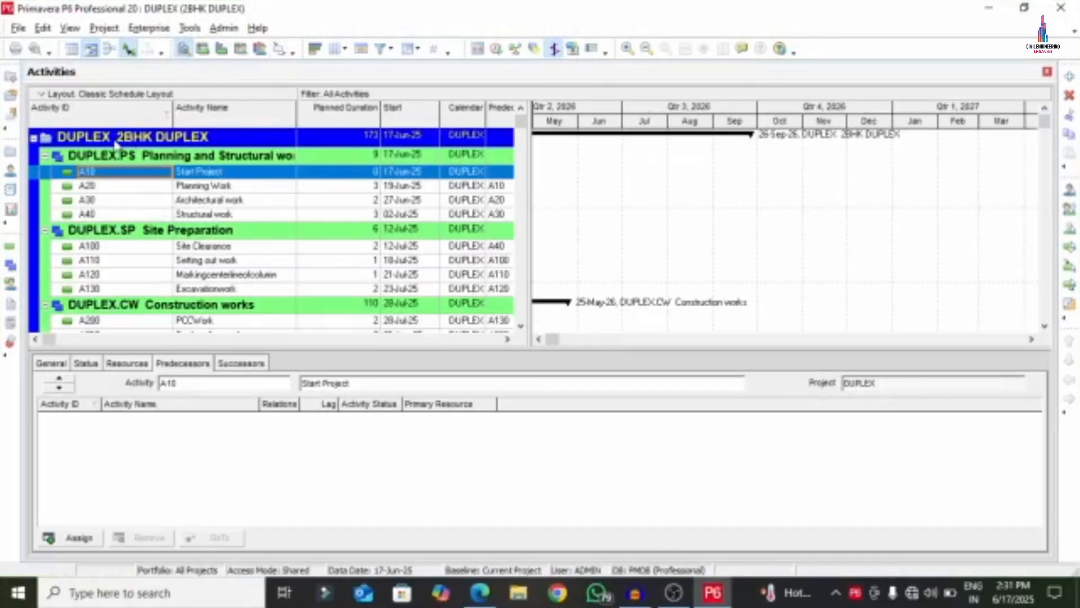
Step: Delete the existing PROJECT A and PROJECT B elements from the Enterprise Project Structure
click(150, 28)
click(169, 46)
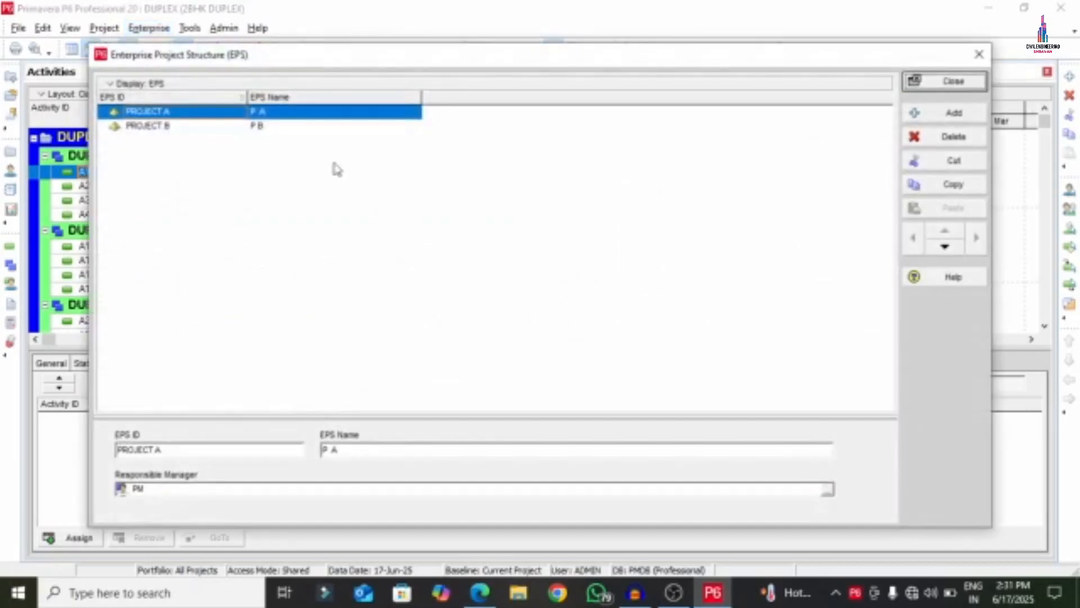
click(937, 141)
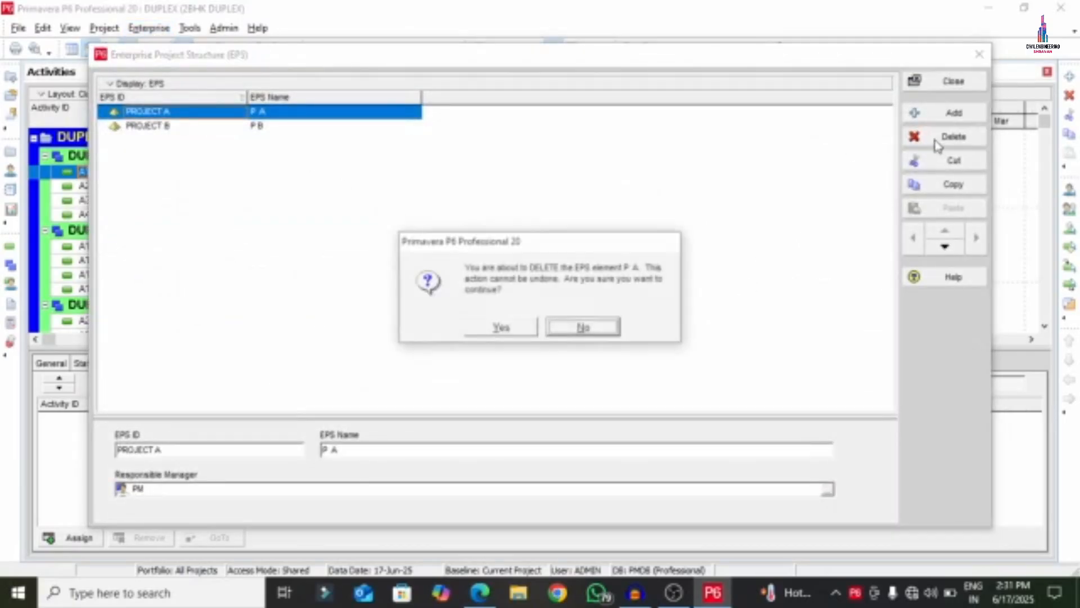
click(506, 332)
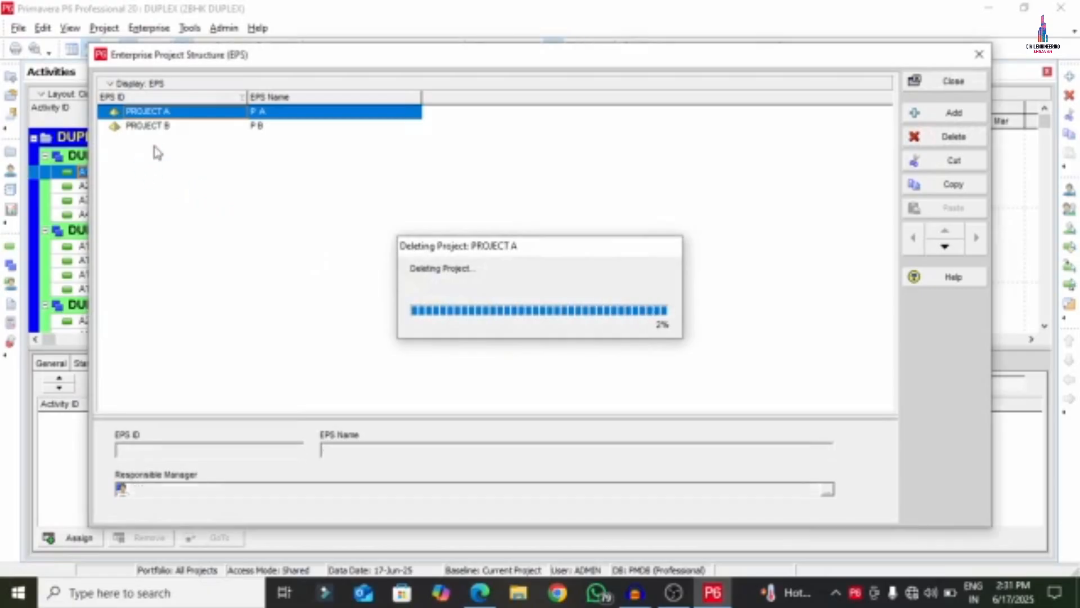
click(952, 141)
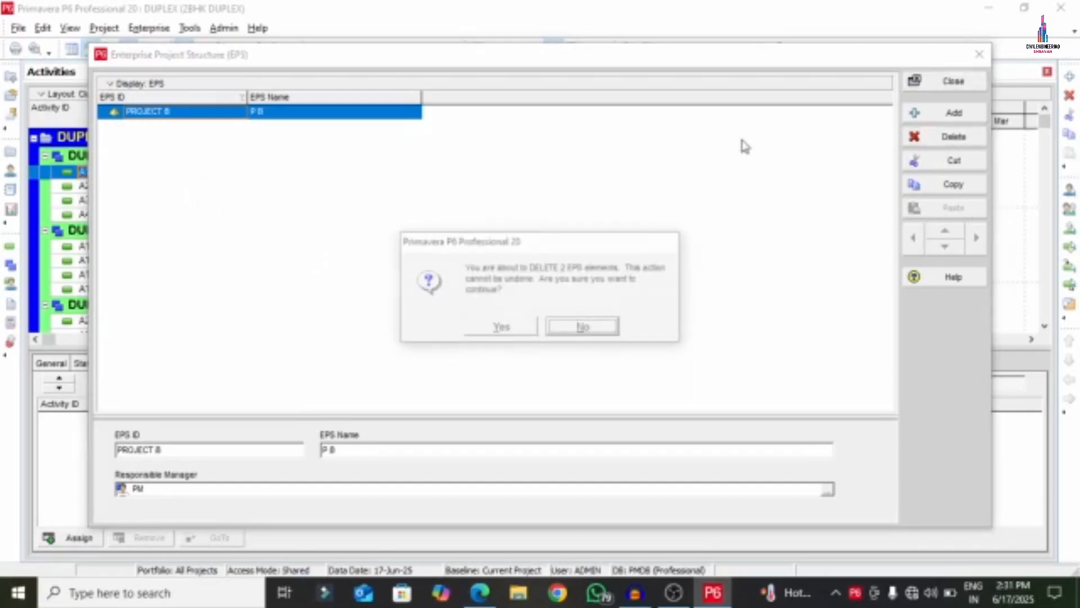
click(503, 328)
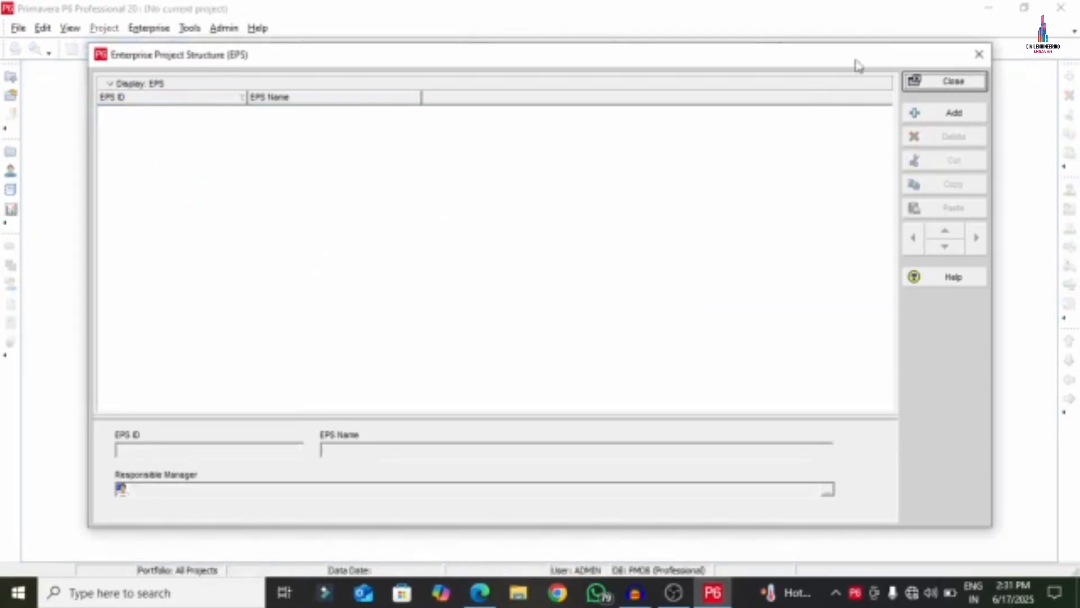
click(979, 54)
Step: Check the Organizational Breakdown Structure for existing entries
click(161, 31)
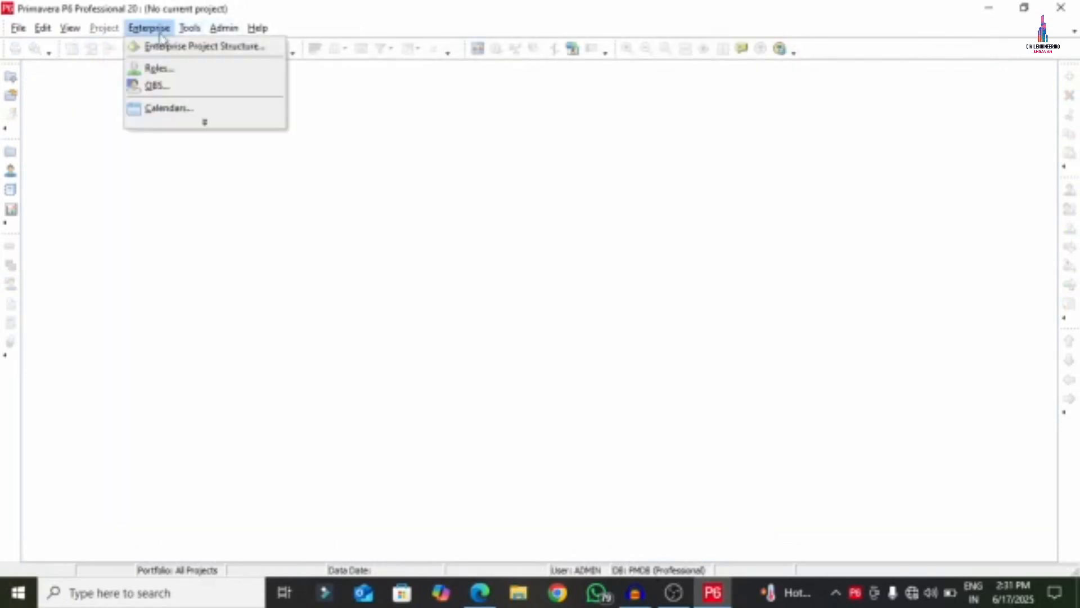
click(157, 86)
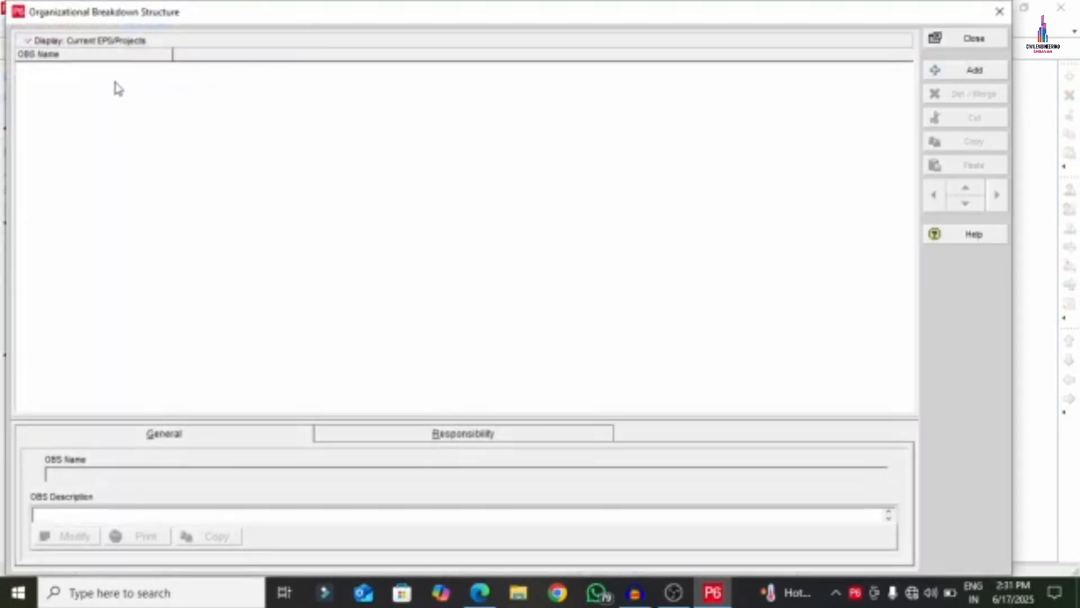
click(1000, 11)
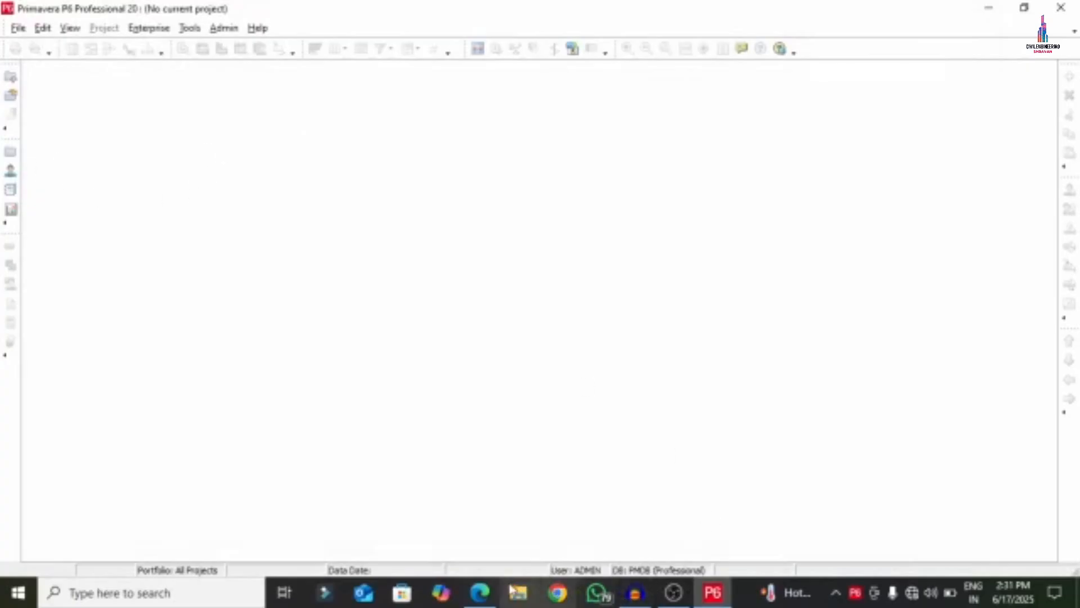
Step: Switch to DUPLEX.pdf in Microsoft Edge and draw red pen check marks beside PROJECTA and PROJECTB under Step 1
click(481, 592)
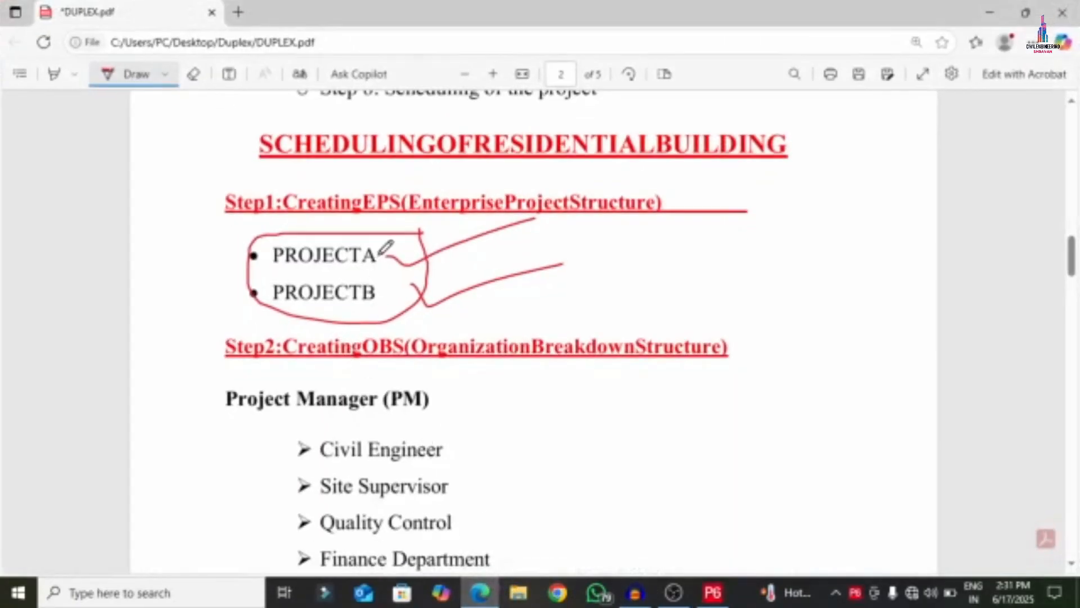
drag(386, 248, 529, 219)
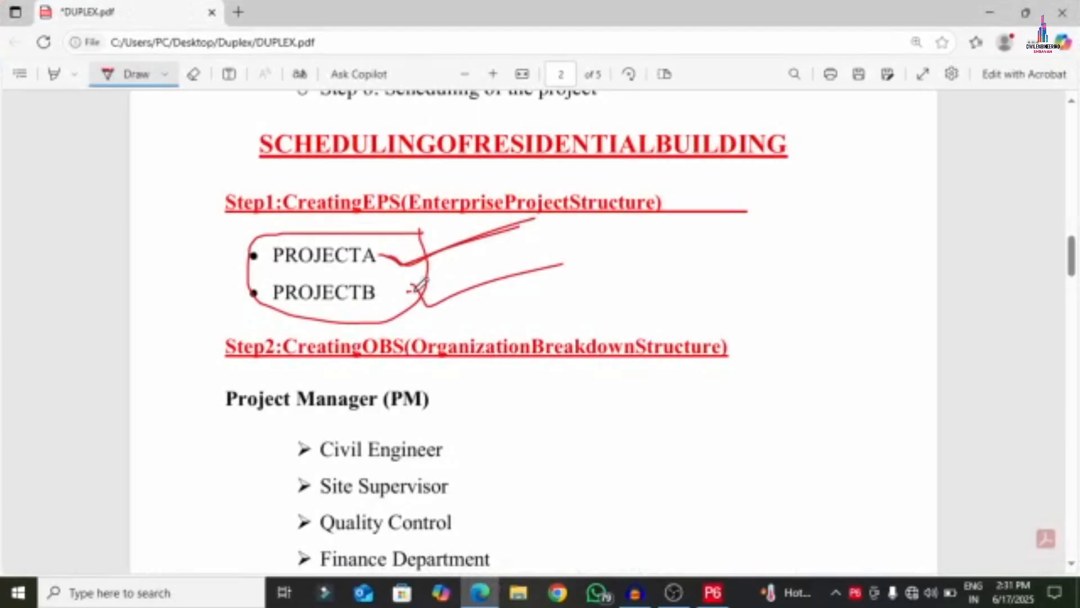
drag(415, 289, 622, 224)
Step: Return to Primavera P6 and add an EPS element with the ID P A and the name PROJECT A
click(991, 10)
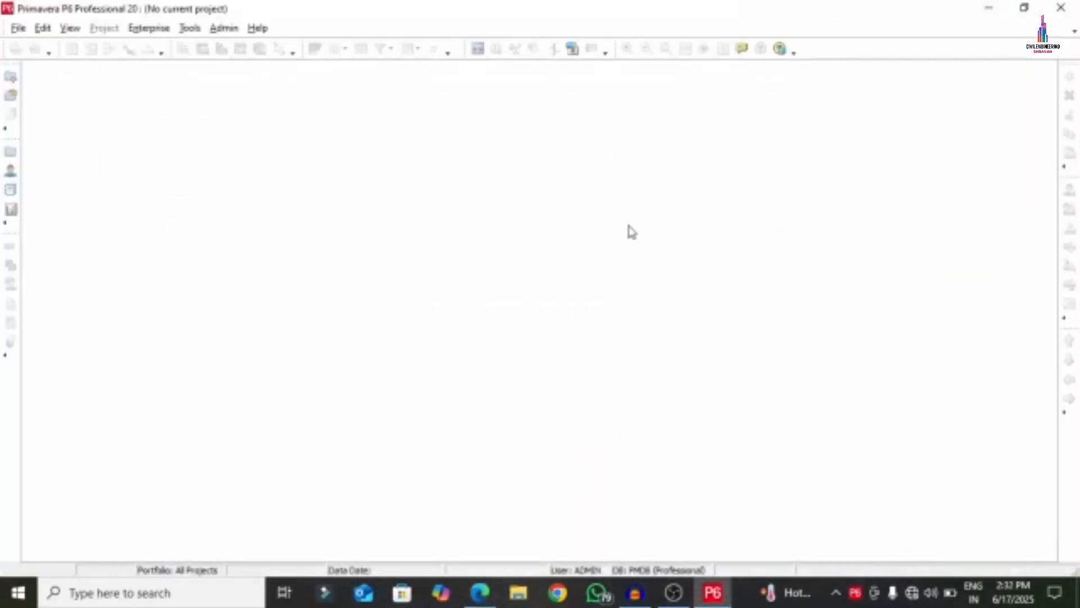
click(147, 29)
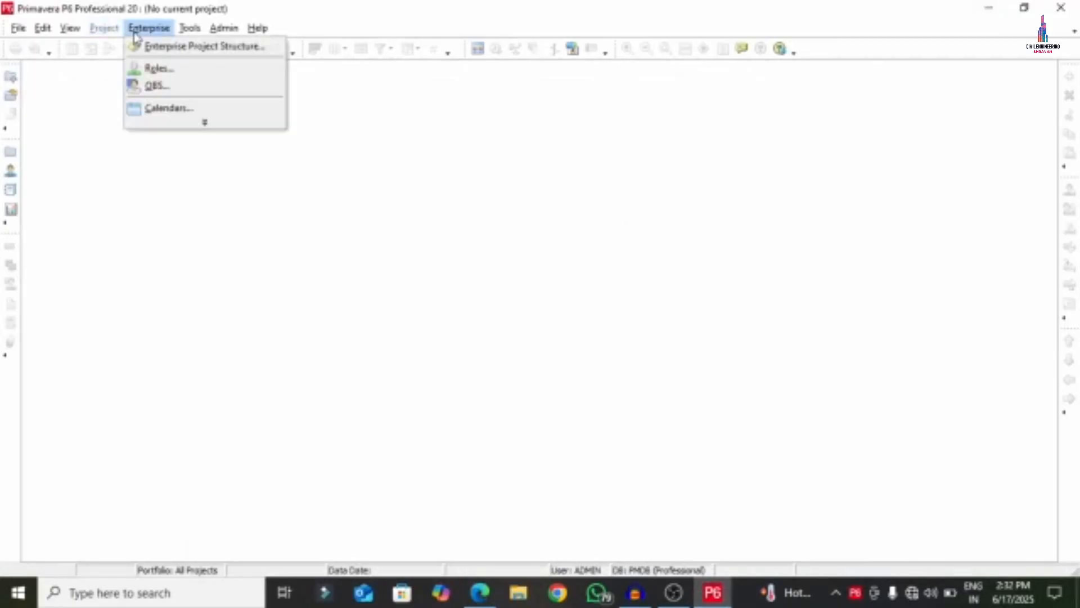
click(144, 53)
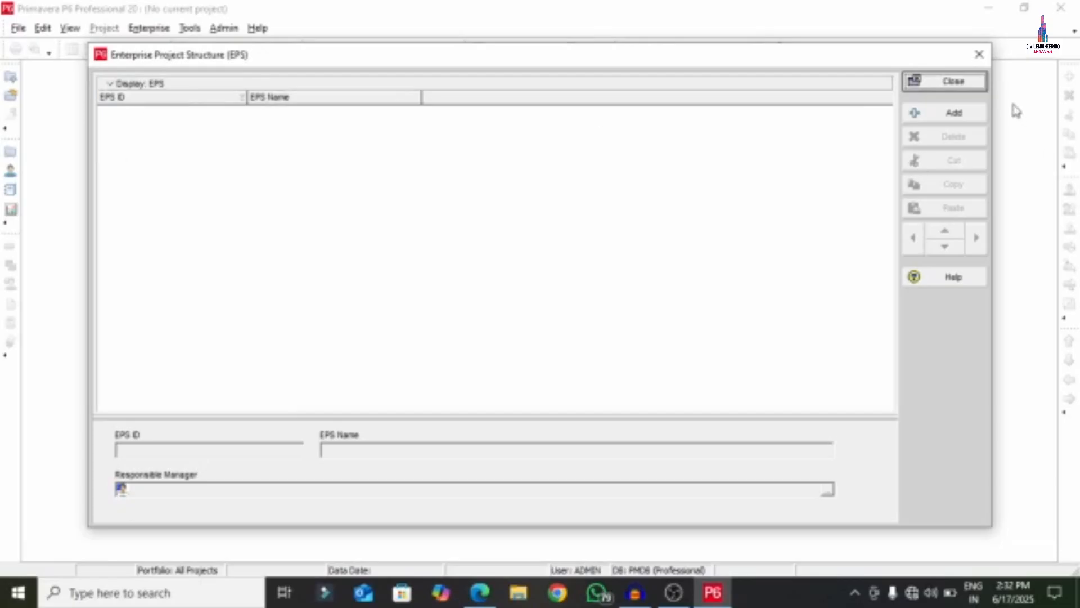
click(954, 115)
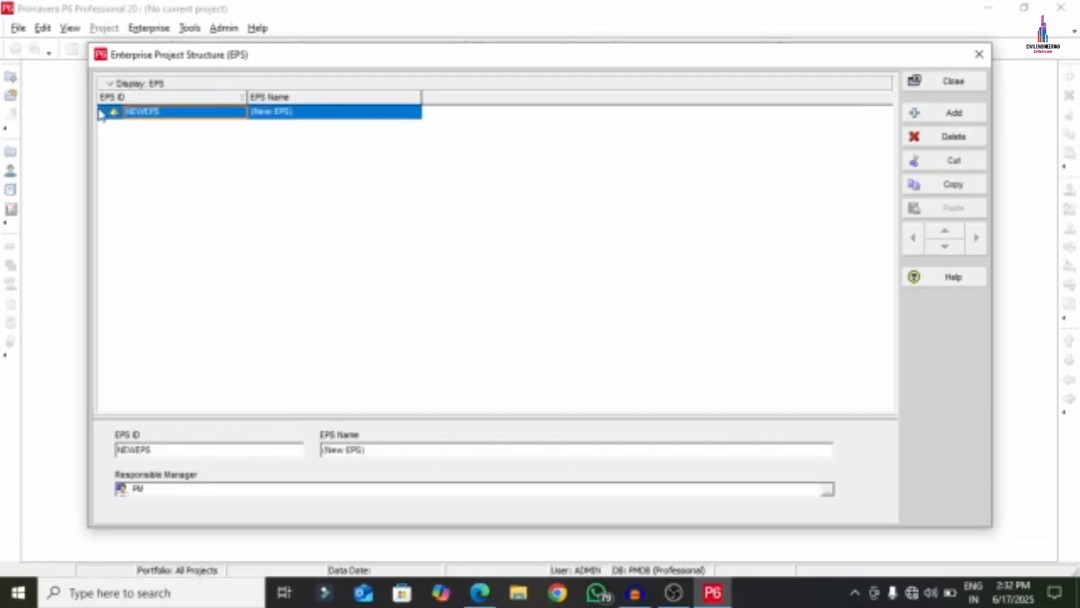
click(194, 111)
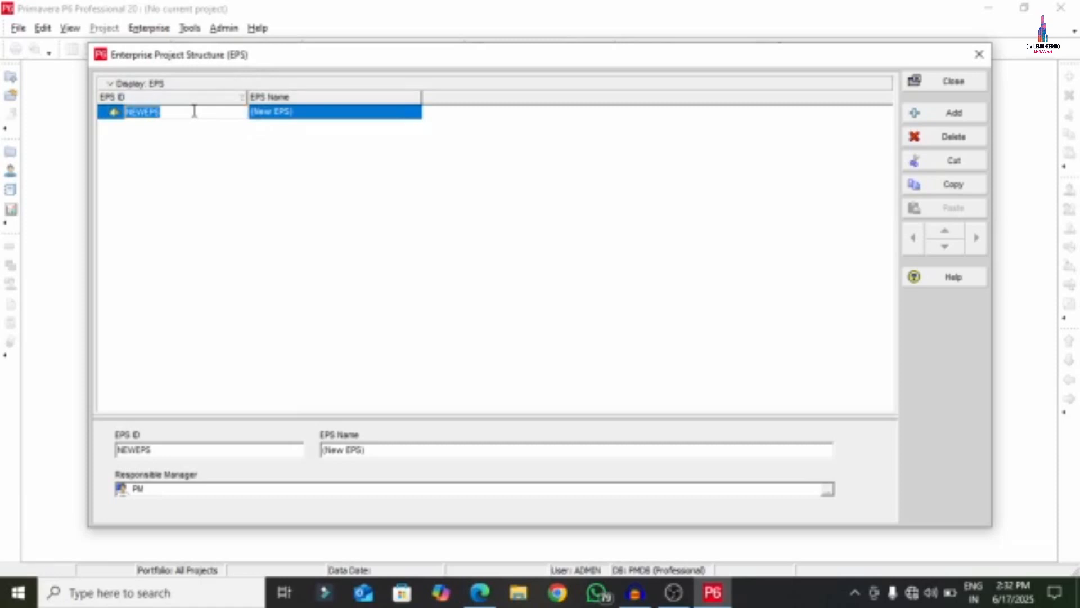
text(P.A)
click(316, 115)
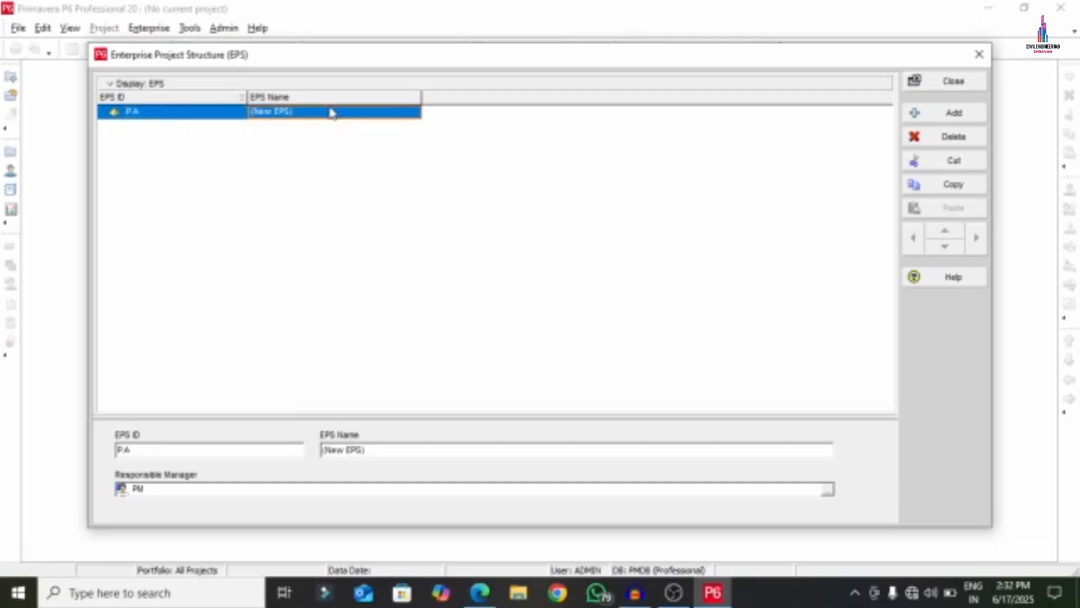
click(330, 111)
text(PROJECT A)
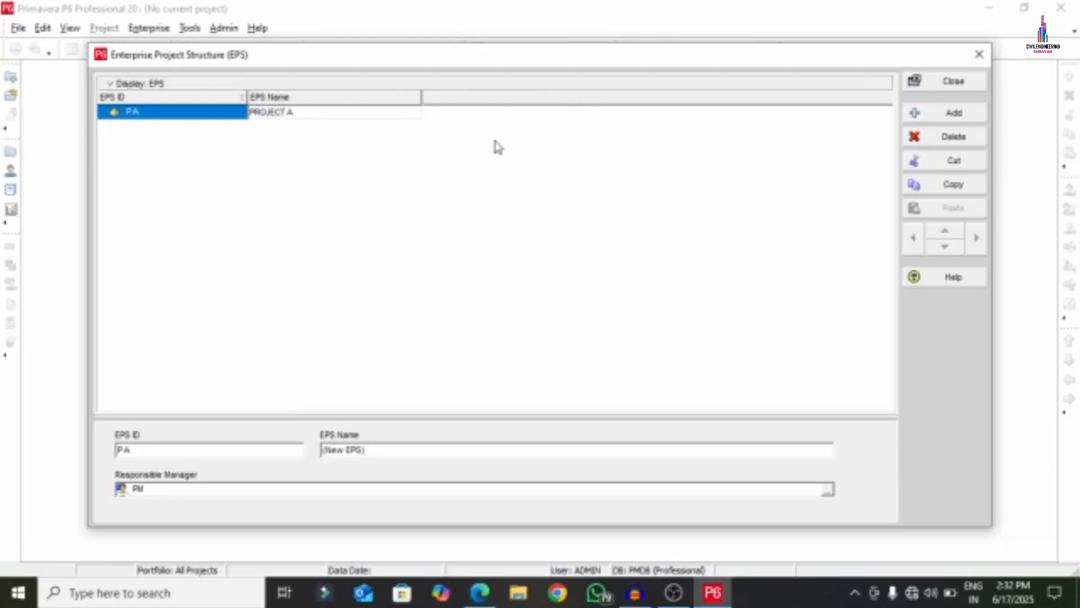
key(Return)
Step: Add a second EPS element at the same level as PROJECT A, with the ID P B and the name PROJECT B
click(938, 113)
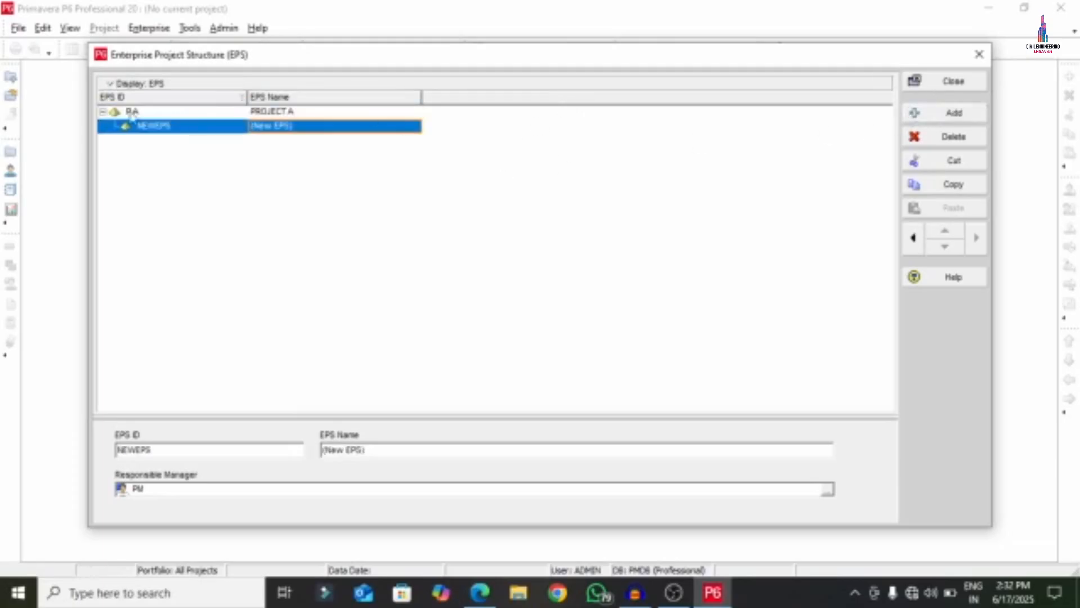
click(909, 241)
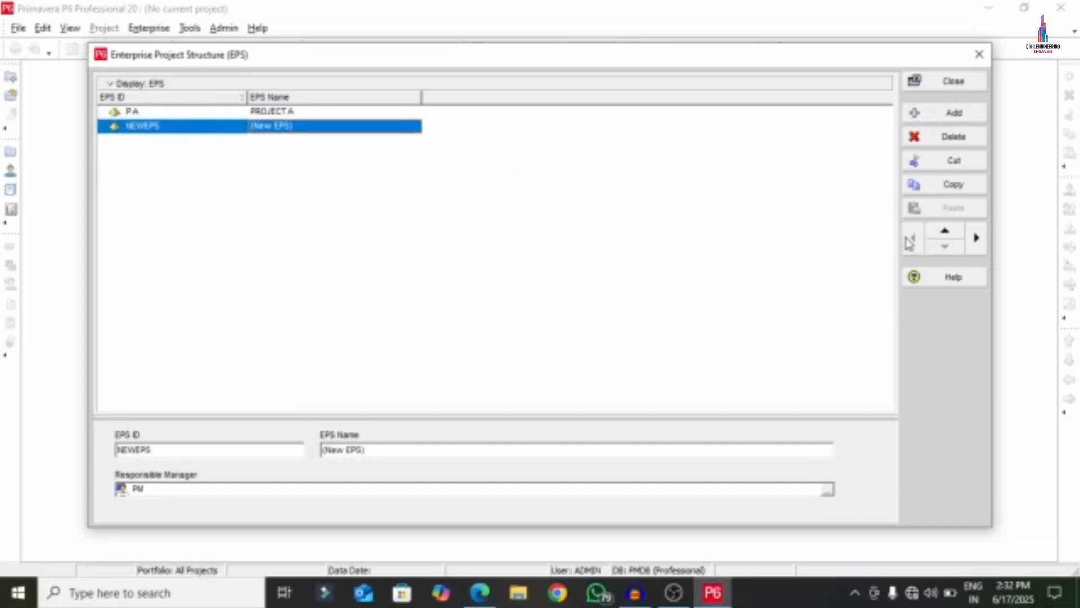
click(187, 127)
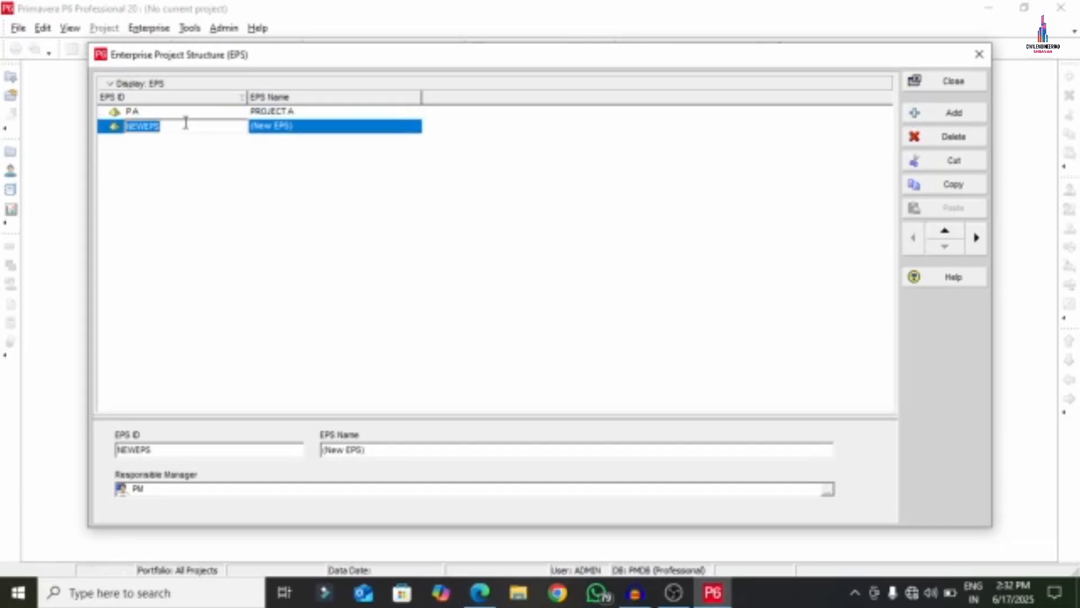
text(PB)
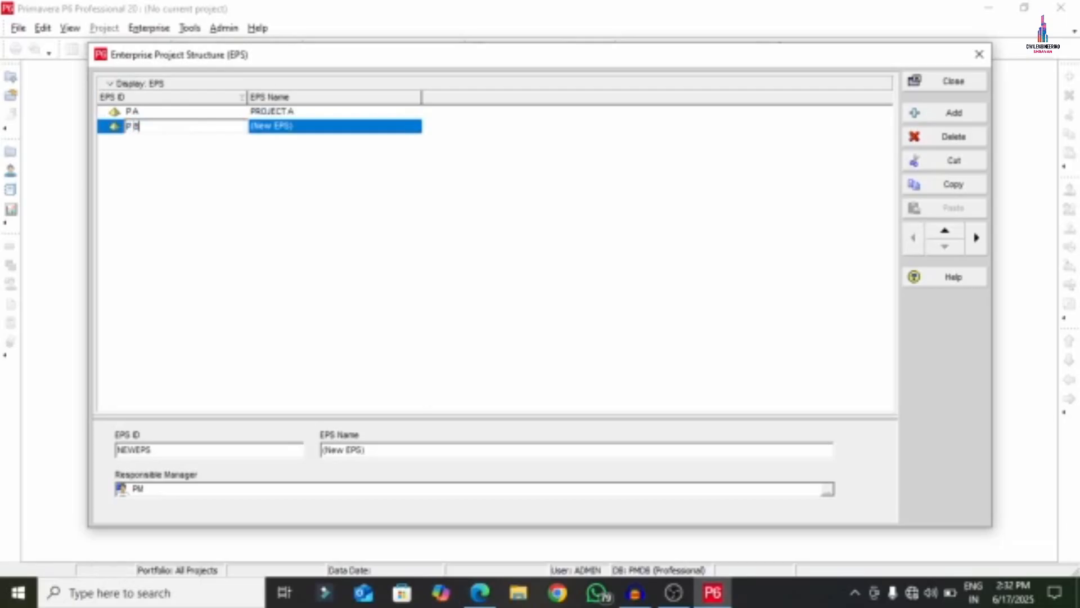
click(304, 129)
text(PROJECT B)
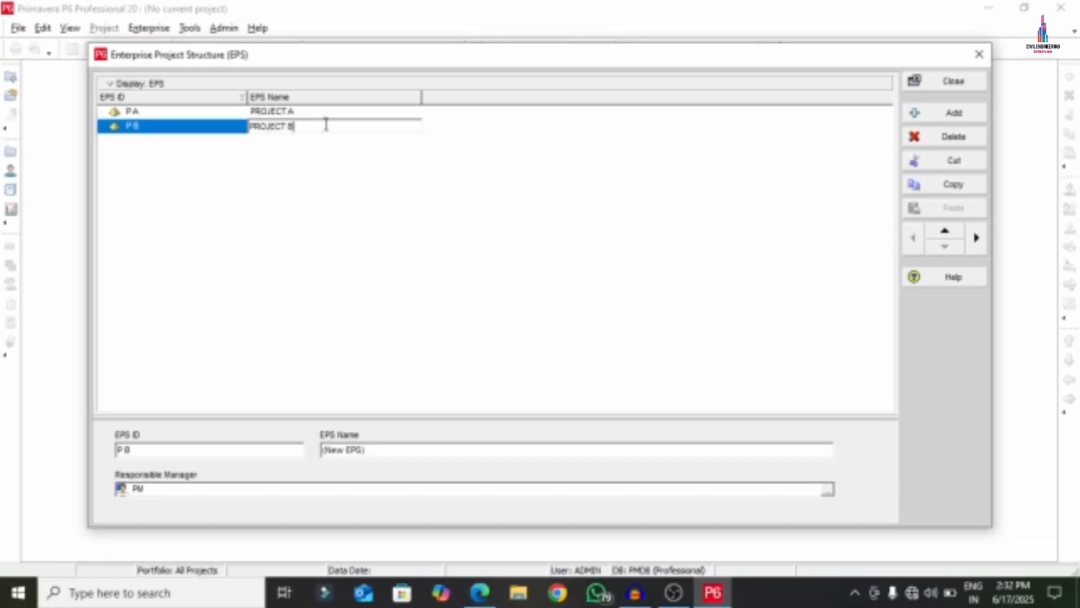
key(Return)
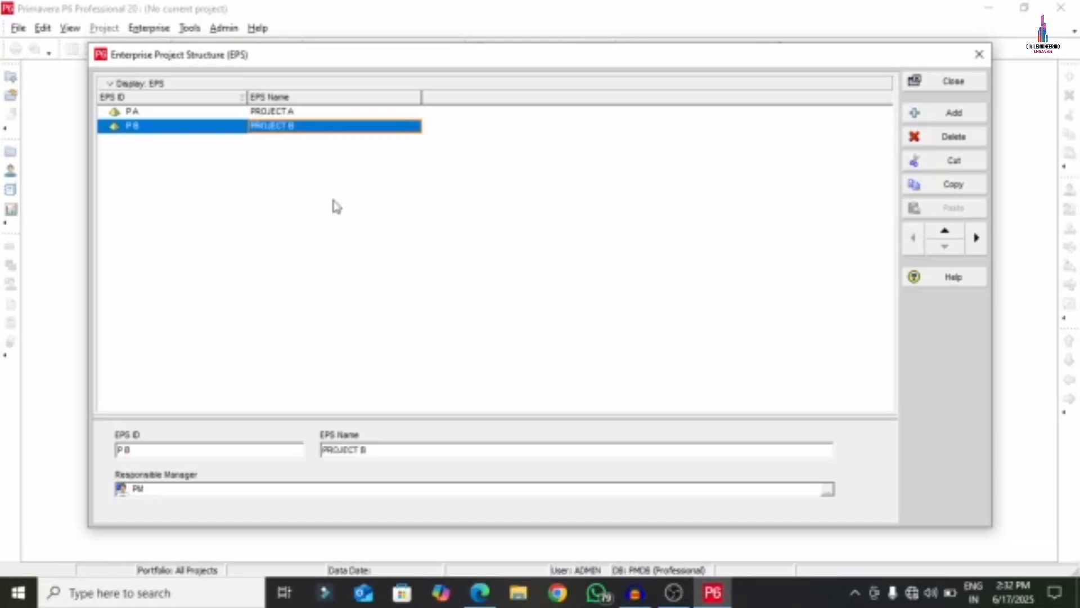
key(Up)
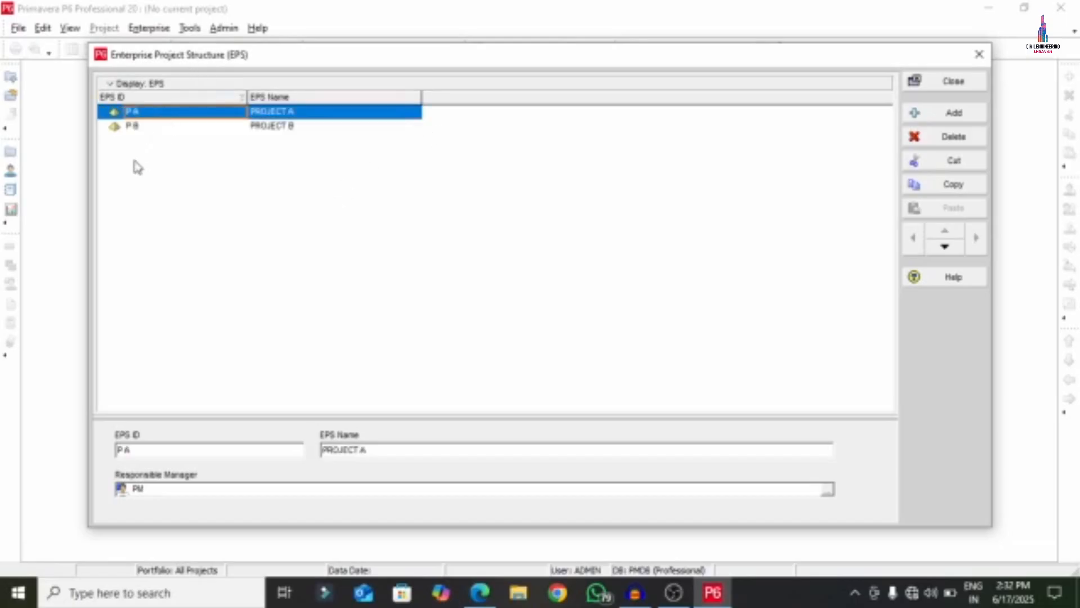
click(307, 129)
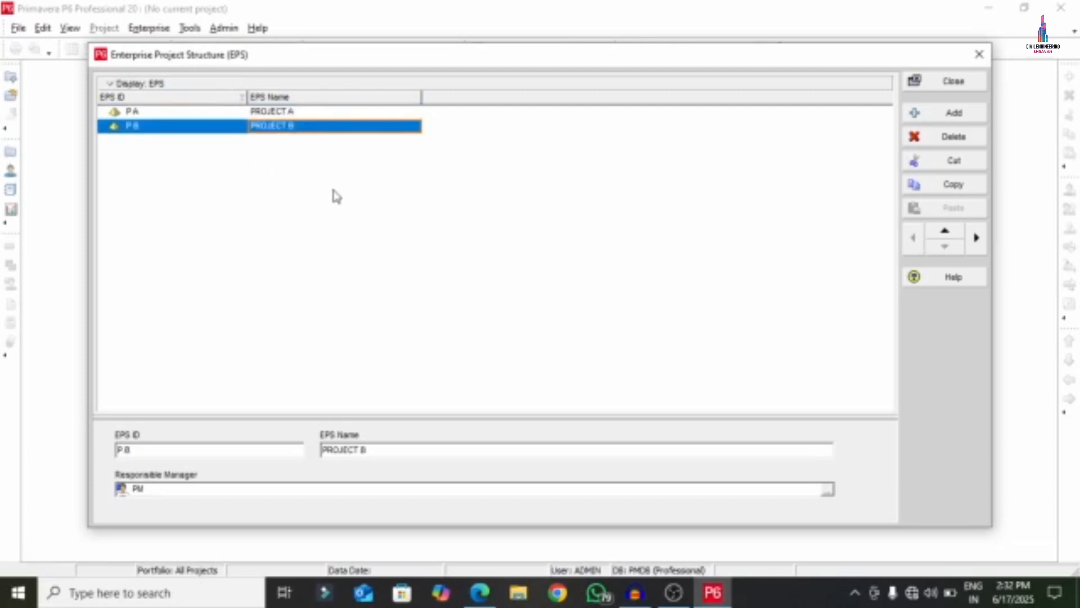
click(935, 82)
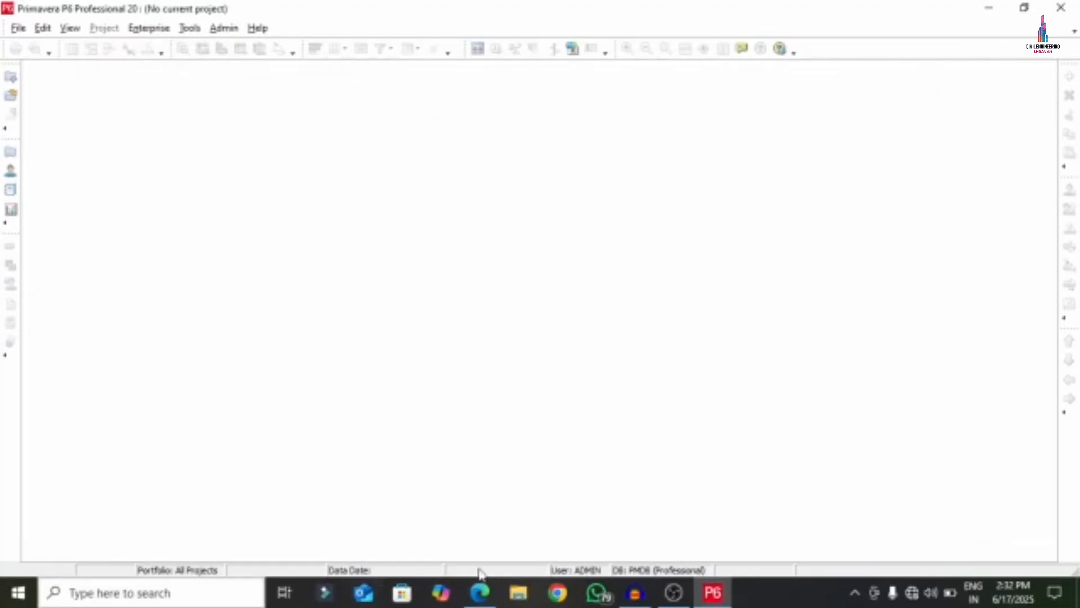
Step: Switch to DUPLEX.pdf in Microsoft Edge, add a red check mark at Step 1, and circle and check the Project Manager list under Step 2
click(480, 593)
drag(321, 273, 835, 125)
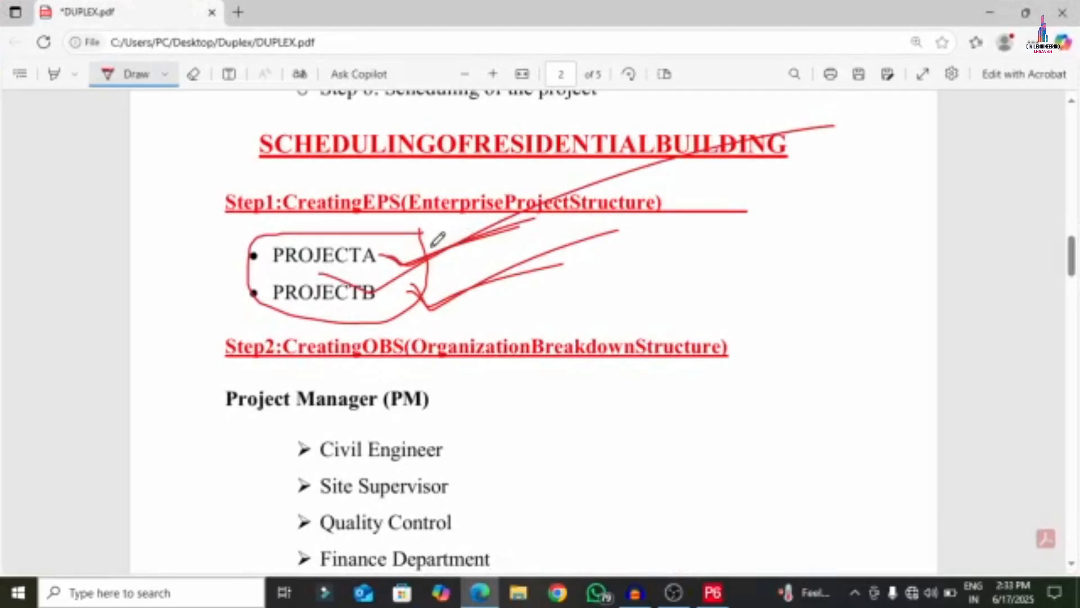
scroll(425, 289, down, 3)
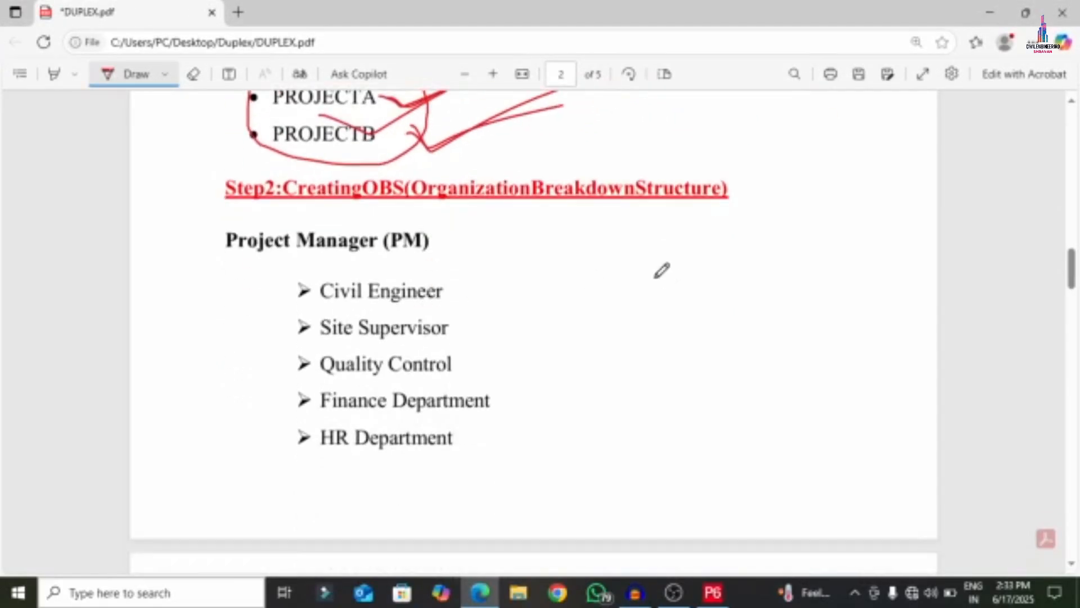
mouse_move(656, 277)
mouse_down()
mouse_move(236, 213)
mouse_move(200, 280)
mouse_move(218, 457)
mouse_move(448, 465)
mouse_move(677, 369)
mouse_move(651, 276)
mouse_up()
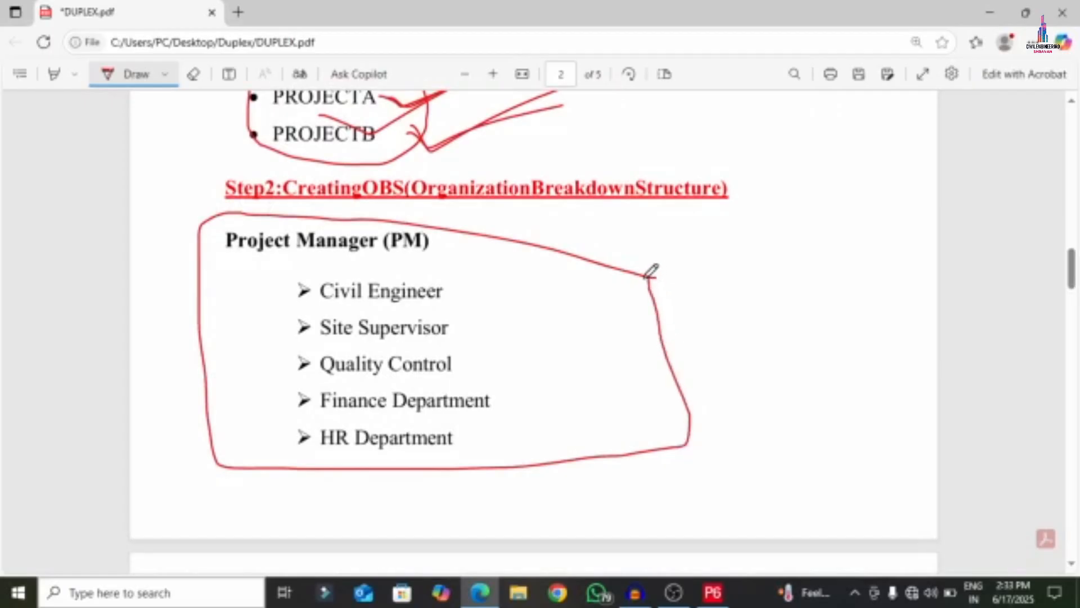
drag(559, 212, 671, 128)
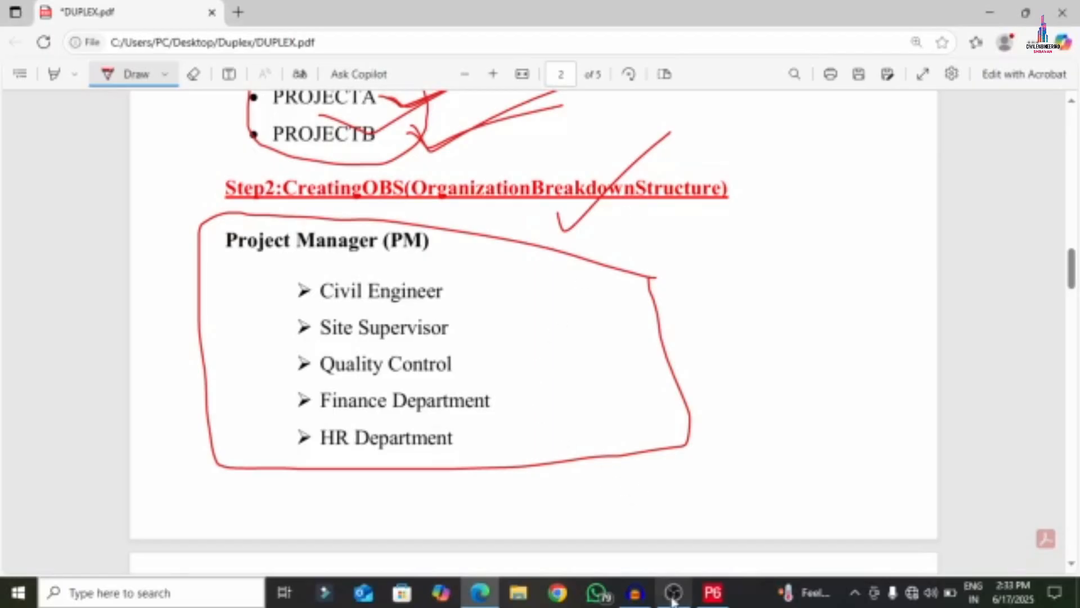
Step: Return to Primavera P6 and open the Organizational Breakdown Structure
click(713, 592)
click(159, 28)
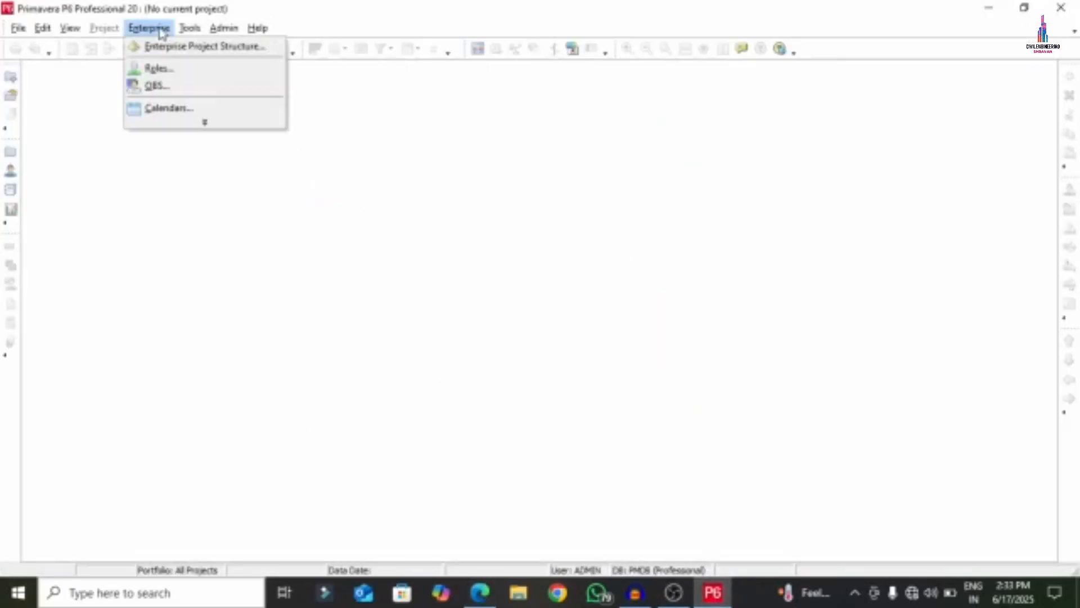
click(194, 125)
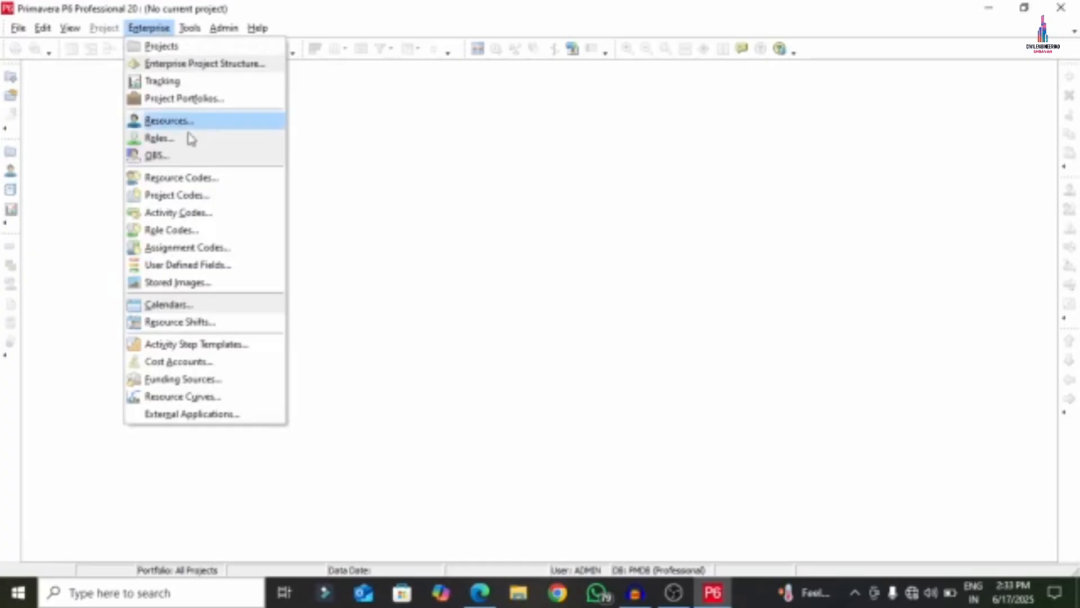
click(184, 161)
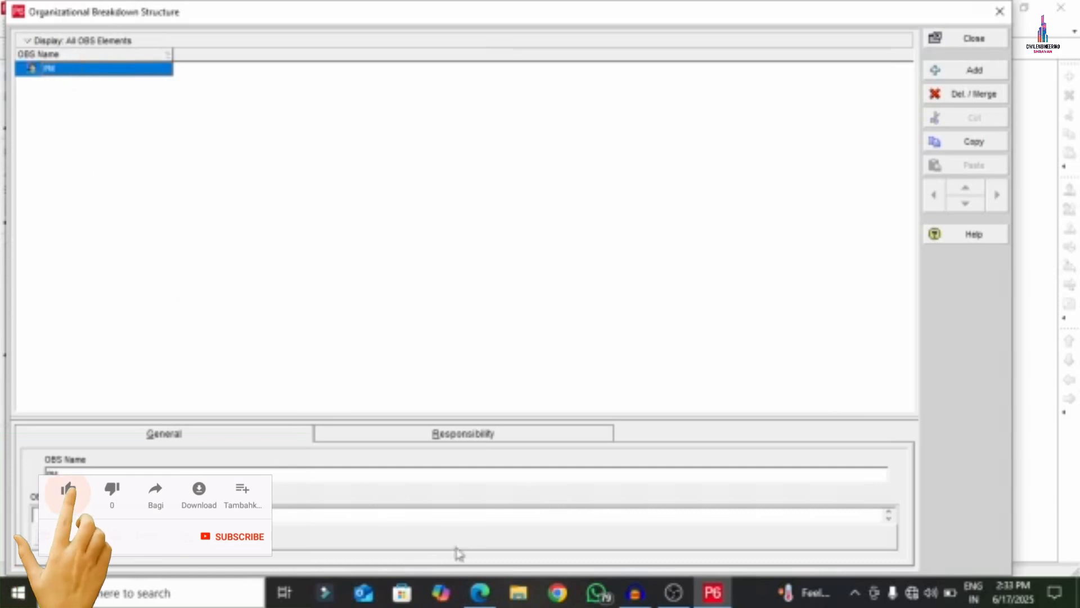
Step: Switch to DUPLEX.pdf in Microsoft Edge, circle Project Manager (PM) in red, and bracket and check the five roles listed beneath it
click(479, 592)
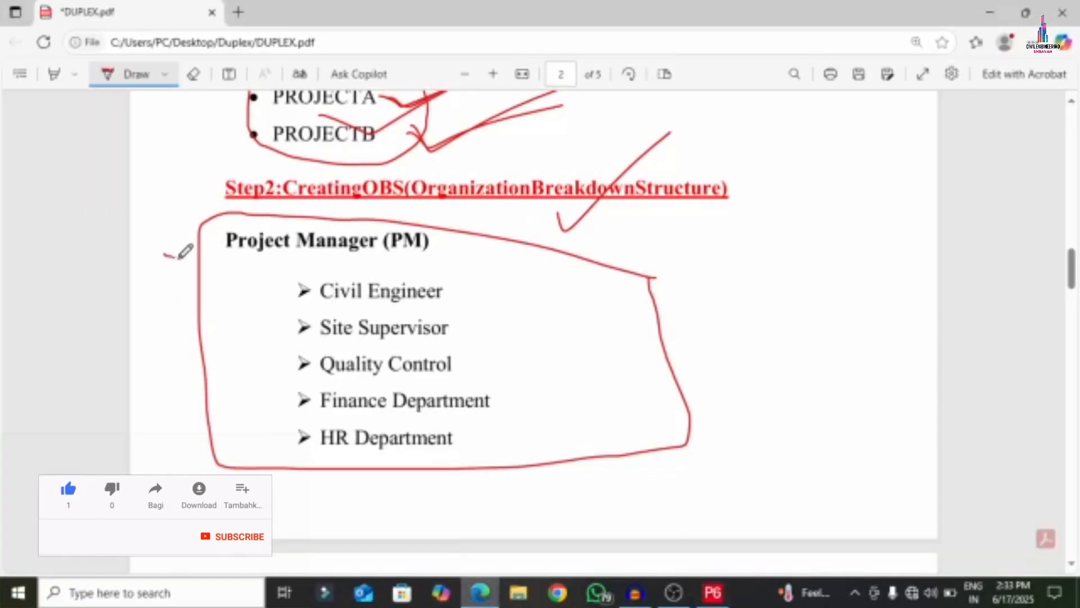
mouse_move(165, 255)
mouse_down()
mouse_move(442, 220)
mouse_move(193, 213)
mouse_move(181, 243)
mouse_up()
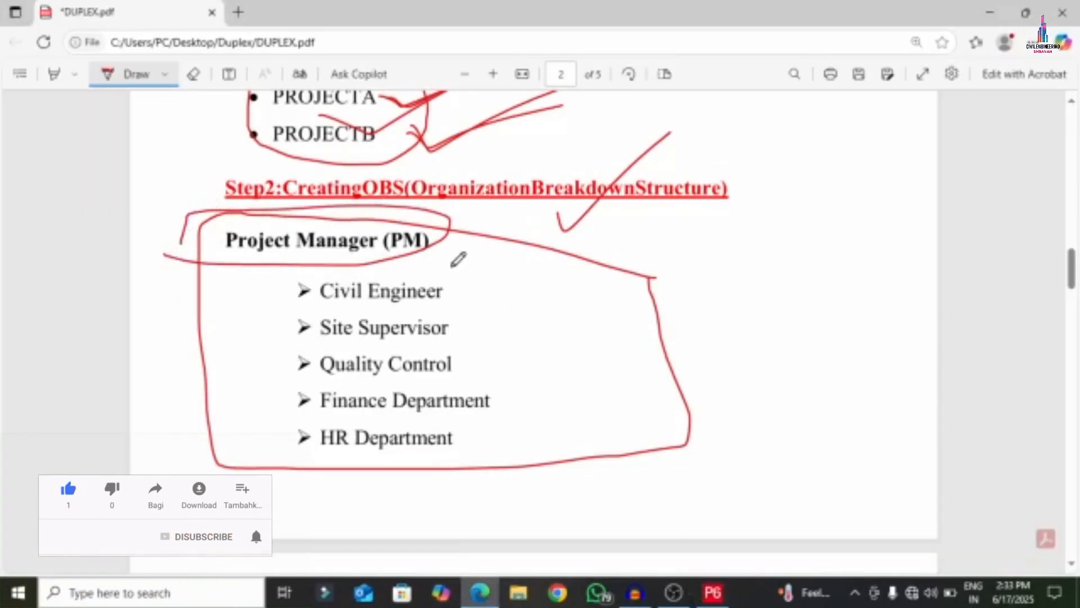
mouse_move(452, 267)
mouse_down()
mouse_move(489, 399)
mouse_move(465, 431)
mouse_up()
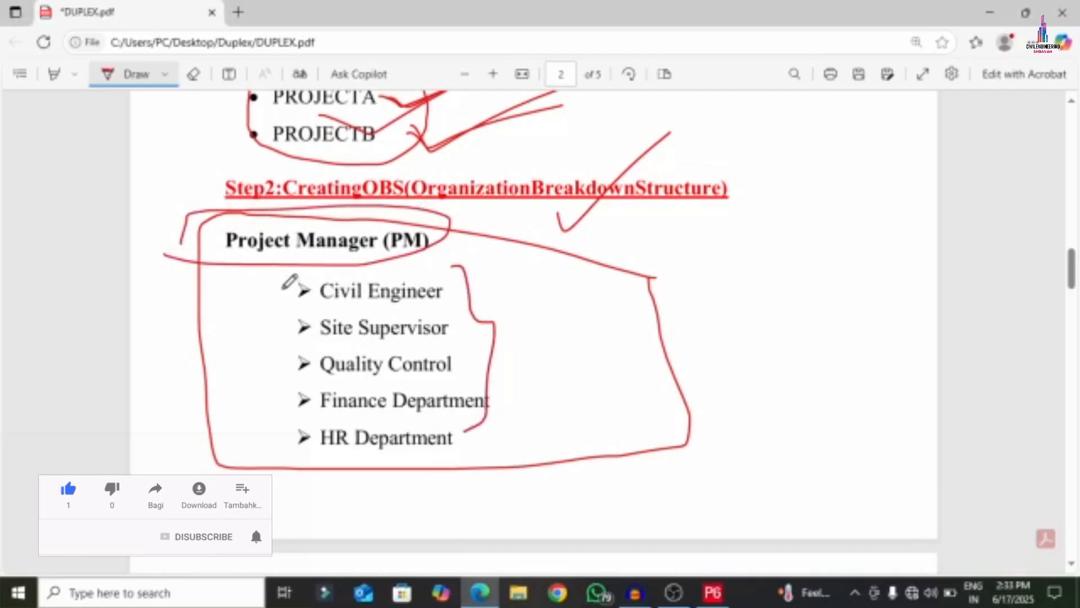
drag(383, 309, 513, 249)
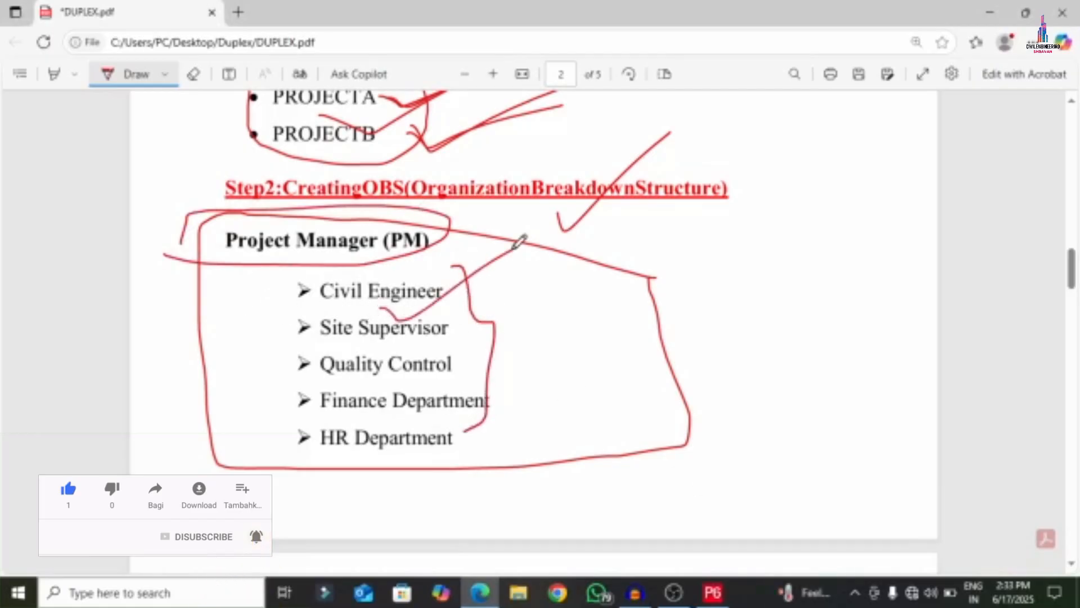
drag(447, 336, 547, 280)
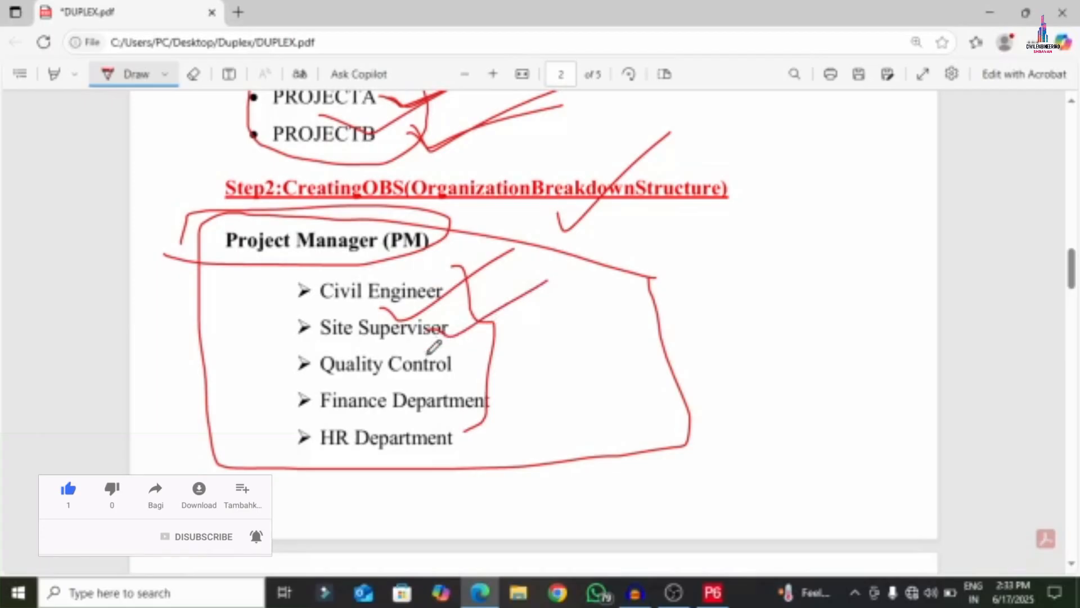
drag(424, 353, 542, 331)
drag(464, 388, 596, 344)
mouse_move(429, 406)
mouse_down()
mouse_move(450, 442)
mouse_move(623, 397)
mouse_up()
Step: Return to Primavera P6 and add an OBS element named CE under PM
click(705, 599)
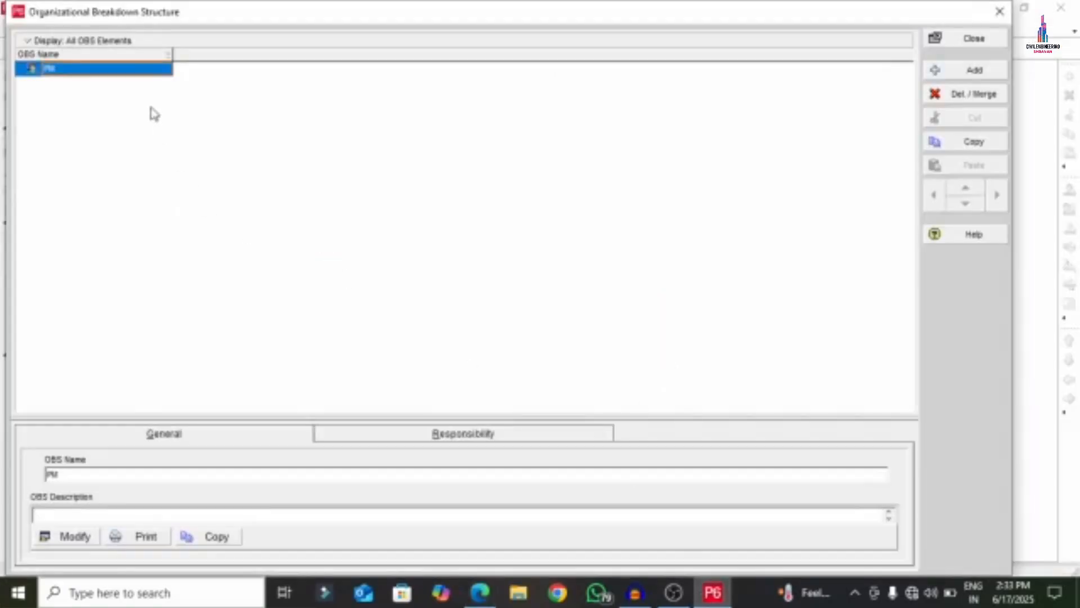
key(Menu)
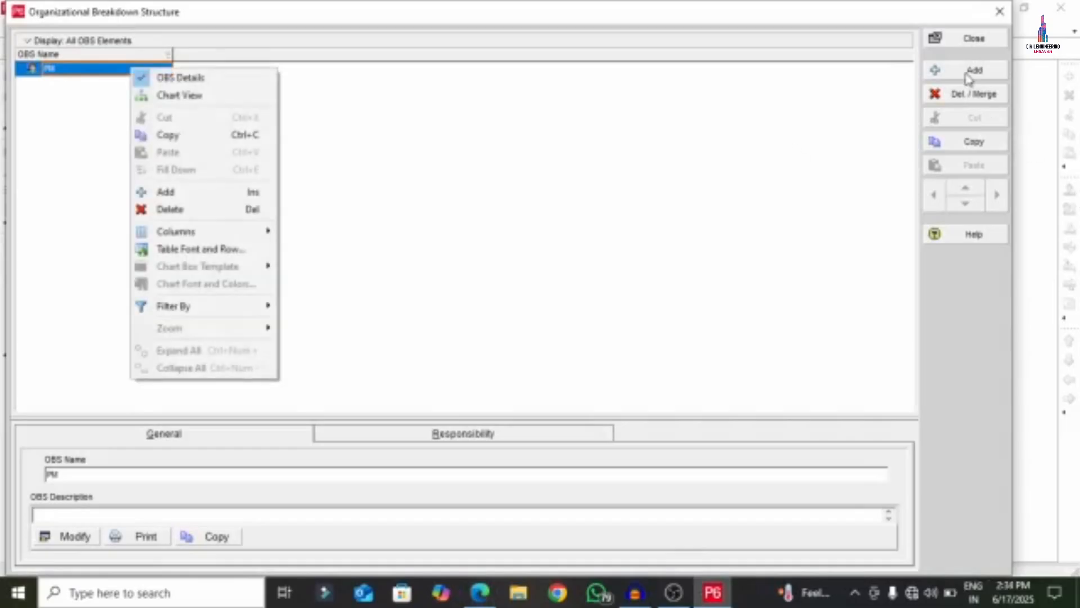
click(974, 71)
click(123, 84)
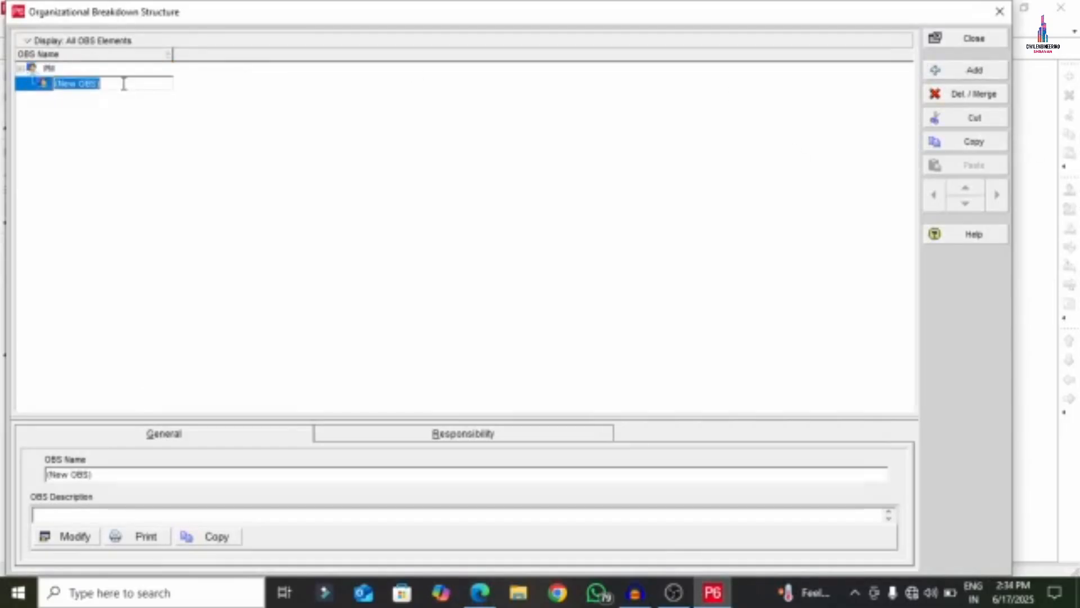
text(CE)
key(Return)
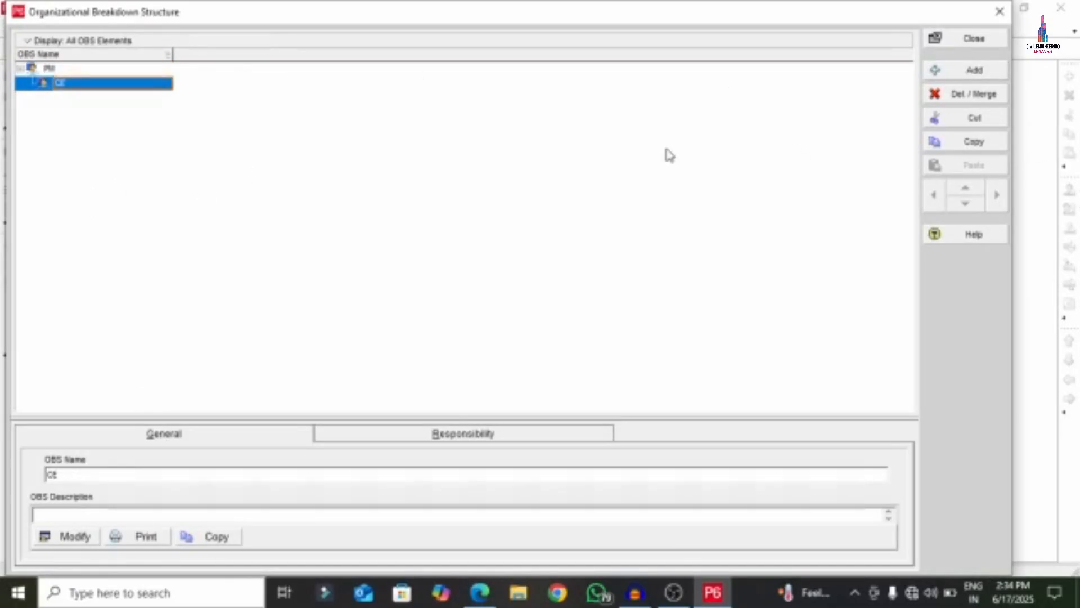
Step: Add two more OBS elements under PM at the same level as CE, named SS and QC
click(980, 71)
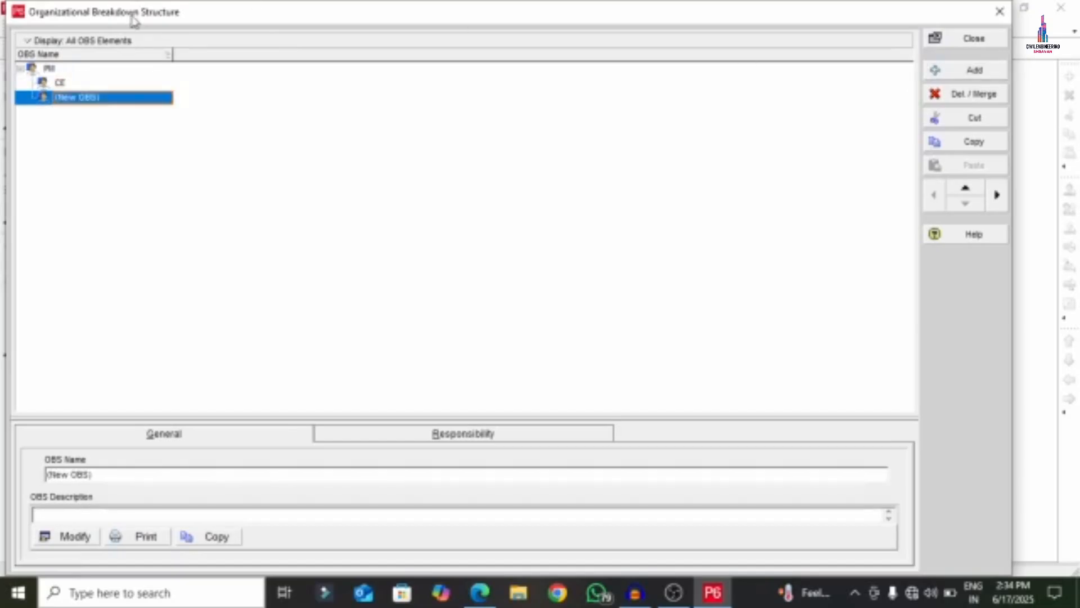
text(SS)
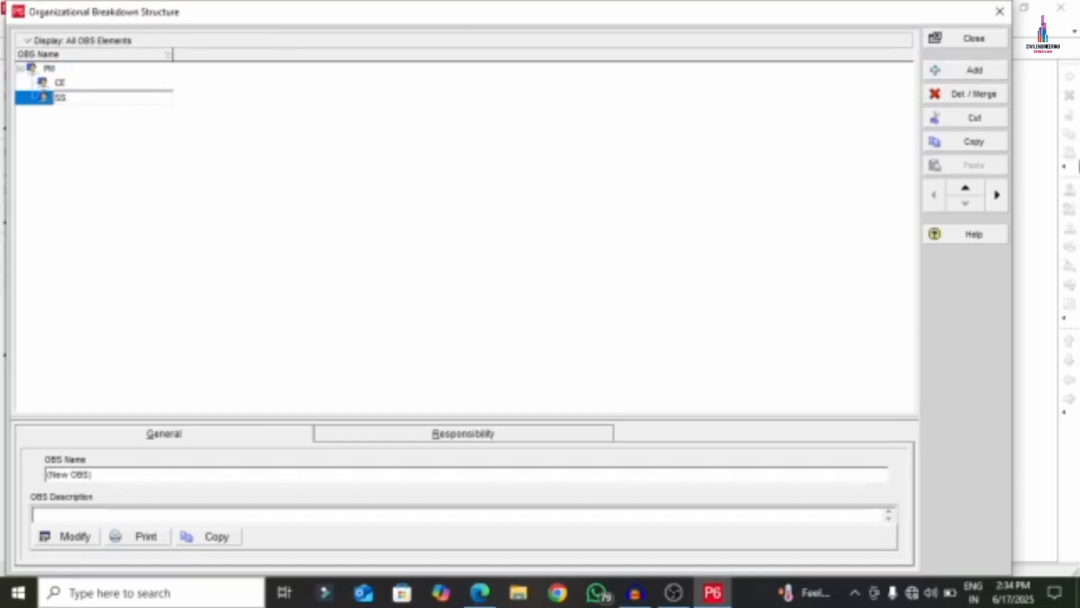
click(945, 72)
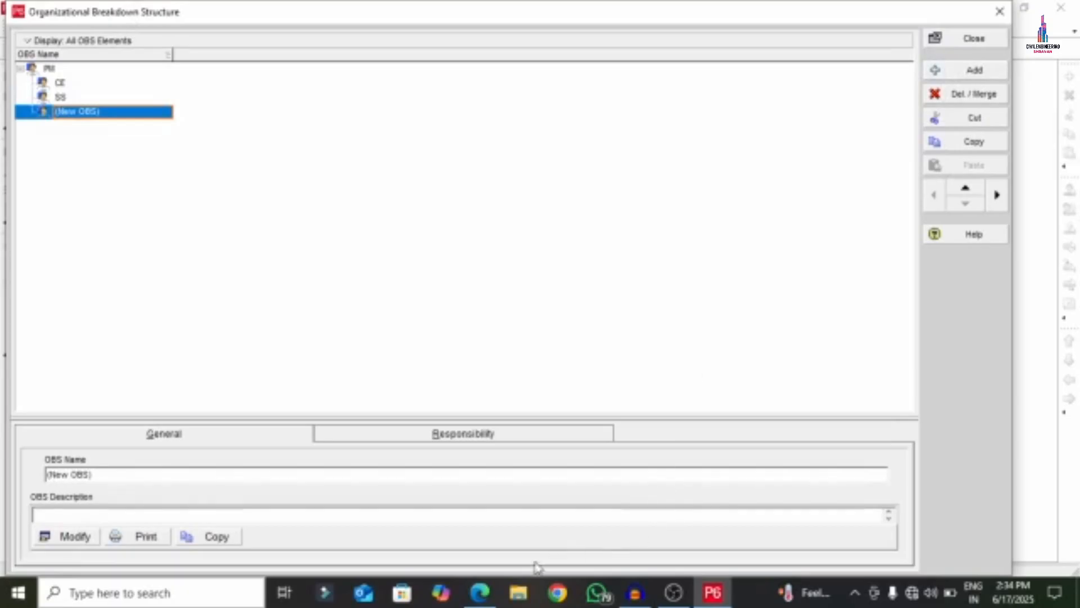
click(490, 593)
click(490, 593)
click(154, 115)
text(QC)
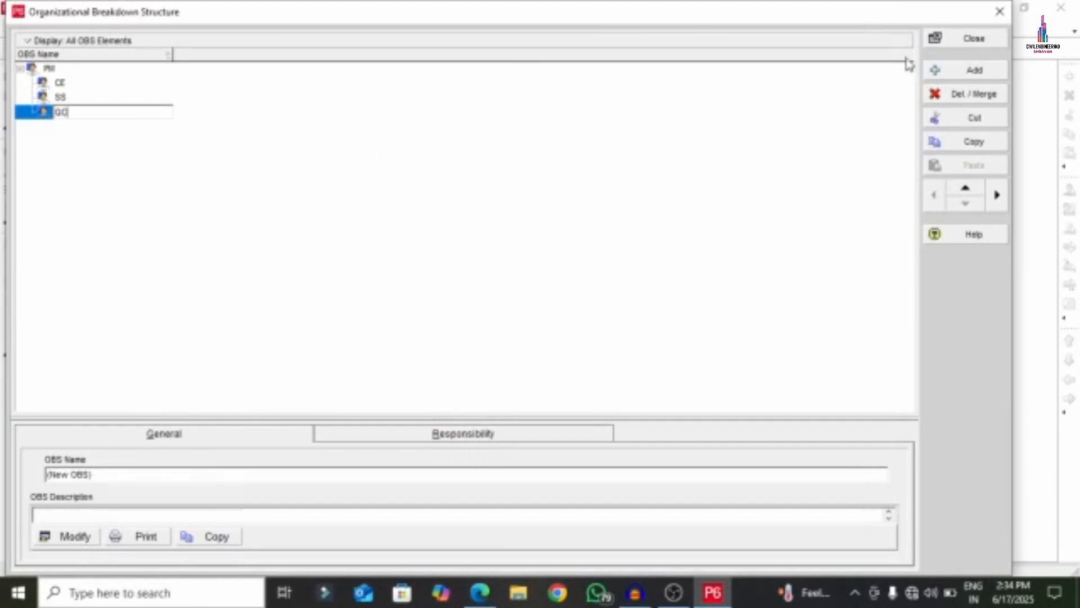
Step: Add an OBS element named FIN under PM, following QC
click(951, 72)
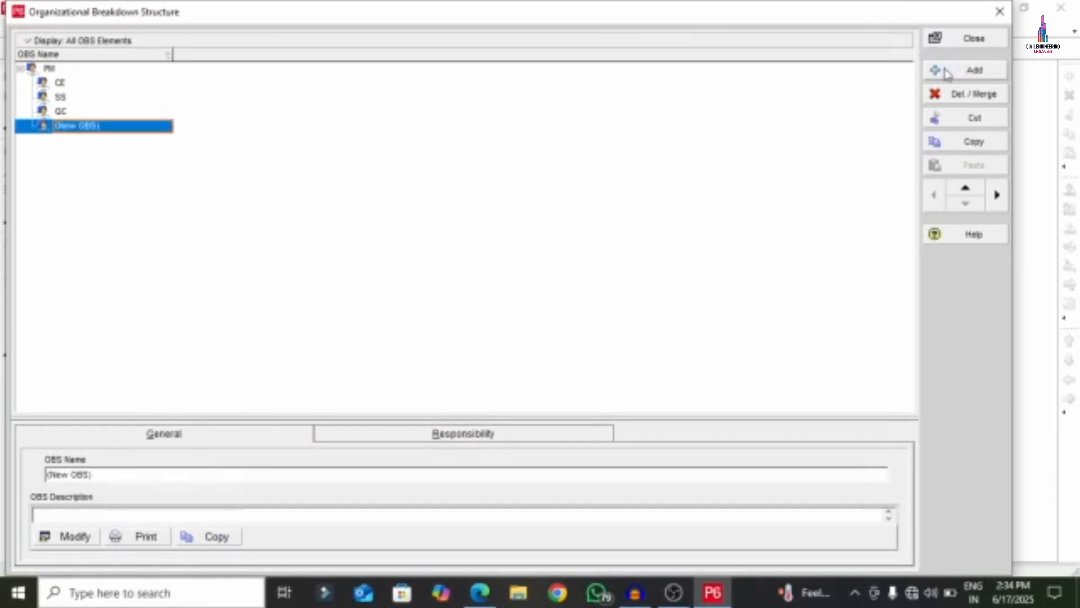
click(124, 126)
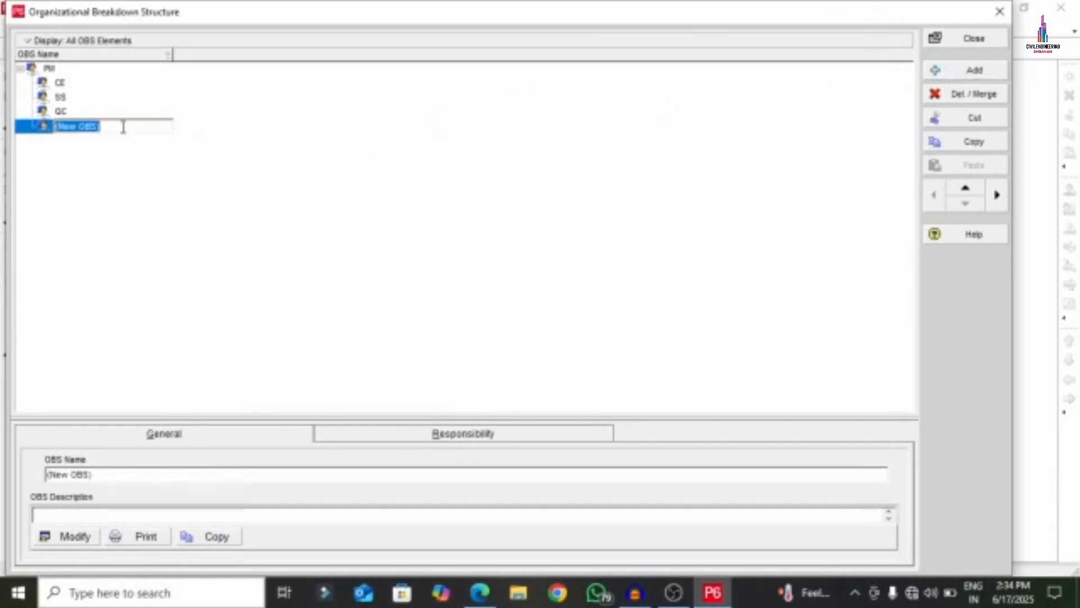
text(P)
text(IN)
key(Return)
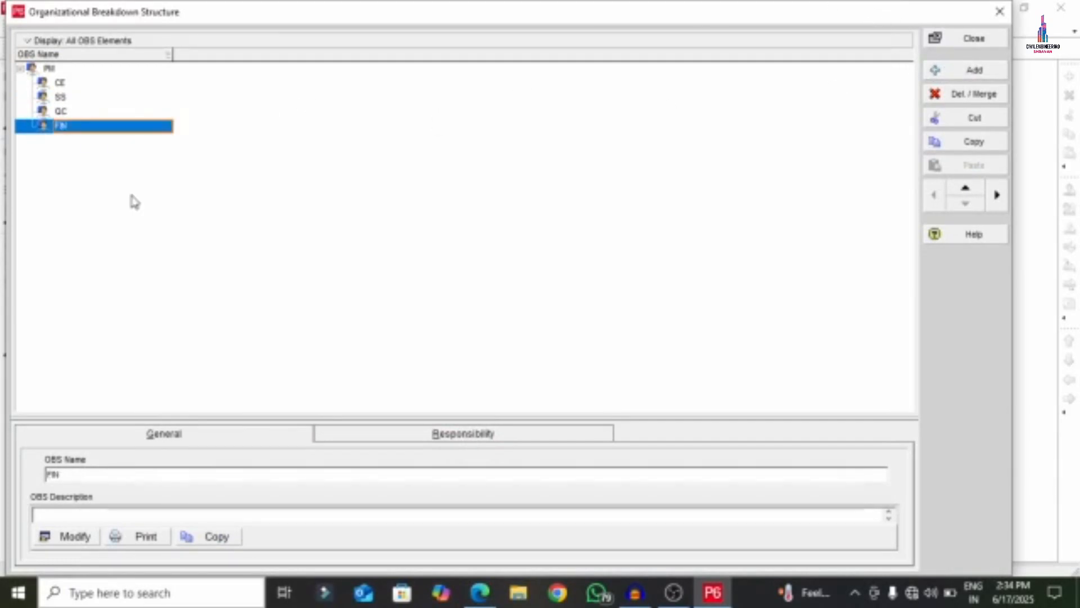
Step: Add an OBS element named HR under PM, following FIN
click(991, 78)
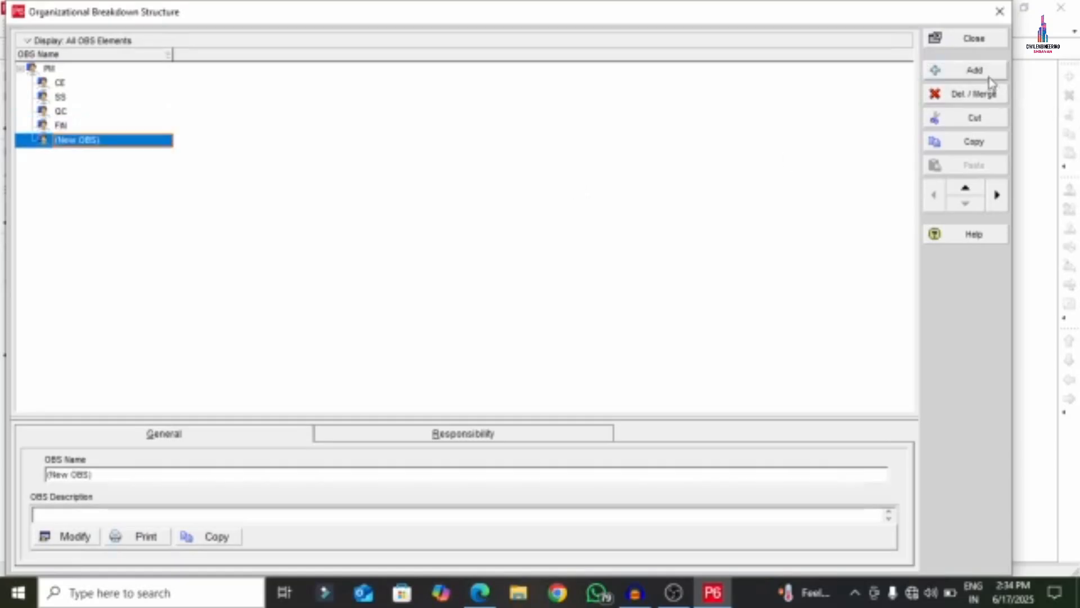
text(H)
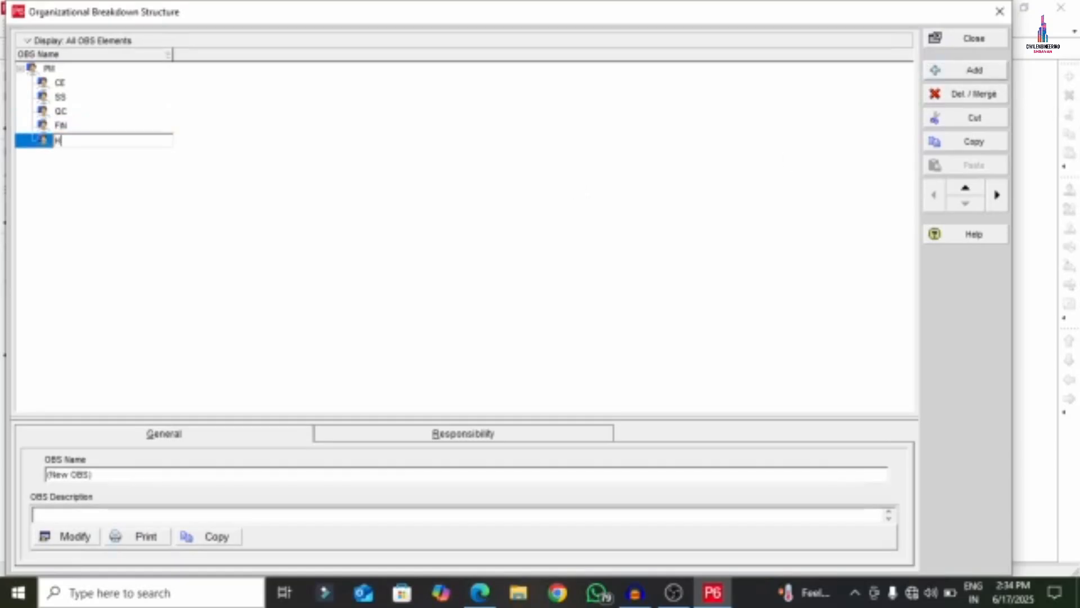
text(R)
key(Return)
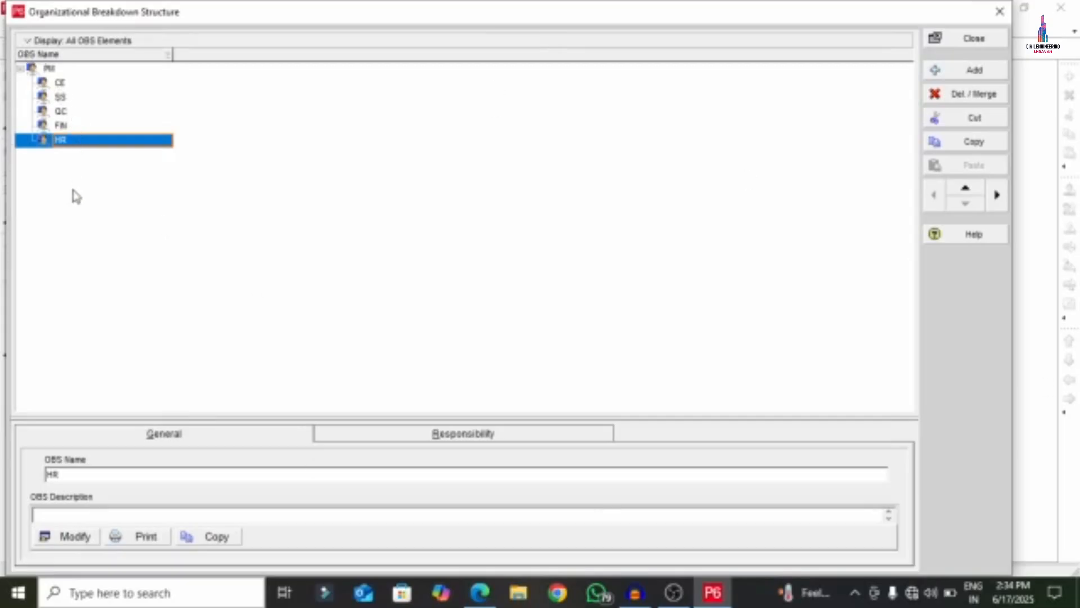
Step: Display the OBS in Chart View, review the boxes PM, CE, SS, QC, FIN and HR one by one, and close the OBS window
click(60, 43)
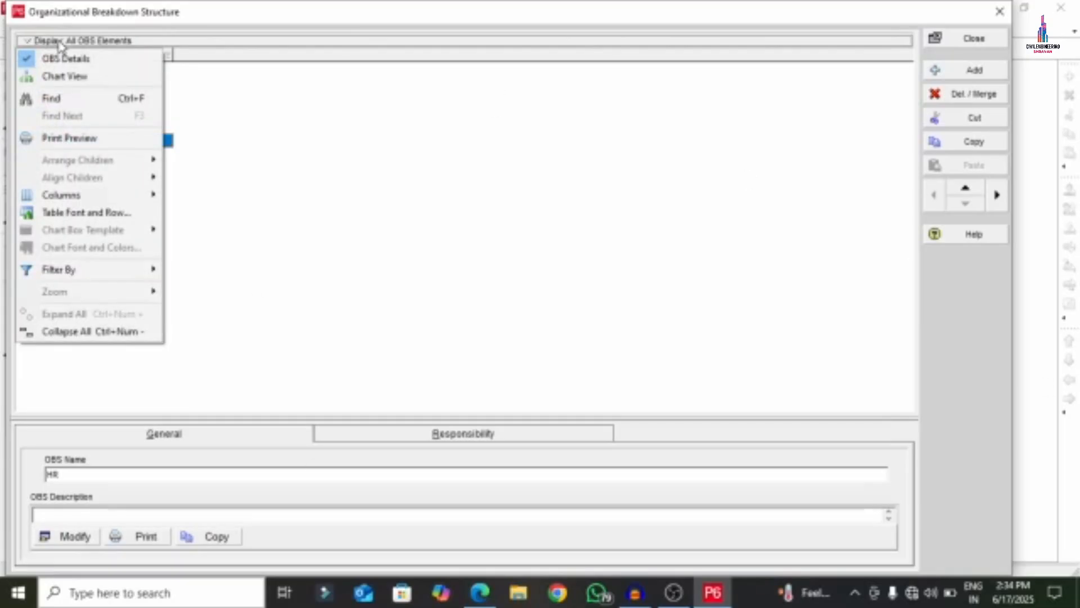
click(72, 81)
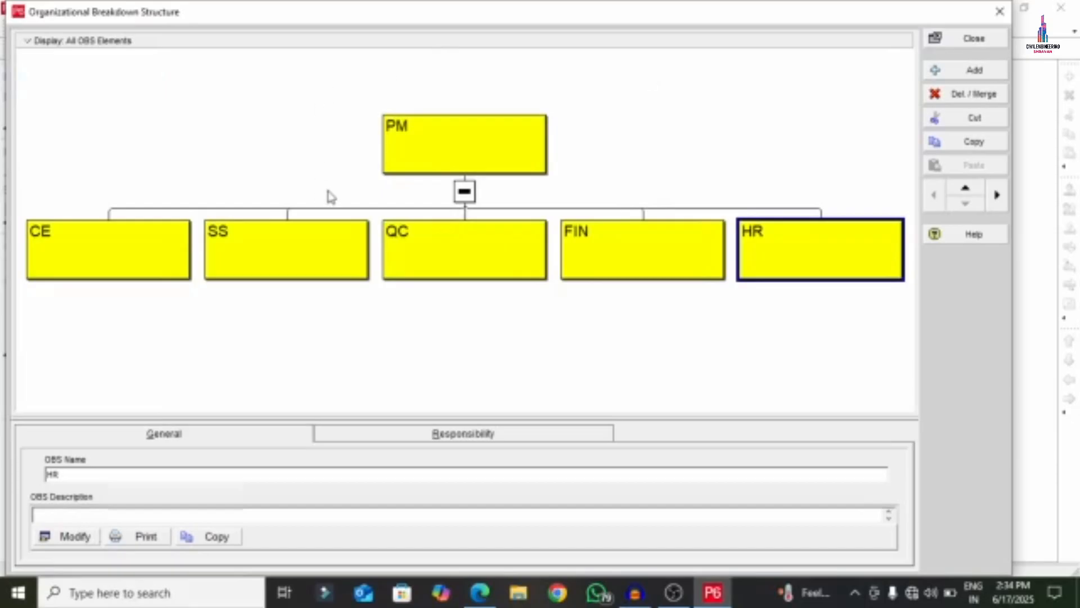
scroll(472, 121, down, 1)
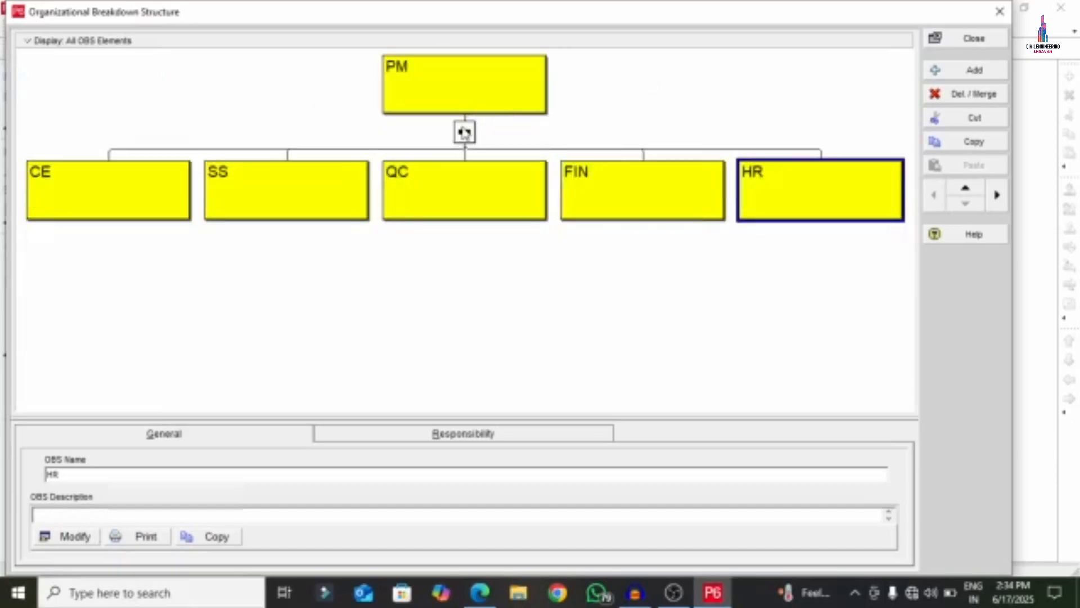
click(415, 79)
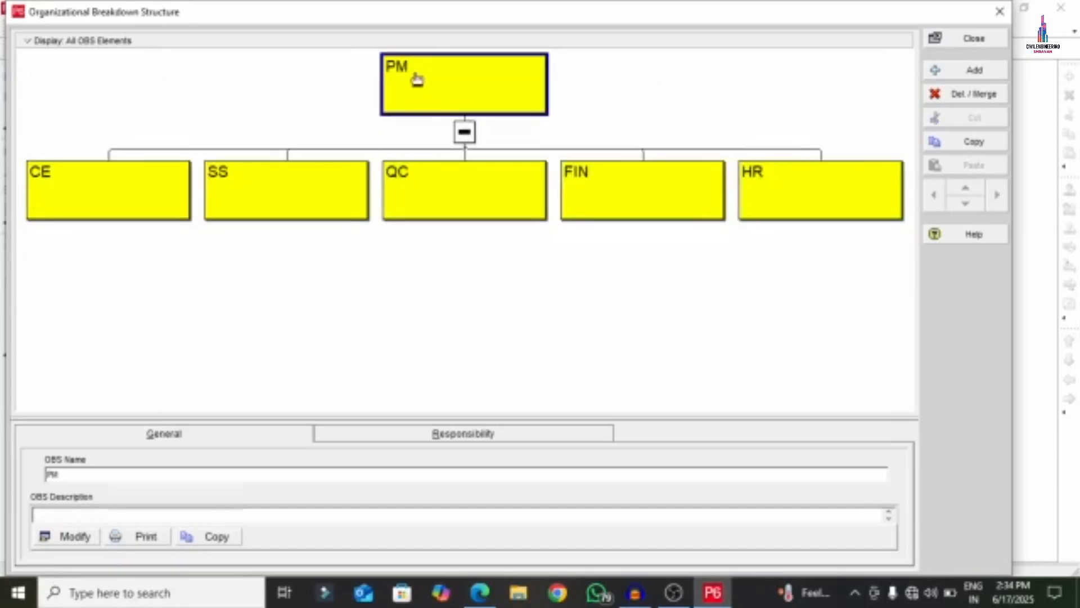
click(104, 190)
click(242, 190)
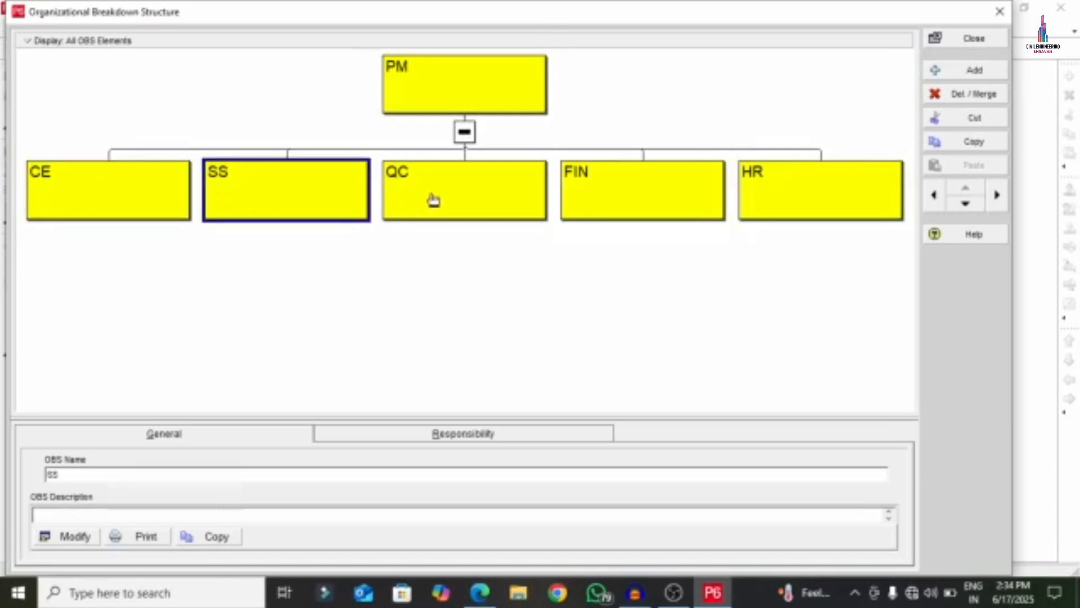
click(450, 195)
click(647, 193)
click(849, 201)
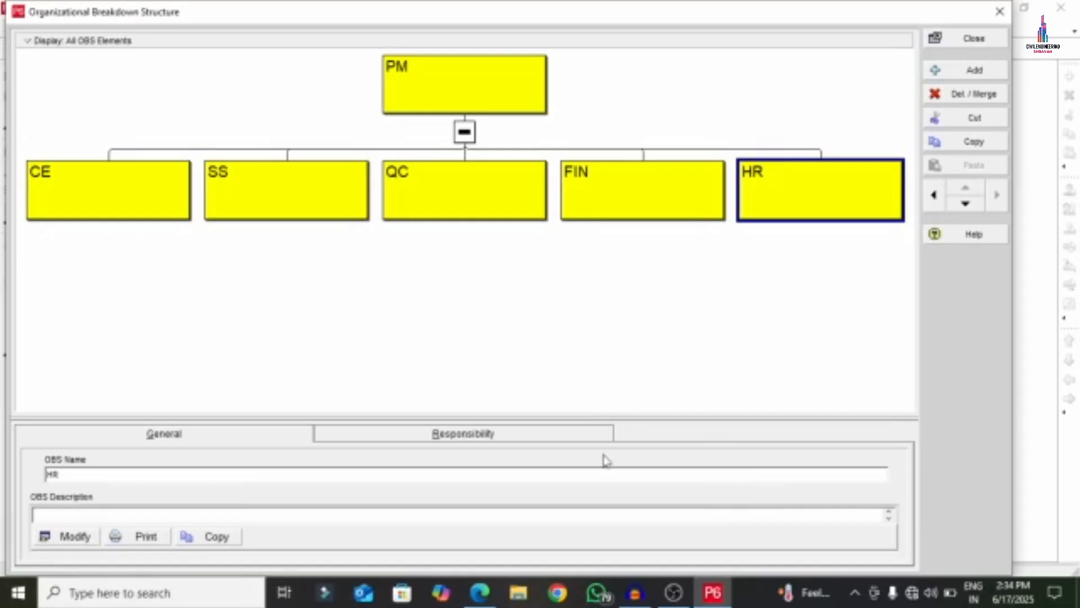
click(969, 40)
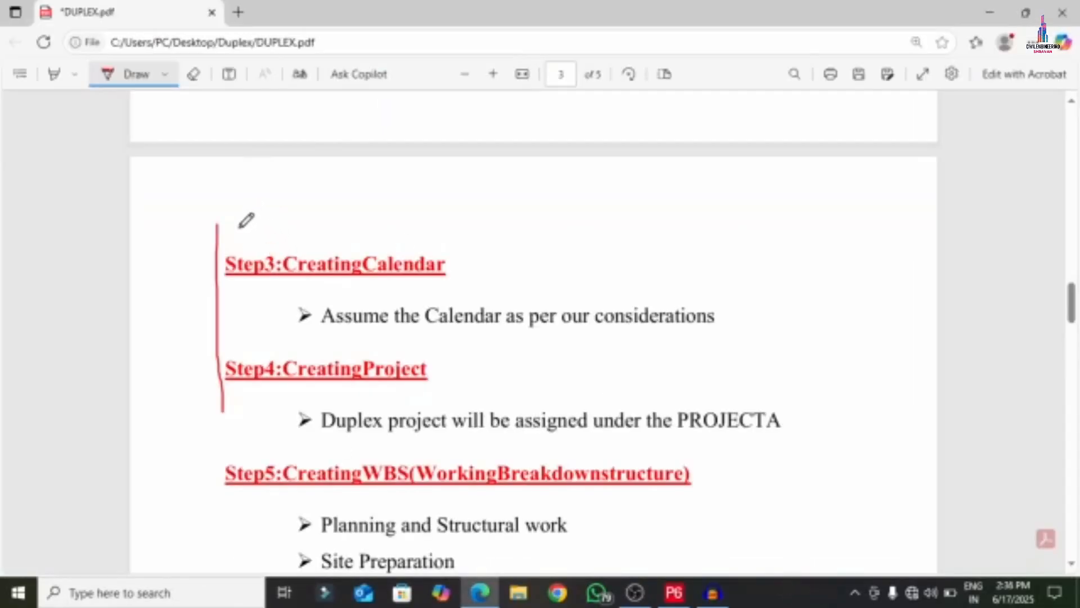
Step: Circle the Creating Calendar step in the PDF, and in Primavera P6 add a global calendar named DUPLEX HOUSE copied from 6x24
mouse_move(526, 270)
mouse_down()
mouse_move(308, 220)
mouse_move(222, 278)
mouse_move(621, 340)
mouse_move(726, 304)
mouse_move(444, 218)
mouse_up()
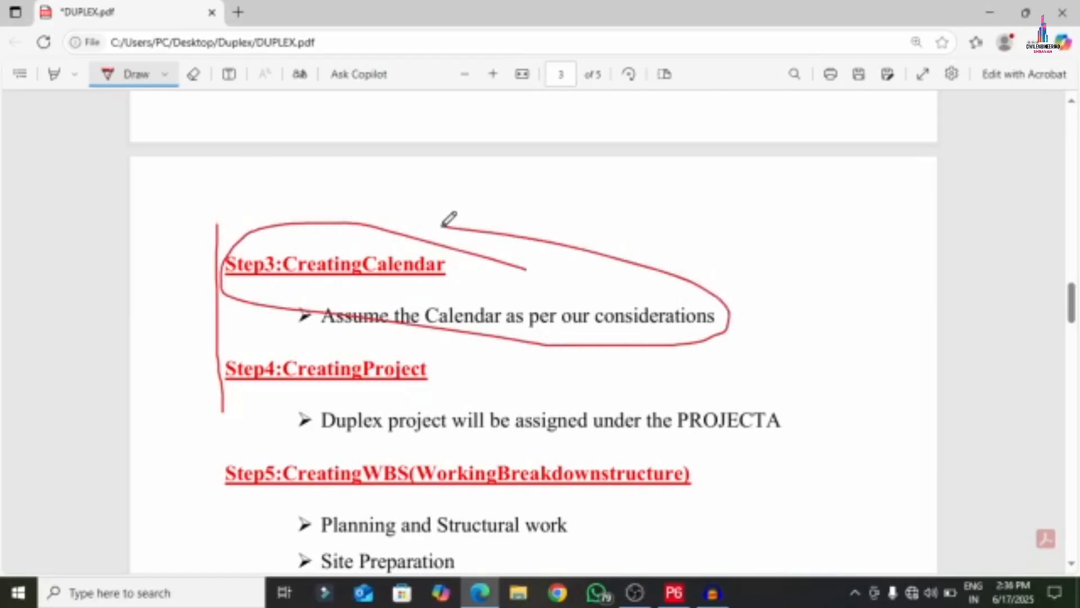
click(675, 592)
click(155, 31)
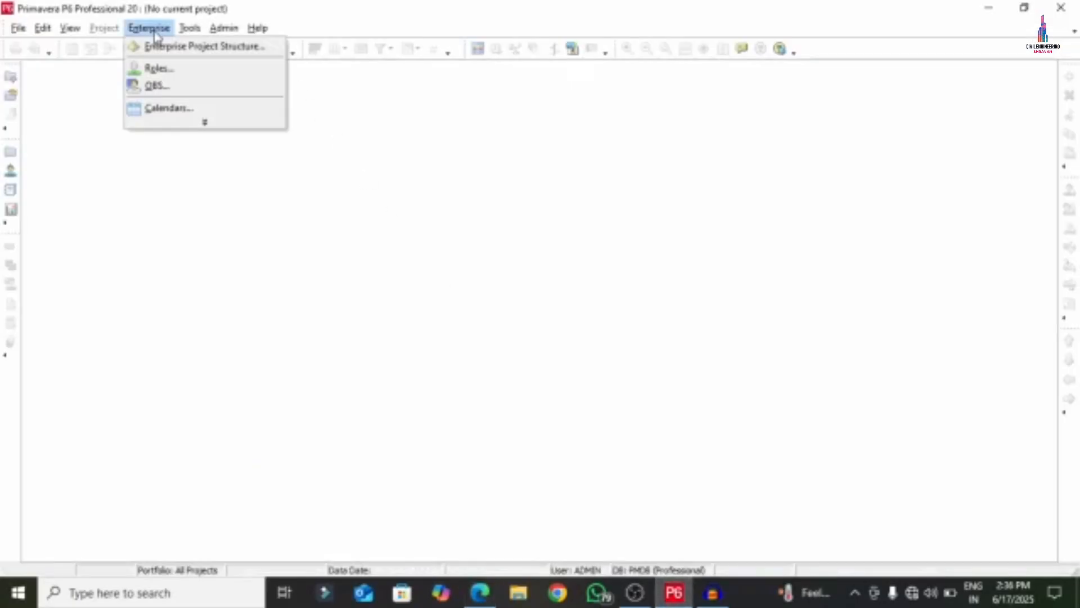
click(194, 123)
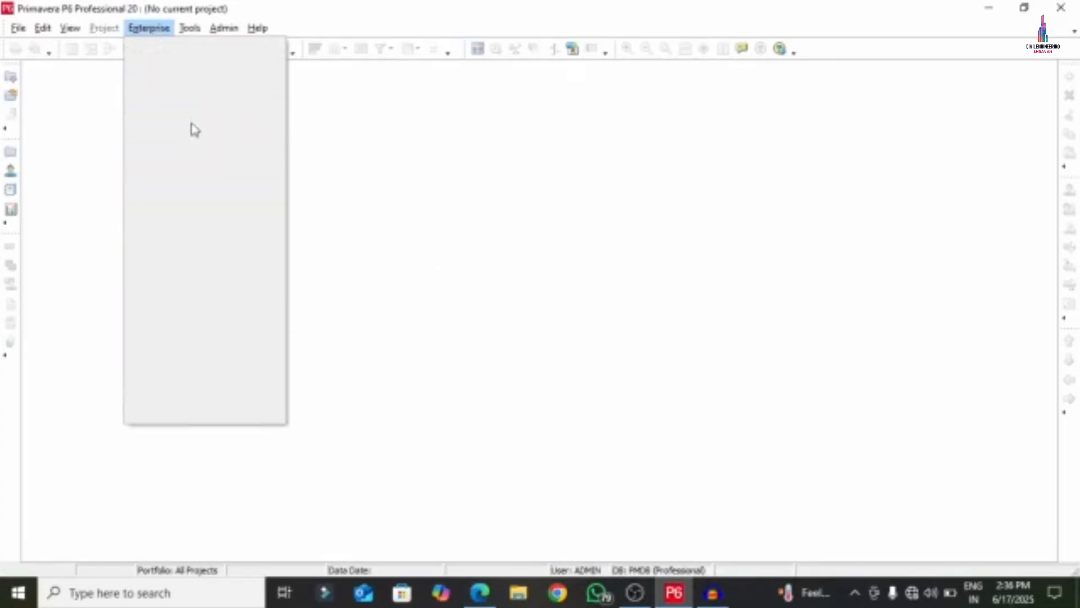
click(169, 304)
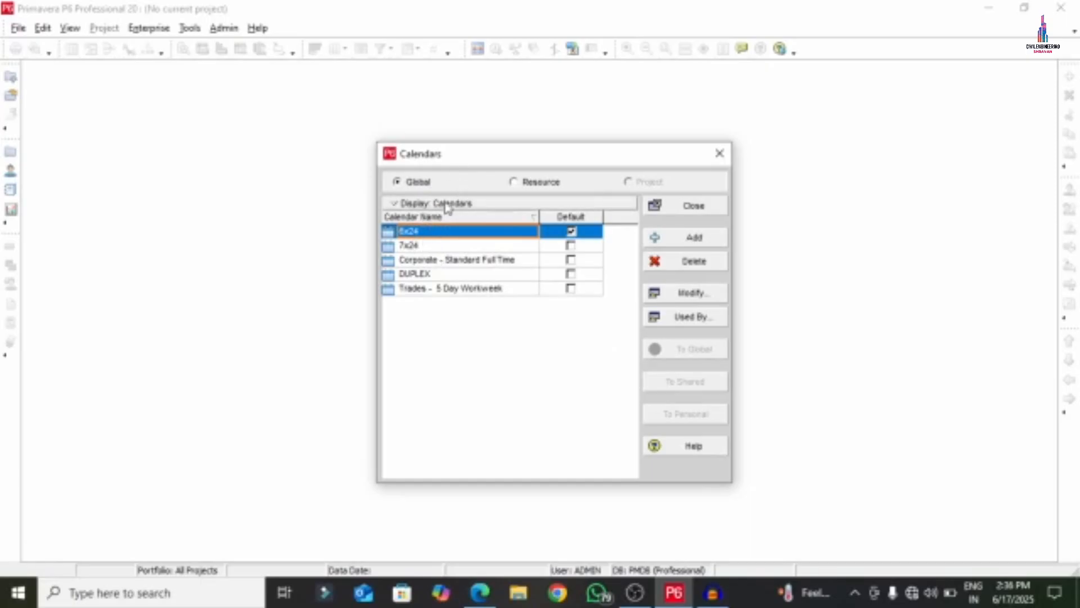
click(657, 239)
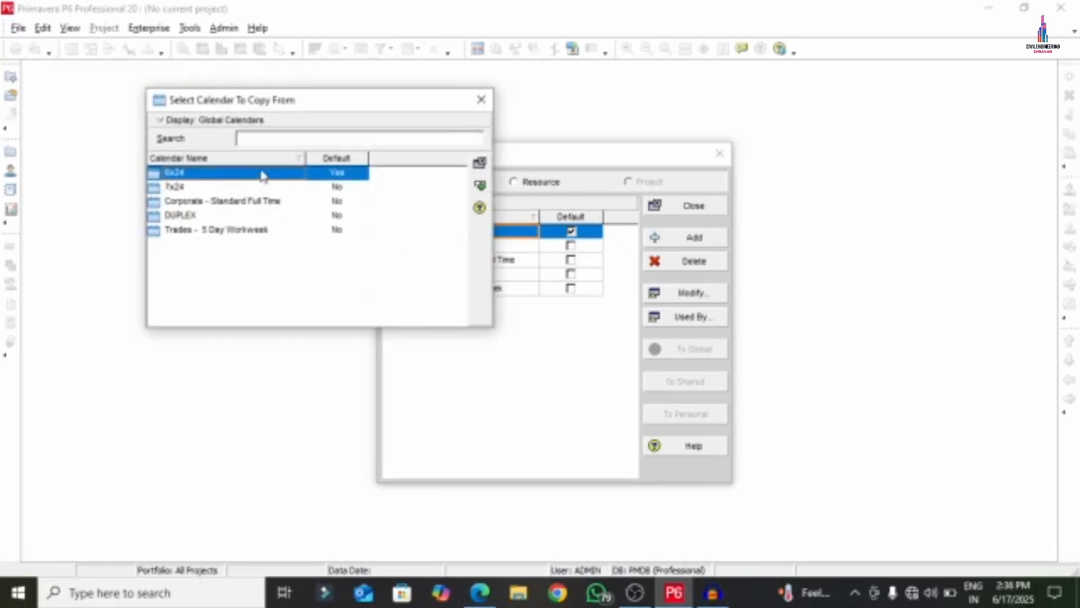
click(481, 187)
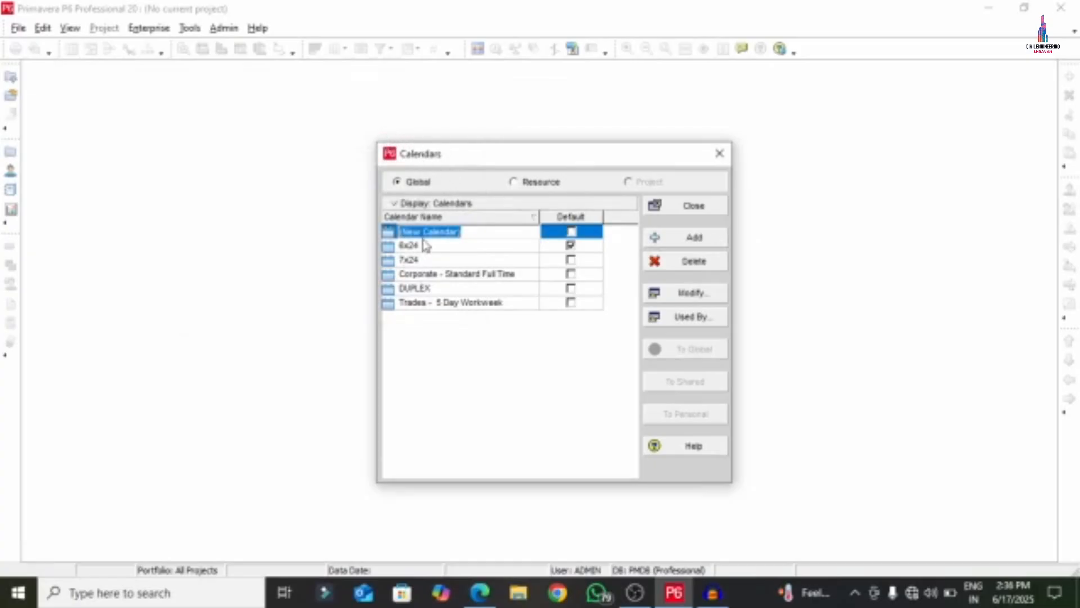
text(DUPLEX HOUSE)
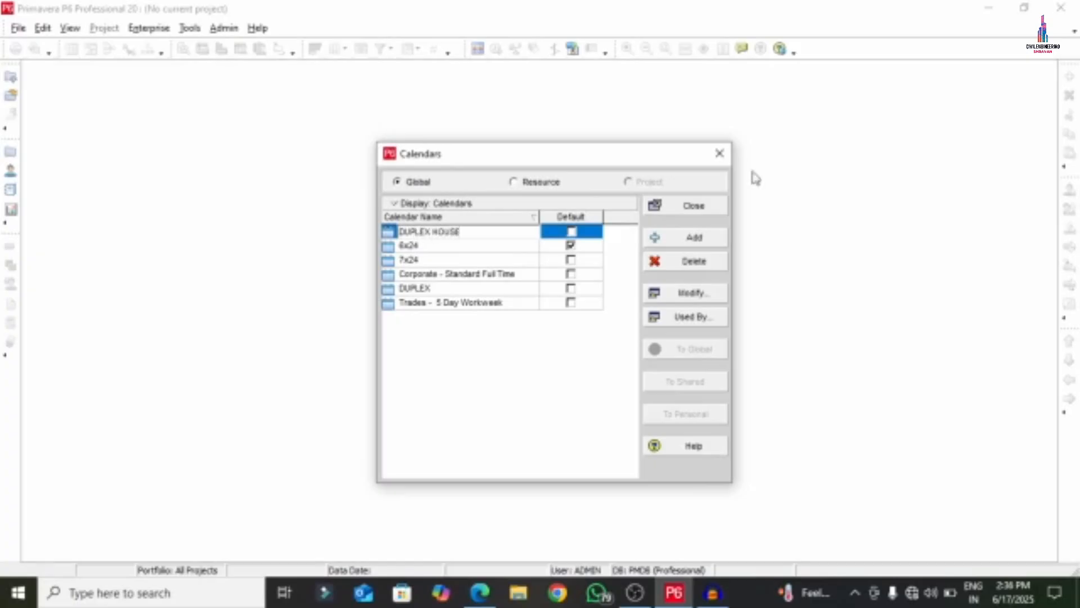
Step: Make DUPLEX HOUSE the default global calendar, and view the list of calendars available to copy from without adding another
click(572, 232)
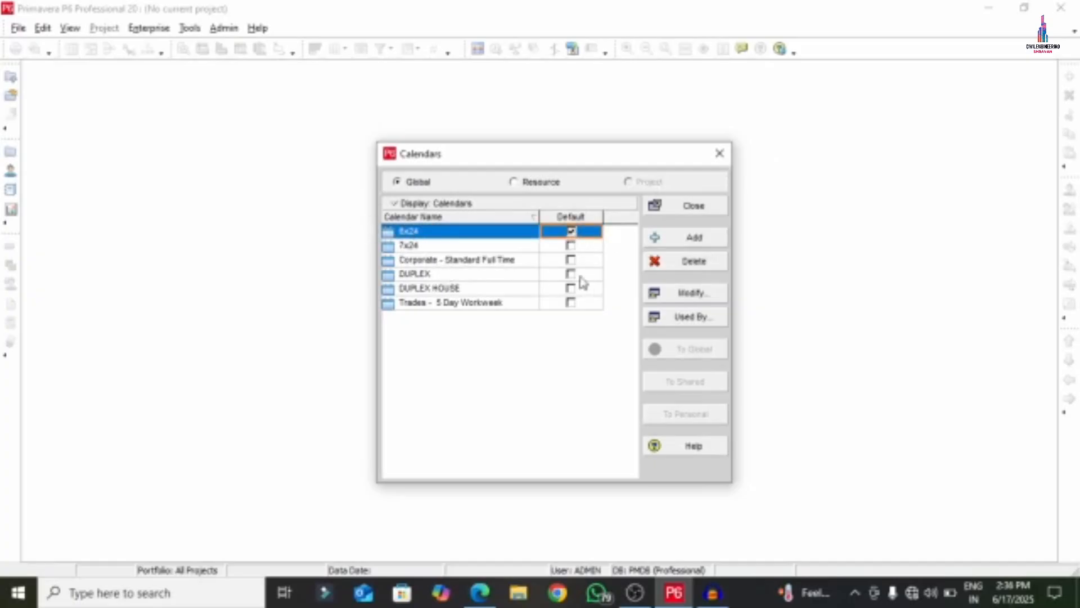
click(572, 290)
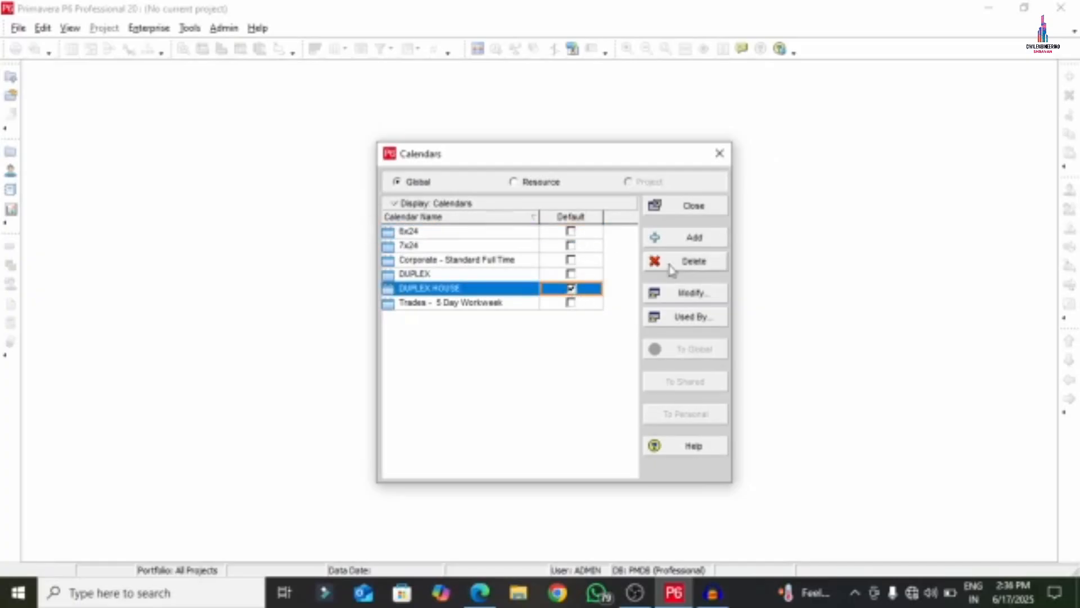
click(680, 237)
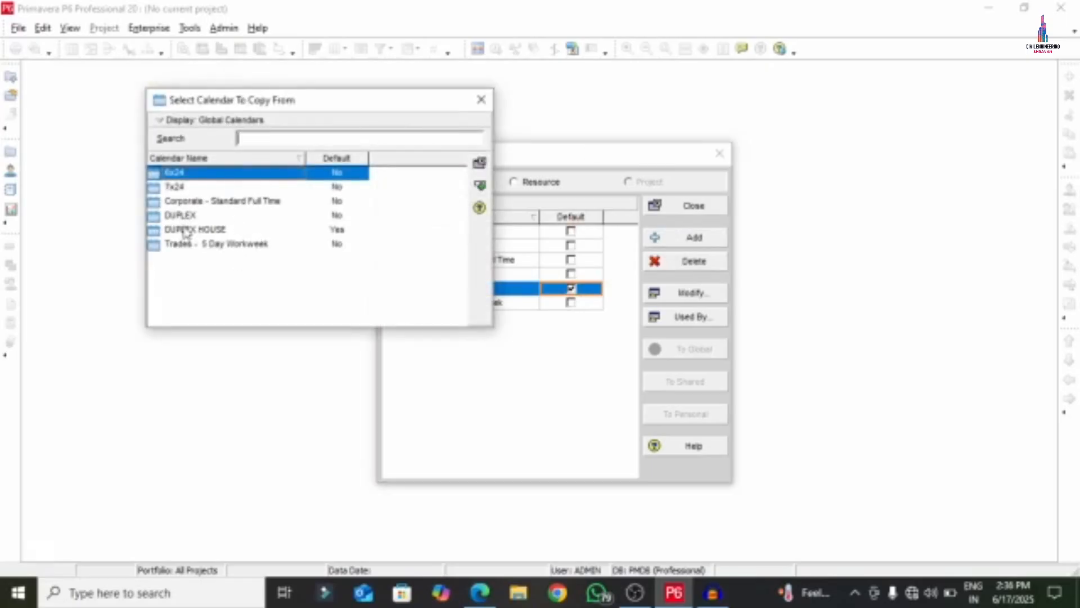
click(481, 100)
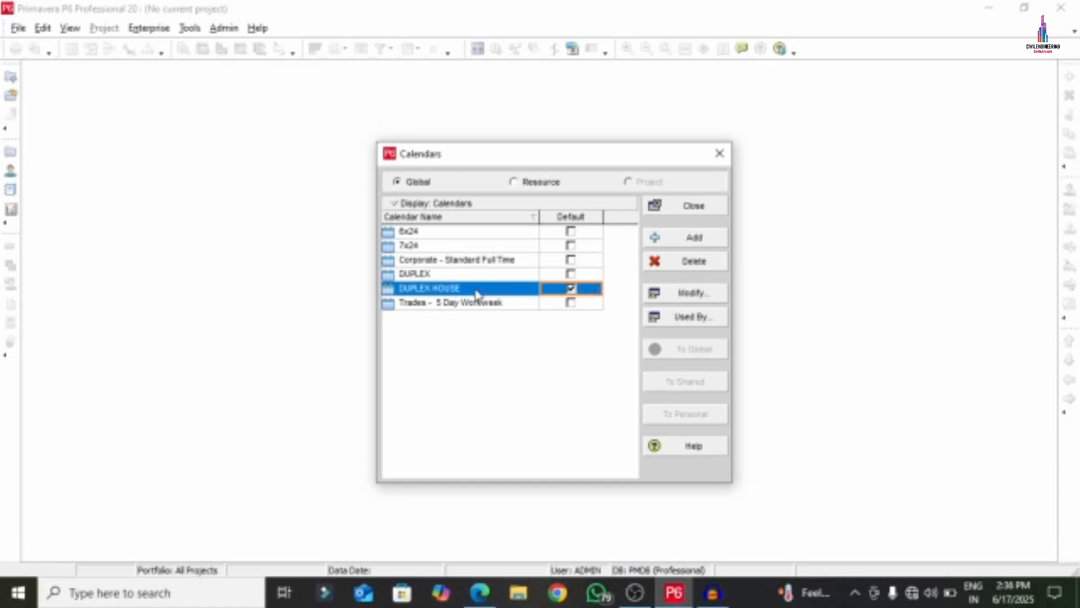
Step: Open the DUPLEX HOUSE calendar for modification, accept its standard weekly hours, and mark 11 June 2025 as nonwork
click(678, 293)
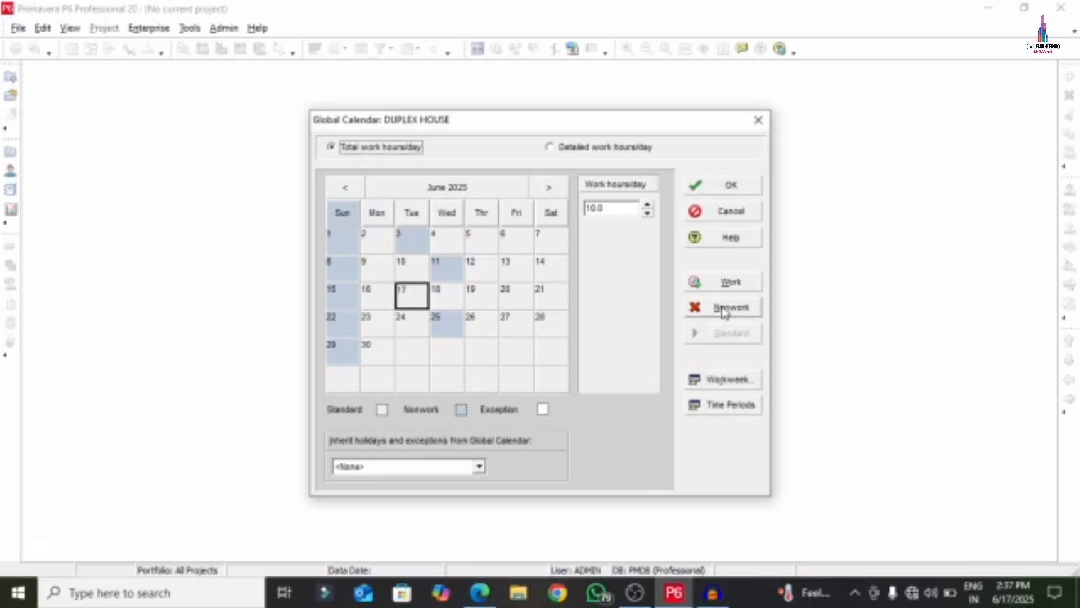
click(715, 379)
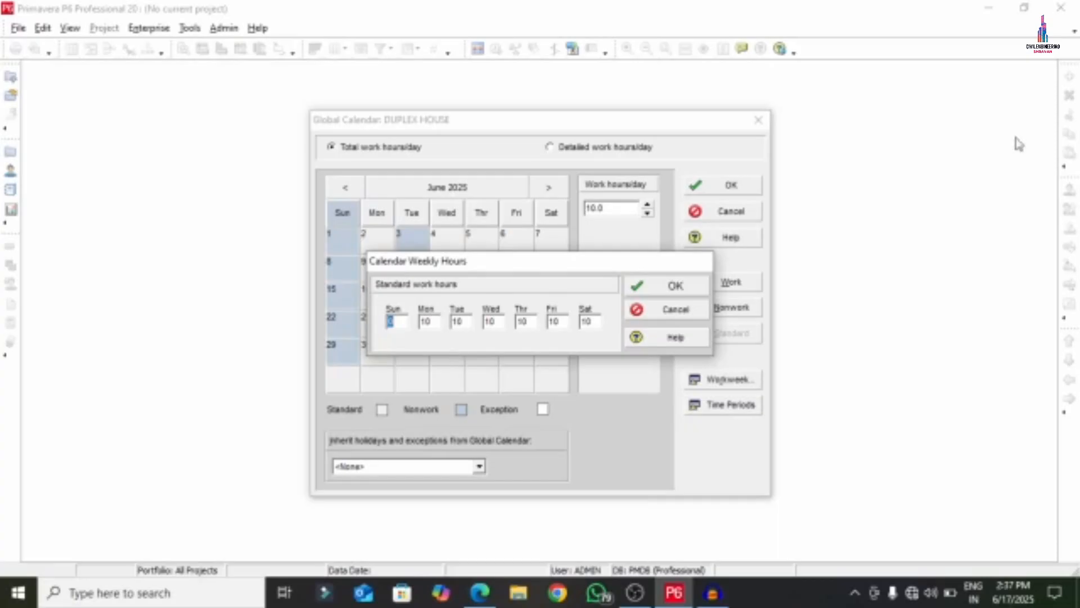
click(647, 290)
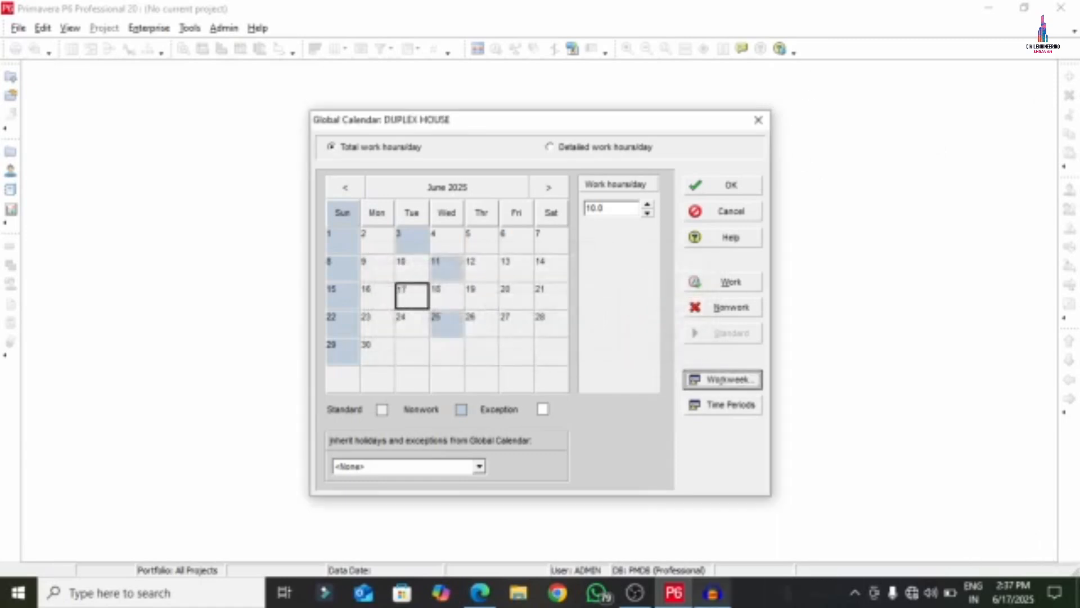
click(442, 274)
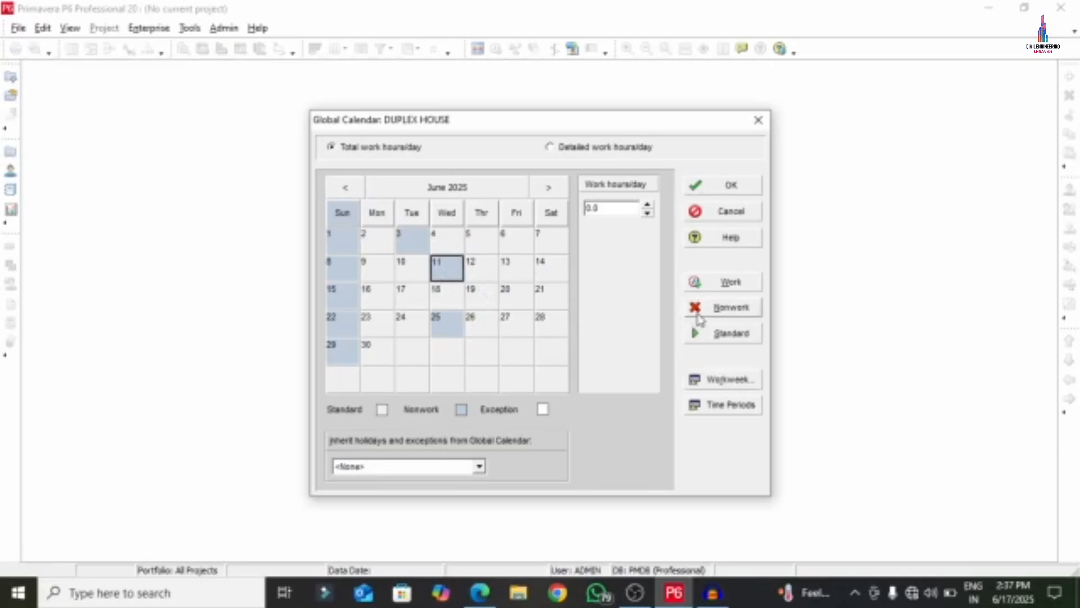
click(728, 307)
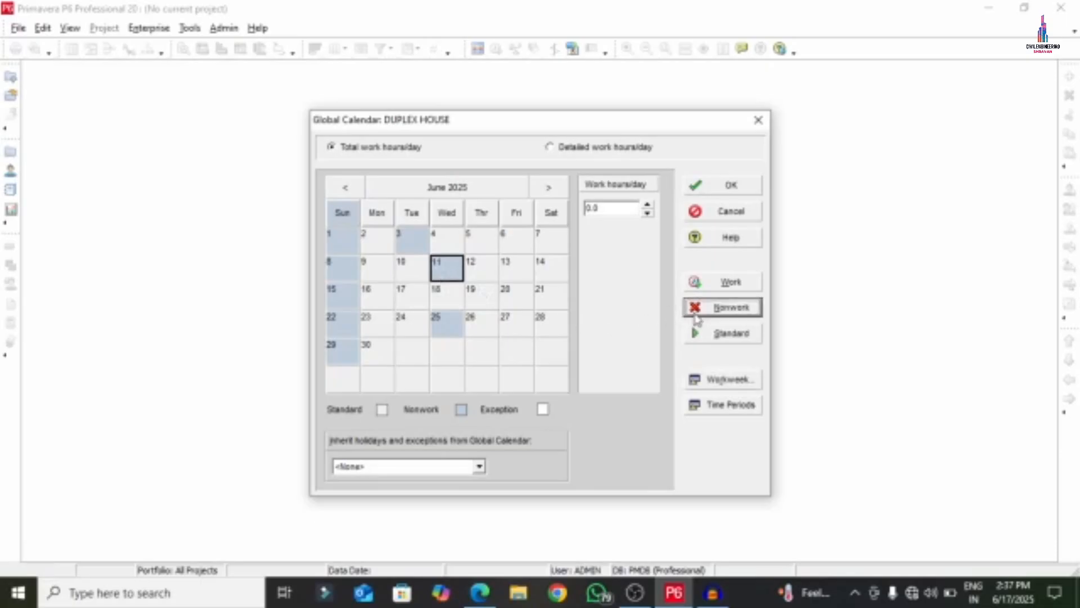
Step: Examine the work and nonwork days of June and July 2025 in the DUPLEX HOUSE calendar
click(413, 221)
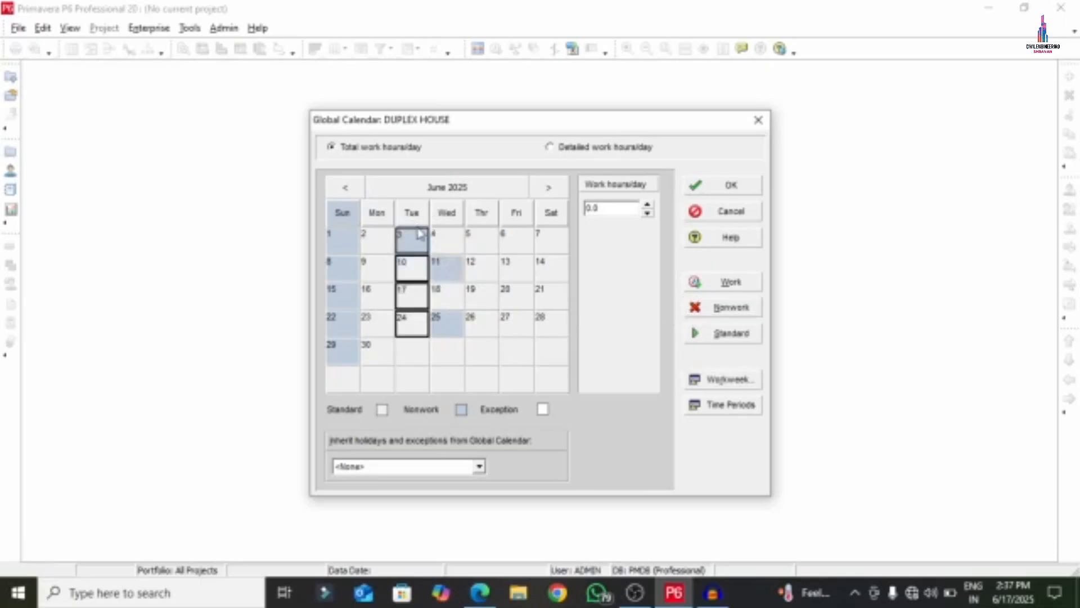
click(446, 324)
click(486, 245)
click(513, 247)
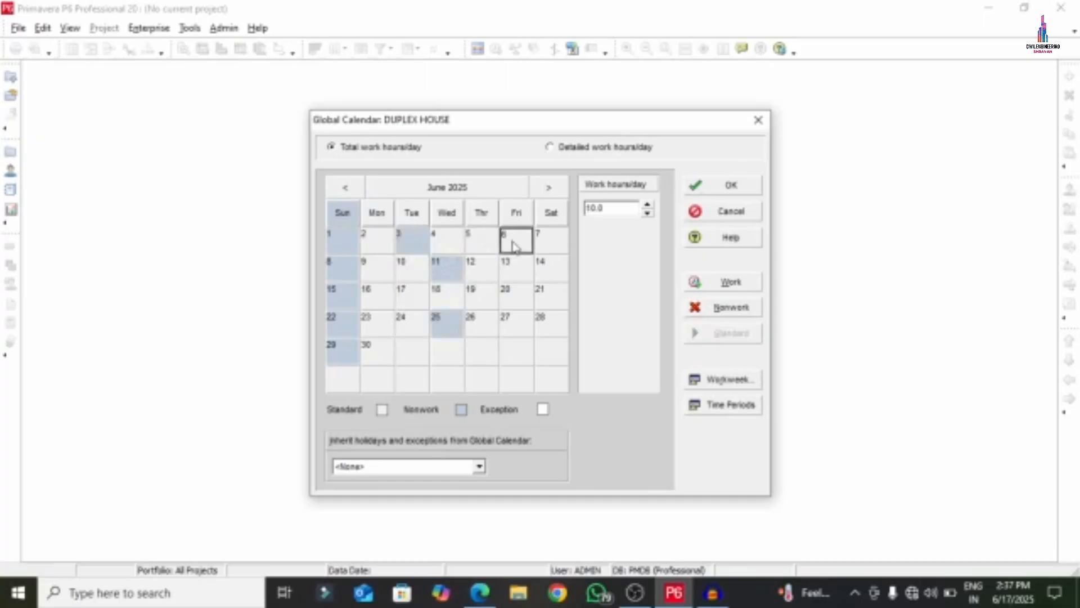
click(550, 240)
click(549, 187)
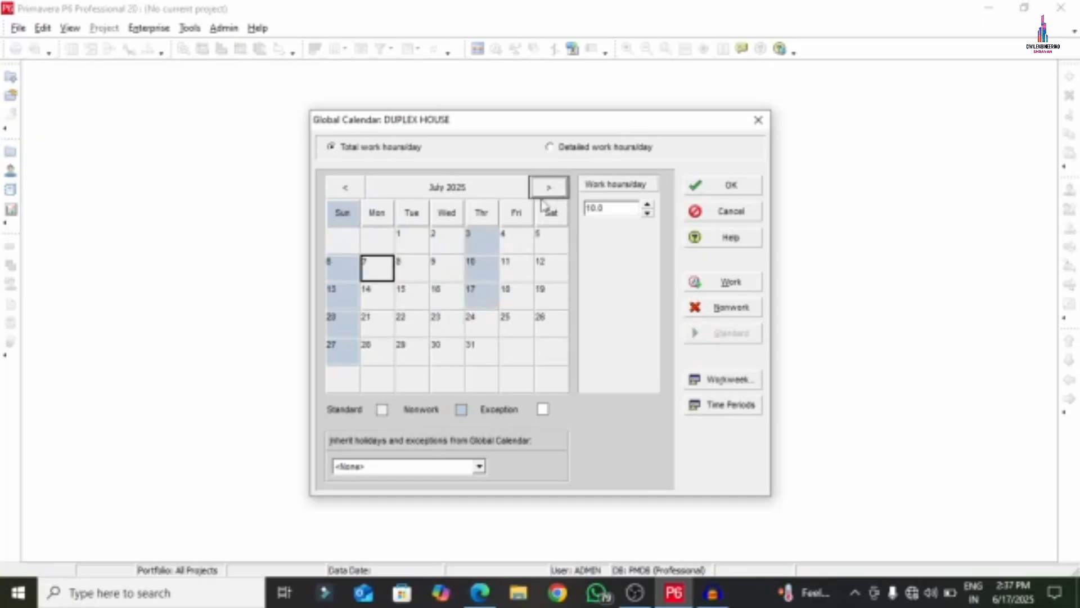
click(483, 267)
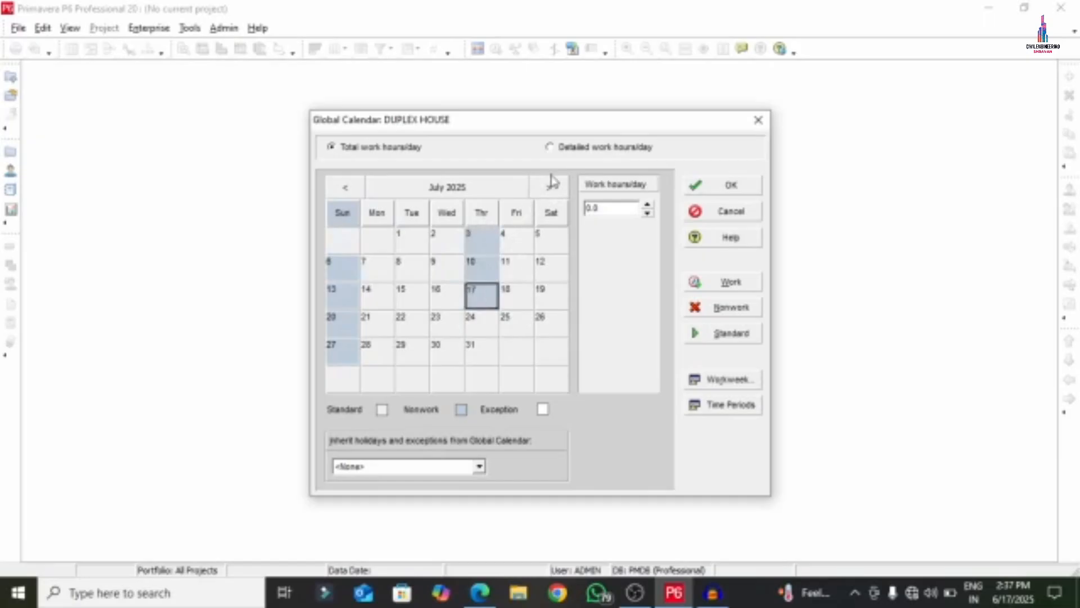
Step: In August 2025, make the 14th a work day and the 15th a nonwork day
click(549, 188)
click(449, 269)
click(473, 289)
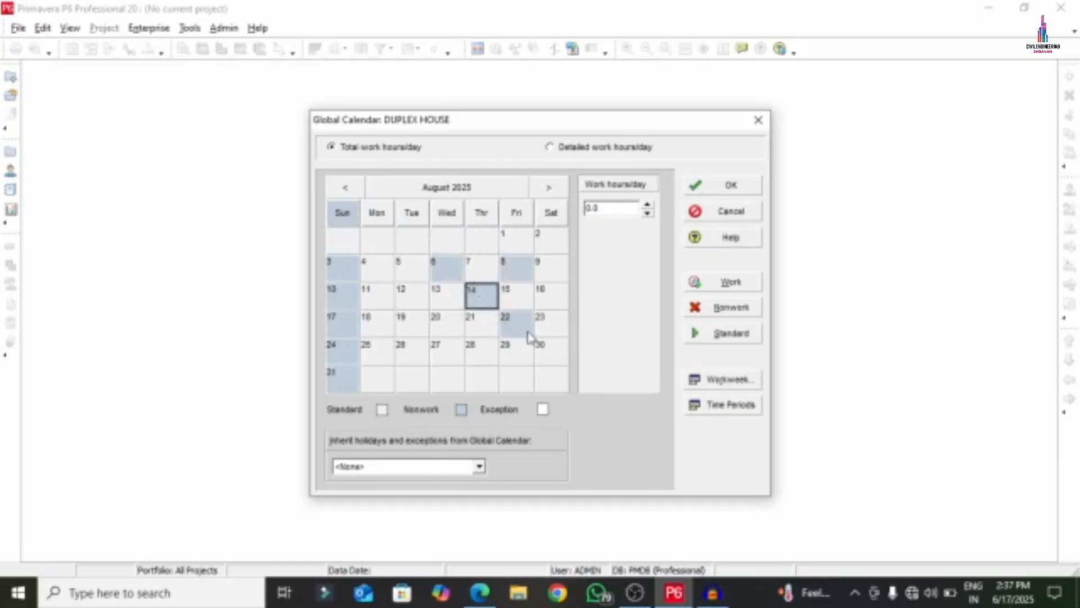
click(725, 284)
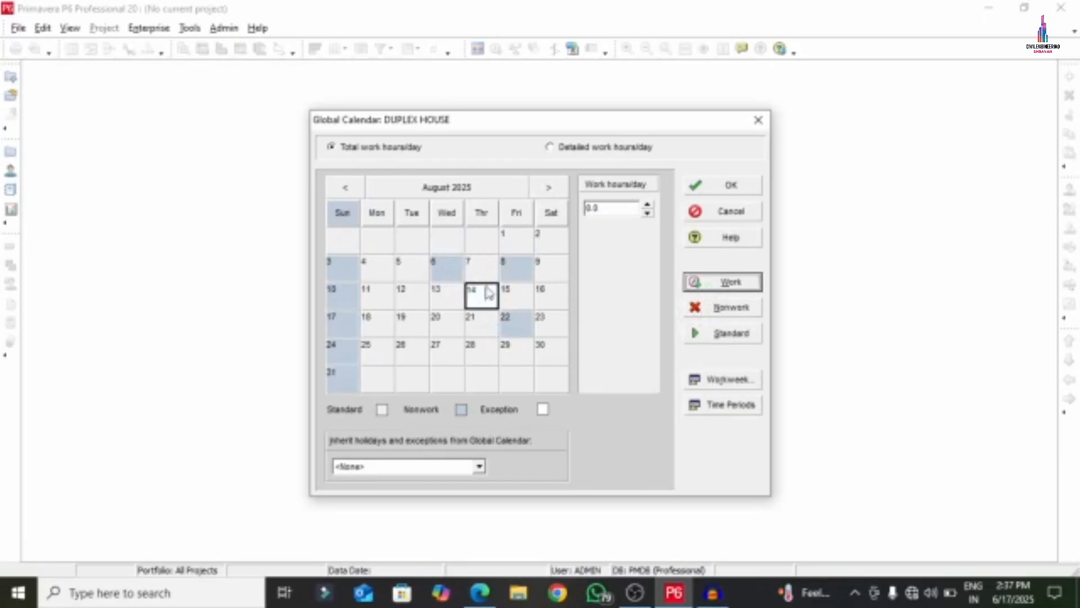
click(549, 187)
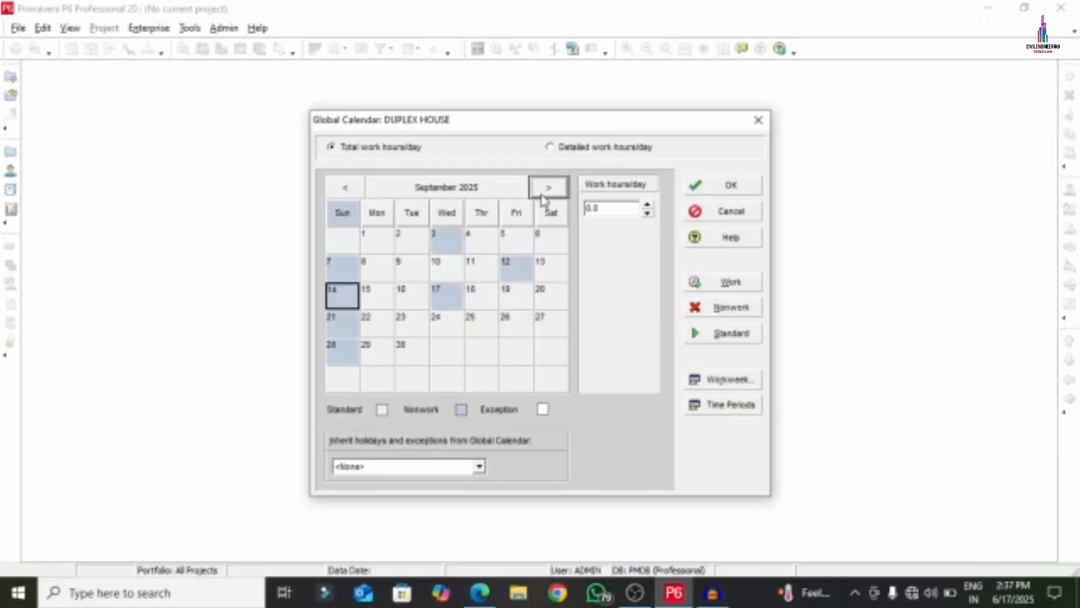
click(345, 188)
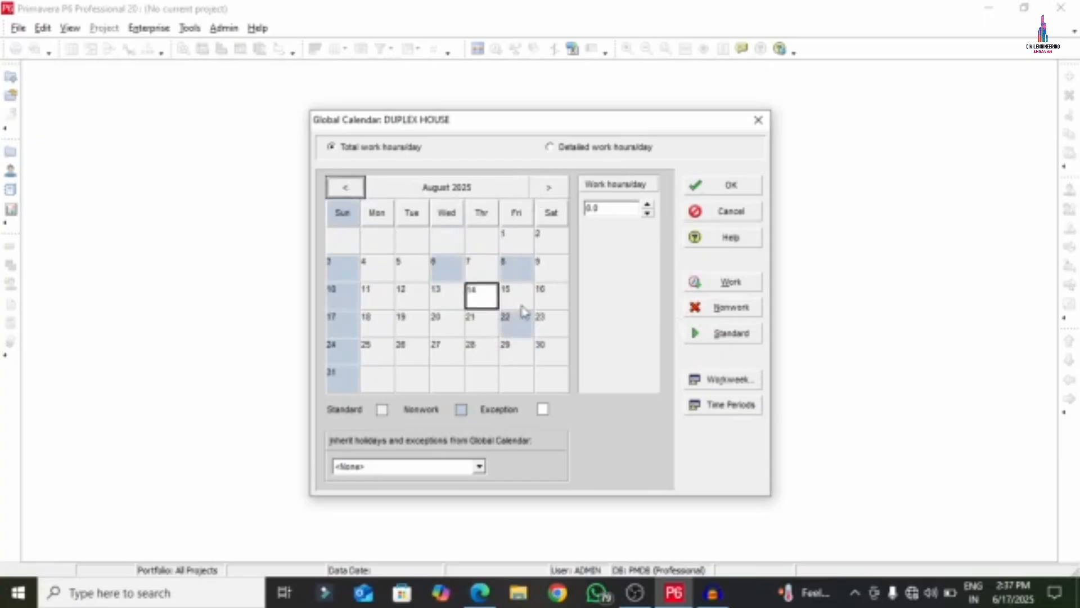
click(519, 298)
click(713, 310)
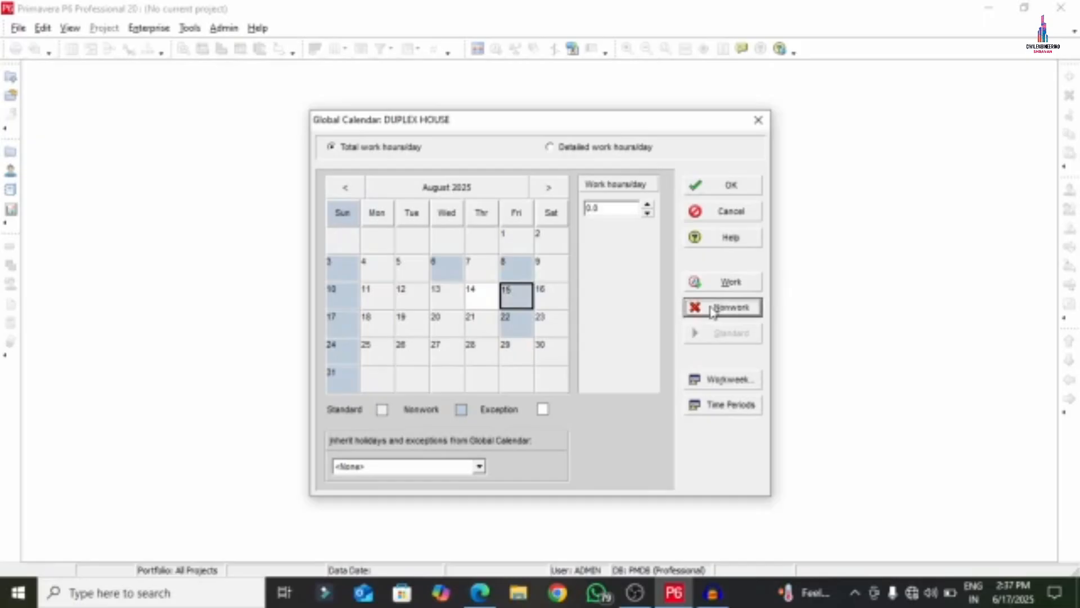
Step: Check the September and October 2025 days, save the DUPLEX HOUSE calendar changes, and close the Calendars window
click(549, 187)
click(473, 321)
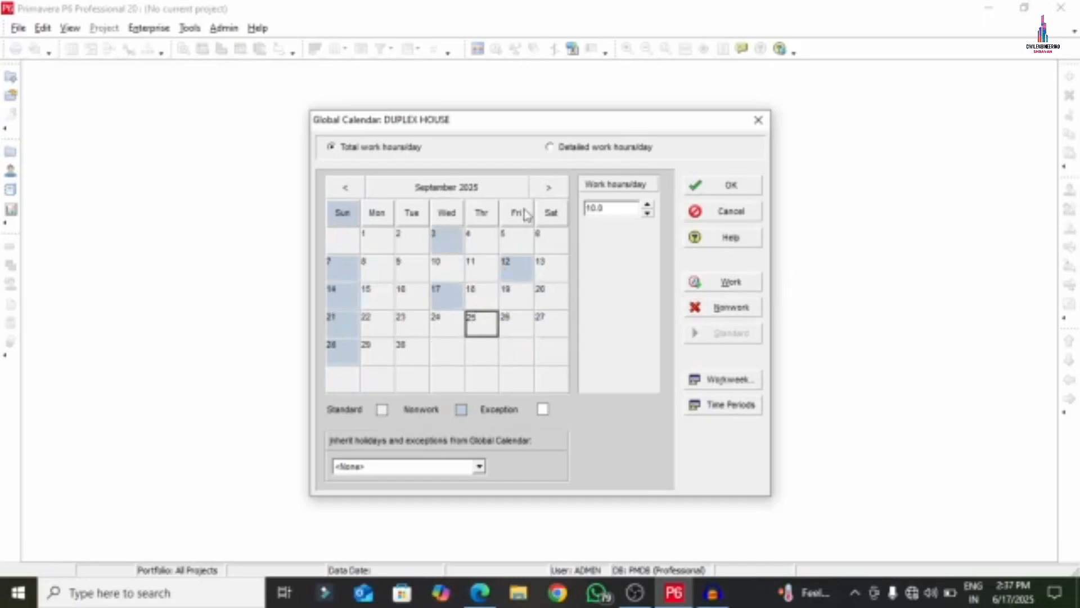
click(548, 187)
click(485, 296)
click(493, 327)
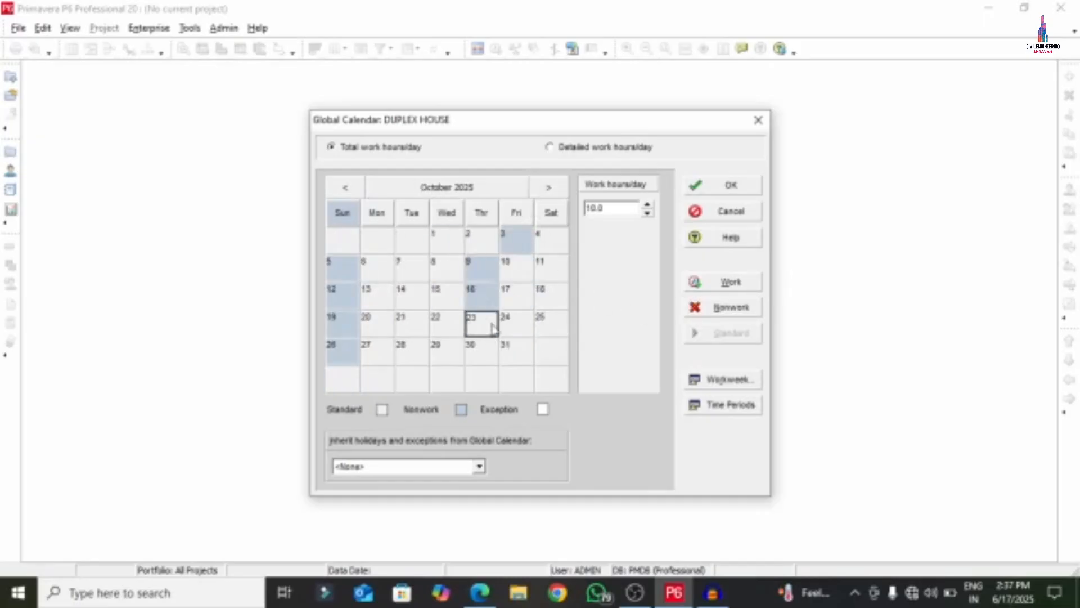
click(531, 295)
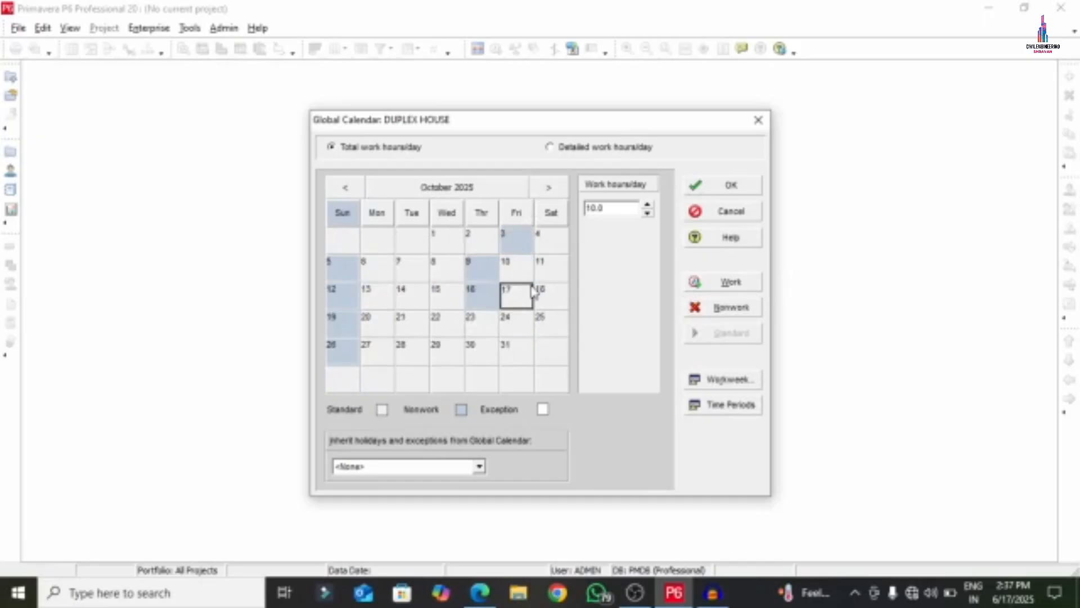
click(706, 192)
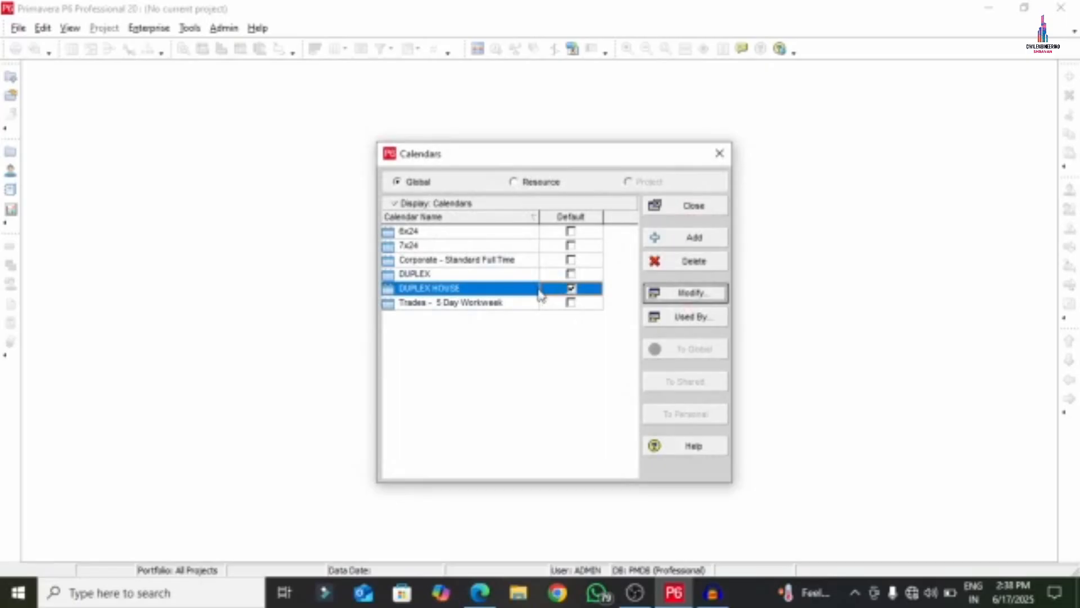
click(691, 207)
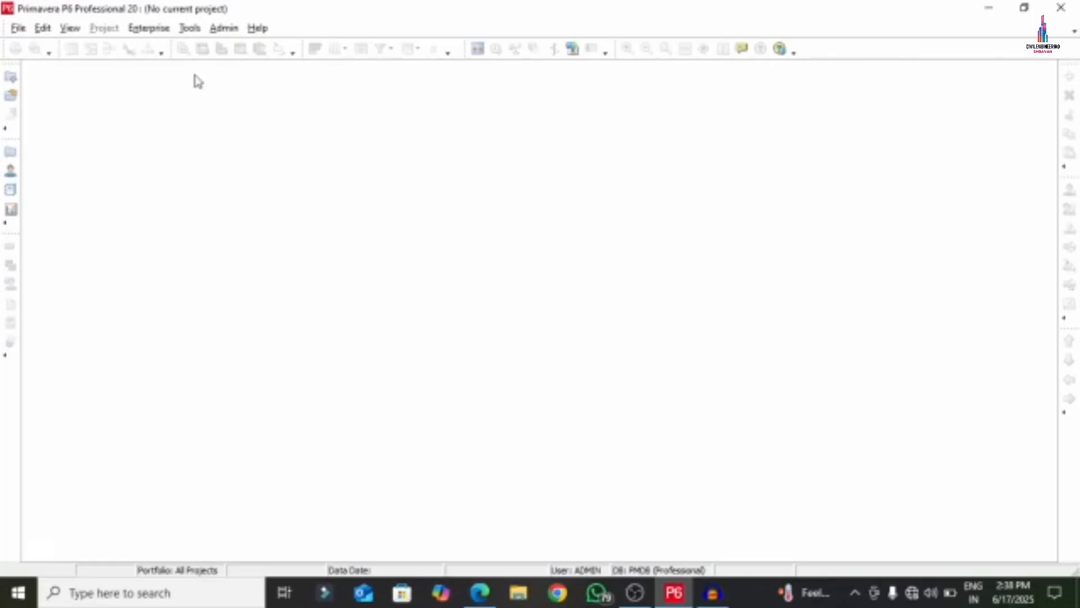
Step: Start creating a new project and choose PROJECT B as its EPS level
click(25, 29)
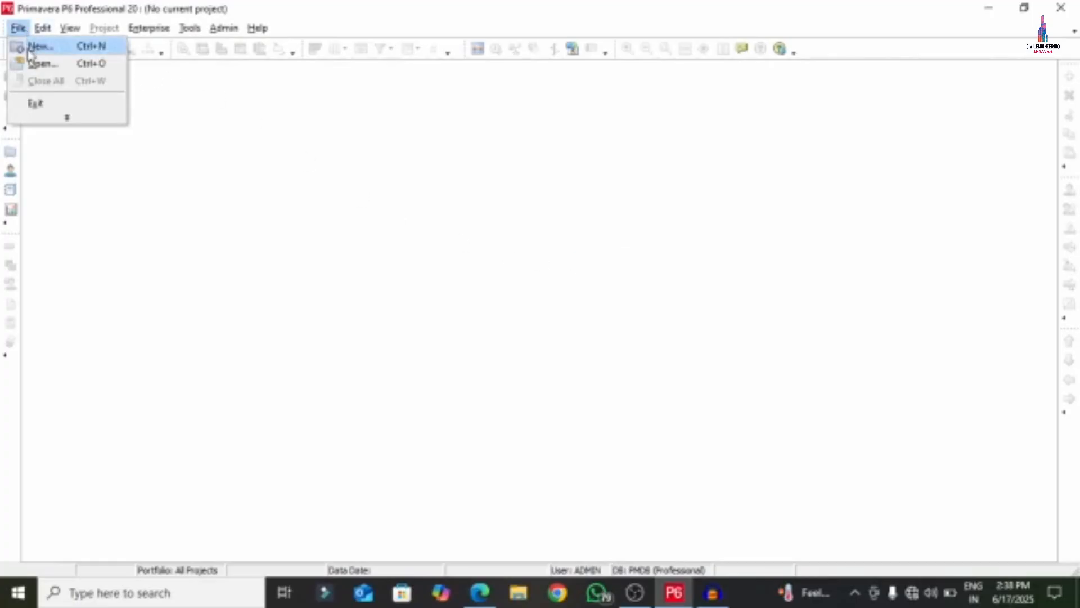
click(33, 47)
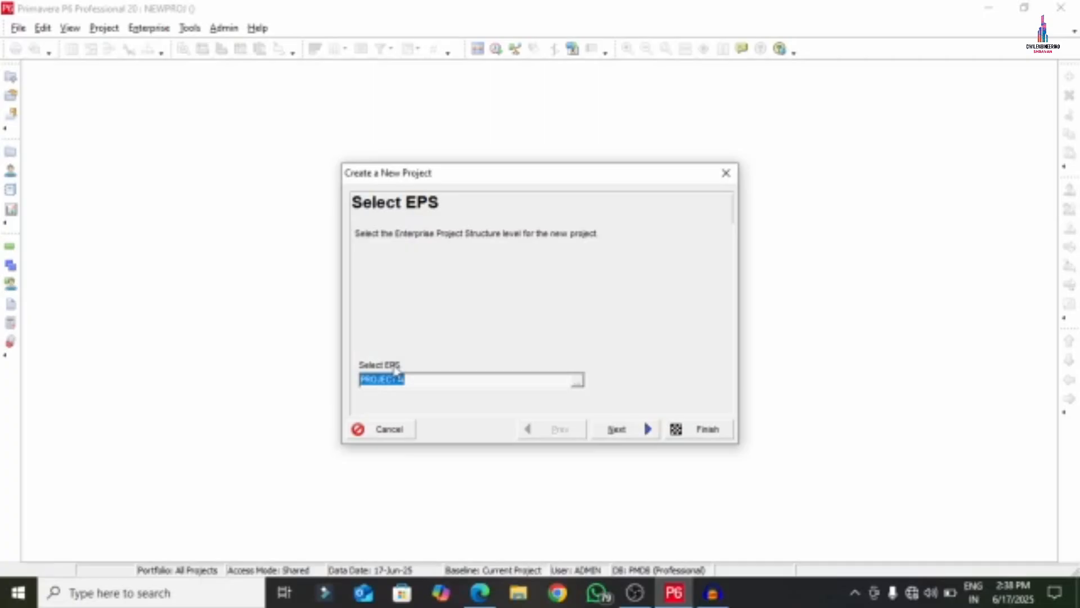
click(577, 381)
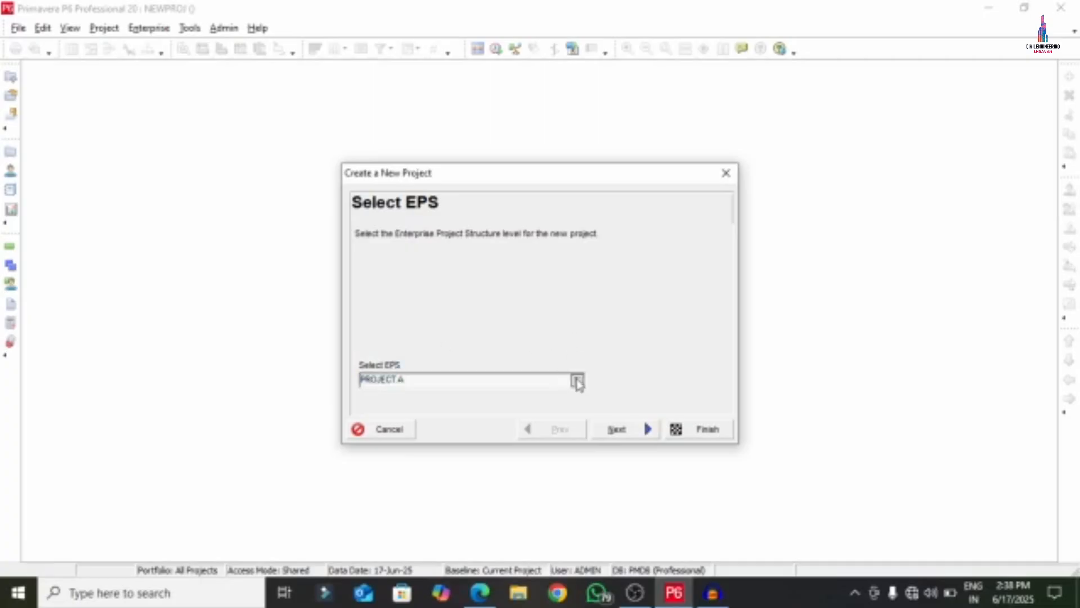
click(105, 129)
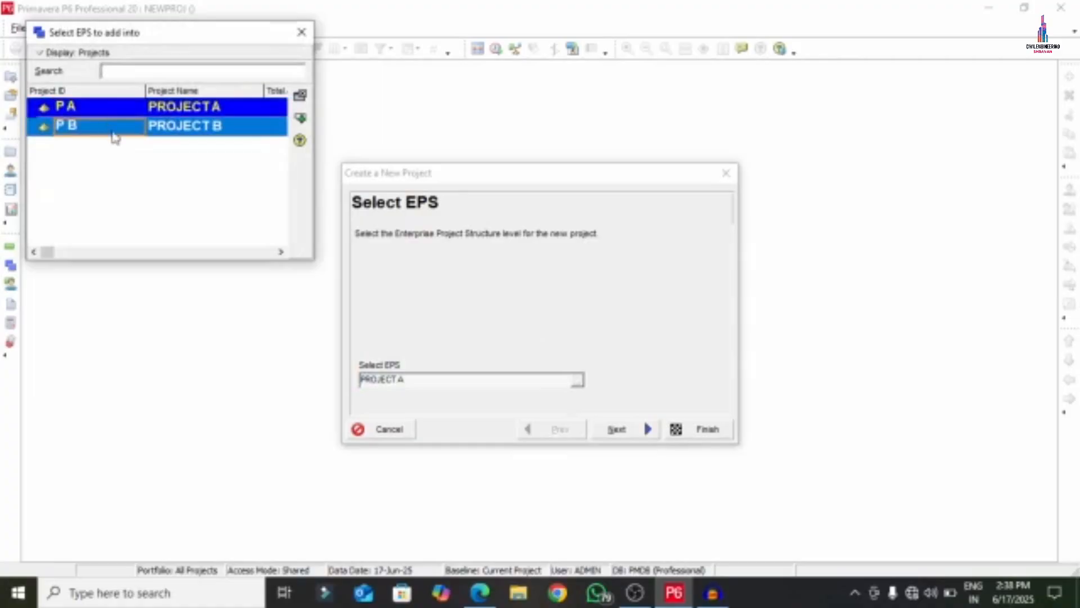
double_click(217, 128)
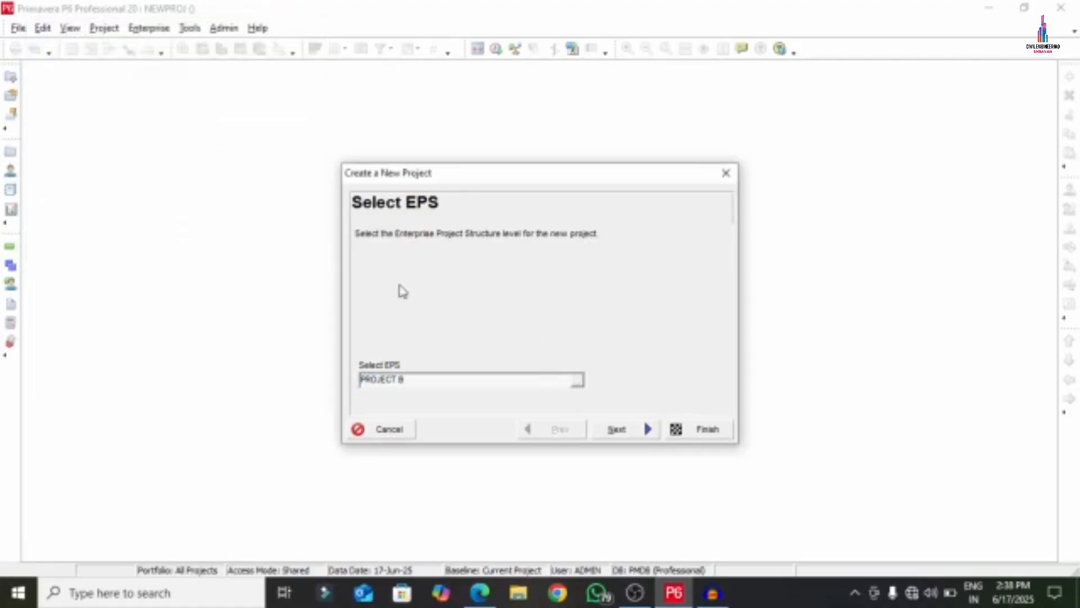
Step: Set the new project's ID to DUP and its name to DUPLEX HOUSE
click(618, 434)
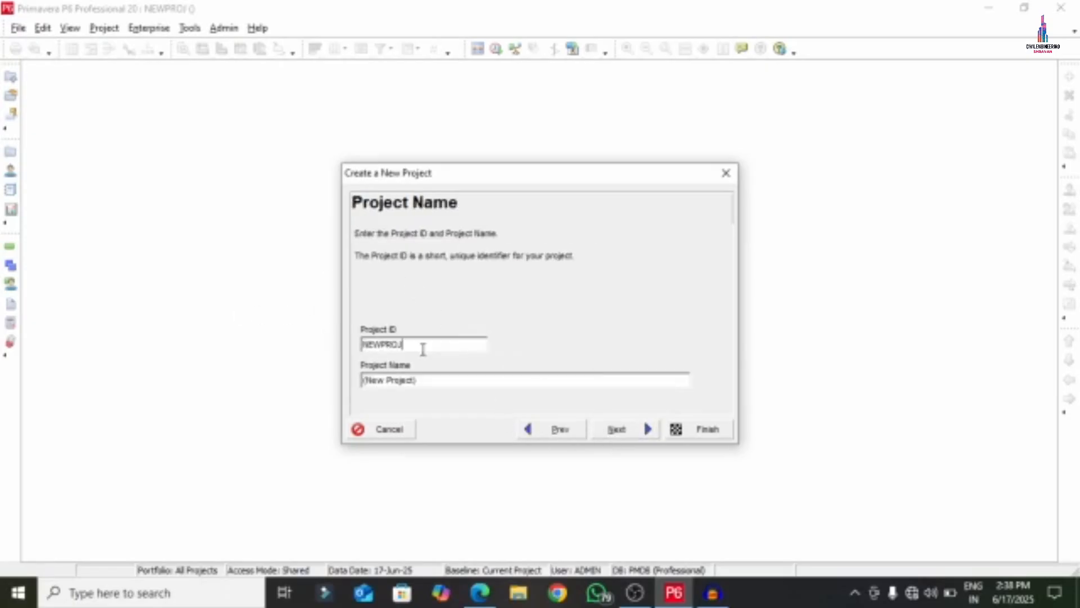
drag(422, 346, 218, 305)
text(DUP)
drag(494, 387, 205, 361)
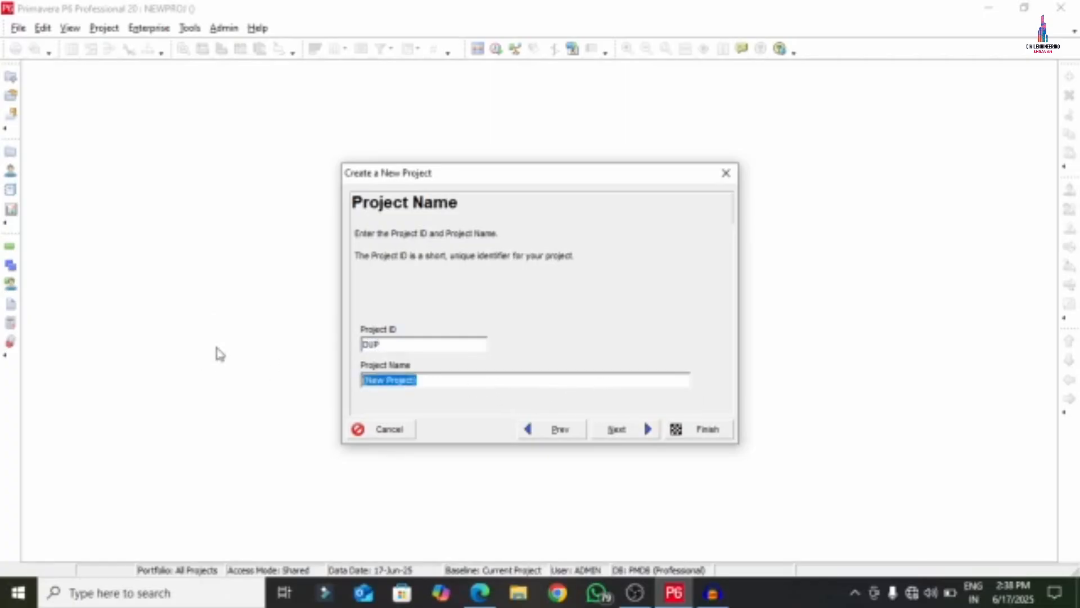
text(DUPL)
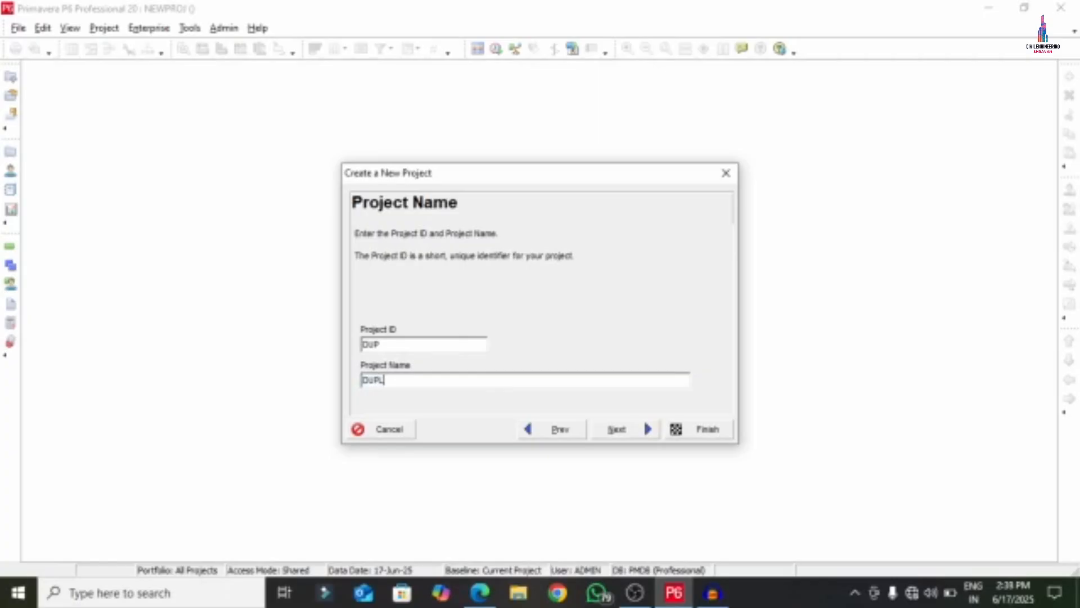
text(EX G)
key(BackSpace)
text(HOUSE)
click(617, 429)
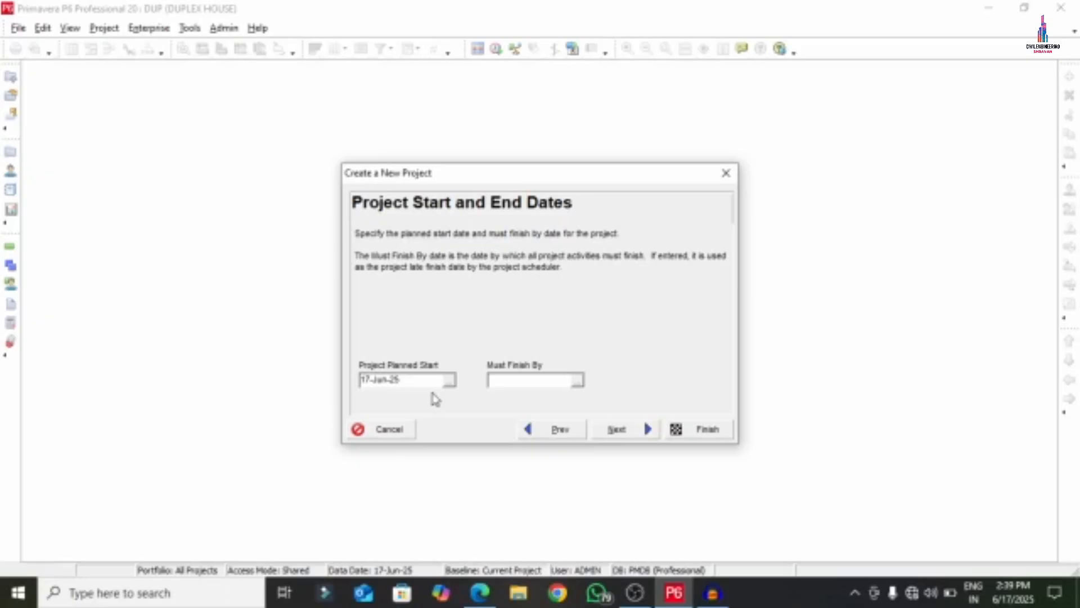
Step: Accept the planned start 17-Jun-25 and responsible manager PM, set the rate type to Price / Unit4, and finish creating the project
click(617, 429)
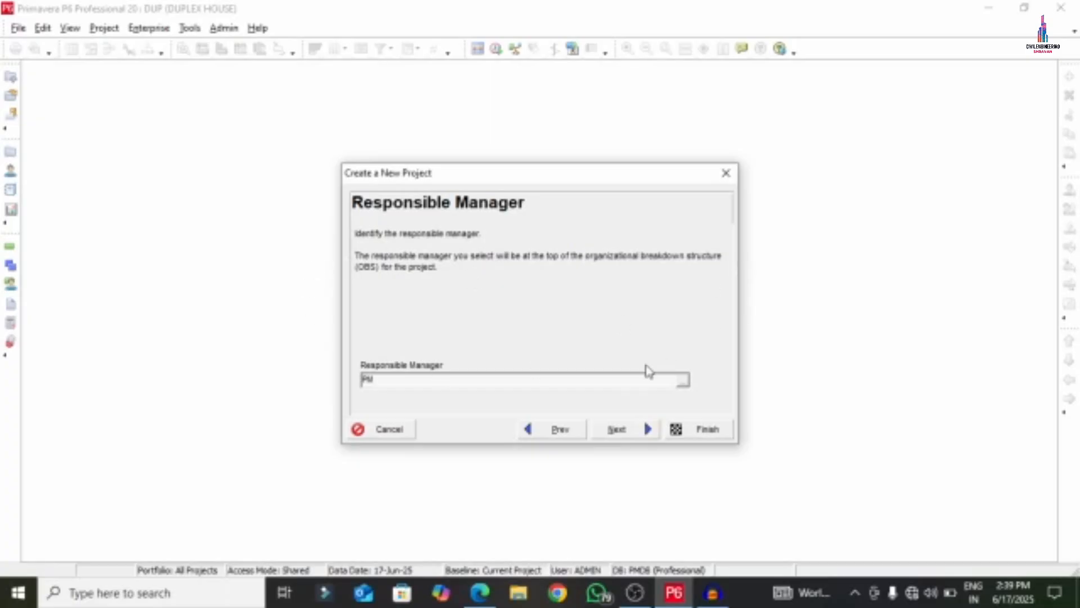
click(634, 437)
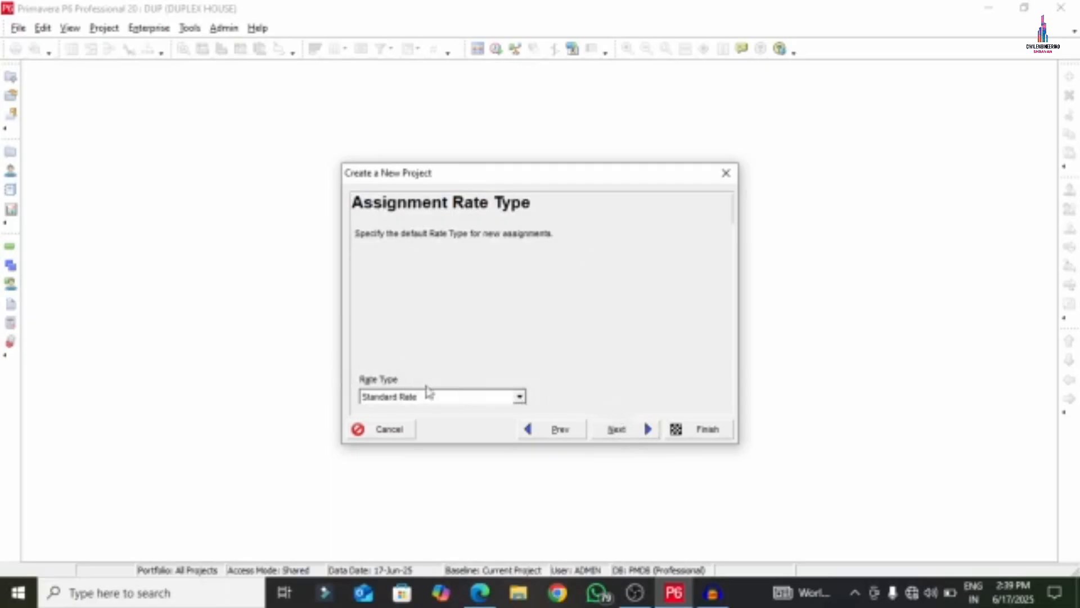
click(519, 397)
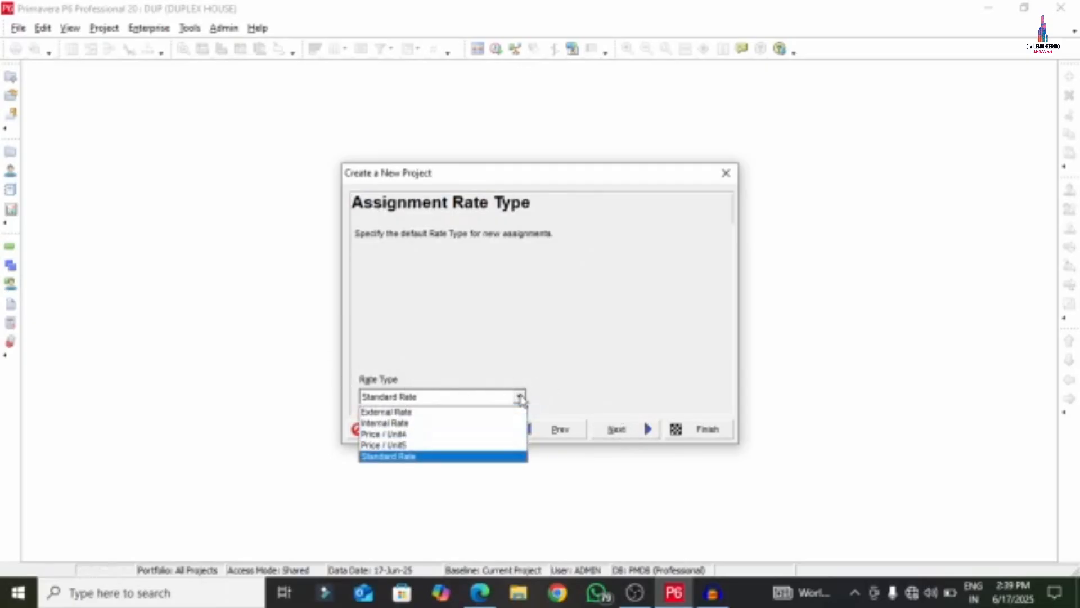
click(430, 438)
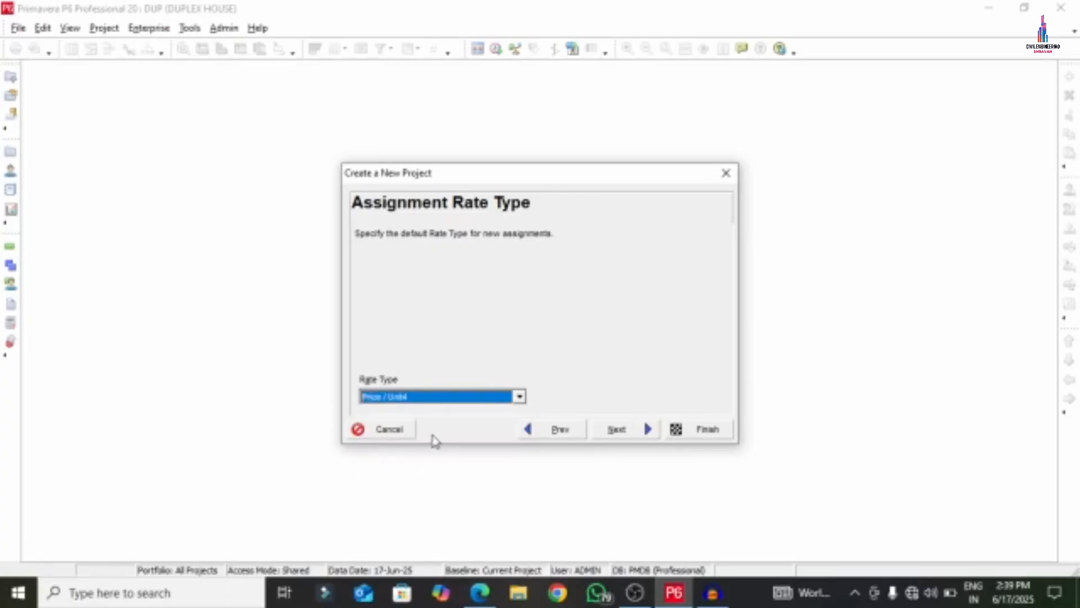
click(626, 430)
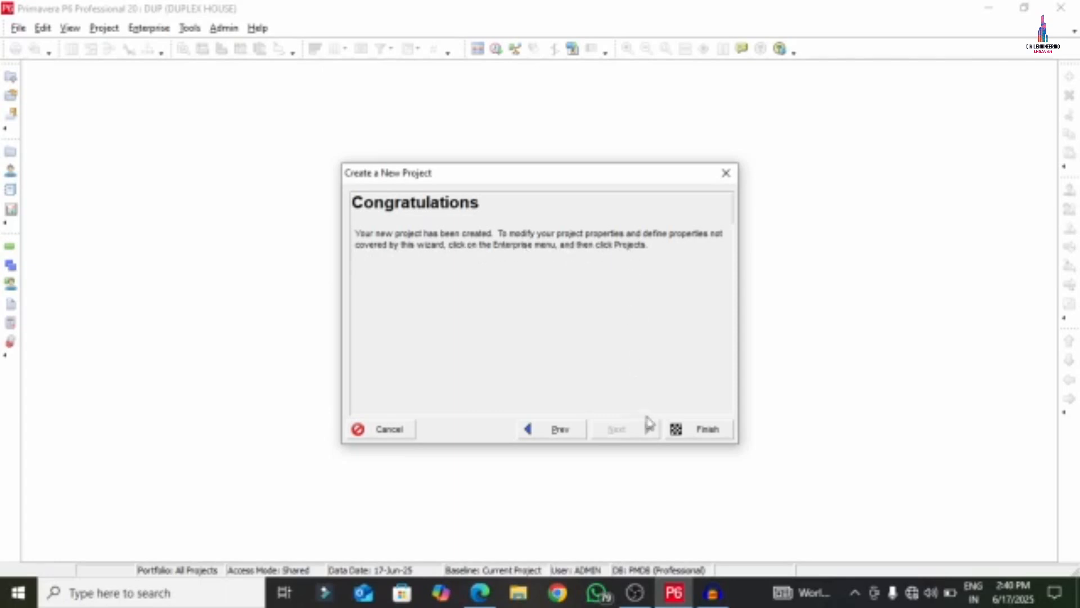
click(690, 428)
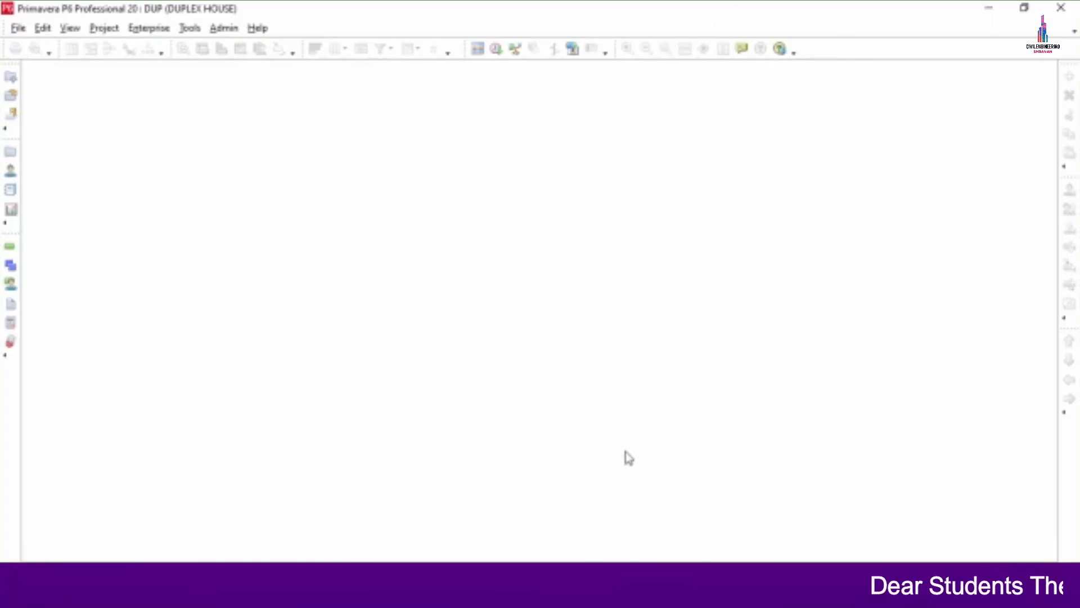
Step: Switch to DUPLEX.pdf and mark the five WBS items under Step5 with a box, check marks and a brace
key(alt+Tab)
scroll(240, 400, down, 5)
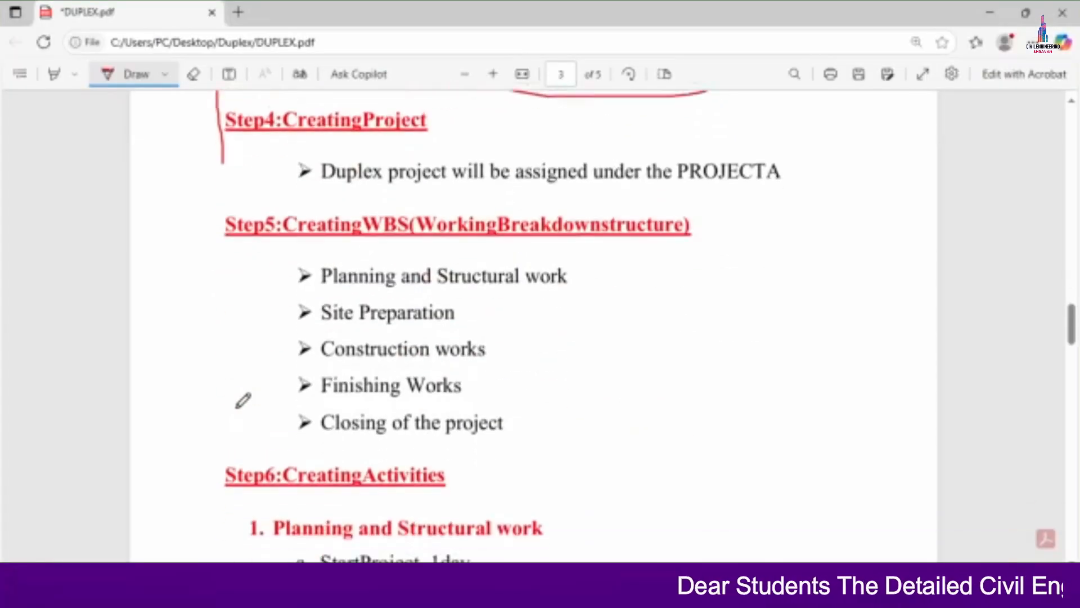
scroll(329, 296, up, 2)
mouse_move(635, 189)
mouse_down()
mouse_move(302, 188)
mouse_move(283, 368)
mouse_move(484, 372)
mouse_move(614, 356)
mouse_move(610, 186)
mouse_move(727, 145)
mouse_up()
drag(433, 227, 538, 190)
mouse_move(453, 279)
mouse_down()
mouse_move(470, 286)
mouse_move(562, 237)
mouse_up()
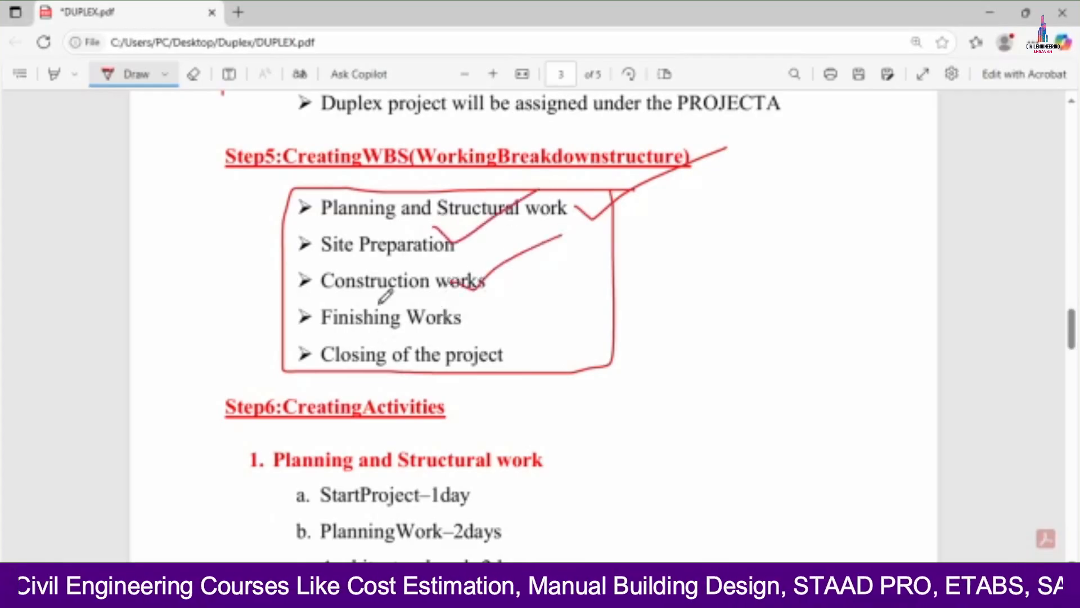
drag(380, 304, 500, 281)
mouse_move(458, 341)
mouse_down()
mouse_move(473, 360)
mouse_move(665, 277)
mouse_up()
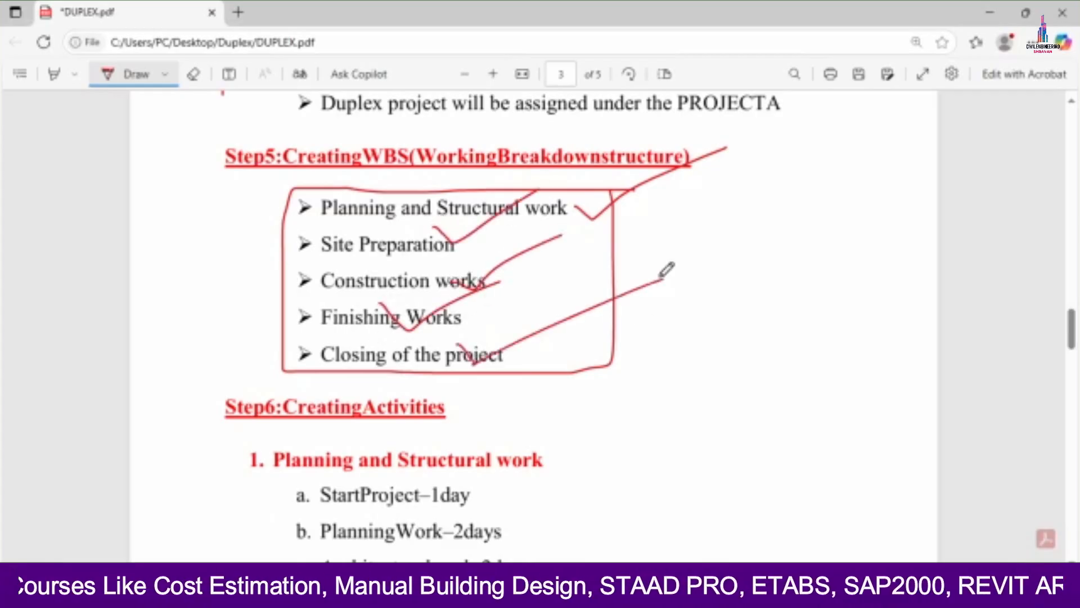
mouse_move(622, 177)
mouse_down()
mouse_move(655, 175)
mouse_move(694, 243)
mouse_move(701, 321)
mouse_move(613, 356)
mouse_up()
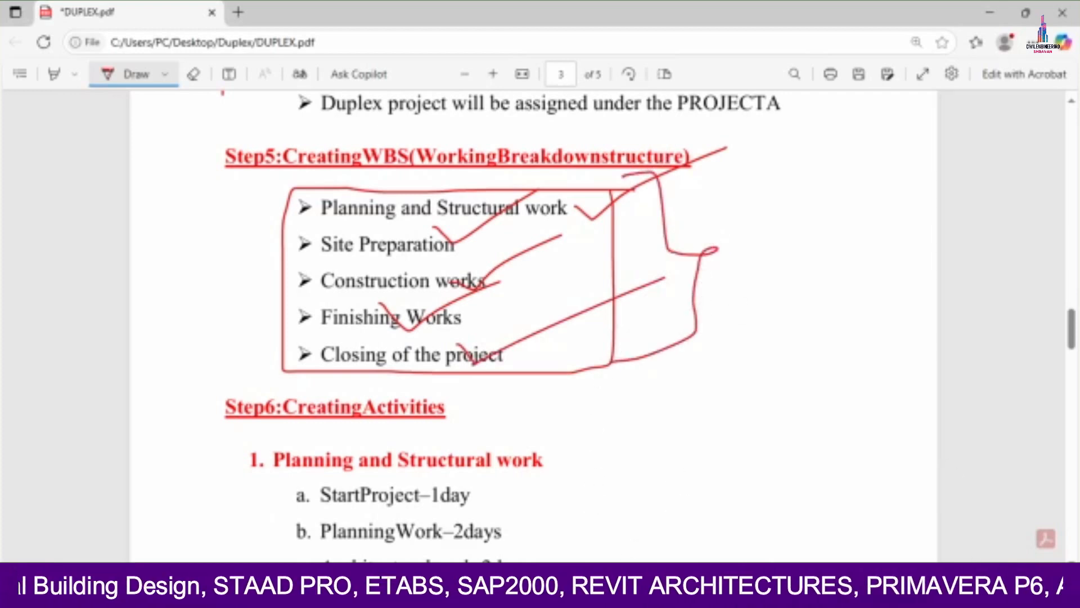
Step: Switch back to Primavera P6 and open the WBS view of the DUPLEX HOUSE project
click(776, 591)
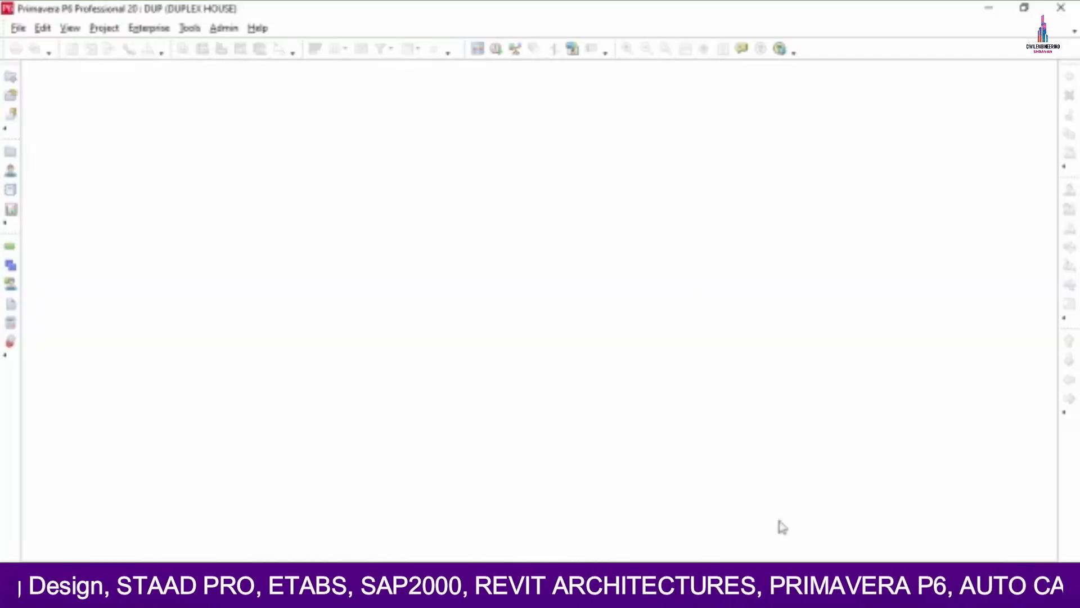
click(149, 28)
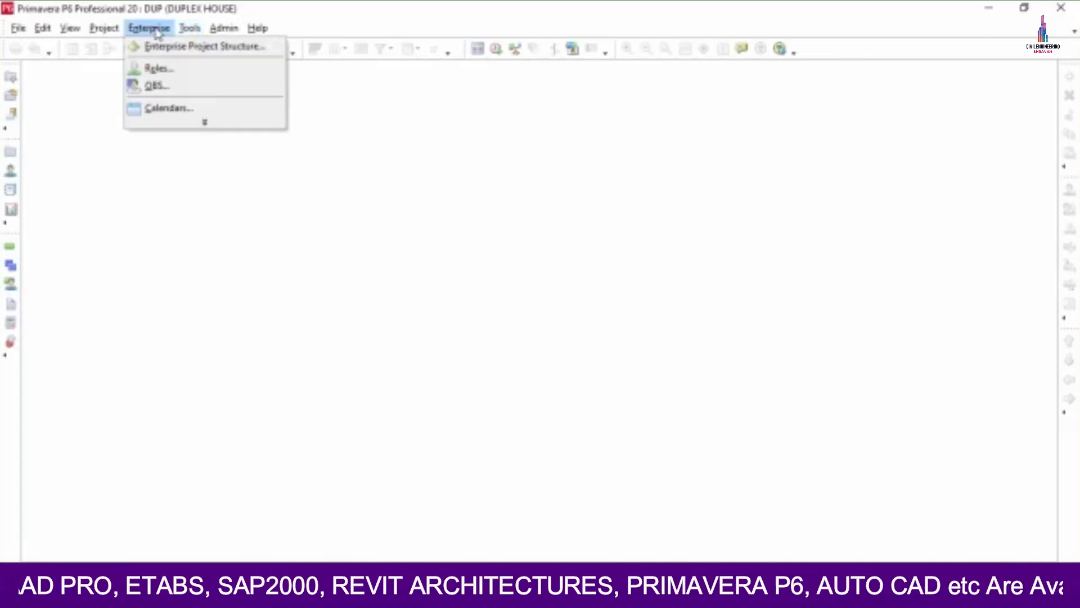
click(194, 124)
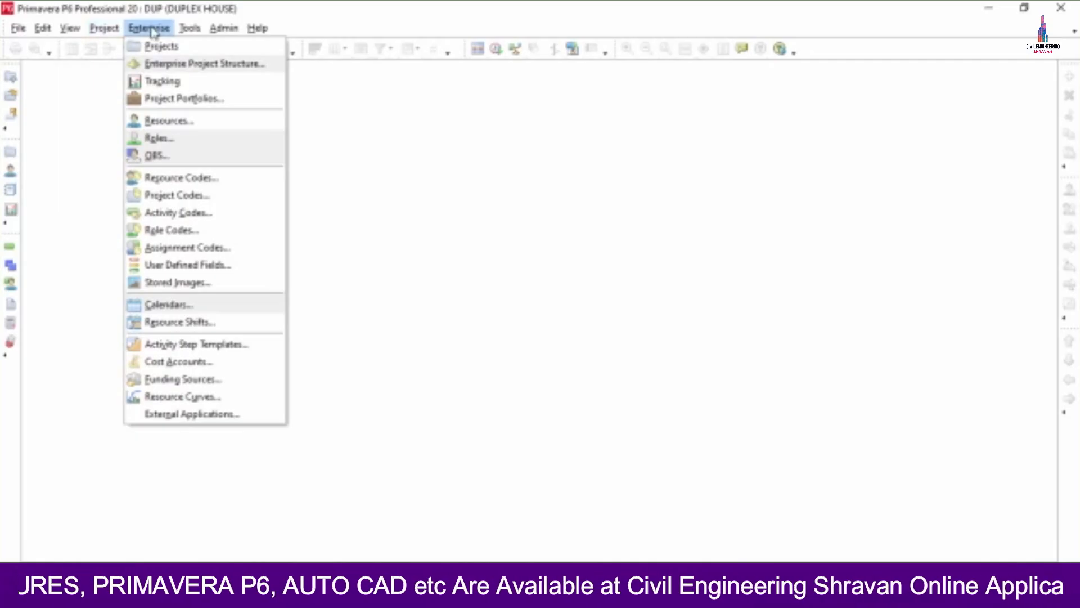
mouse_move(97, 30)
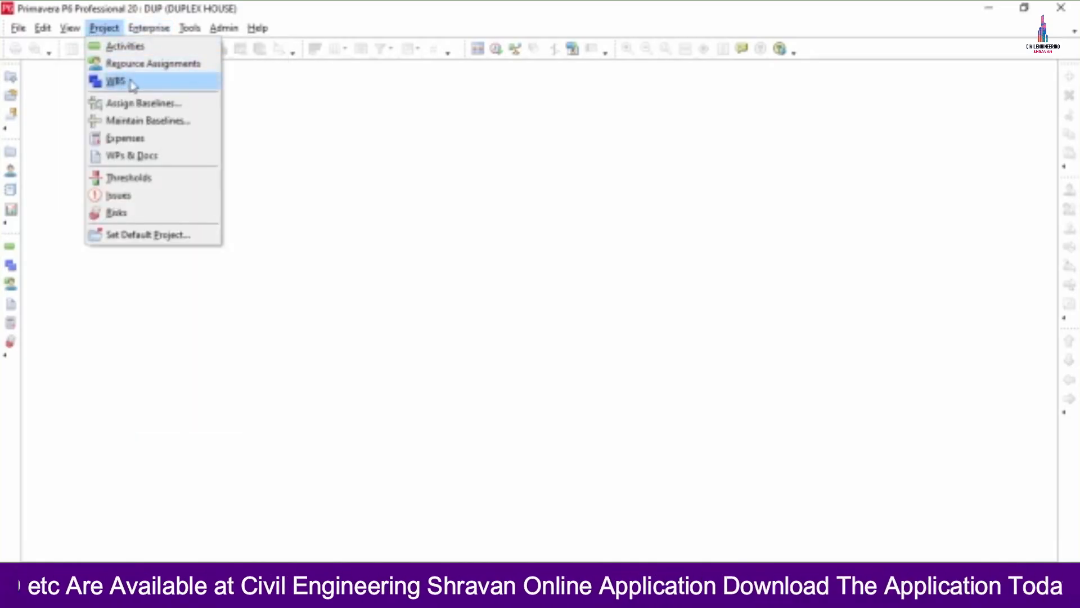
click(57, 115)
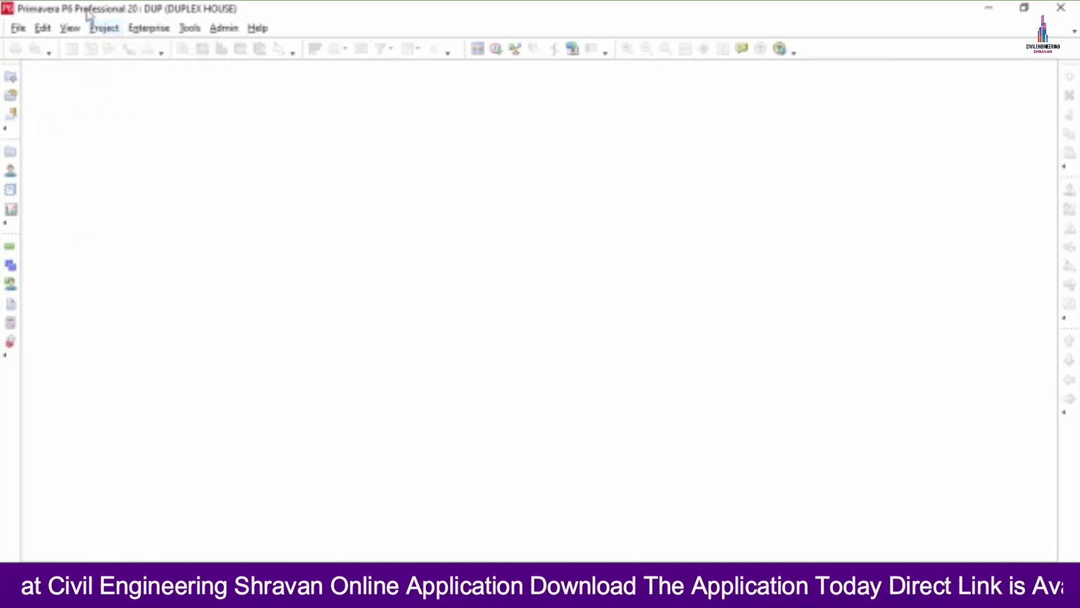
click(11, 269)
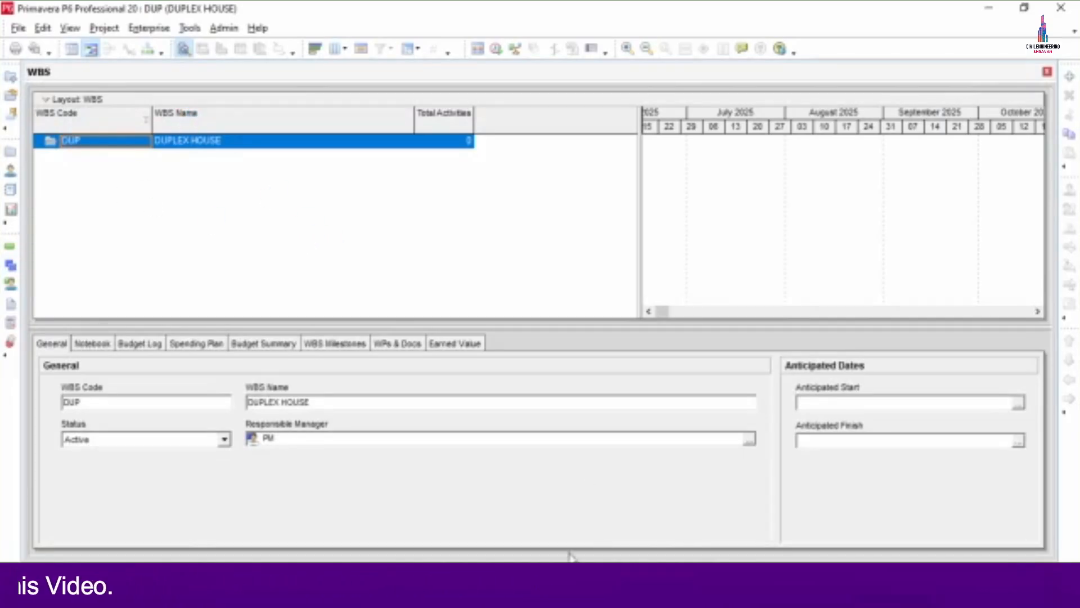
Step: Switch to DUPLEX.pdf, turn off drawing and copy the WBS item "Planning and Structural work"
click(574, 590)
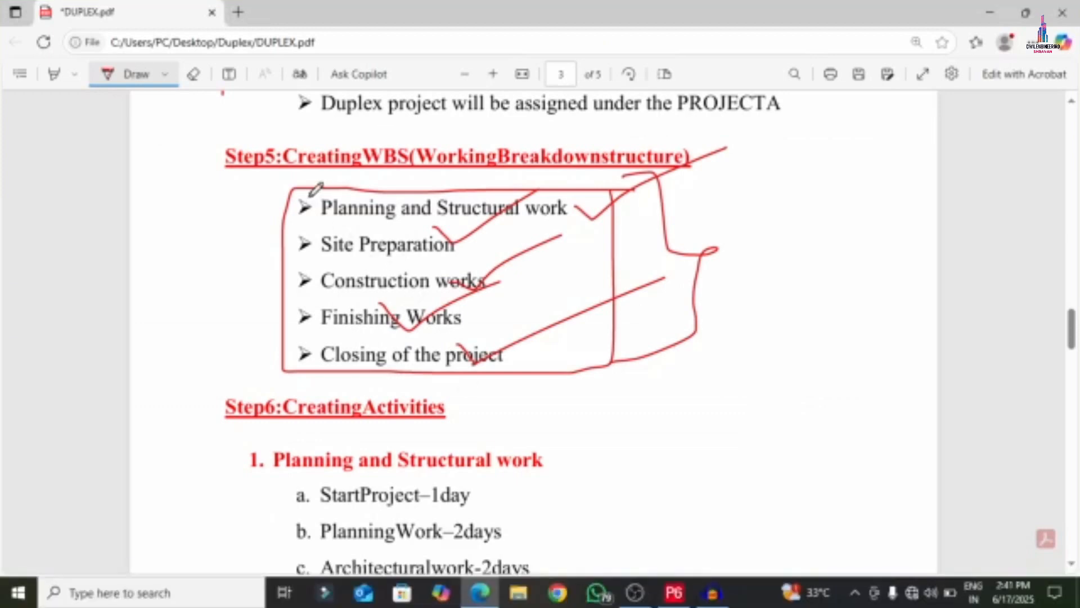
click(112, 87)
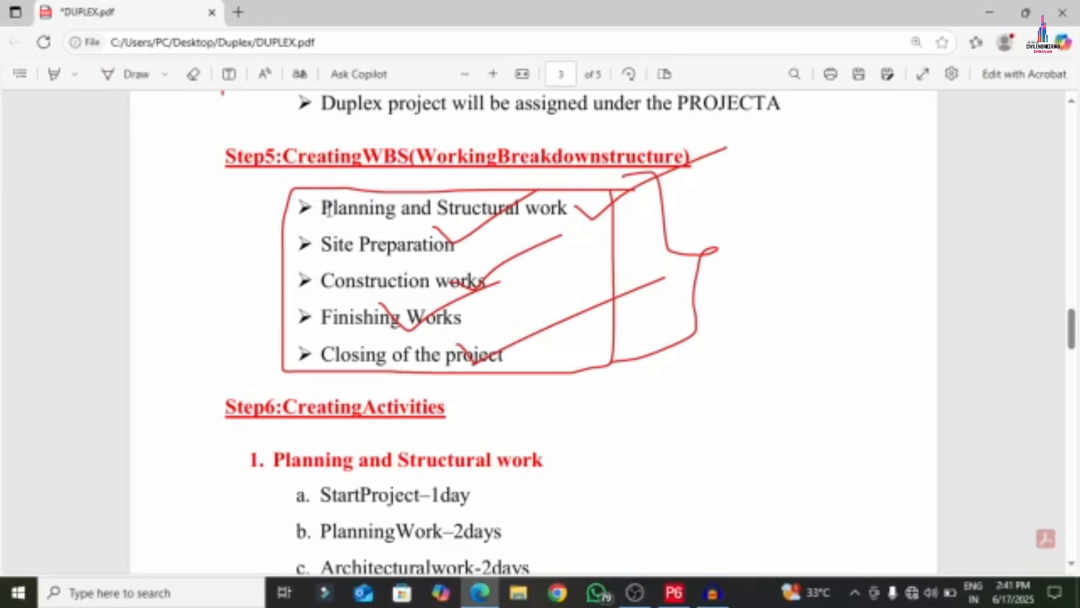
drag(322, 208, 568, 208)
right_click(475, 212)
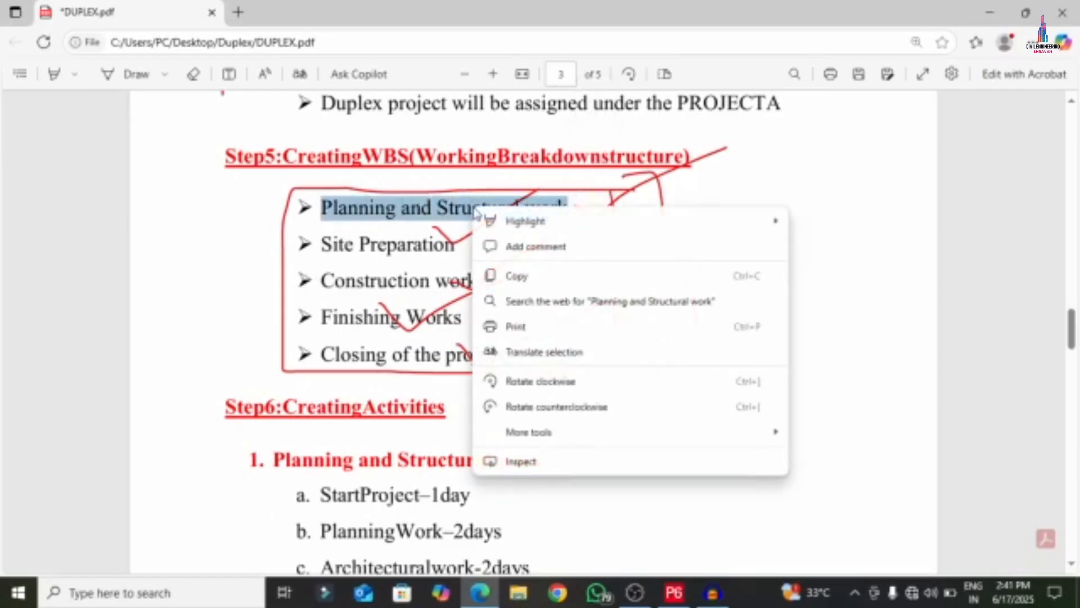
click(513, 276)
Step: In Primavera P6, add a WBS element under DUPLEX HOUSE with code PS and the copied name Planning and Structural work
key(alt+Tab)
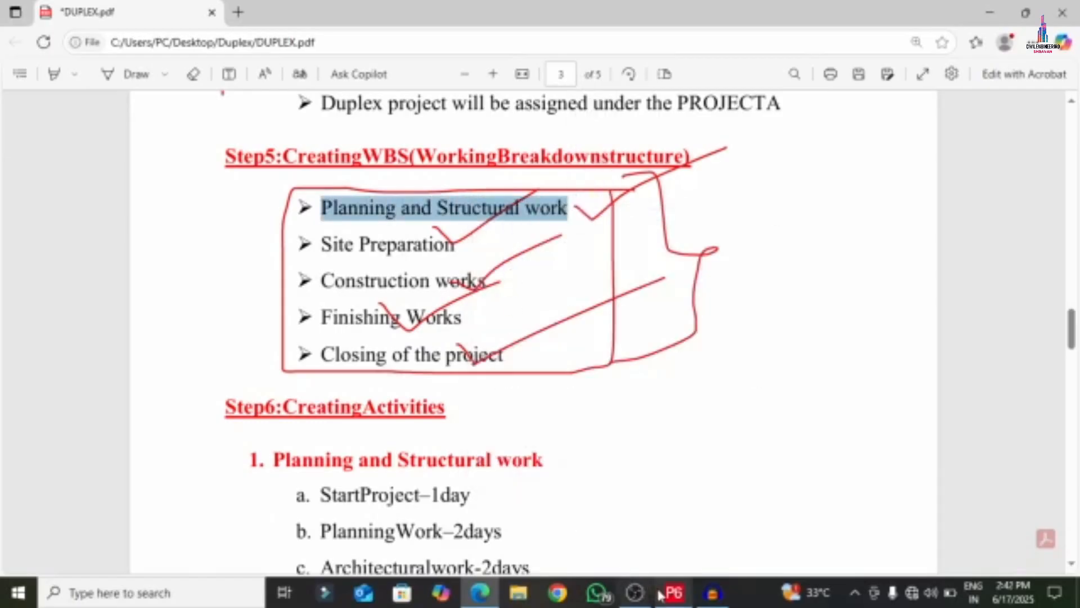
right_click(93, 145)
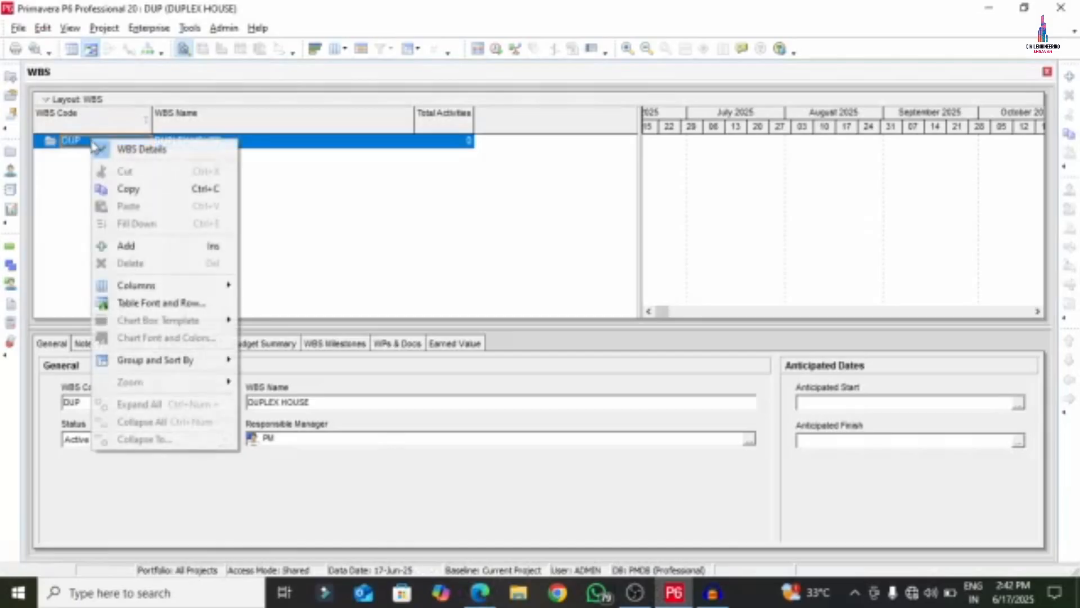
click(137, 244)
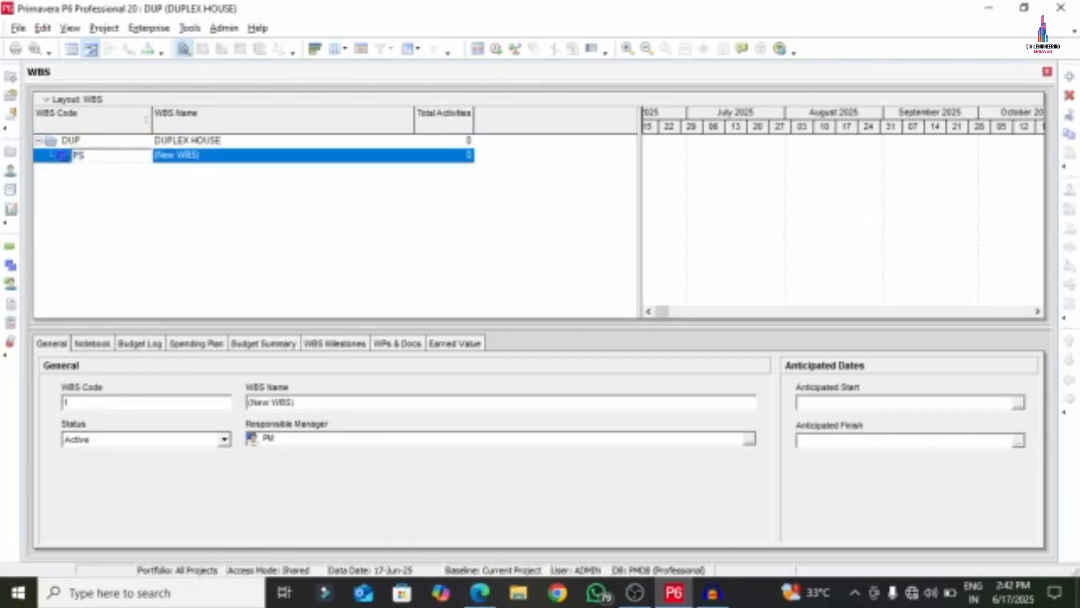
key(Tab)
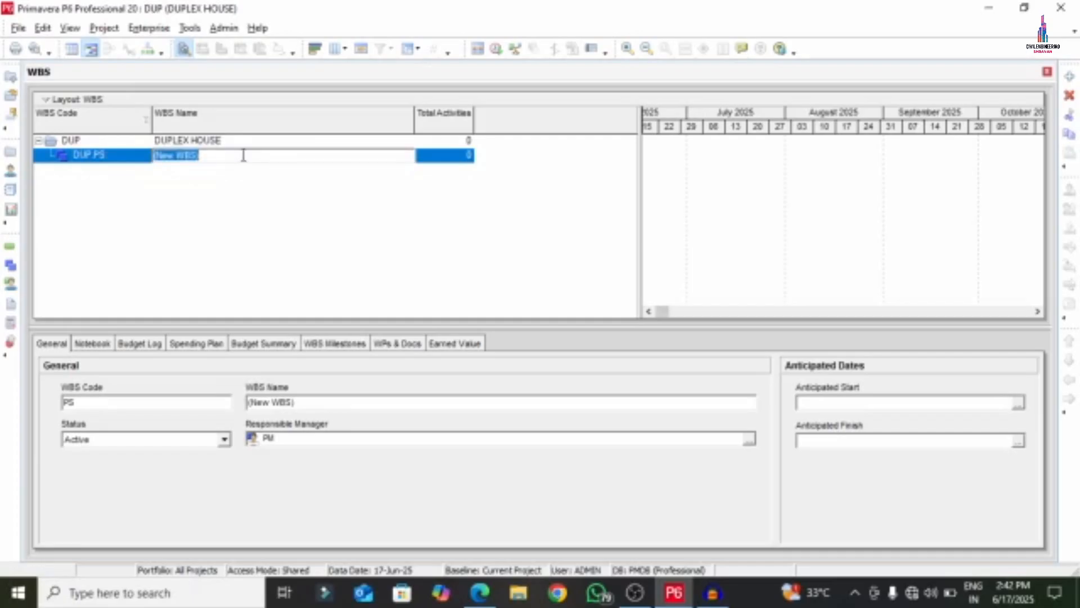
text(N)
right_click(240, 155)
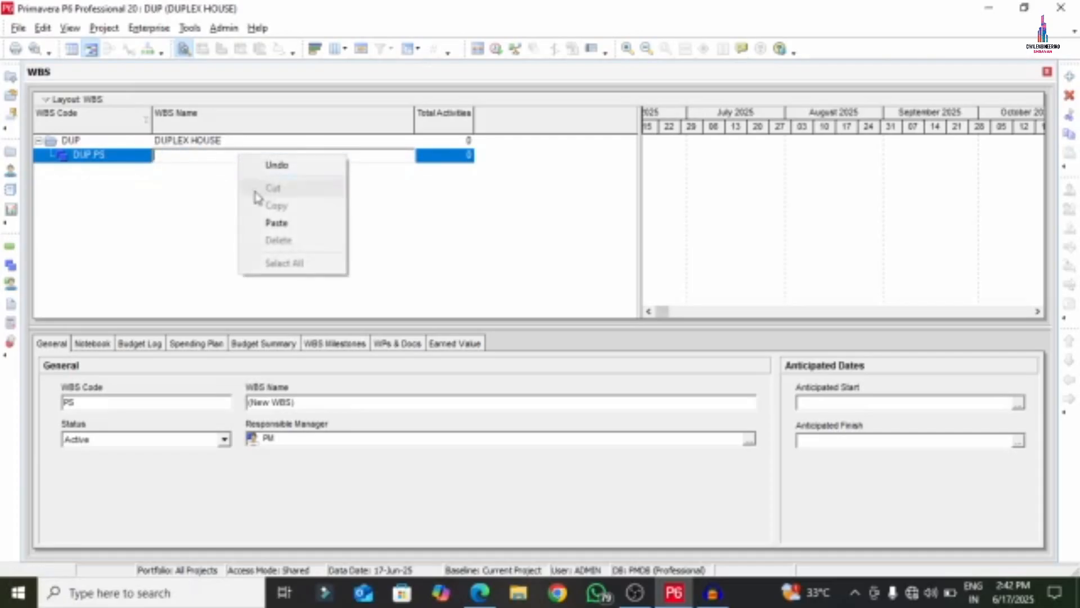
click(290, 222)
key(Return)
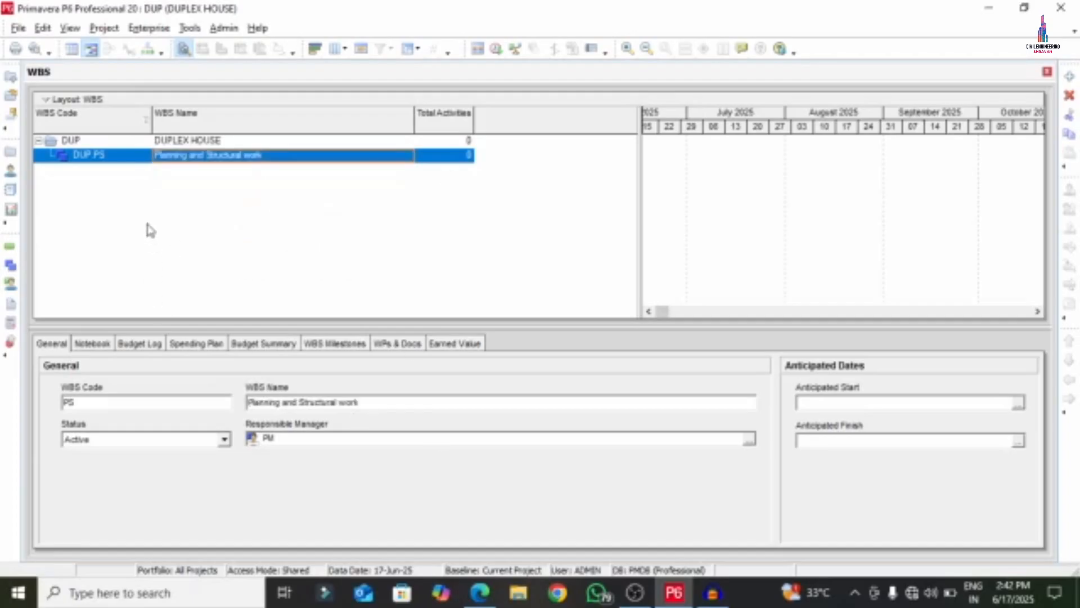
Step: Switch to DUPLEX.pdf and copy the WBS item "Site Preparation" from Step5
click(480, 592)
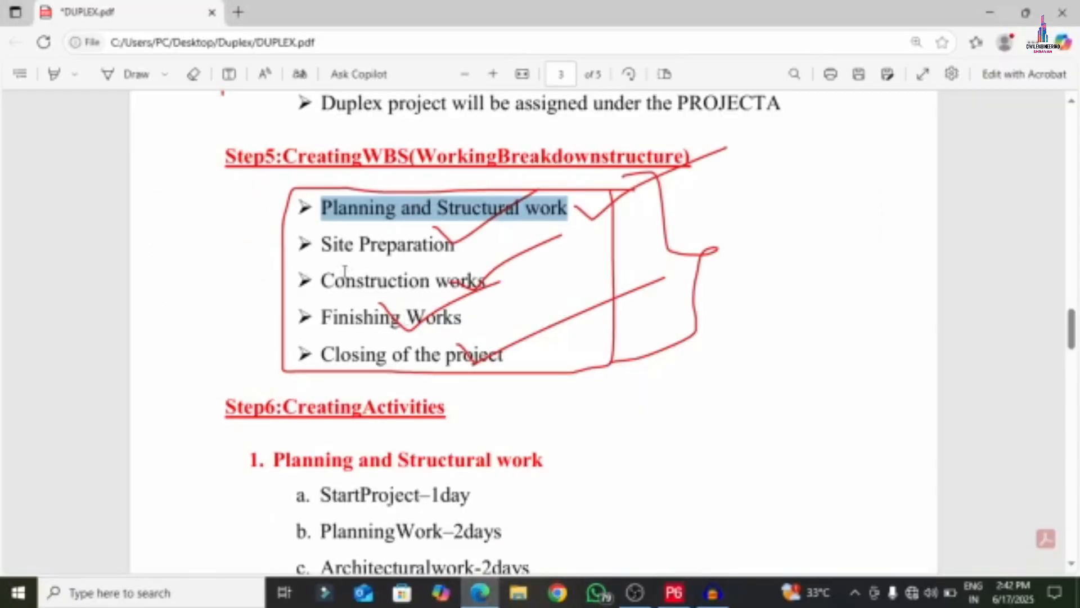
drag(322, 245, 460, 245)
right_click(376, 249)
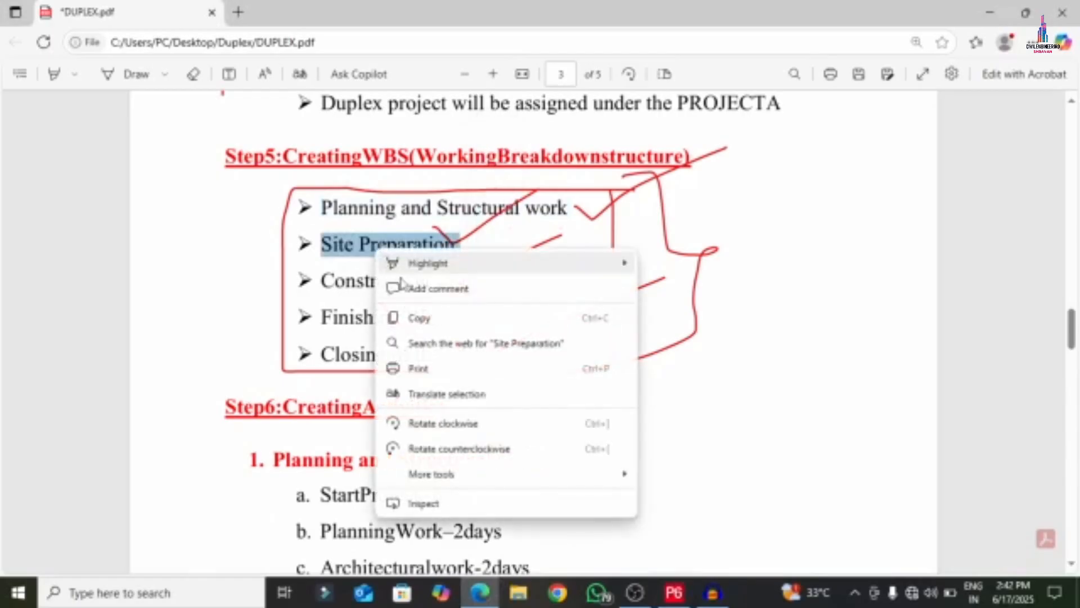
click(412, 321)
Step: In Primavera P6, add a WBS element under Planning and Structural work with code SP and name Site Preparation
click(681, 601)
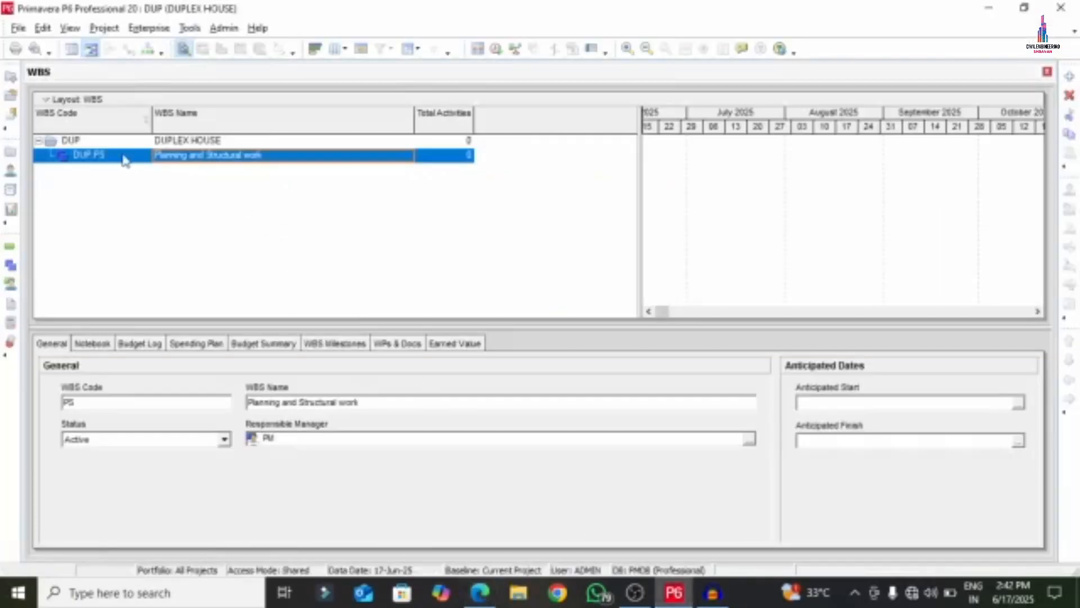
right_click(113, 155)
click(142, 264)
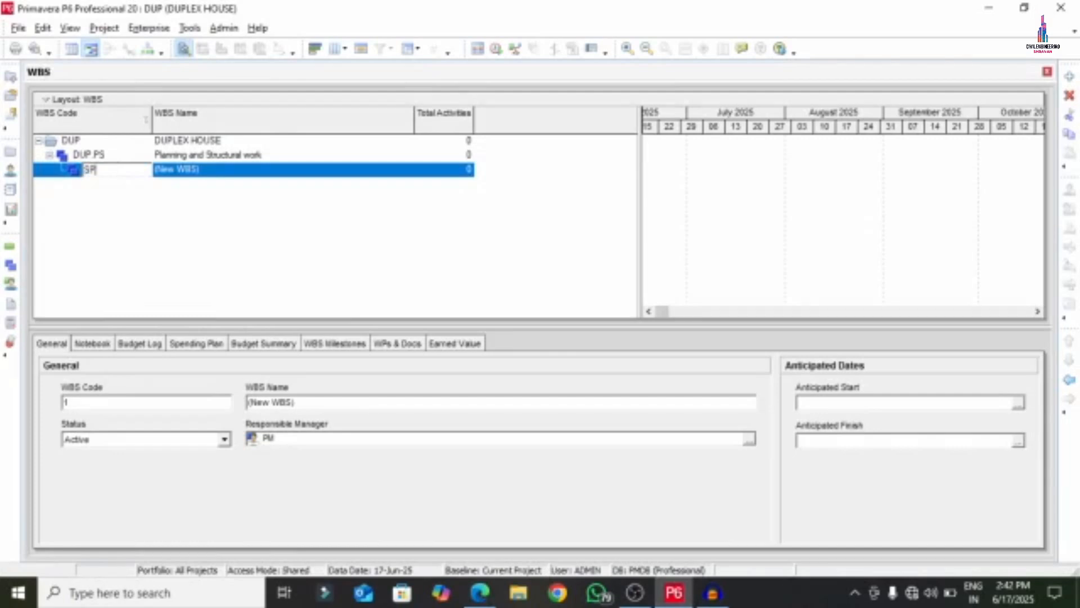
text(SP)
click(221, 169)
click(225, 169)
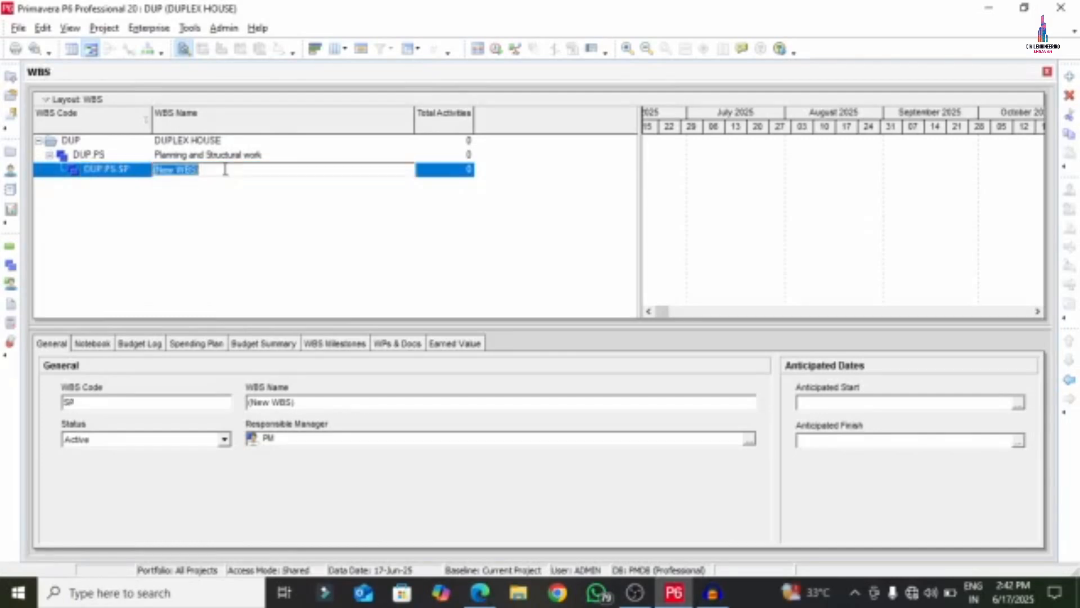
text(Site Preparation)
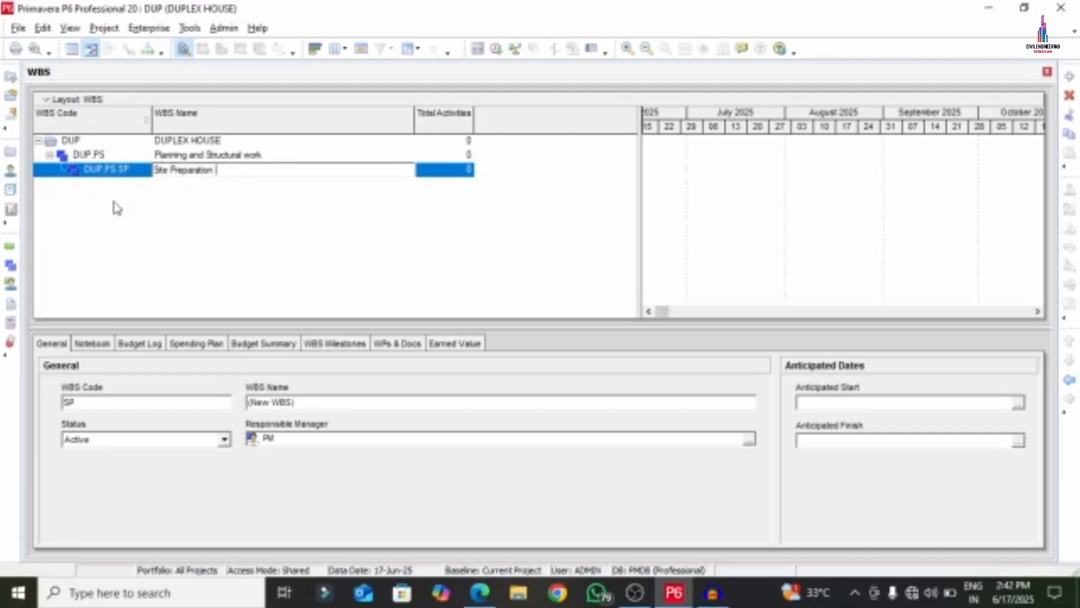
Step: Confirm the name Site Preparation and outdent that WBS element so it sits directly under DUPLEX HOUSE
key(Return)
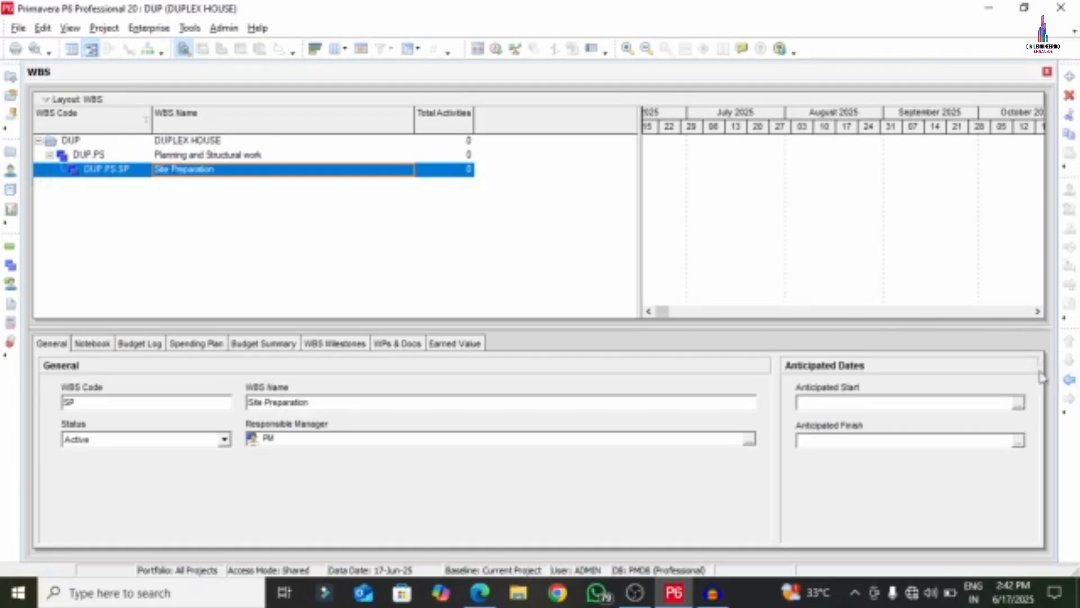
click(1069, 380)
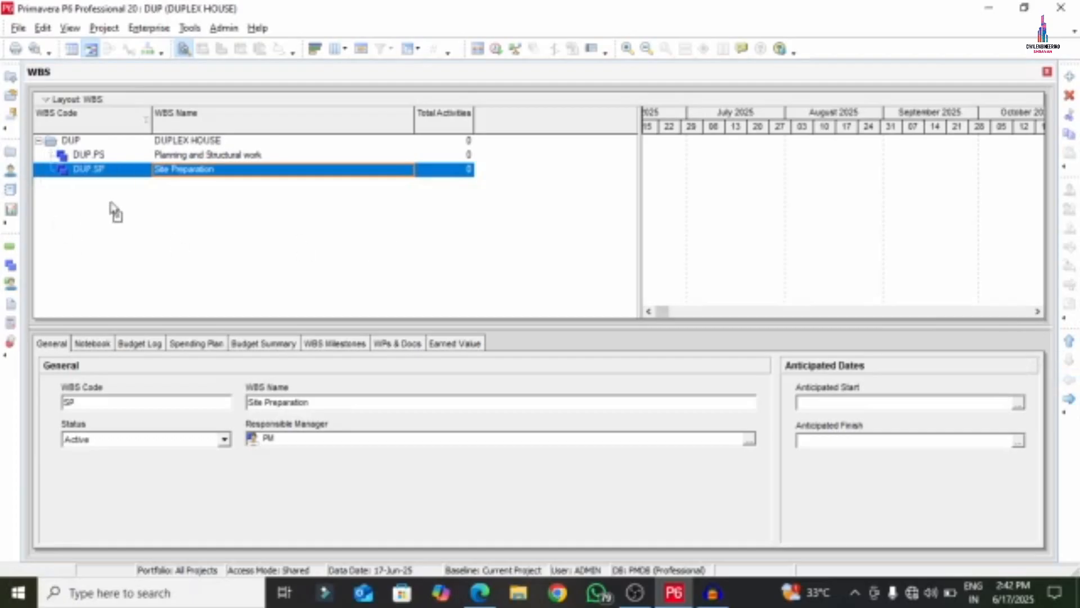
right_click(129, 158)
click(101, 169)
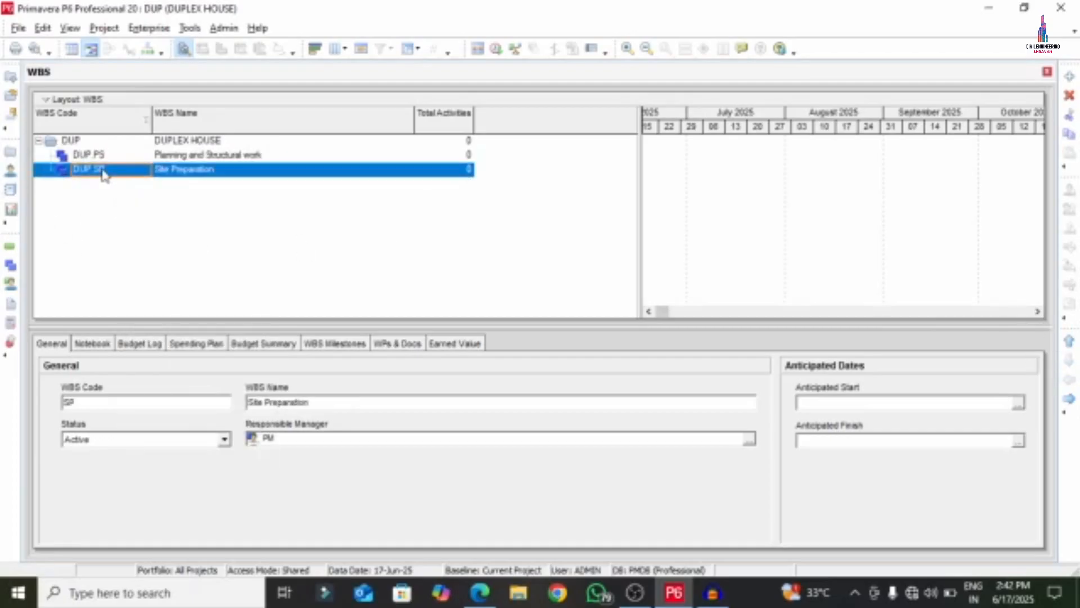
Step: Switch to DUPLEX.pdf and copy the WBS item "Construction works" from Step5
click(481, 592)
drag(322, 280, 485, 282)
right_click(423, 287)
click(462, 354)
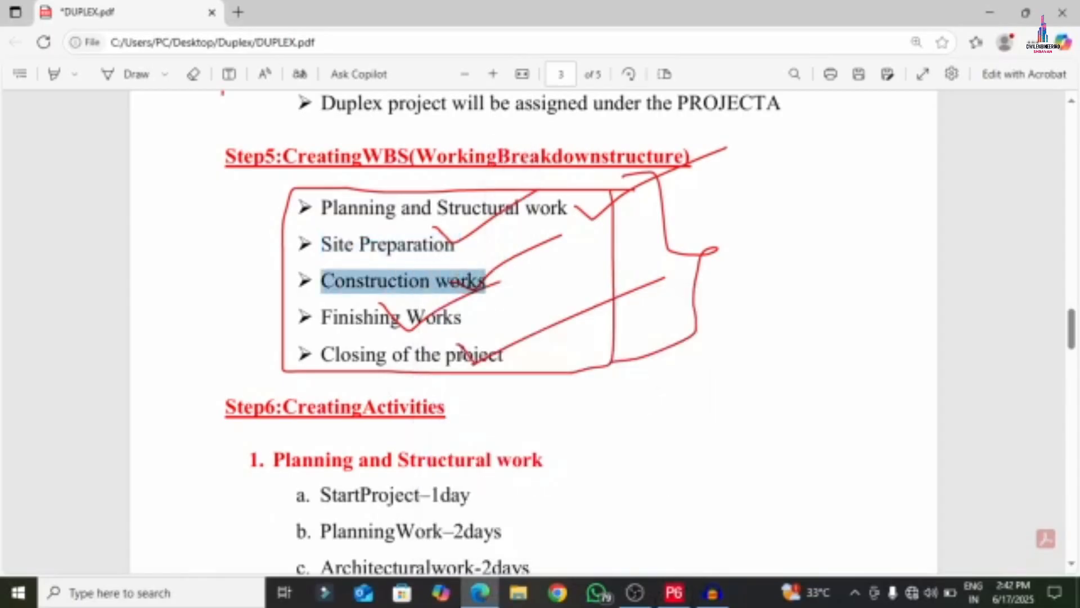
Step: In Primavera P6, add a WBS element after Site Preparation, outdent it directly under DUPLEX HOUSE and set its code to CW
click(673, 592)
right_click(129, 178)
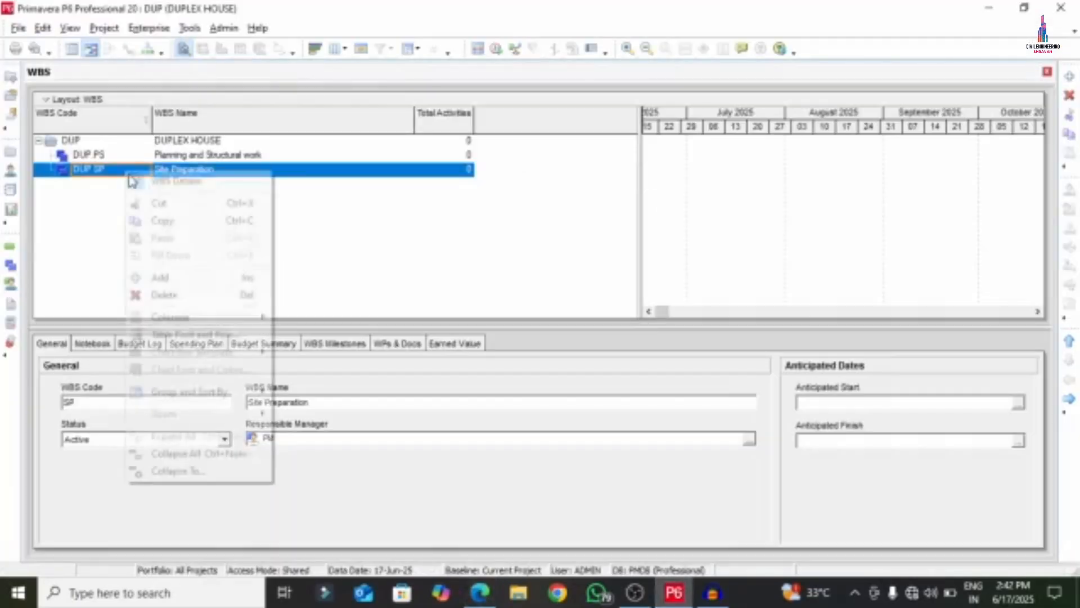
click(160, 278)
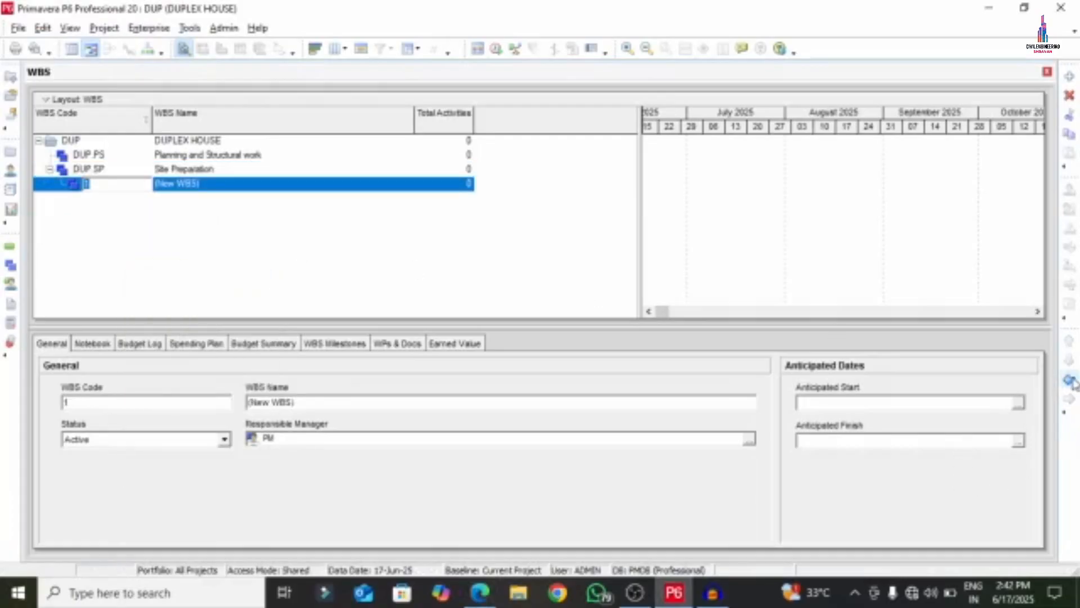
key(Return)
click(120, 187)
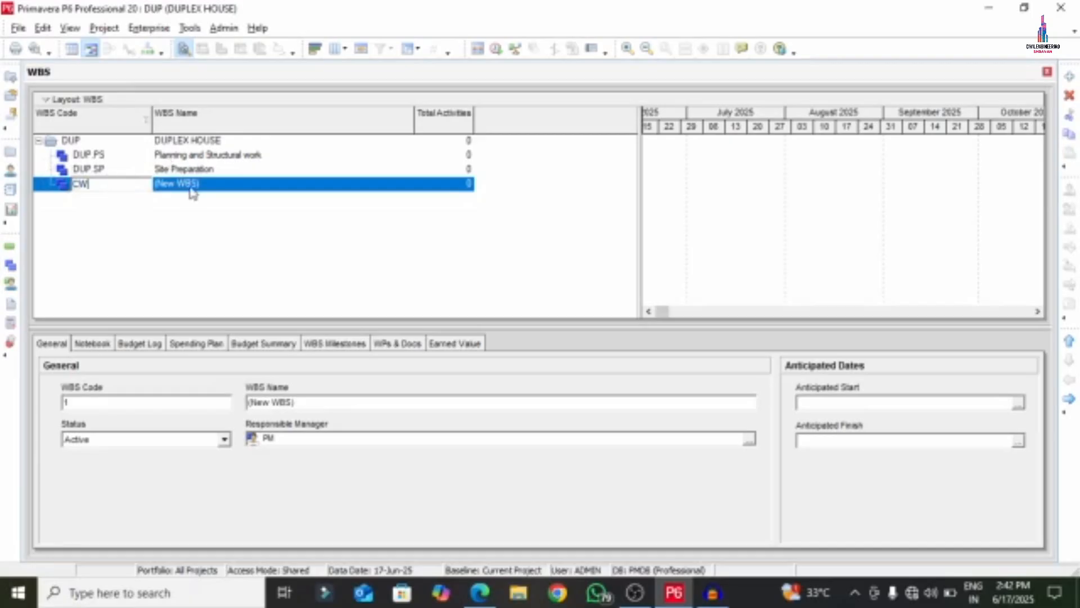
key(Return)
Step: Replace the default WBS name of the CW element with the copied text Construction works
click(246, 185)
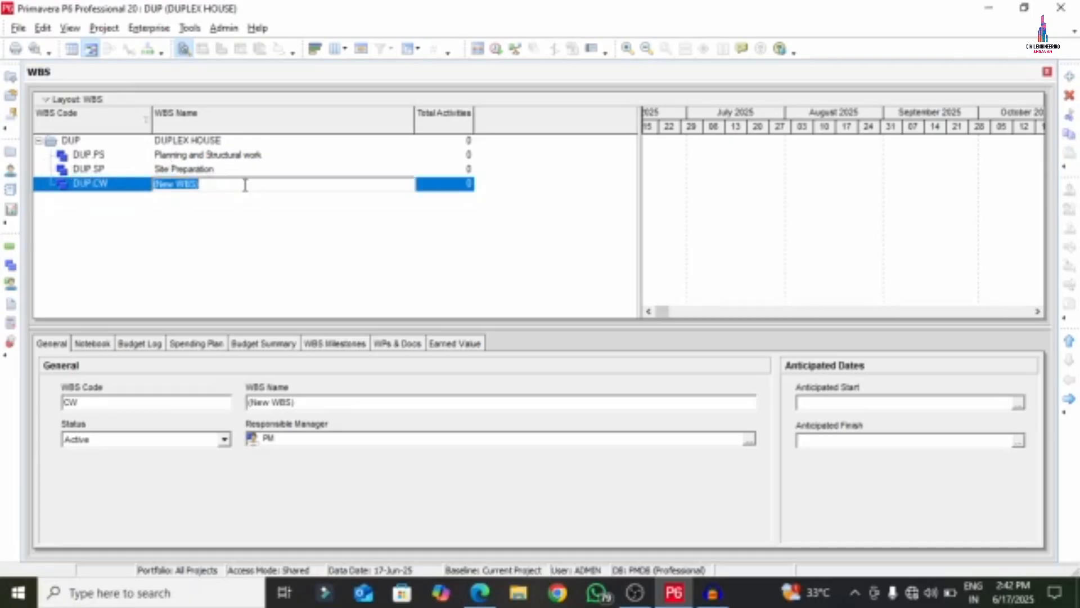
right_click(210, 171)
click(173, 187)
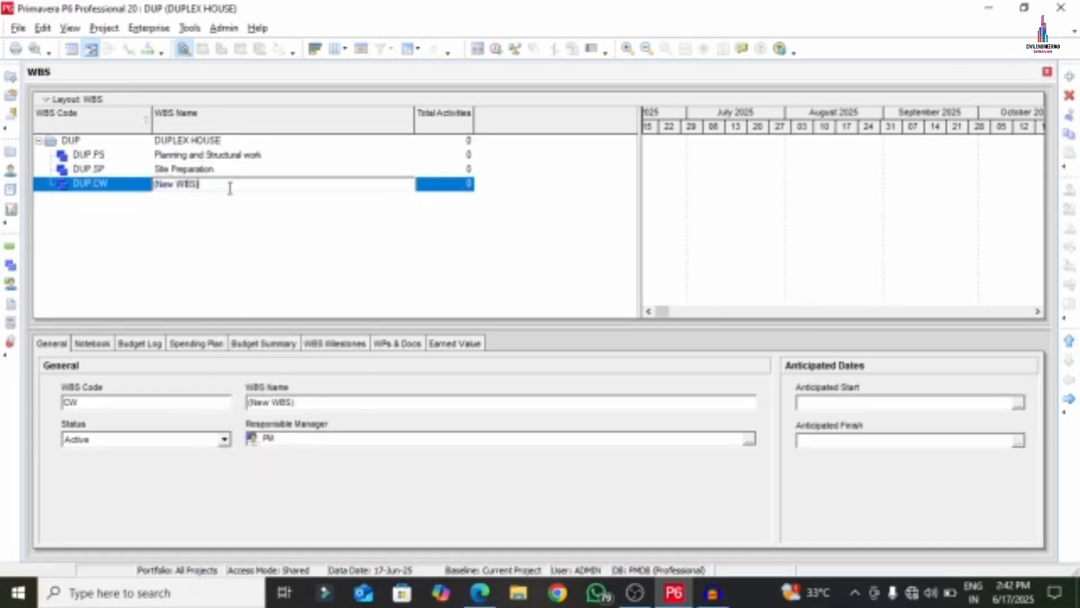
key(ctrl+a)
right_click(194, 189)
click(225, 253)
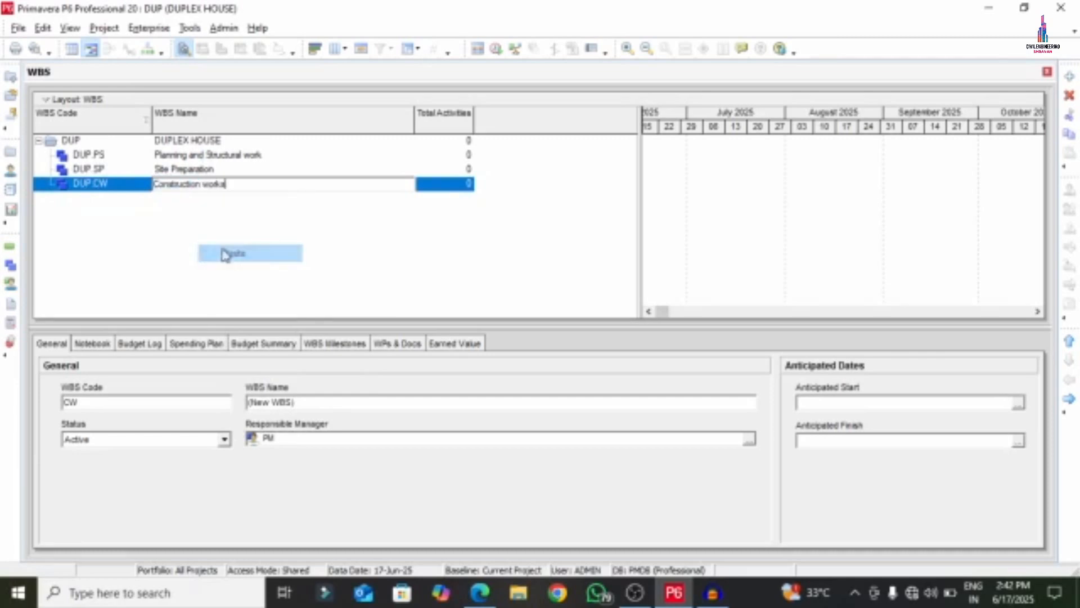
click(134, 243)
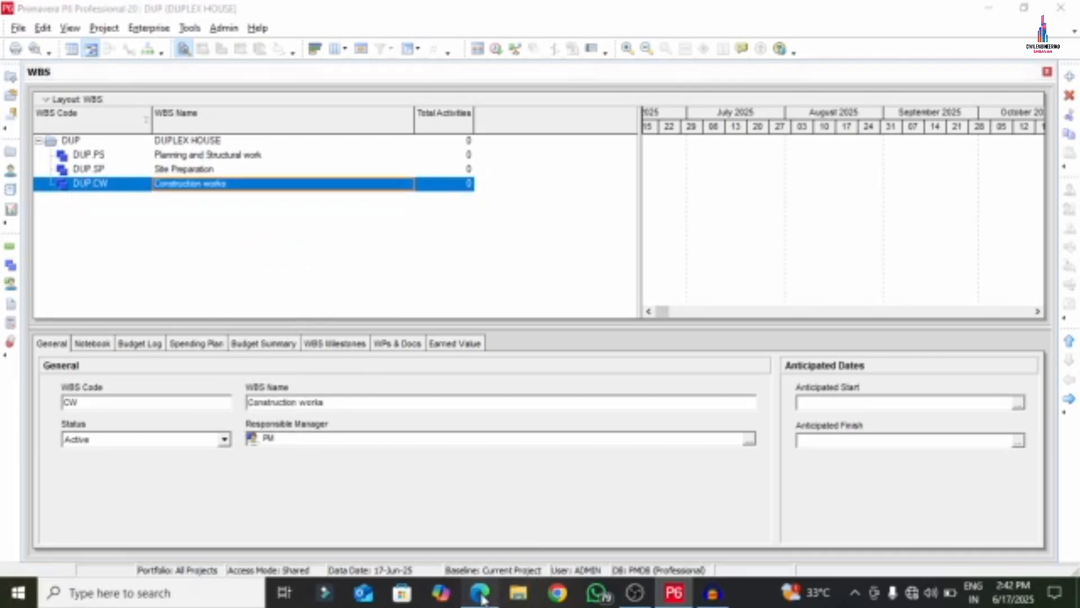
Step: Switch to DUPLEX.pdf and copy the WBS item "Finishing Works" from Step5
click(480, 593)
drag(322, 318, 465, 317)
right_click(450, 318)
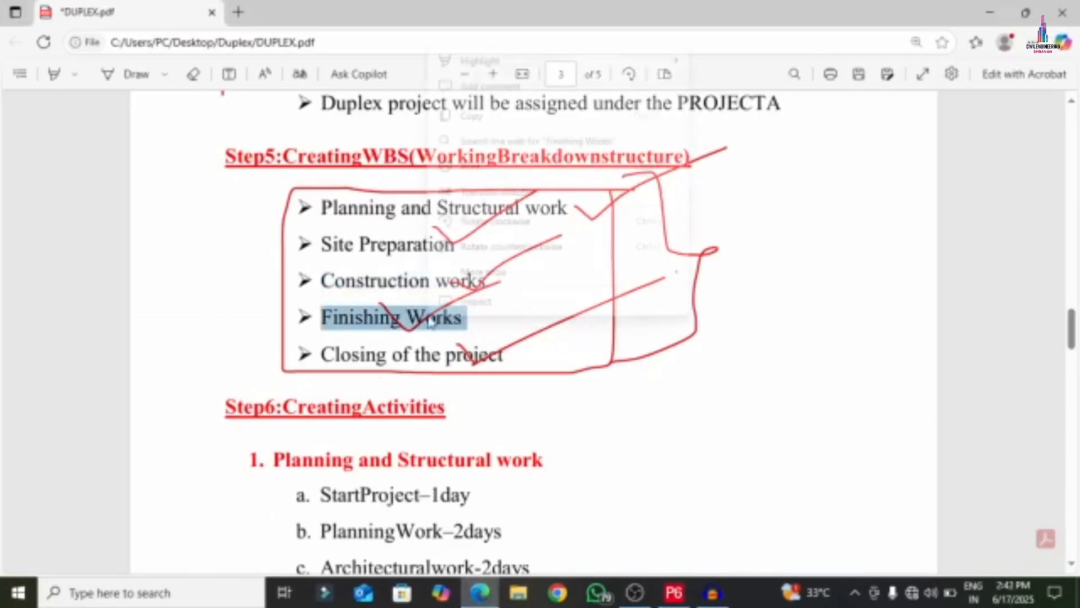
click(445, 113)
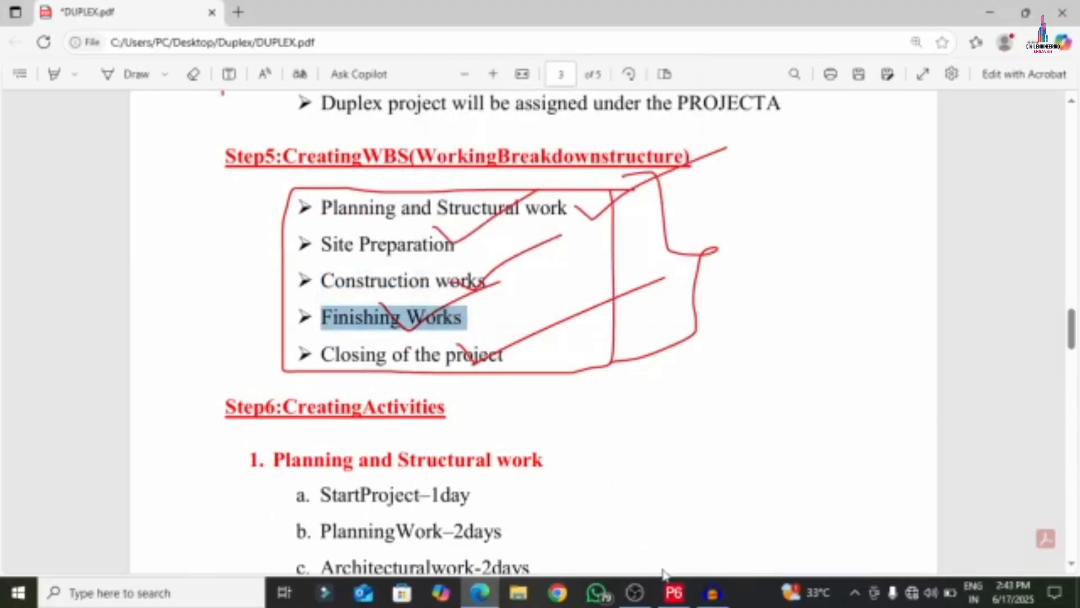
Step: In Primavera P6, add a WBS element directly under DUPLEX HOUSE with code FW and the copied name Finishing Works
click(674, 593)
right_click(101, 187)
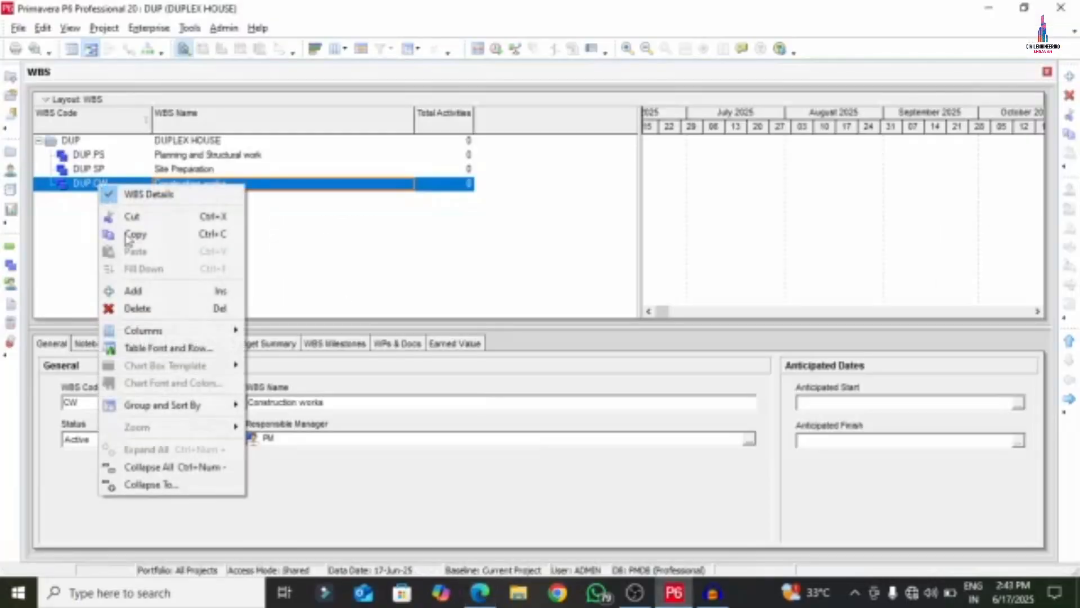
click(145, 293)
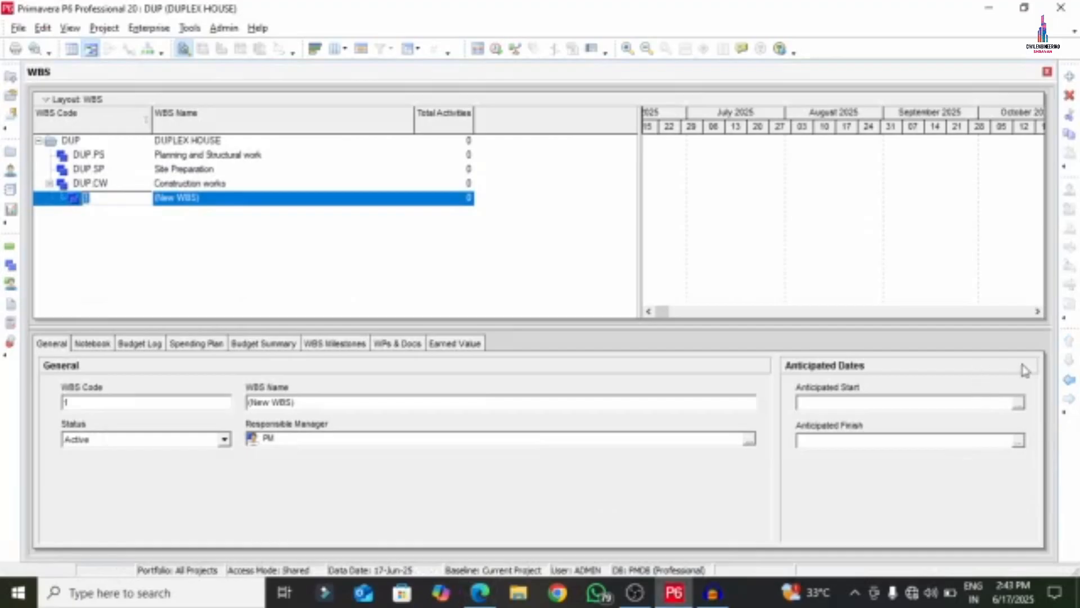
key(Return)
click(128, 194)
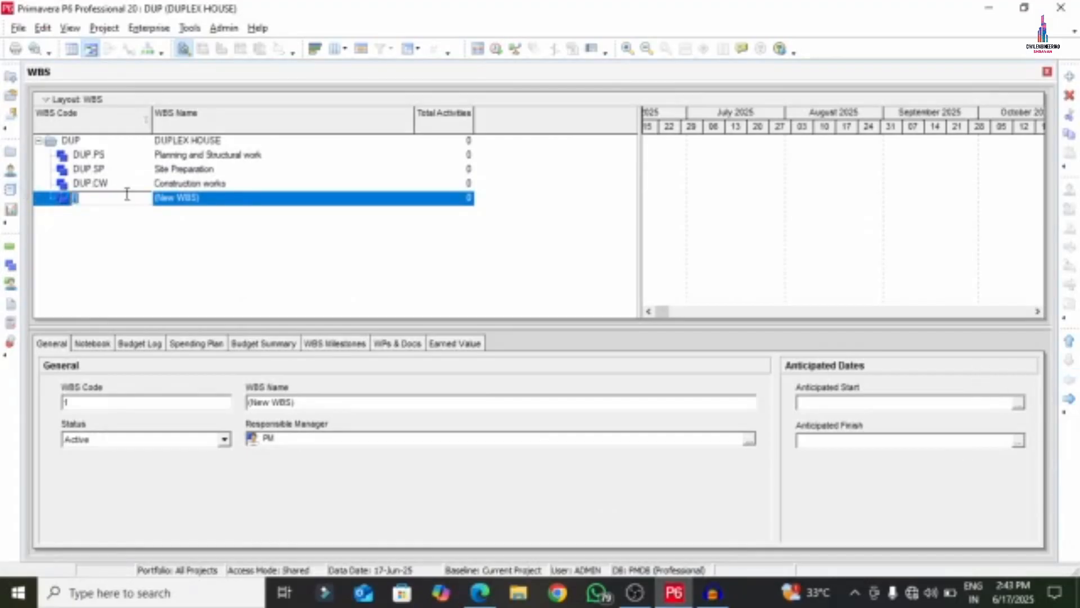
text(FW)
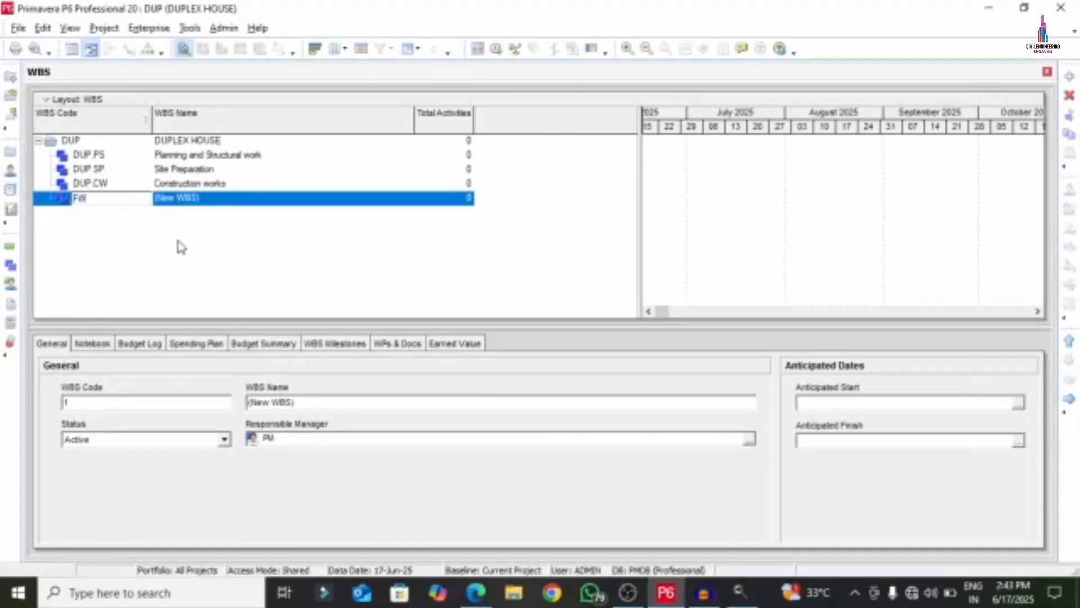
click(225, 198)
click(224, 198)
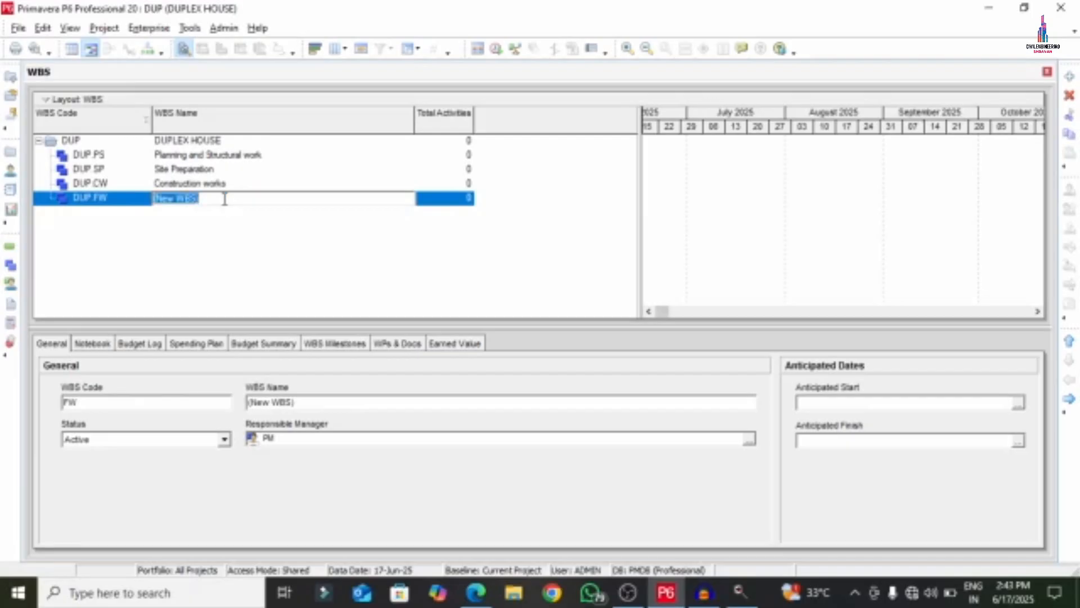
right_click(225, 198)
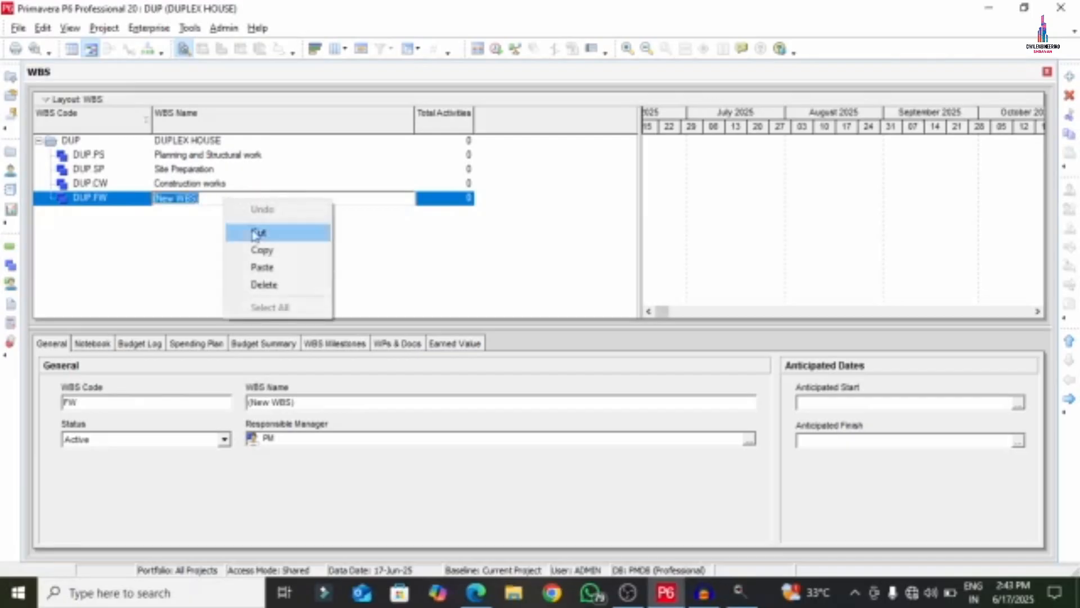
click(249, 271)
click(140, 248)
Step: Switch to DUPLEX.pdf and copy the WBS item "Closing of the project" from Step5
click(476, 594)
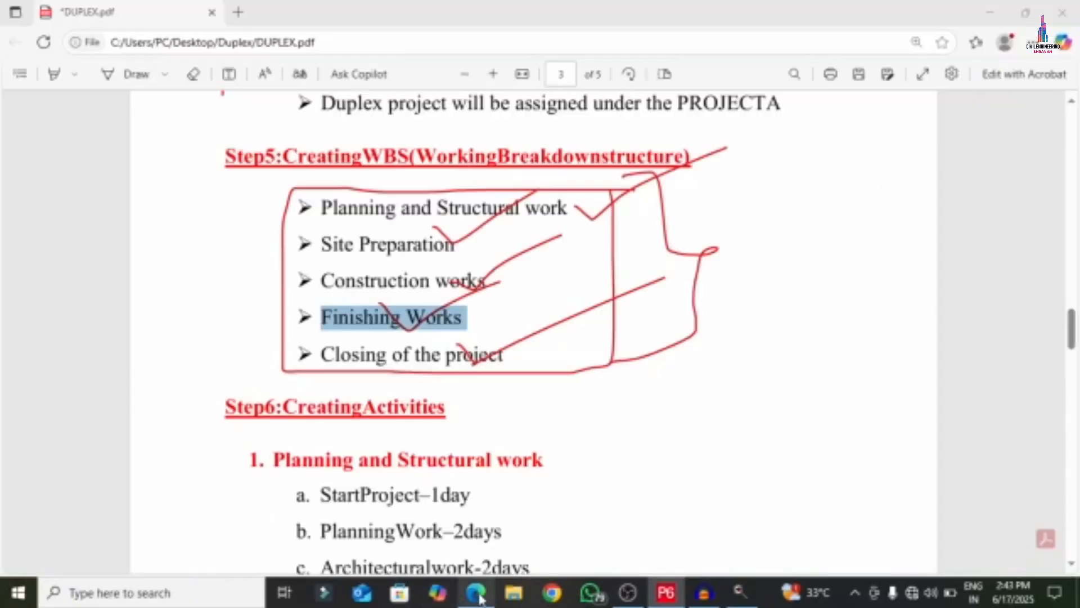
drag(323, 354, 510, 354)
right_click(444, 363)
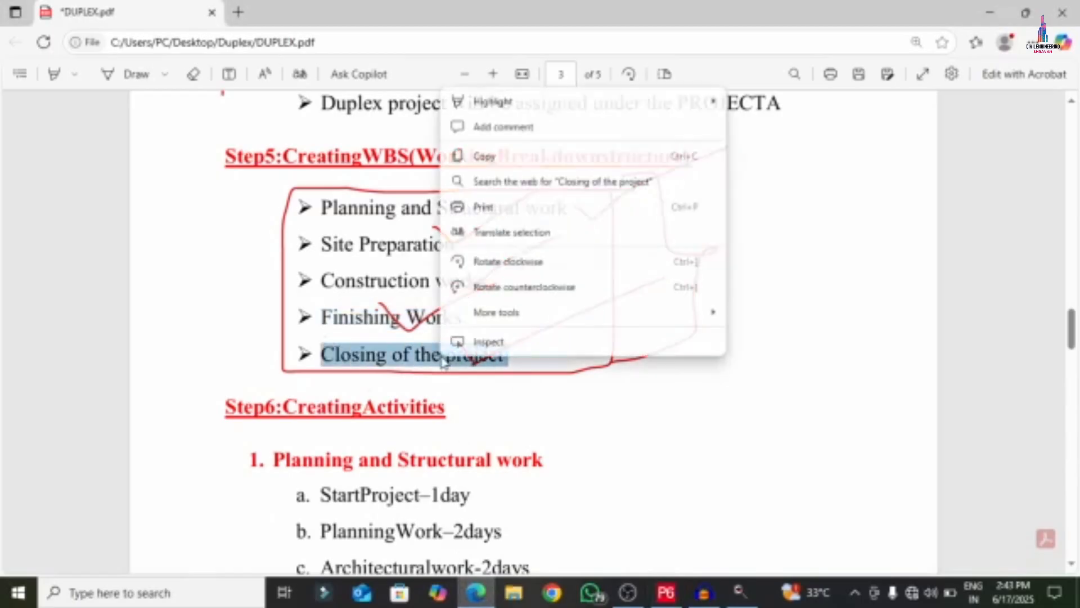
click(488, 162)
Step: In Primavera P6, add a WBS element directly under DUPLEX HOUSE with code CLOSE and the copied name Closing of the project
click(666, 593)
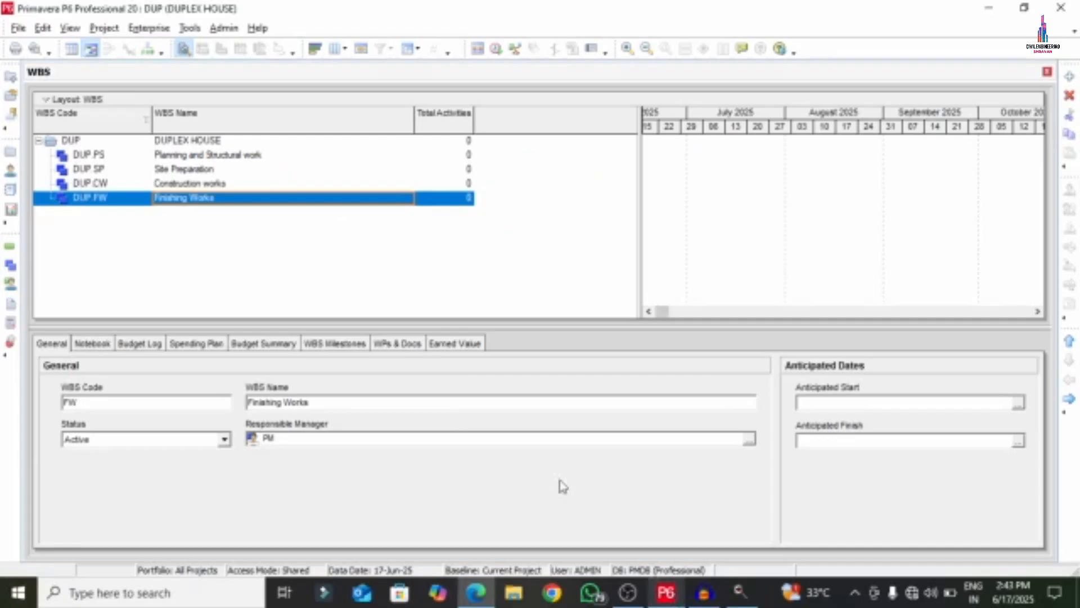
right_click(113, 198)
click(151, 306)
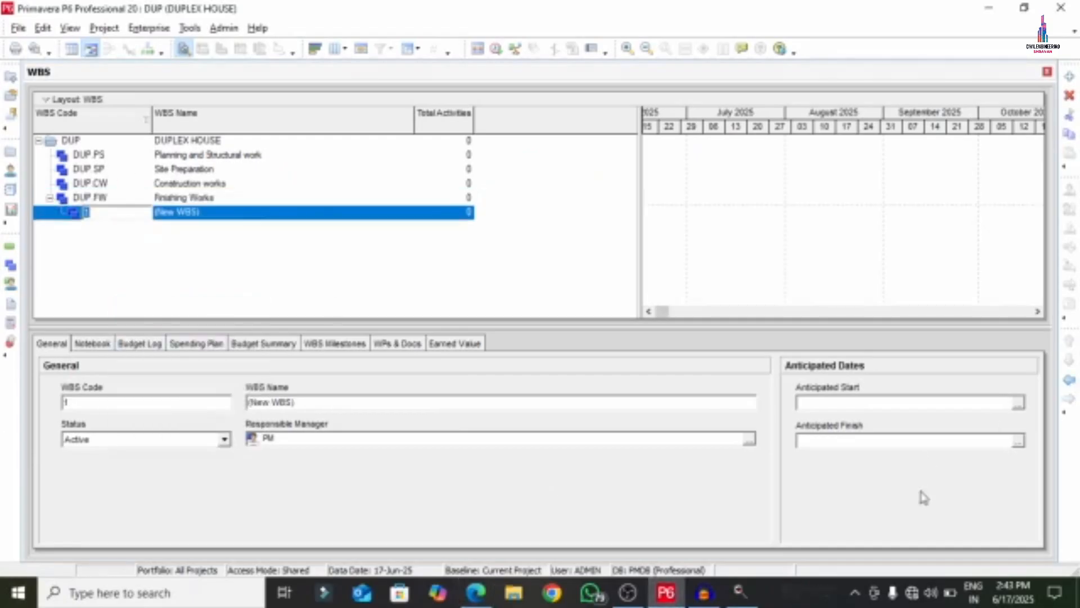
click(307, 289)
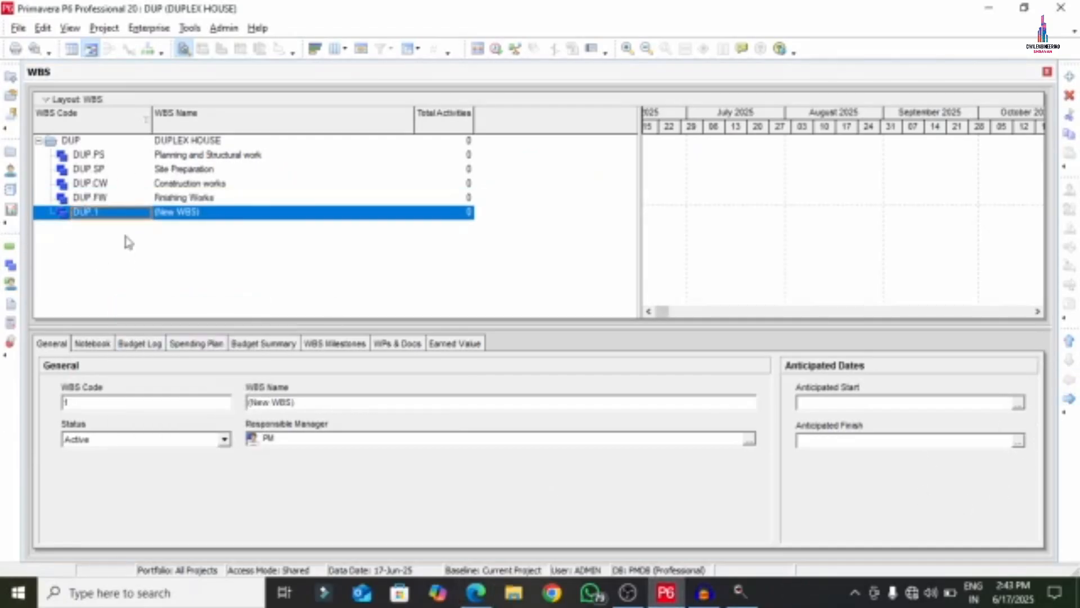
click(119, 214)
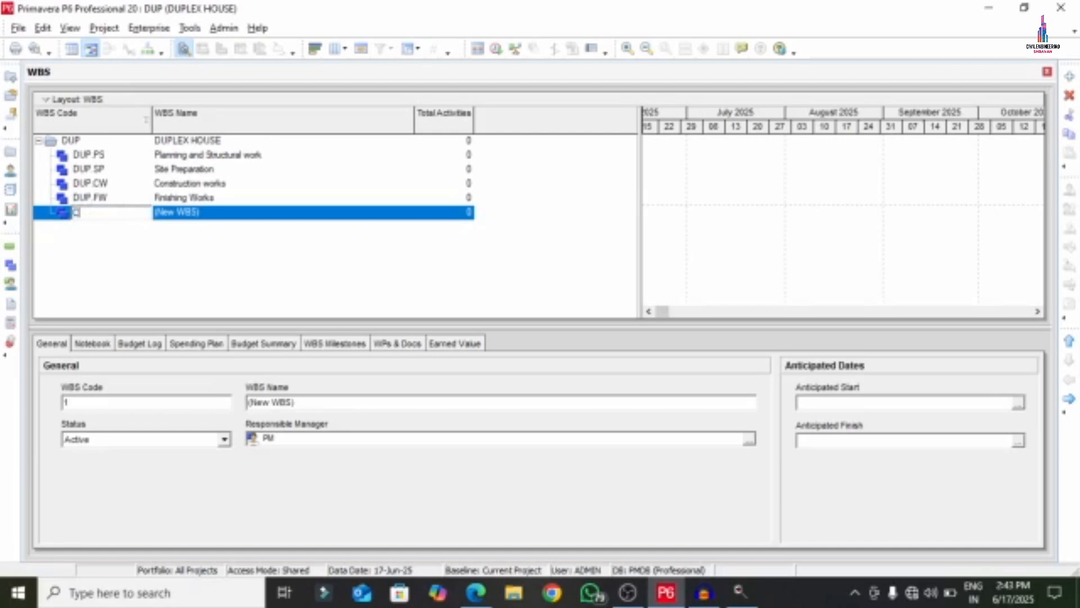
text(CLOSE)
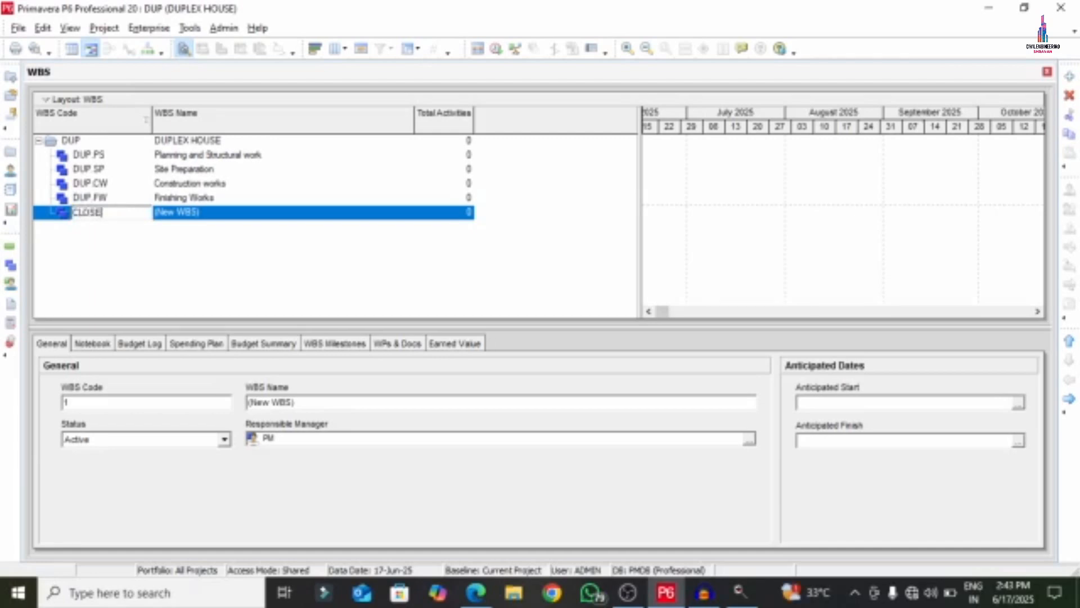
click(224, 221)
click(221, 218)
right_click(220, 217)
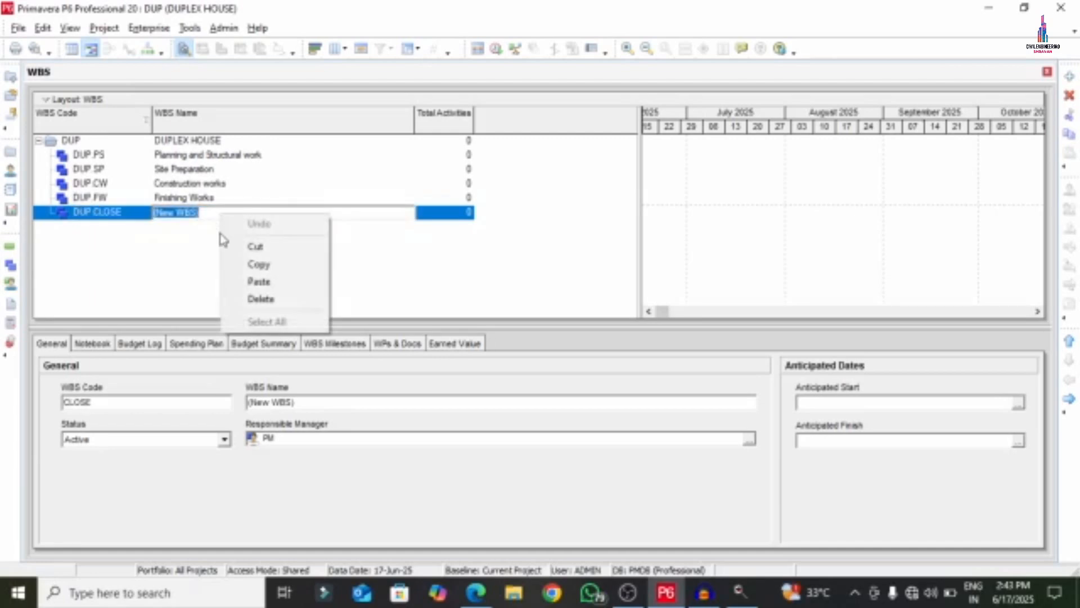
click(247, 283)
key(Return)
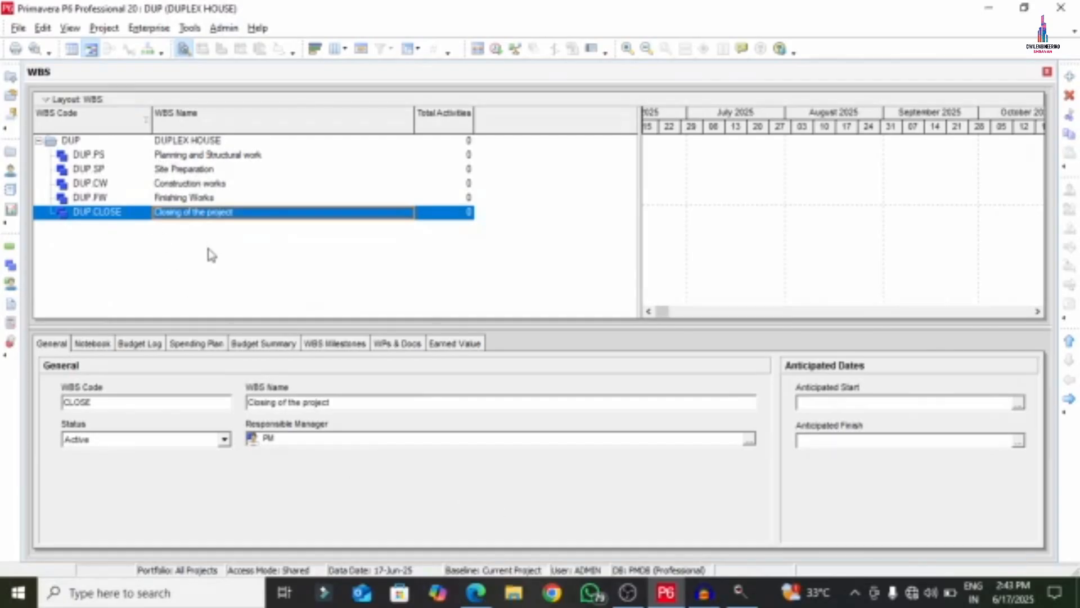
Step: Switch to DUPLEX.pdf and set the drawing pen colour to dark purple
click(477, 593)
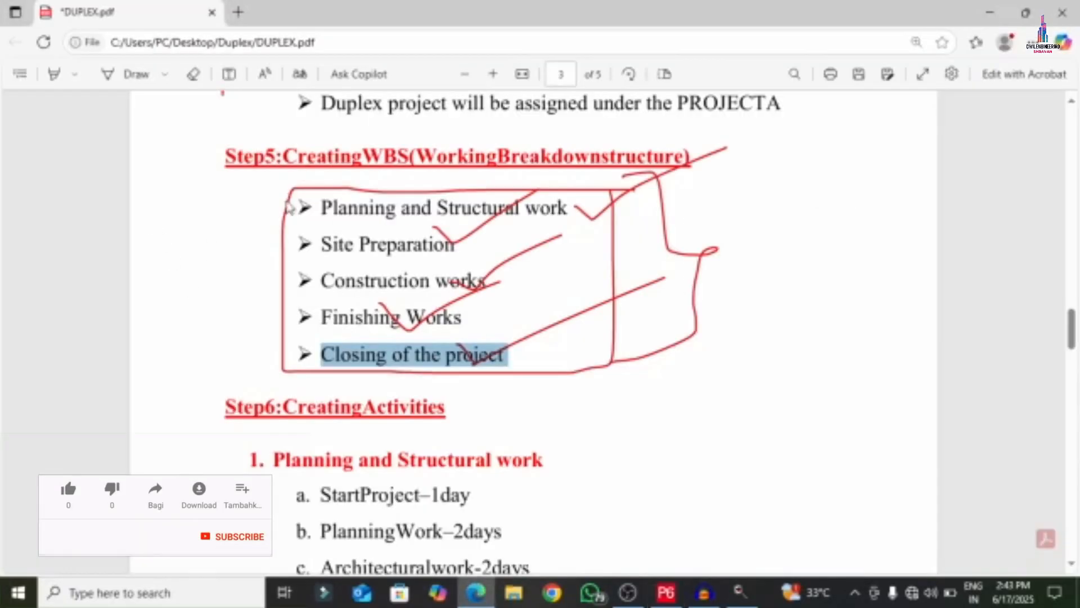
scroll(288, 208, down, 1)
click(164, 74)
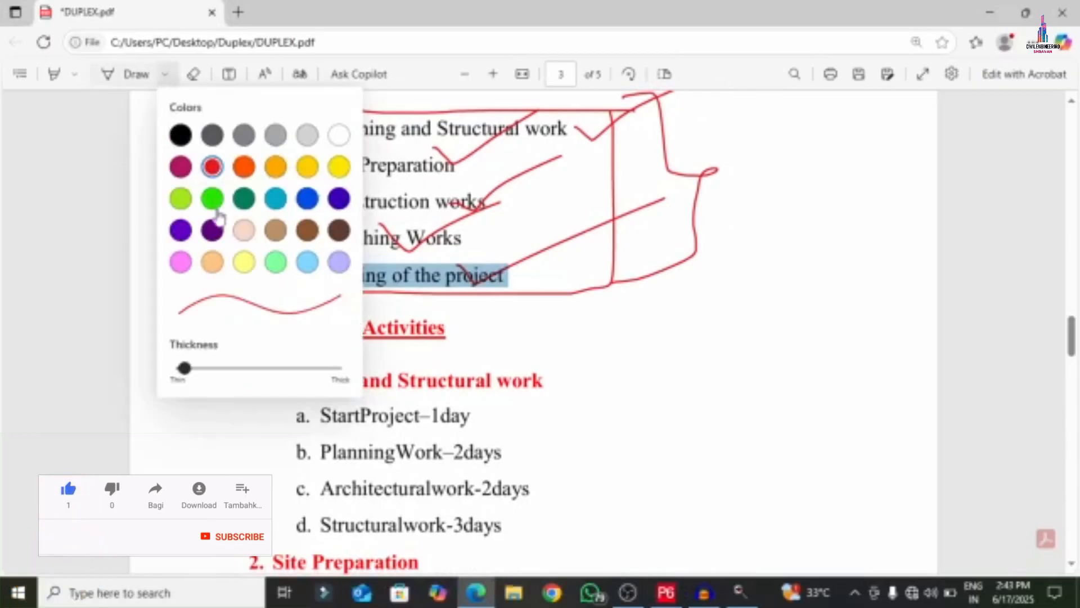
click(212, 230)
Step: Circle the Step6 Creating Activities heading and the Planning and Structural work heading, and bracket that section's four activities in purple
scroll(702, 328, down, 5)
scroll(702, 328, up, 3)
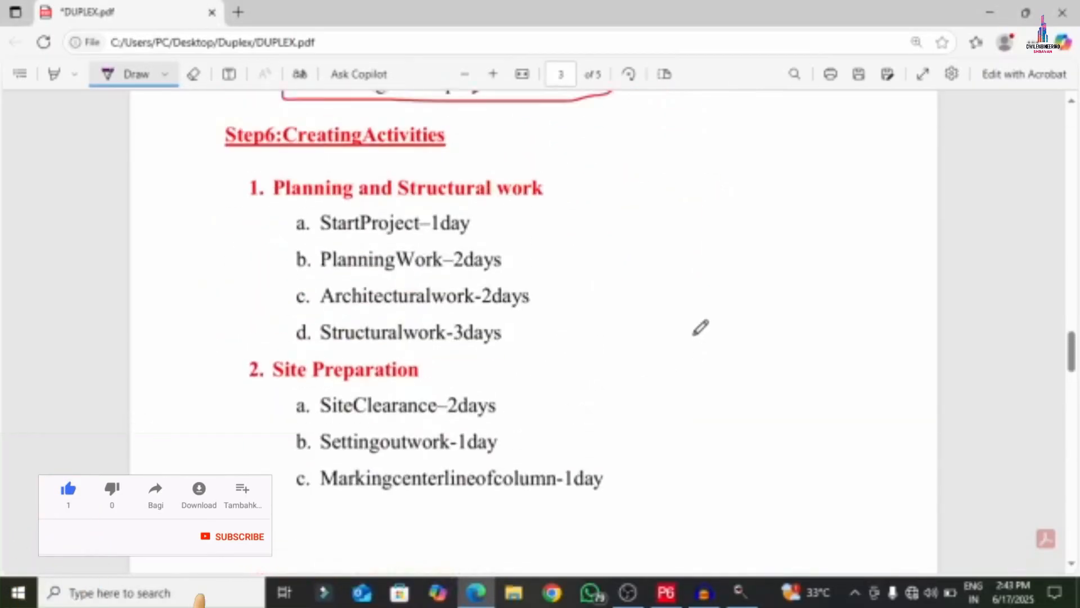
scroll(698, 331, up, 1)
mouse_move(528, 181)
mouse_down()
mouse_move(281, 130)
mouse_move(215, 147)
mouse_move(242, 202)
mouse_move(544, 183)
mouse_move(515, 183)
mouse_up()
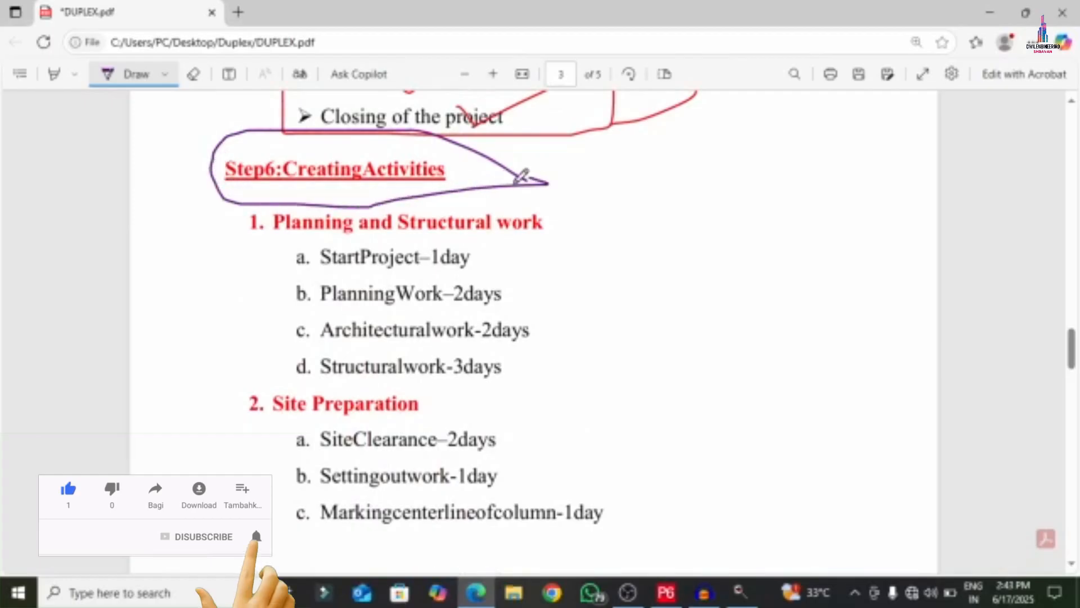
mouse_move(225, 236)
mouse_down()
mouse_move(545, 237)
mouse_move(464, 201)
mouse_move(262, 202)
mouse_move(245, 227)
mouse_up()
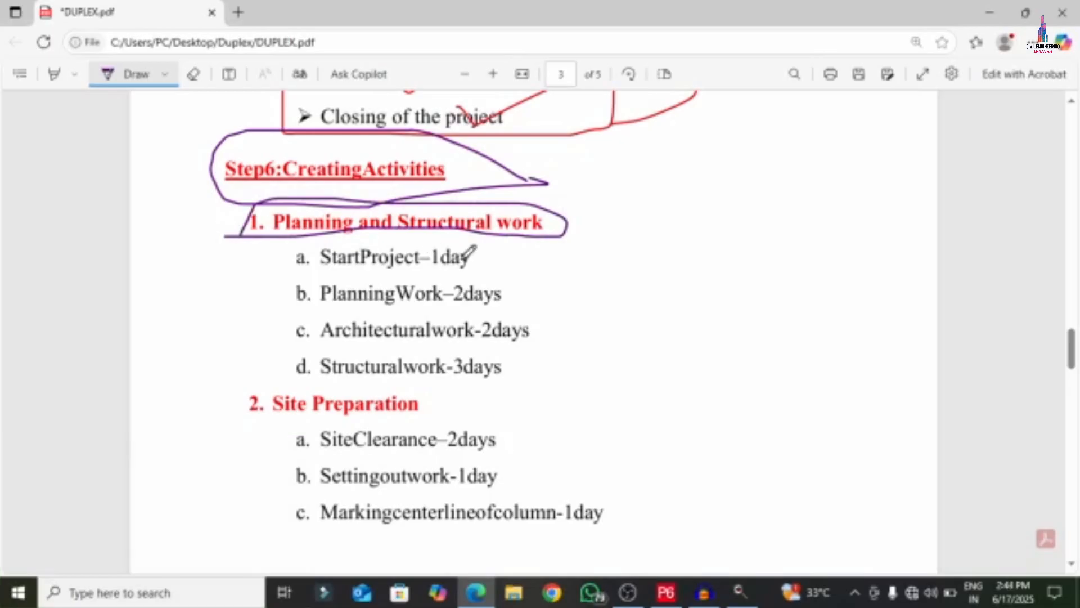
mouse_move(467, 251)
mouse_down()
mouse_move(599, 309)
mouse_move(523, 382)
mouse_up()
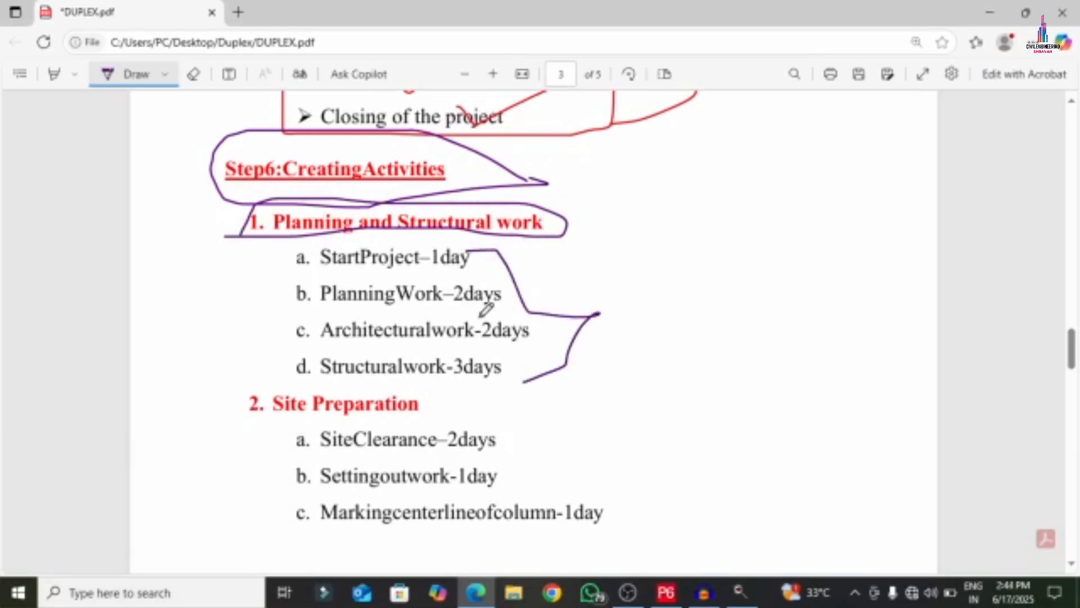
Step: Bracket the Site Preparation activities in purple and write a 4 beside the Excavation work activity
scroll(478, 316, down, 4)
mouse_move(481, 193)
mouse_down()
mouse_move(530, 182)
mouse_move(616, 283)
mouse_move(612, 333)
mouse_up()
mouse_move(534, 477)
mouse_down()
mouse_move(527, 514)
mouse_move(617, 494)
mouse_move(584, 600)
mouse_up()
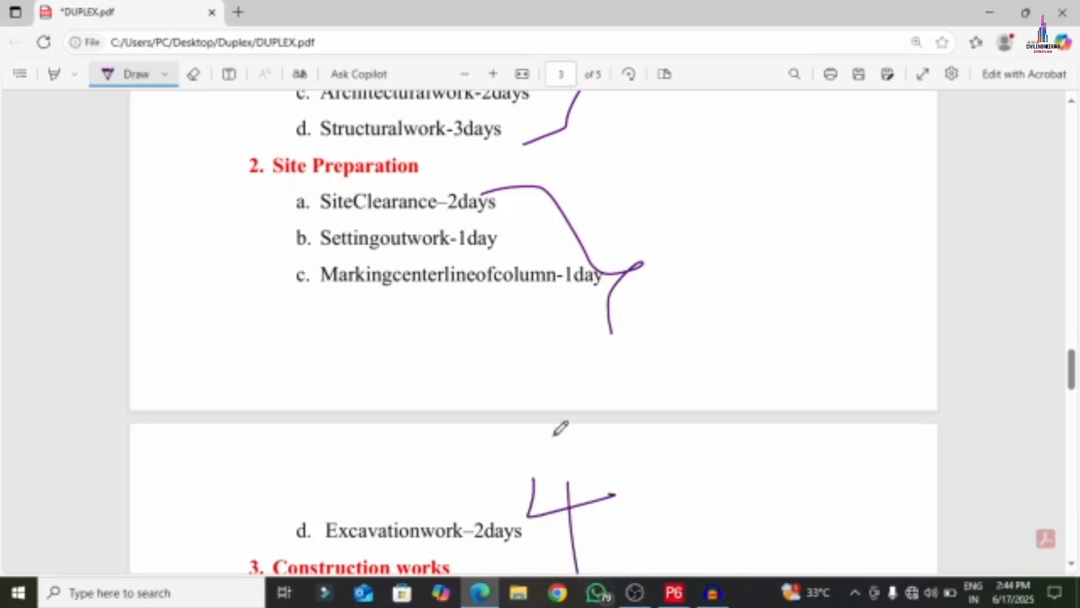
Step: Bracket the Finishing Works activities and the Closing of the project activities in purple
scroll(482, 360, down, 4)
scroll(481, 358, down, 20)
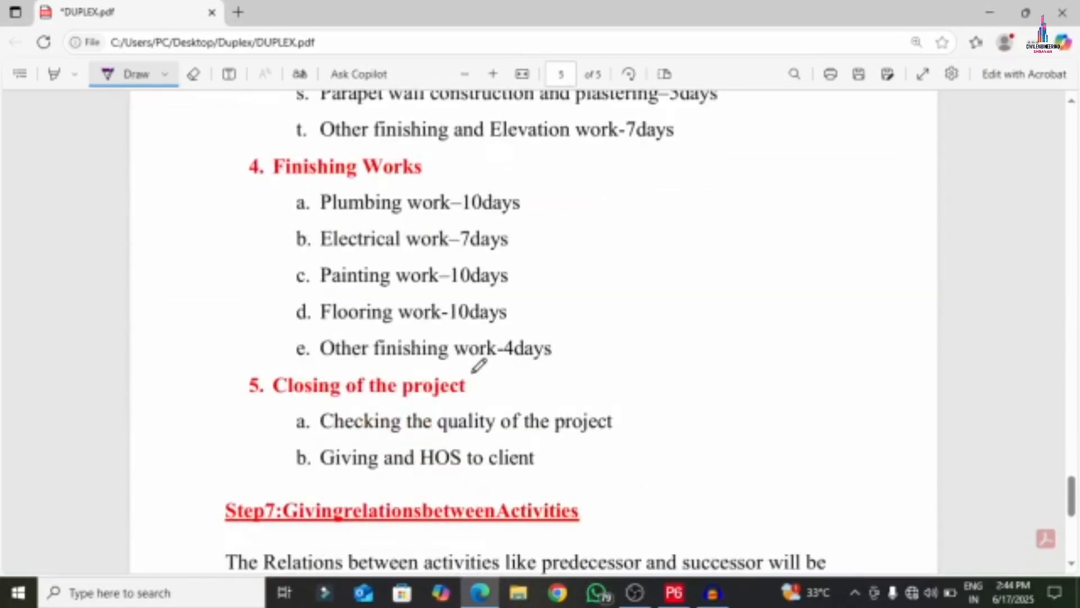
scroll(478, 361, up, 4)
scroll(477, 361, up, 15)
drag(532, 307, 672, 267)
scroll(666, 337, down, 12)
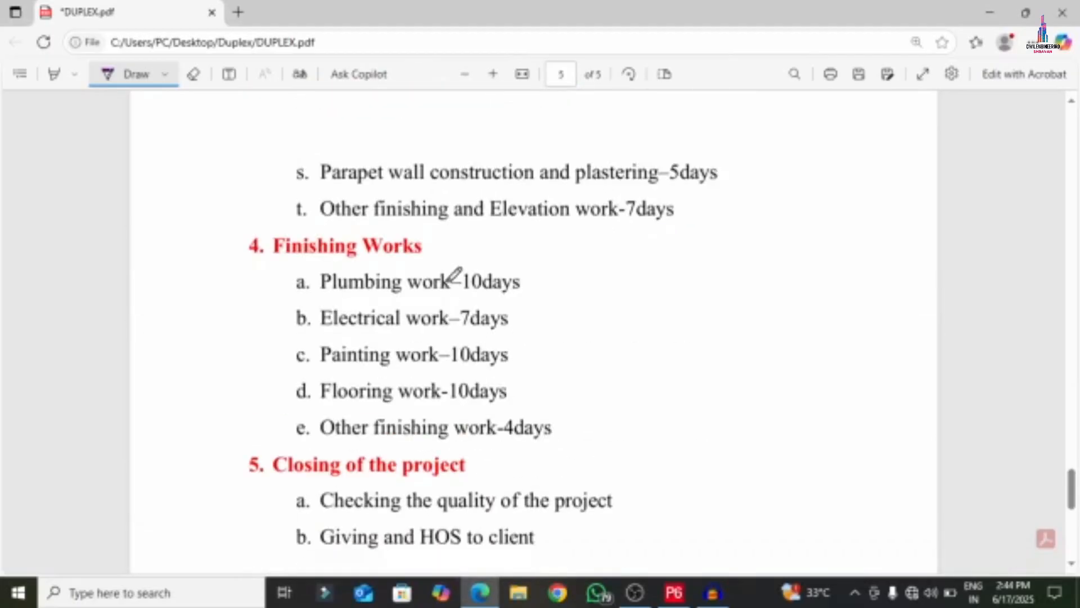
mouse_move(488, 260)
mouse_down()
mouse_move(601, 303)
mouse_move(571, 436)
mouse_up()
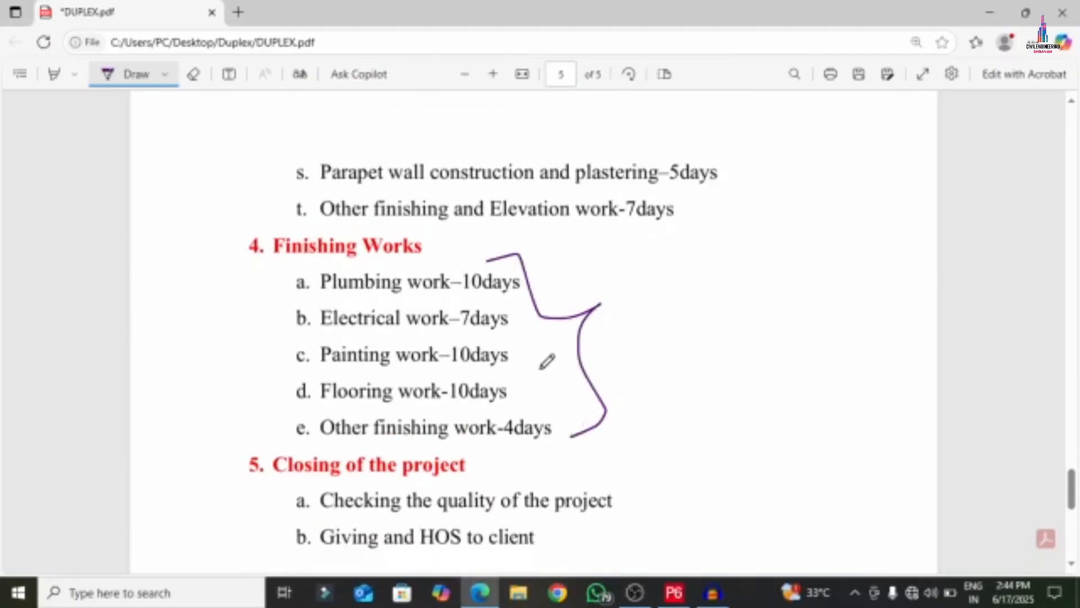
scroll(534, 349, down, 3)
drag(574, 343, 535, 408)
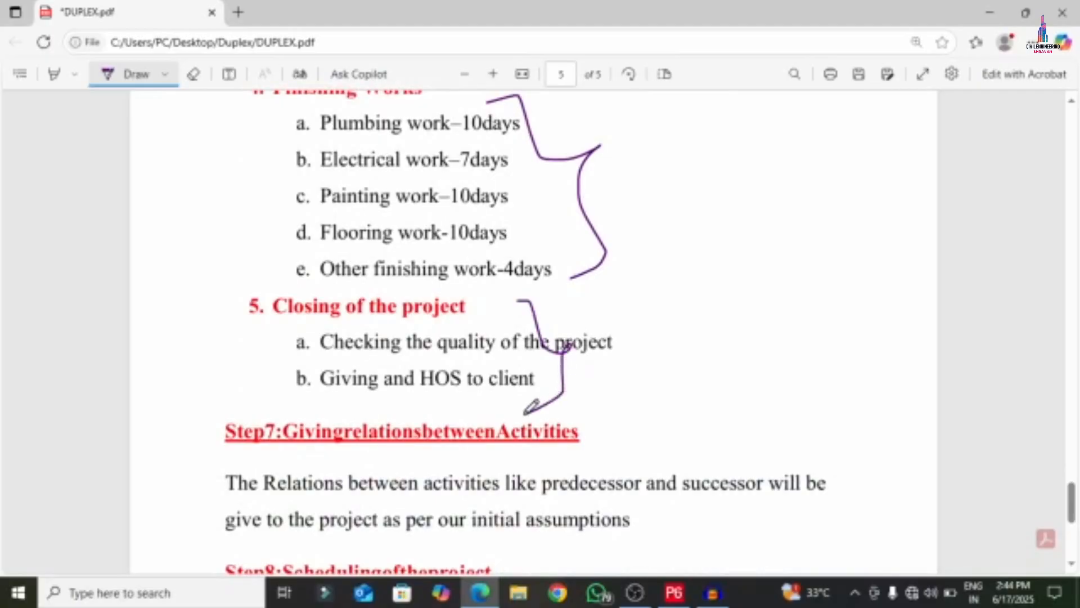
Step: Return to Step6, leave drawing mode and copy the activity name StartProject from the Planning and Structural work list
scroll(563, 344, up, 15)
scroll(554, 346, up, 10)
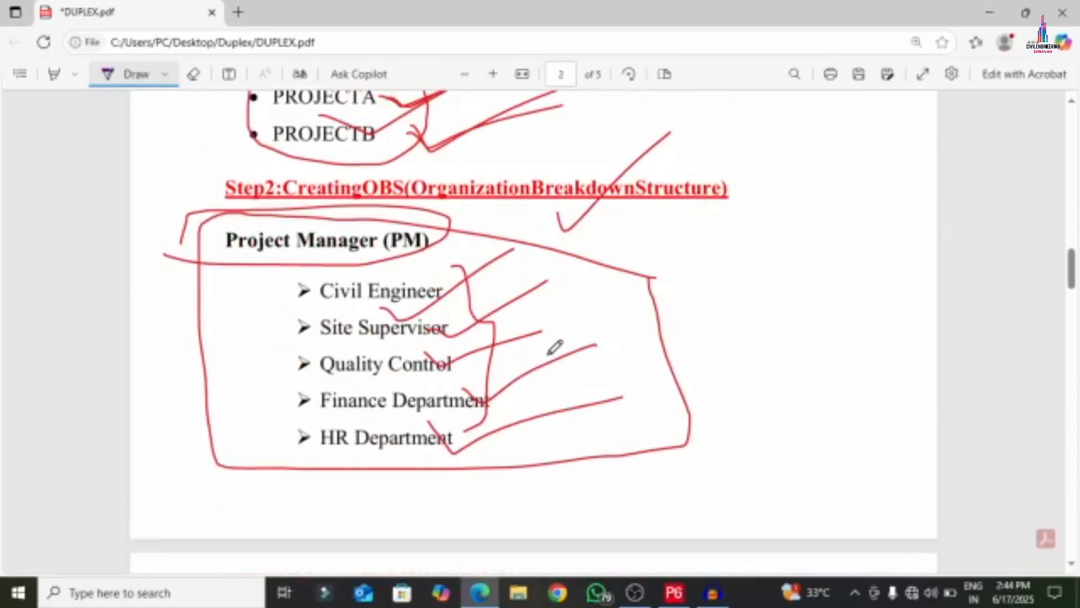
scroll(555, 345, down, 5)
scroll(555, 355, down, 8)
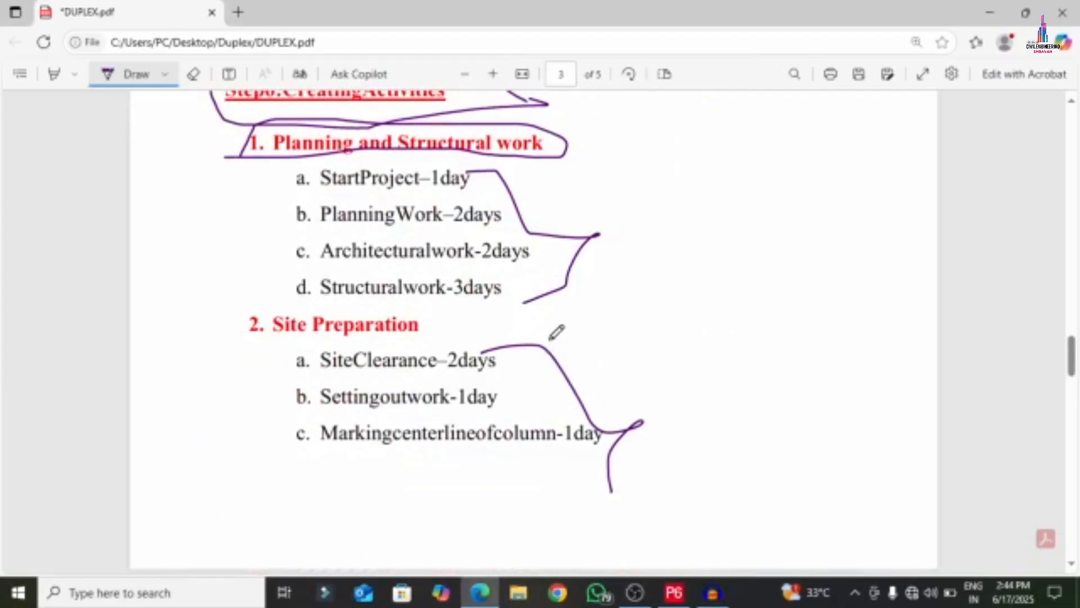
key(Escape)
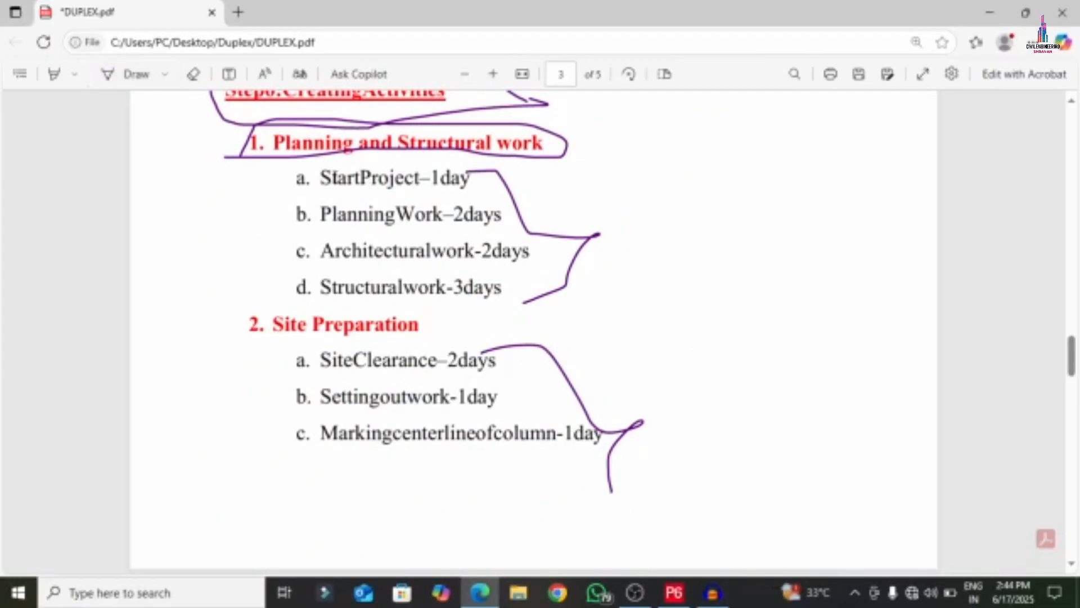
drag(325, 179, 419, 180)
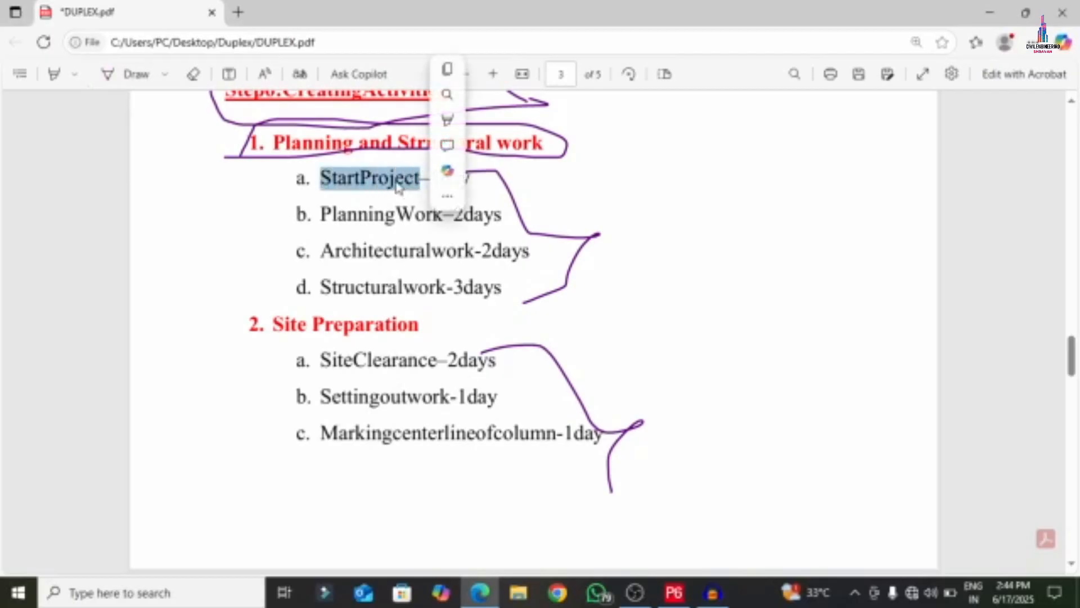
right_click(397, 181)
click(439, 250)
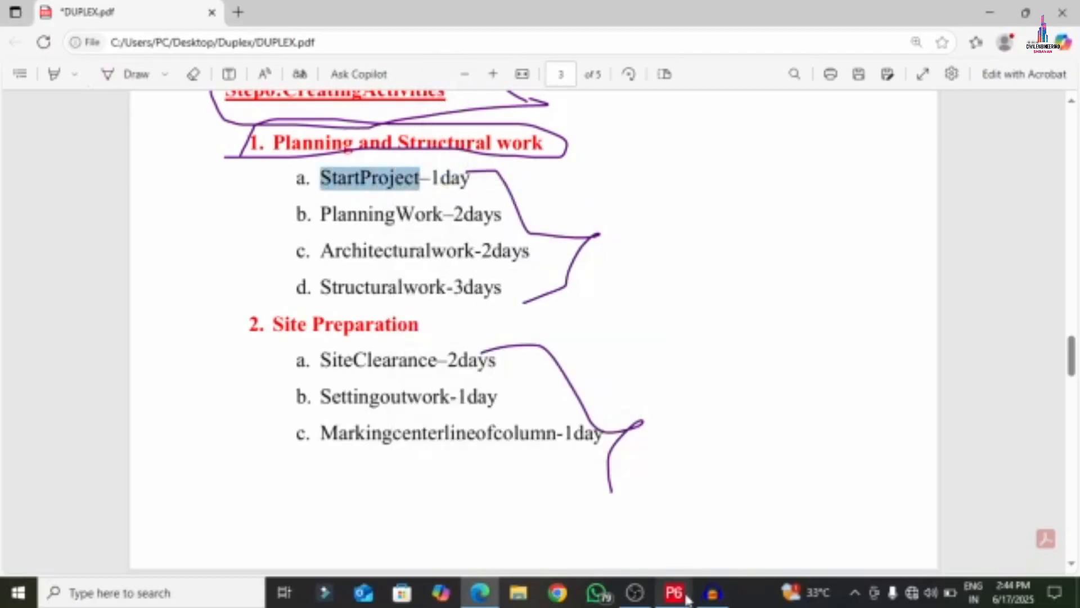
Step: Switch to Primavera P6, select the Planning and Structural work WBS element and open the project's Activities view
click(674, 592)
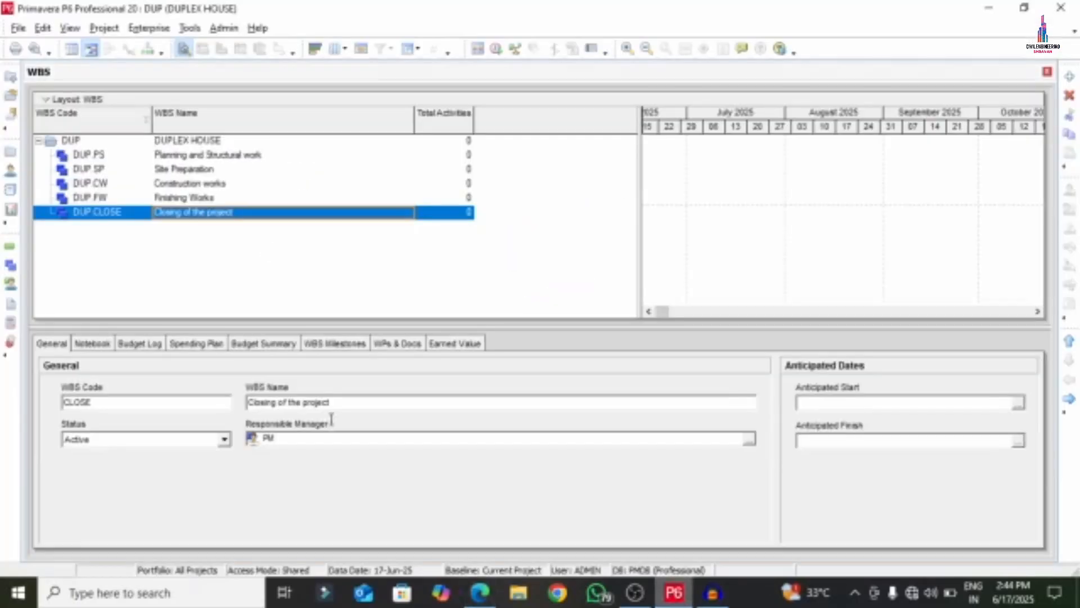
click(158, 155)
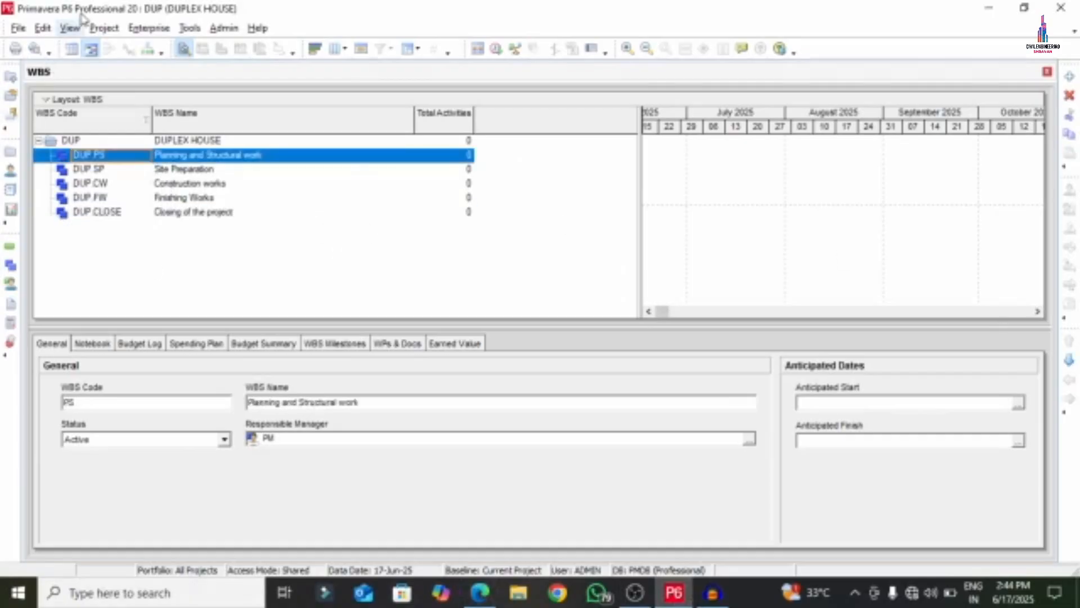
click(104, 28)
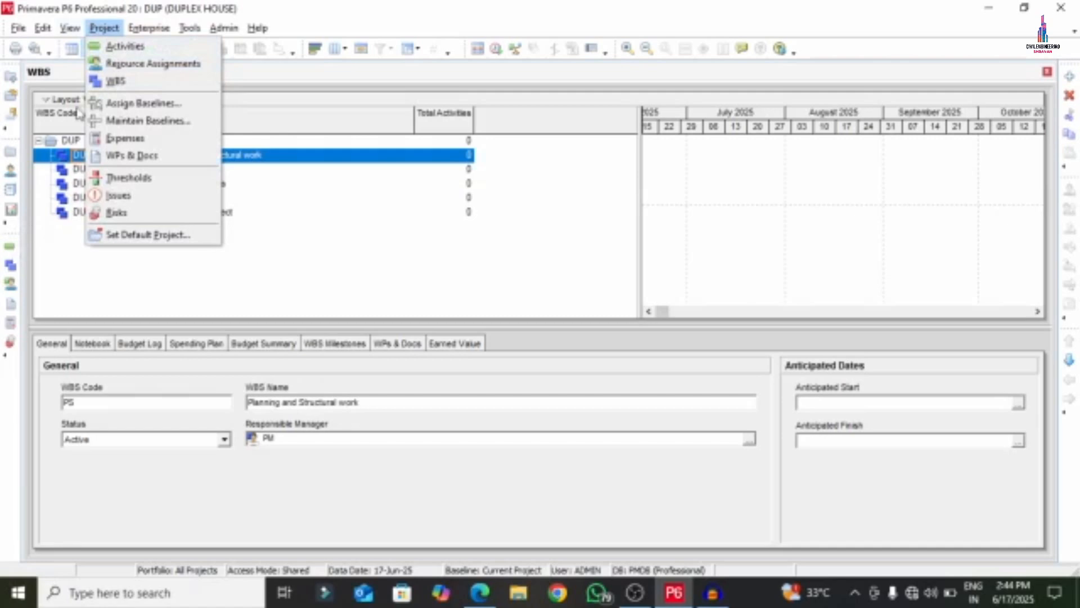
click(120, 45)
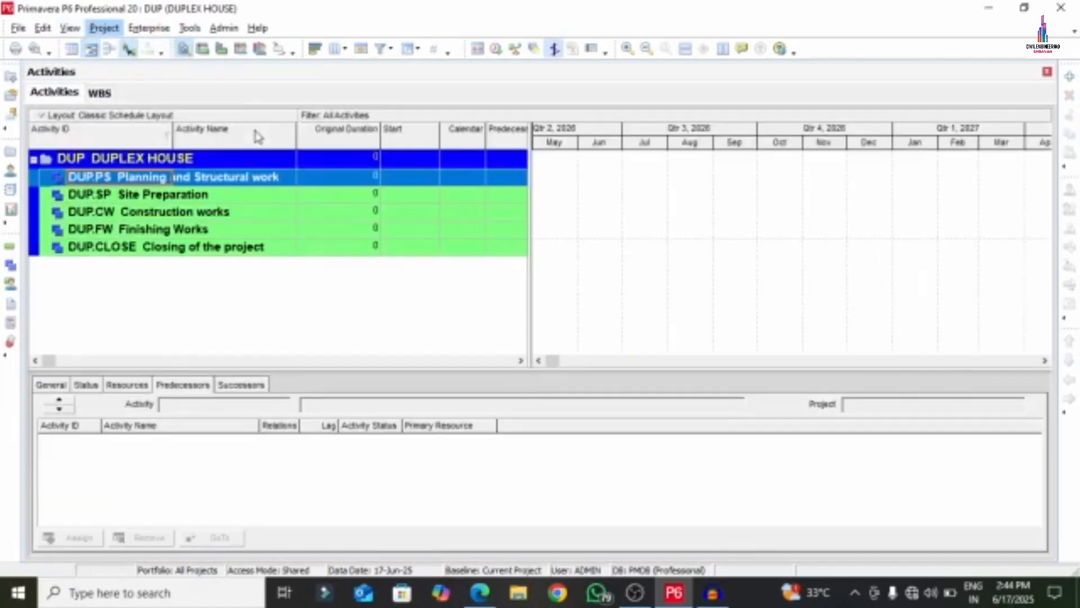
click(494, 598)
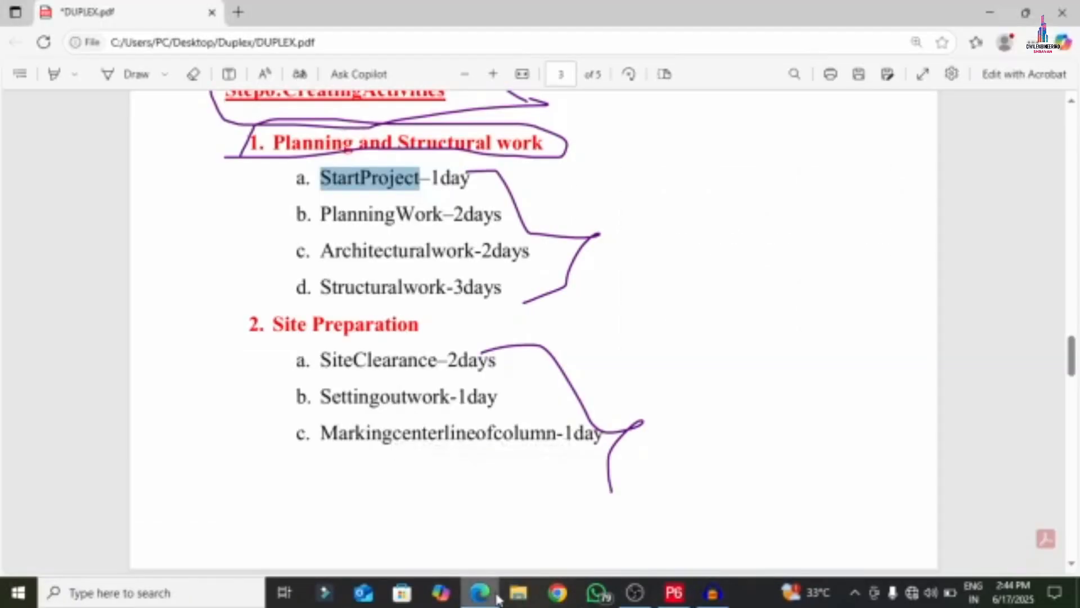
click(497, 598)
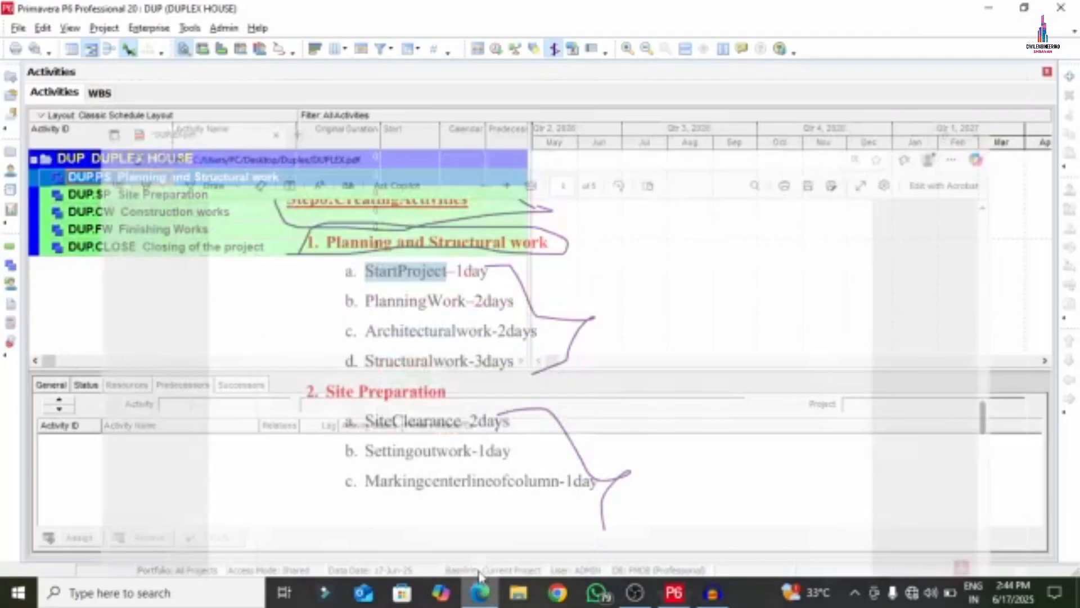
Step: Add a new activity under Planning and Structural work and set its activity ID to A10
right_click(138, 180)
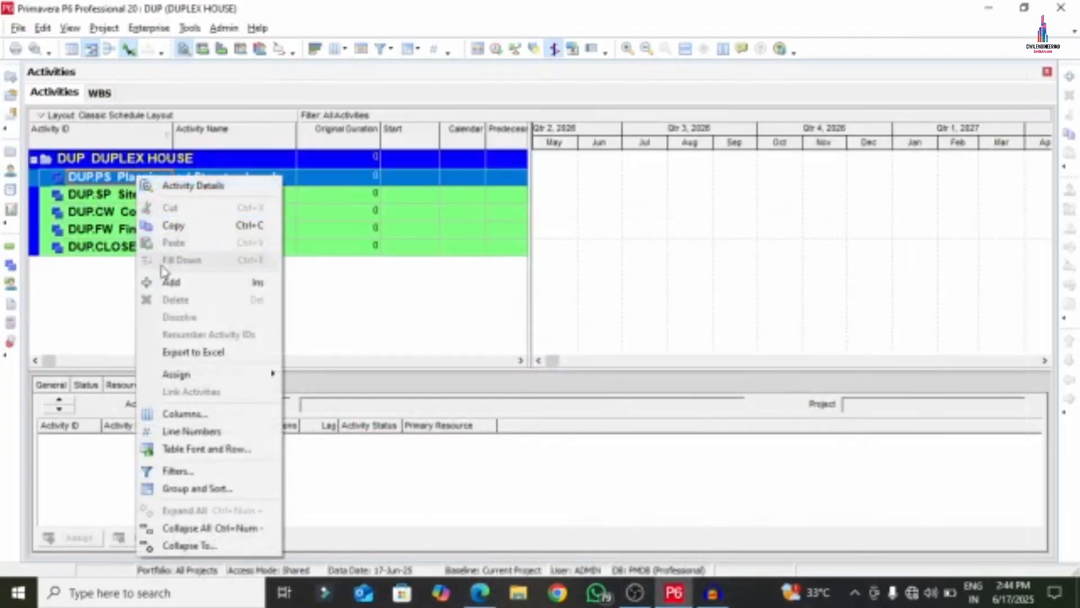
click(169, 283)
click(132, 187)
click(129, 198)
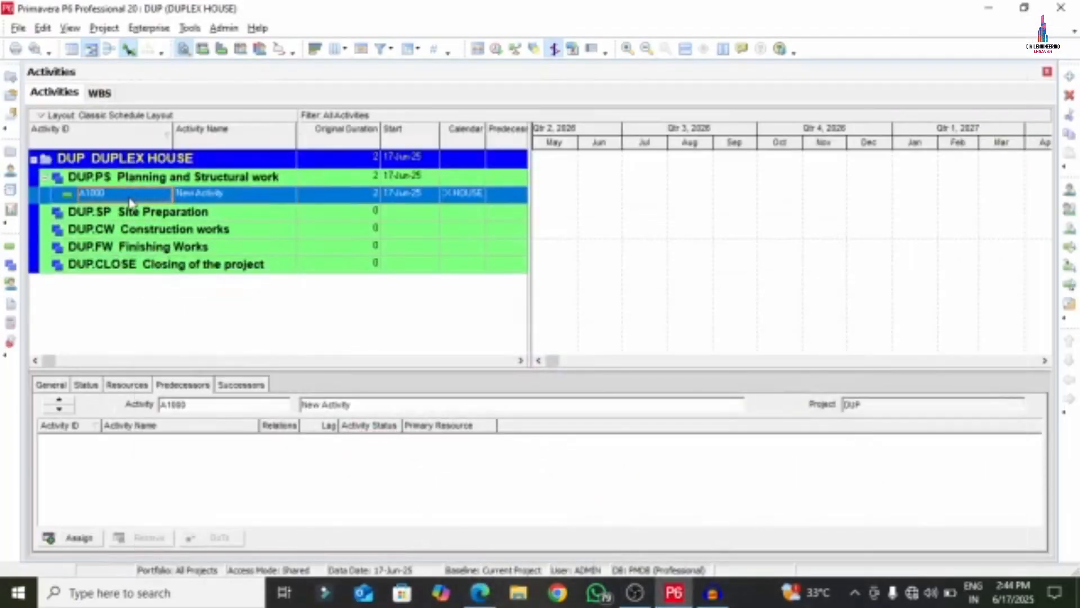
click(128, 197)
click(128, 196)
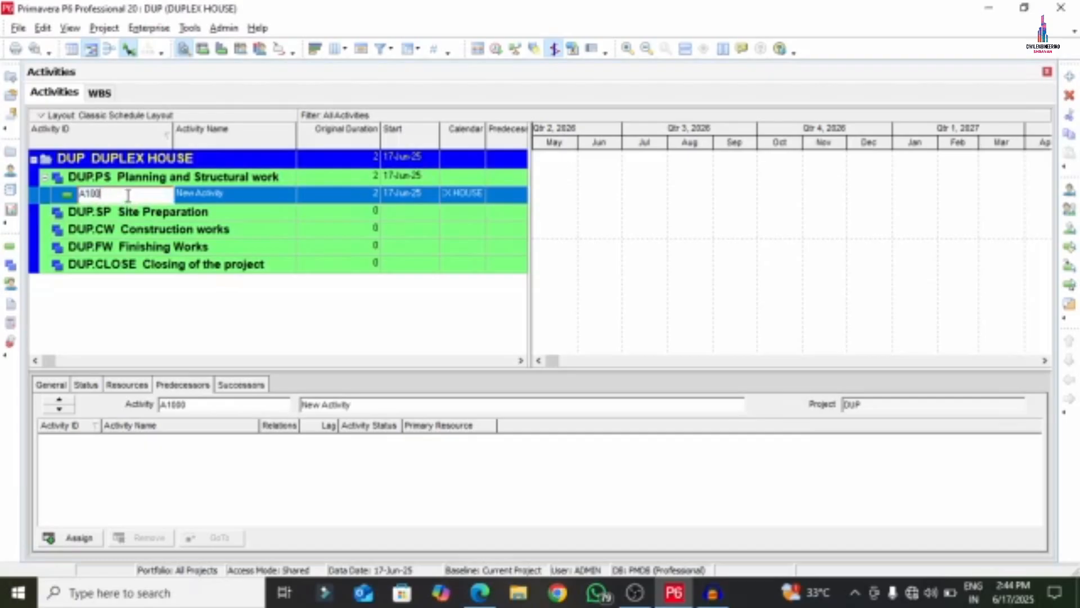
Step: Add three more activities below A10 under Planning and Structural work
right_click(222, 197)
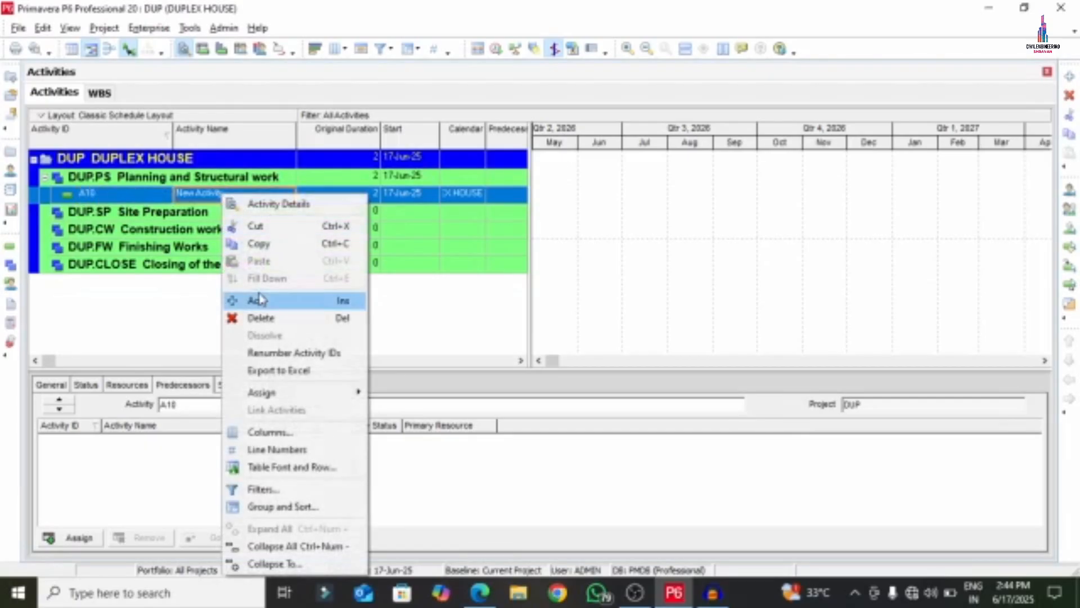
click(224, 298)
right_click(104, 219)
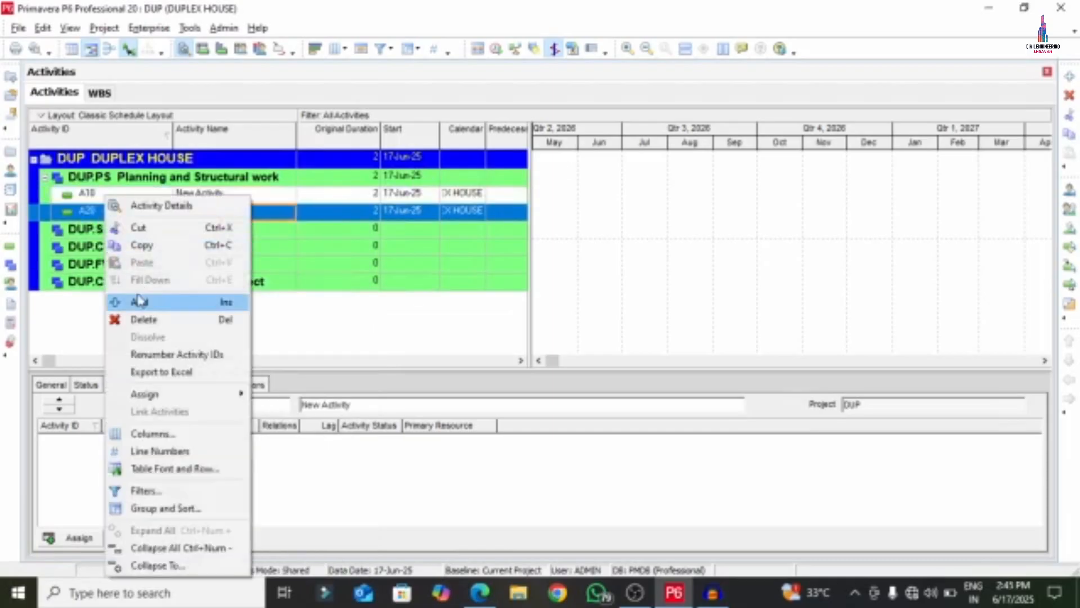
click(142, 297)
right_click(130, 218)
key(Escape)
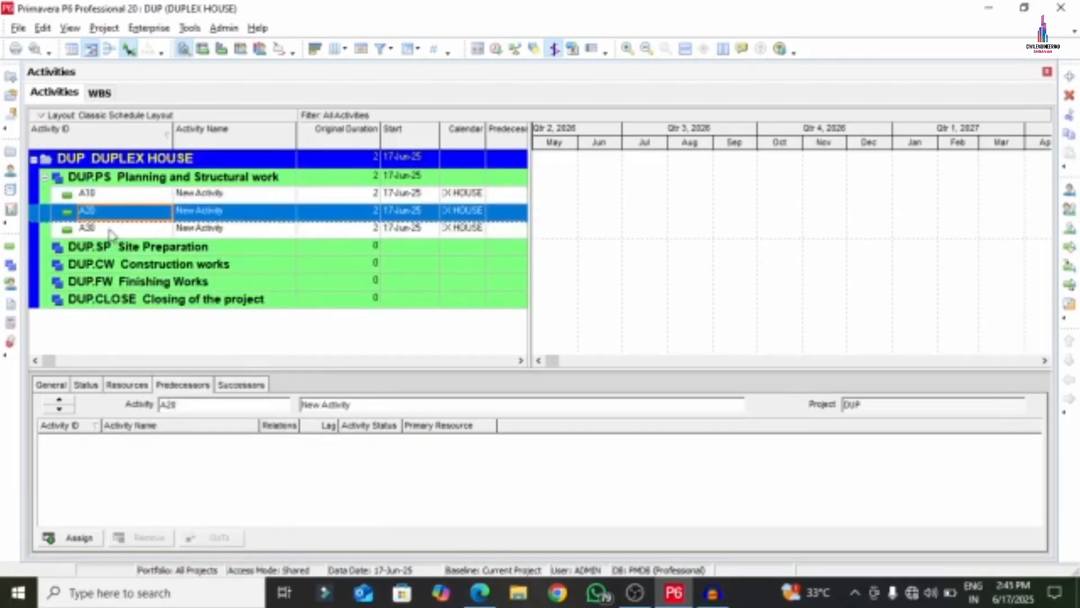
click(110, 234)
right_click(111, 234)
click(138, 303)
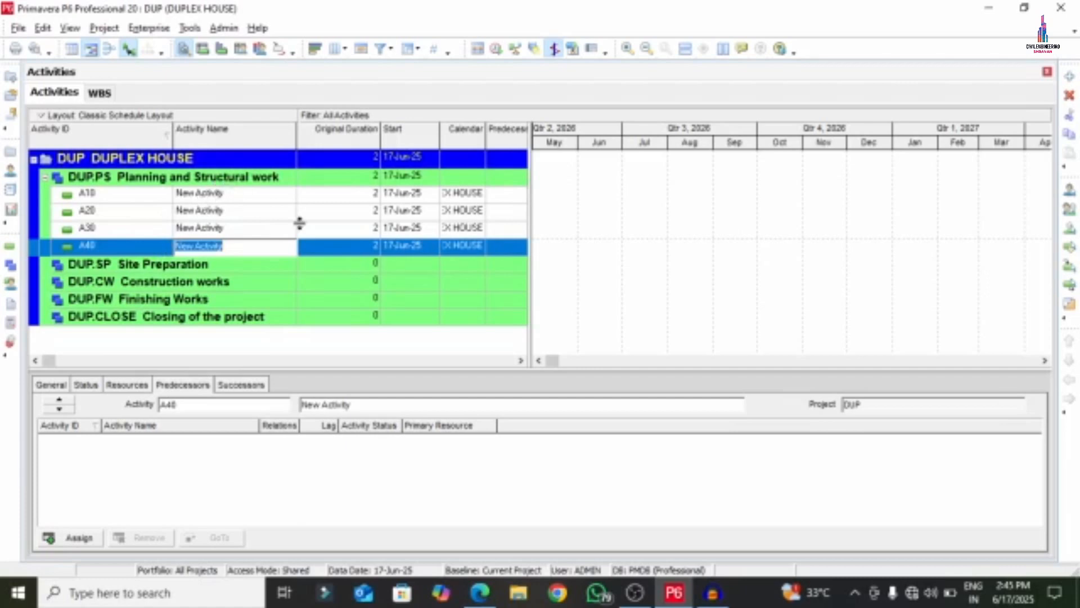
Step: Replace the name of activity A10 with the copied text StartProject
click(259, 195)
click(259, 194)
right_click(257, 195)
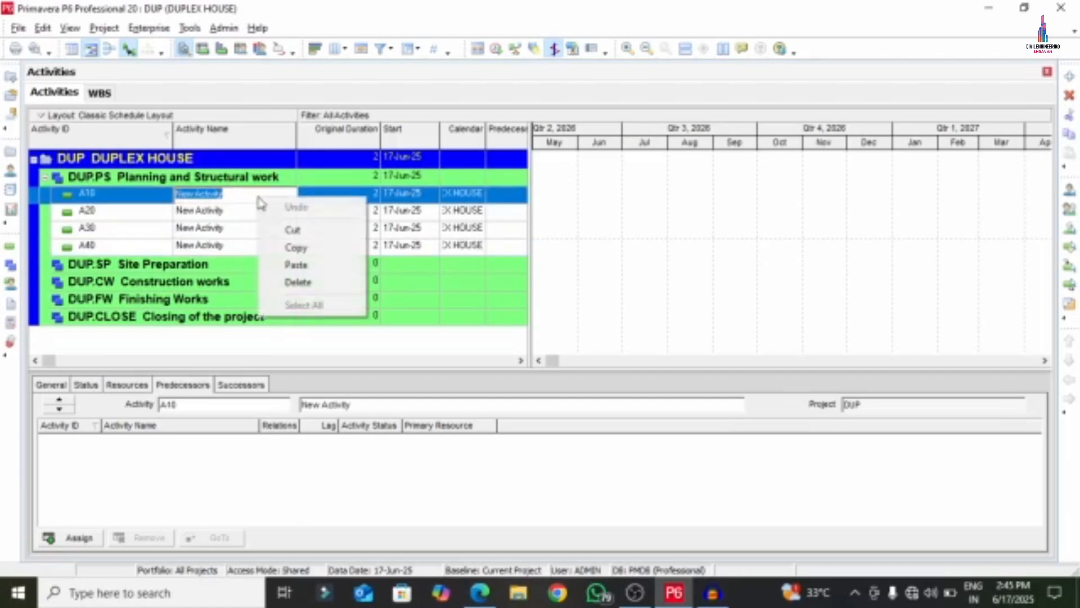
click(297, 265)
Step: Copy PlanningWork from DUPLEX.pdf and paste it in Primavera P6 as the name of activity A20
click(231, 217)
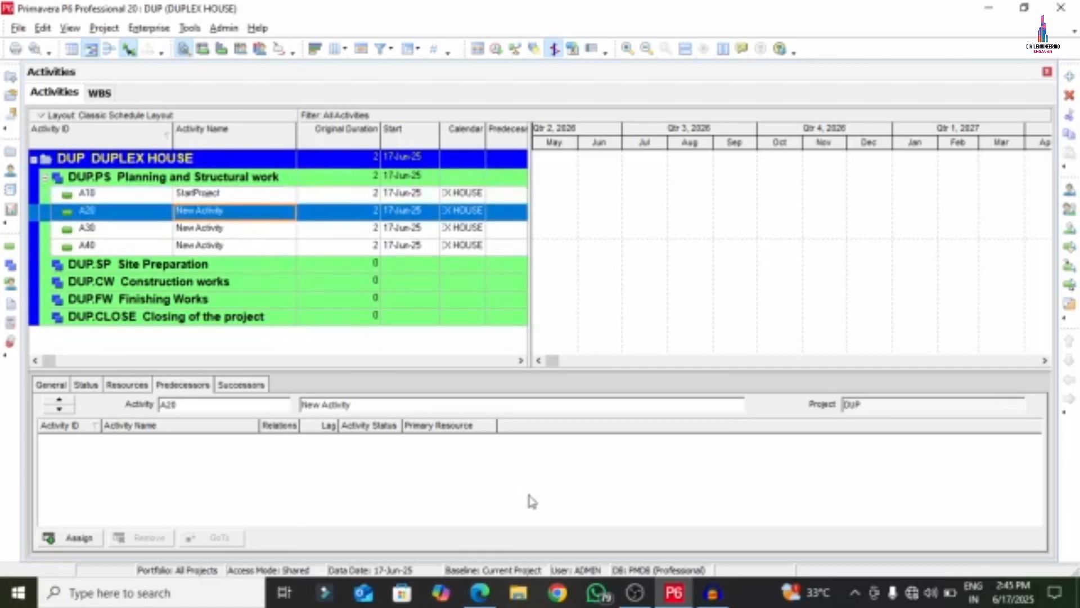
click(480, 592)
drag(324, 212, 444, 215)
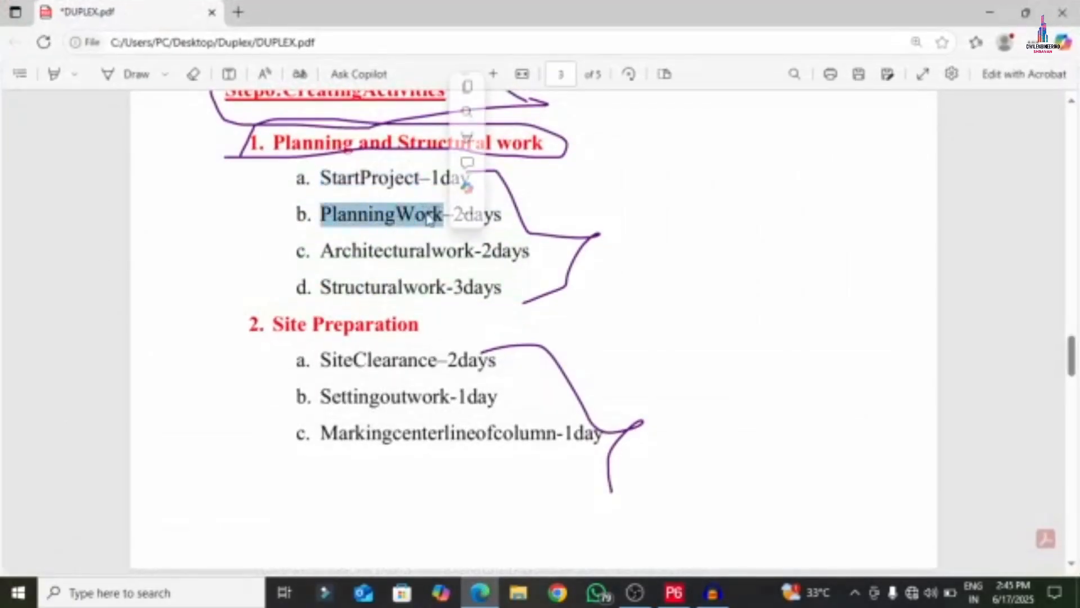
right_click(429, 215)
click(475, 283)
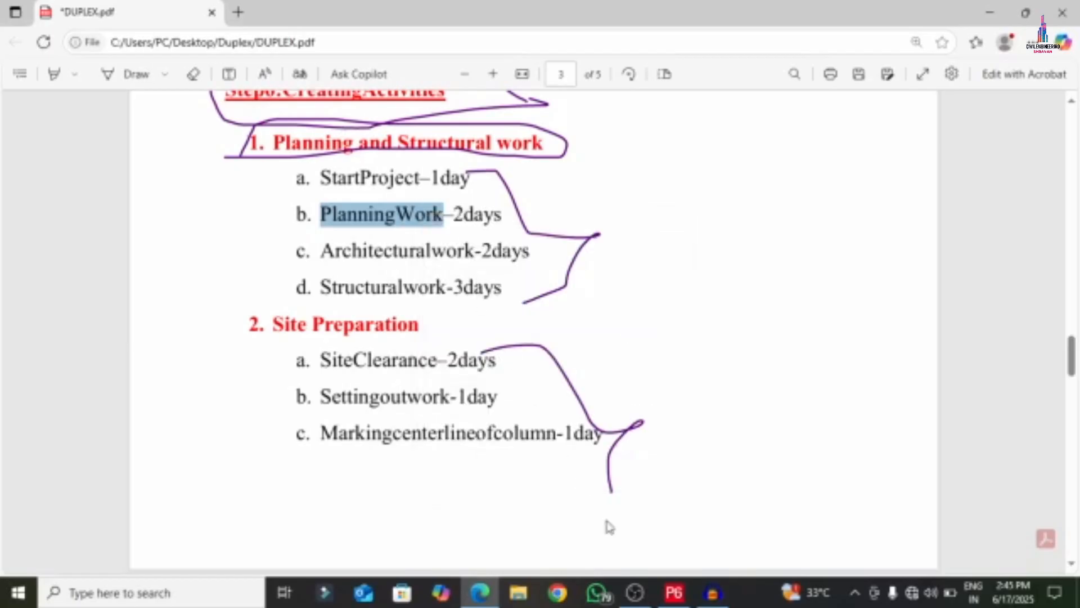
click(674, 592)
click(226, 217)
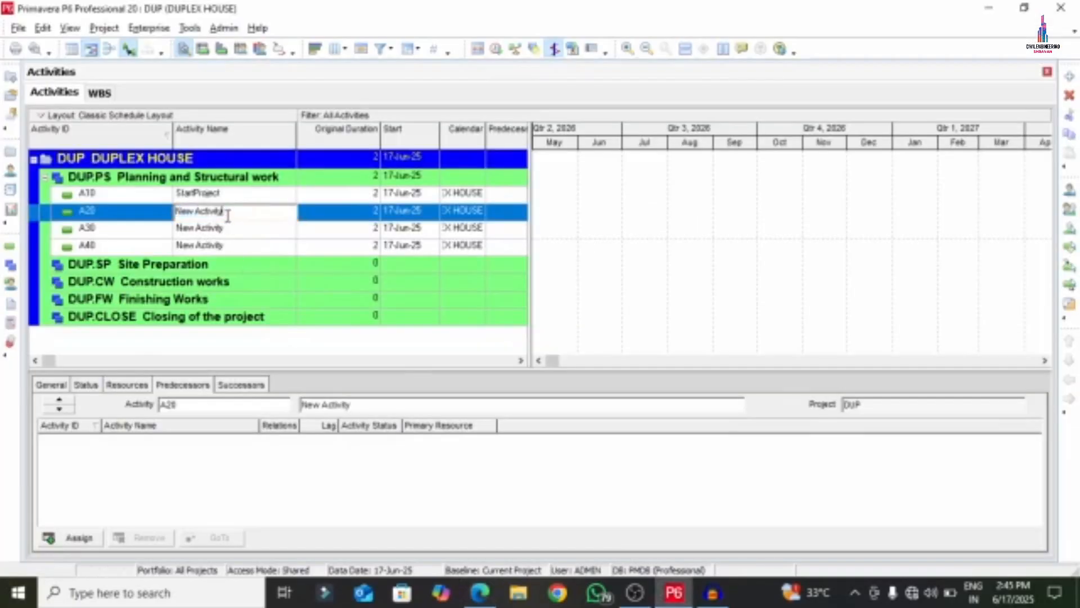
drag(227, 217, 139, 214)
right_click(225, 211)
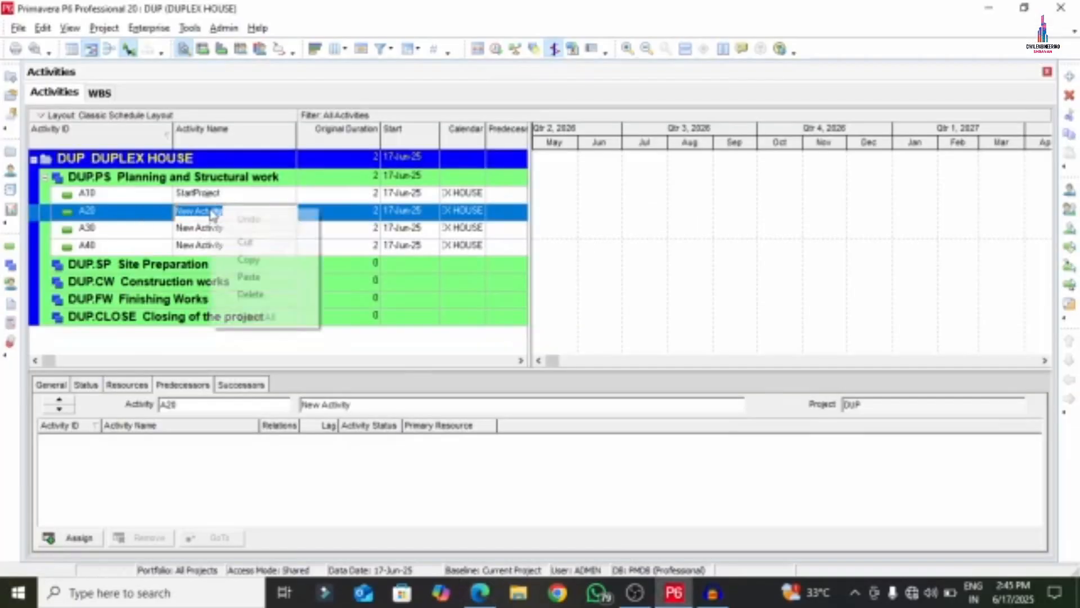
click(251, 275)
Step: Copy Architecturalwork from DUPLEX.pdf and paste it in Primavera P6 as the name of activity A30
click(209, 232)
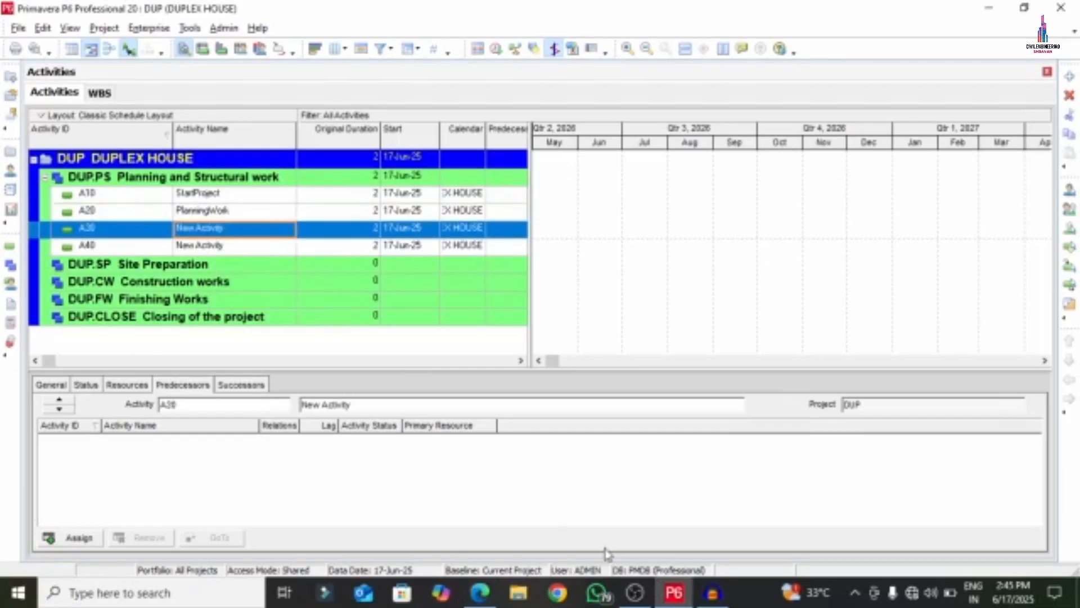
click(480, 593)
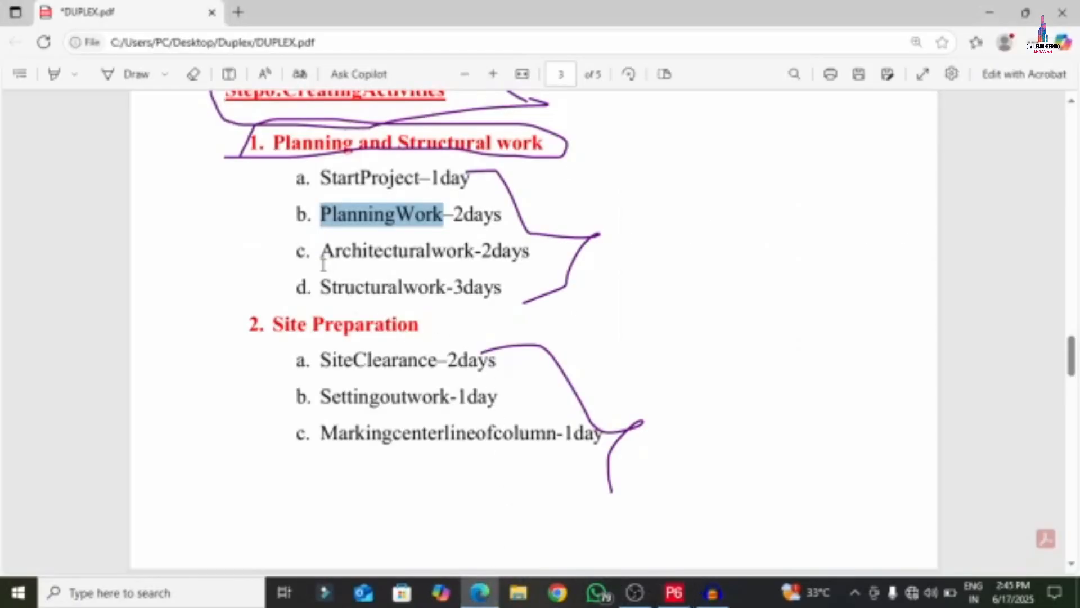
drag(322, 251, 480, 252)
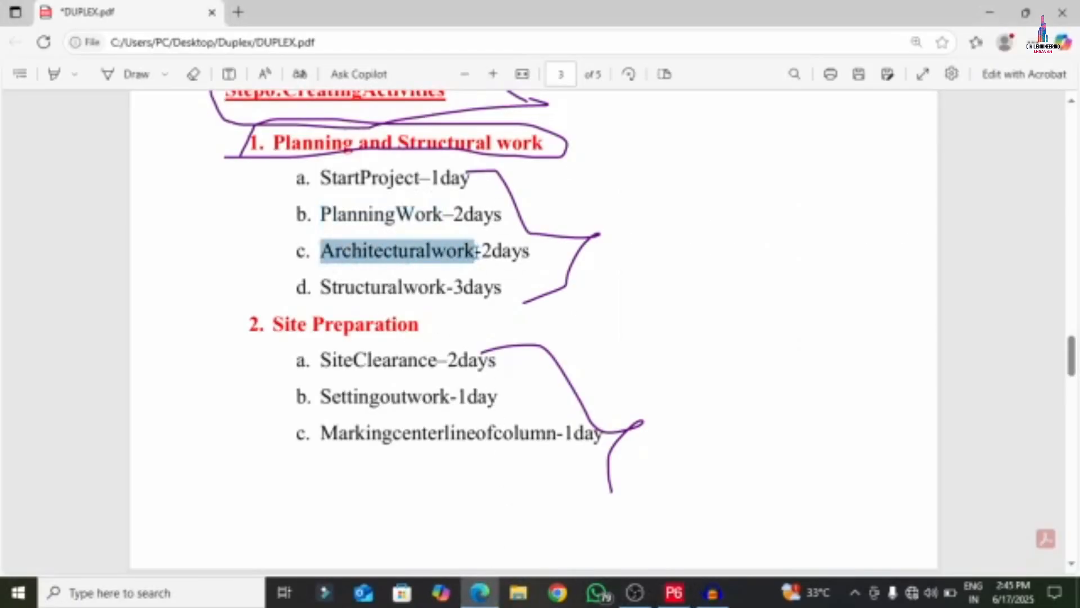
right_click(423, 250)
click(444, 315)
click(674, 592)
click(251, 232)
right_click(252, 233)
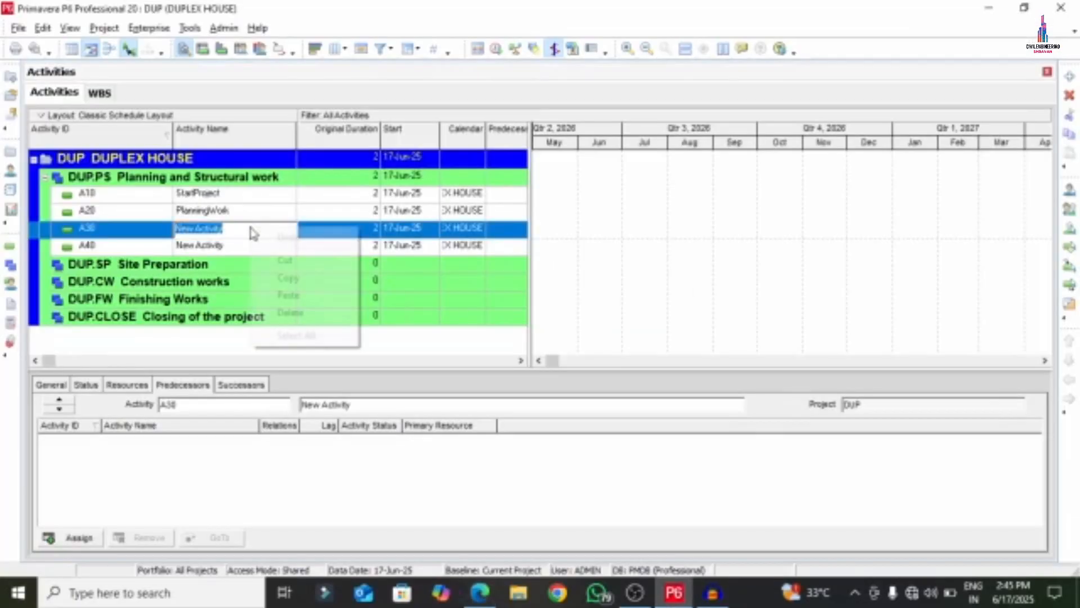
click(288, 295)
Step: Copy Structuralwork from DUPLEX.pdf and paste it in Primavera P6 as the name of activity A40
click(242, 247)
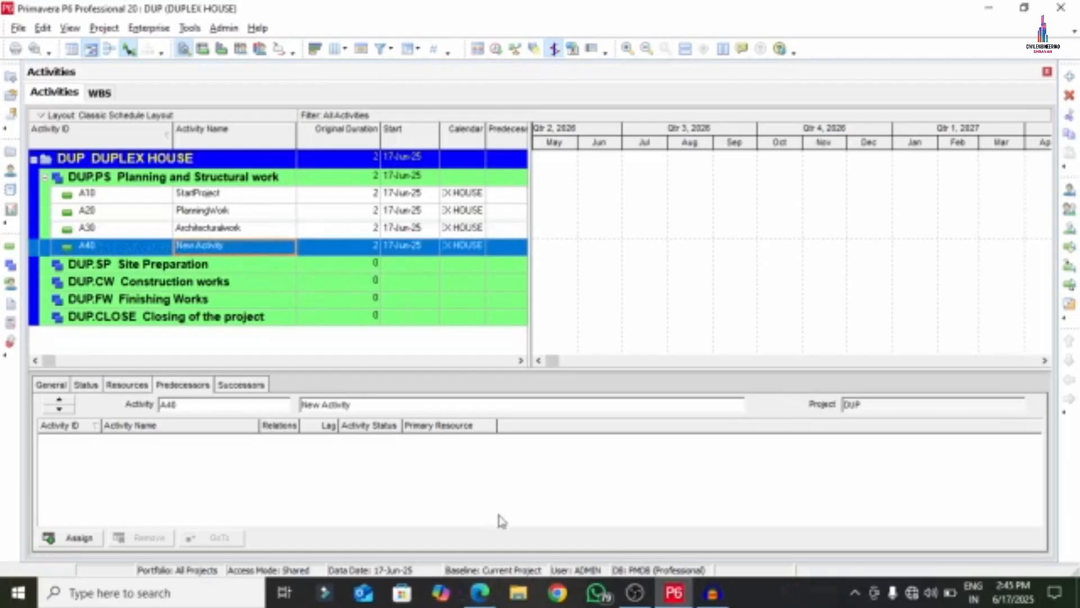
click(480, 593)
drag(323, 286, 448, 287)
right_click(396, 289)
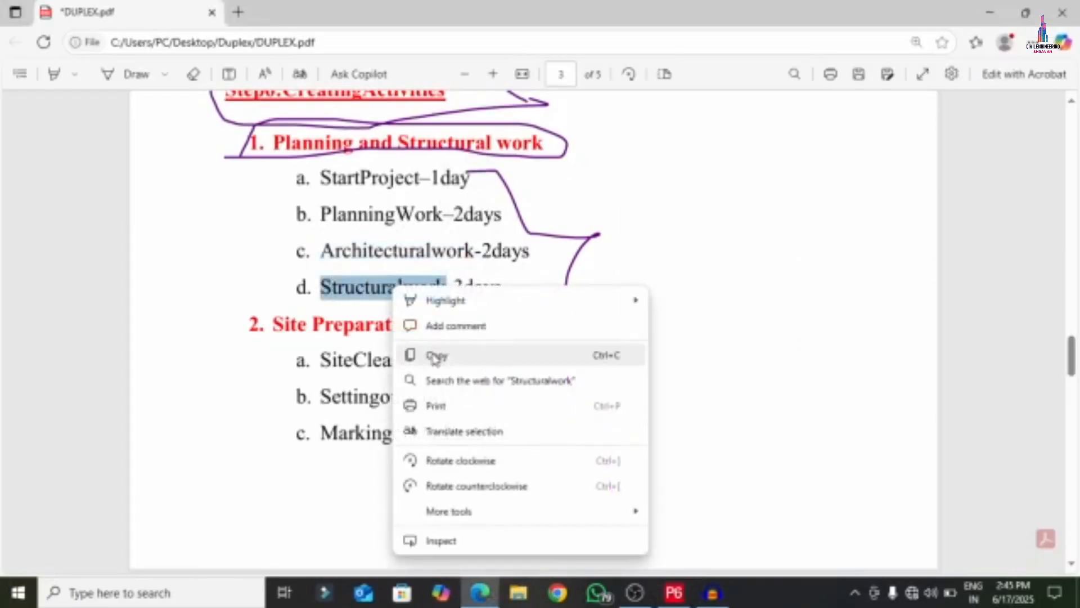
click(437, 355)
click(675, 593)
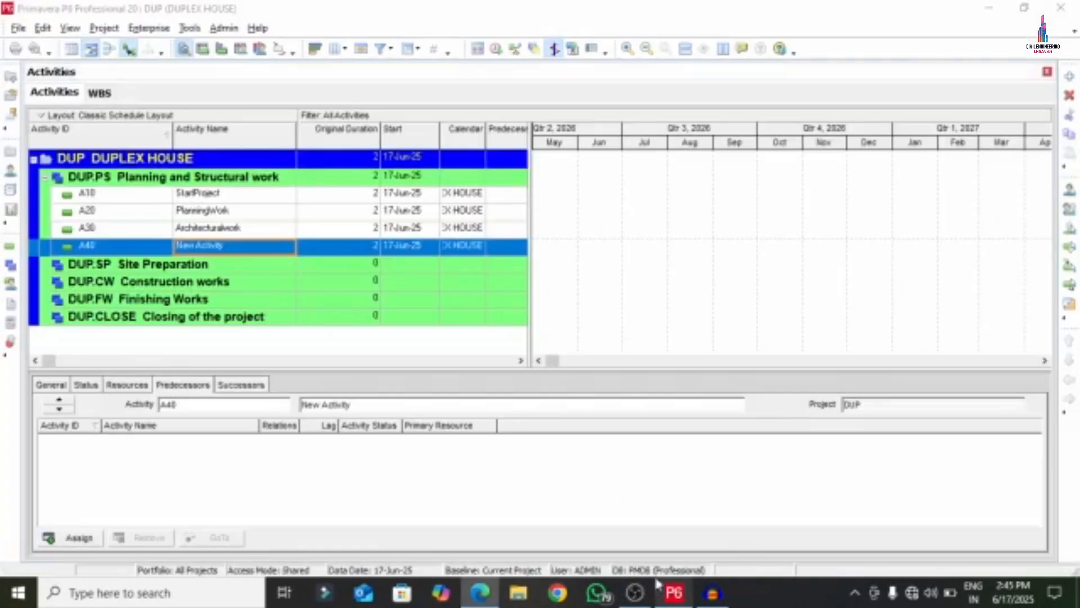
click(233, 248)
right_click(231, 243)
click(264, 316)
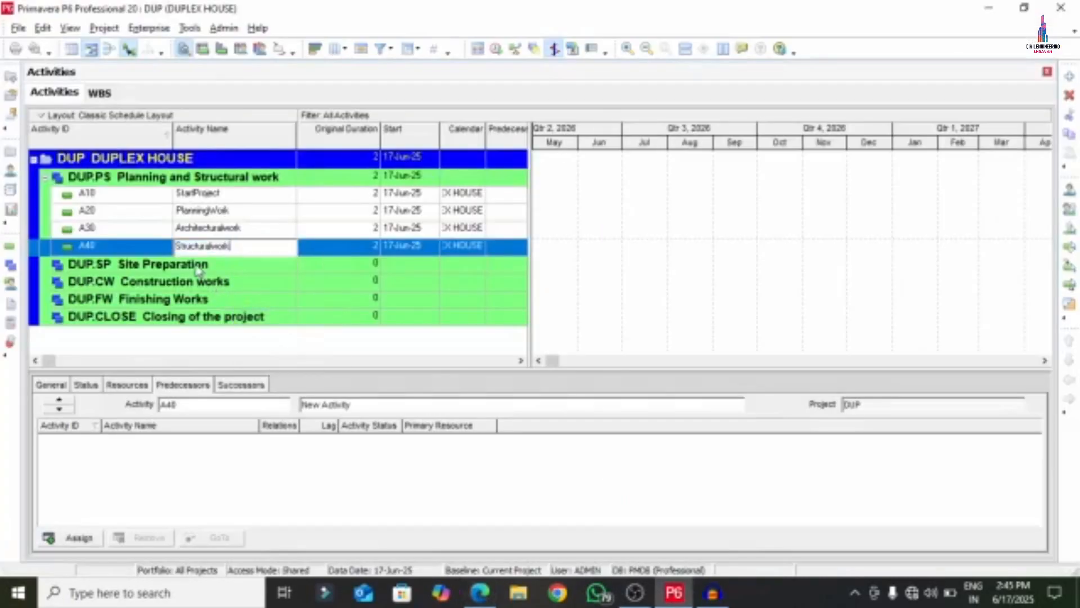
Step: Check the Site Preparation activities in DUPLEX.pdf and add a first activity with ID A100 under Site Preparation in Primavera P6
click(198, 269)
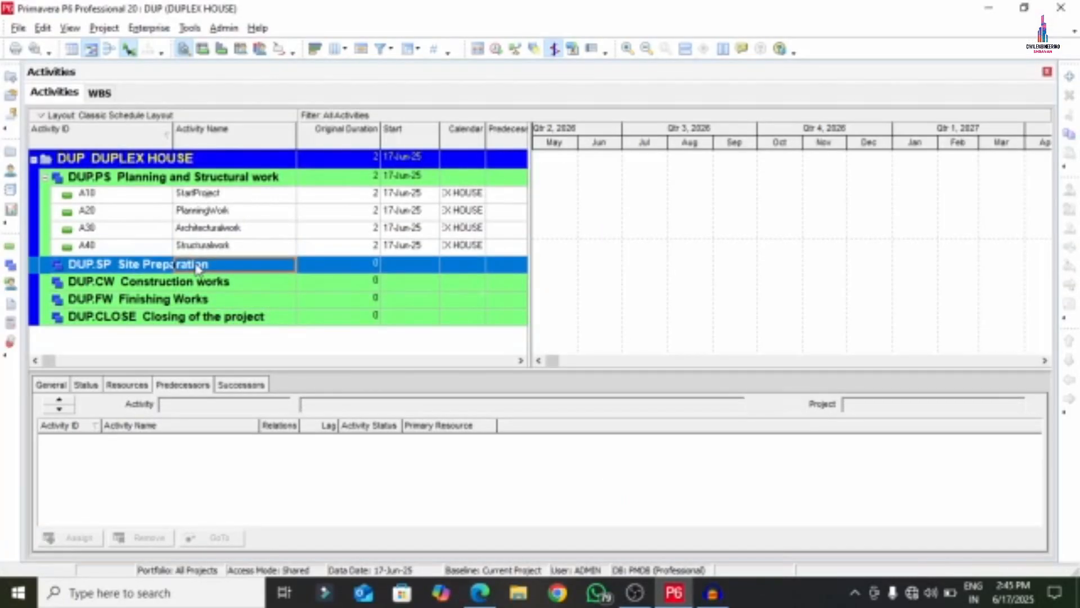
click(480, 593)
scroll(359, 360, down, 3)
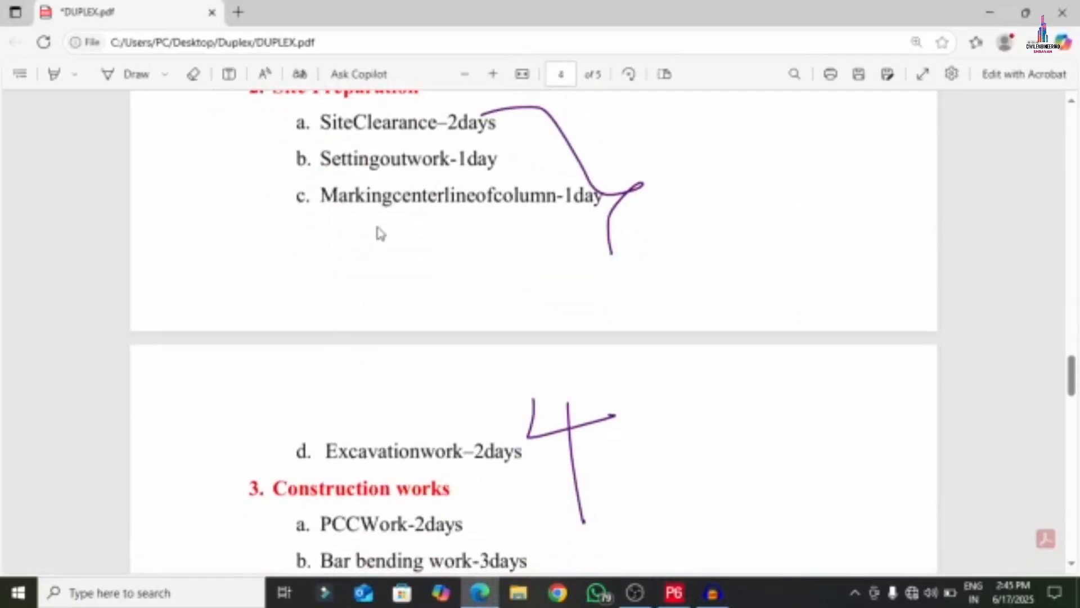
click(674, 593)
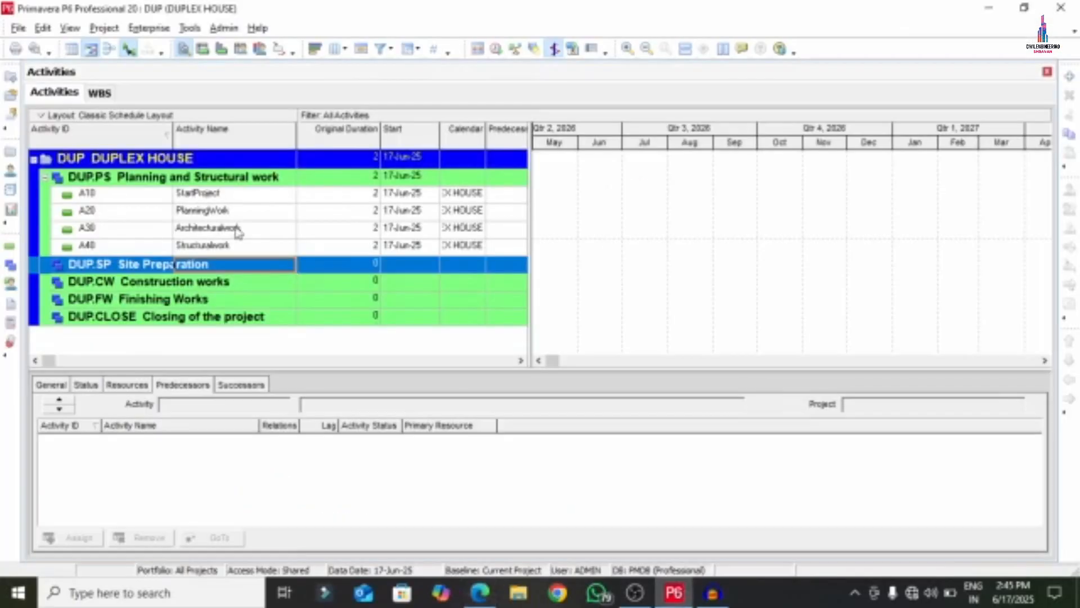
right_click(165, 269)
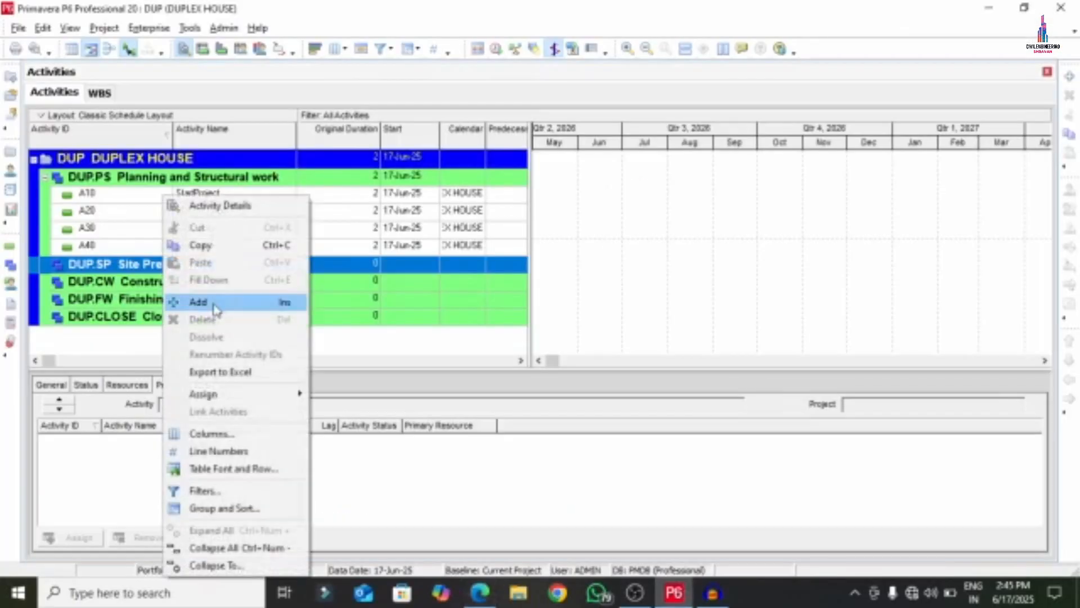
click(213, 308)
click(123, 284)
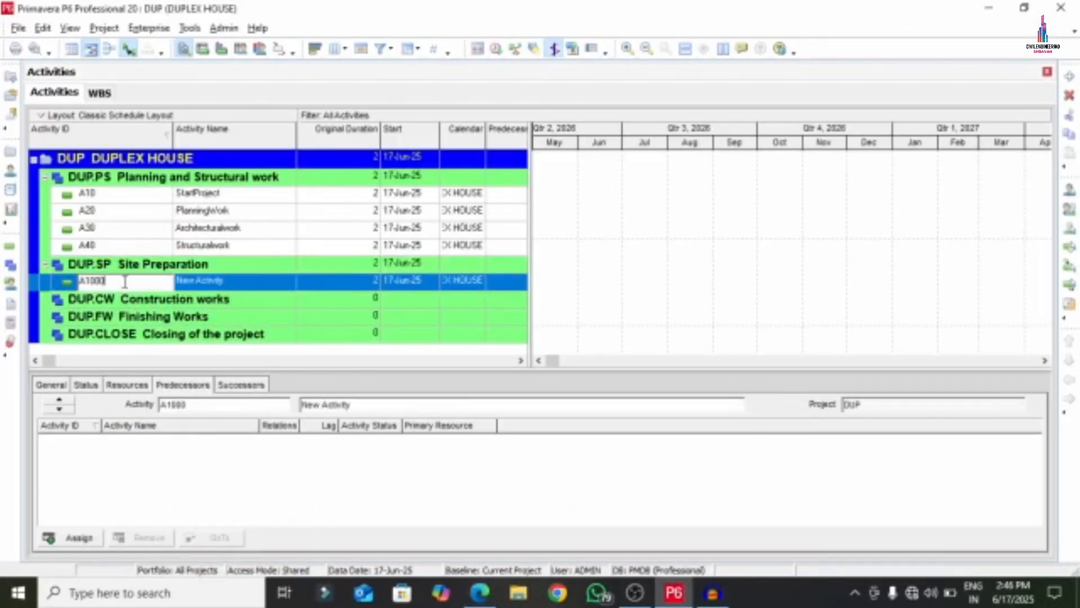
Step: Add three more activities below A100 under Site Preparation
right_click(187, 290)
click(216, 302)
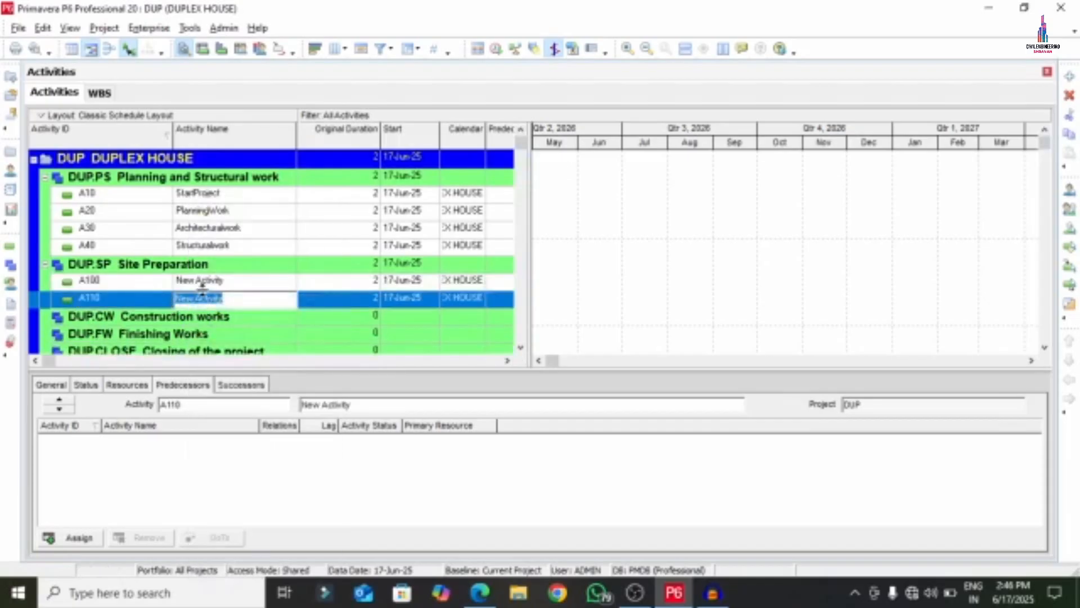
right_click(128, 303)
click(128, 302)
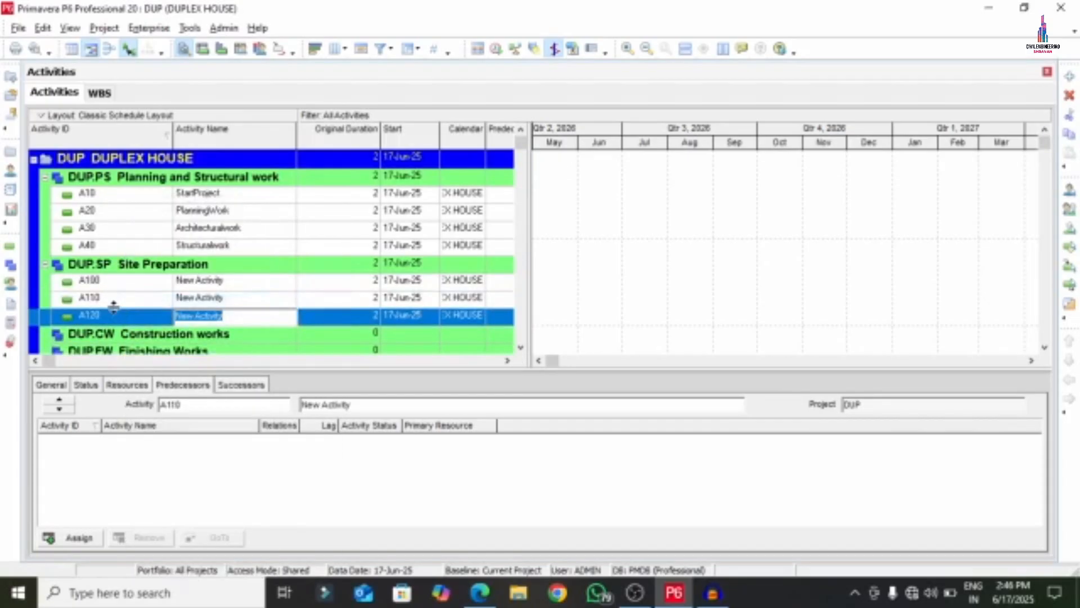
right_click(113, 307)
key(Escape)
right_click(113, 307)
mouse_move(114, 311)
mouse_down()
mouse_move(135, 302)
mouse_move(123, 295)
mouse_up()
Step: Copy SiteClearance from DUPLEX.pdf and paste it in Primavera P6 as the name of activity A100
click(124, 281)
click(480, 592)
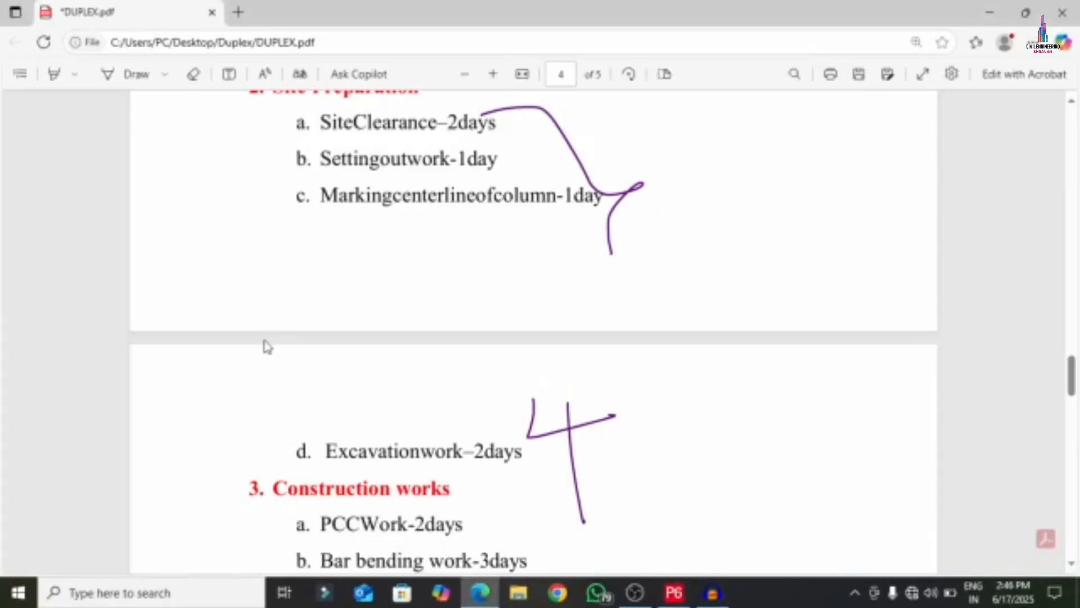
scroll(315, 388, up, 3)
drag(321, 281, 438, 281)
right_click(394, 281)
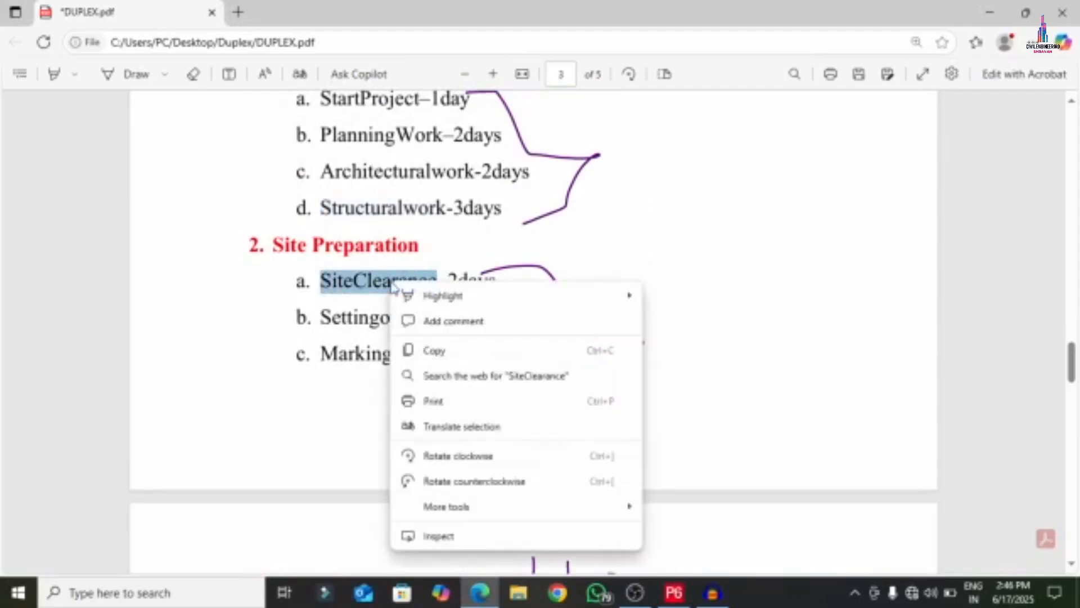
click(431, 353)
click(674, 592)
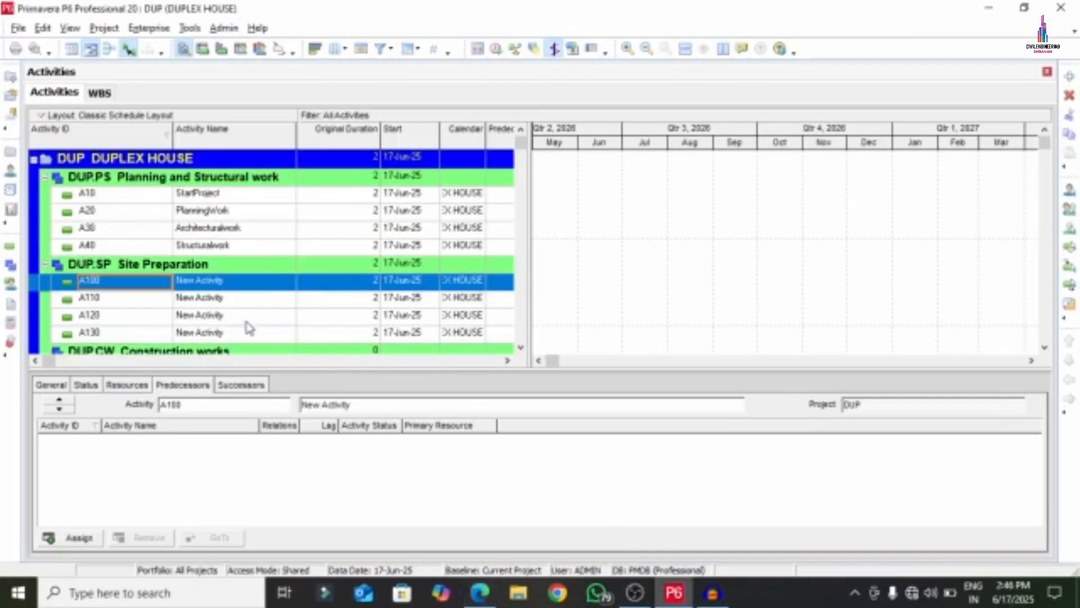
click(246, 283)
right_click(248, 283)
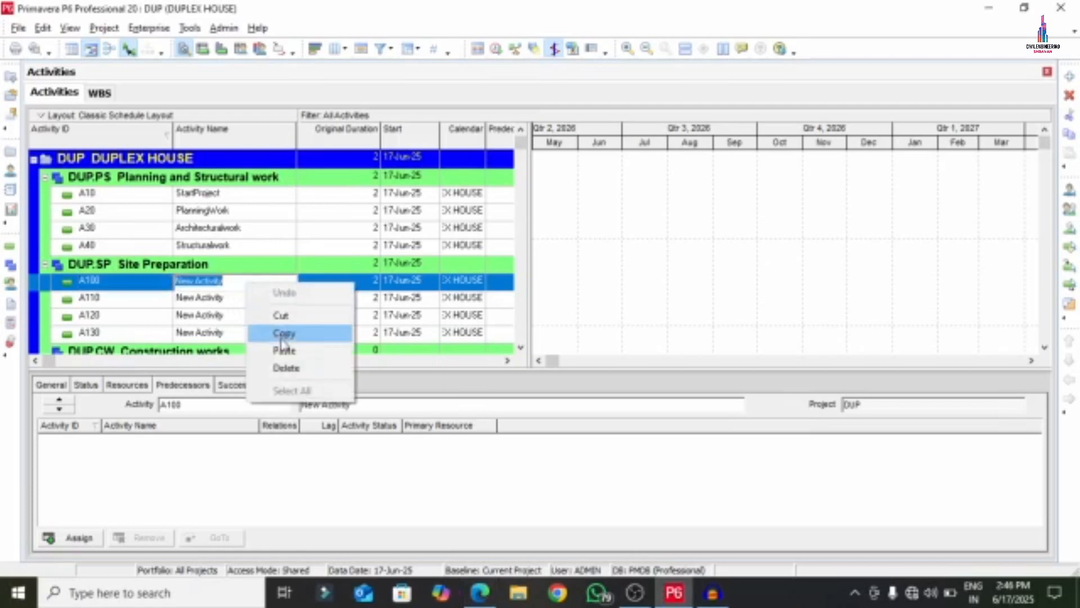
click(276, 350)
Step: Copy Settingoutwork from DUPLEX.pdf and paste it in Primavera P6 as the name of activity A110
click(234, 303)
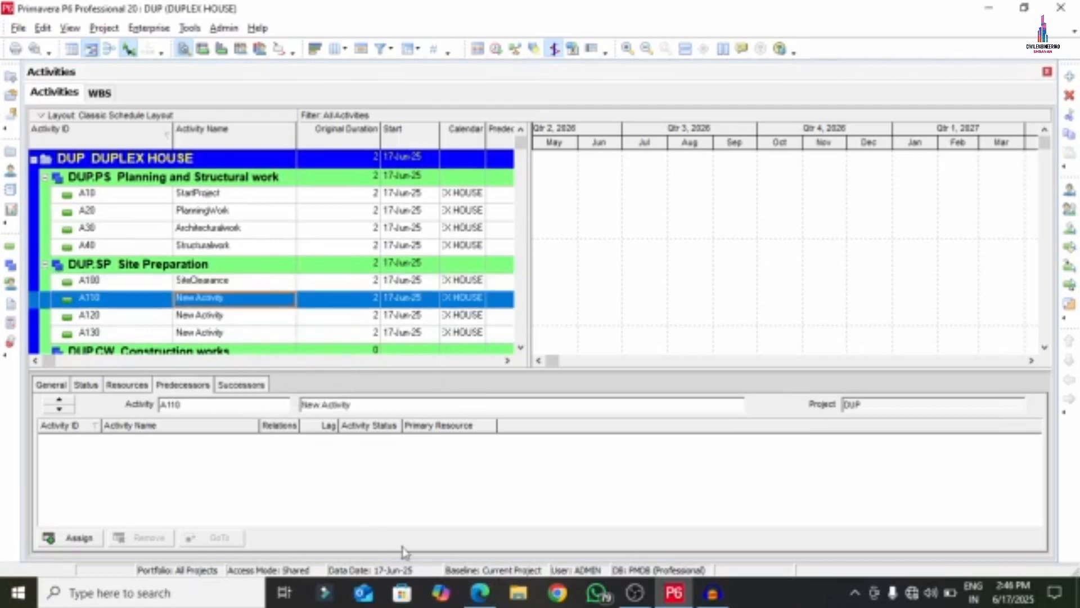
click(480, 592)
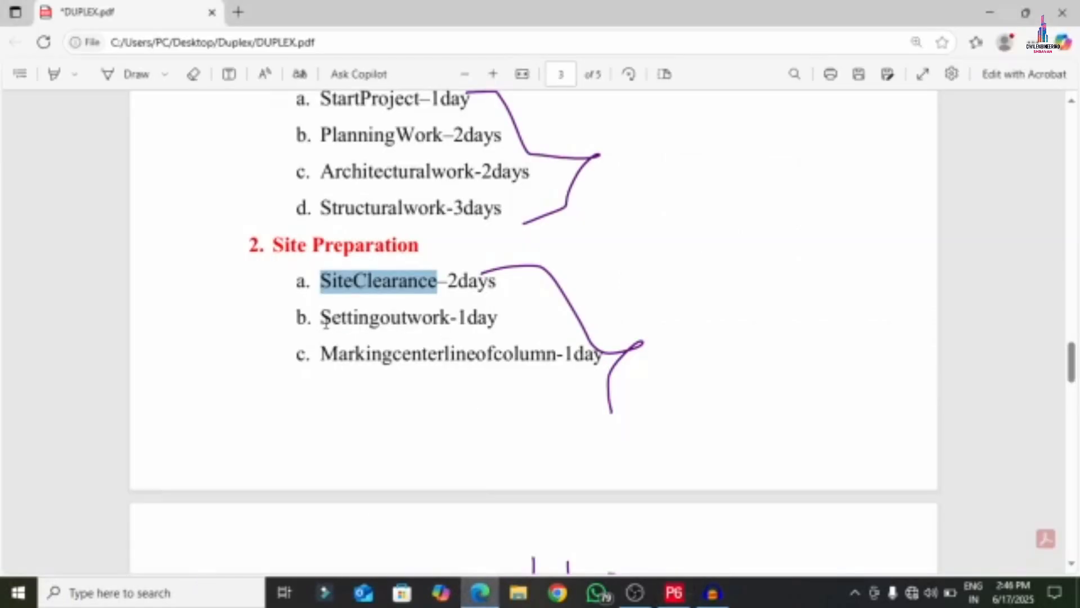
drag(323, 318, 445, 319)
right_click(425, 315)
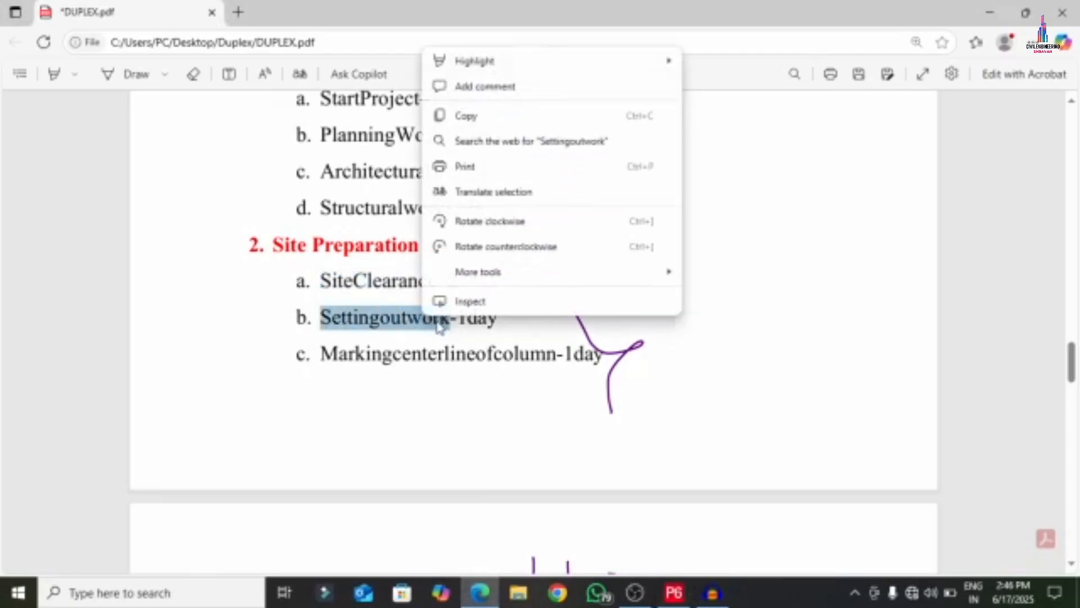
click(456, 113)
click(669, 597)
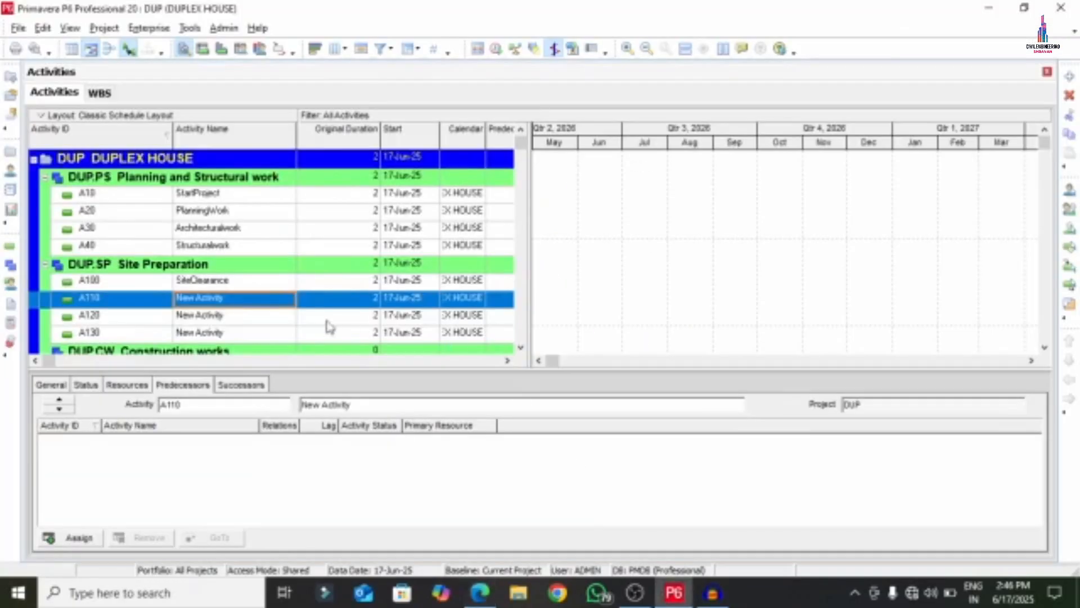
right_click(243, 301)
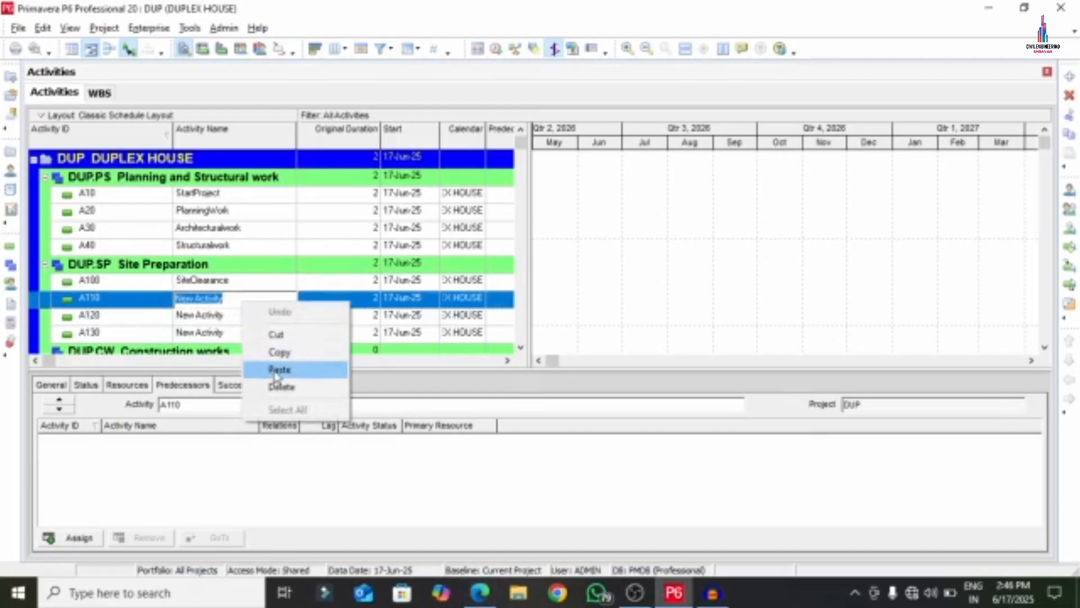
click(278, 367)
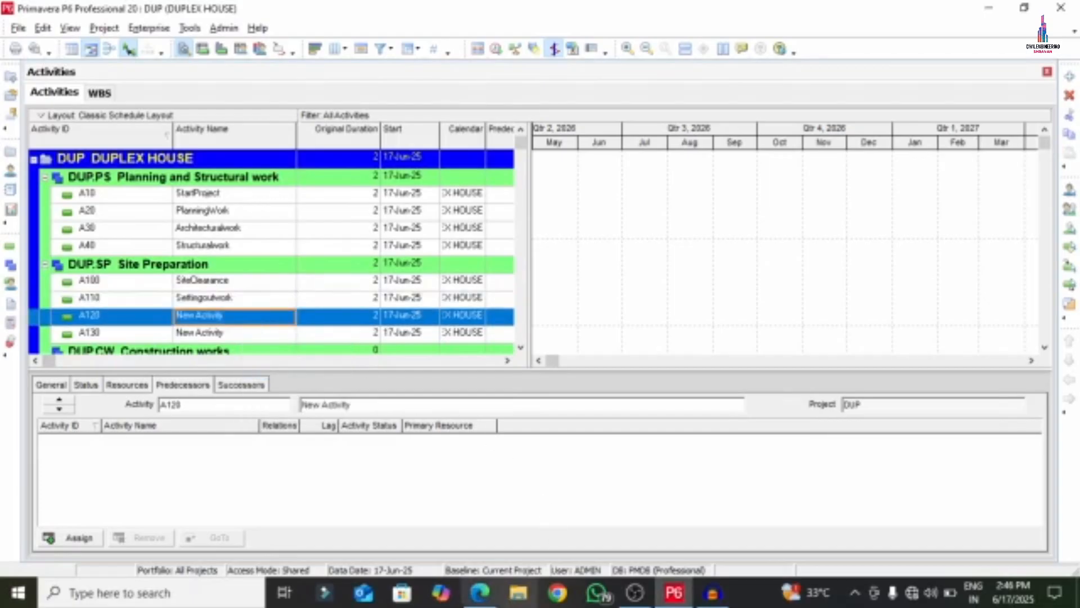
Step: Copy Markingcenterlineofcolumn from DUPLEX.pdf and paste it in Primavera P6 as the name of activity A120
click(480, 592)
drag(320, 354, 557, 360)
right_click(486, 356)
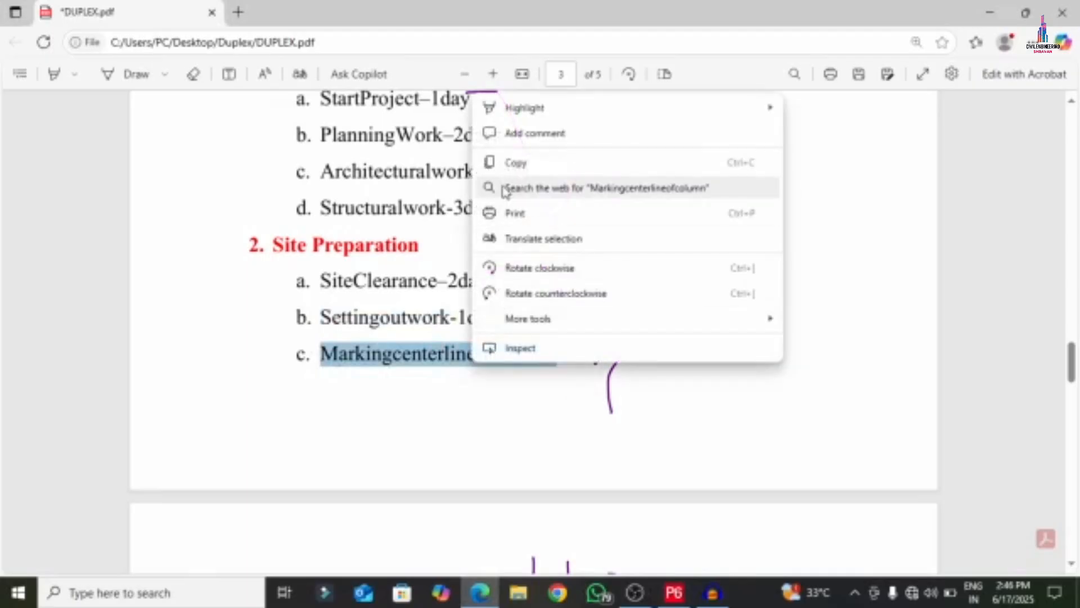
click(495, 159)
click(674, 593)
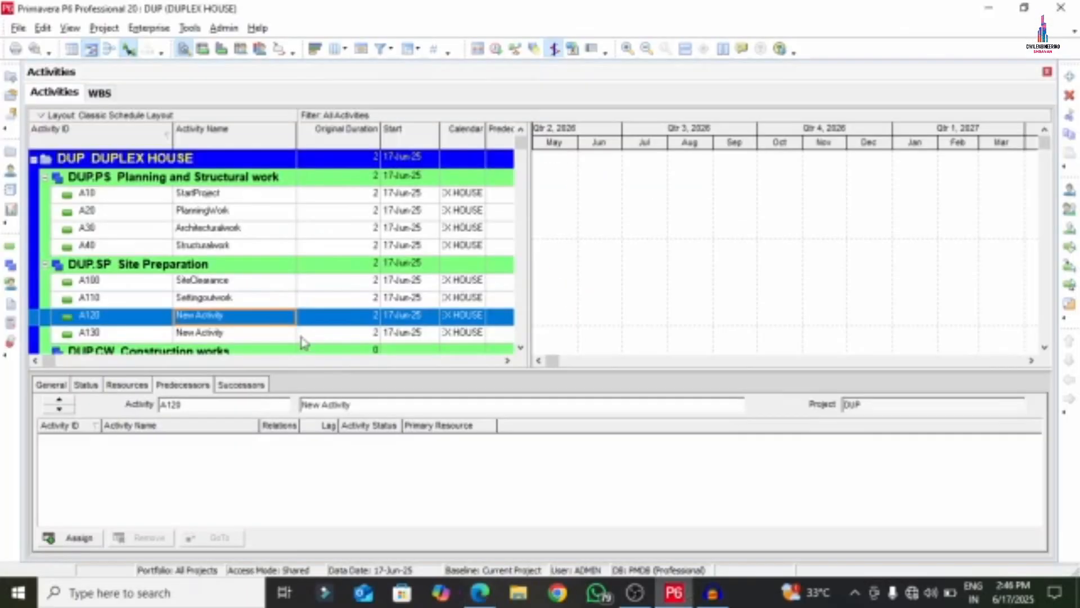
right_click(251, 324)
click(283, 387)
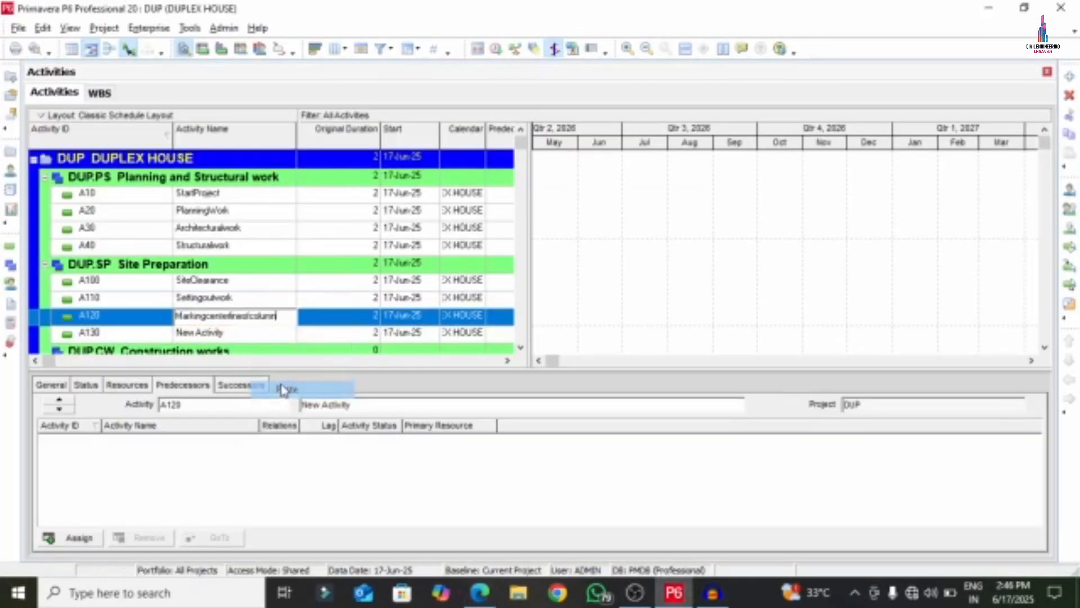
Step: Copy Excavationwork from DUPLEX.pdf and paste it in Primavera P6 as the name of activity A130
click(216, 336)
click(479, 593)
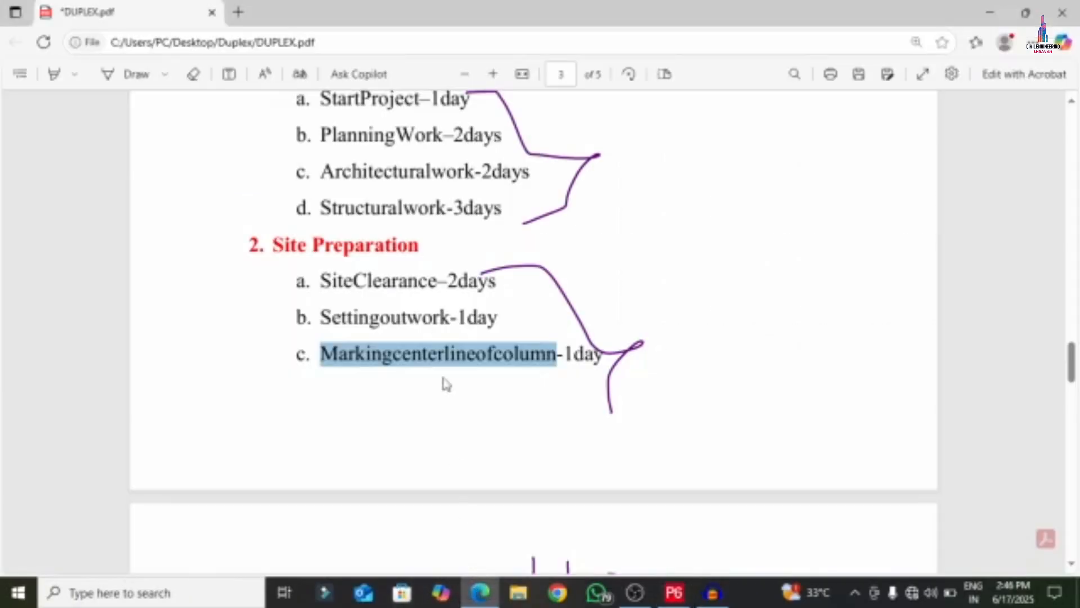
scroll(388, 320, down, 5)
drag(322, 292, 463, 292)
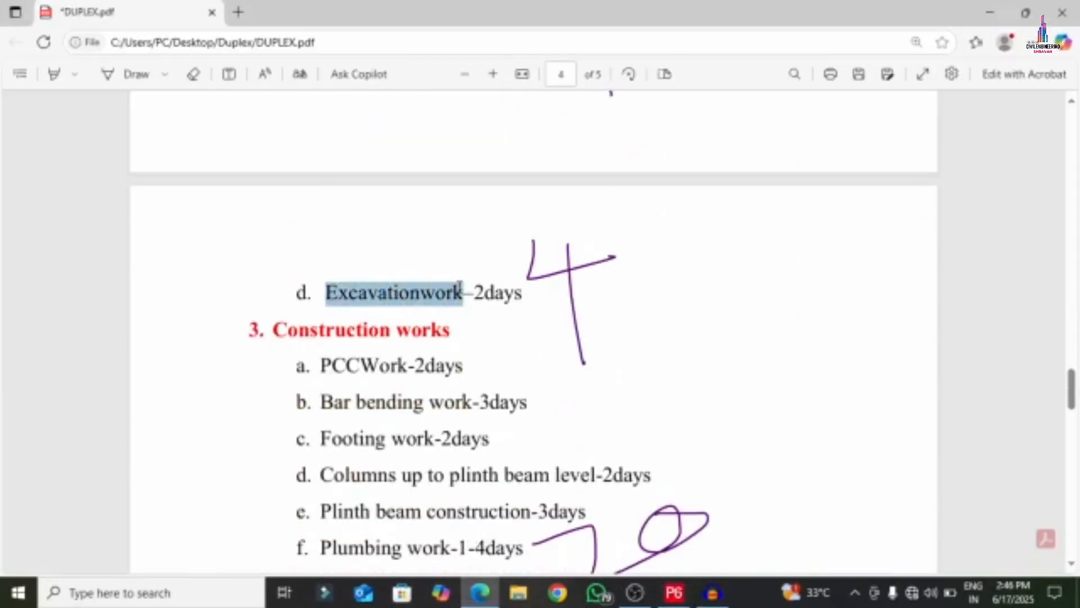
right_click(419, 292)
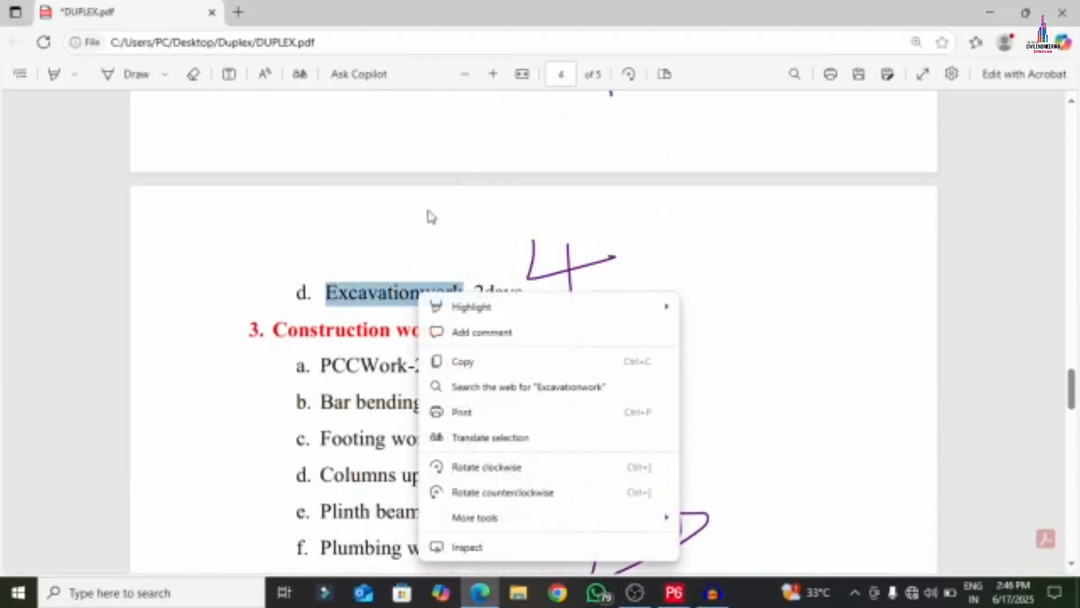
click(461, 362)
click(674, 592)
click(244, 334)
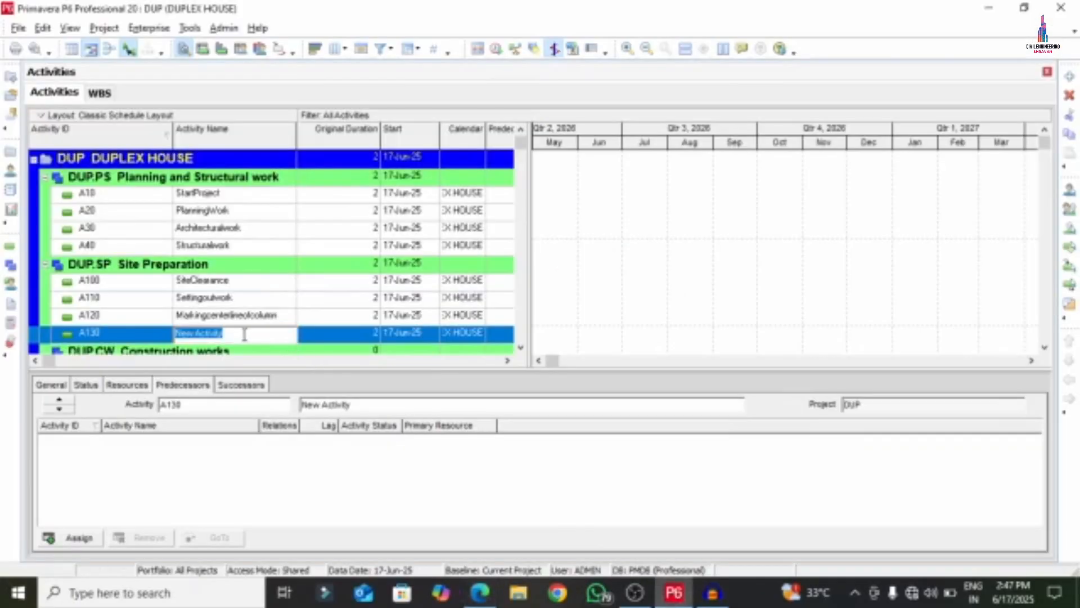
right_click(245, 335)
click(260, 403)
click(218, 324)
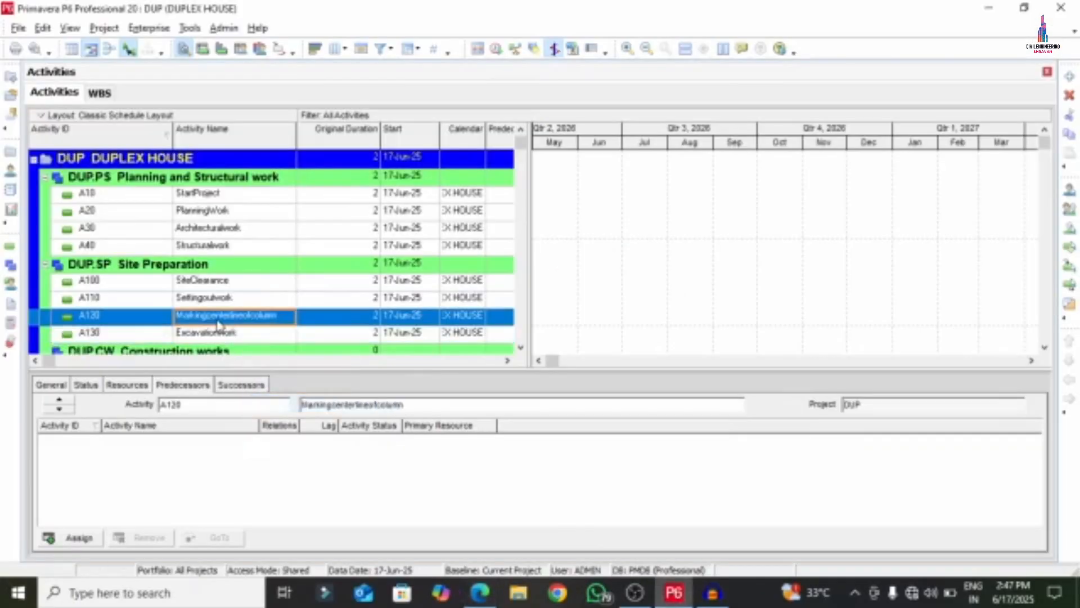
Step: Check the Construction works activities in DUPLEX.pdf and add a first activity with ID A200 under Construction works in Primavera P6
scroll(228, 285, down, 1)
click(216, 299)
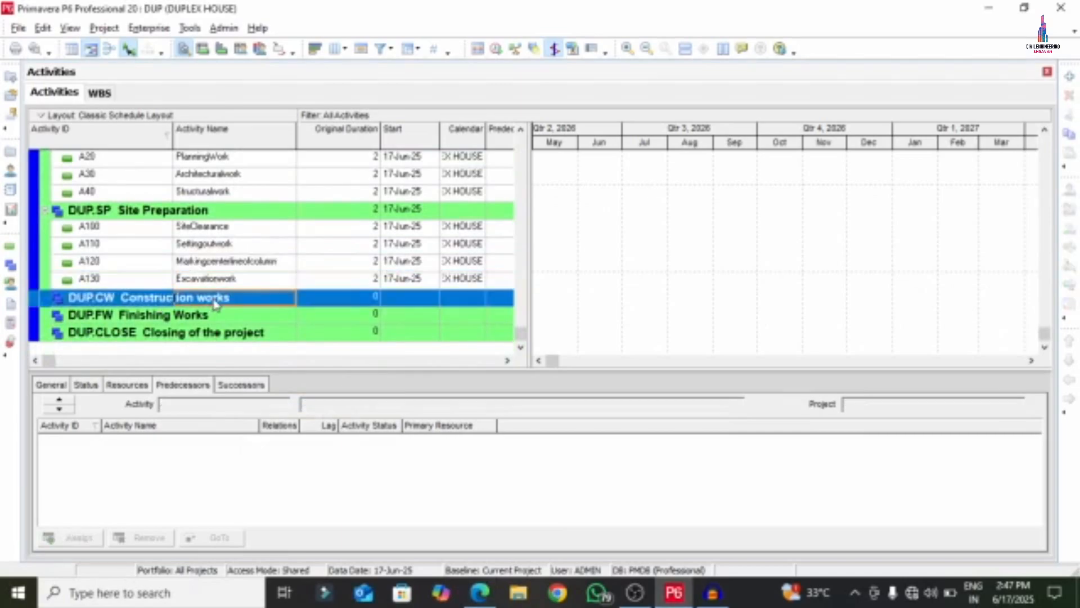
click(480, 592)
scroll(363, 346, down, 10)
scroll(366, 347, up, 10)
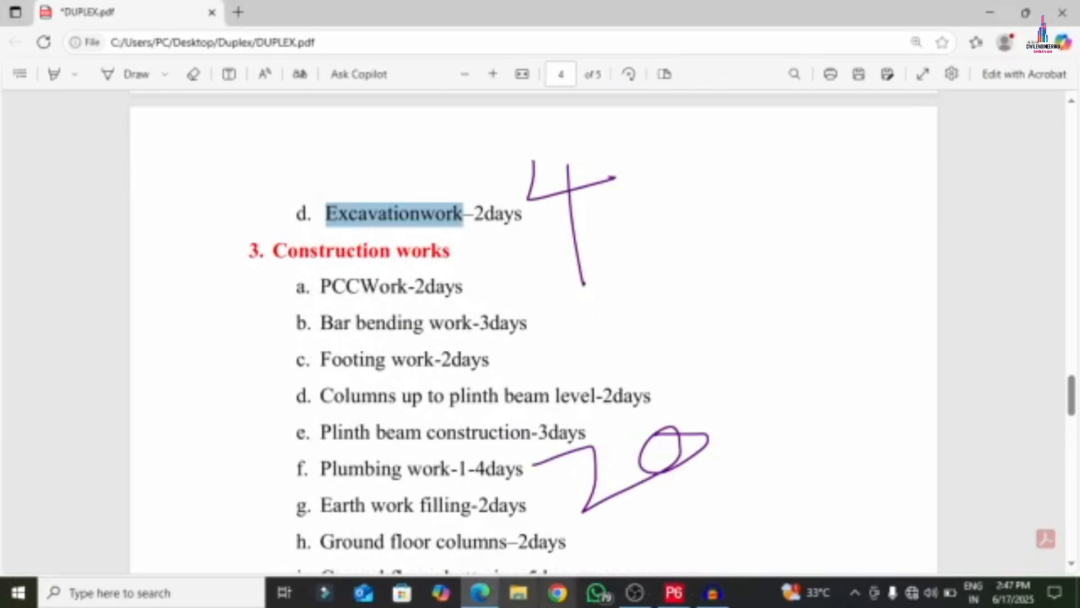
click(674, 594)
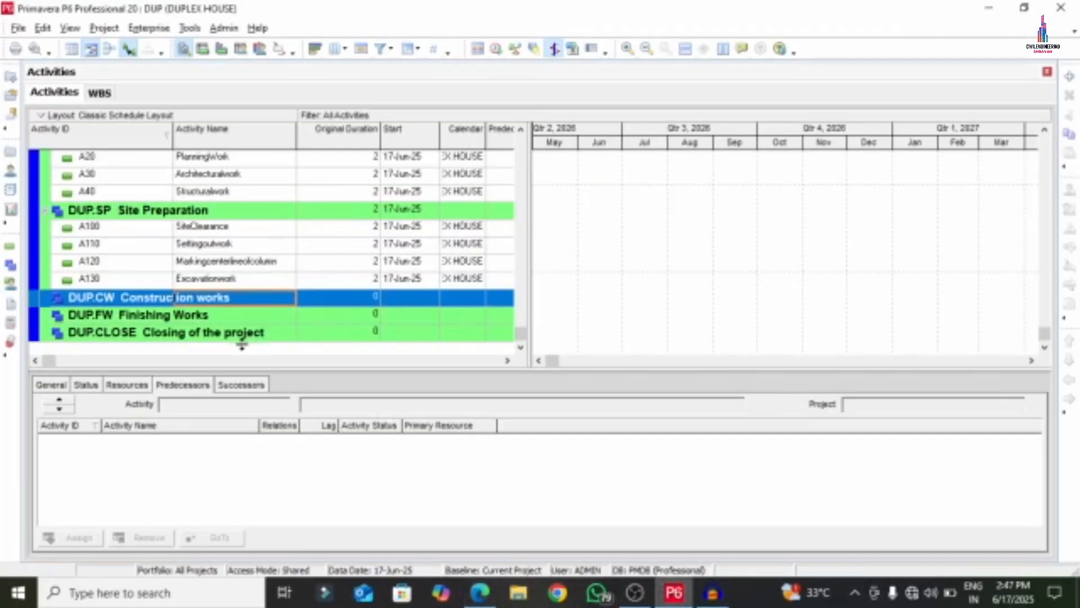
right_click(209, 301)
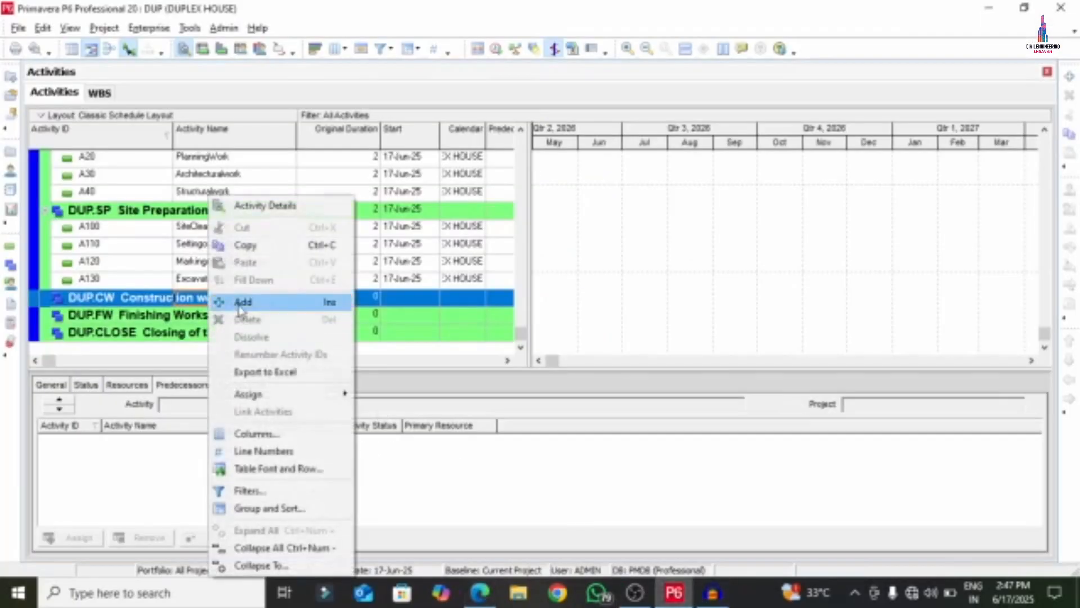
click(241, 304)
click(118, 314)
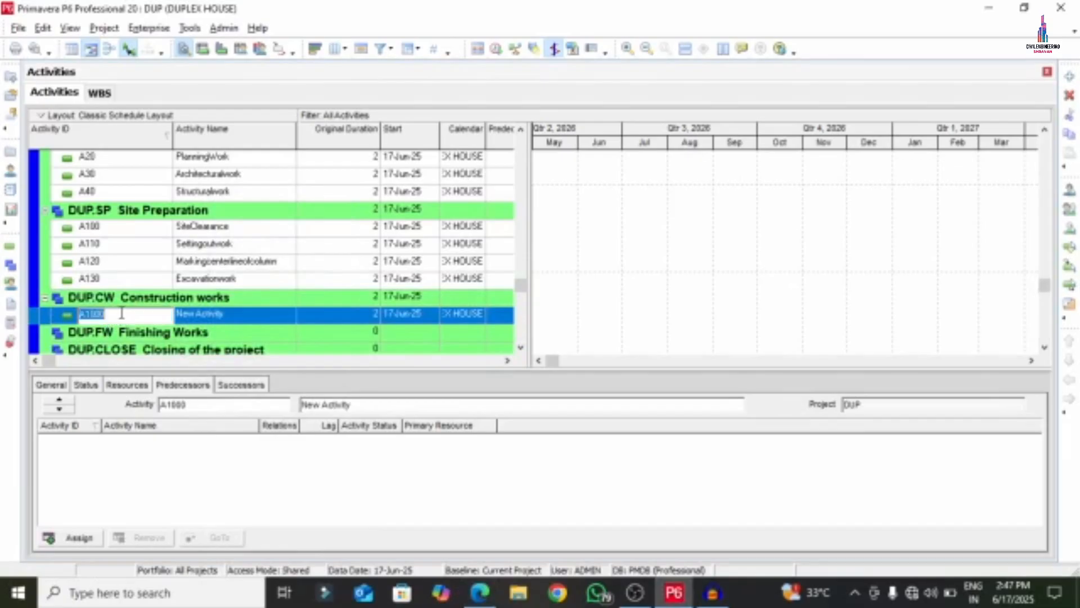
click(121, 314)
text(A200)
Step: Add nineteen more activities under Construction works, with IDs from A210 to A390 in increments of 10
right_click(220, 318)
click(239, 299)
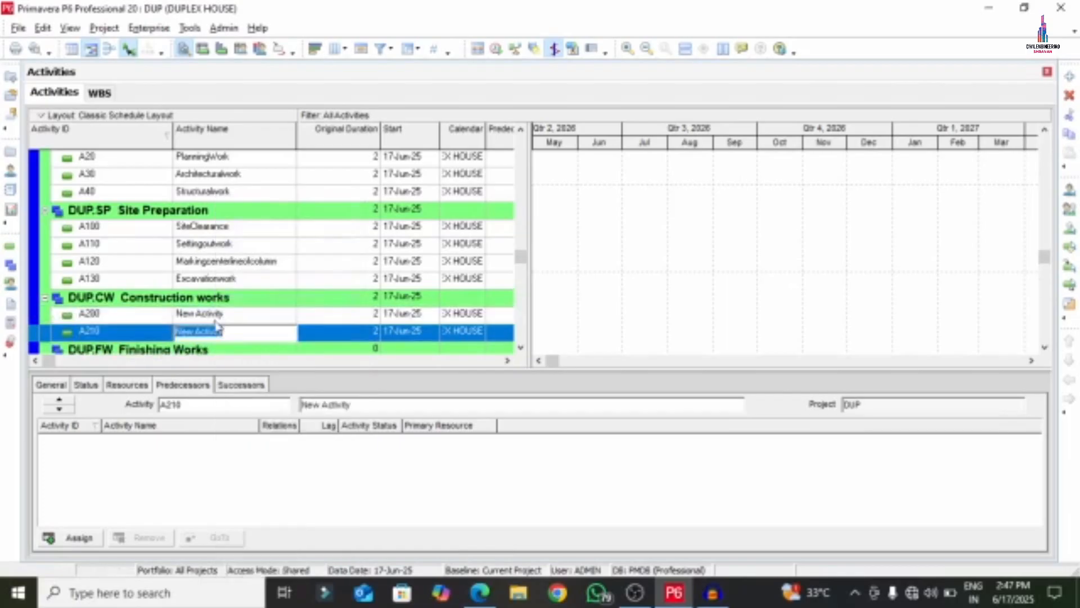
right_click(144, 341)
click(168, 300)
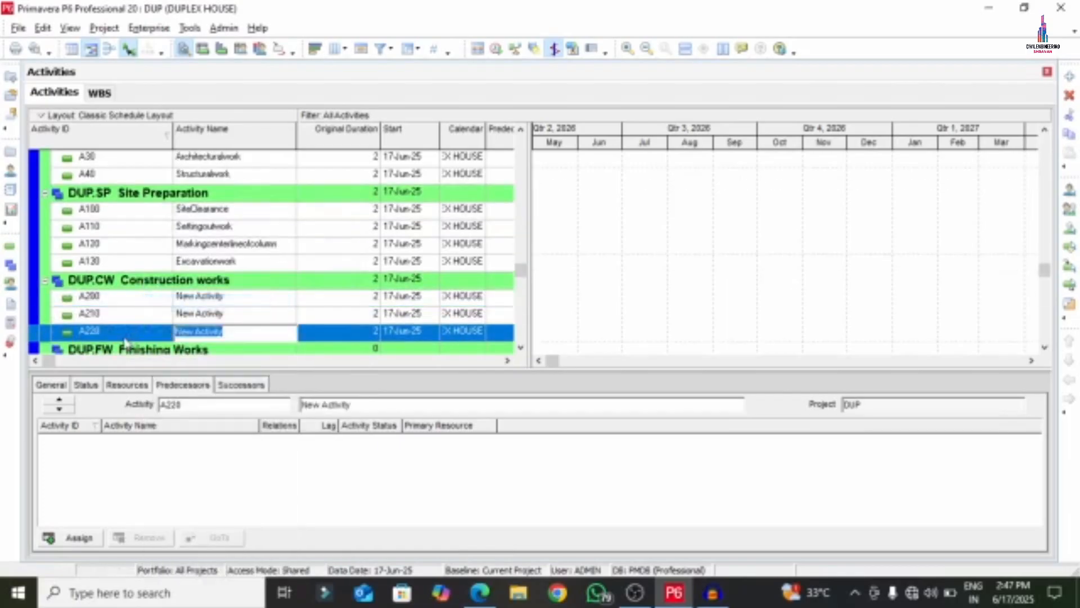
right_click(126, 337)
click(133, 301)
right_click(129, 332)
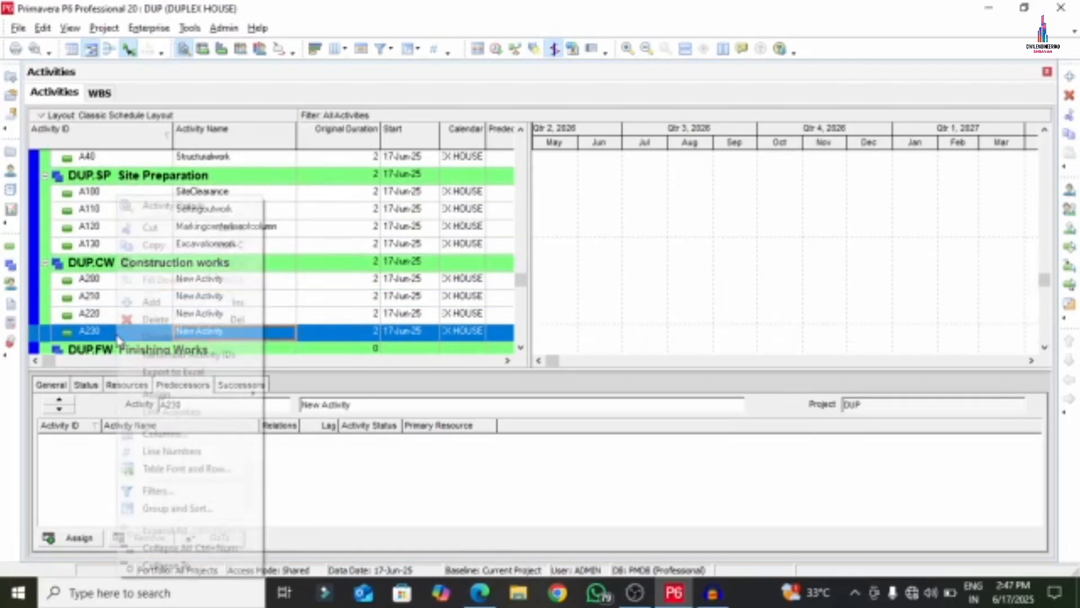
click(136, 304)
right_click(144, 331)
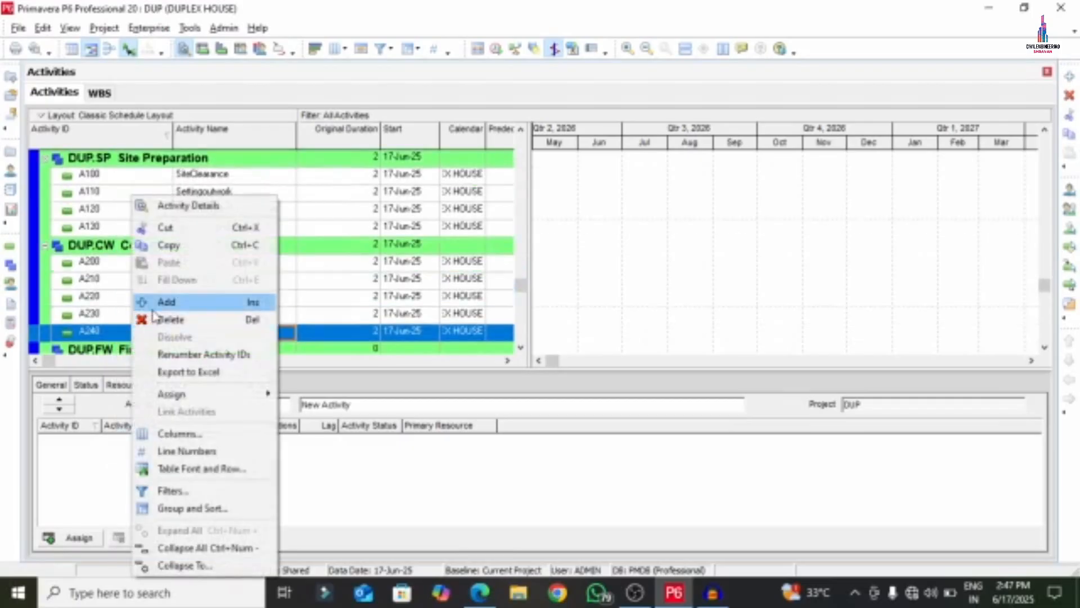
click(155, 302)
right_click(131, 331)
click(149, 302)
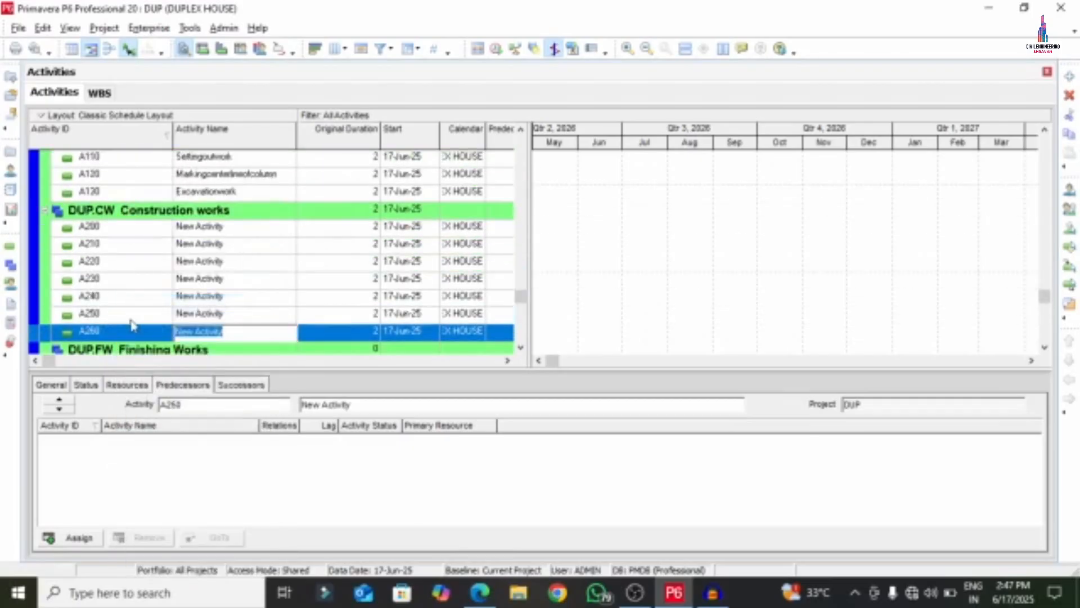
right_click(129, 331)
click(149, 302)
right_click(111, 342)
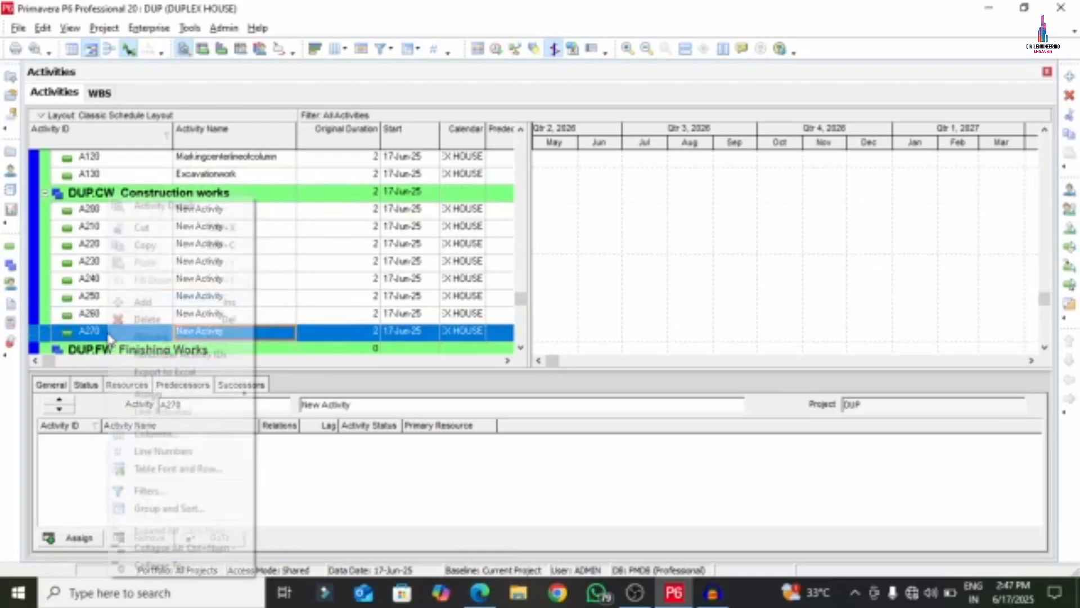
click(149, 302)
right_click(141, 337)
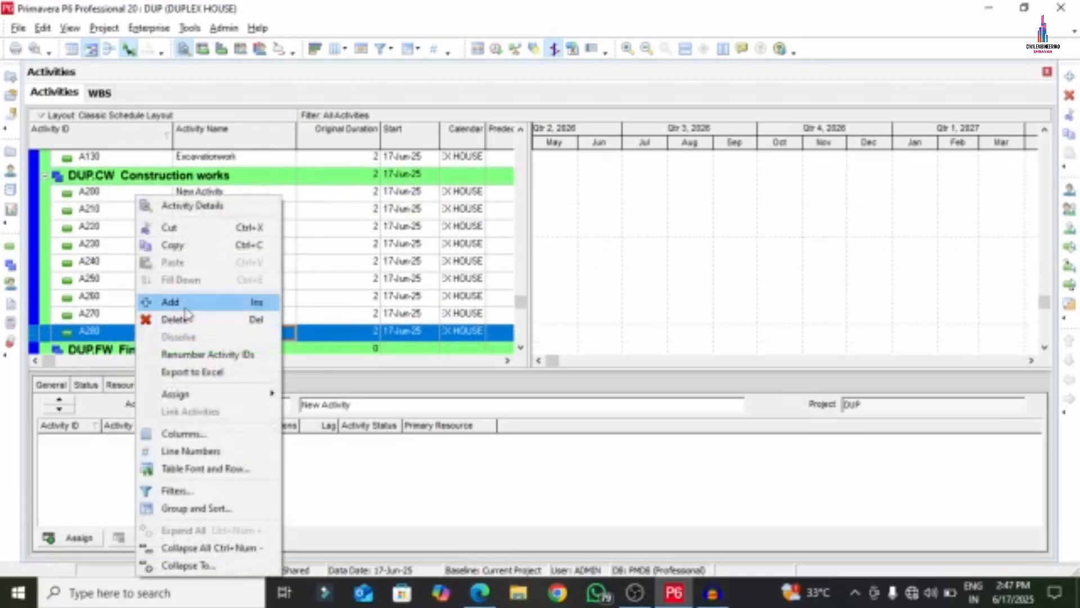
click(150, 302)
right_click(116, 338)
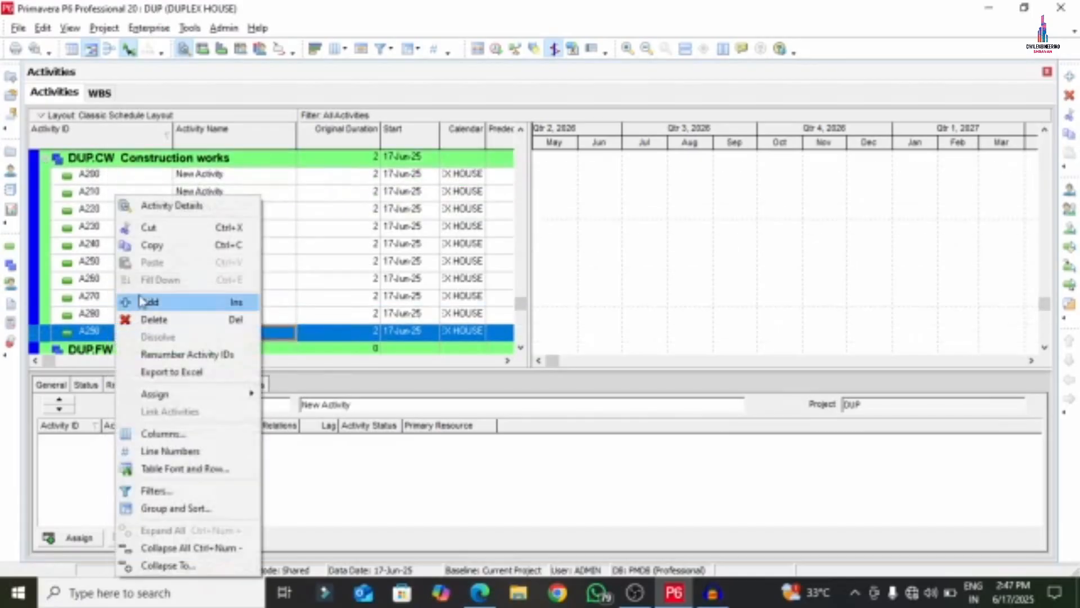
click(146, 302)
right_click(109, 339)
click(145, 302)
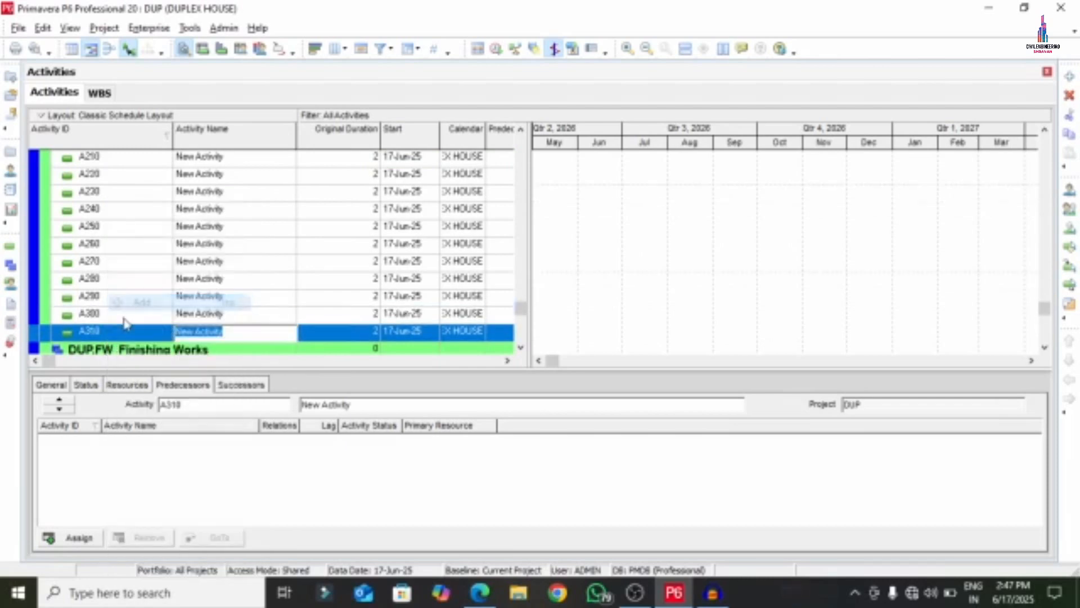
right_click(119, 337)
click(145, 301)
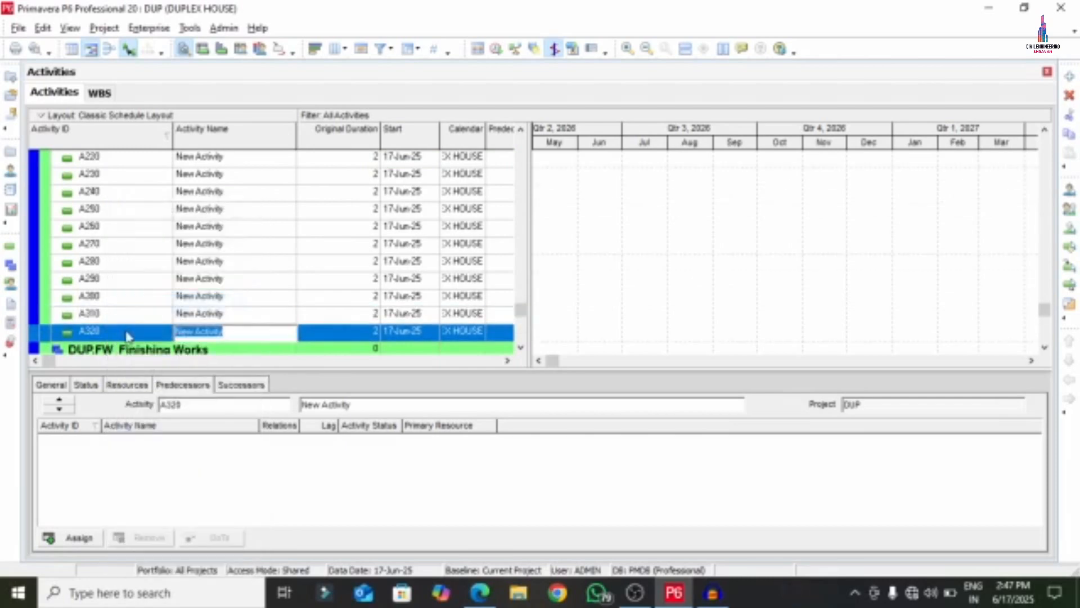
right_click(127, 335)
click(145, 302)
right_click(131, 332)
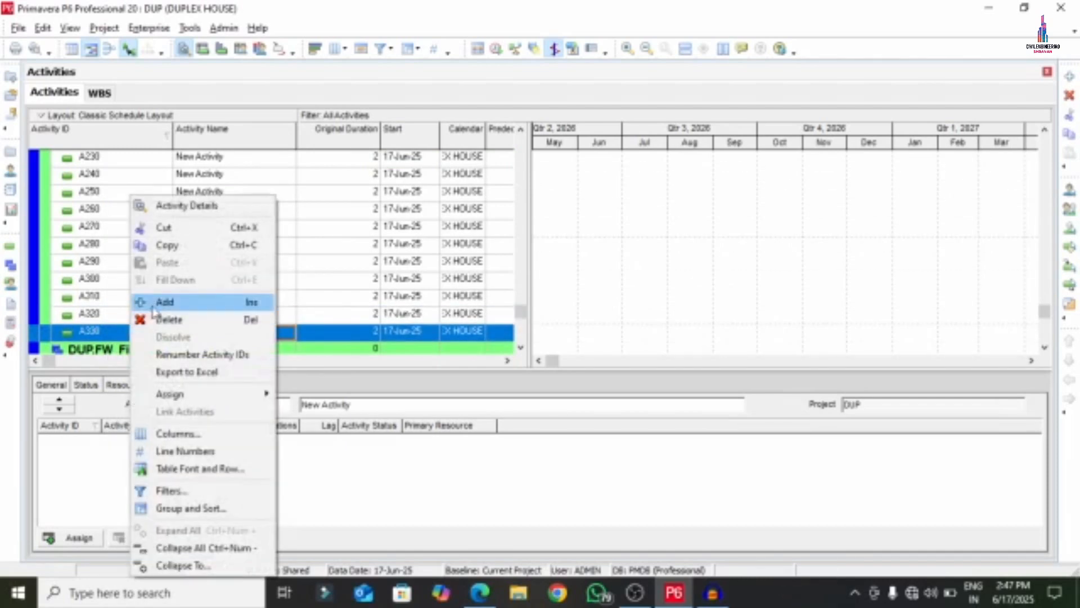
click(153, 307)
right_click(127, 336)
click(147, 302)
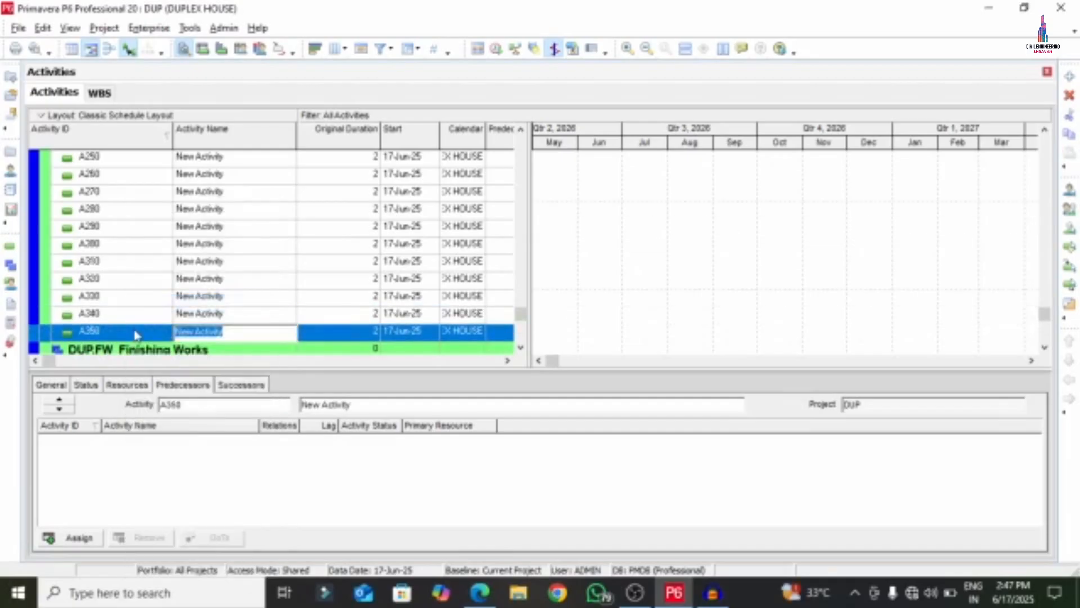
right_click(135, 332)
click(151, 306)
right_click(137, 332)
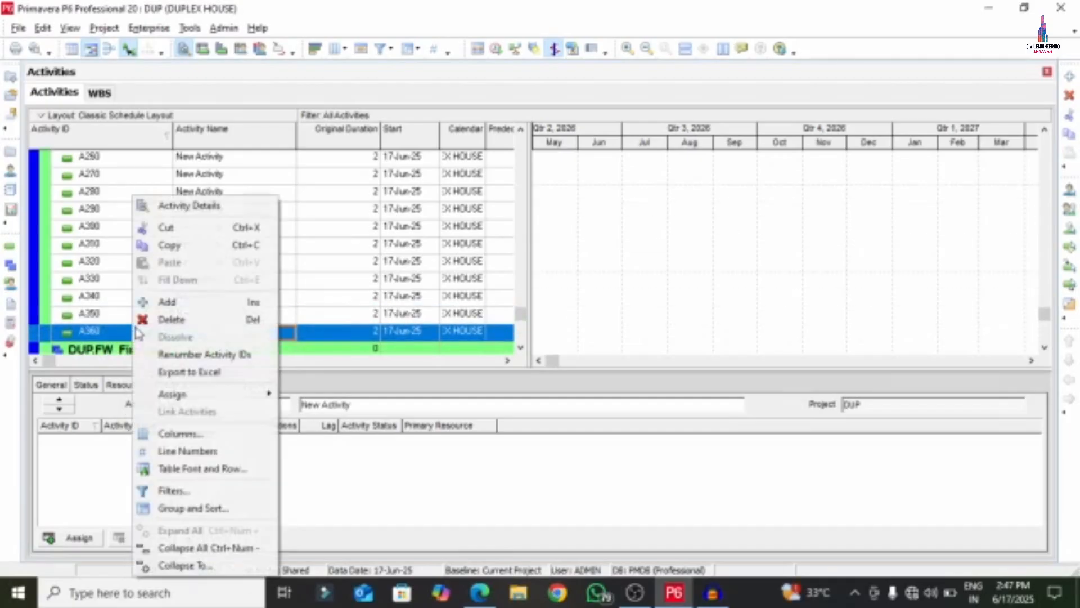
click(151, 307)
right_click(123, 332)
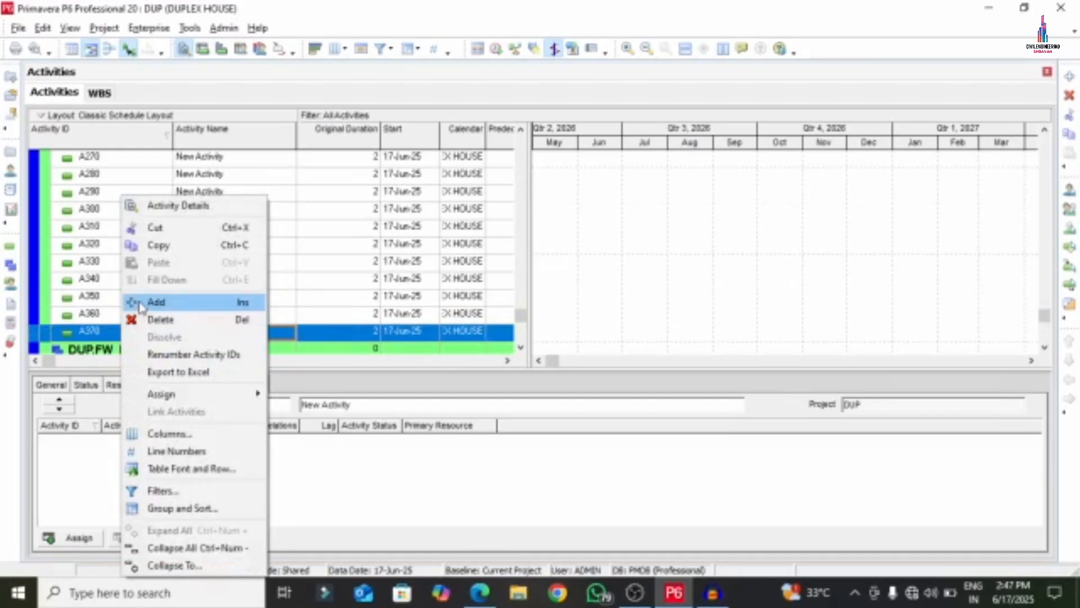
click(141, 304)
right_click(125, 331)
click(144, 303)
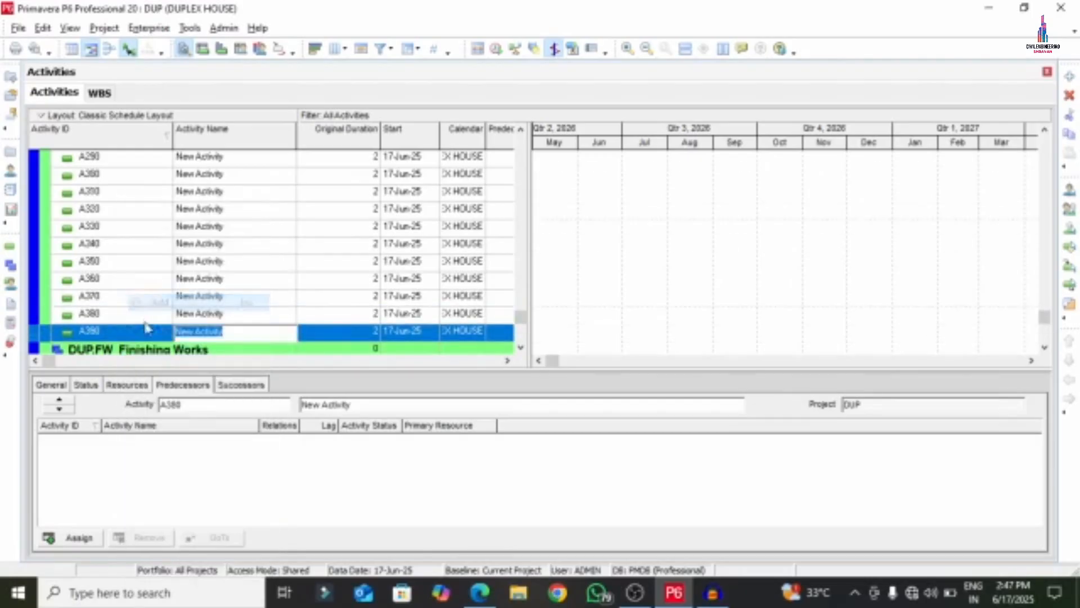
Step: Select activity A200's name in Primavera P6, switch to DUPLEX.pdf and select the text PCCWork under Construction works to copy as its name
drag(519, 317, 520, 224)
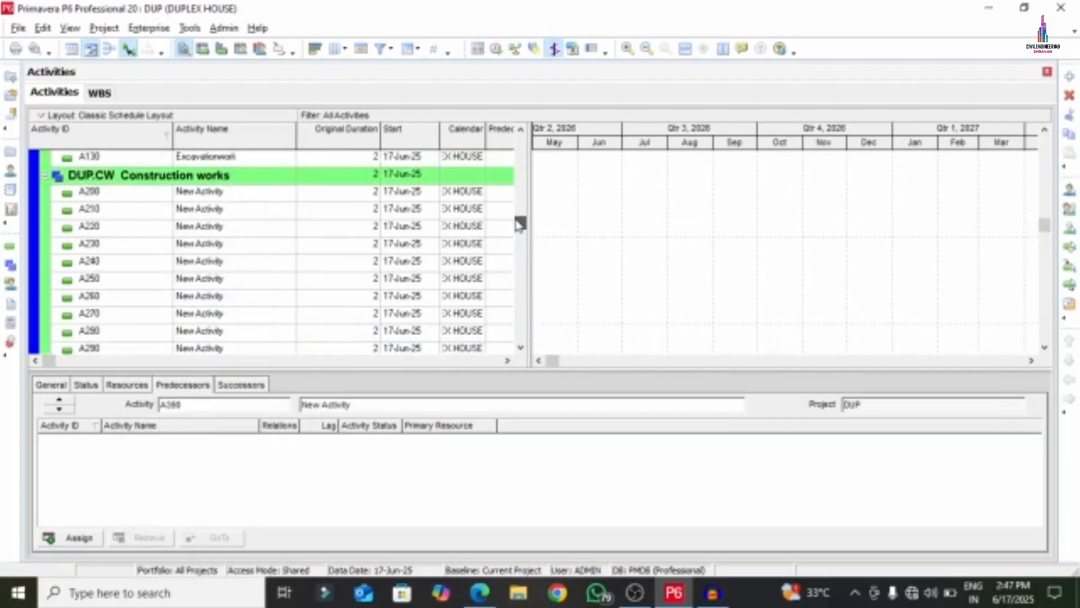
click(257, 197)
click(477, 591)
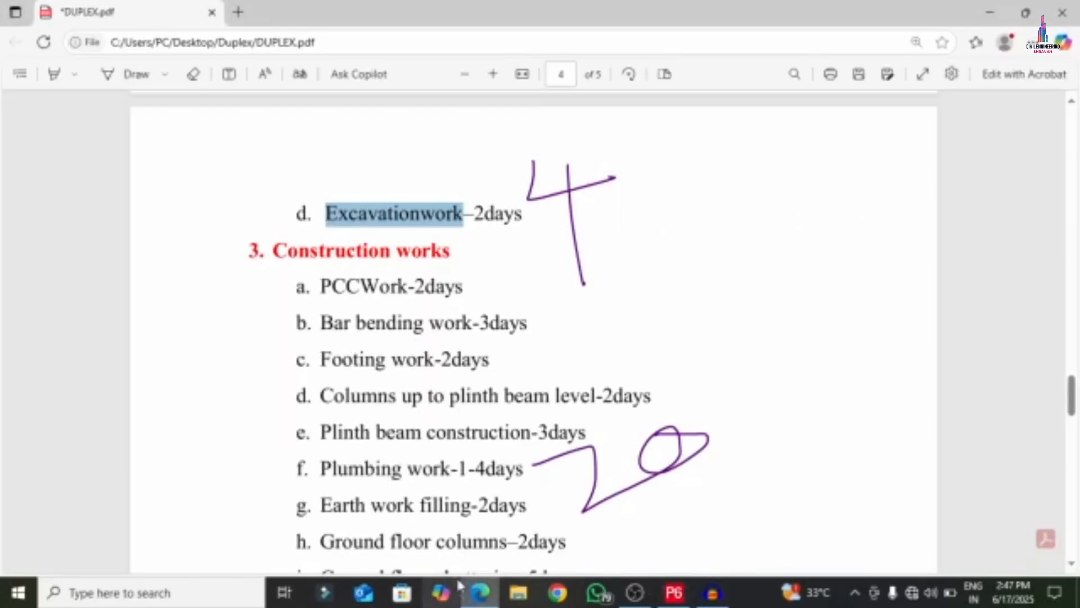
drag(321, 287, 392, 286)
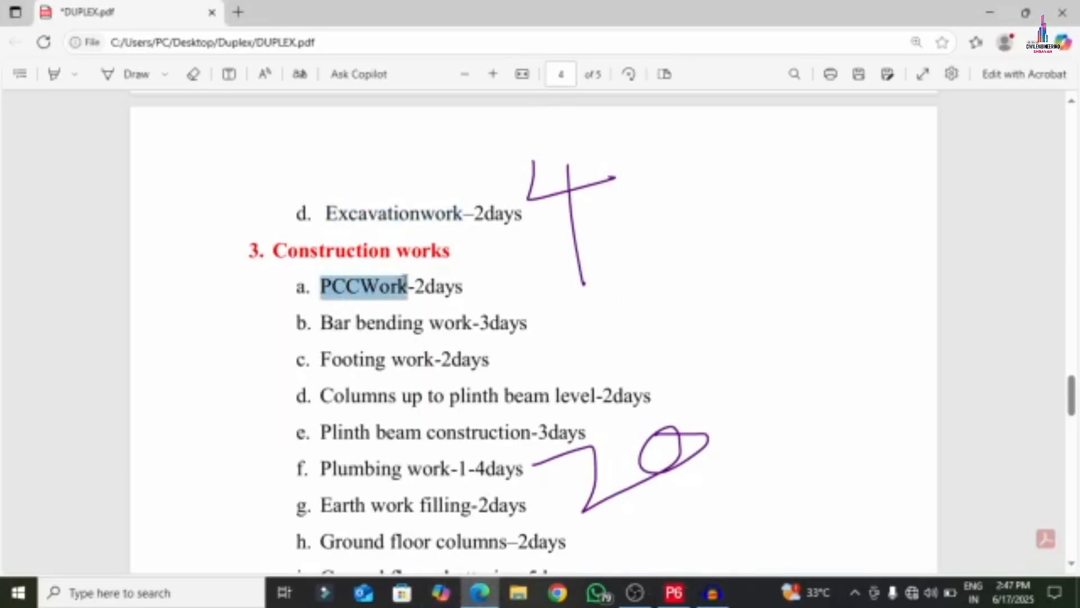
Step: Copy "PCCWork" from DUPLEX.pdf and paste it in Primavera P6 as the name of activity A200 under Construction works
right_click(405, 282)
click(417, 347)
click(675, 592)
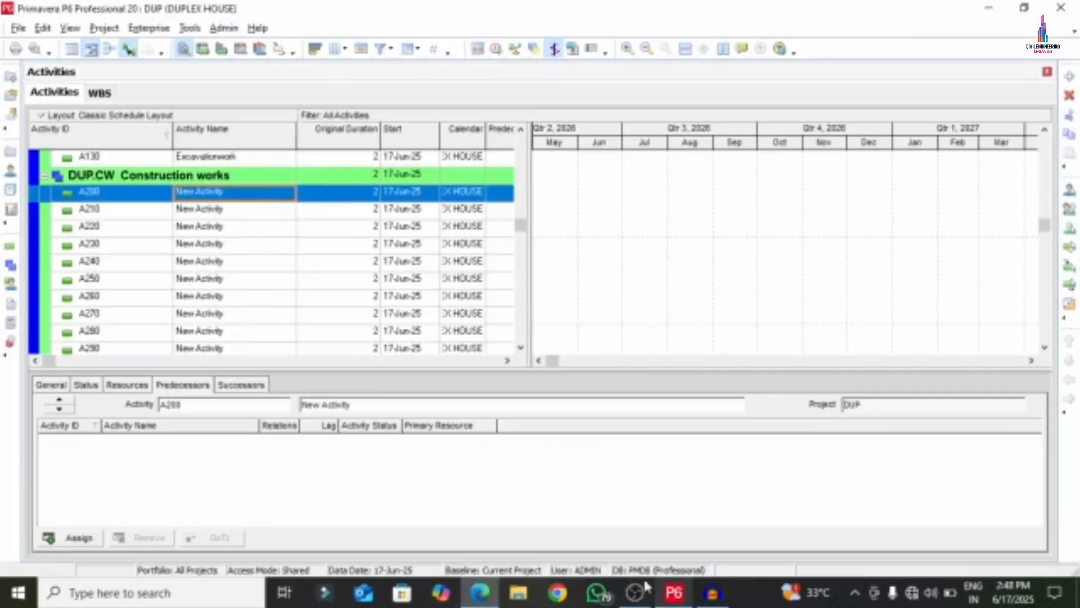
right_click(241, 197)
click(281, 266)
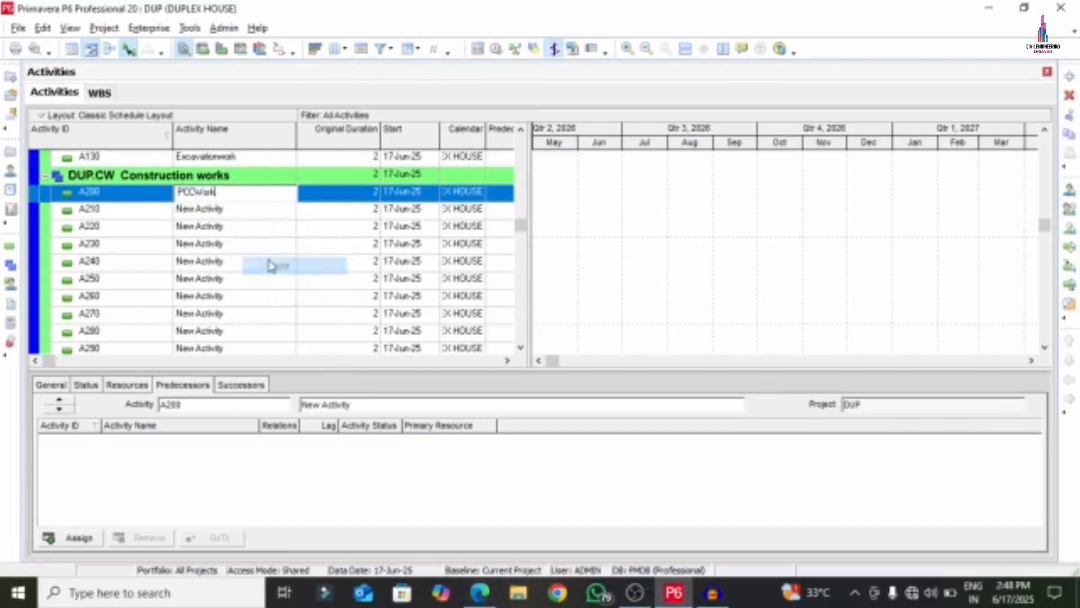
click(237, 215)
Step: Copy "Bar bending work" from the Construction works list in DUPLEX.pdf and paste it as the name of activity A210 in Primavera P6
click(480, 592)
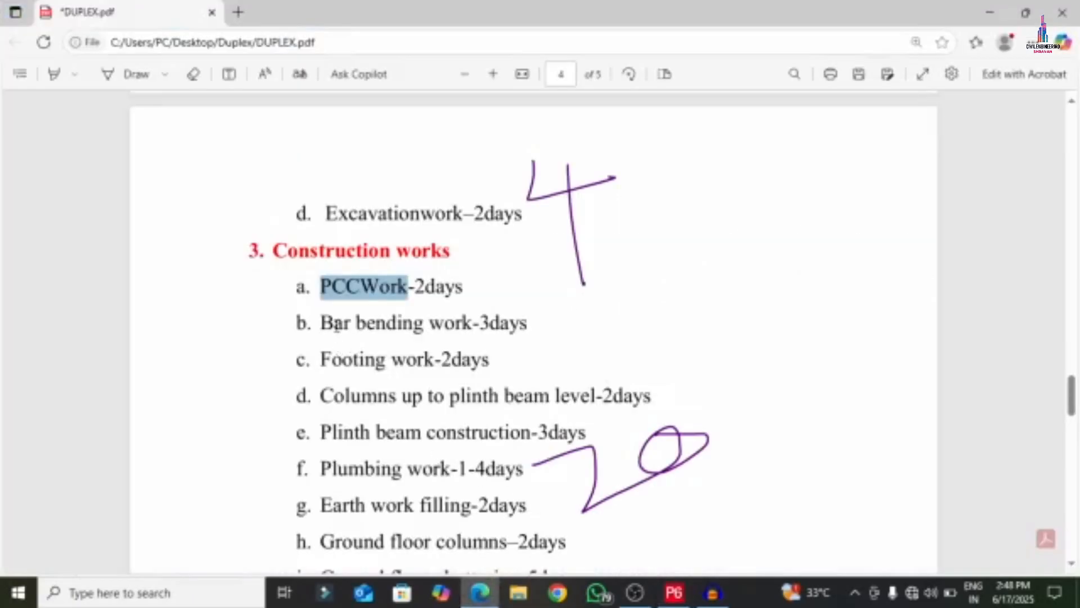
drag(320, 324, 461, 323)
right_click(468, 326)
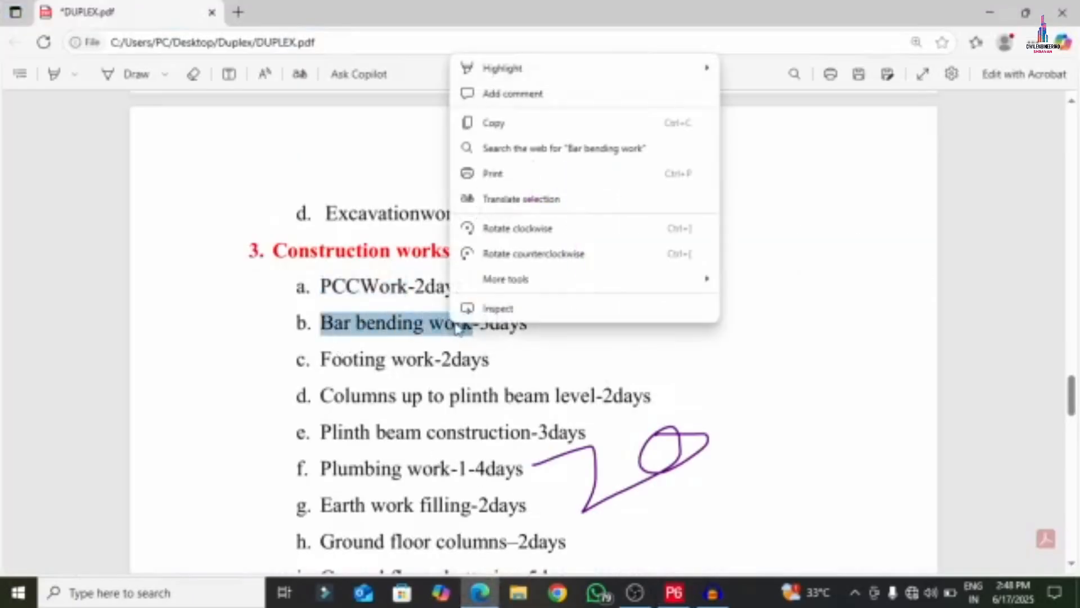
click(494, 118)
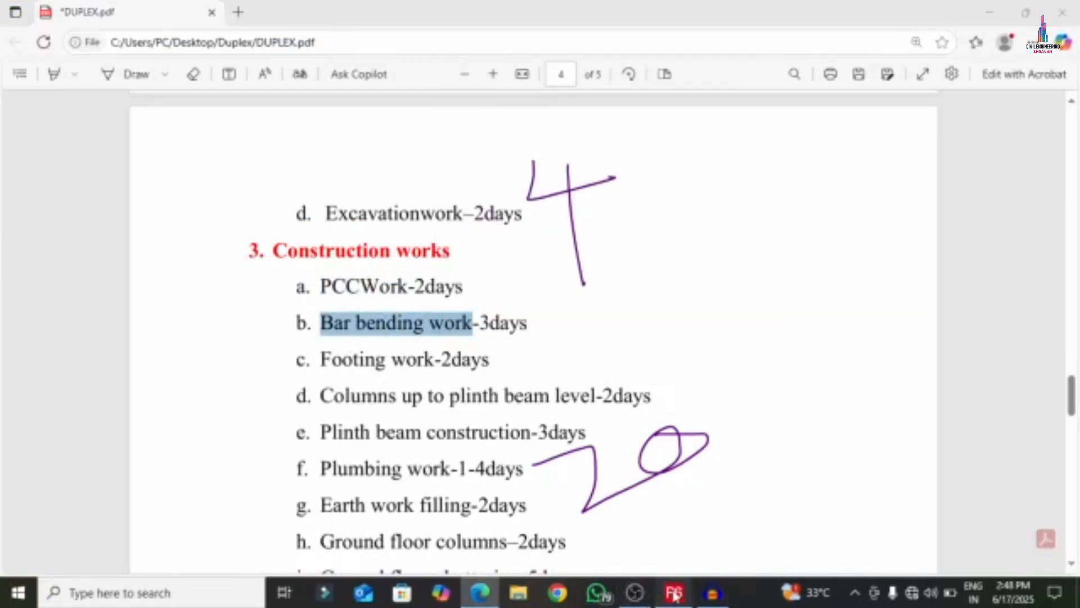
click(673, 592)
click(242, 216)
right_click(244, 213)
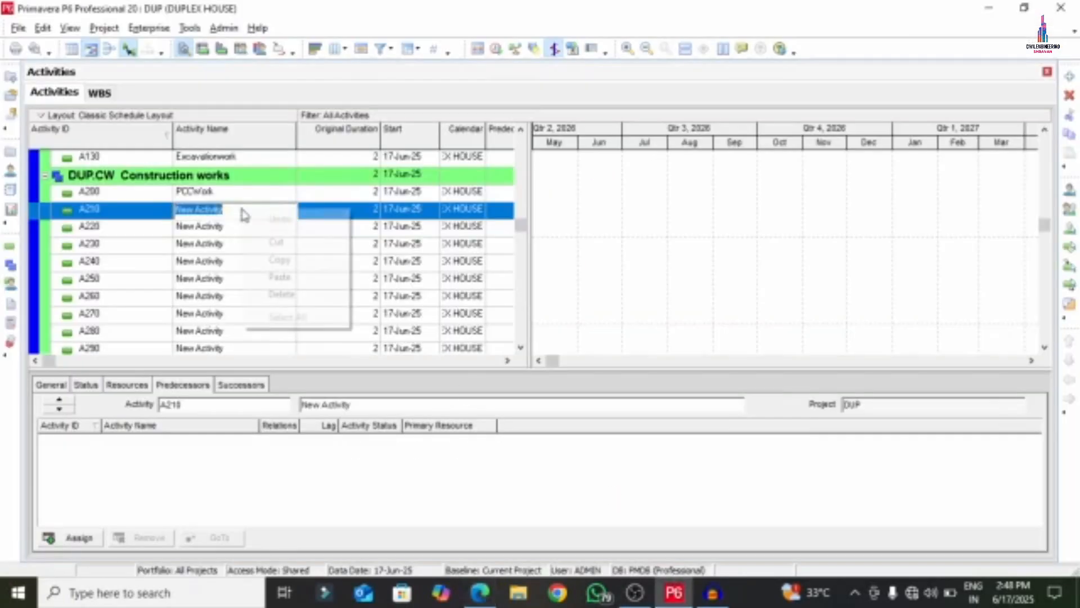
click(278, 275)
click(246, 230)
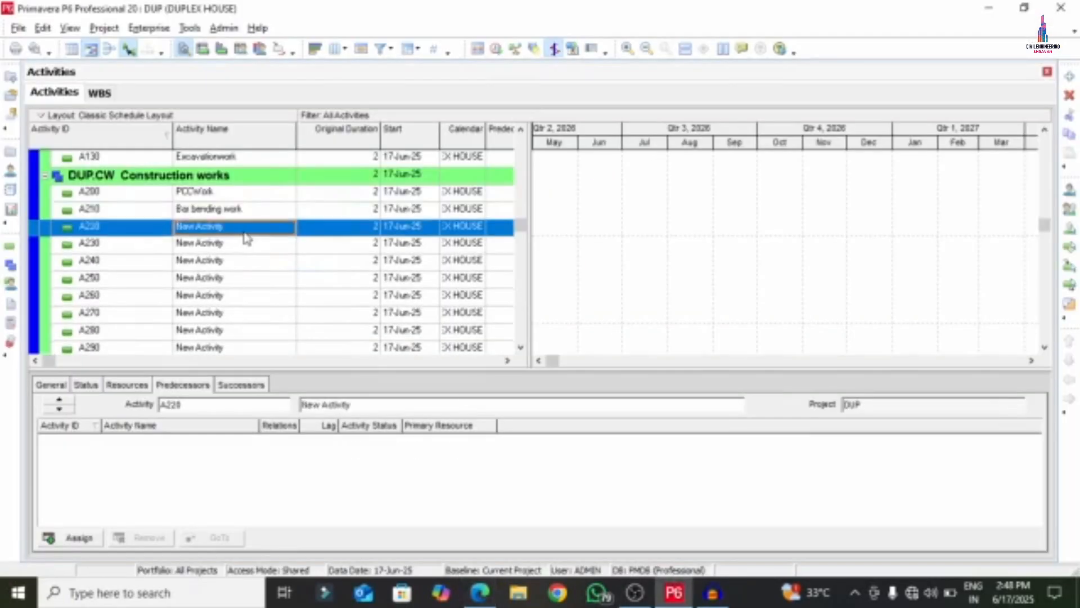
Step: Copy "Footing work" from the list in DUPLEX.pdf and paste it as the name of activity A220 in Primavera P6
click(480, 592)
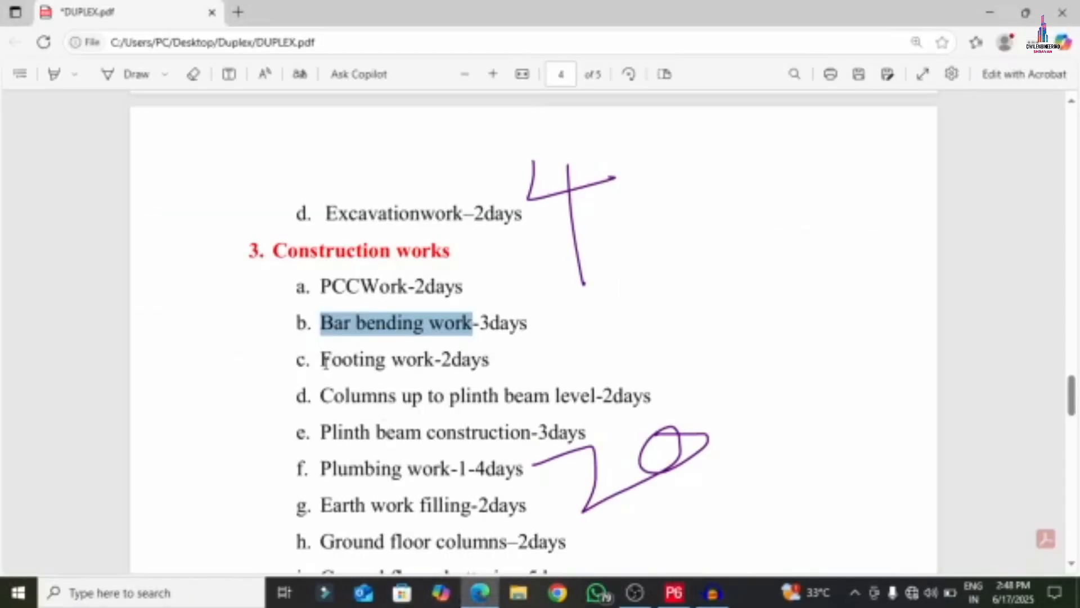
drag(321, 360, 436, 360)
right_click(407, 360)
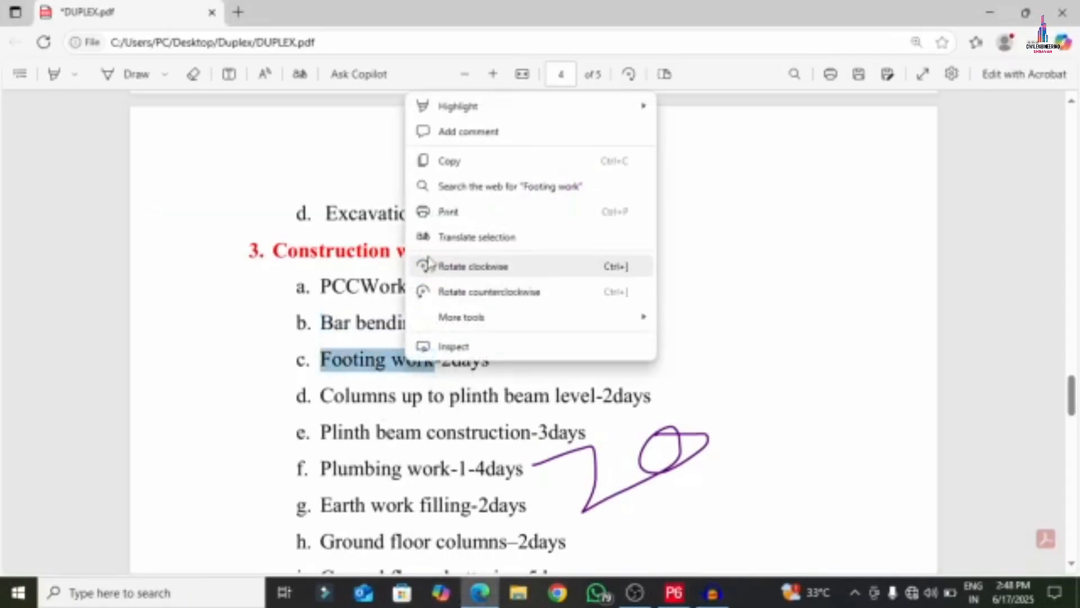
click(449, 162)
click(675, 596)
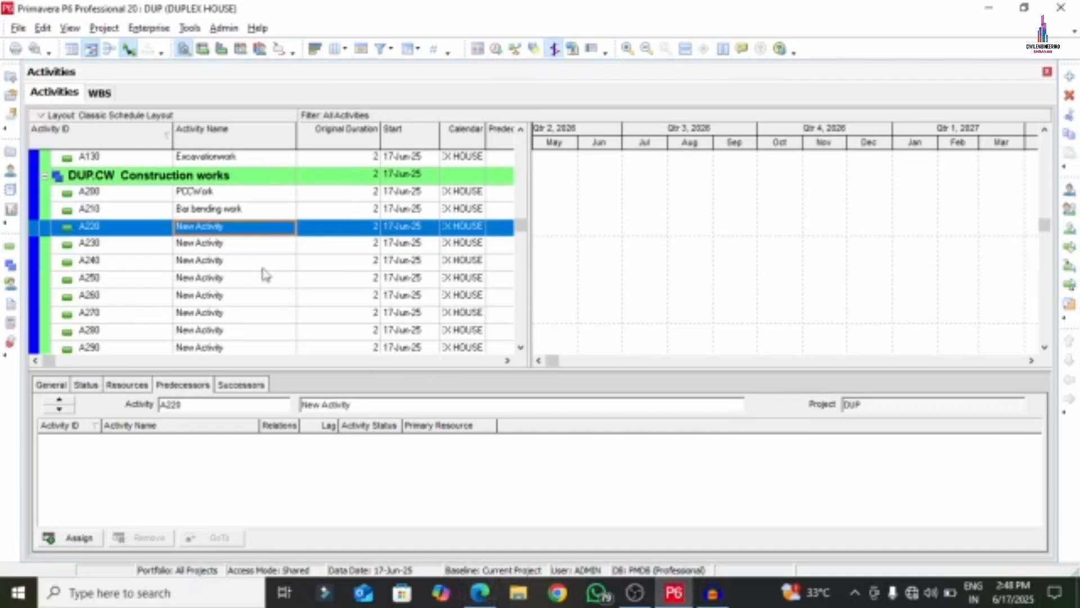
click(230, 227)
right_click(232, 227)
click(269, 293)
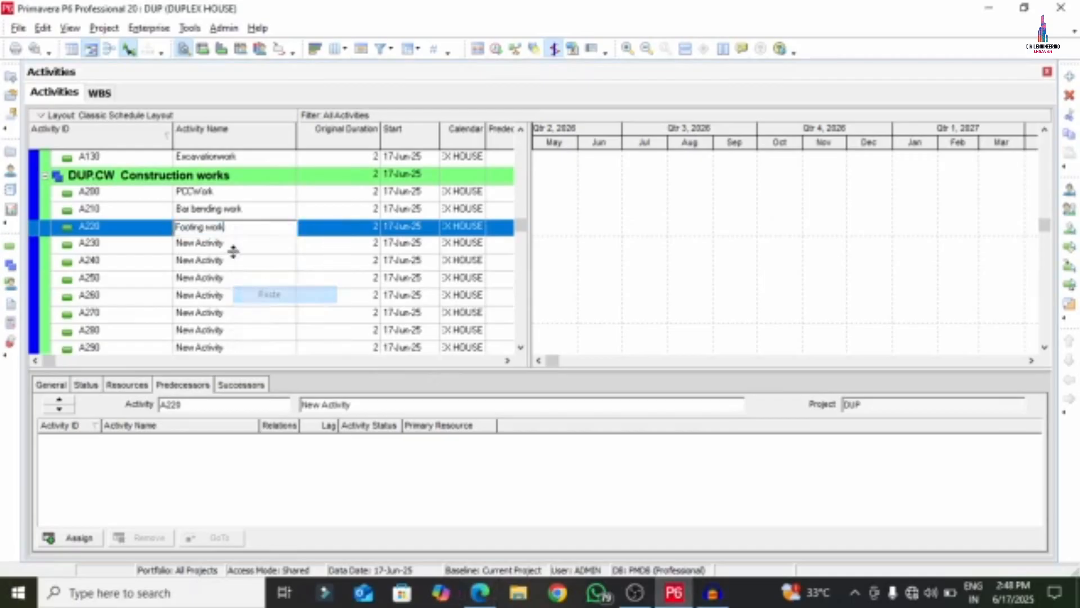
key(Return)
Step: Copy "Columns up to plinth beam level" from DUPLEX.pdf and paste it as the name of activity A230 in Primavera P6
click(480, 592)
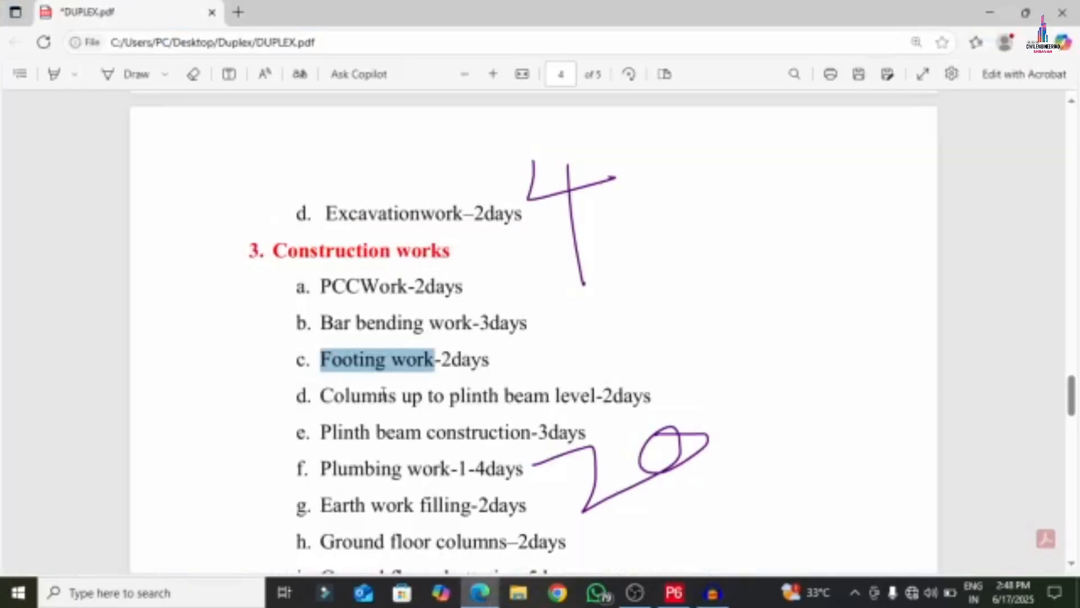
drag(317, 401, 592, 385)
click(320, 393)
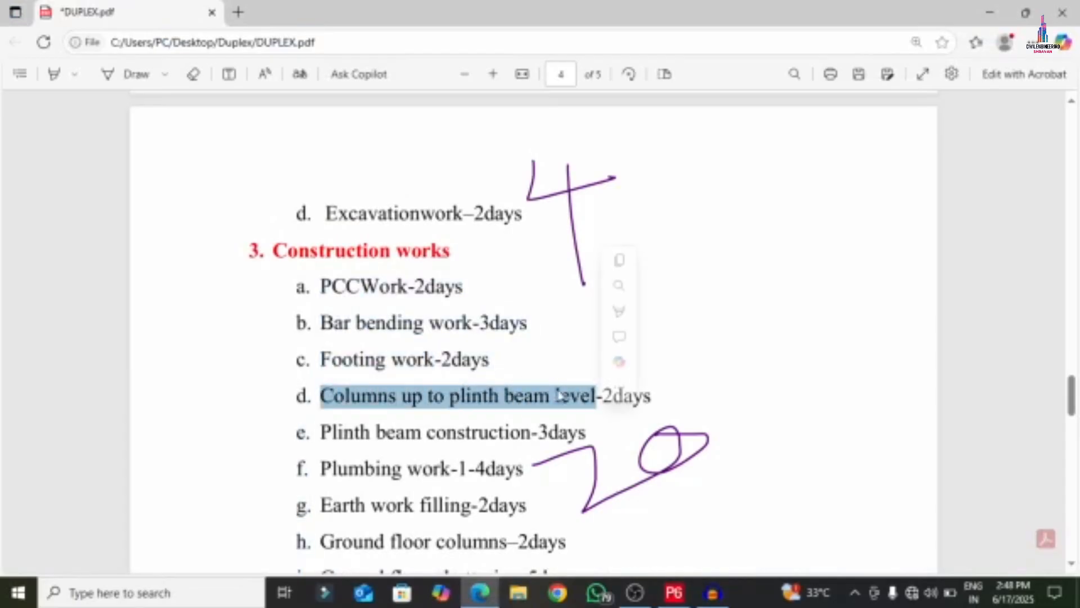
right_click(526, 395)
click(511, 343)
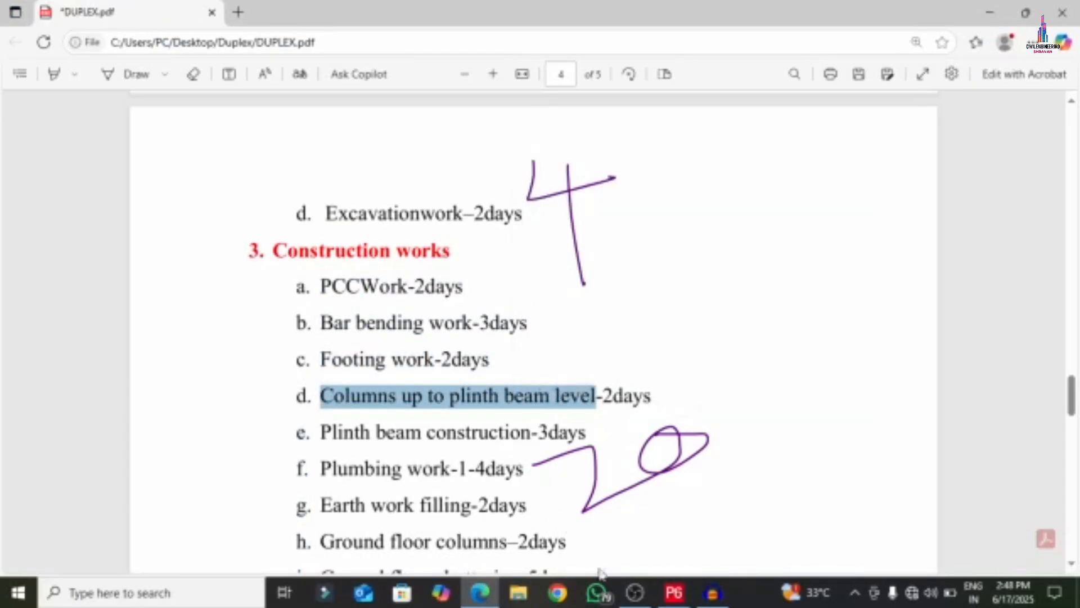
click(674, 592)
click(240, 253)
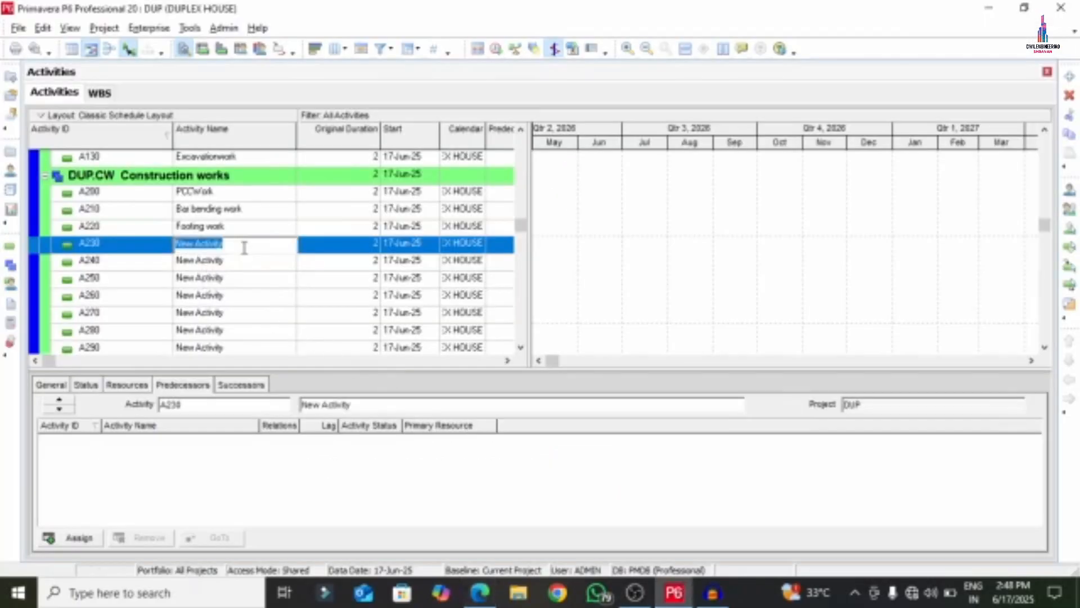
right_click(242, 248)
click(280, 313)
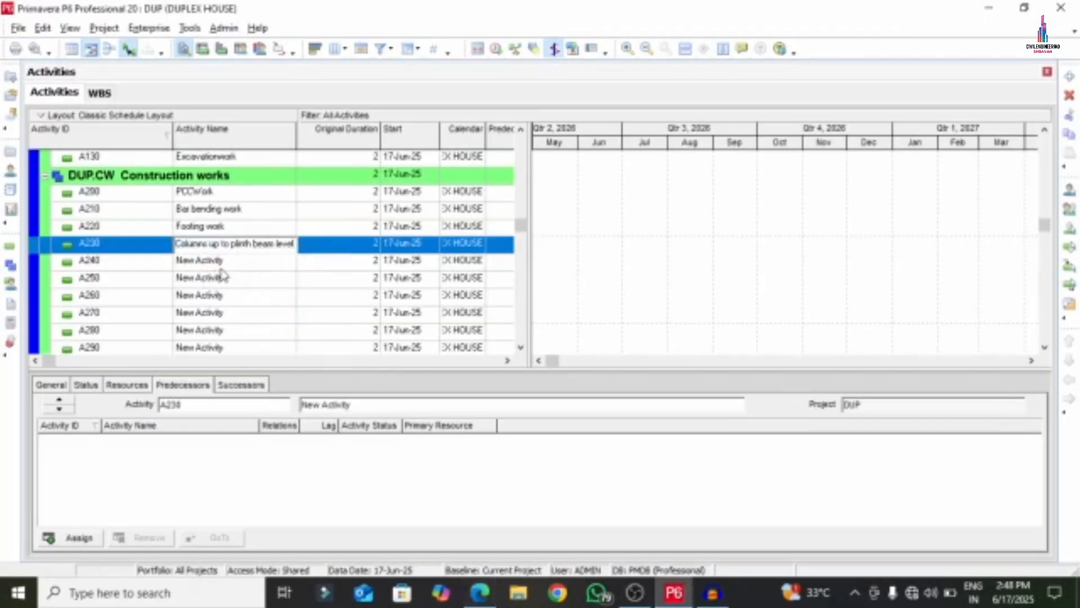
click(224, 266)
Step: Copy "Plinth beam construction" from DUPLEX.pdf and paste it as the name of activity A240 in Primavera P6
click(480, 592)
scroll(339, 201, down, 4)
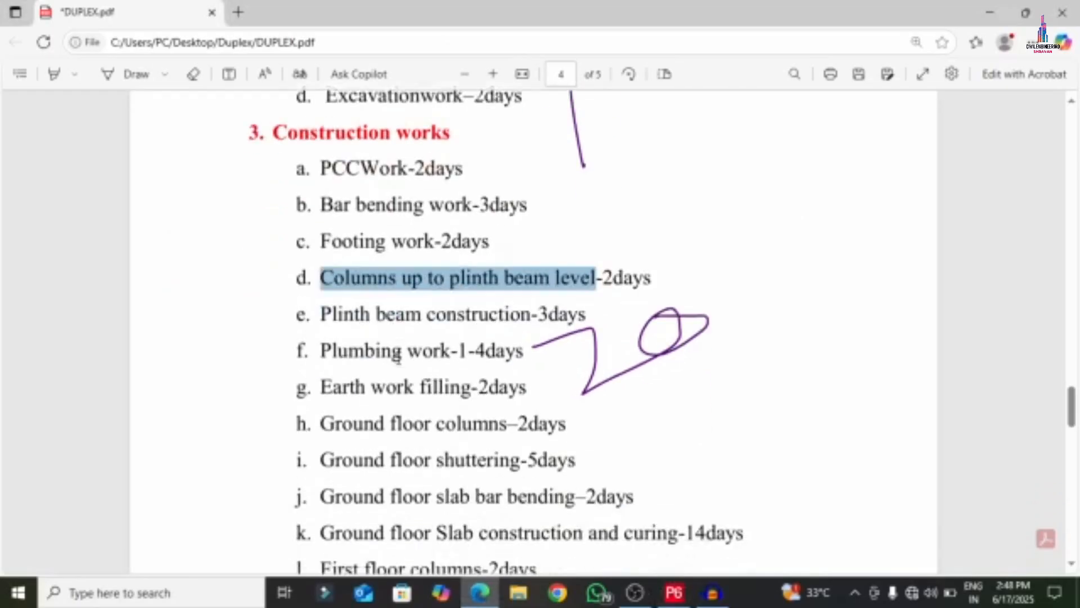
click(317, 197)
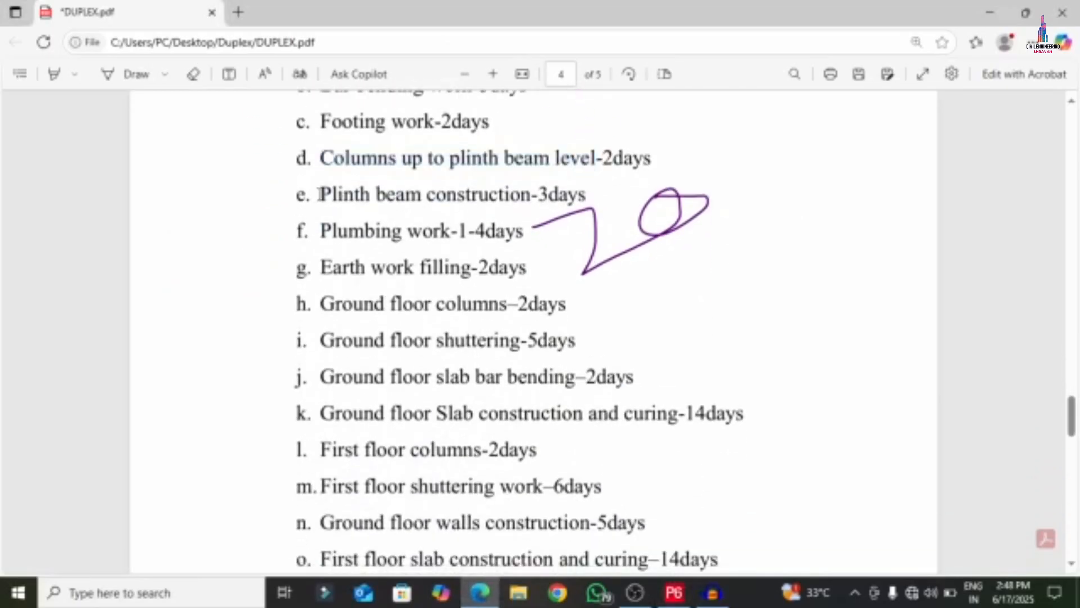
drag(376, 196, 532, 196)
right_click(448, 199)
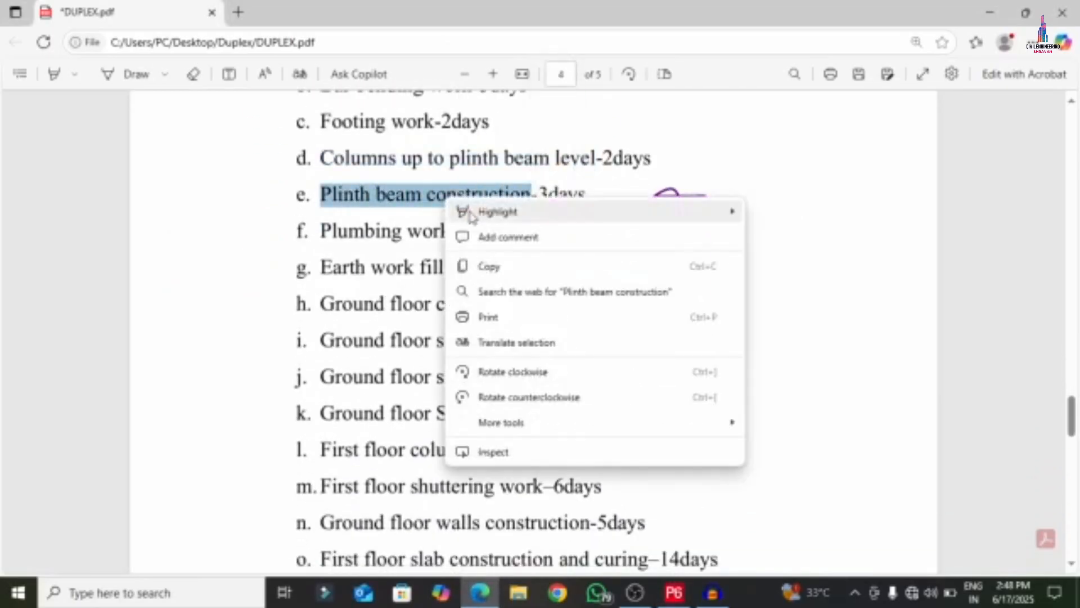
click(487, 267)
click(675, 593)
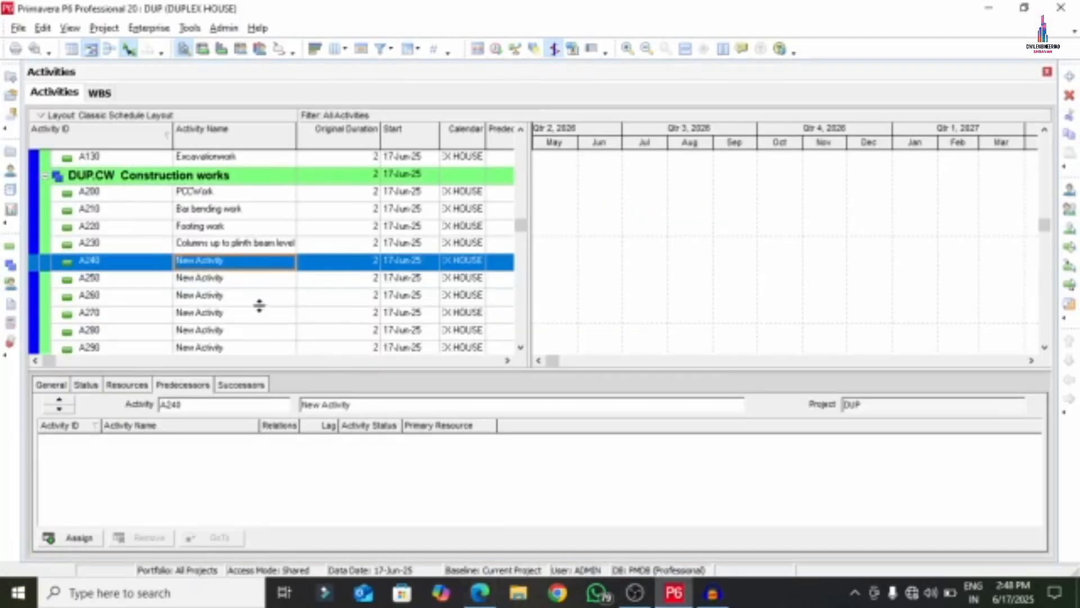
click(236, 269)
right_click(235, 261)
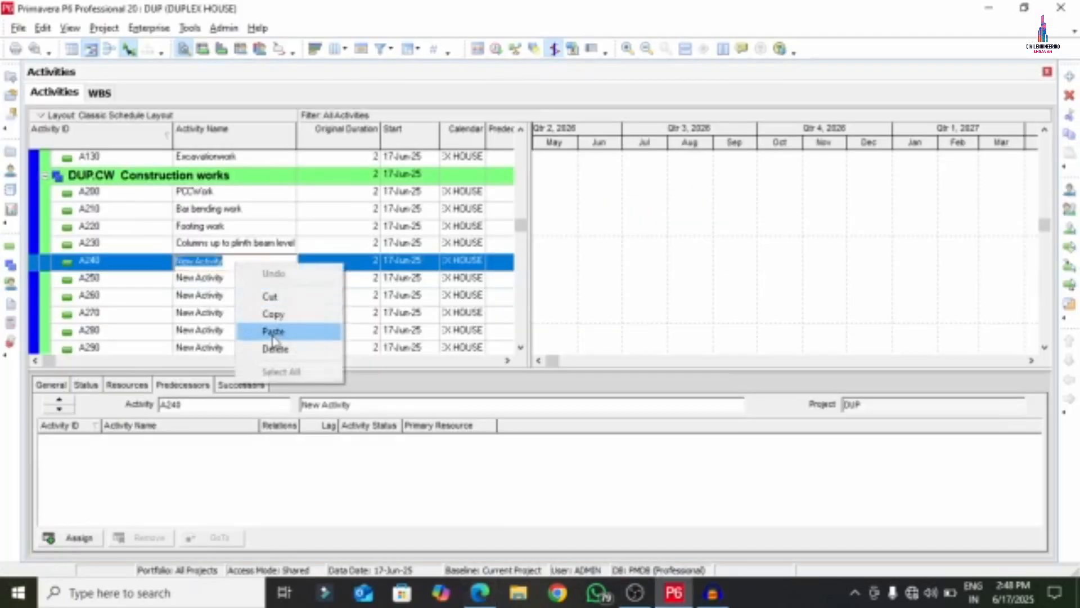
click(253, 331)
key(Return)
Step: Copy "Plumbing work" without its number and duration from DUPLEX.pdf and paste it as the name of activity A250 in Primavera P6
click(479, 593)
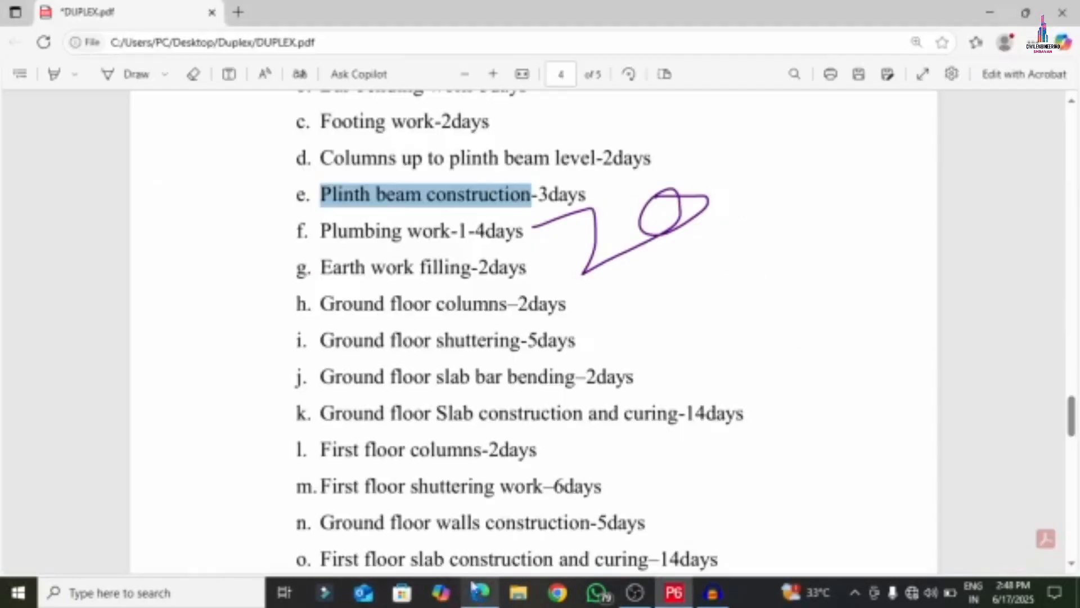
drag(328, 231, 450, 235)
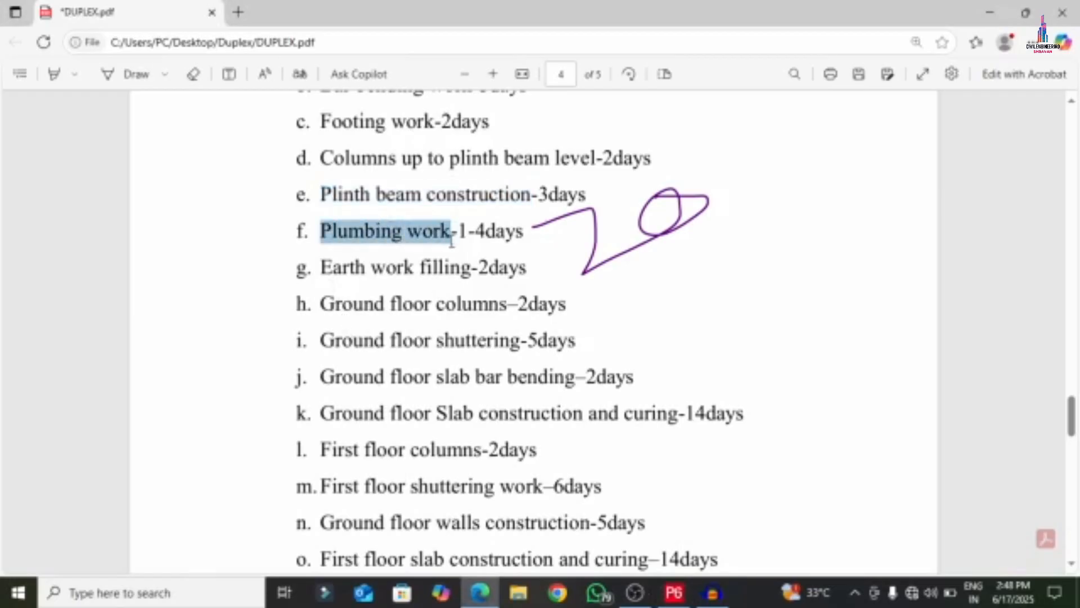
right_click(371, 231)
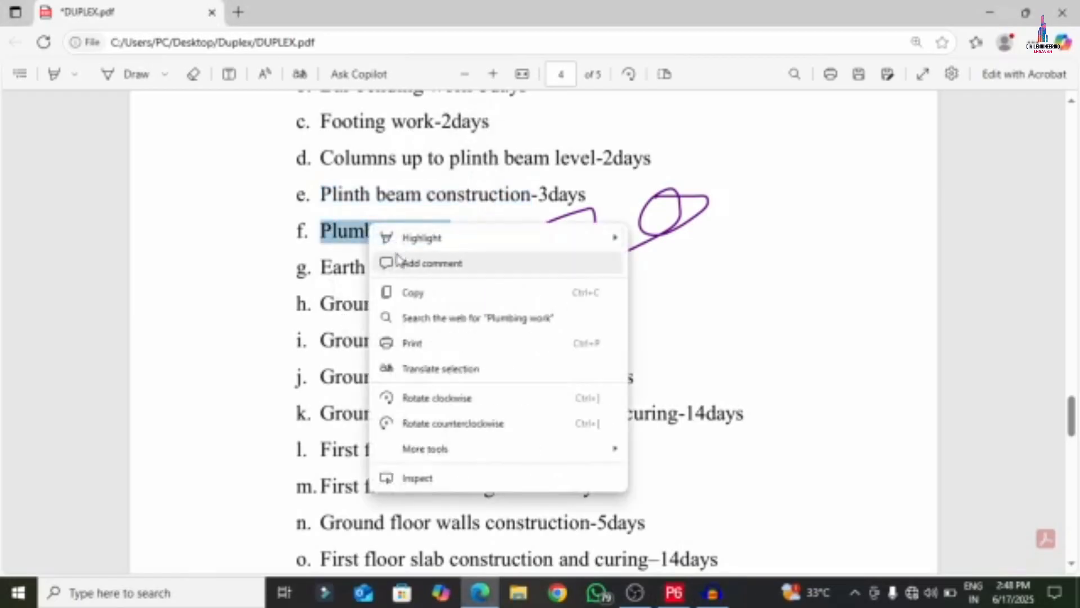
click(400, 294)
click(670, 597)
click(237, 280)
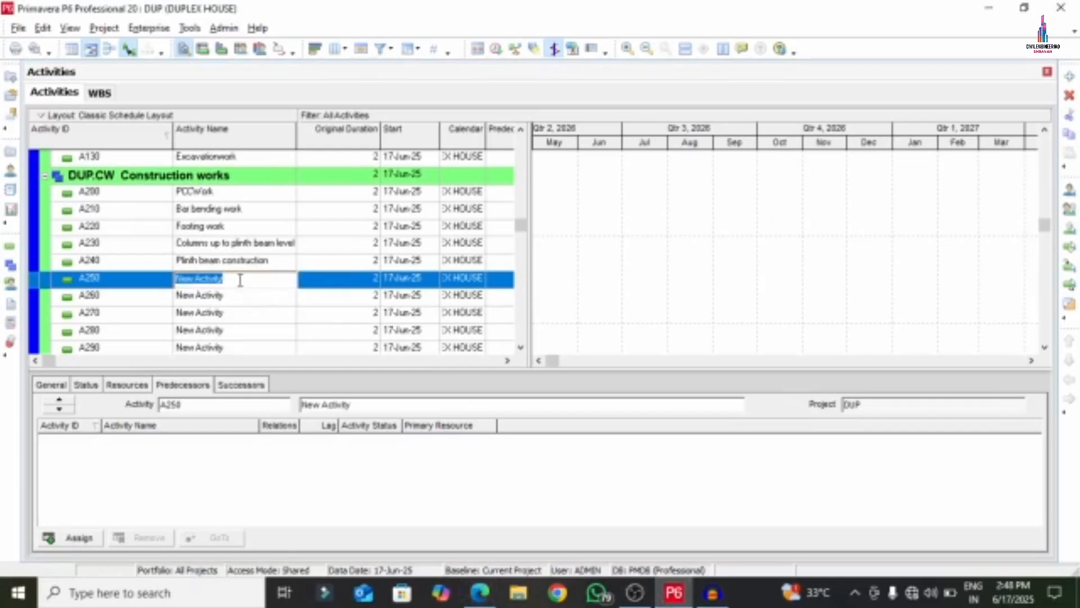
right_click(236, 279)
click(285, 349)
click(226, 302)
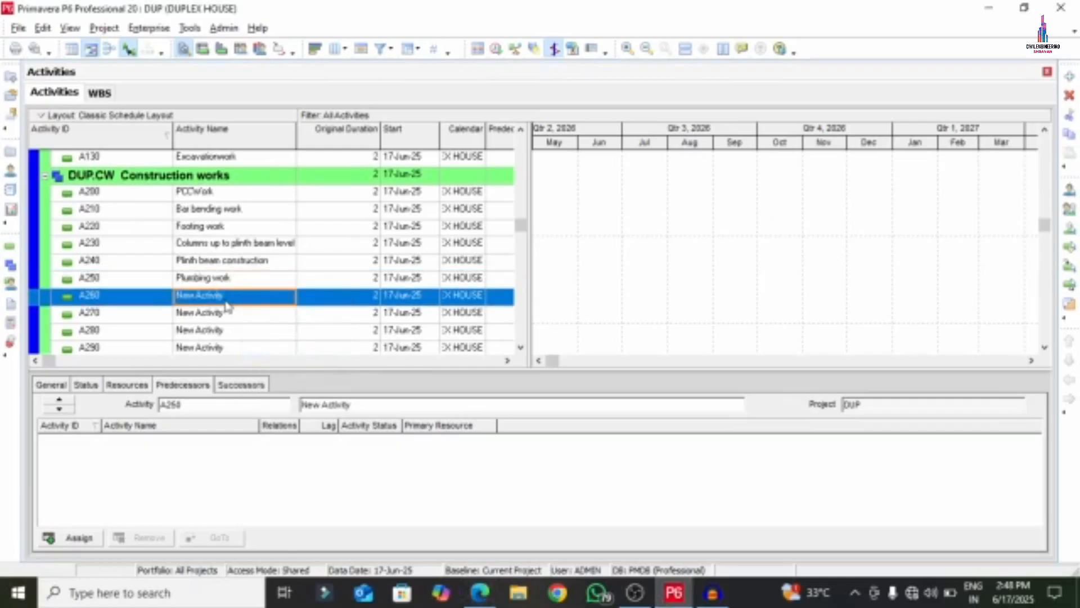
Step: Copy "Earth work filling" from DUPLEX.pdf and paste it as the name of activity A260 in Primavera P6
click(480, 593)
drag(321, 267, 471, 269)
right_click(426, 278)
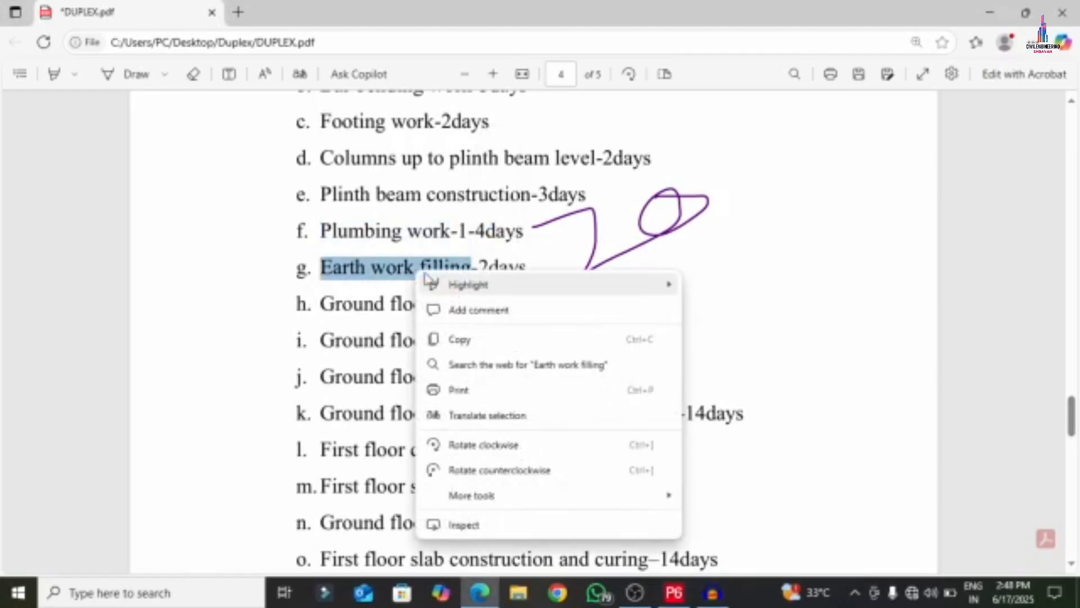
click(460, 339)
click(674, 592)
click(232, 297)
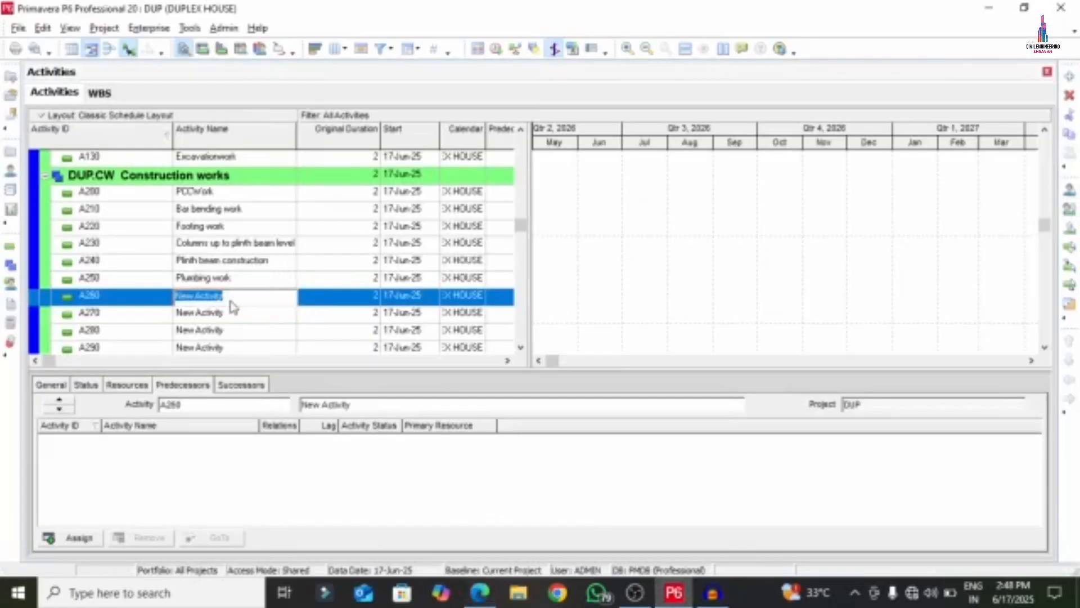
right_click(232, 299)
click(265, 367)
click(220, 314)
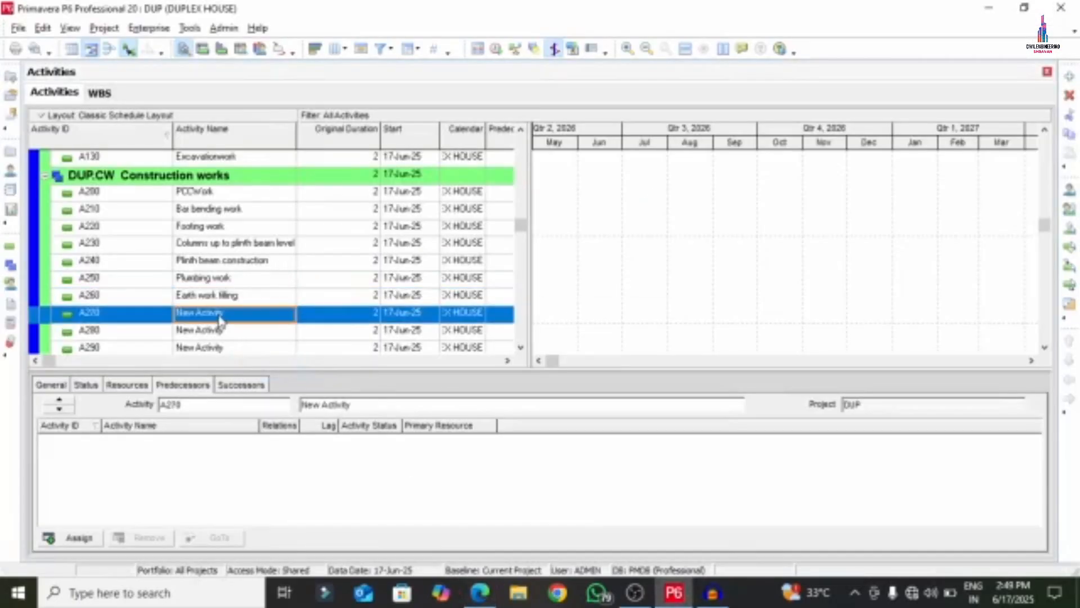
Step: Copy "Ground floor columns" from DUPLEX.pdf and paste it as the name of activity A270 in Primavera P6
click(480, 592)
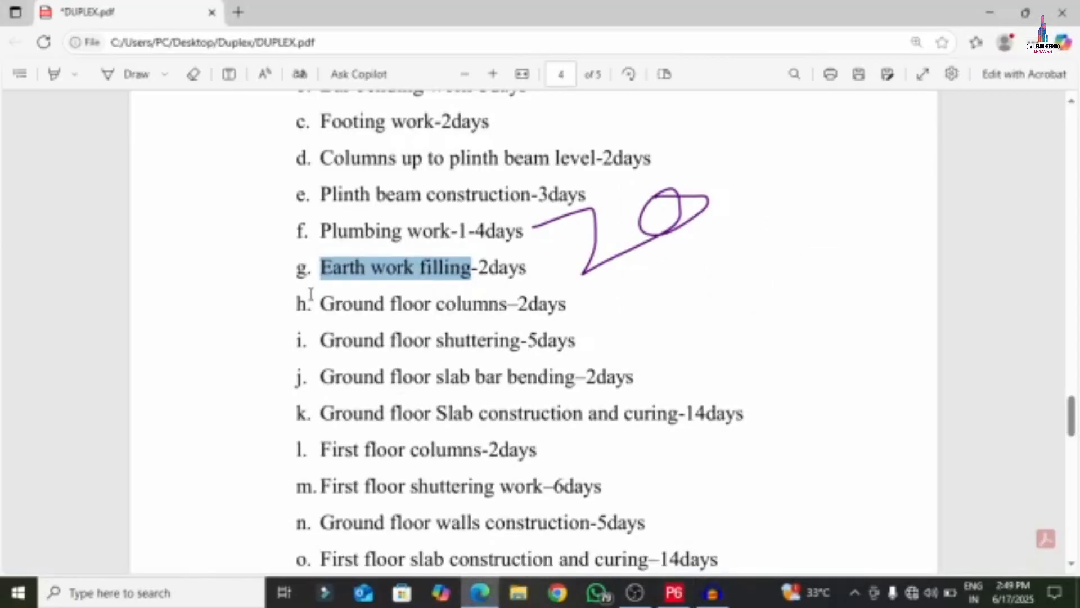
drag(320, 304, 509, 304)
right_click(479, 307)
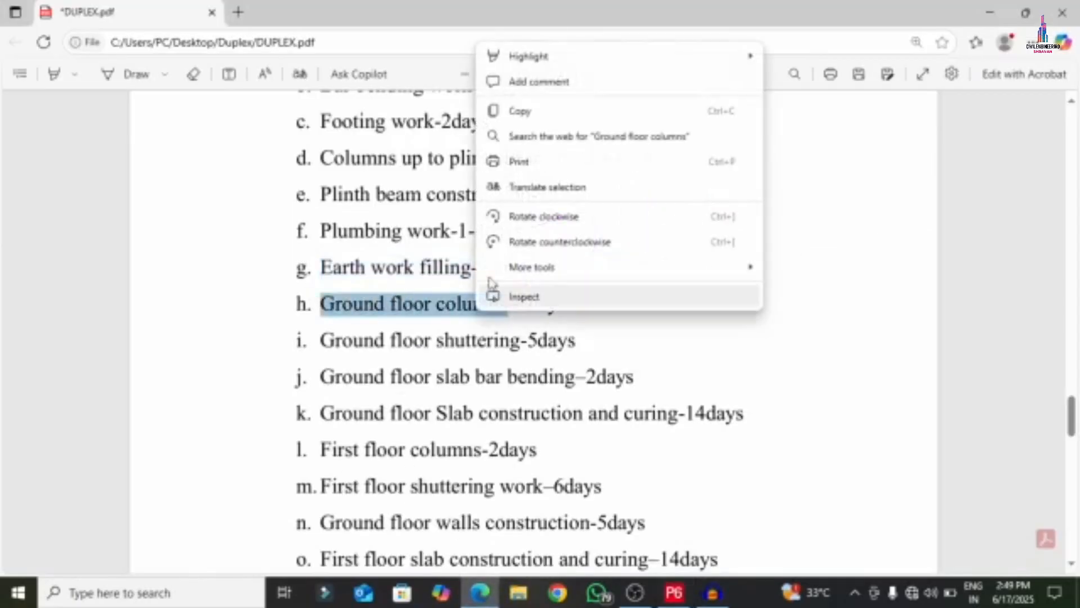
click(519, 111)
click(674, 593)
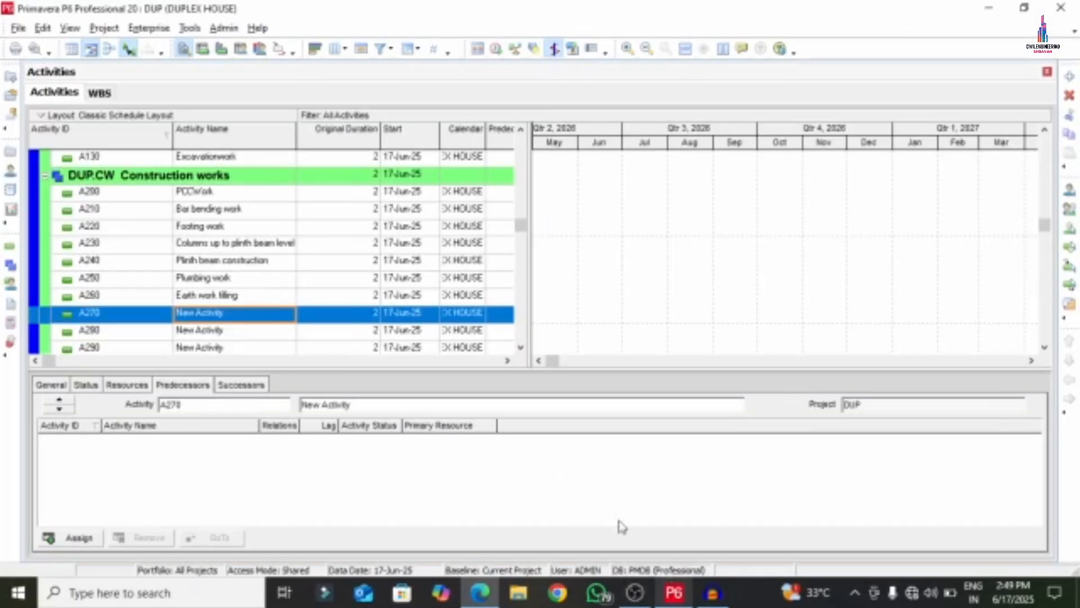
click(218, 314)
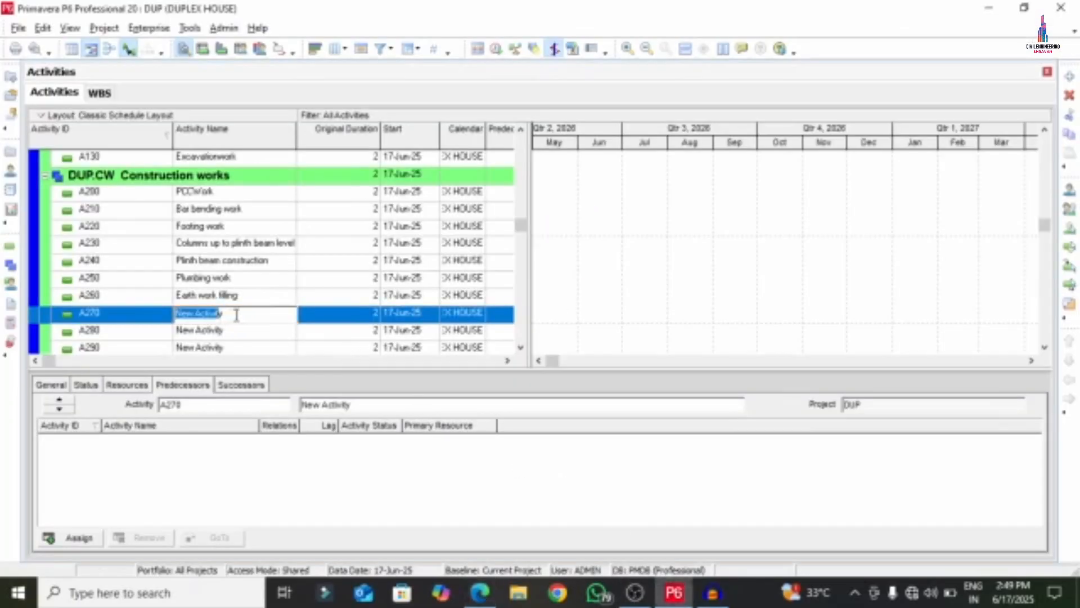
right_click(211, 317)
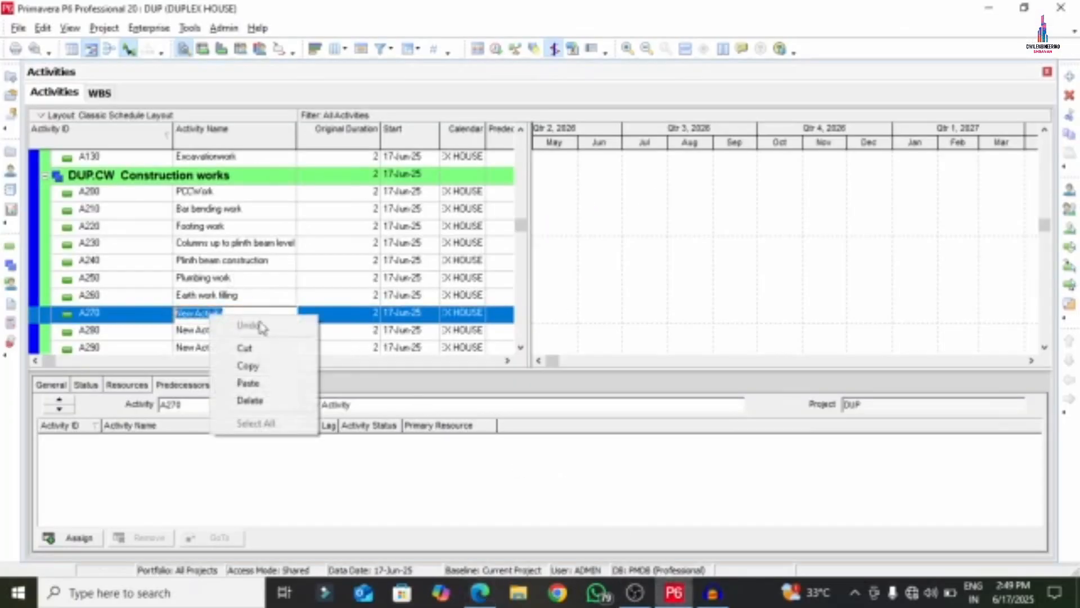
click(247, 383)
click(214, 337)
scroll(214, 338, down, 3)
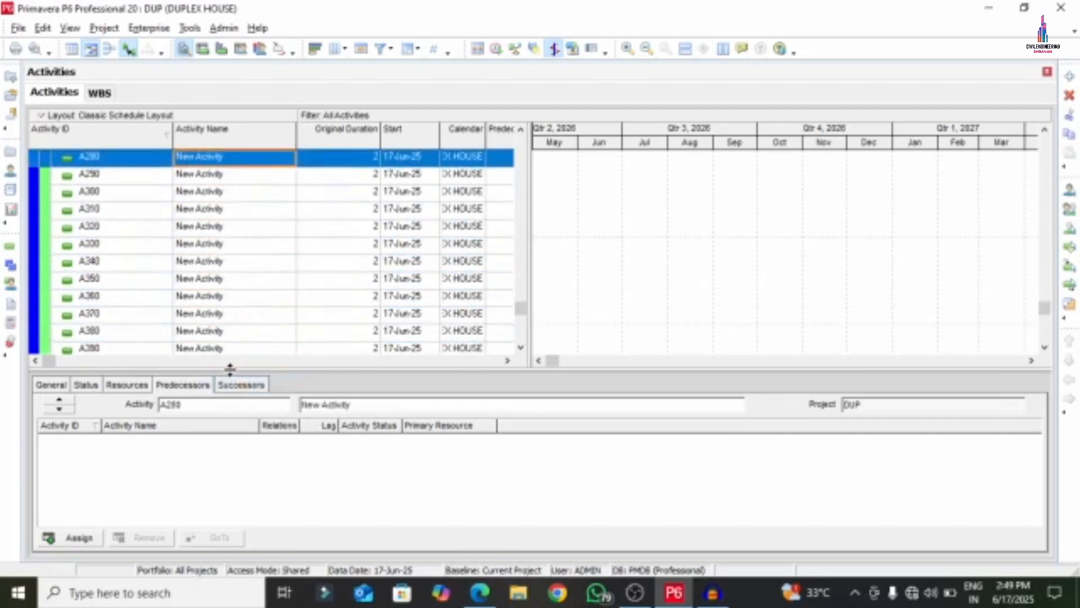
Step: Copy "Ground floor shuttering" from DUPLEX.pdf and paste it as the name of activity A280 in Primavera P6
click(479, 592)
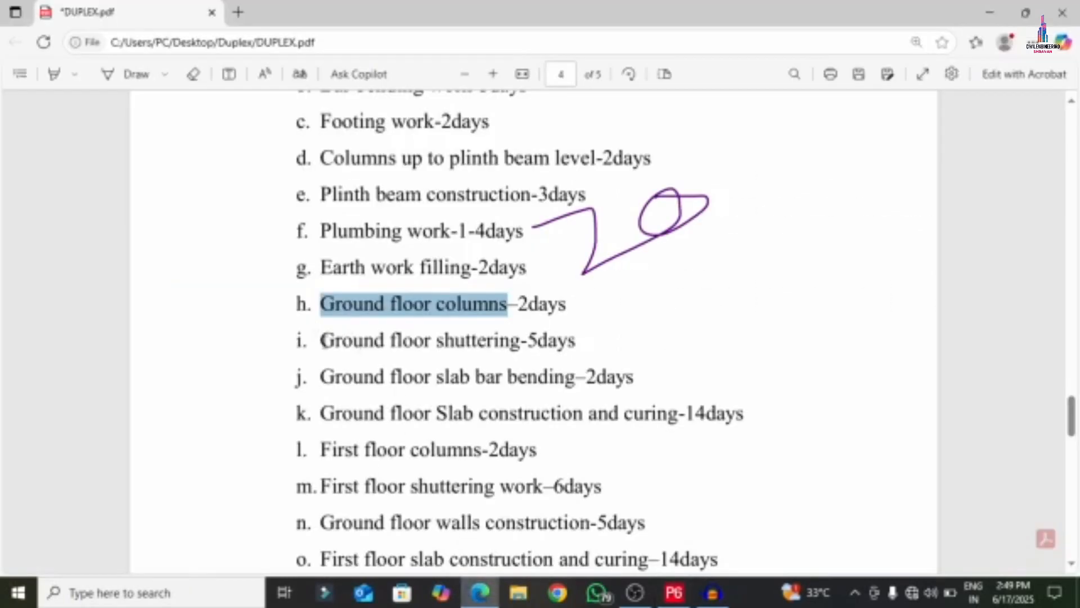
drag(324, 341, 520, 340)
right_click(524, 340)
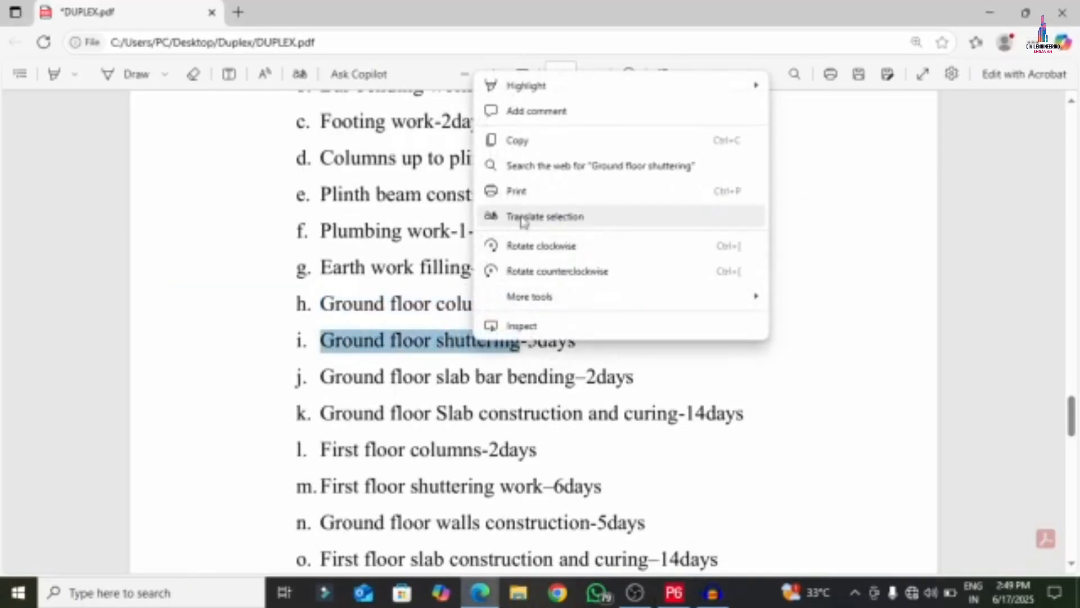
click(521, 141)
click(667, 590)
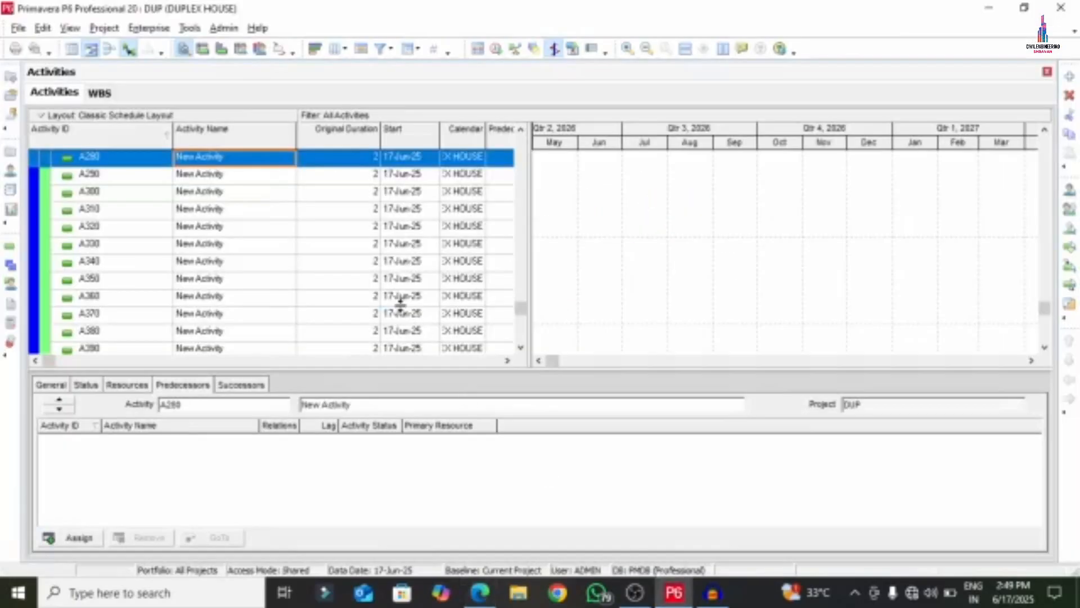
click(212, 154)
right_click(225, 153)
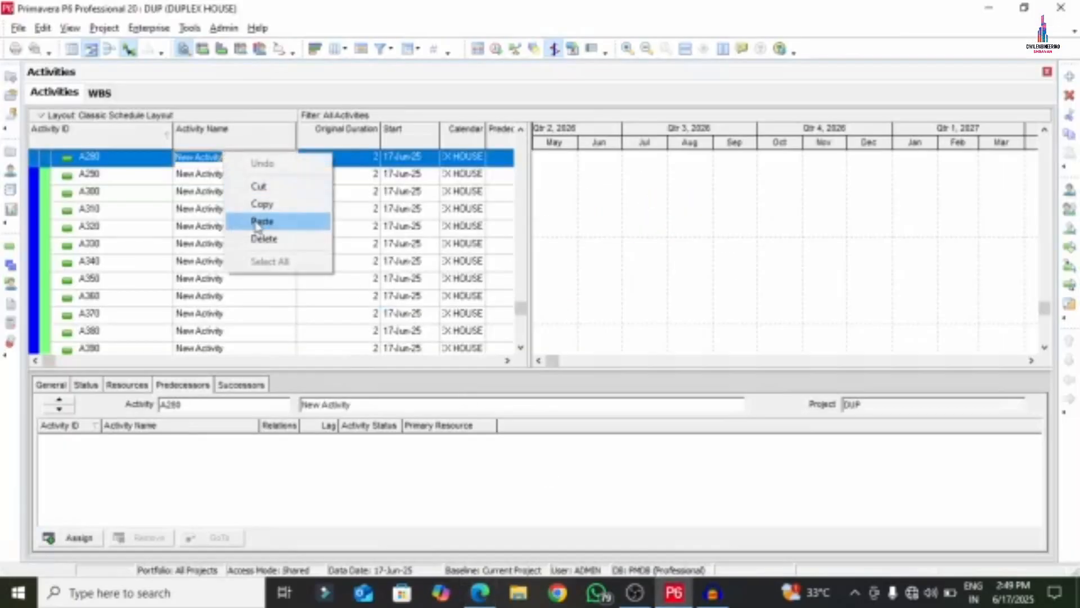
click(253, 219)
click(232, 179)
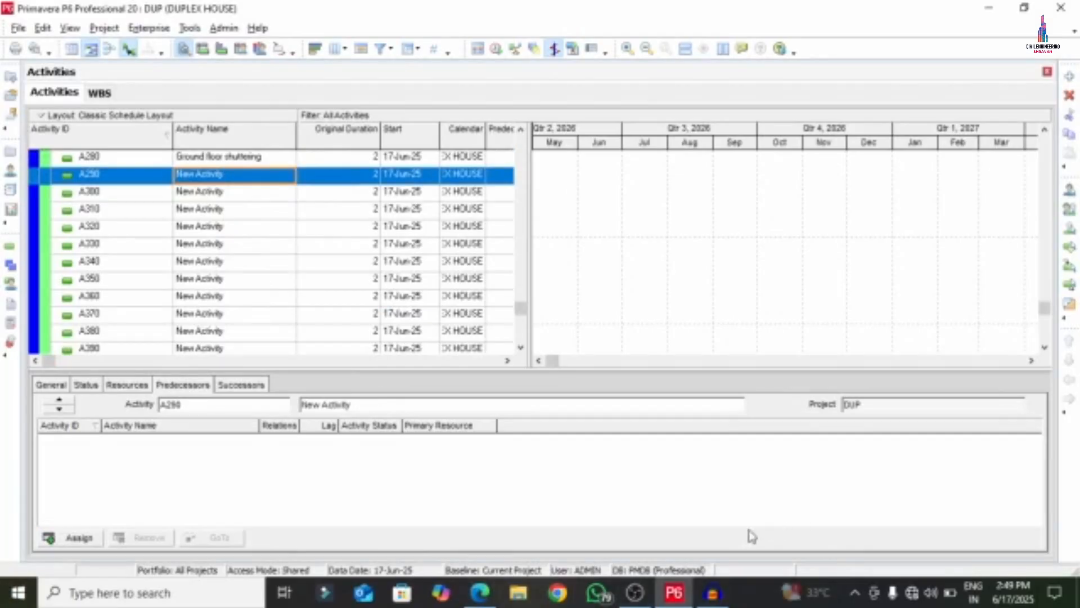
Step: Copy "Ground floor slab bar bending" from DUPLEX.pdf and paste it as the name of activity A290 in Primavera P6
click(480, 591)
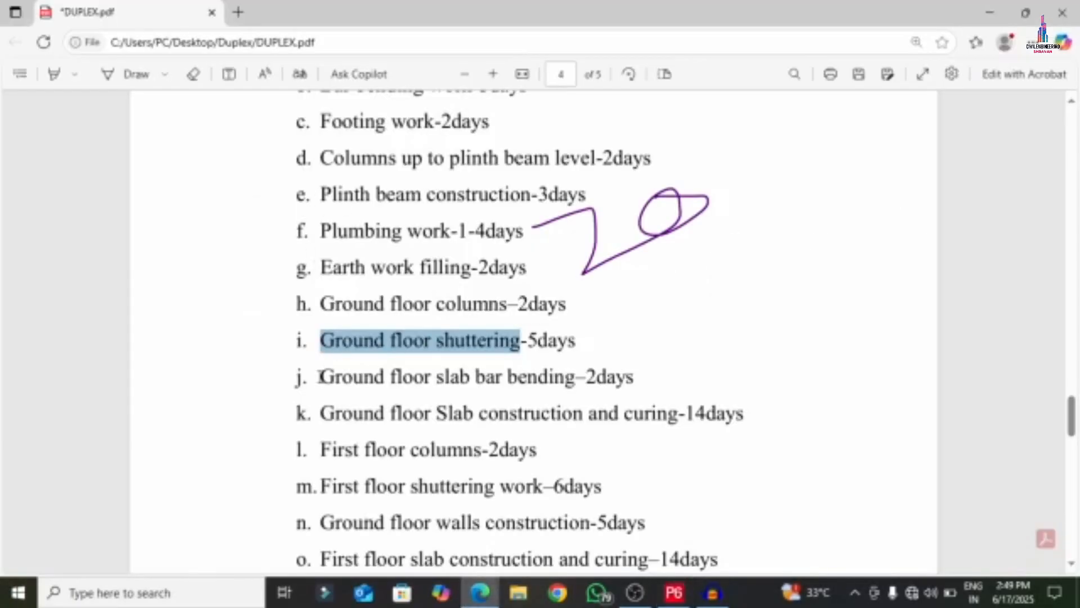
drag(319, 376, 580, 377)
right_click(529, 379)
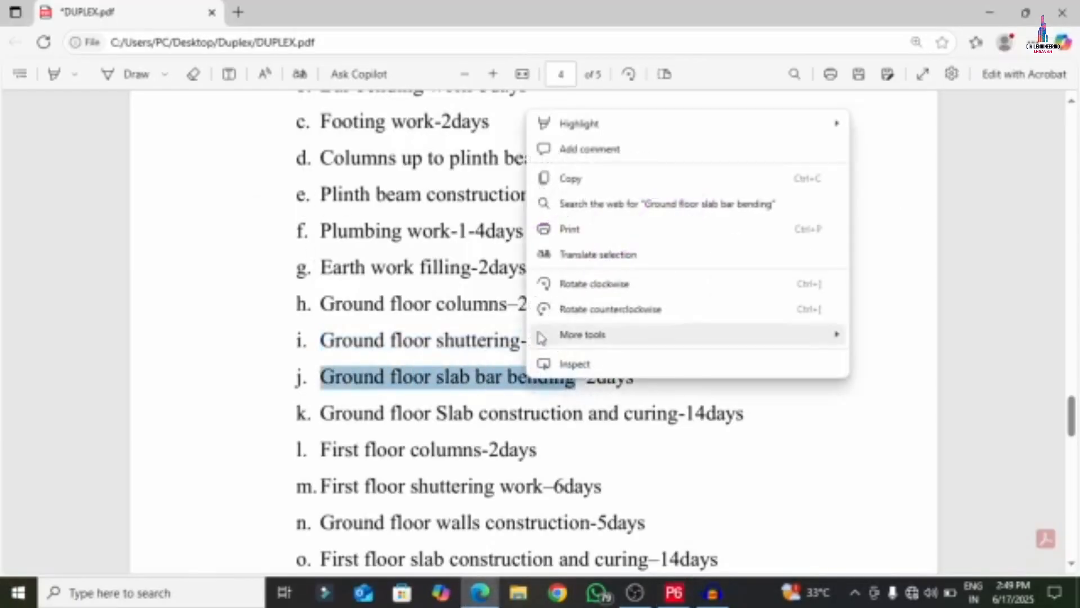
click(613, 186)
click(687, 594)
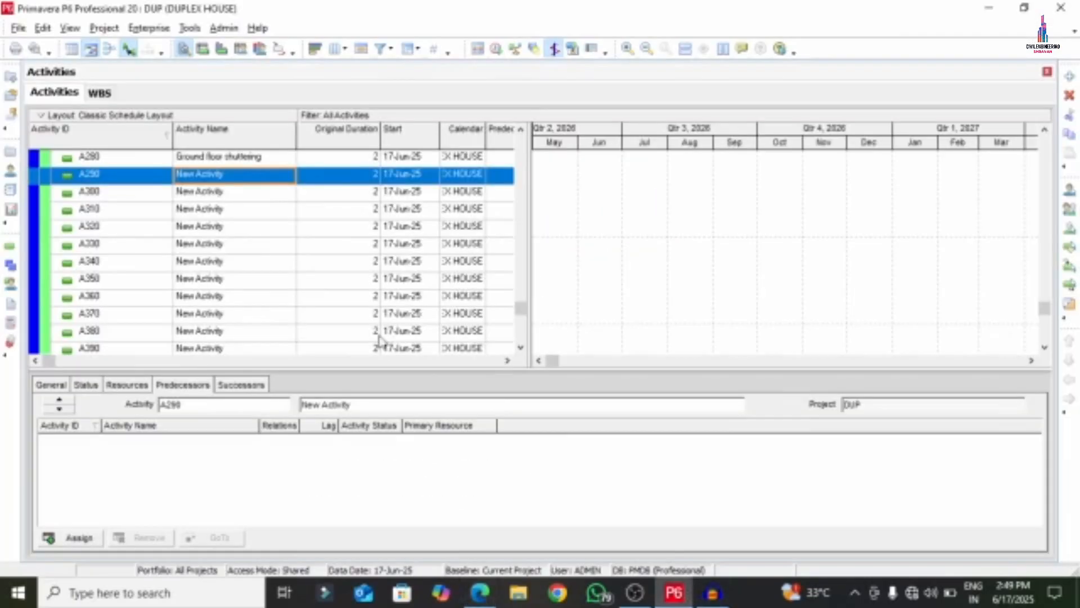
click(238, 170)
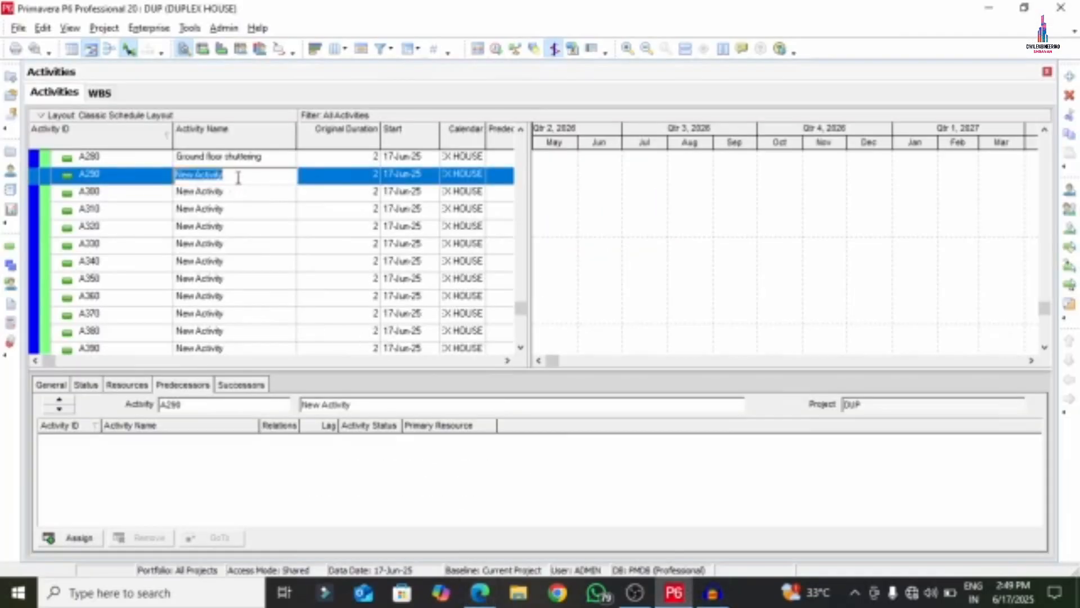
right_click(238, 175)
click(275, 246)
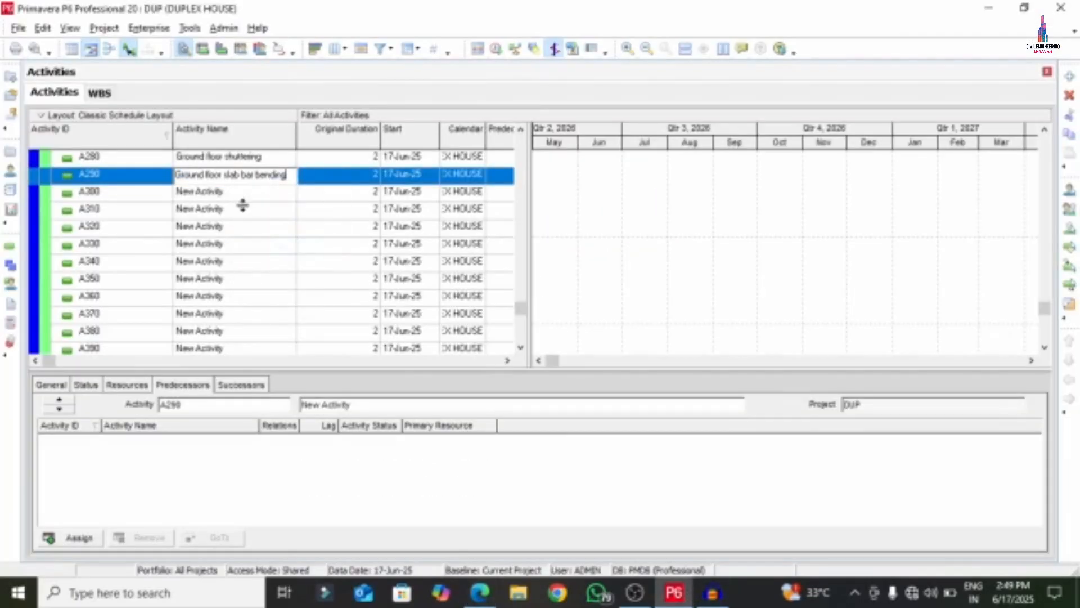
click(238, 198)
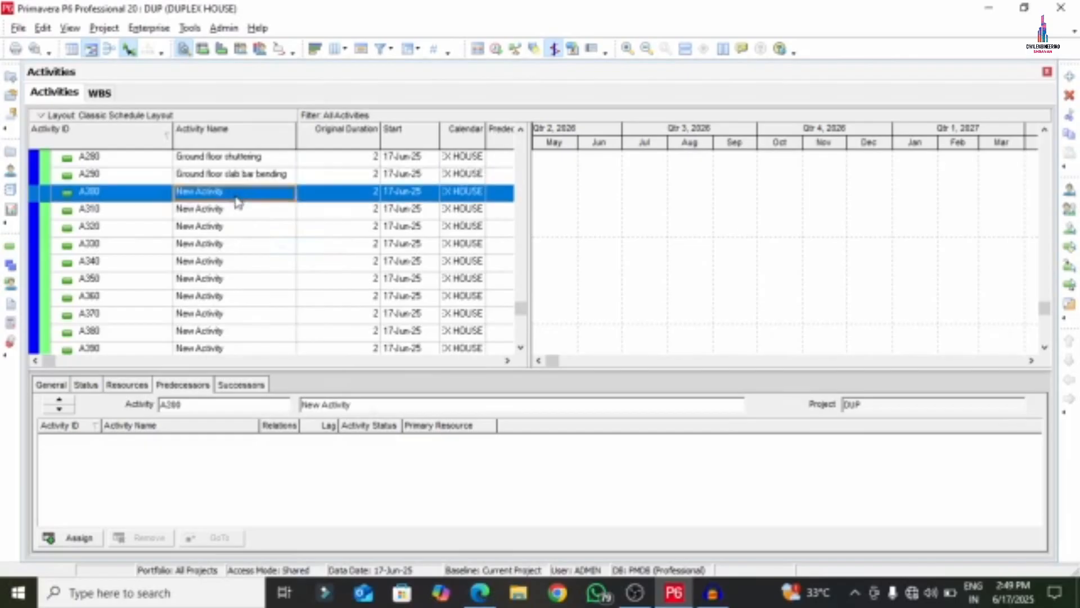
Step: Copy "Ground floor Slab construction and curing" from DUPLEX.pdf and paste it as the name of activity A300 in Primavera P6
click(498, 601)
drag(324, 416, 601, 428)
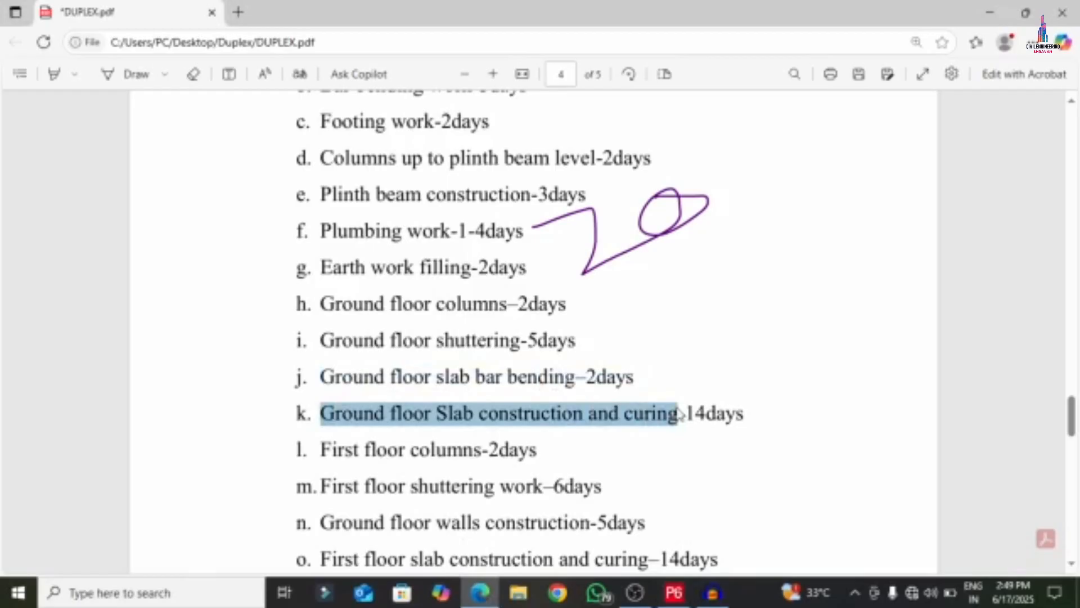
right_click(579, 429)
click(634, 224)
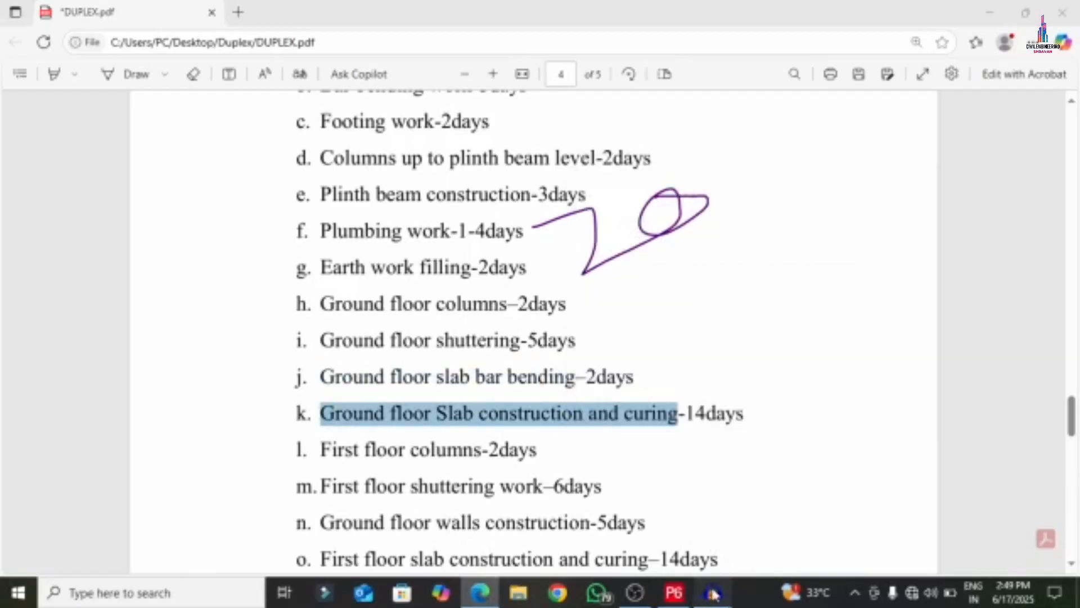
click(714, 596)
click(714, 594)
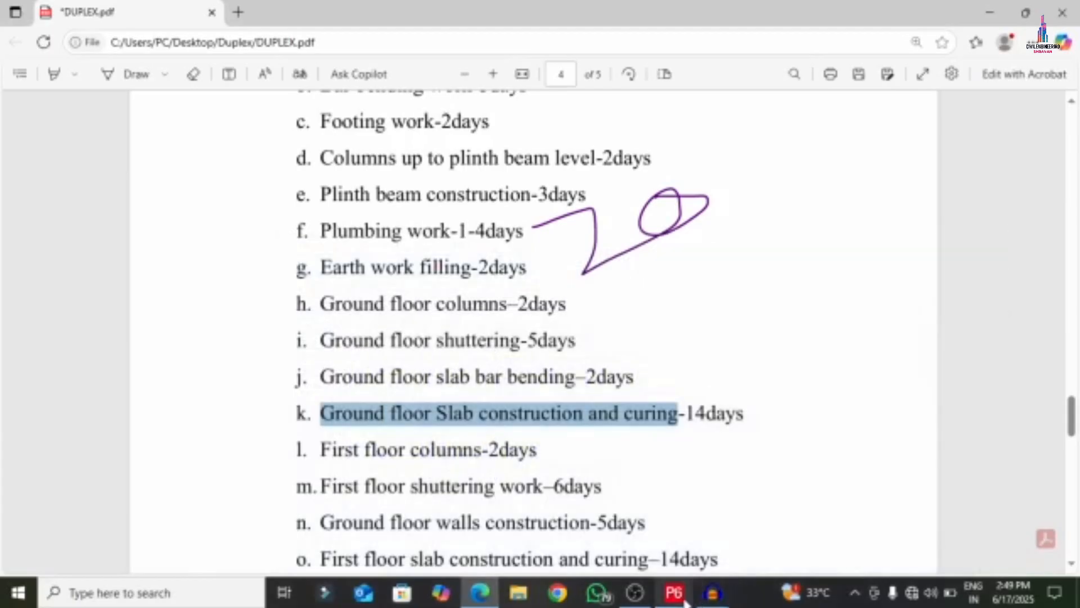
click(674, 593)
click(233, 198)
right_click(234, 200)
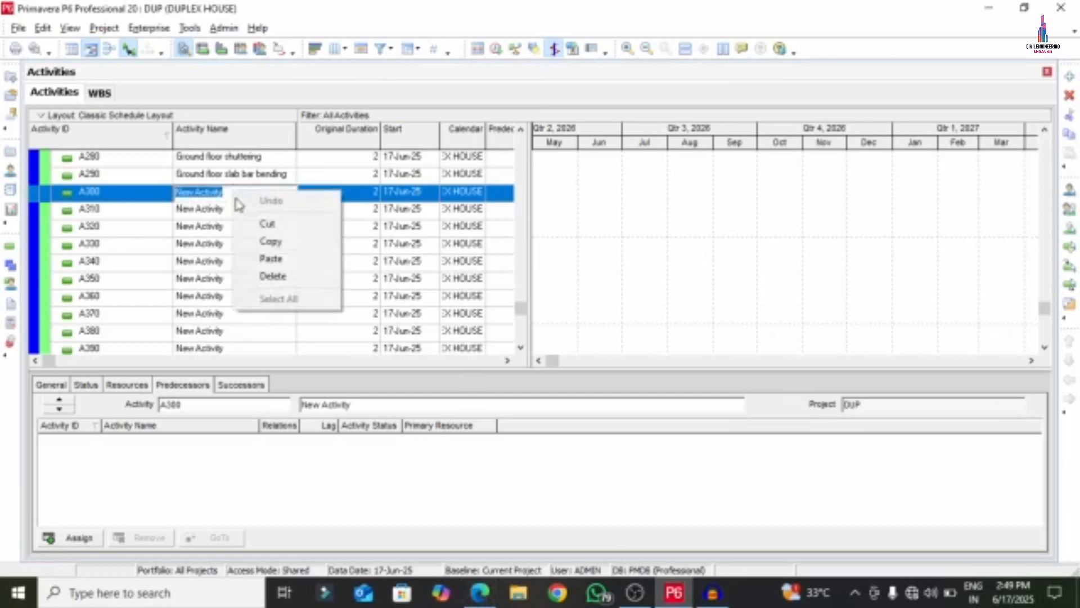
click(269, 258)
click(236, 213)
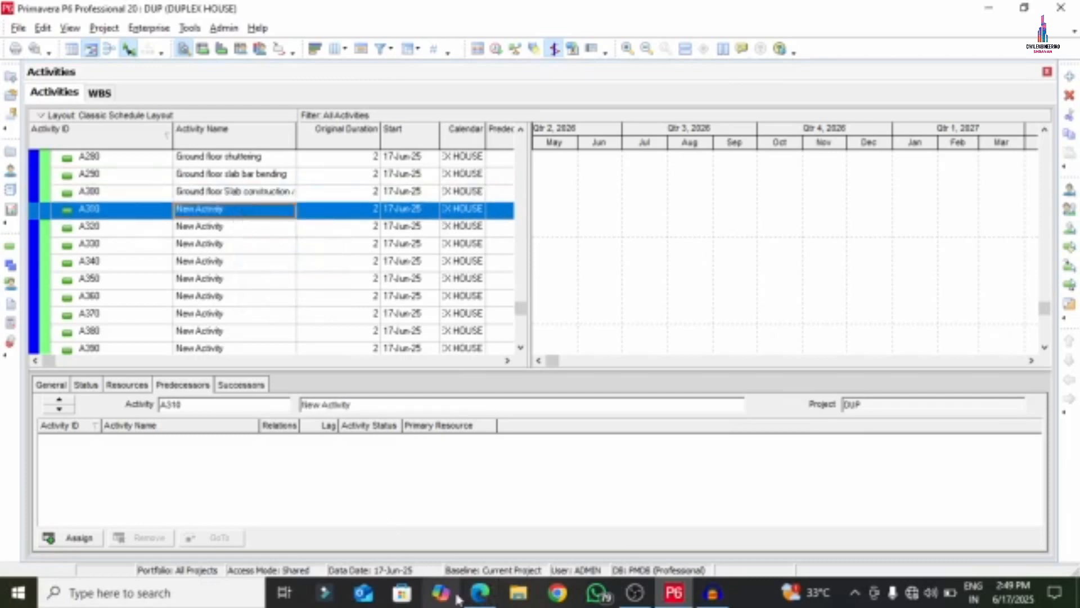
Step: Copy "First floor columns" from DUPLEX.pdf and paste it as the name of activity A310 in Primavera P6
click(480, 592)
drag(320, 450, 463, 454)
right_click(455, 454)
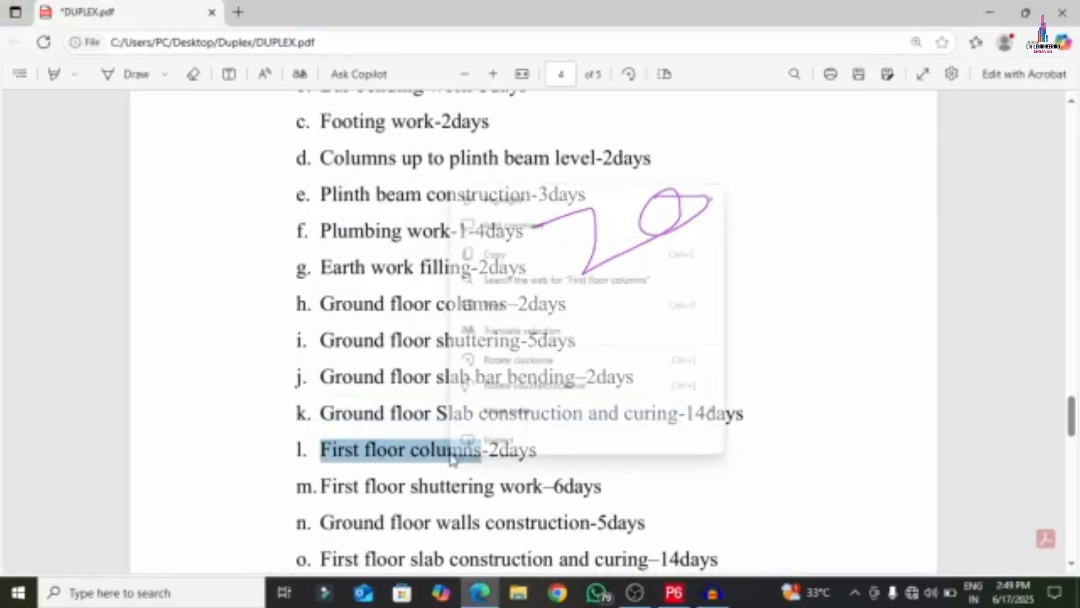
click(497, 249)
click(674, 592)
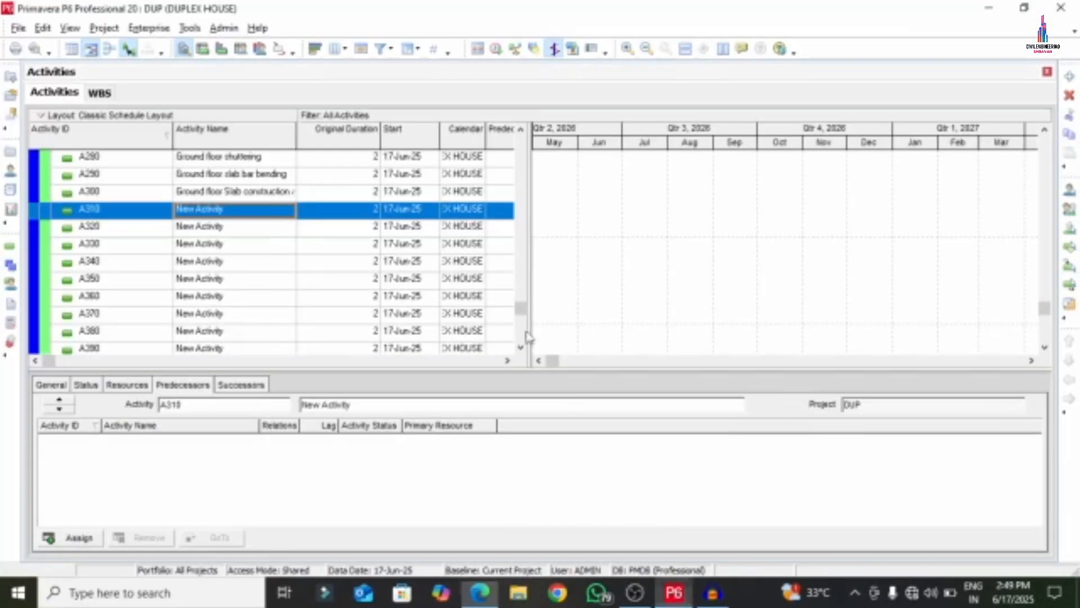
click(256, 211)
right_click(256, 212)
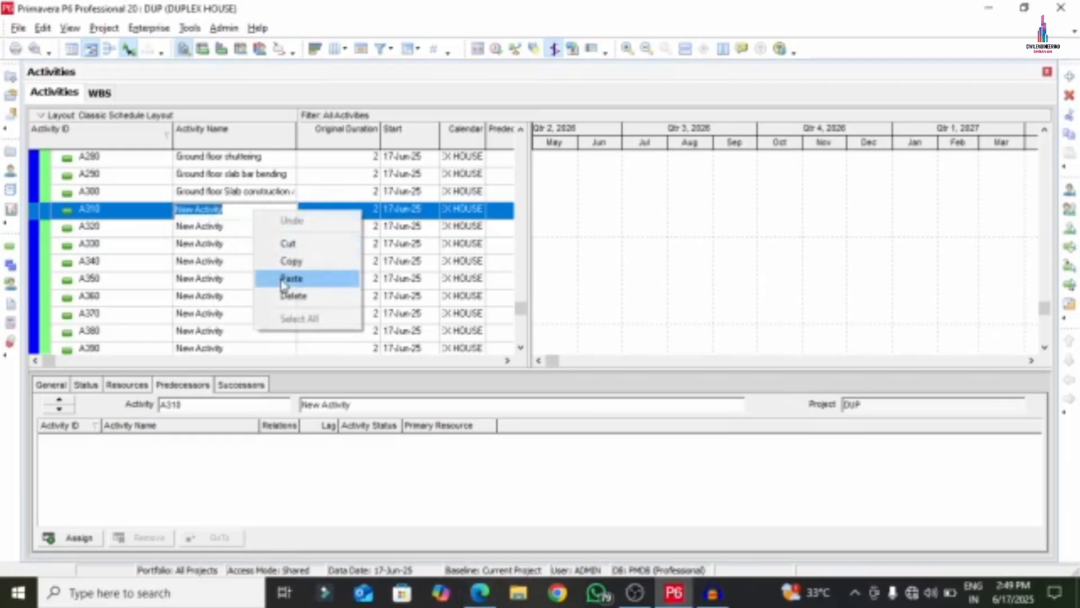
click(292, 278)
click(241, 233)
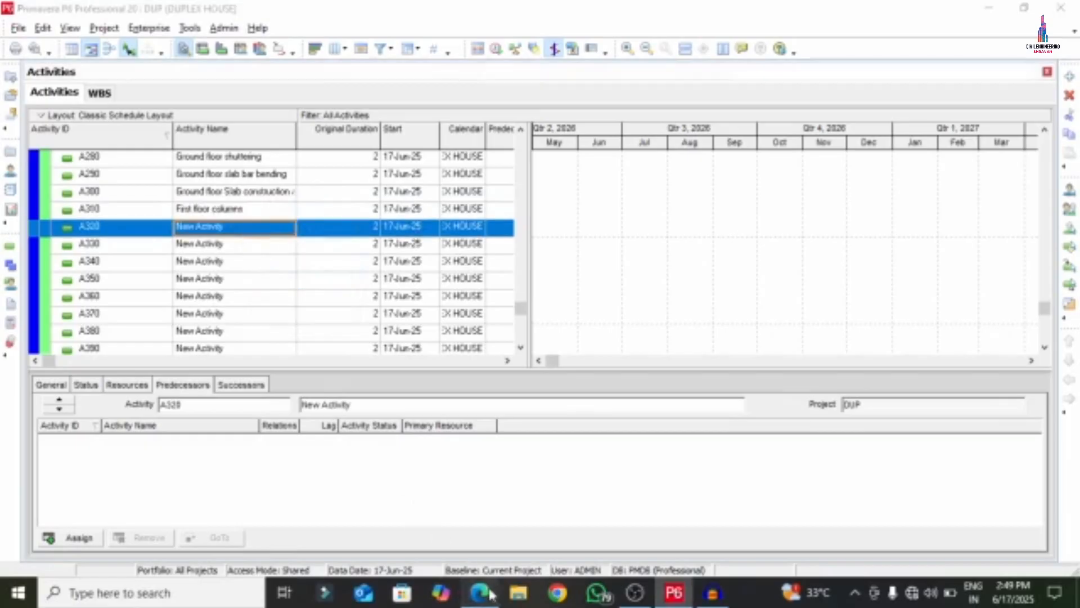
Step: Copy "First floor shuttering work" from DUPLEX.pdf and paste it as the name of activity A320 in Primavera P6
click(480, 592)
scroll(309, 374, down, 6)
scroll(314, 304, up, 2)
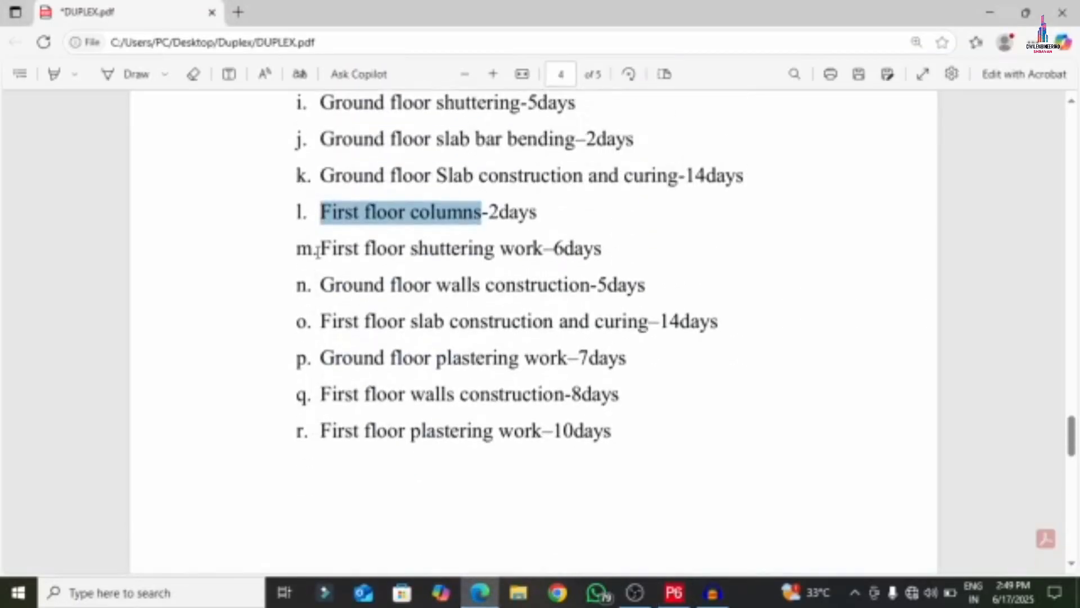
drag(318, 249, 534, 248)
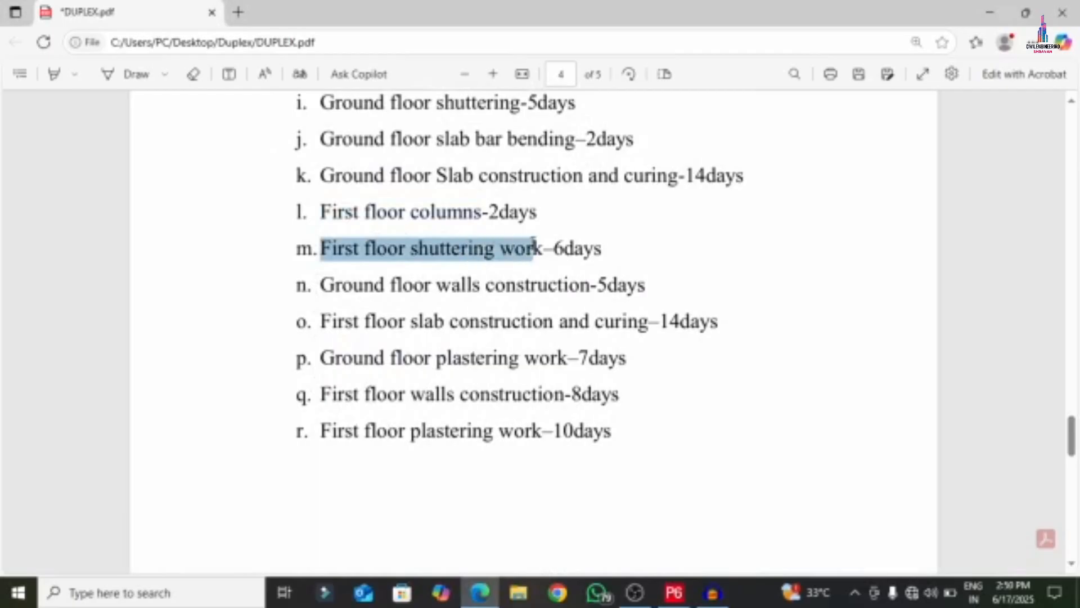
right_click(482, 250)
click(526, 315)
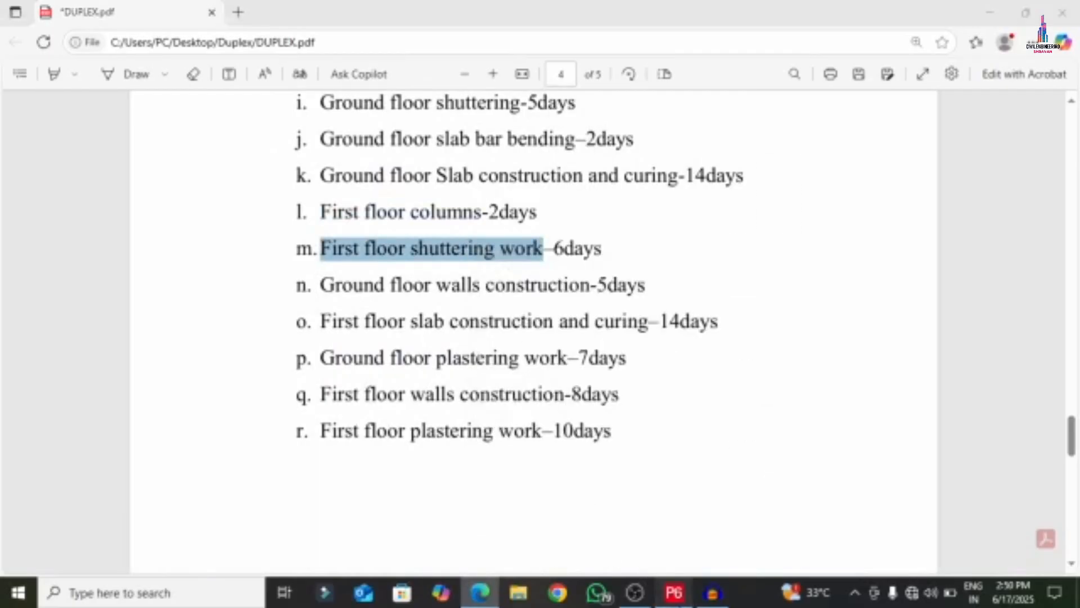
click(674, 592)
right_click(235, 239)
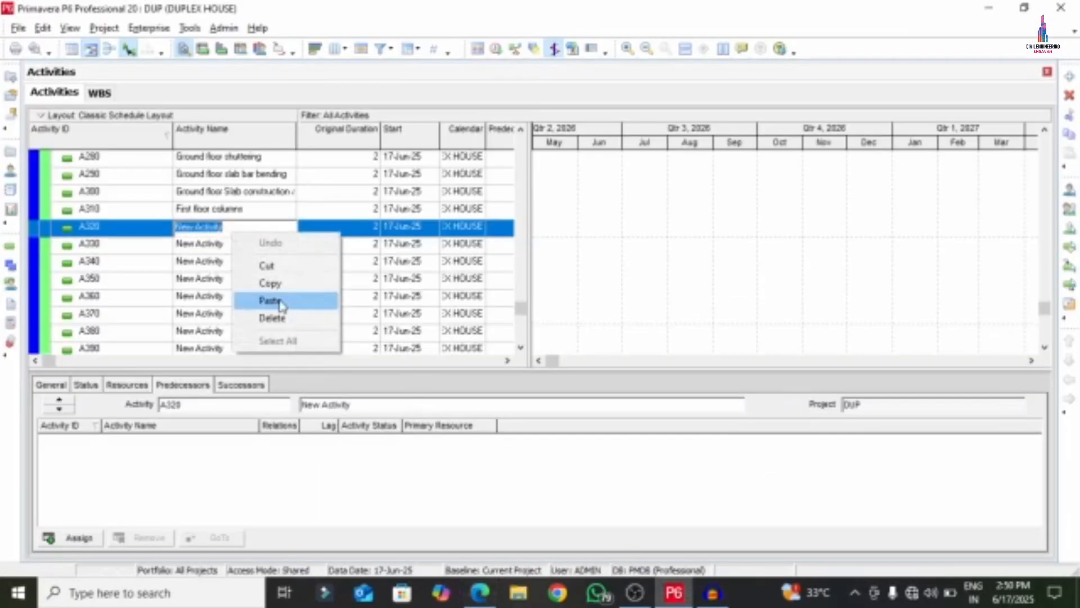
click(281, 302)
click(228, 246)
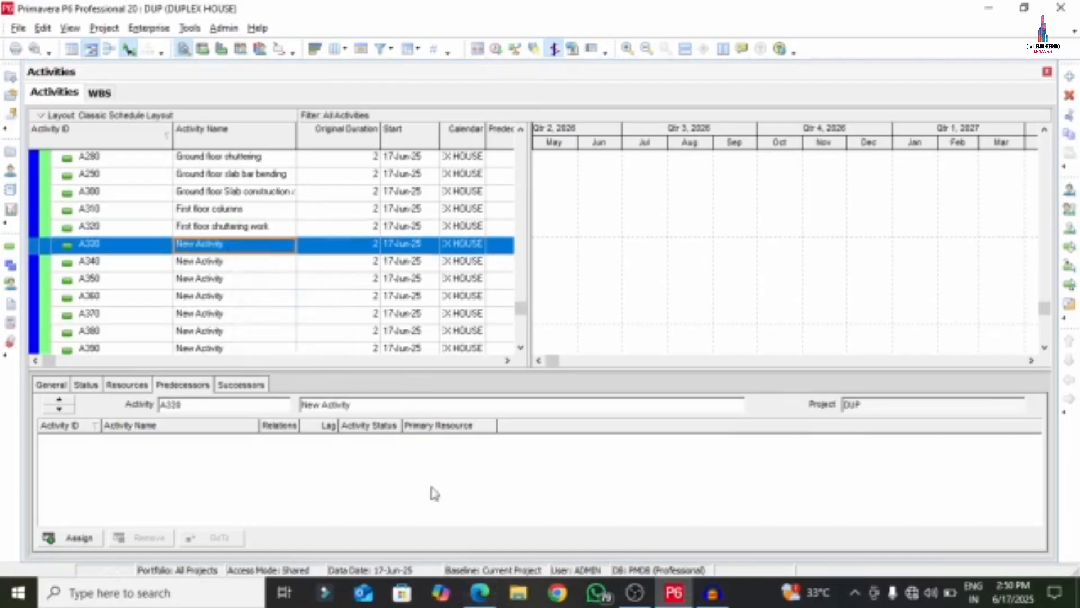
Step: Copy "Ground floor walls construction" from DUPLEX.pdf and paste it as the name of activity A330 in Primavera P6
click(495, 593)
drag(320, 285, 594, 286)
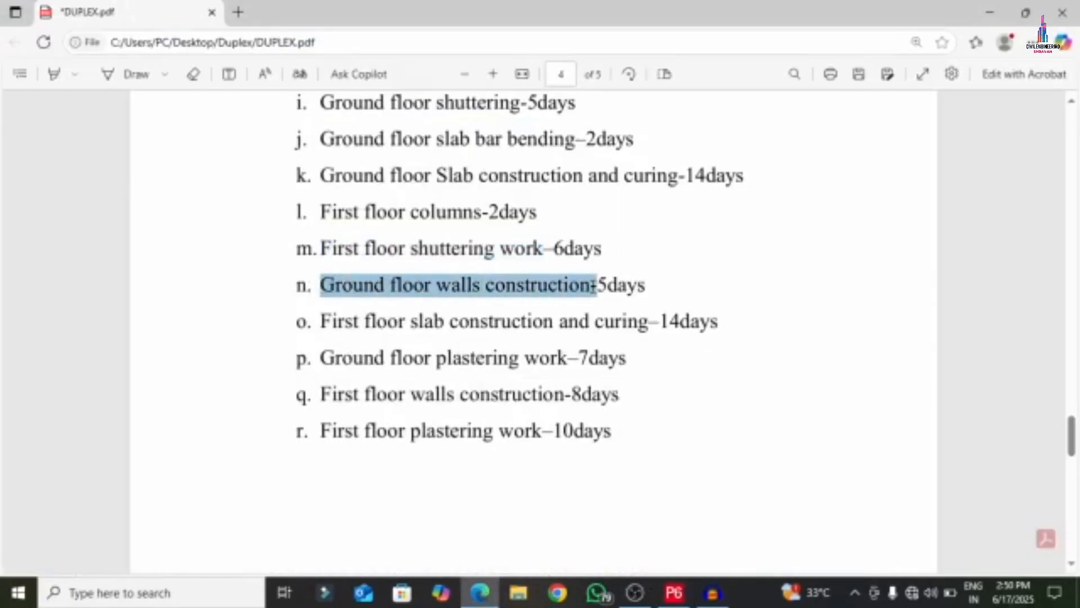
right_click(472, 297)
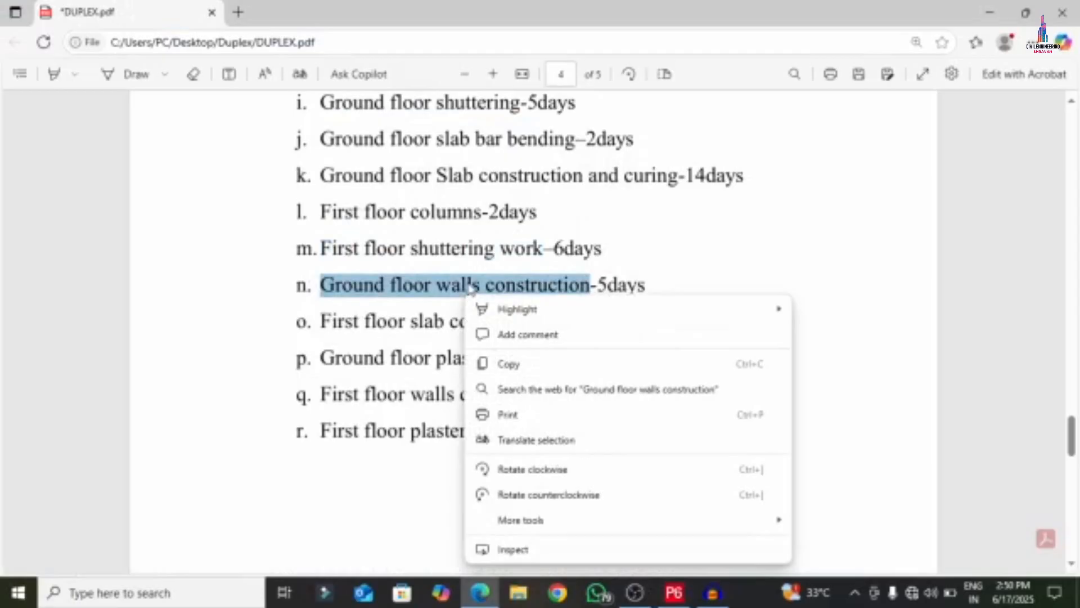
click(484, 363)
click(675, 592)
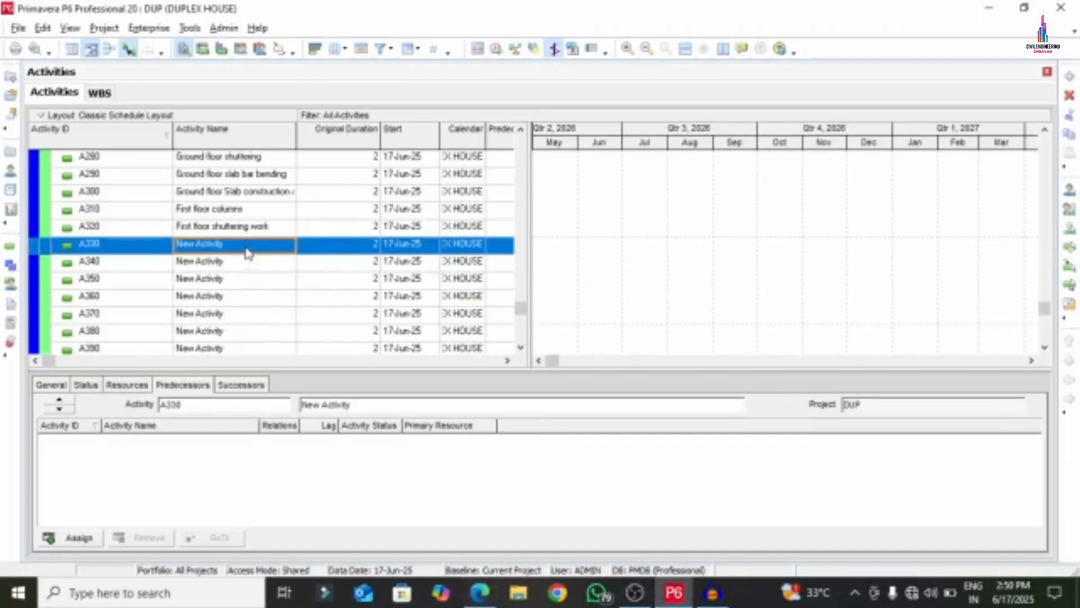
right_click(248, 254)
click(276, 313)
click(245, 268)
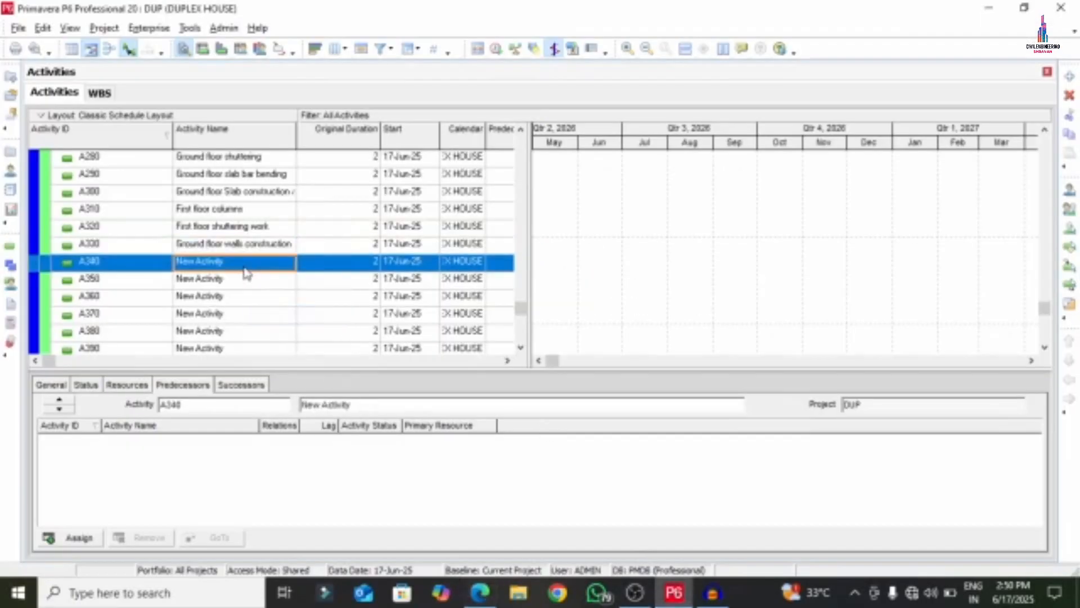
Step: Copy "First floor slab construction and curing" from DUPLEX.pdf and paste it as the name of activity A340 in Primavera P6
click(513, 592)
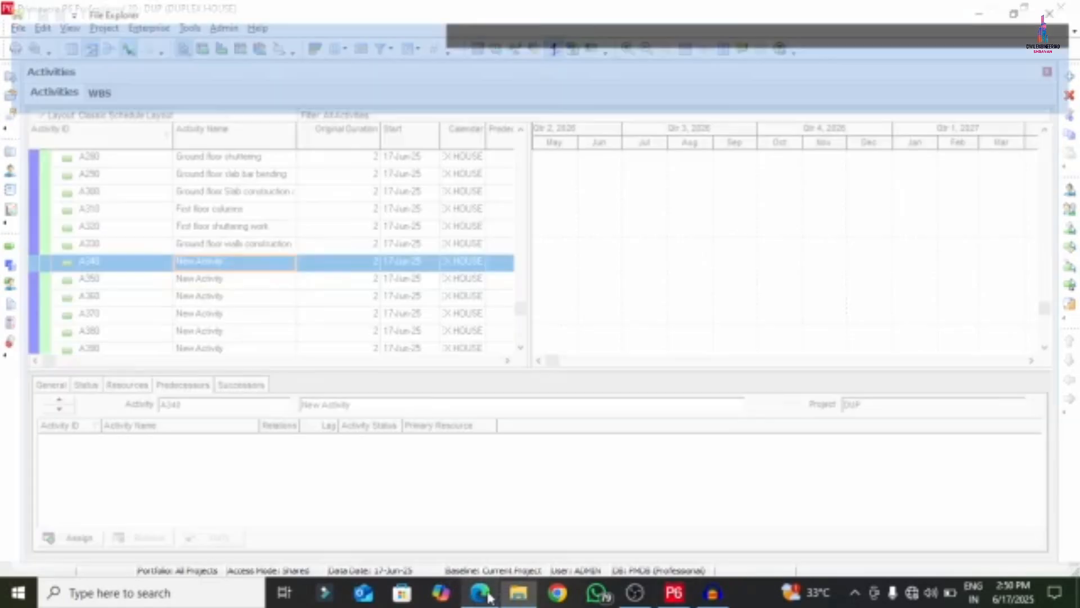
click(480, 593)
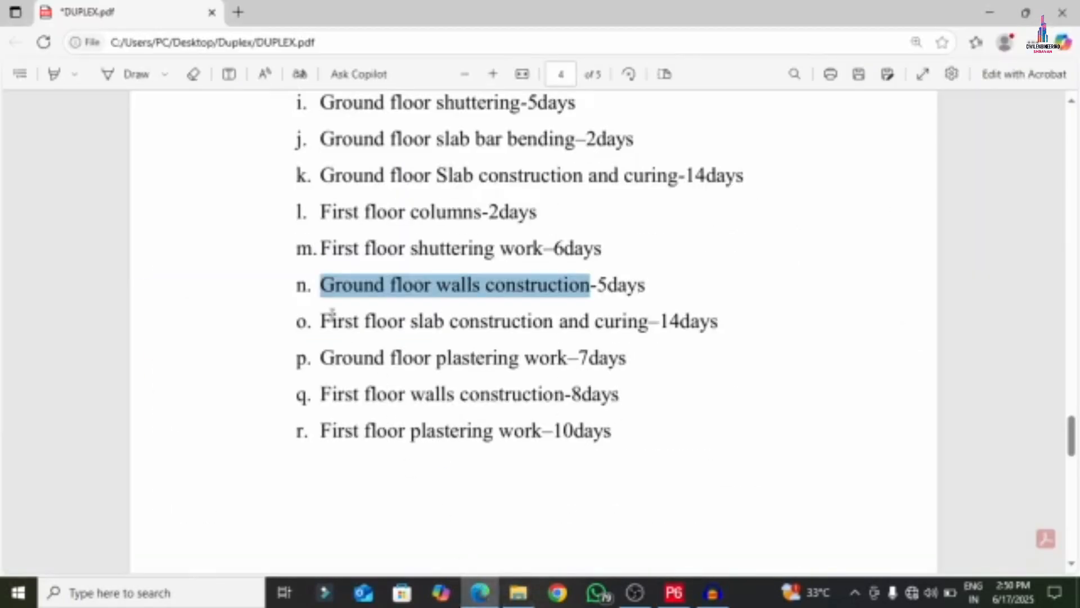
drag(318, 331, 650, 329)
right_click(563, 352)
double_click(480, 332)
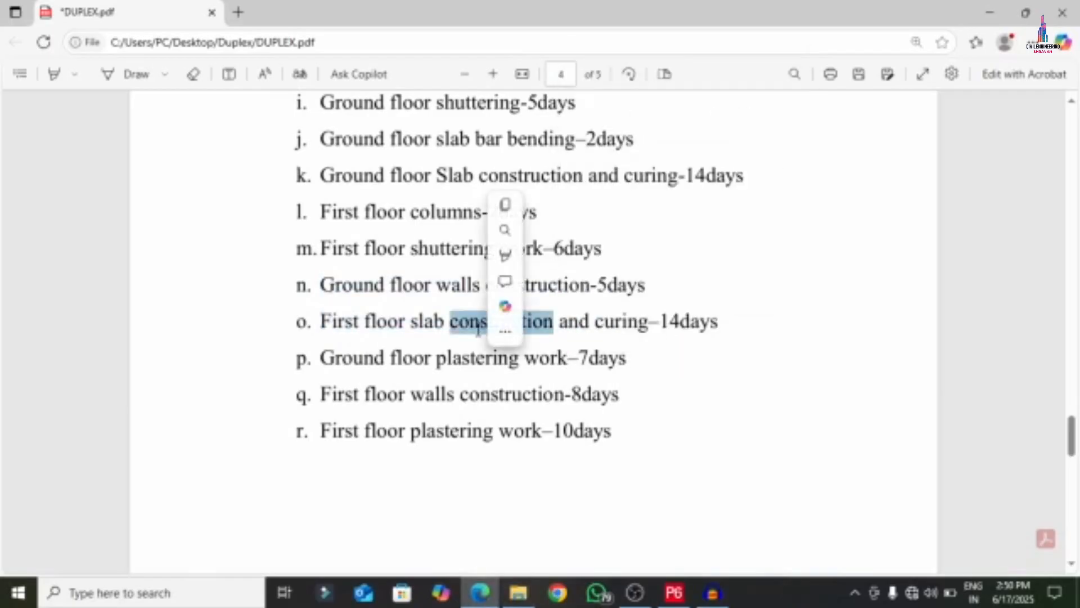
click(318, 322)
drag(319, 322, 619, 311)
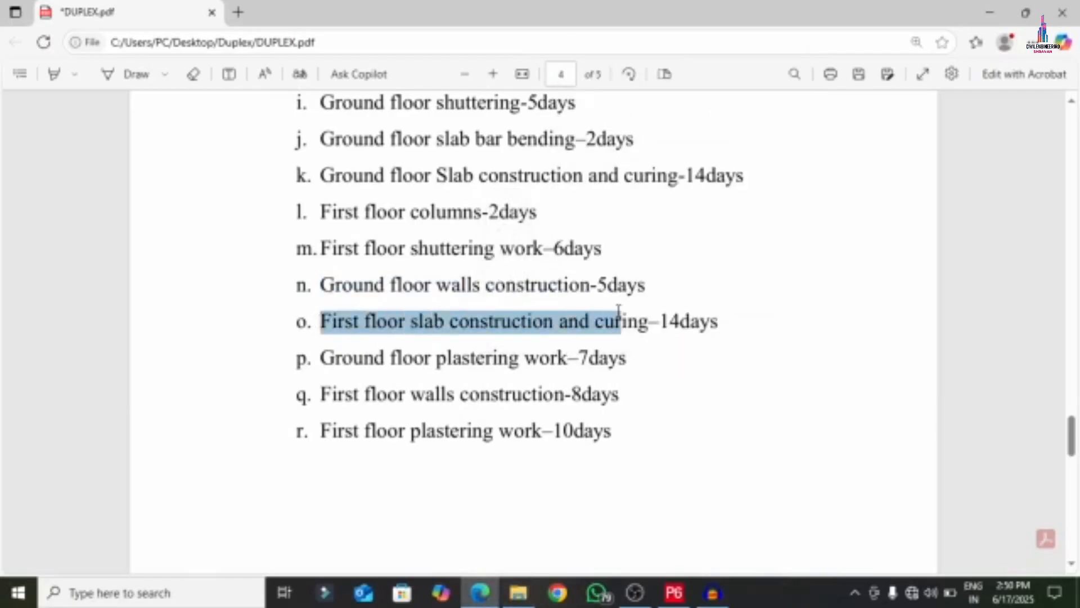
right_click(624, 318)
click(671, 116)
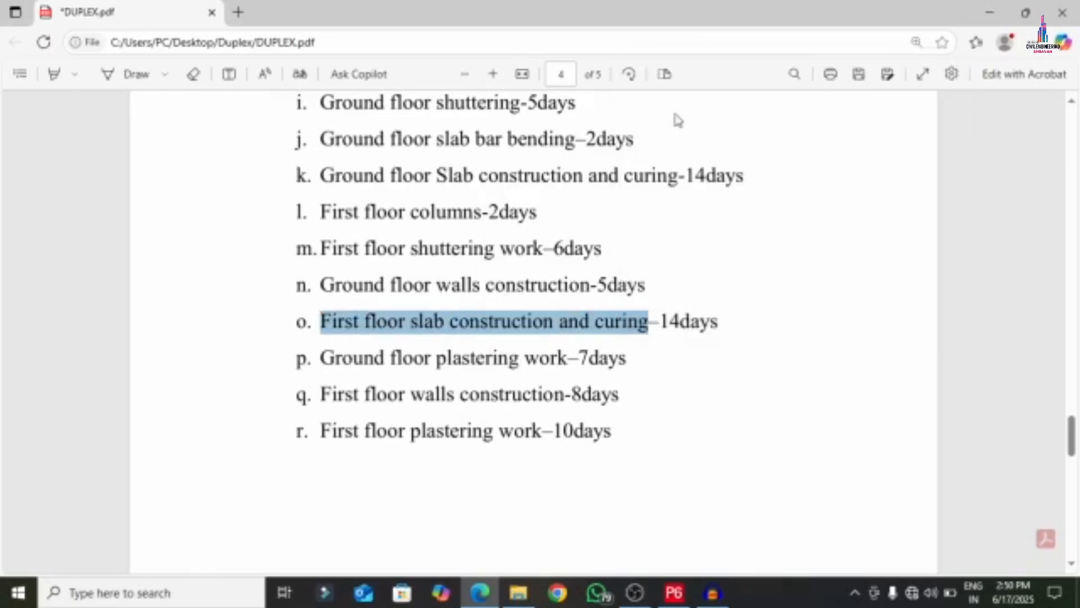
click(670, 592)
click(258, 266)
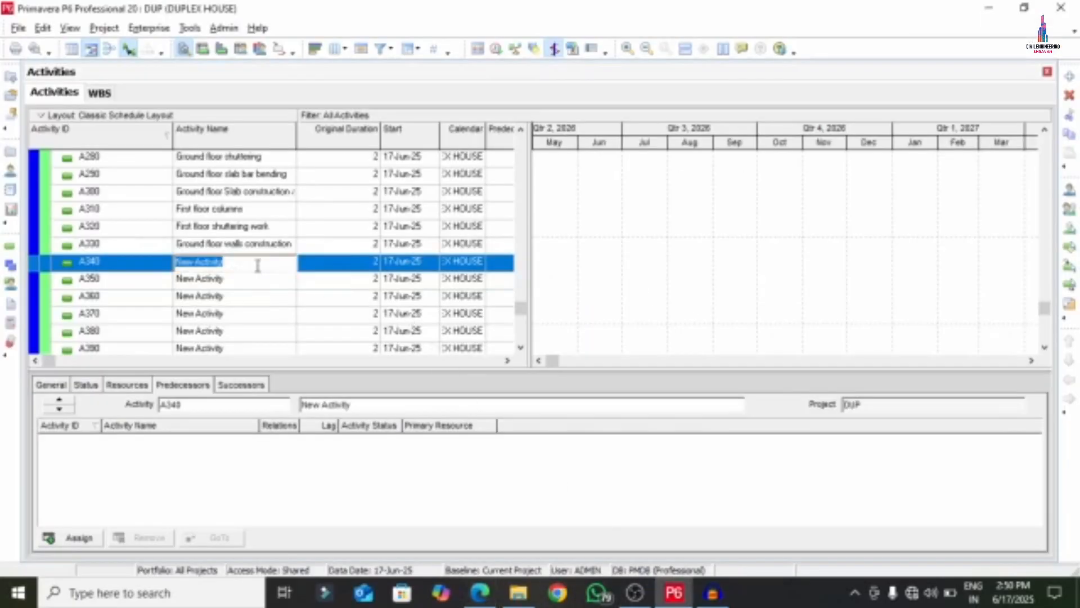
right_click(258, 265)
click(306, 336)
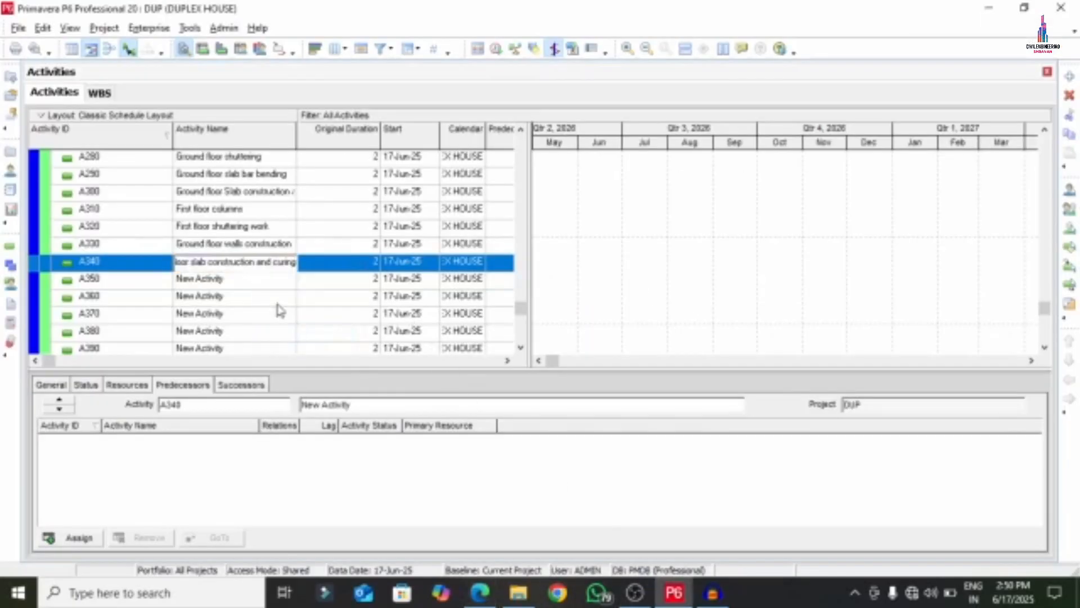
click(219, 283)
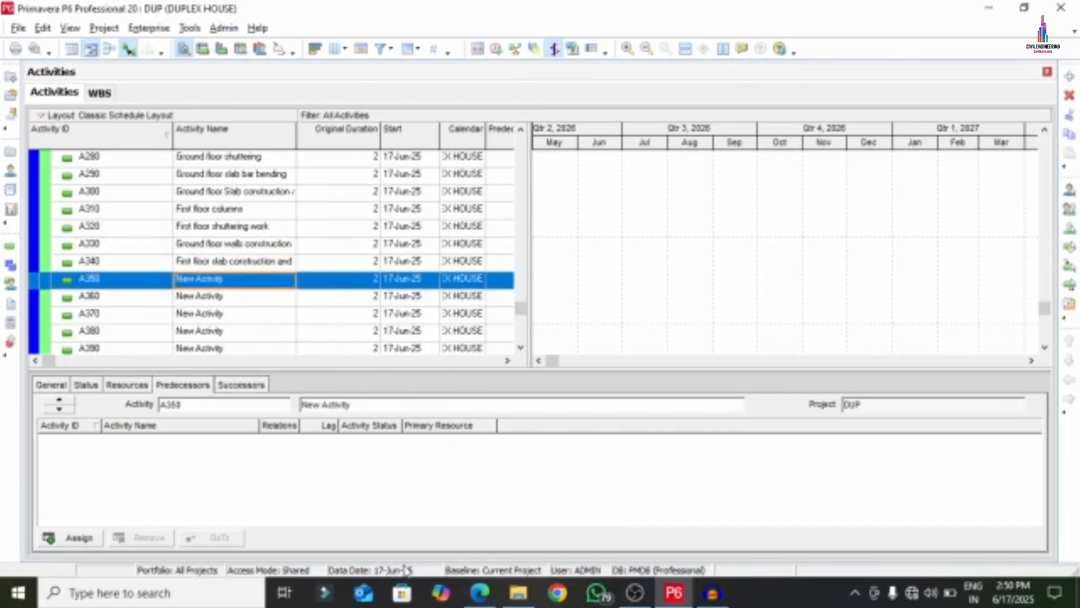
Step: Copy "Ground floor plastering work" from DUPLEX.pdf and paste it as the name of activity A350 in Primavera P6
click(479, 592)
scroll(346, 314, down, 4)
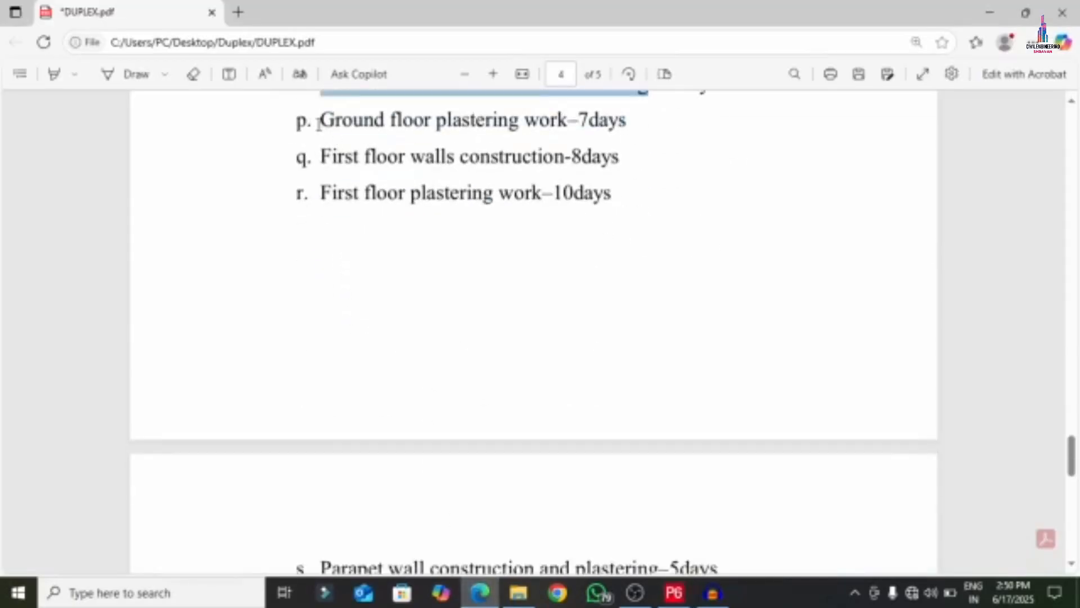
drag(319, 124, 555, 130)
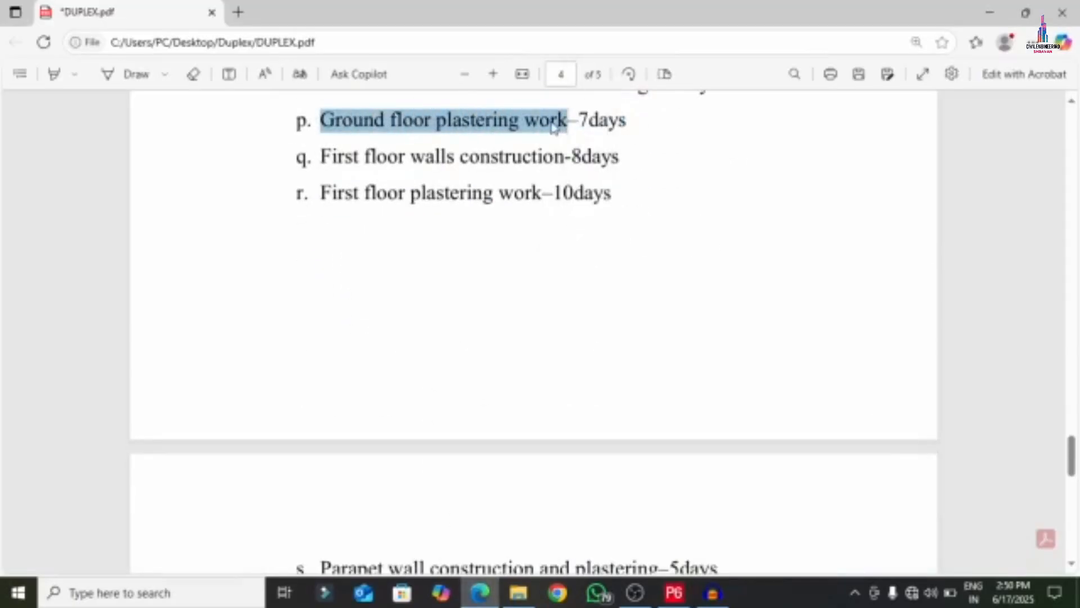
right_click(558, 122)
click(585, 188)
click(673, 593)
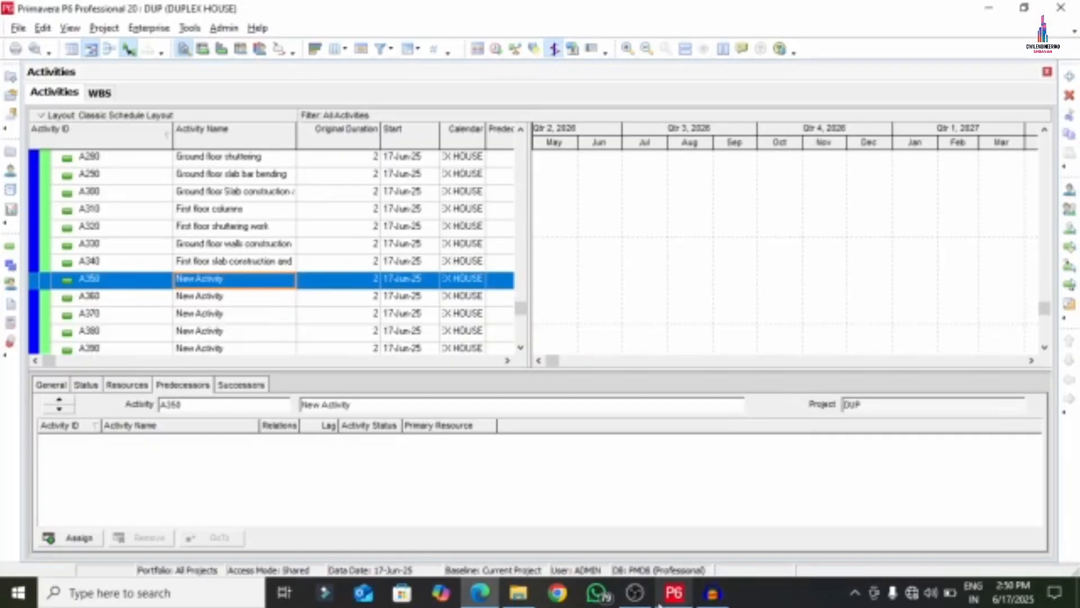
click(243, 281)
right_click(243, 284)
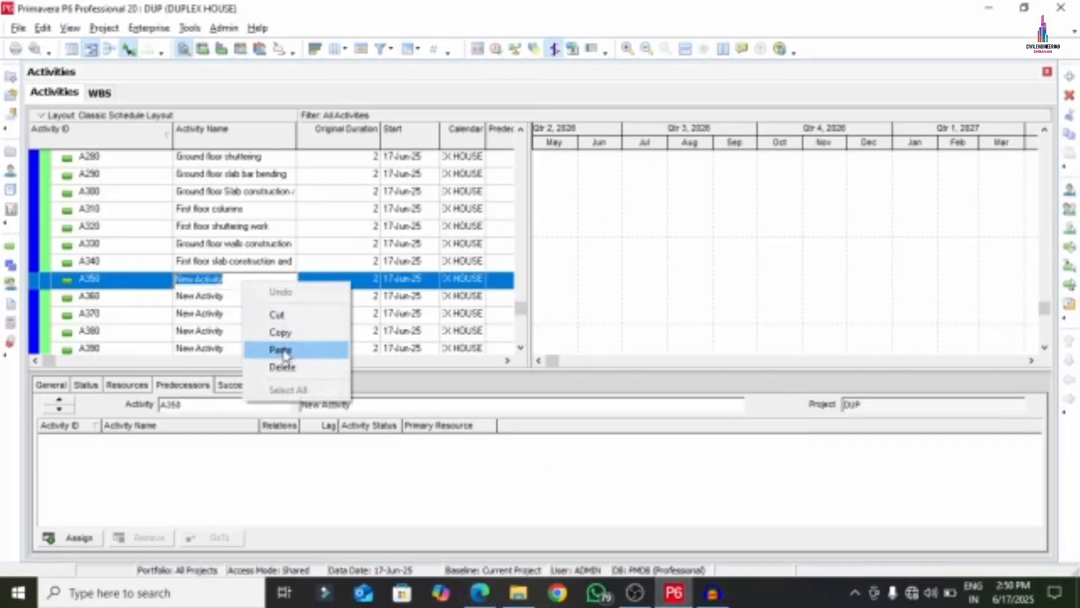
click(280, 349)
click(228, 297)
Step: Copy "First floor walls construction" from DUPLEX.pdf and paste it as the name of activity A360 in Primavera P6
click(240, 297)
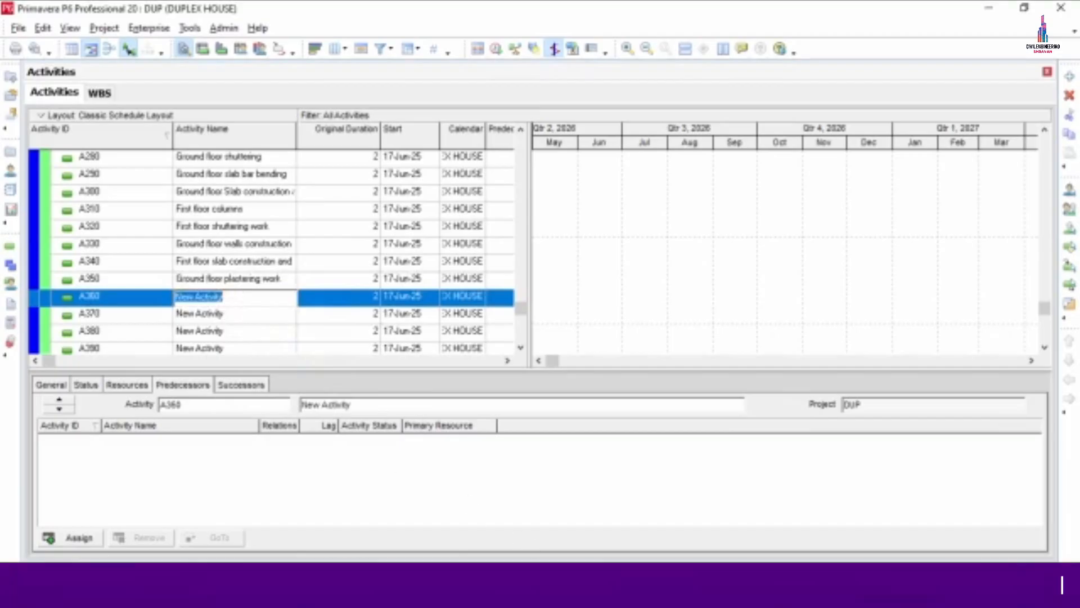
click(509, 591)
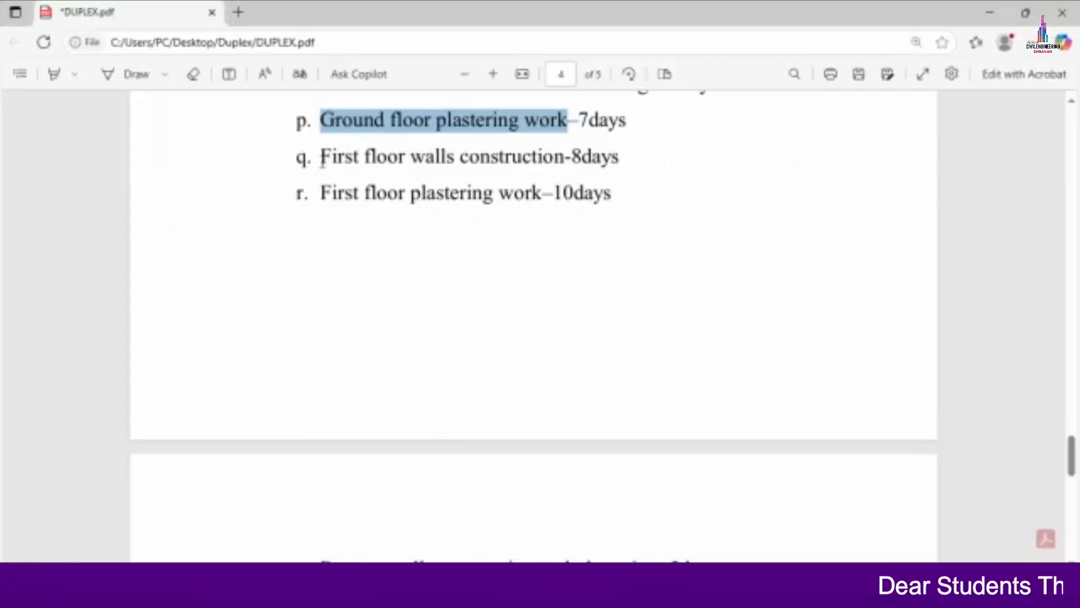
drag(322, 159, 554, 157)
right_click(500, 153)
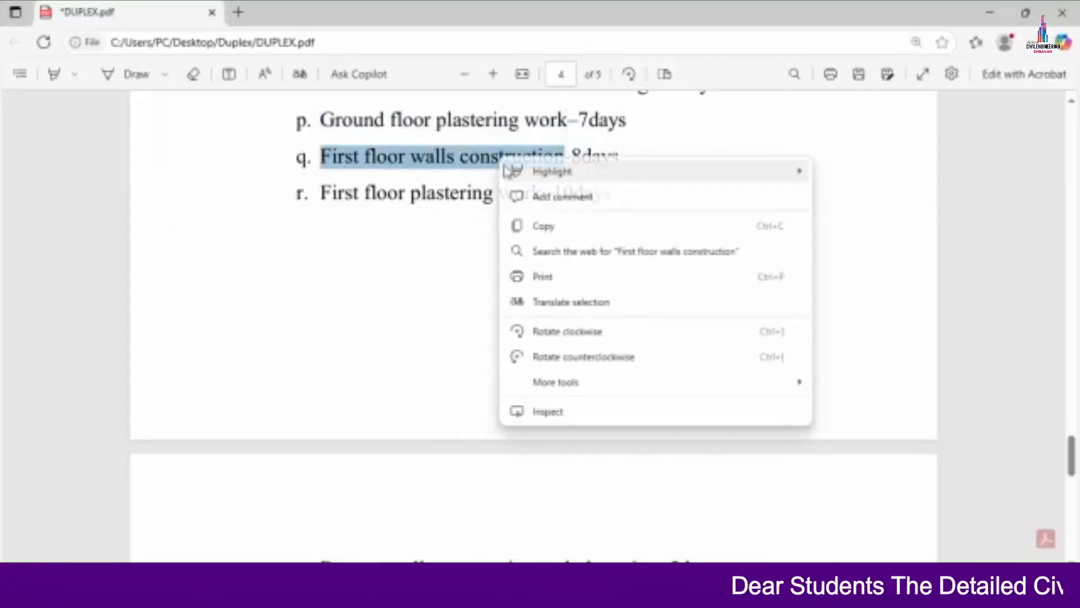
click(535, 228)
key(alt+Tab)
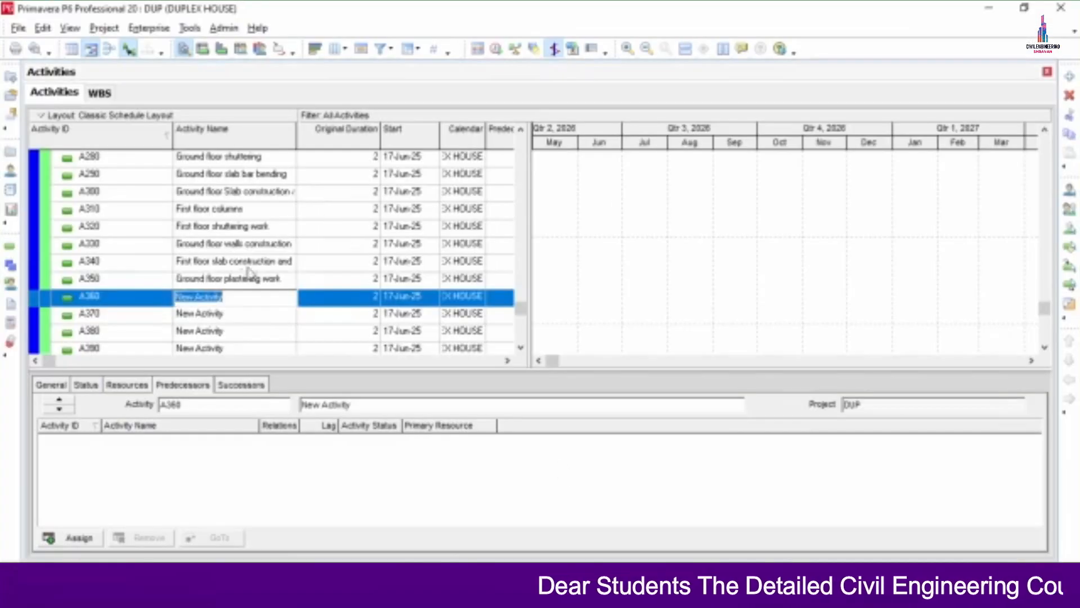
right_click(238, 304)
click(267, 366)
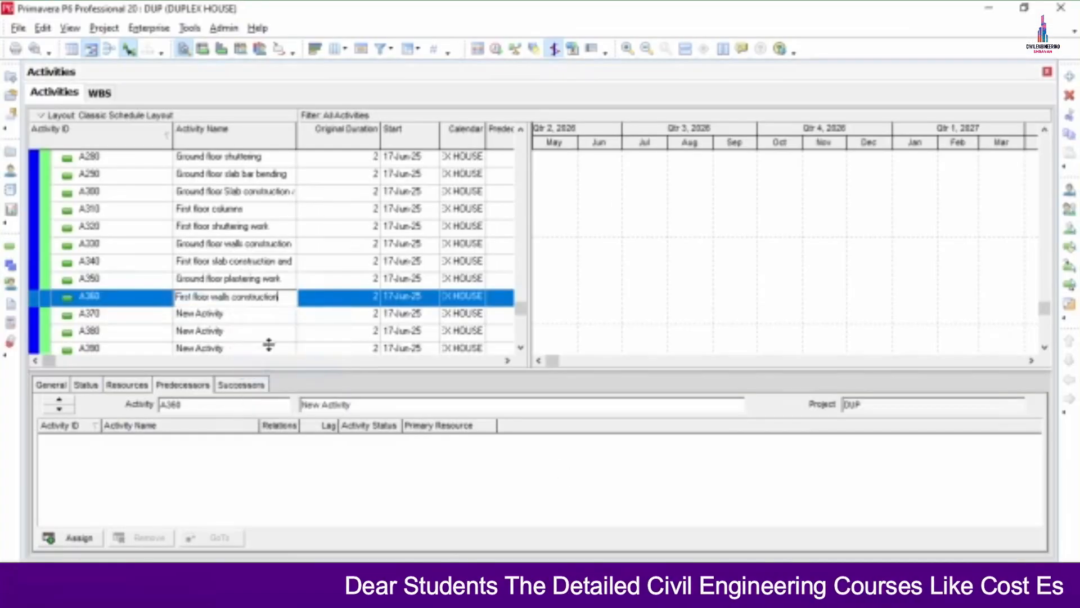
click(228, 319)
Step: Copy "First floor plastering work" from DUPLEX.pdf and paste it as the name of activity A370 in Primavera P6
scroll(220, 322, down, 1)
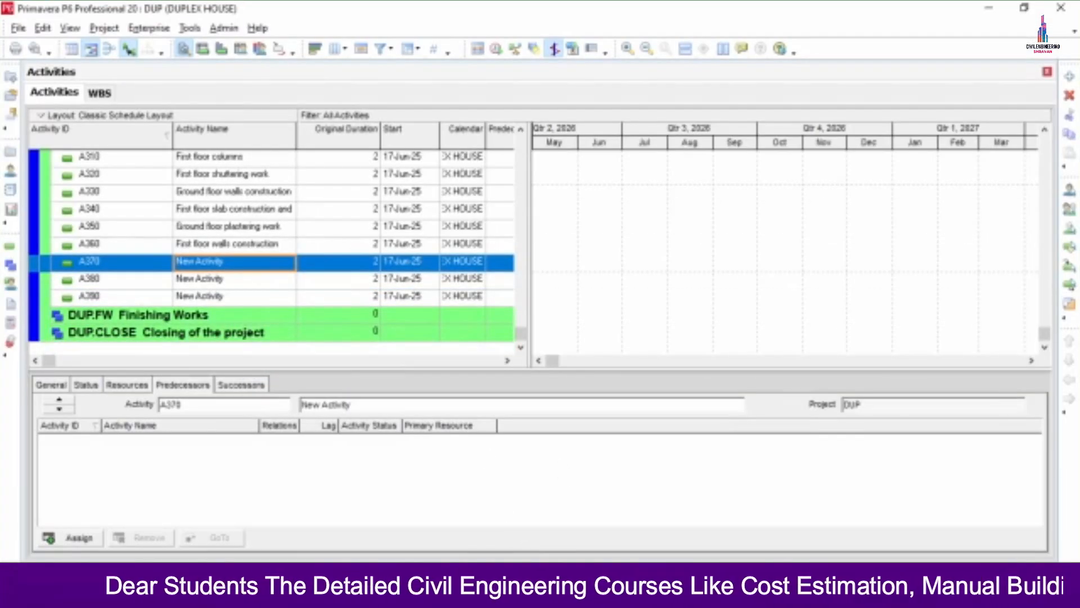
key(alt+Tab)
drag(320, 193, 508, 180)
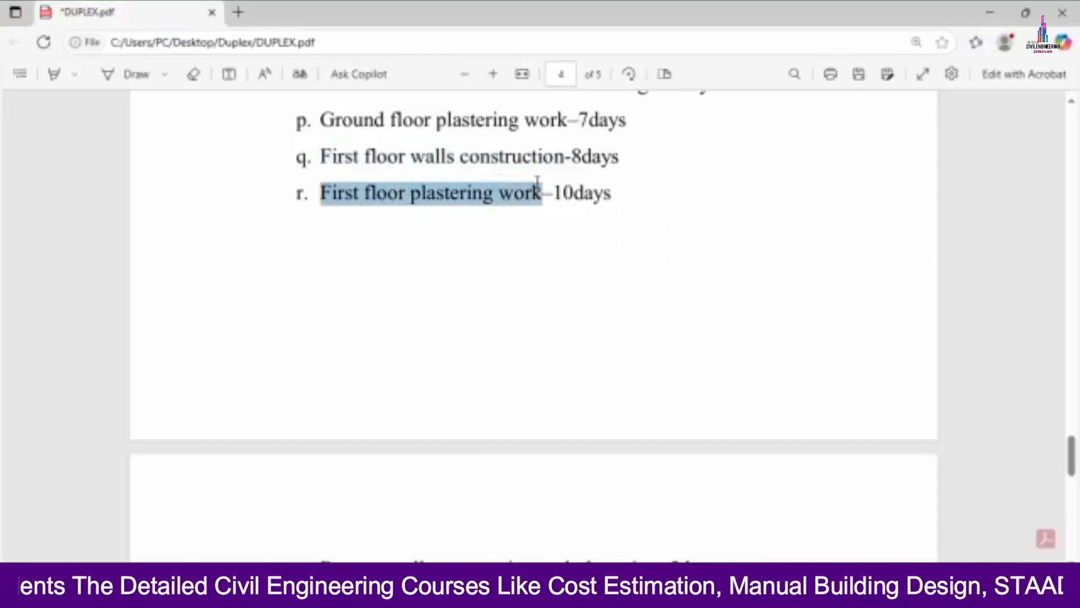
right_click(474, 202)
click(495, 268)
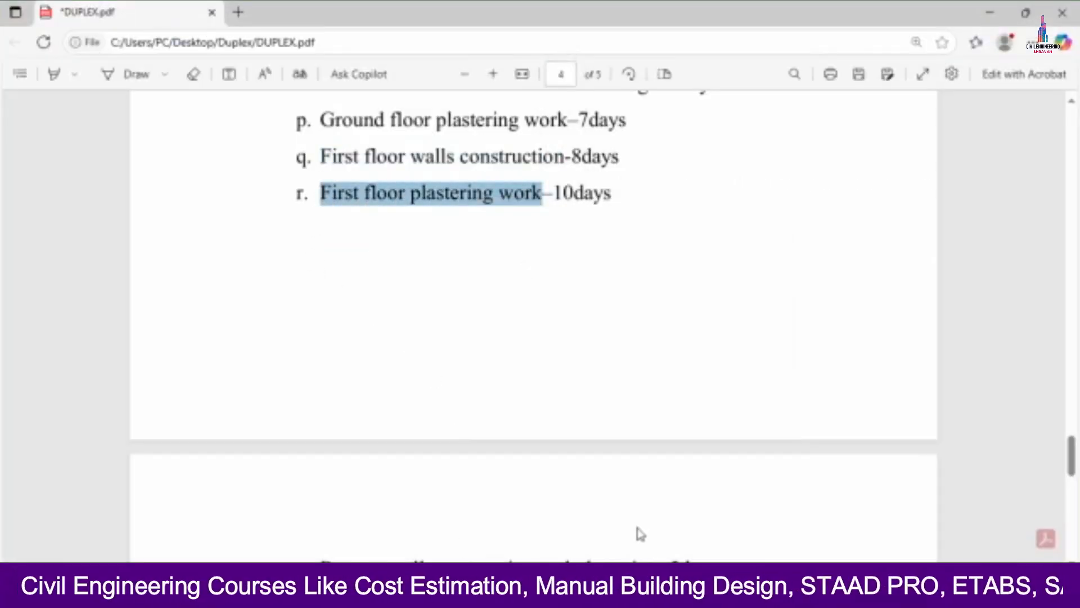
key(alt+Tab)
click(246, 263)
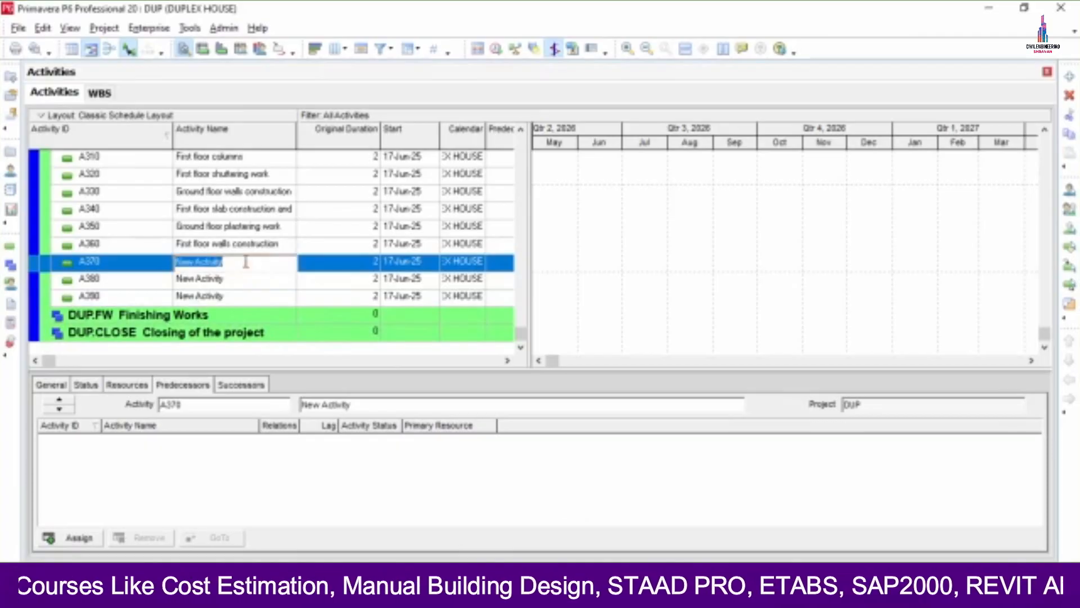
right_click(244, 261)
click(282, 330)
click(223, 280)
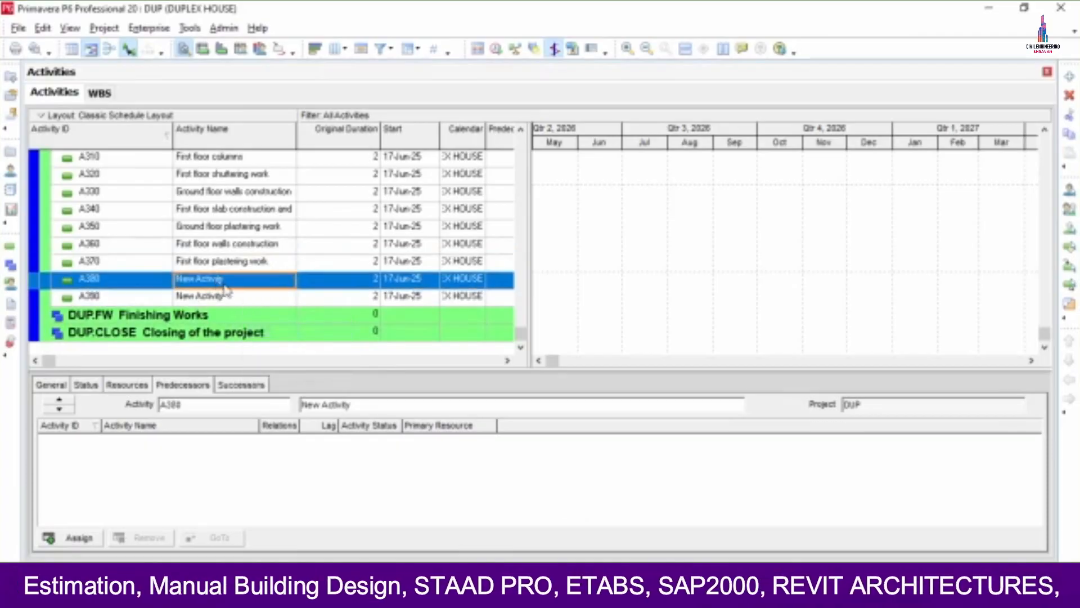
Step: Copy "Parapet wall construction and plastering" from DUPLEX.pdf and paste it as the name of activity A380 in Primavera P6
key(alt+Tab)
scroll(361, 276, down, 5)
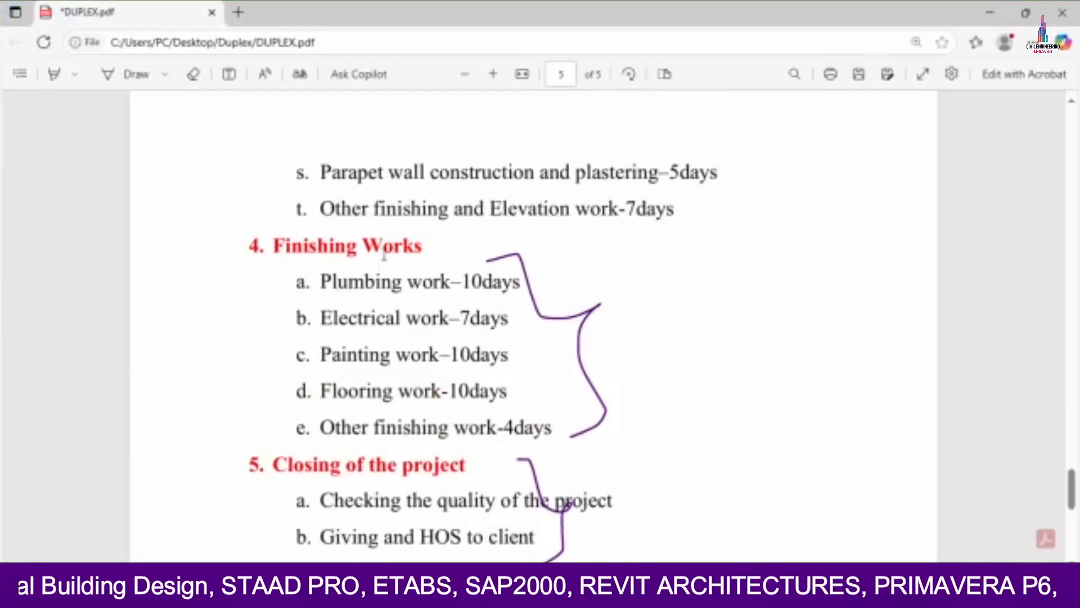
drag(333, 172, 624, 169)
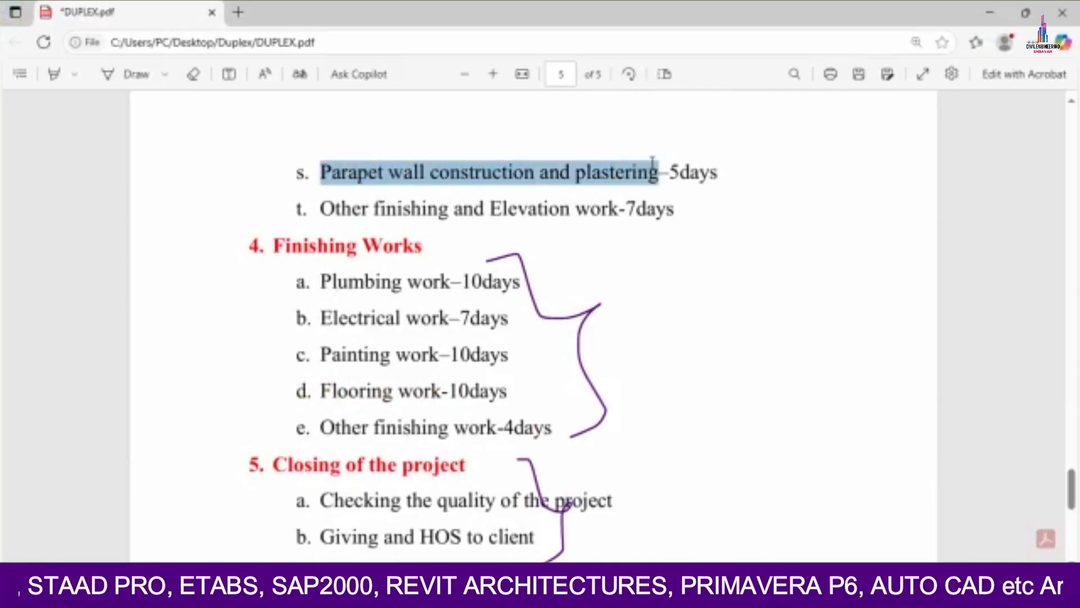
right_click(494, 176)
click(538, 241)
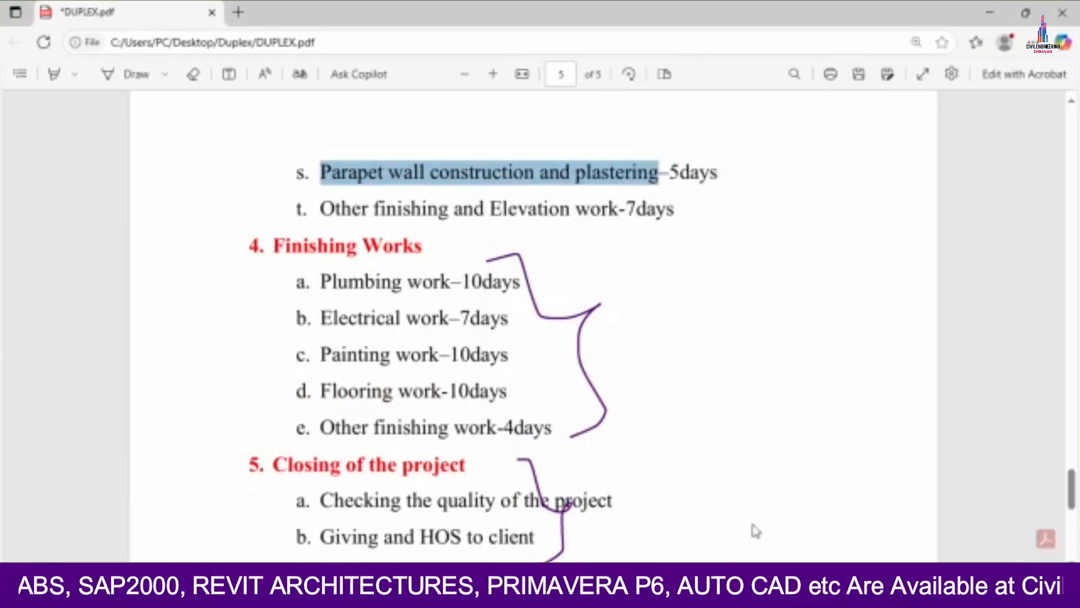
key(alt+Tab)
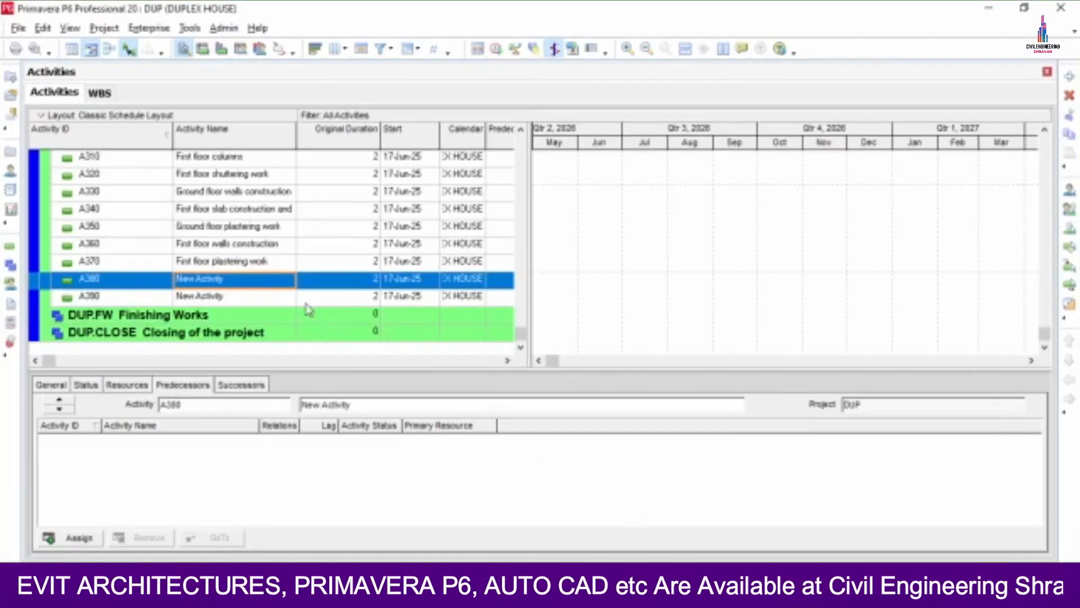
click(265, 285)
right_click(265, 284)
click(281, 352)
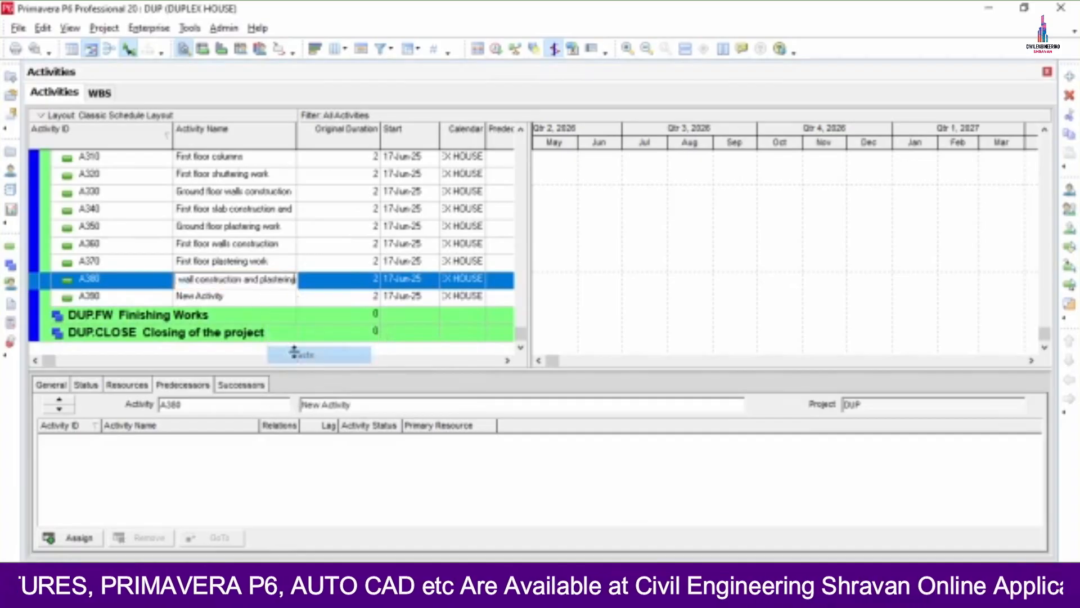
click(246, 298)
Step: Copy "Other finishing and Elevation work" from DUPLEX.pdf and paste it as the name of activity A390 in Primavera P6
key(alt+Tab)
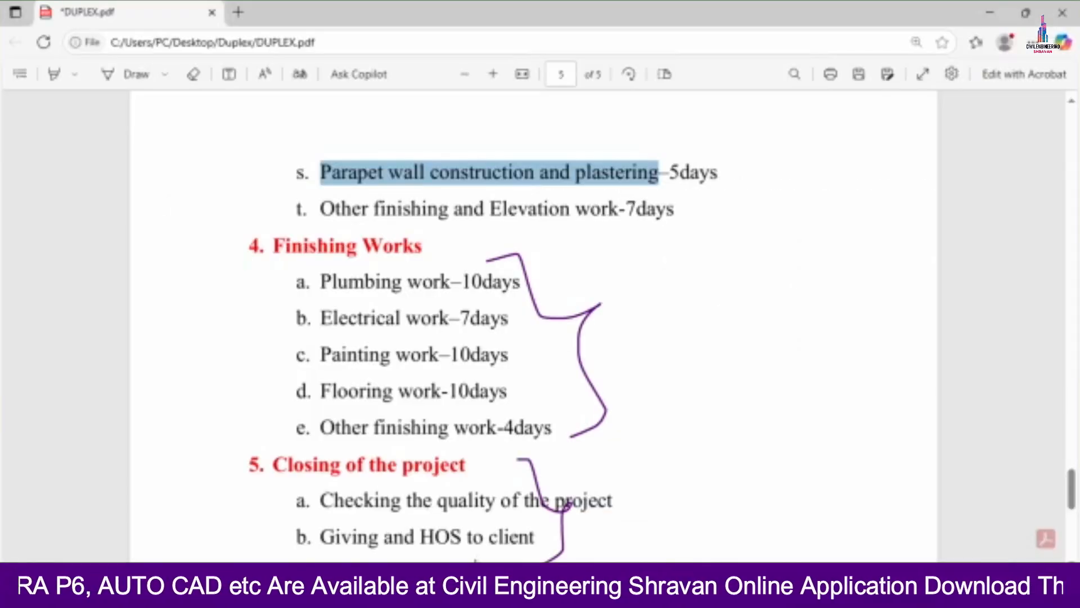
click(323, 209)
drag(551, 203, 617, 208)
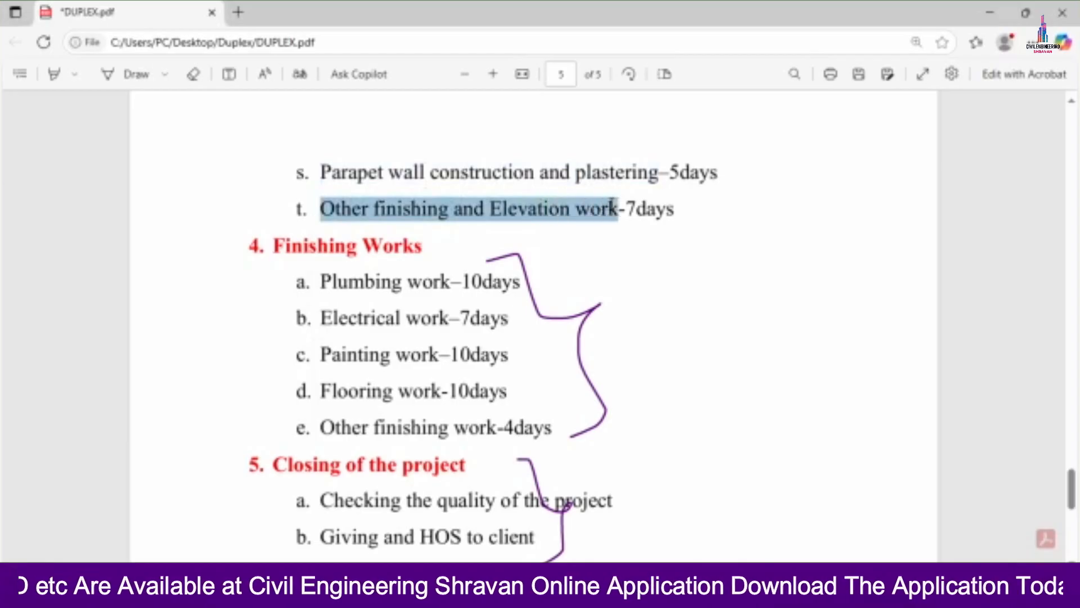
right_click(535, 204)
click(581, 270)
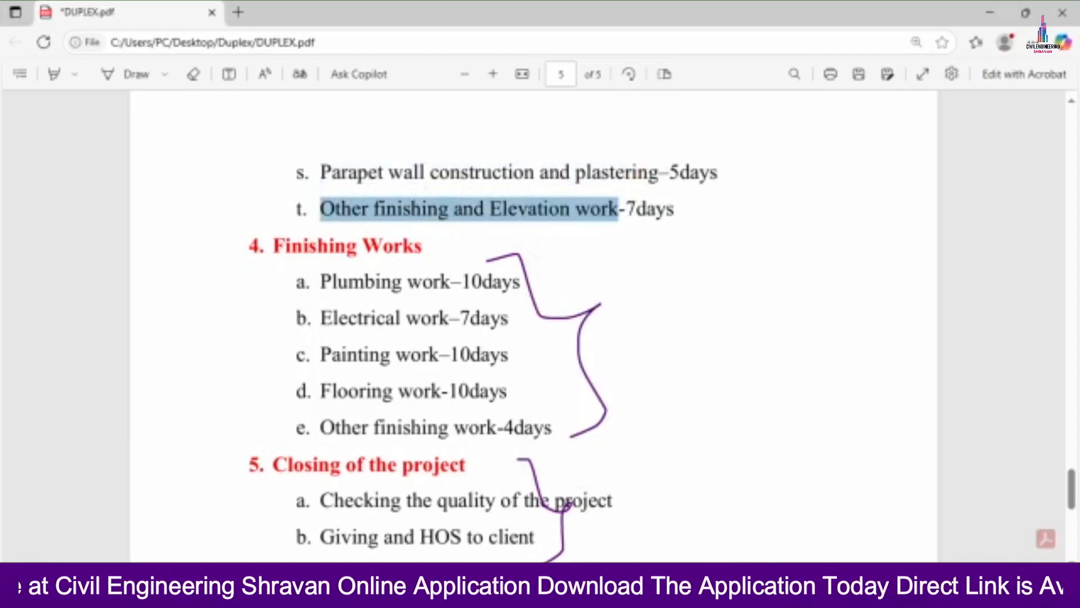
key(alt+Tab)
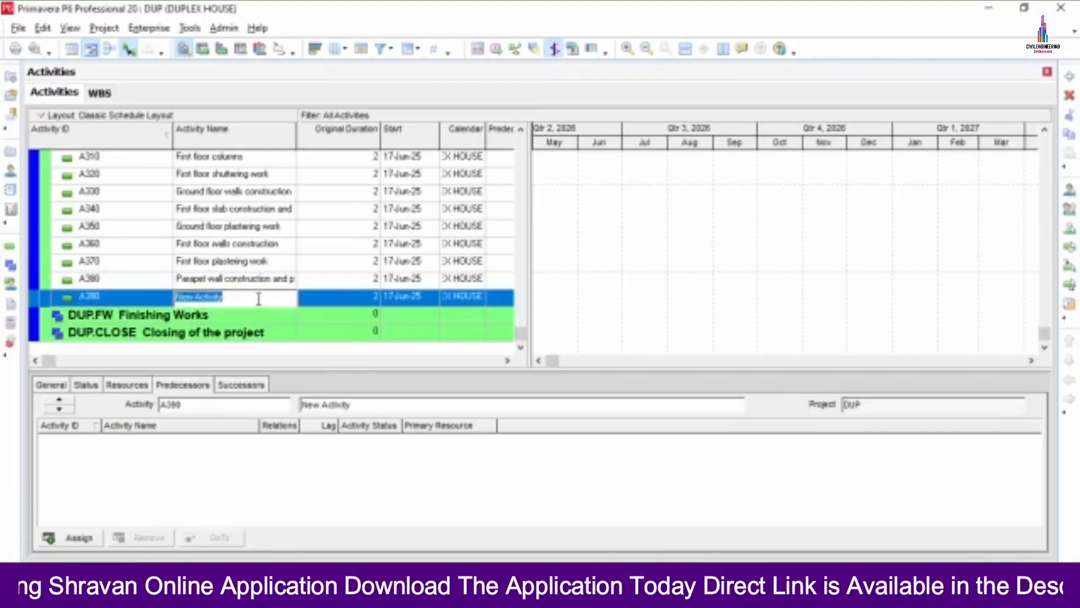
right_click(257, 298)
click(292, 367)
click(213, 318)
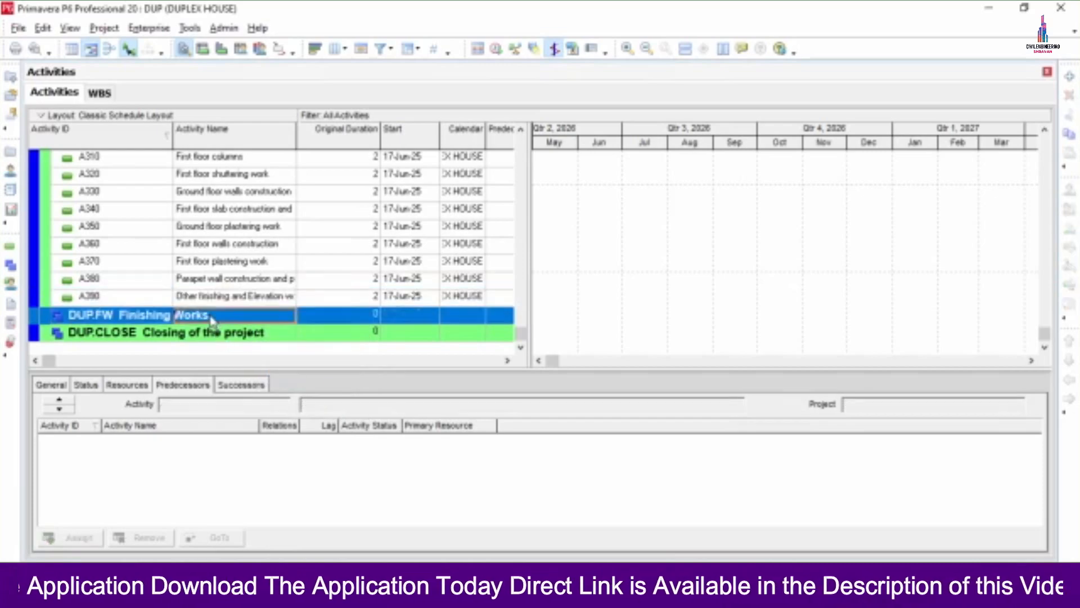
Step: Review the activities listed under Finishing Works and Closing of the project in DUPLEX.pdf
right_click(214, 319)
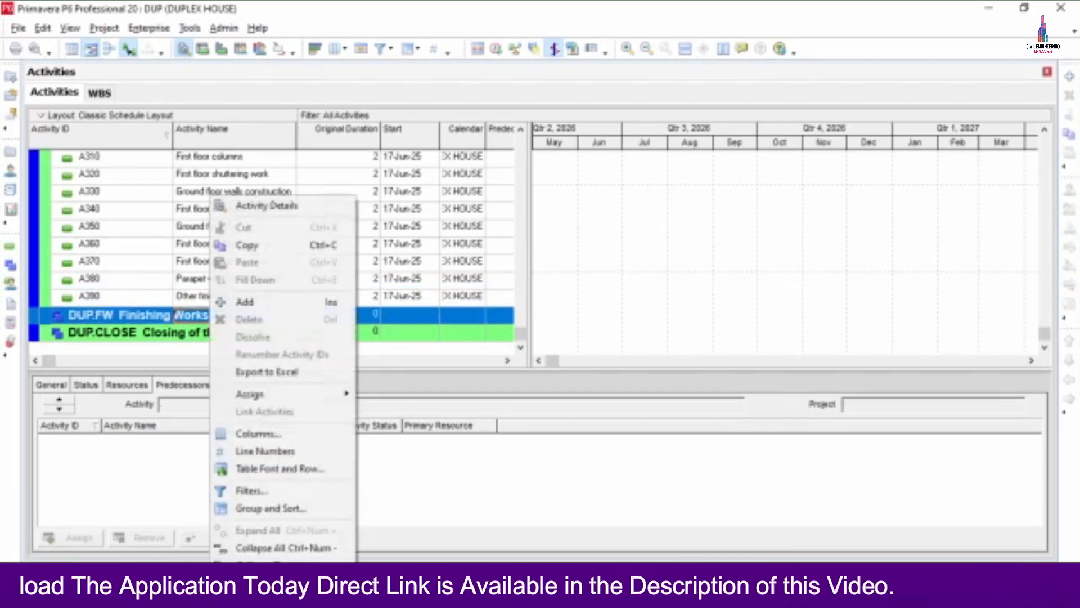
key(Escape)
key(alt+Tab)
scroll(459, 425, down, 3)
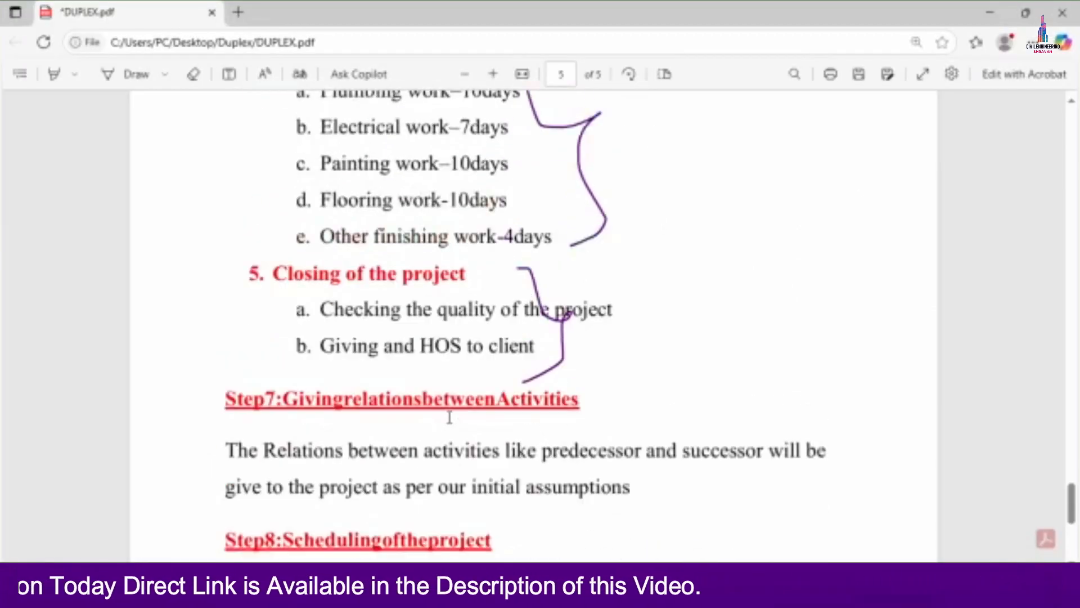
scroll(458, 425, up, 2)
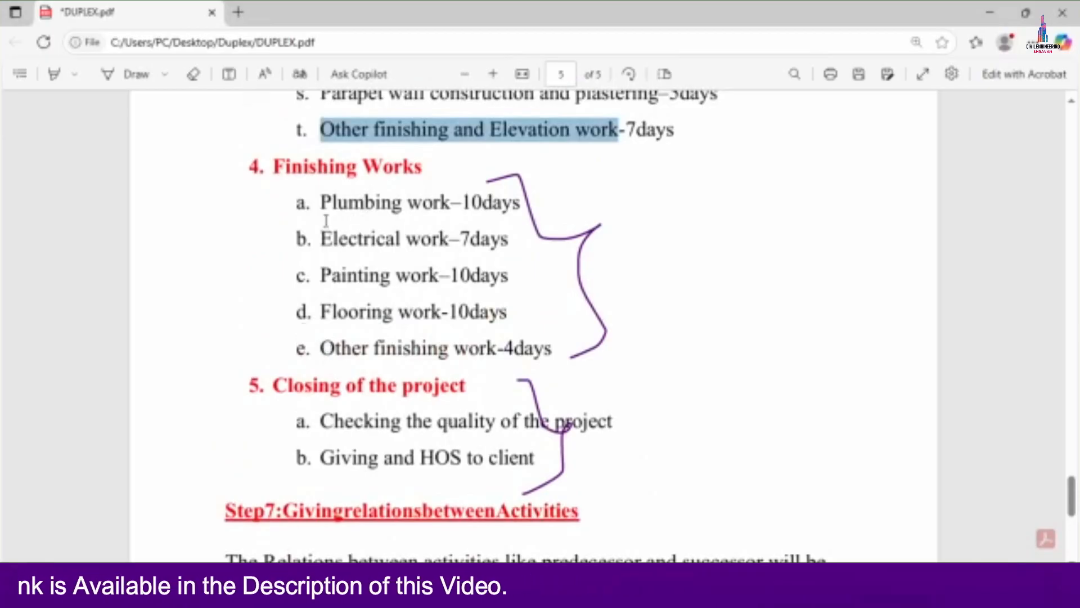
drag(322, 209, 451, 204)
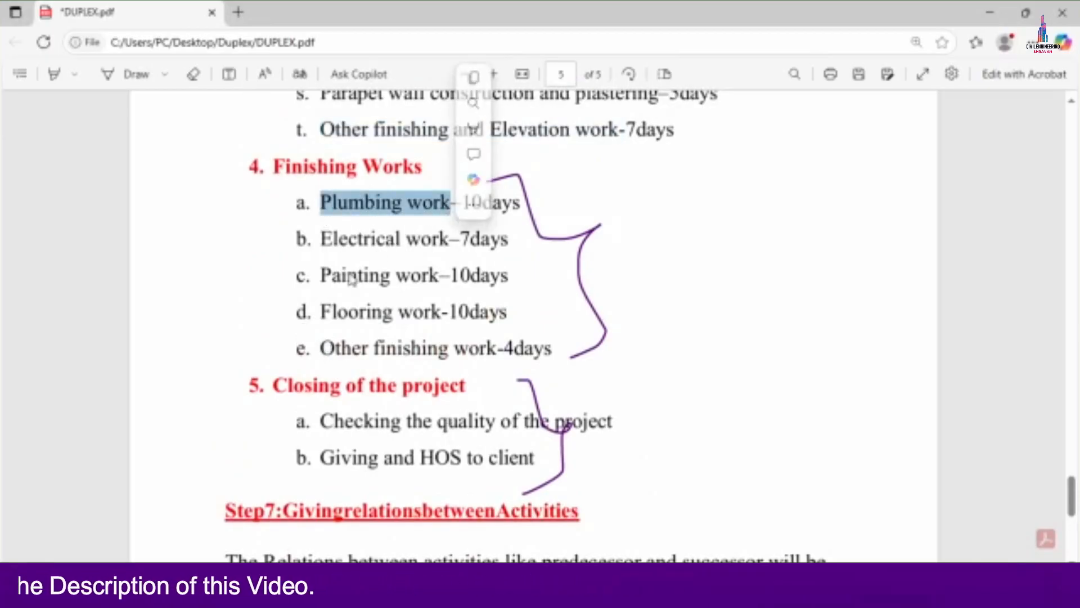
click(380, 186)
right_click(379, 186)
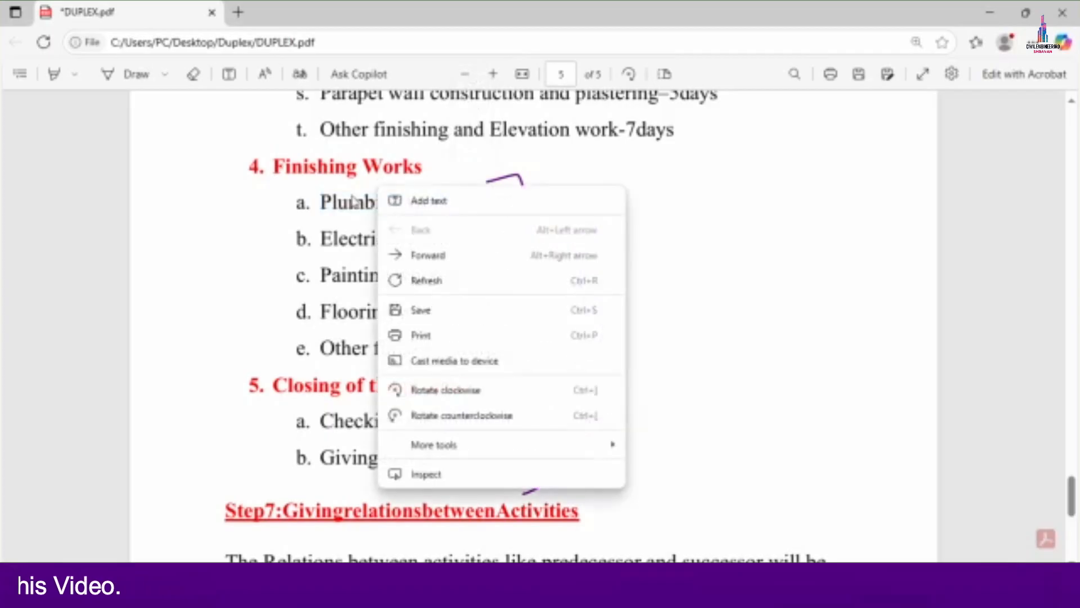
click(337, 197)
drag(317, 207, 391, 204)
click(344, 206)
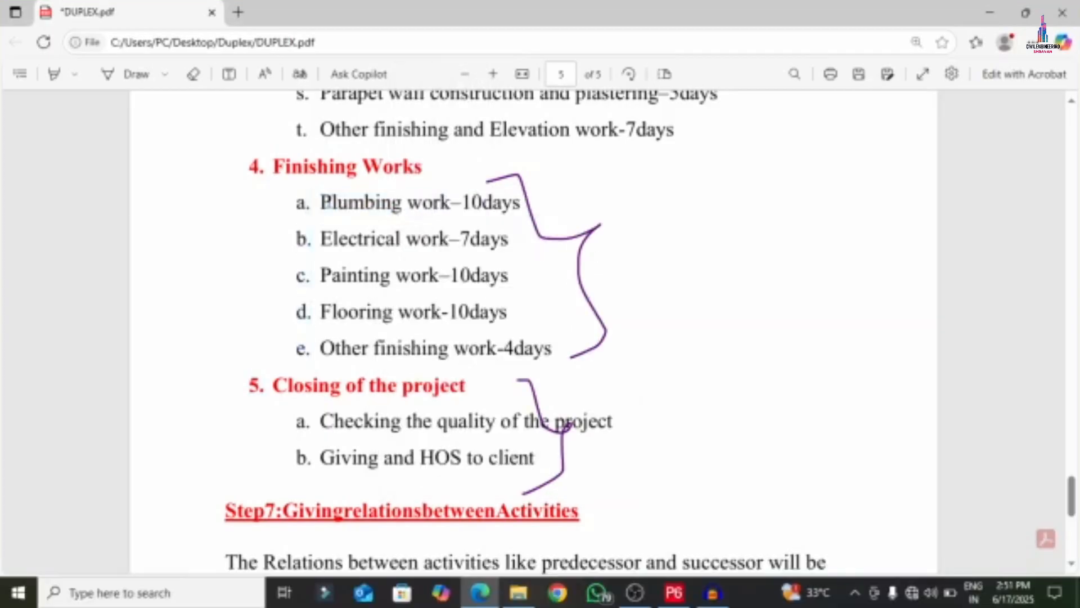
Step: Copy "Plumbing work" under Finishing Works in DUPLEX.pdf and switch to Primavera P6
drag(322, 204, 453, 203)
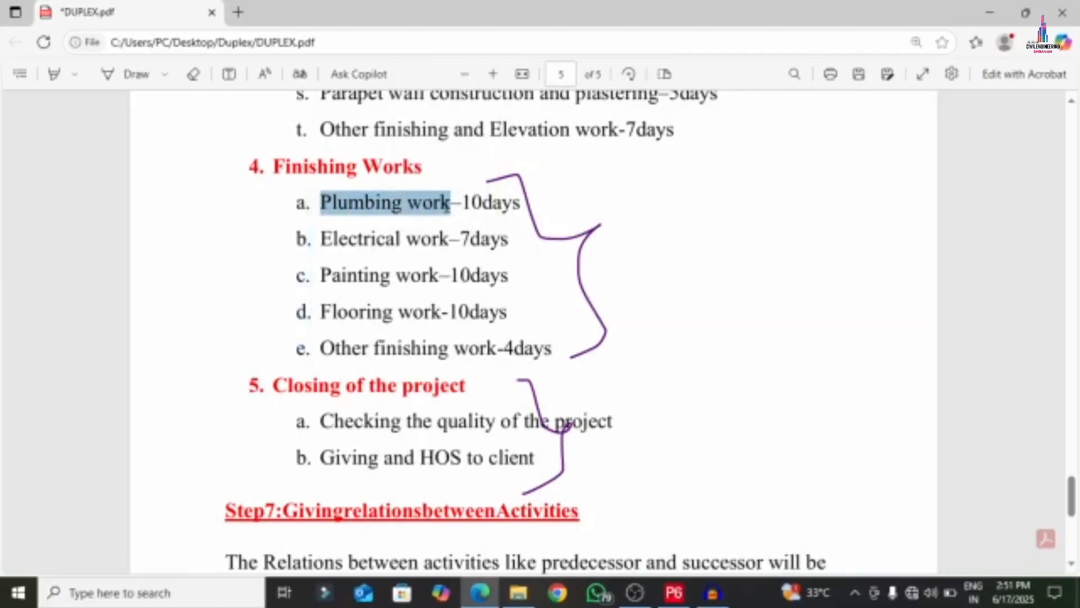
right_click(451, 203)
click(489, 270)
click(674, 592)
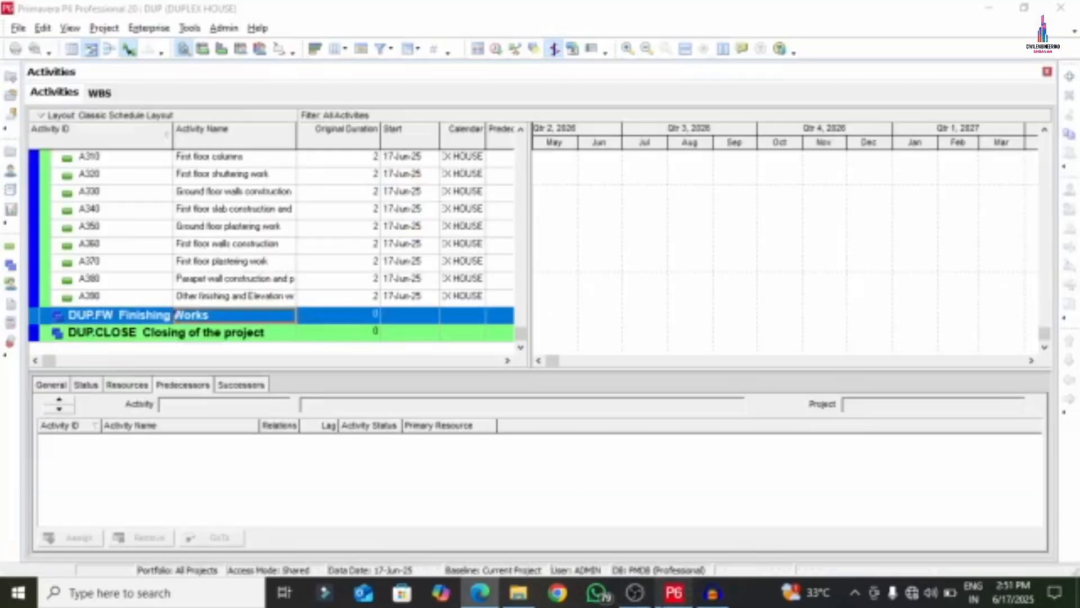
Step: Add an activity under Finishing Works with ID A400 and paste "Plumbing work" as its name
right_click(218, 319)
click(253, 299)
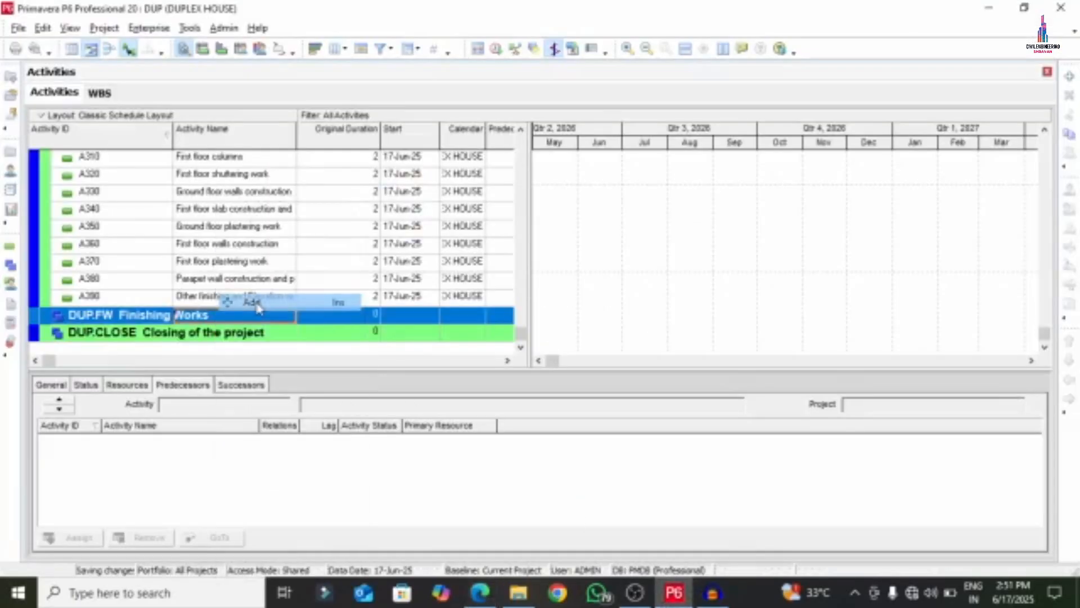
click(153, 333)
click(148, 333)
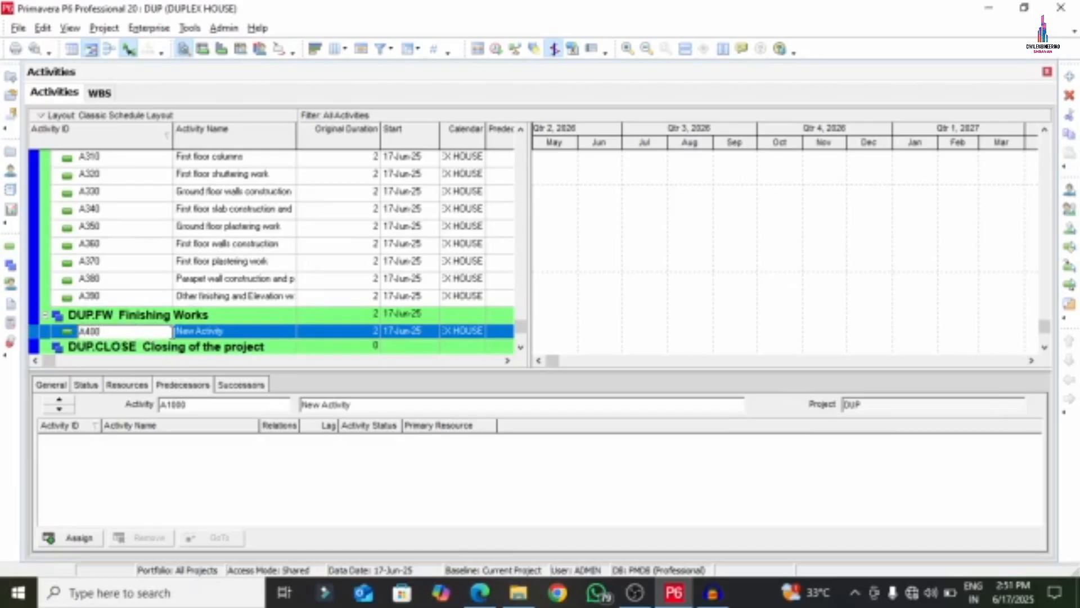
click(233, 333)
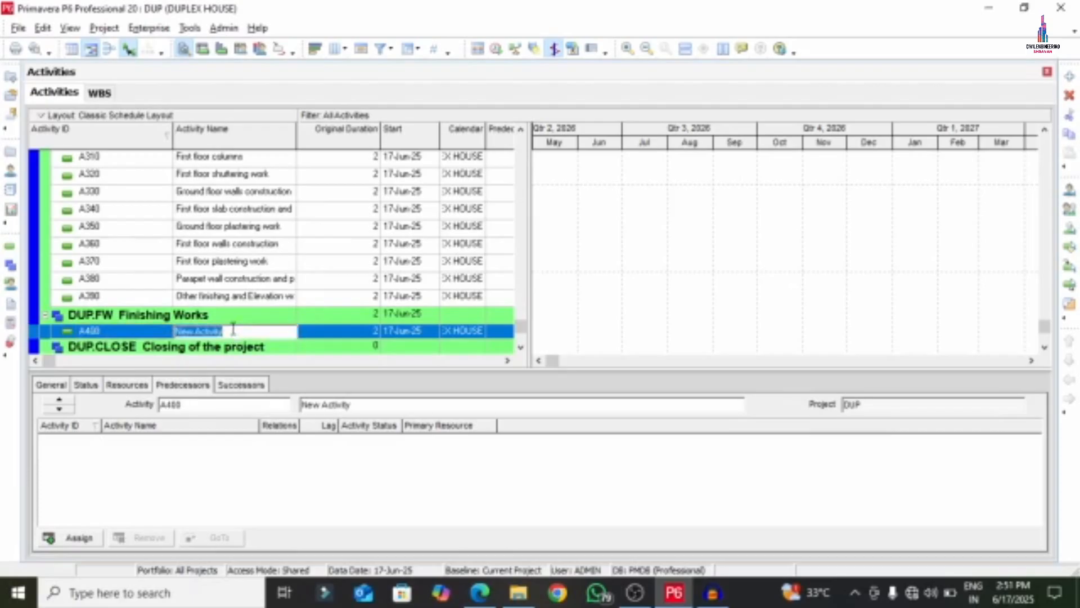
right_click(233, 333)
click(266, 397)
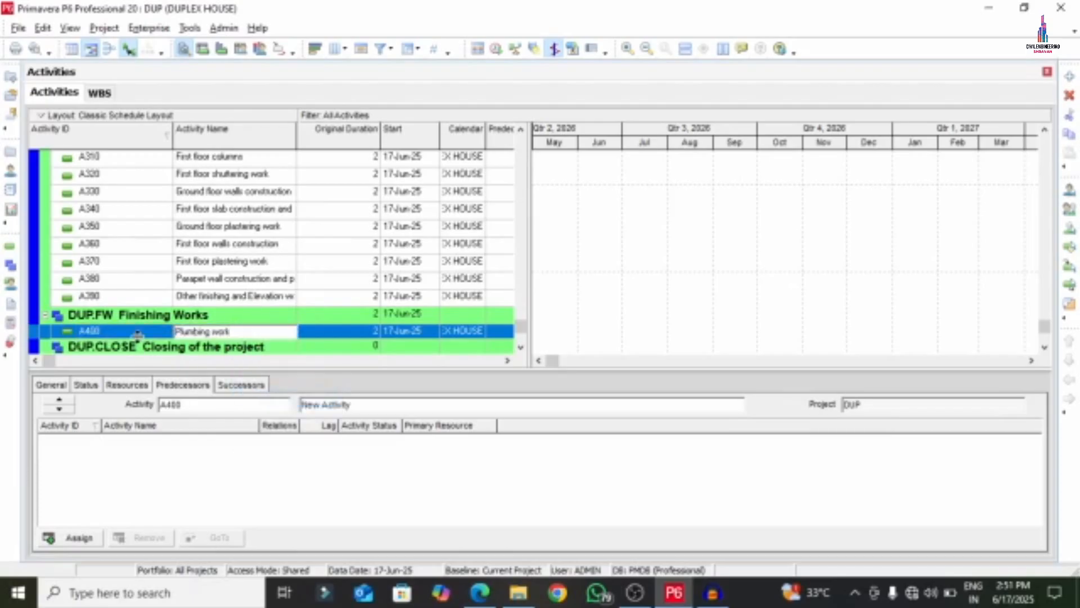
Step: Add three more activities below Plumbing work in the Finishing Works group
click(138, 332)
right_click(138, 332)
click(149, 307)
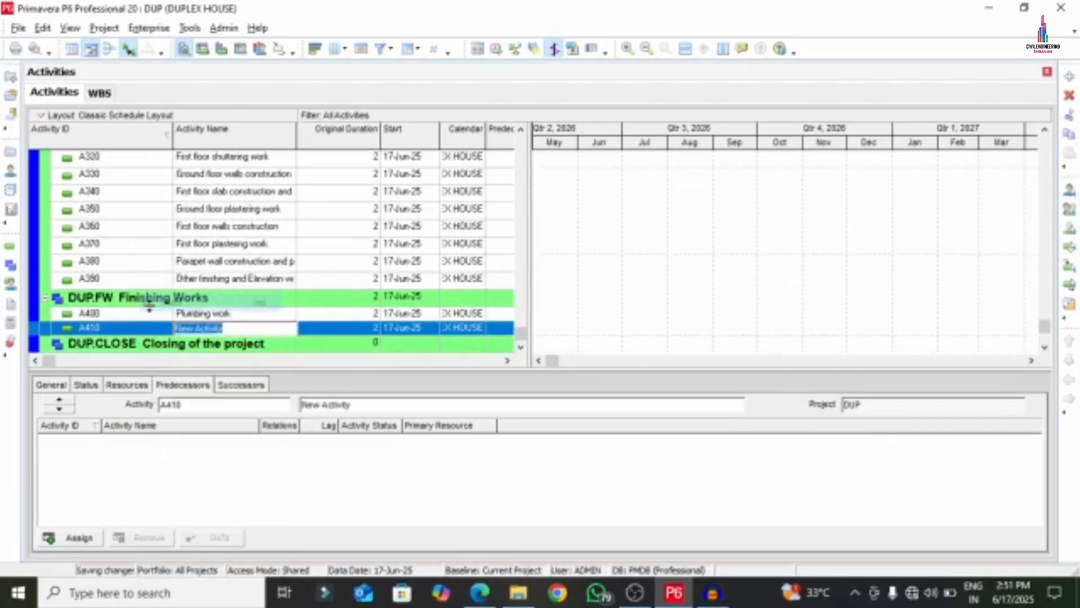
right_click(106, 332)
click(129, 299)
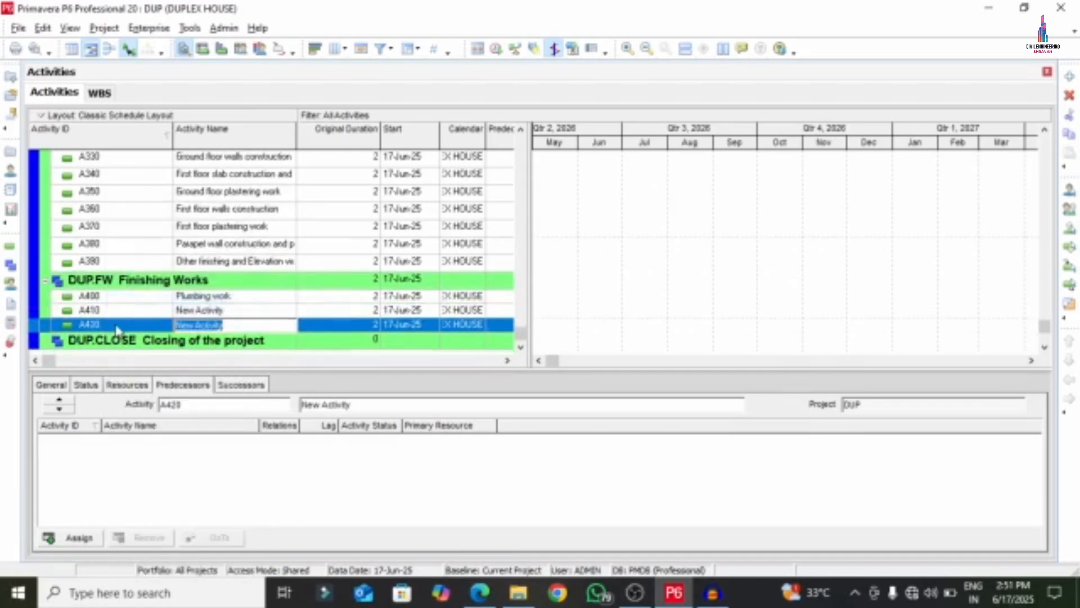
right_click(117, 329)
click(135, 307)
Step: Copy "Electrical work" from DUPLEX.pdf and paste it as the name of activity A410 in Primavera P6
click(216, 294)
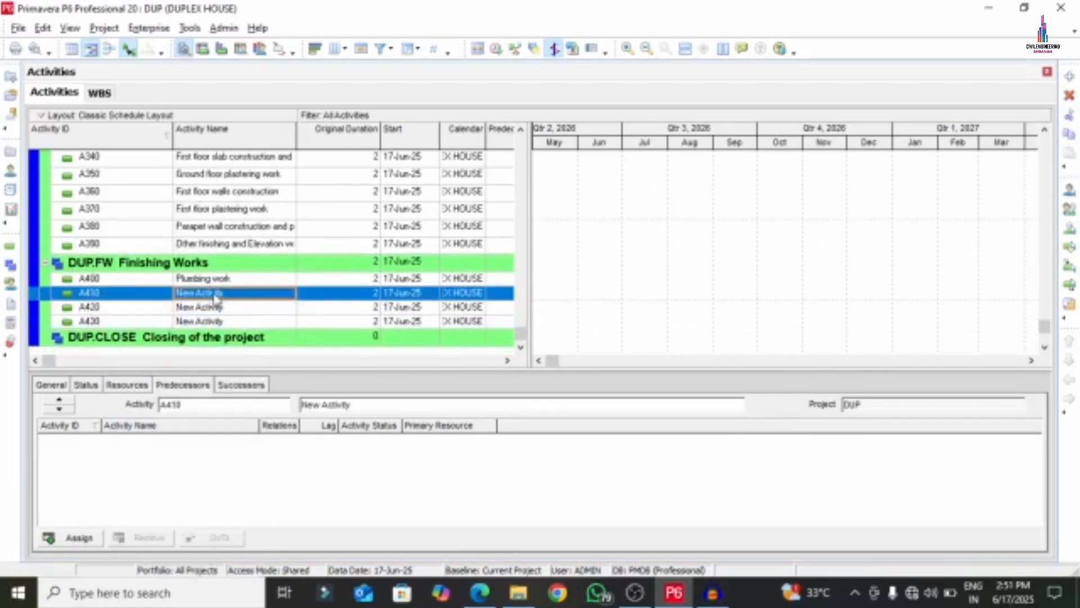
click(480, 592)
drag(337, 249, 449, 242)
right_click(444, 243)
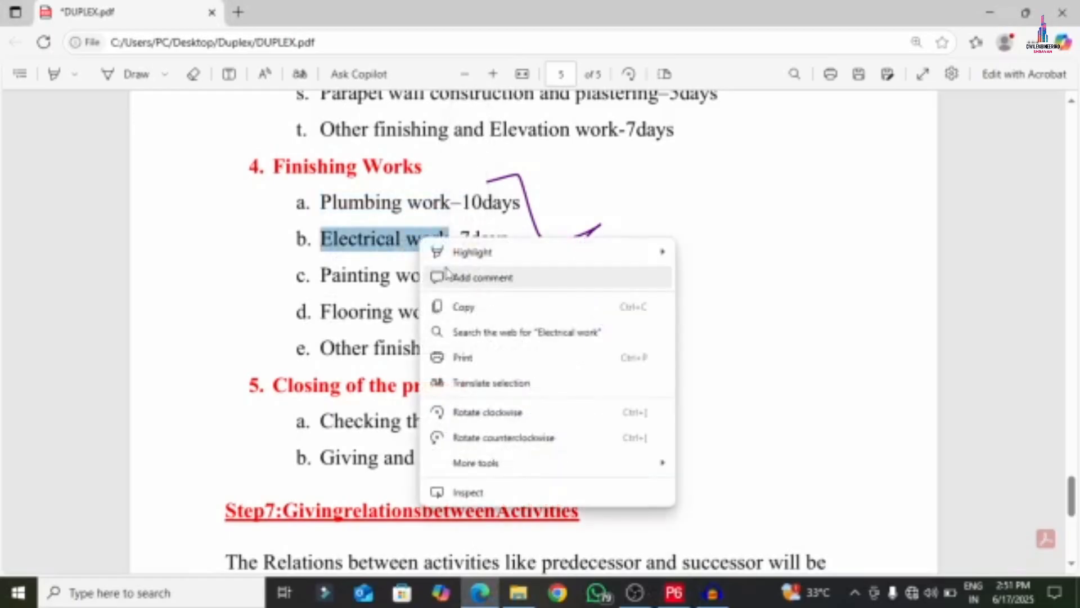
click(460, 306)
click(673, 593)
click(233, 294)
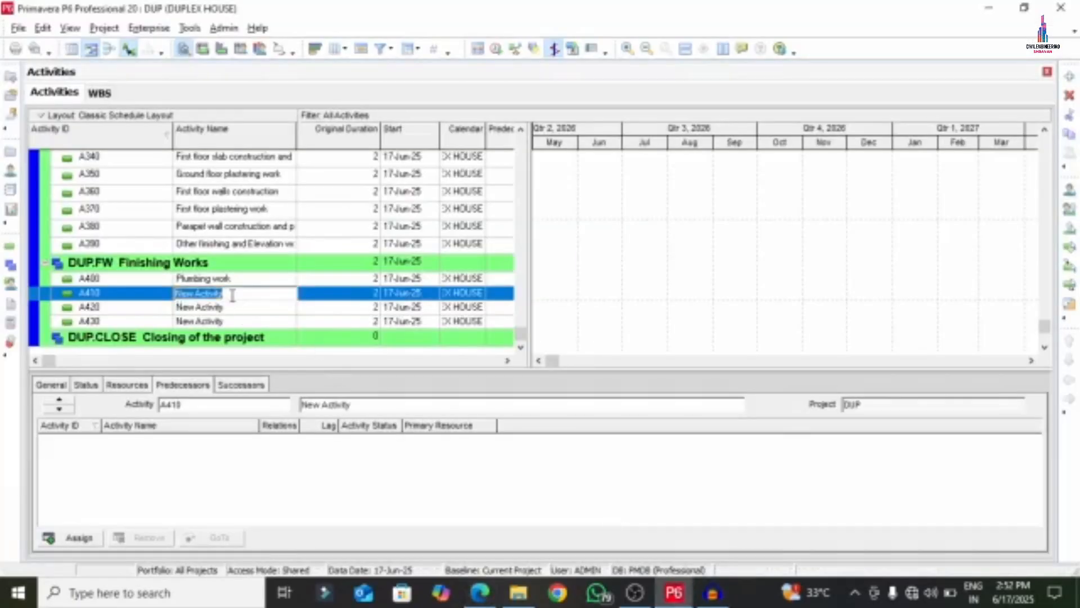
right_click(231, 294)
click(268, 362)
Step: Copy "Painting work" from DUPLEX.pdf and paste it as the name of activity A420 in Primavera P6
click(229, 311)
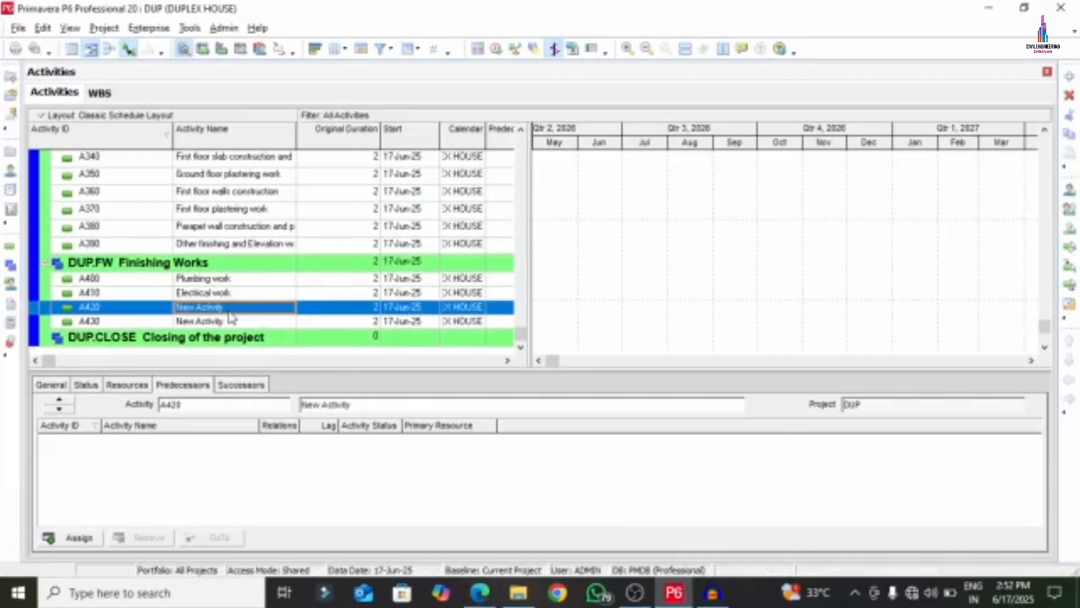
click(480, 593)
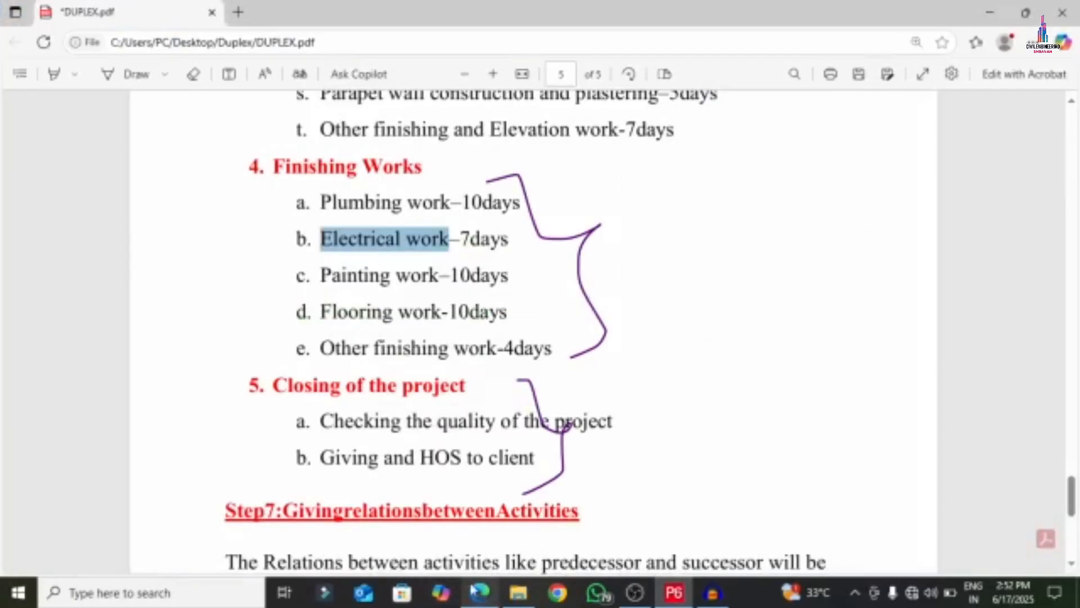
click(309, 262)
drag(321, 275, 440, 276)
right_click(431, 277)
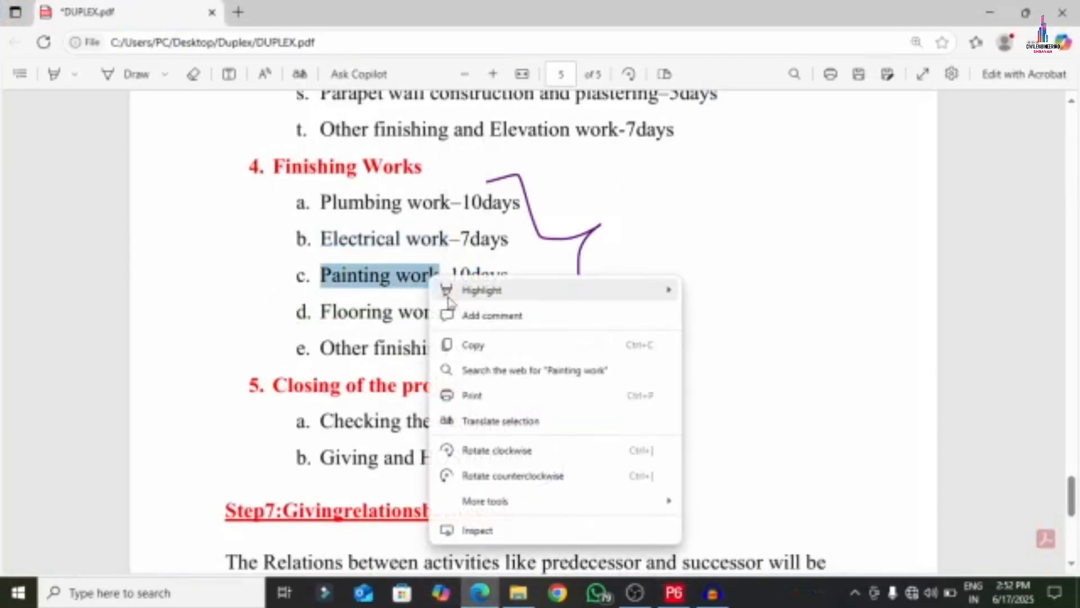
click(472, 344)
click(674, 593)
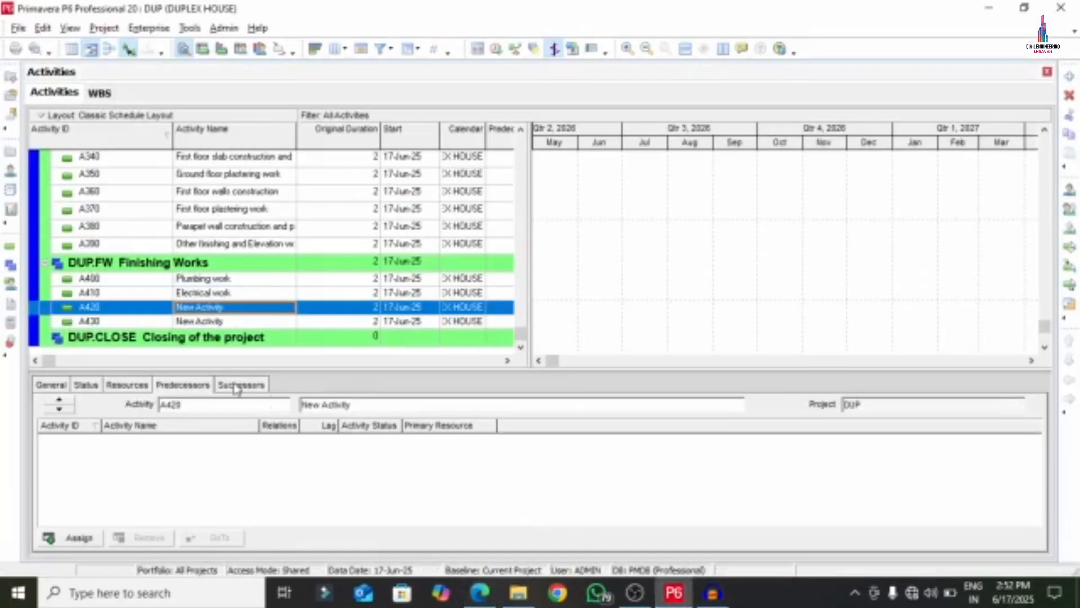
click(233, 308)
right_click(232, 309)
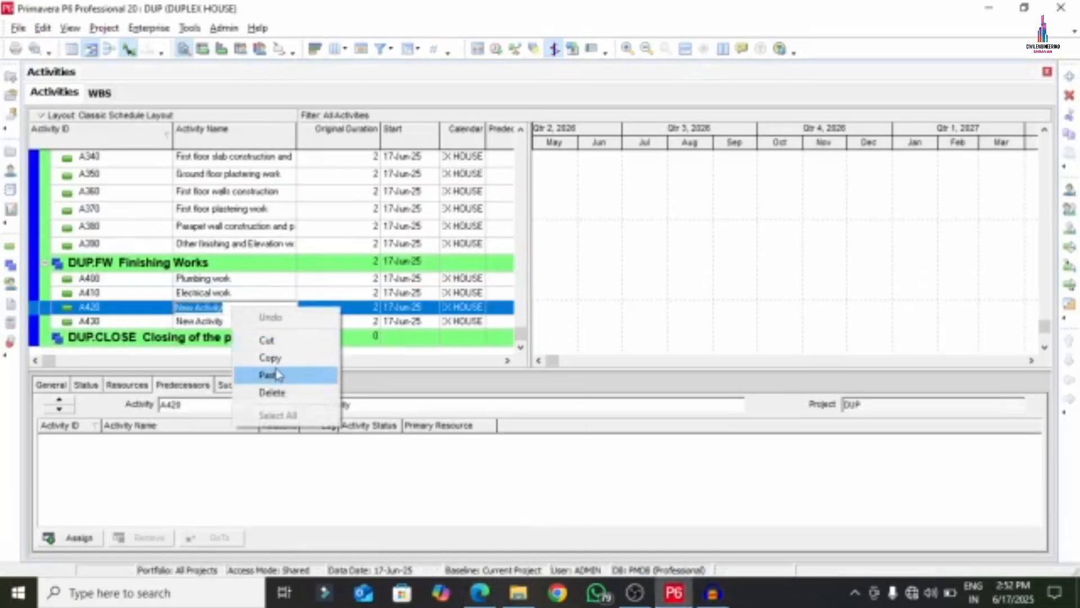
click(278, 373)
Step: Copy "Flooring work" from DUPLEX.pdf and paste it as the name of activity A430 in Primavera P6
click(234, 320)
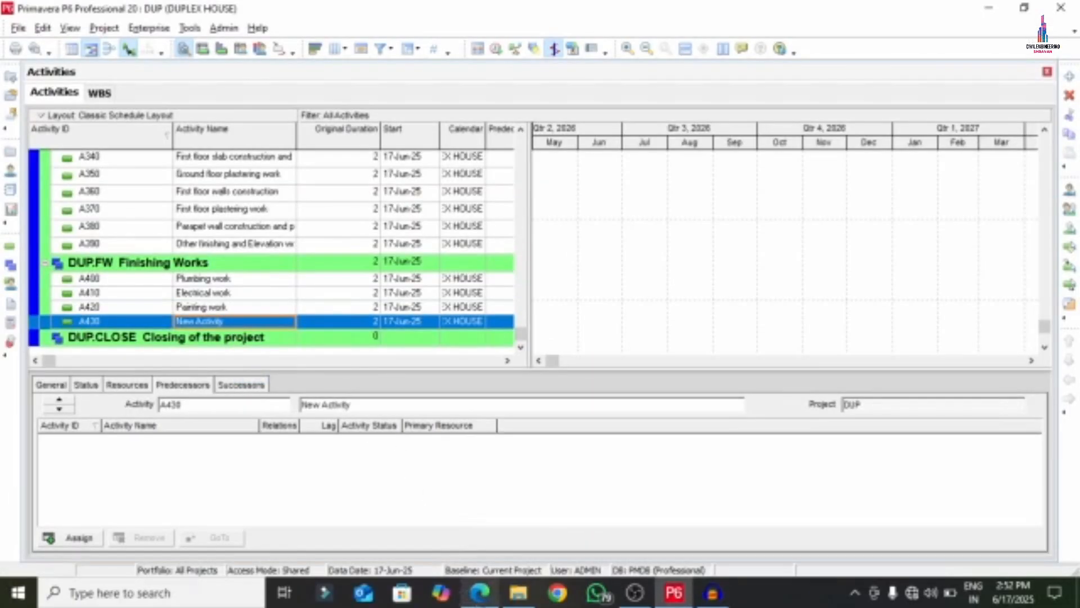
click(480, 592)
drag(327, 312, 441, 311)
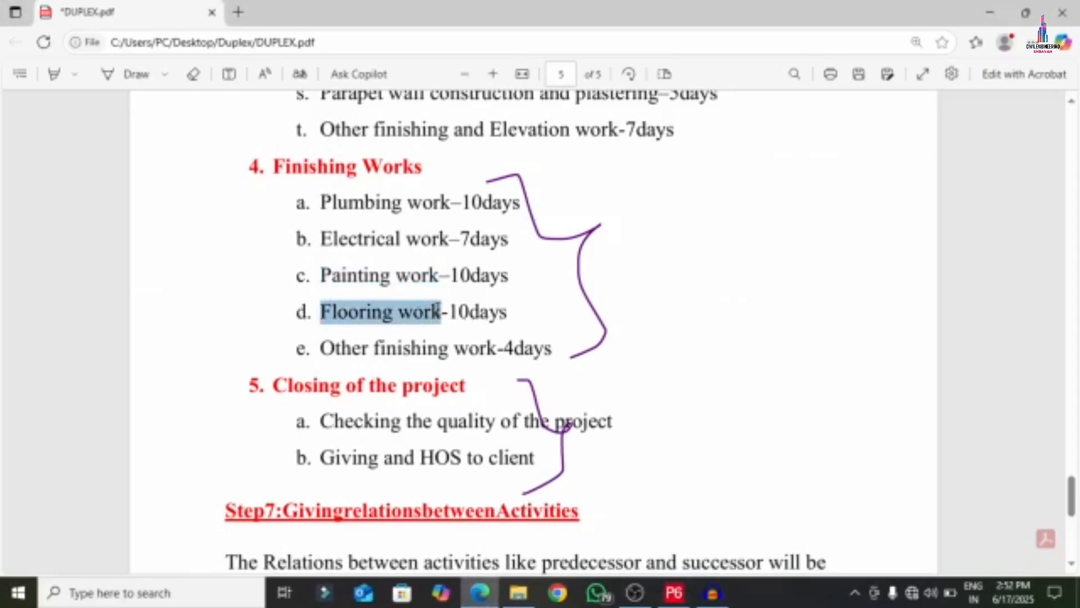
right_click(417, 306)
click(451, 374)
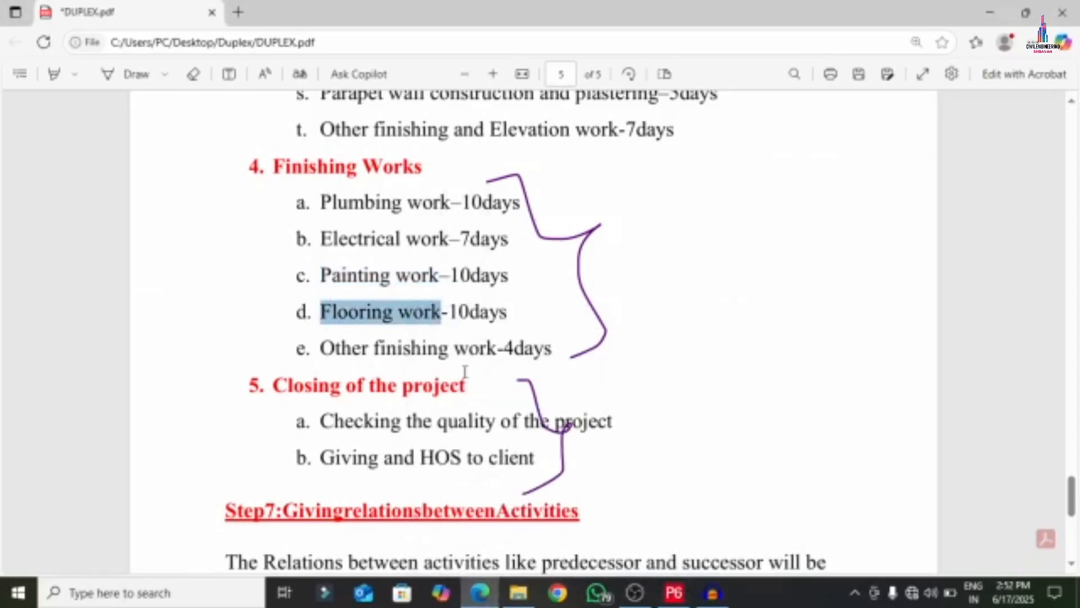
click(674, 592)
right_click(231, 326)
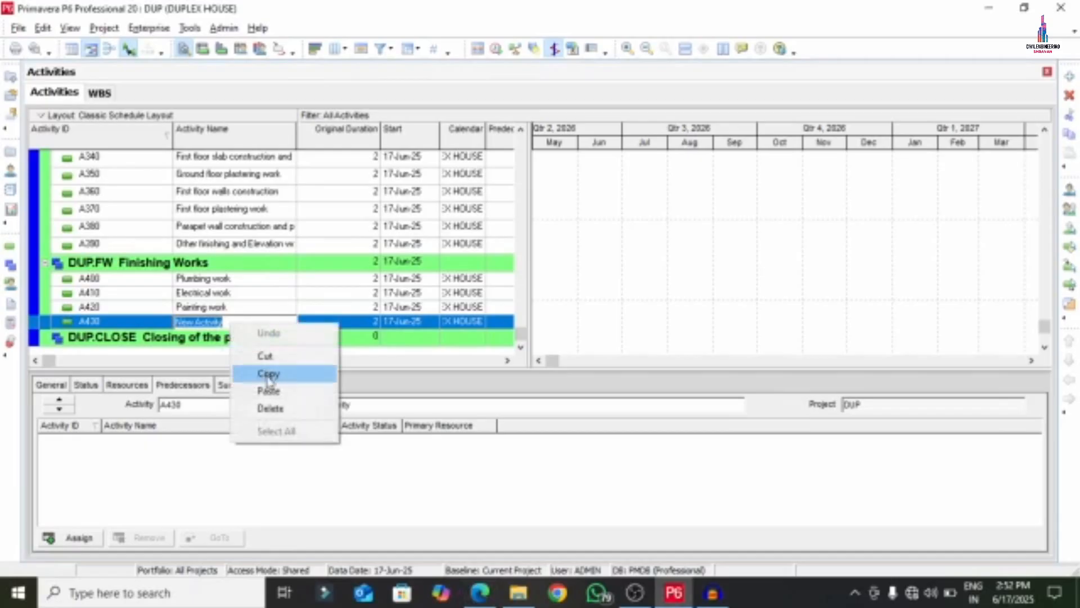
click(265, 389)
Step: Add one more activity under Finishing Works in Primavera P6 and name it "Other finishing work", copied from DUPLEX.pdf
right_click(162, 328)
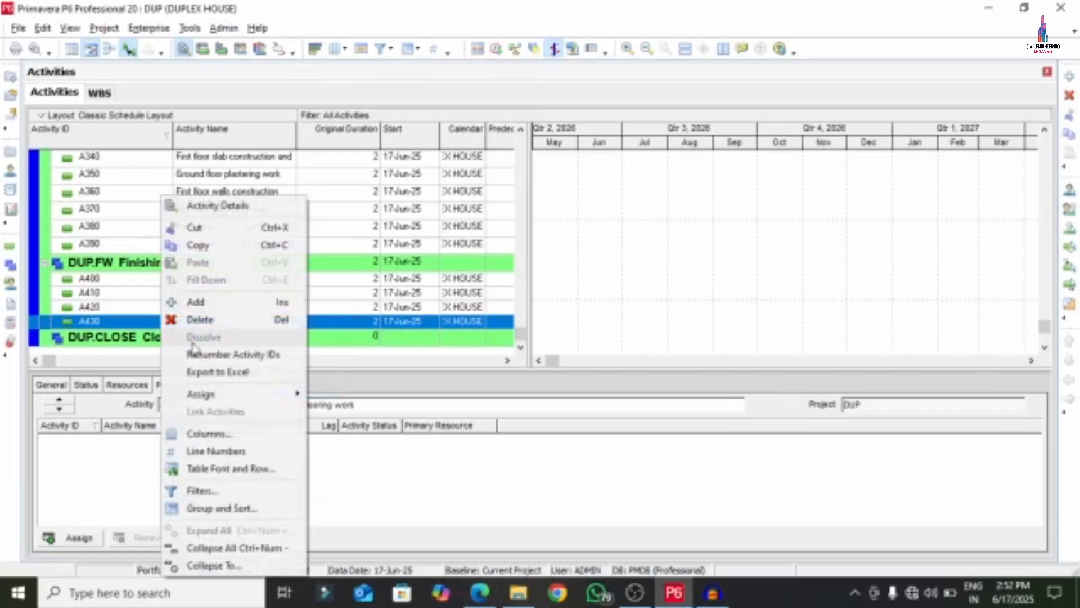
click(202, 301)
click(480, 591)
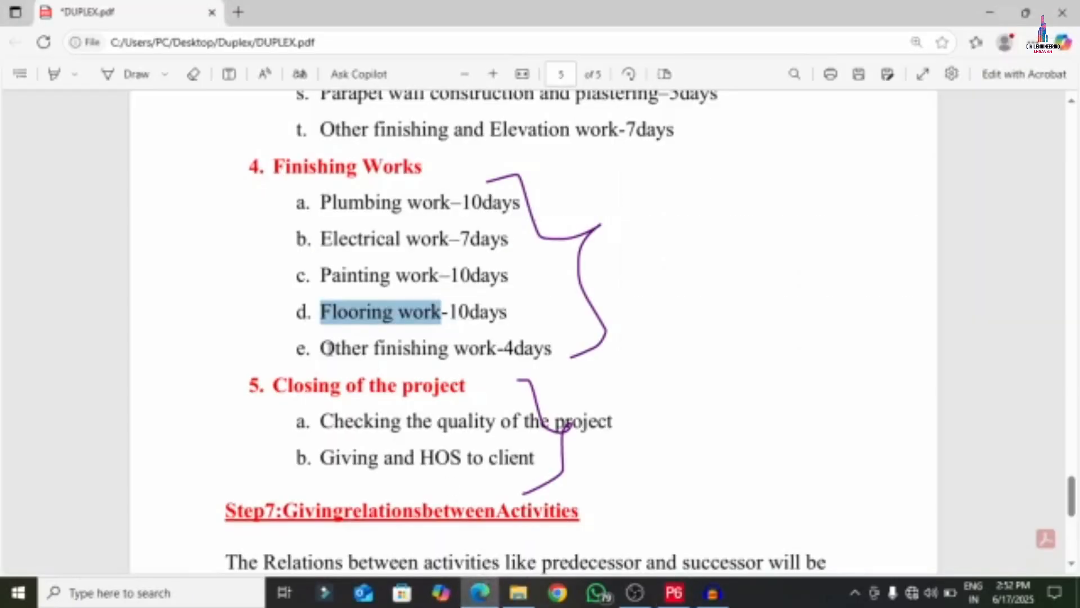
drag(323, 348, 499, 349)
right_click(456, 351)
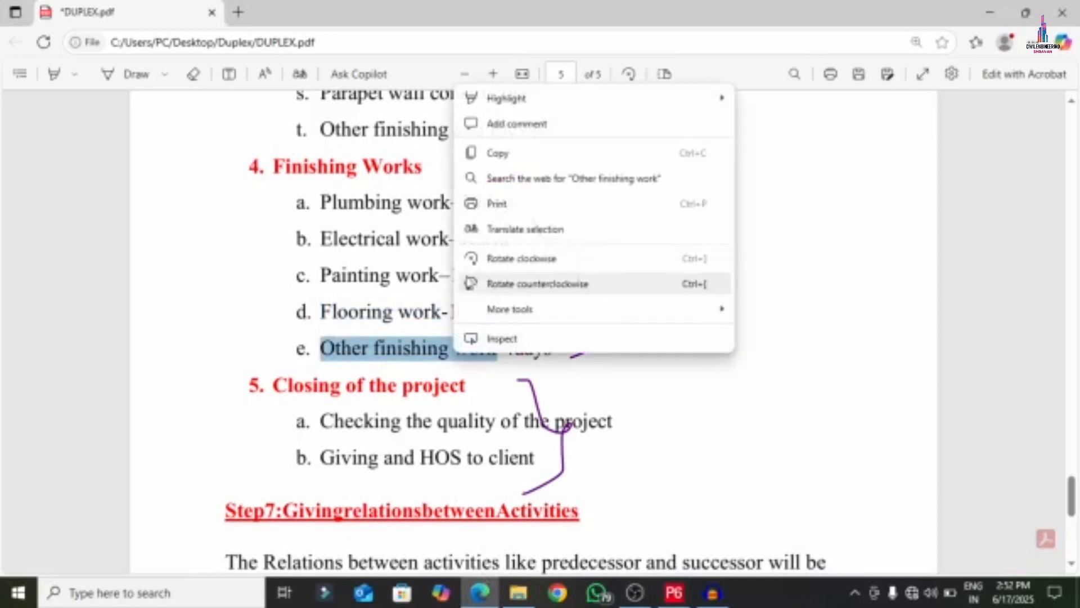
click(496, 153)
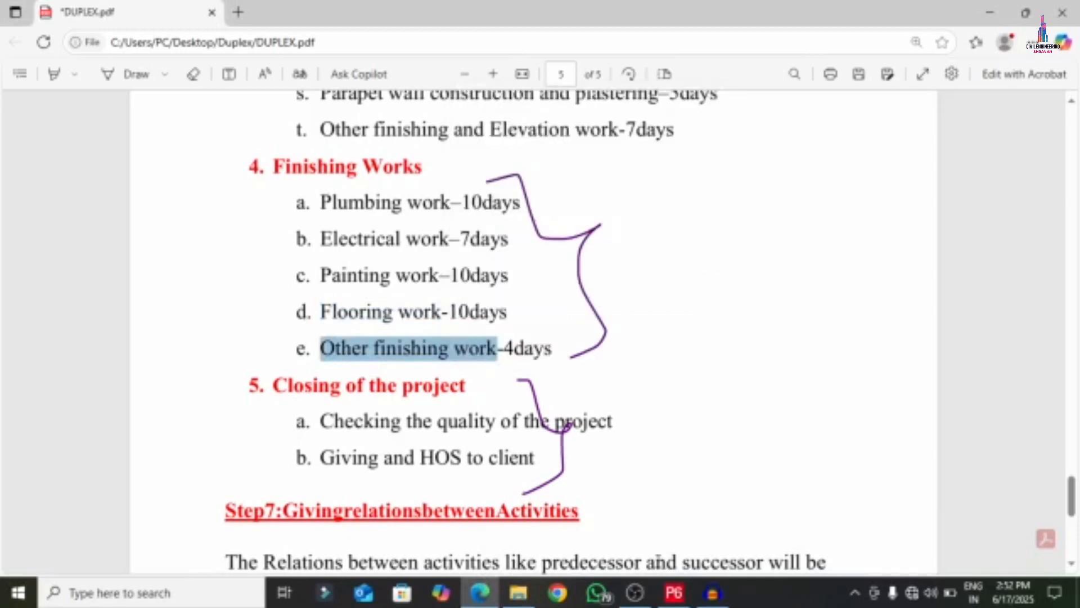
click(675, 592)
right_click(226, 341)
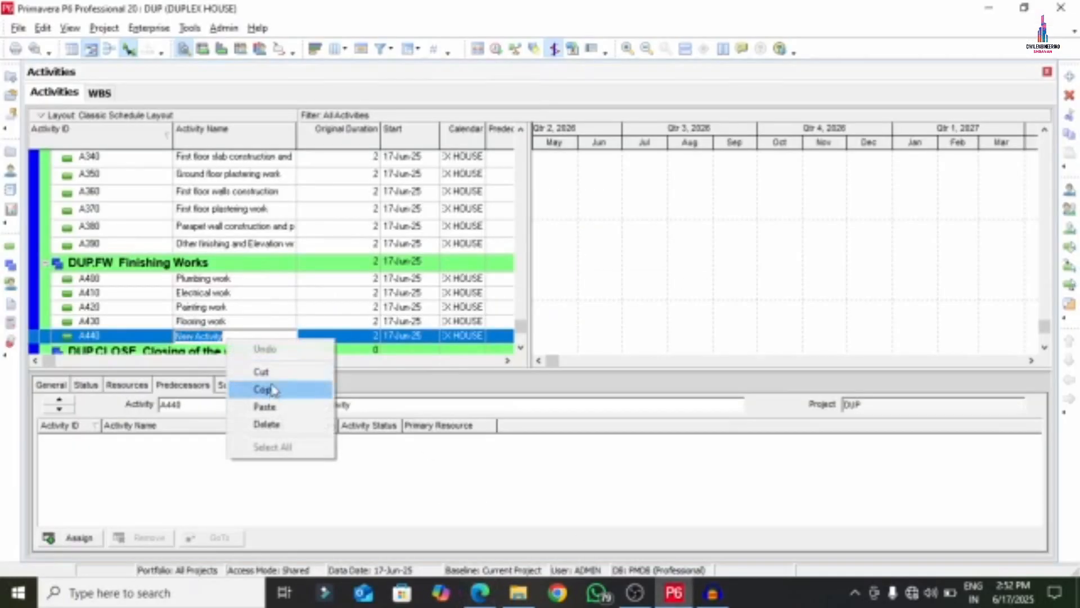
click(271, 410)
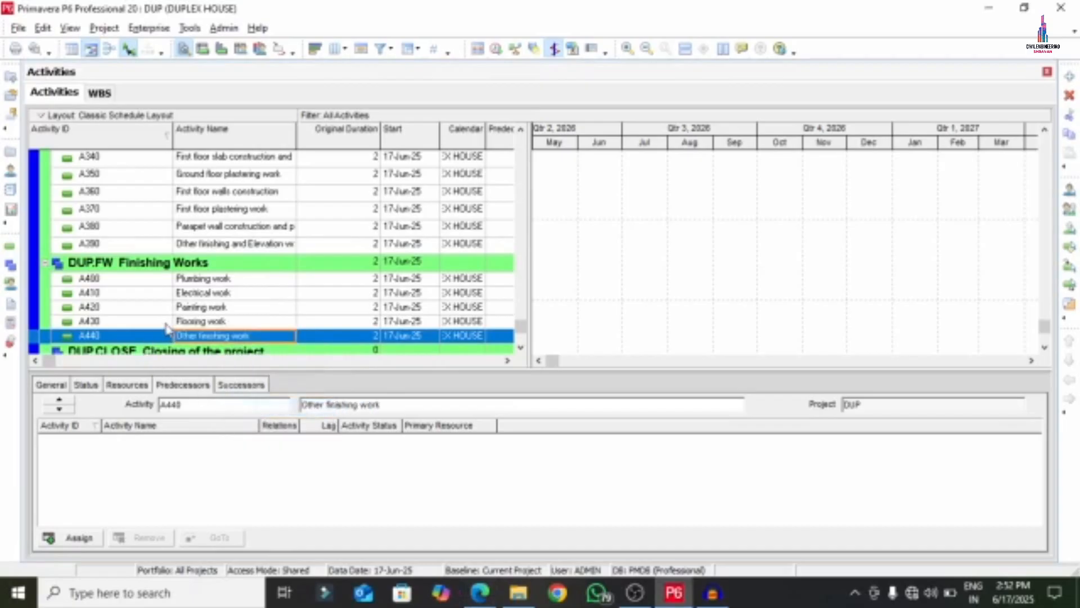
Step: Add two new activities under Closing of the project
scroll(169, 331, down, 1)
click(126, 336)
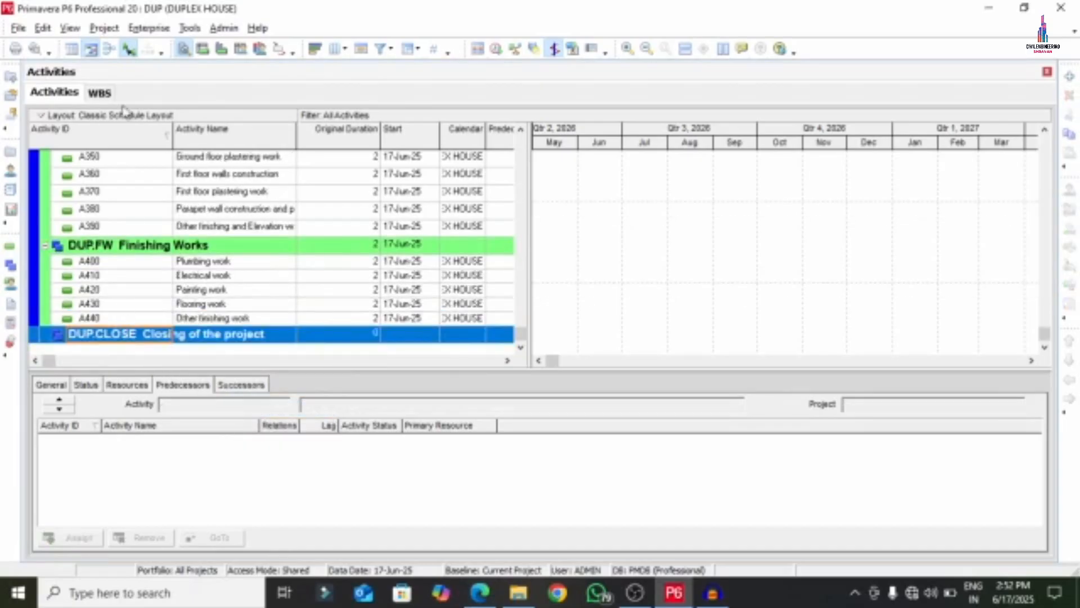
right_click(151, 343)
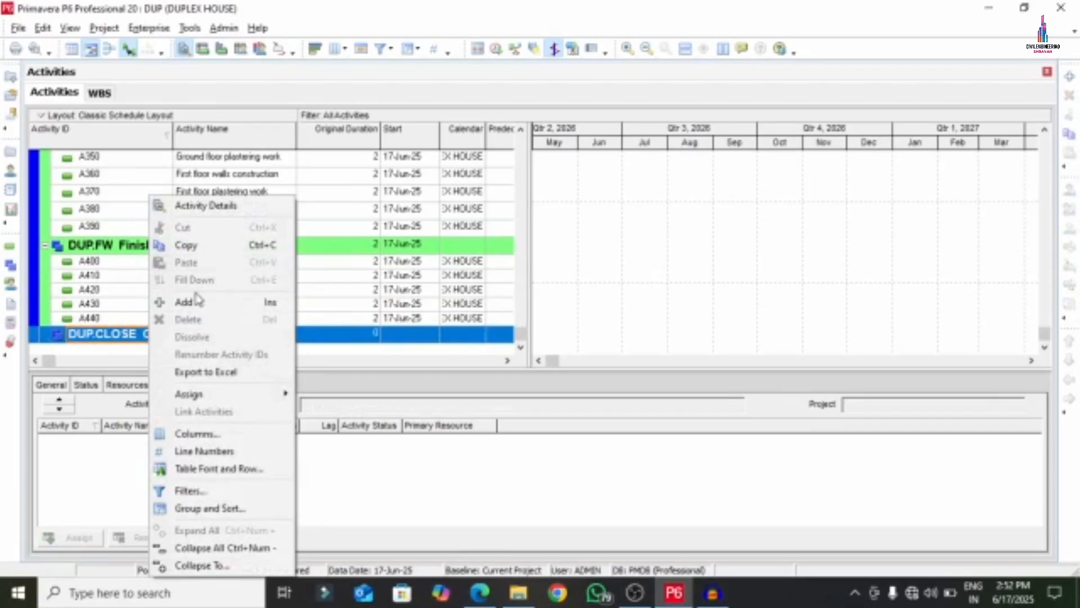
click(192, 300)
right_click(135, 336)
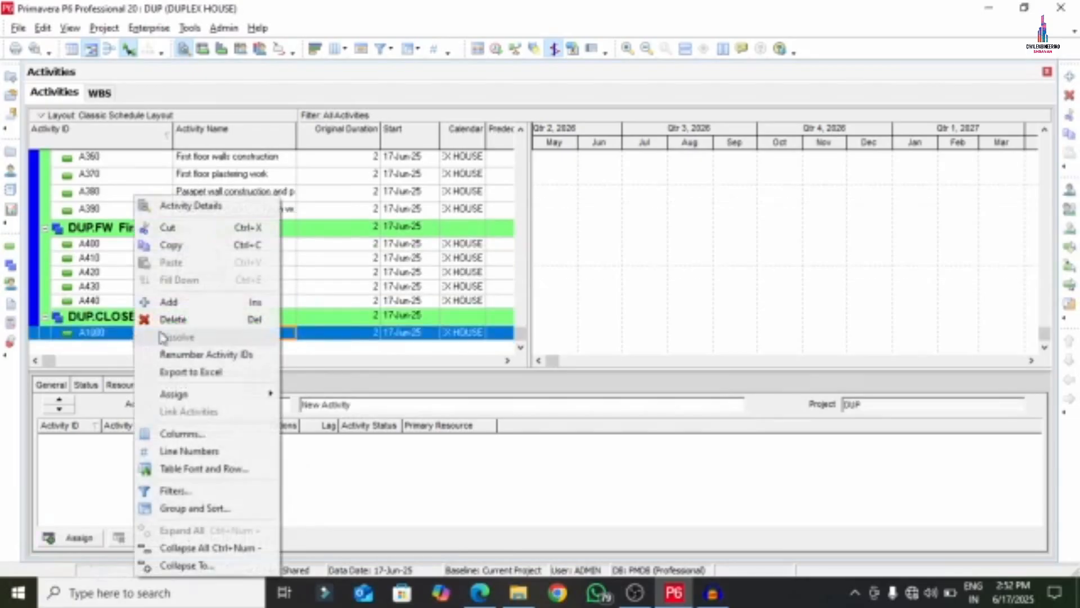
click(169, 299)
Step: Set the ID of the first new activity under Closing of the project to A500
click(127, 318)
click(128, 316)
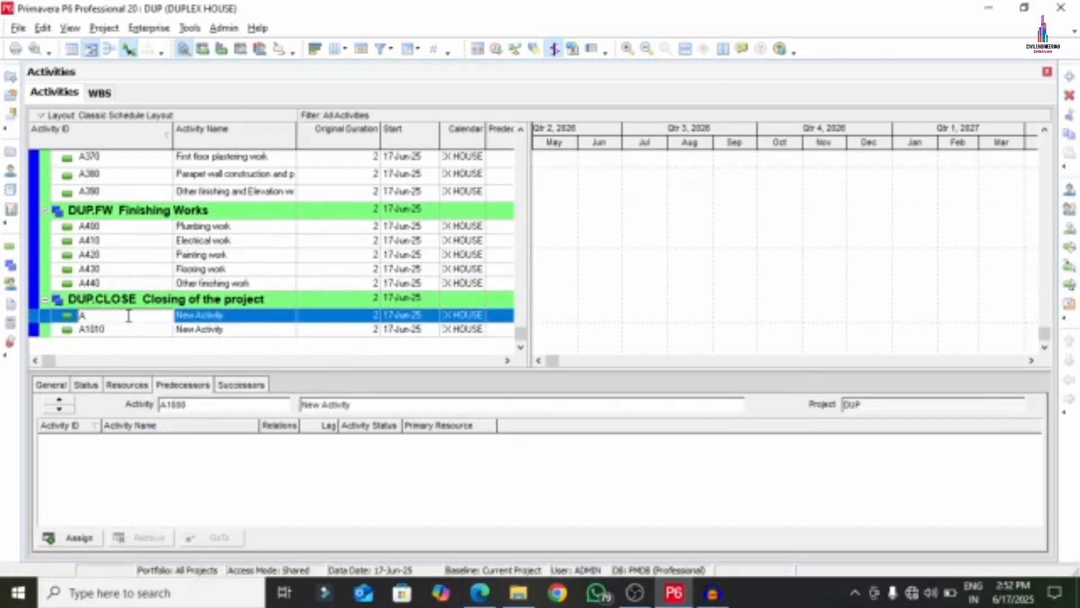
text(A500)
key(Return)
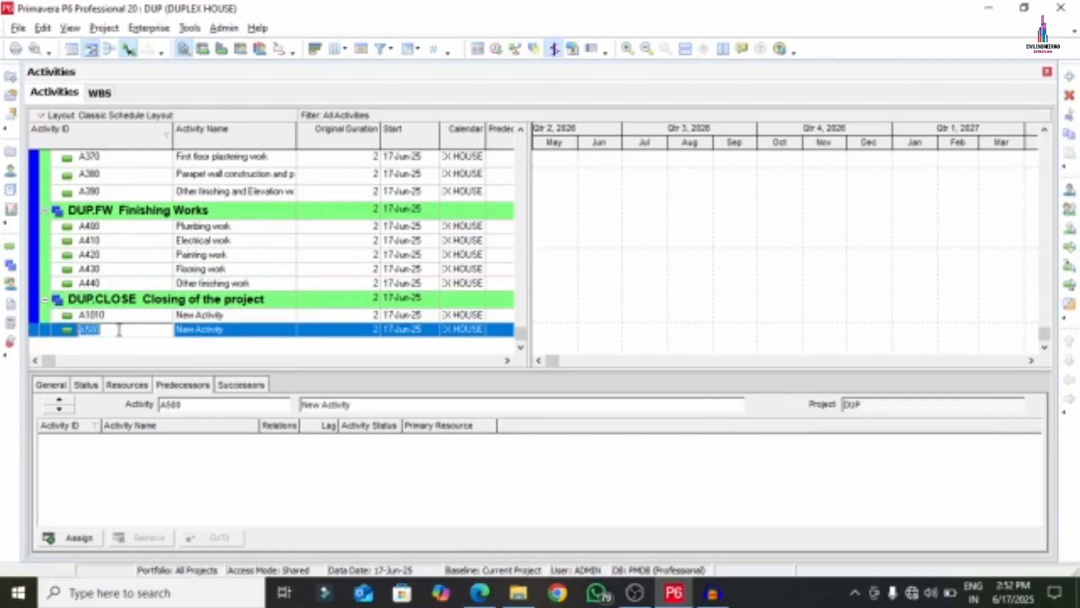
Step: Set the ID of the second new activity under Closing of the project to A510
click(117, 335)
click(117, 317)
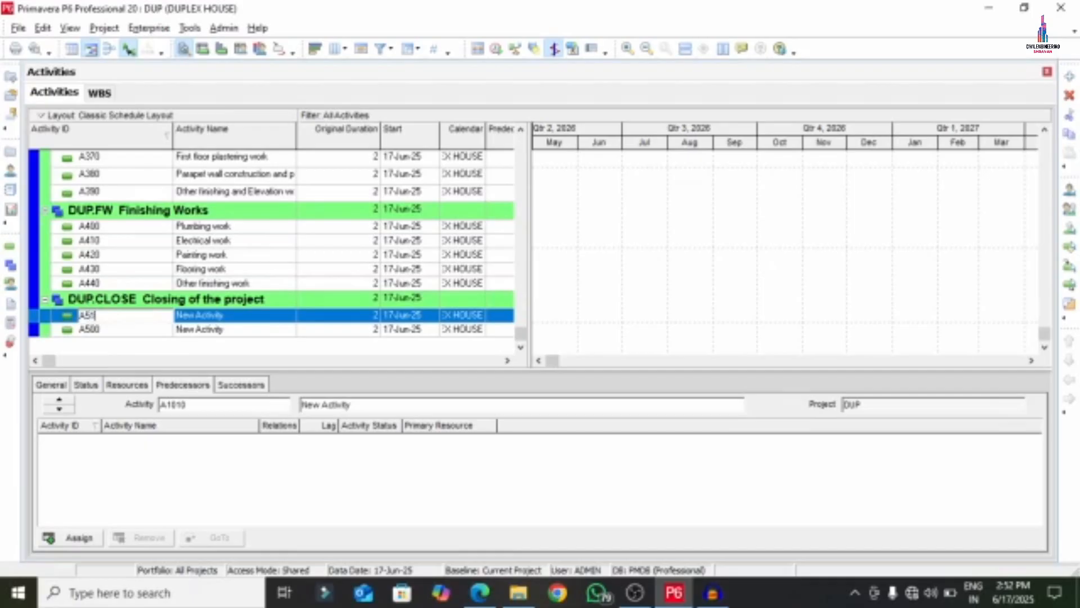
click(197, 332)
Step: Name activity A500 "QC" and activity A510 "HOS" under Closing of the project
click(237, 316)
drag(236, 317, 103, 314)
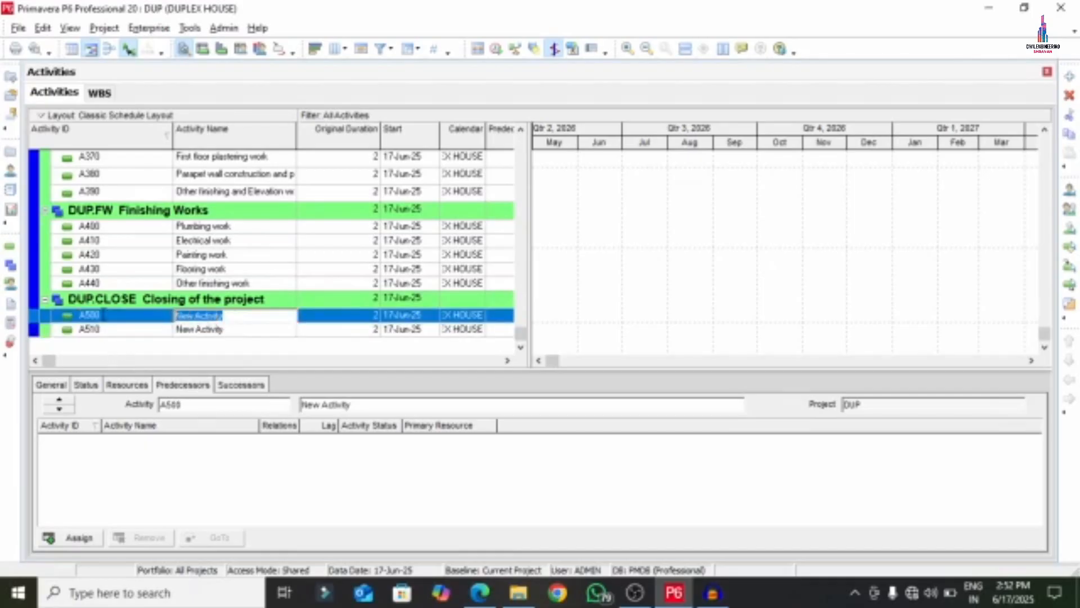
key(BackSpace)
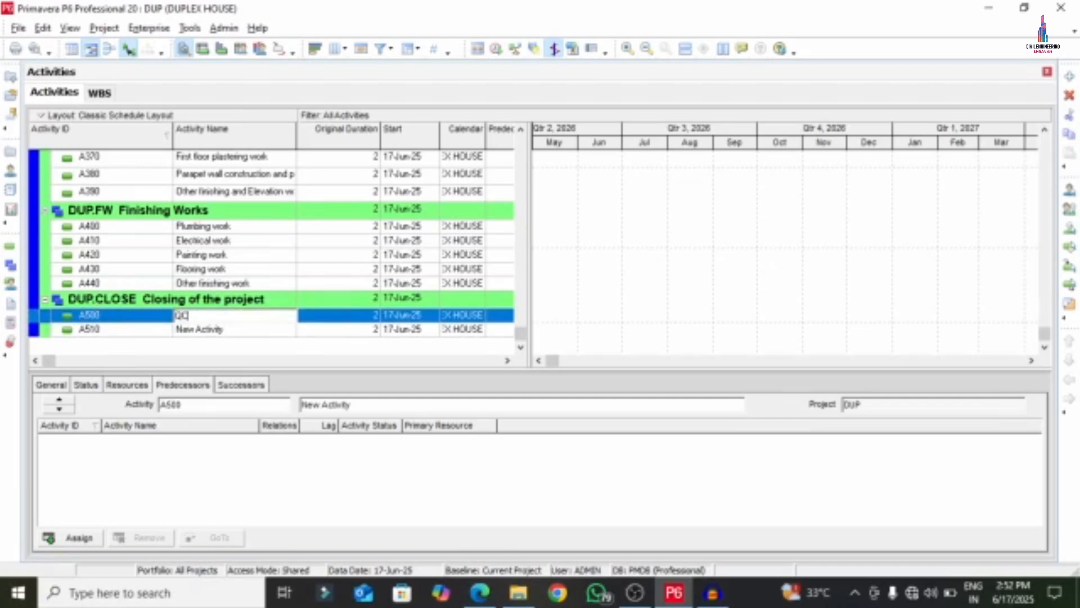
click(243, 331)
click(244, 332)
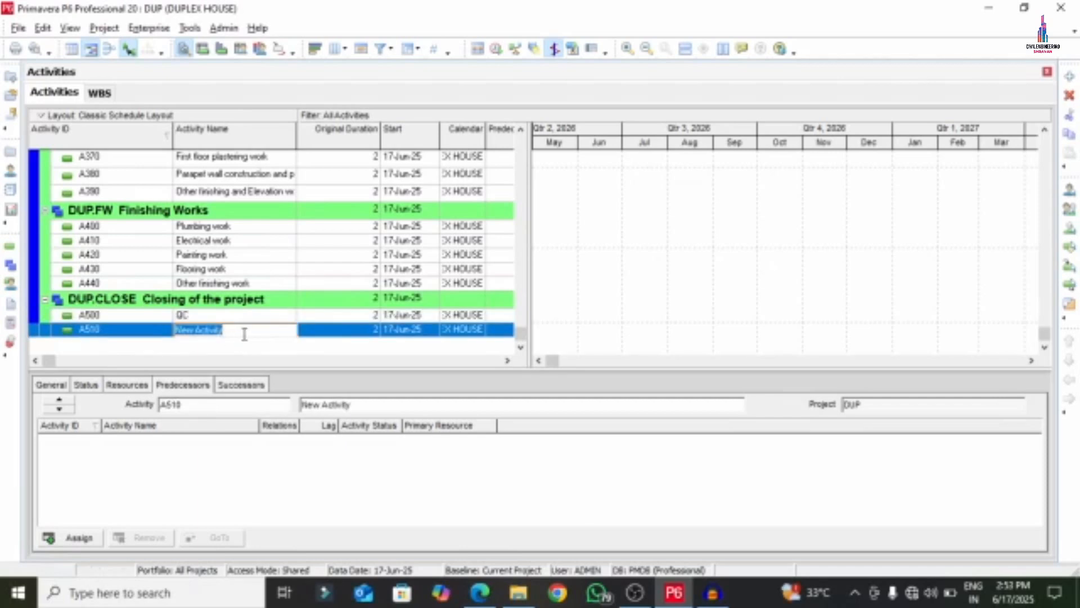
text(HOS)
click(314, 352)
Step: Return to the start of the activity list and widen the activity table to uncover the Predecessors, Successors and Activity Type columns
scroll(304, 292, up, 10)
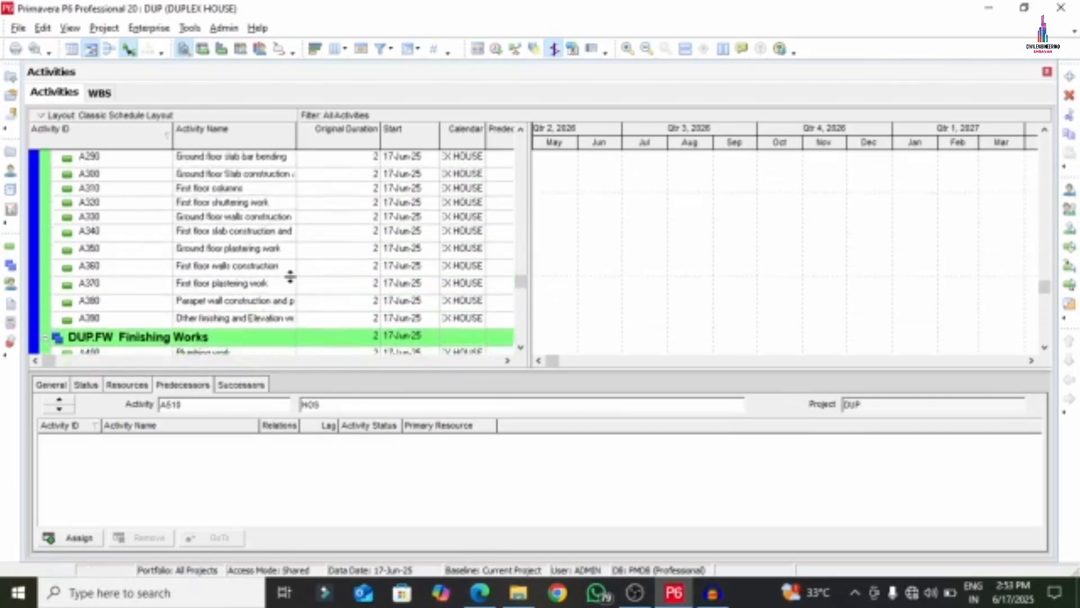
scroll(301, 272, up, 2)
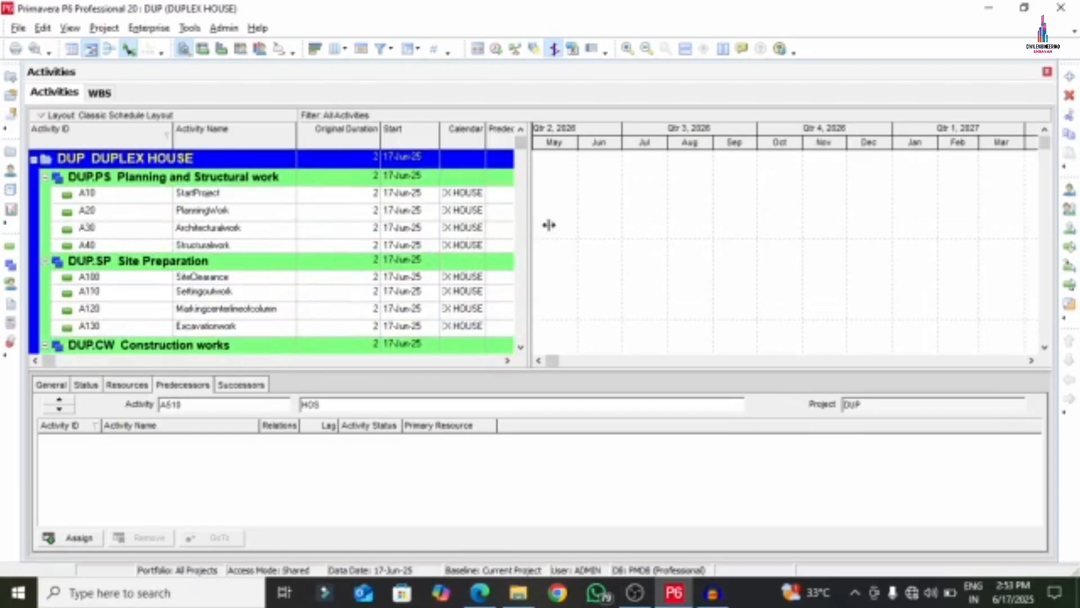
drag(548, 225, 678, 221)
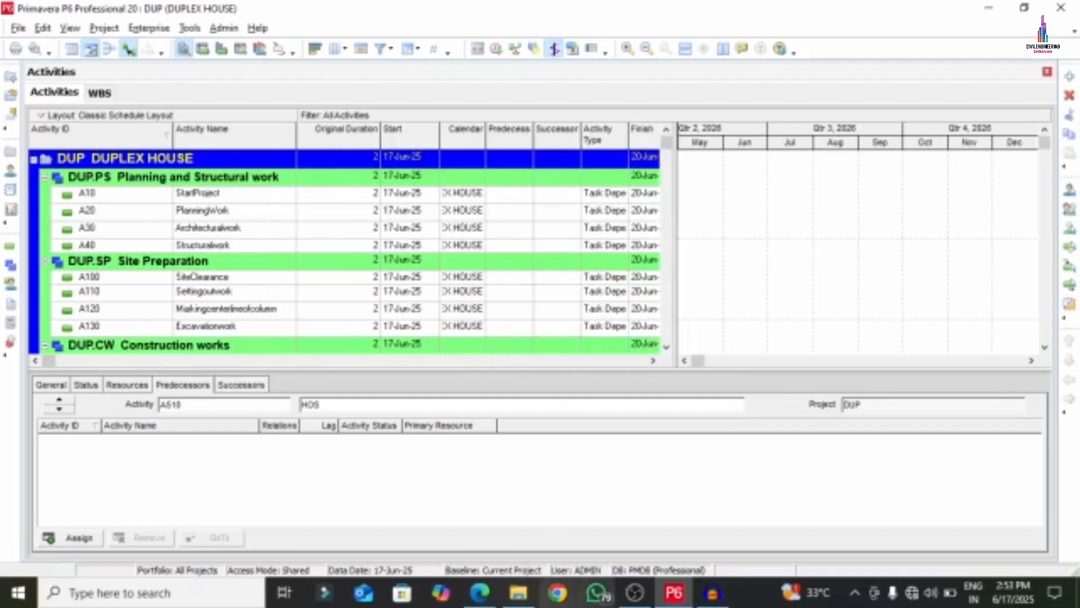
Step: Check the Planning and Structural work durations in DUPLEX.pdf and set StartProject to 1 day and Structuralwork to 3 days in Primavera P6
click(479, 592)
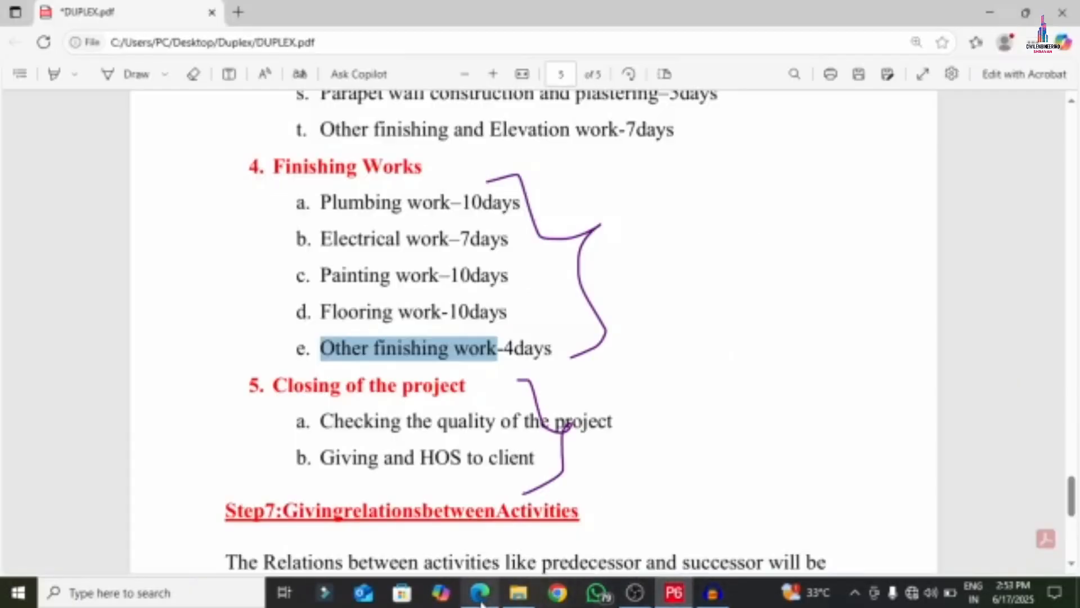
scroll(367, 338, up, 15)
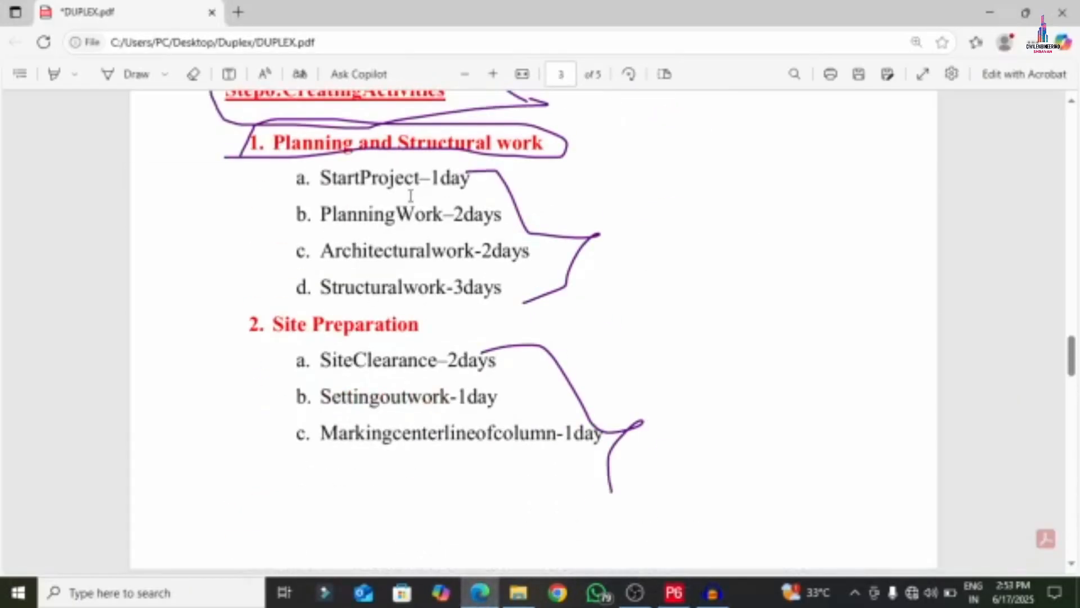
drag(433, 178, 494, 176)
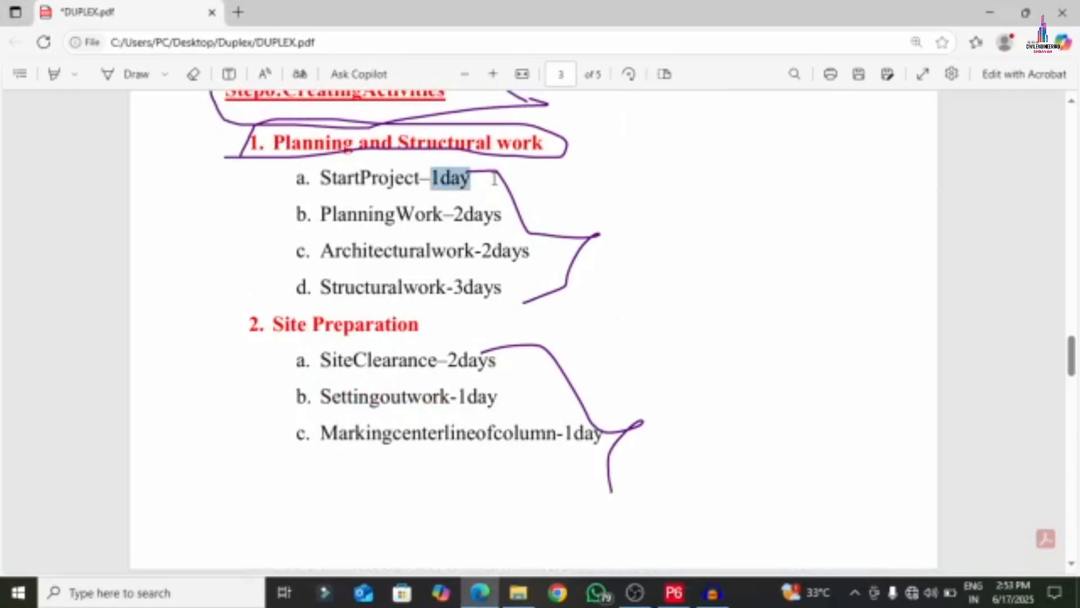
click(458, 220)
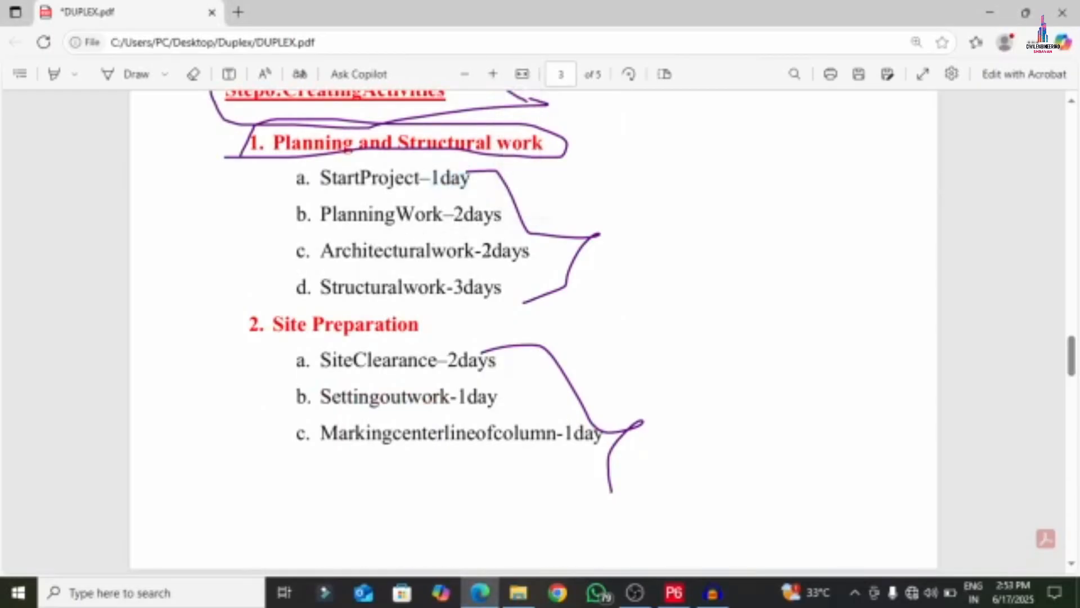
click(674, 592)
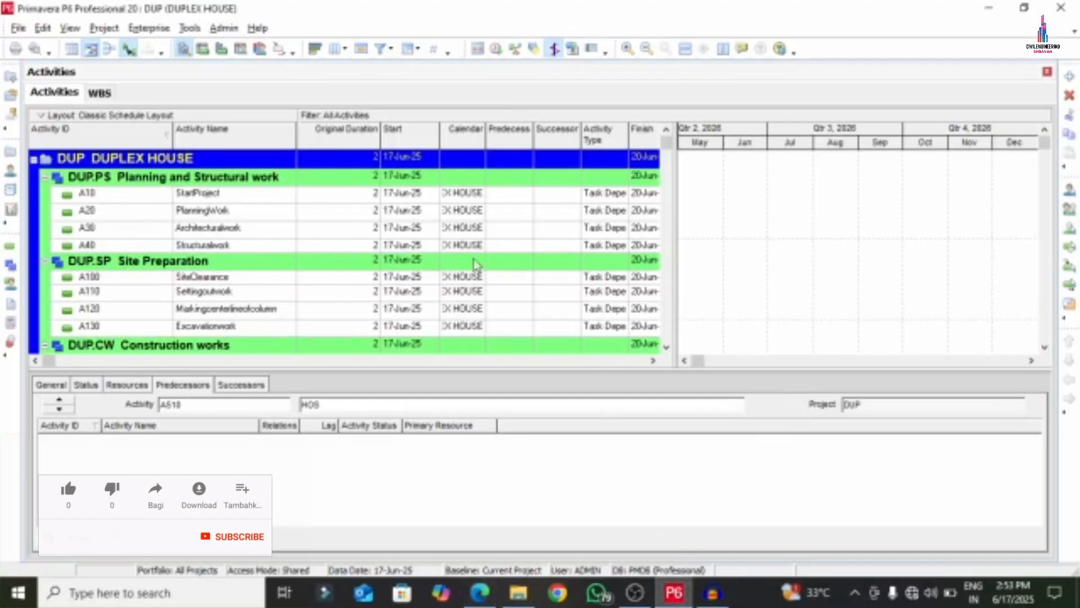
click(363, 204)
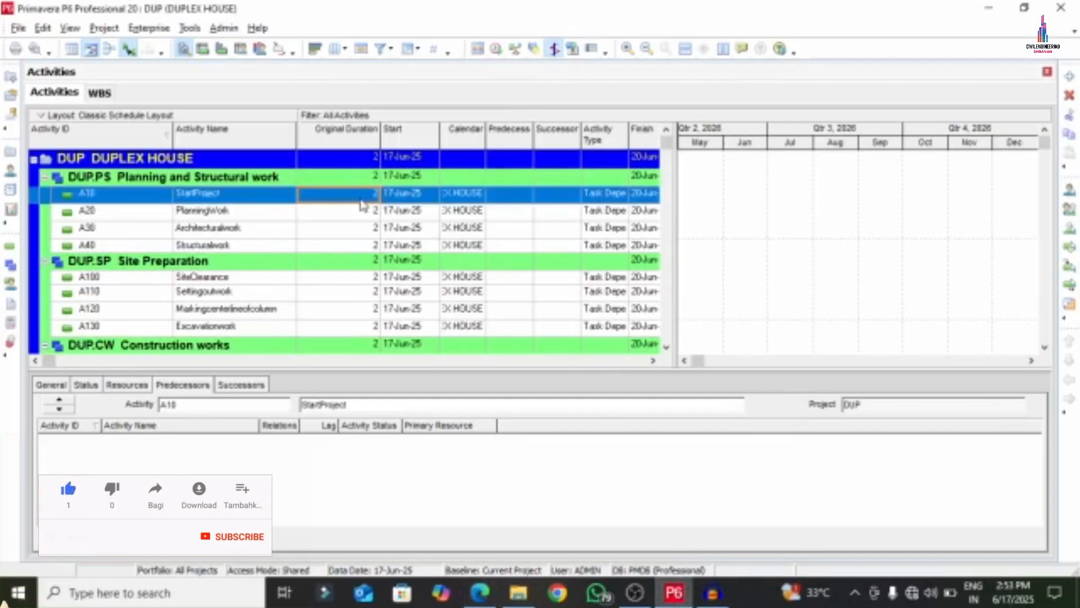
text(1)
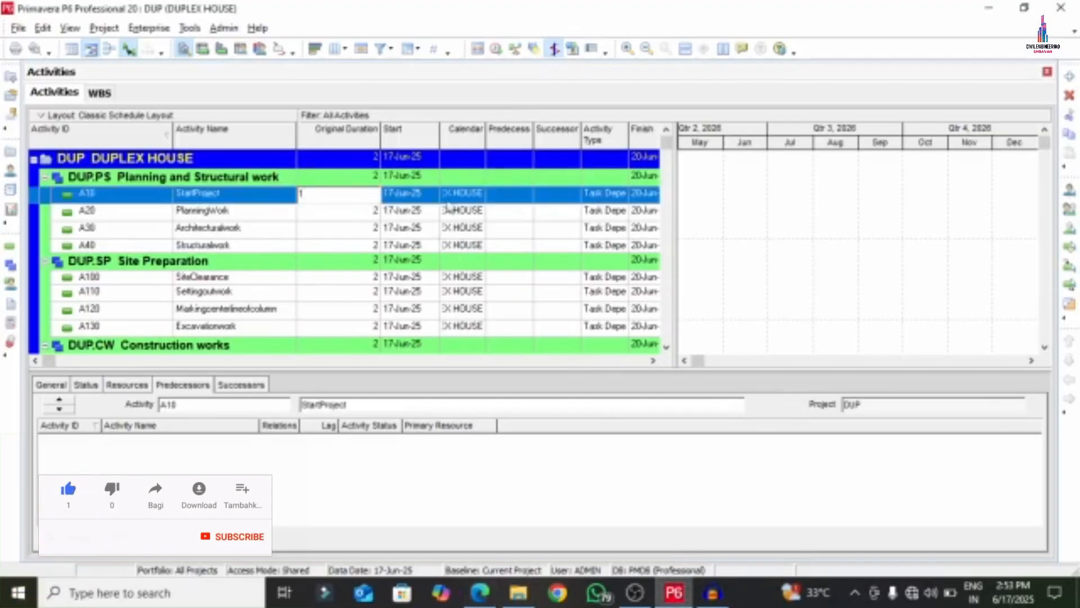
click(362, 247)
text(3)
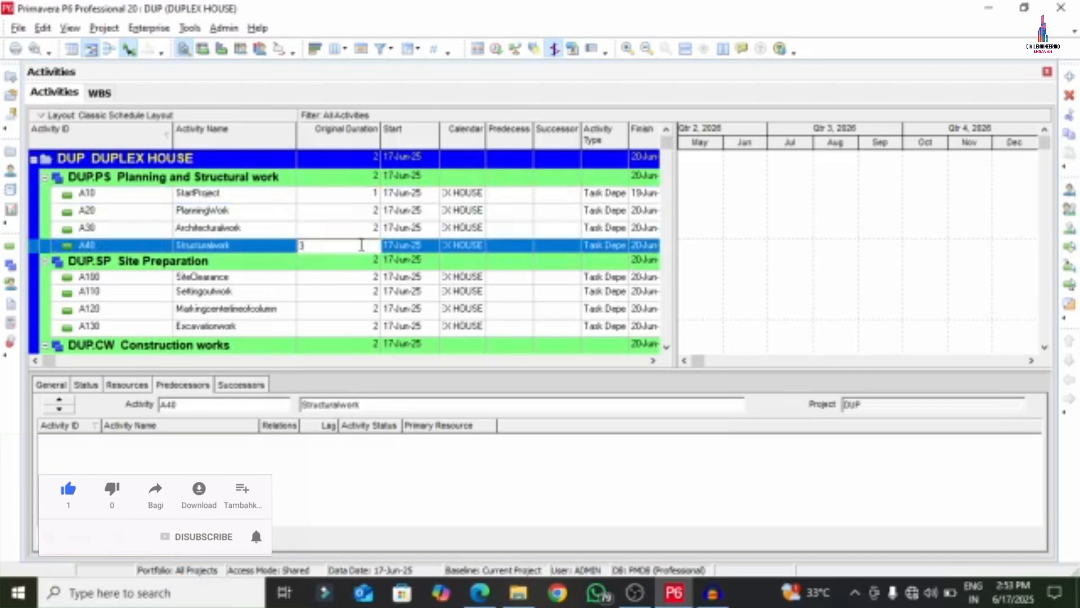
Step: Widen the activity table to show the full Finish column and change the activity type of StartProject to Start Milestone
click(337, 194)
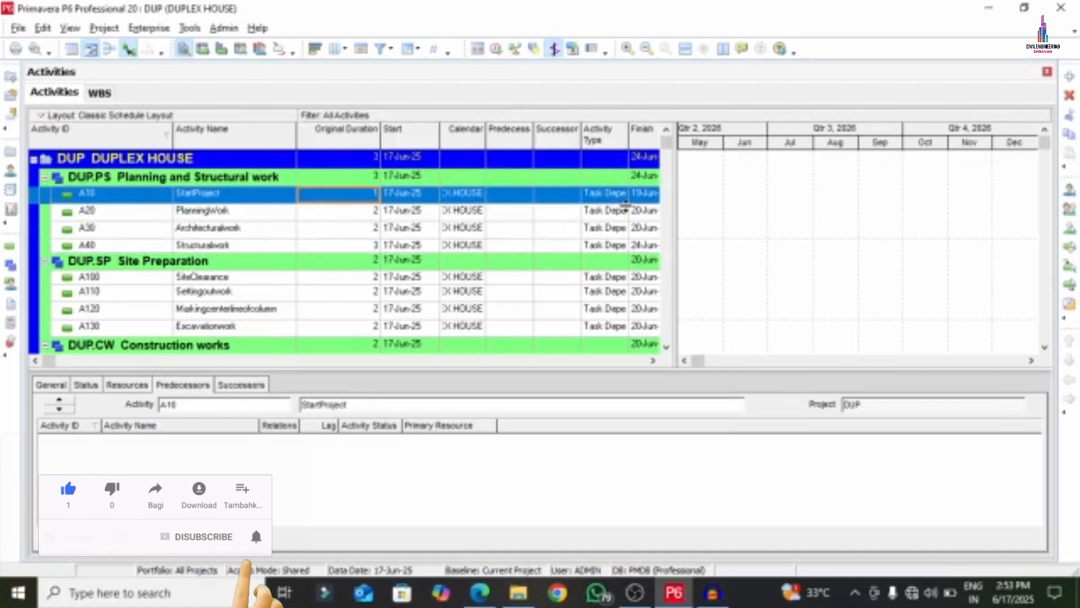
drag(677, 198, 832, 198)
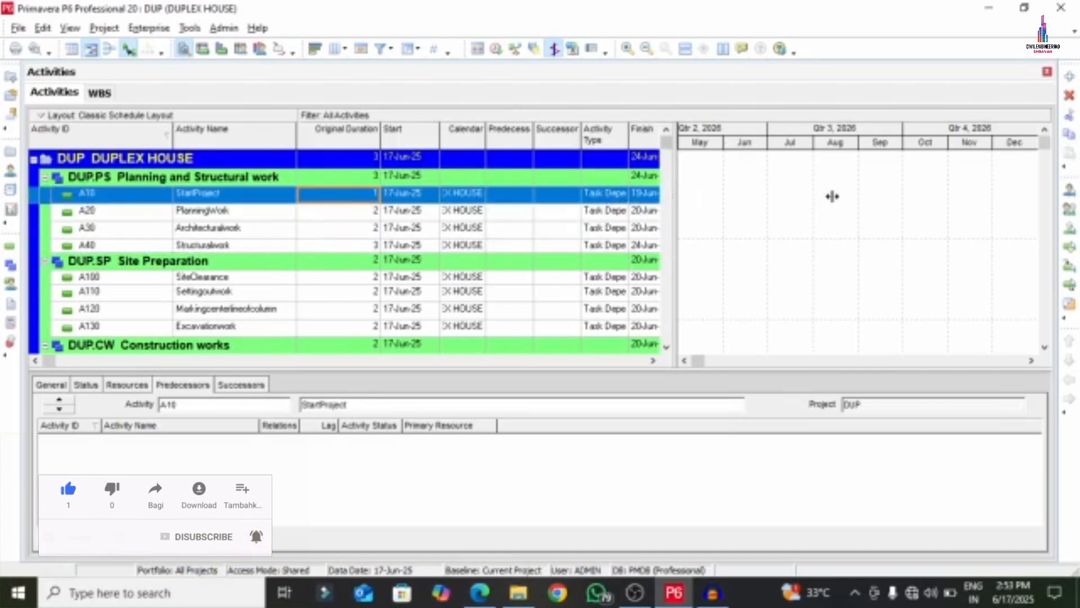
click(623, 197)
click(623, 198)
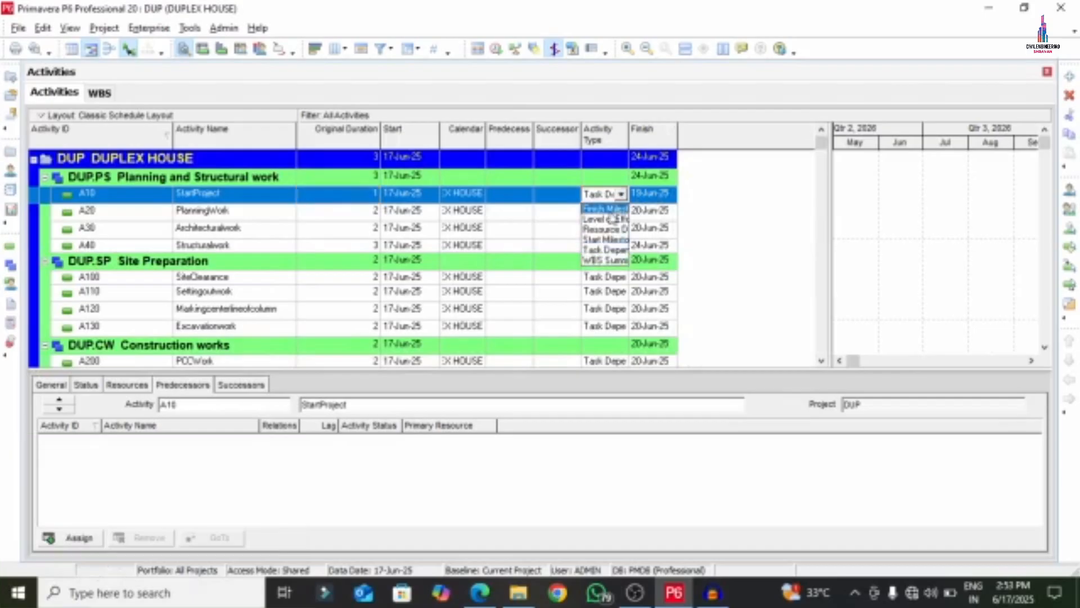
click(601, 242)
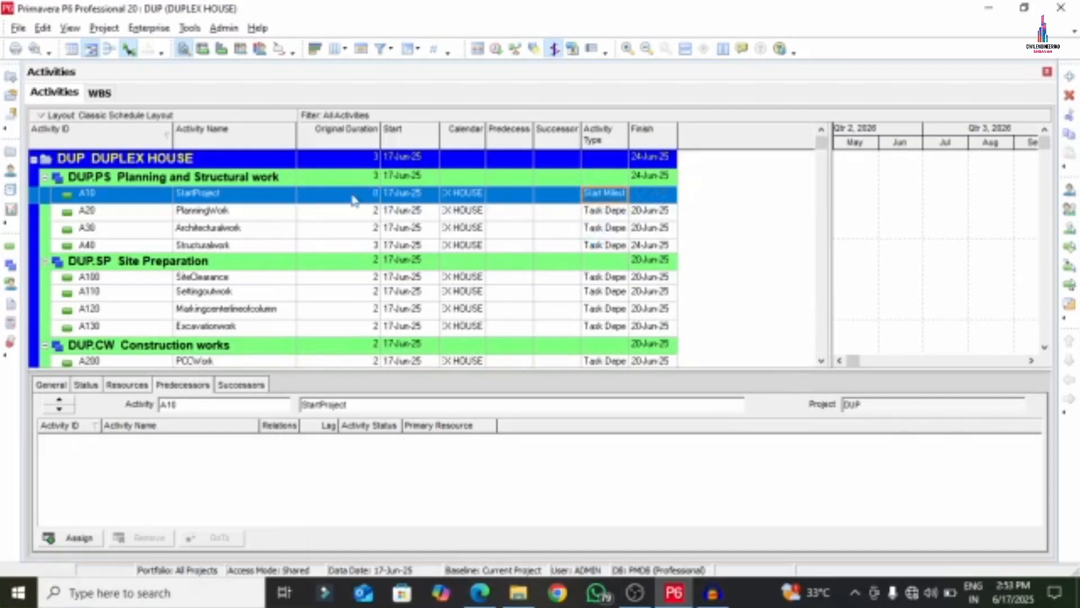
Step: Set the original duration of PlanningWork (A20) to 3 days
click(373, 211)
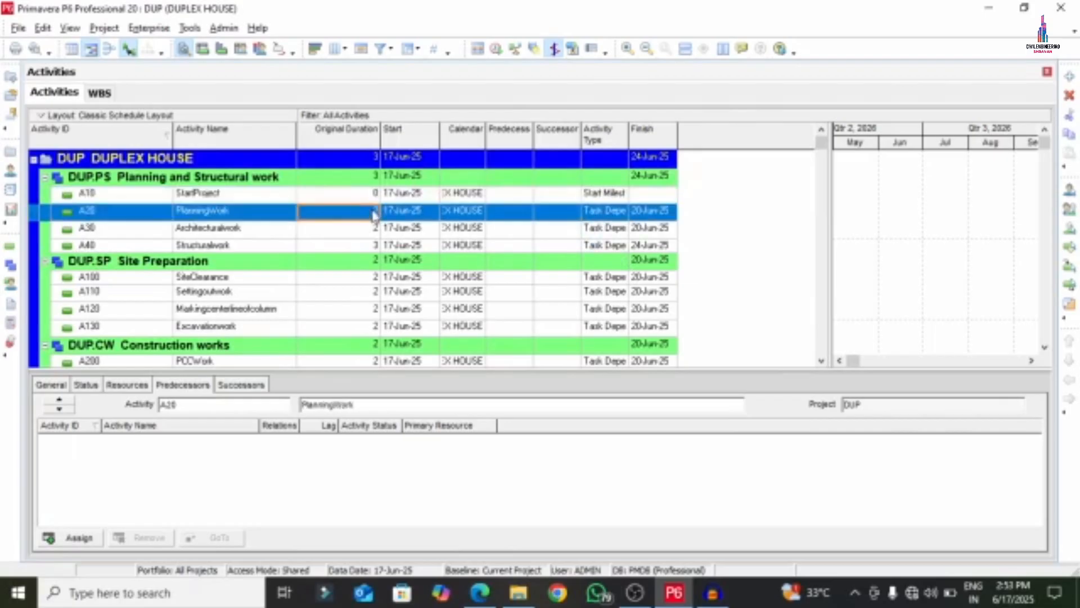
click(373, 211)
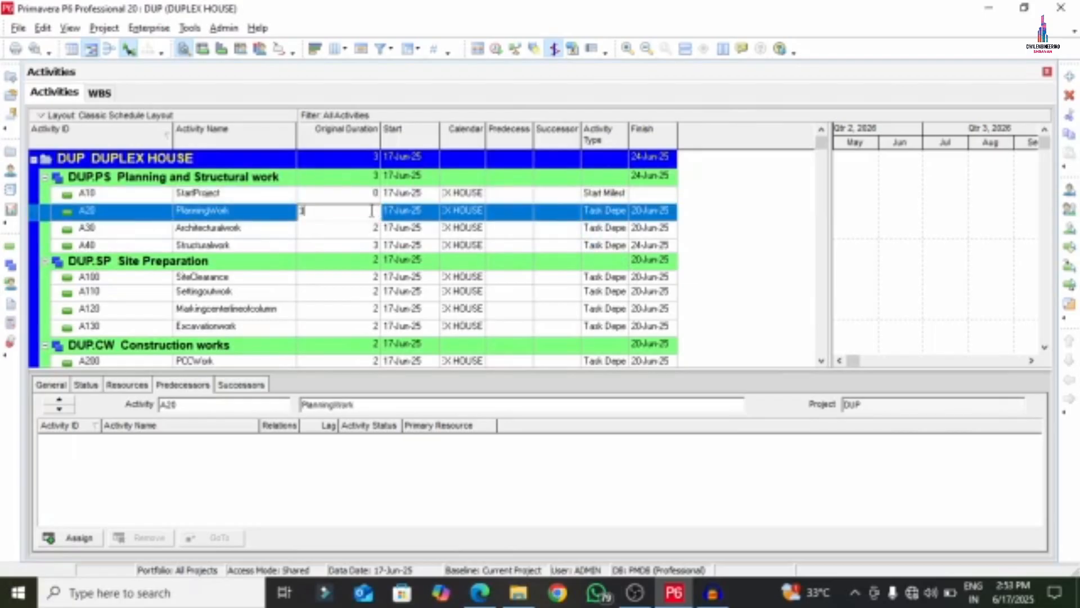
key(Return)
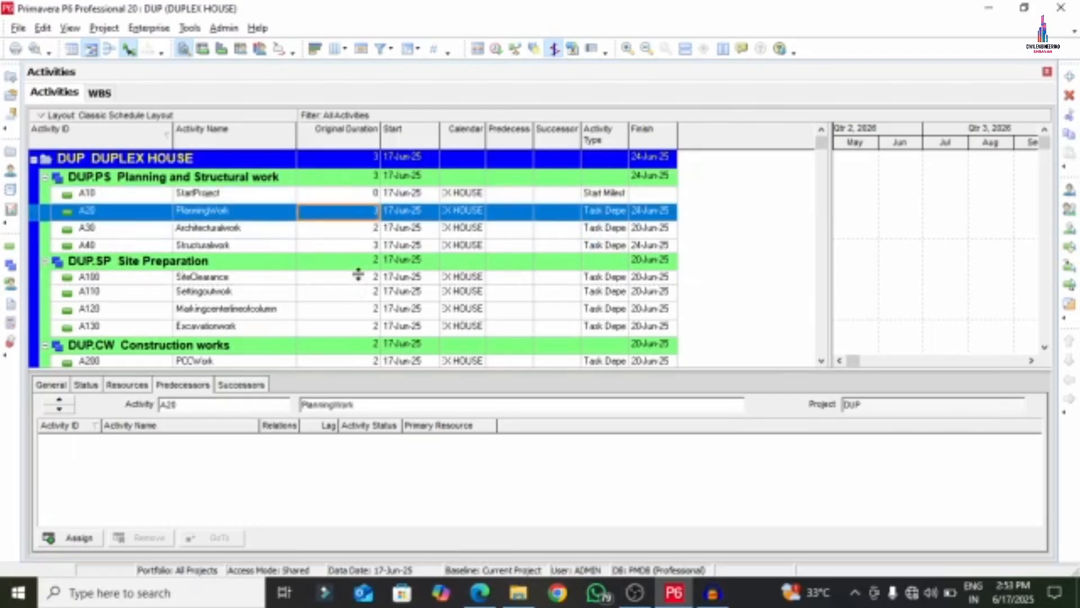
Step: Check the Site Preparation durations in DUPLEX.pdf and set Settingoutwork and Markingcenterlineofcolumn to 1 day each in Primavera P6
click(357, 279)
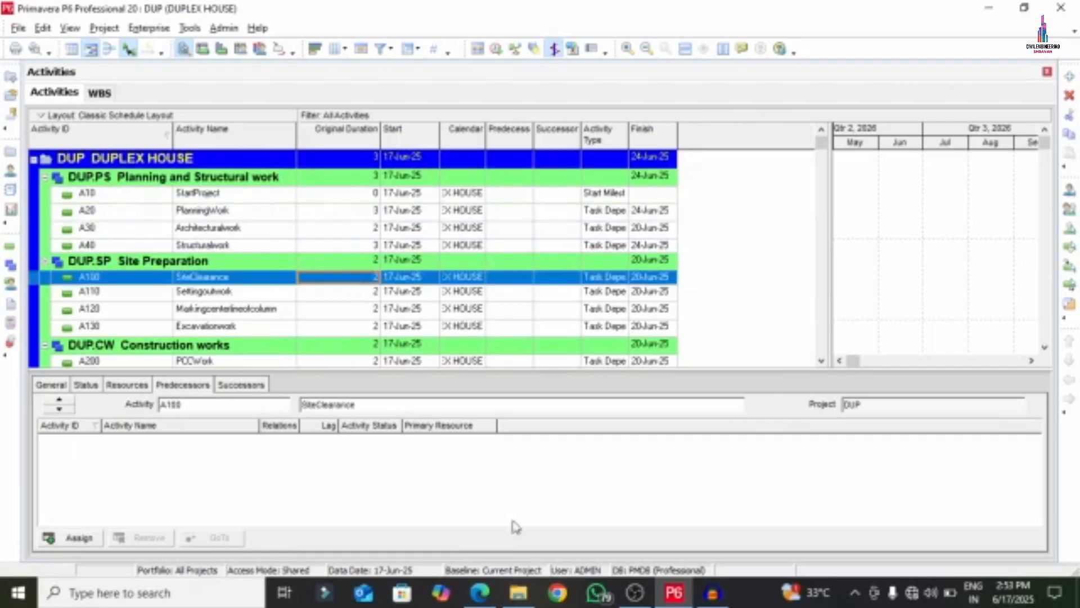
click(480, 594)
scroll(535, 442, down, 3)
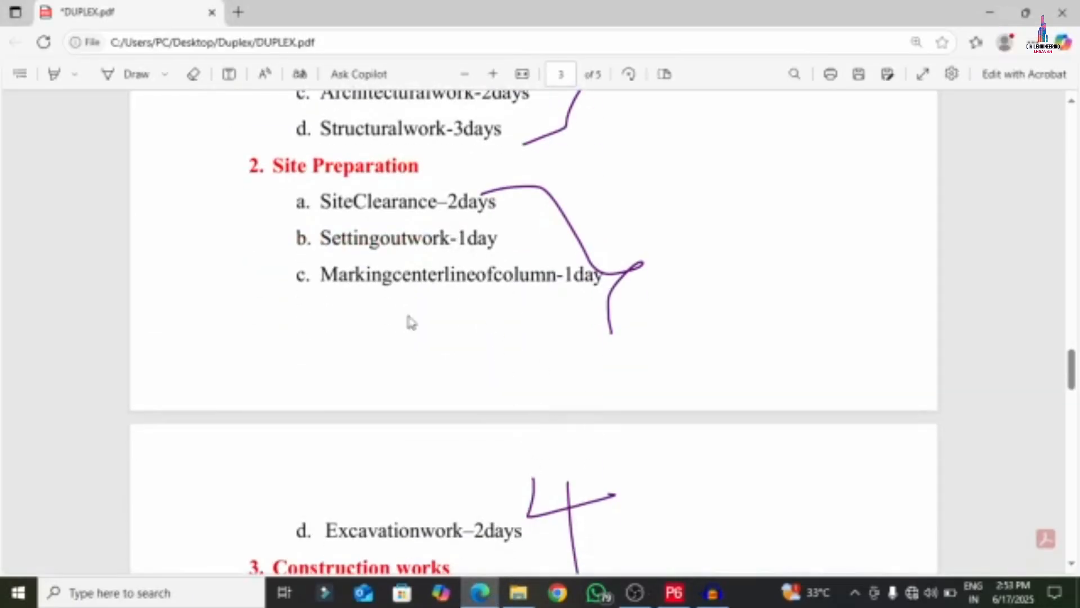
click(674, 593)
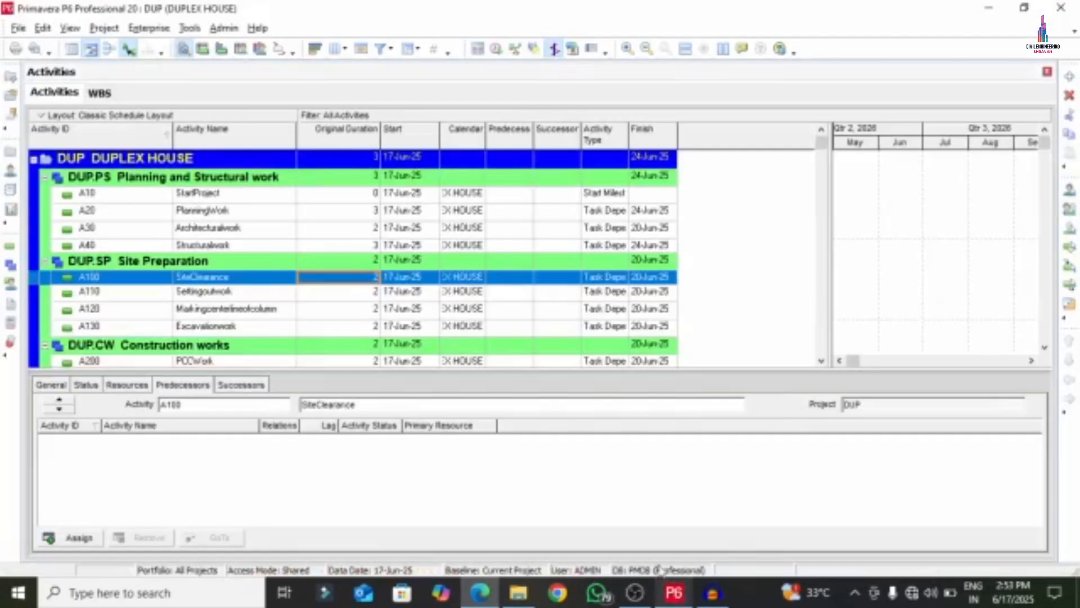
click(367, 294)
click(368, 297)
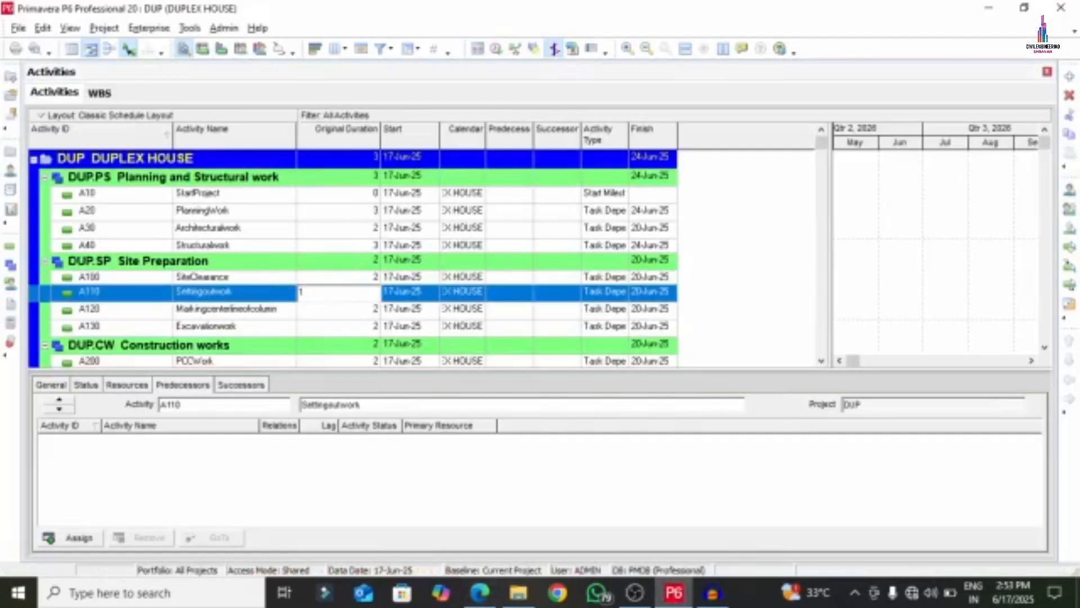
click(367, 310)
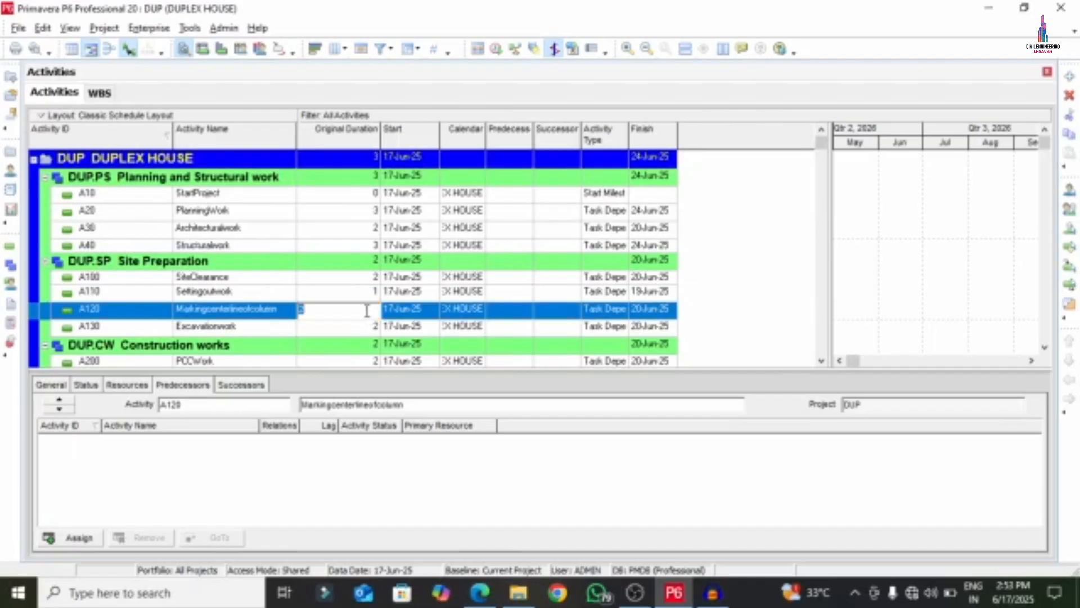
click(360, 332)
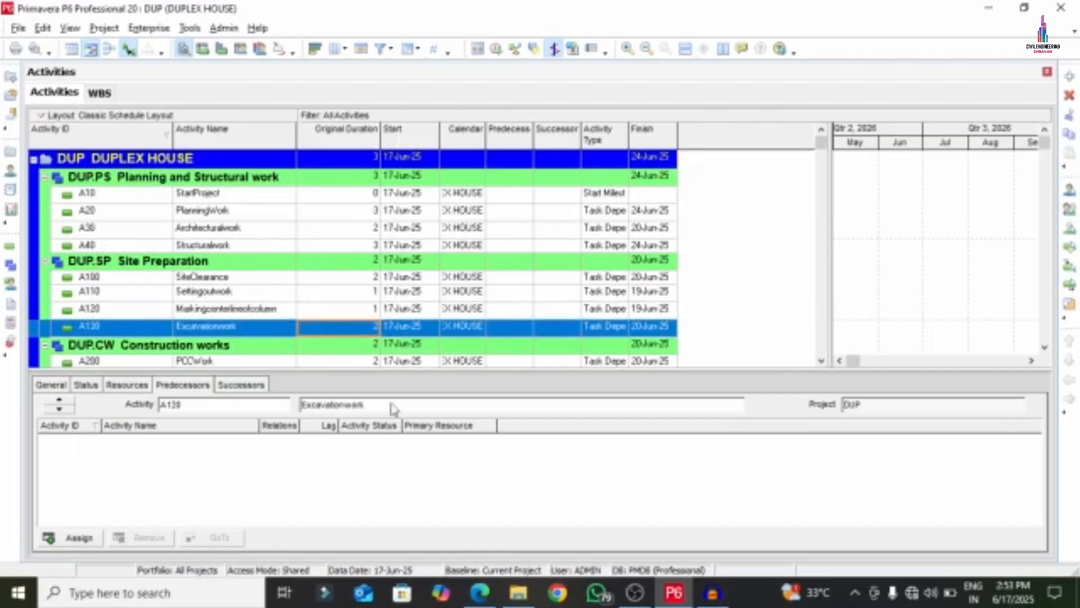
Step: Check the Construction works durations in DUPLEX.pdf and set Bar bending work (A210) to 3 days in Primavera P6
click(479, 593)
scroll(436, 395, down, 2)
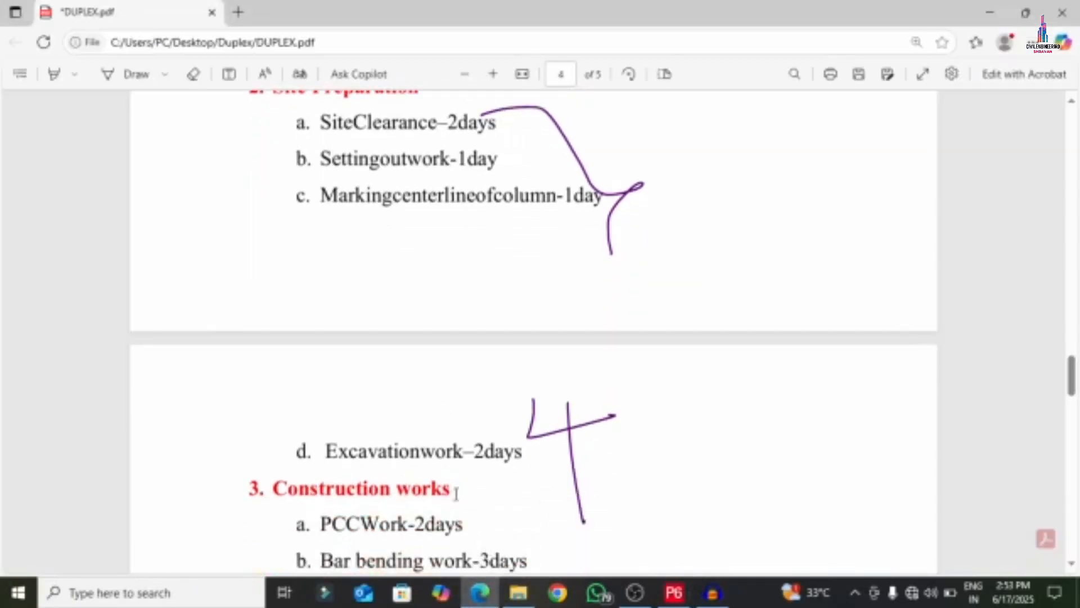
scroll(442, 465, down, 4)
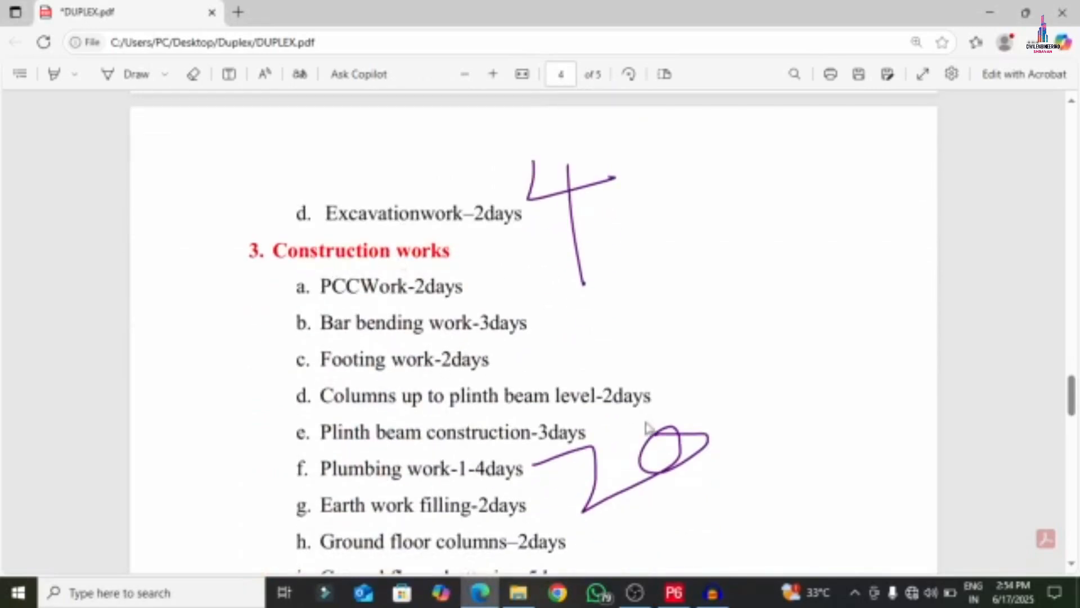
click(674, 592)
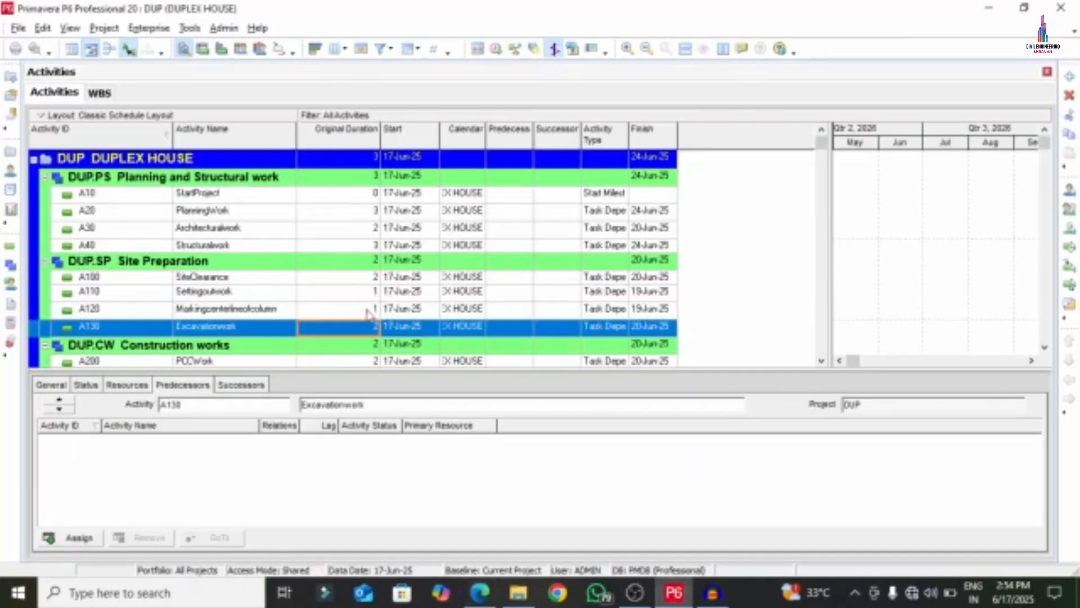
scroll(366, 310, down, 2)
click(364, 291)
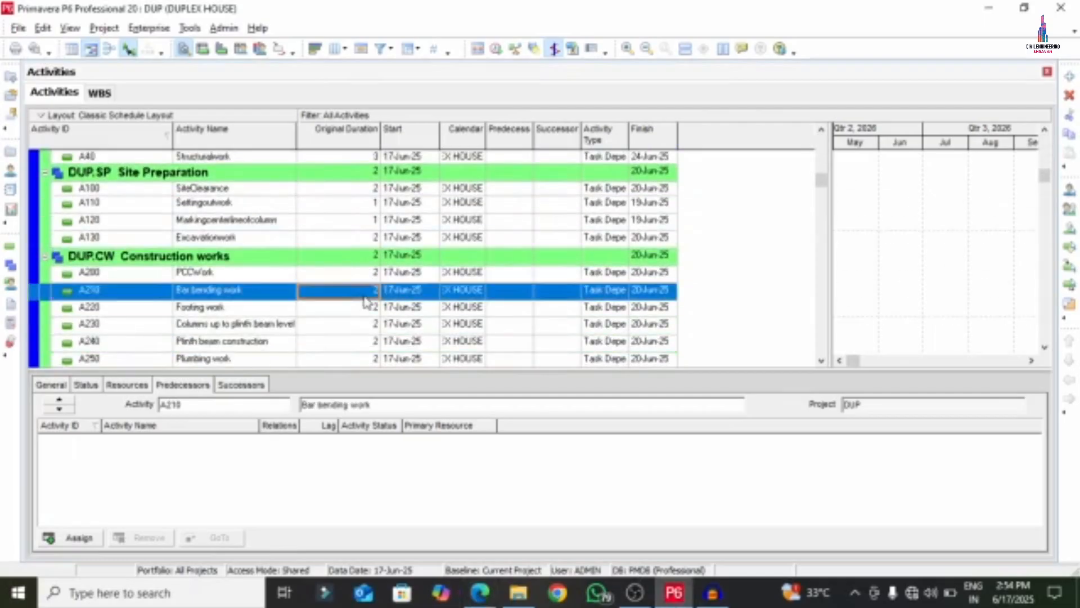
click(365, 293)
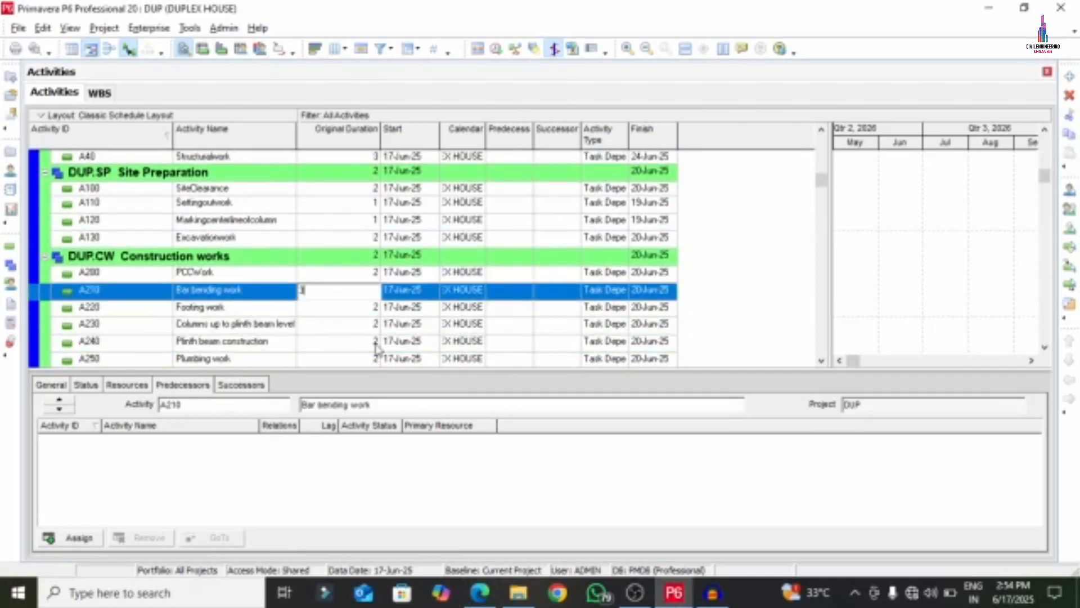
text(3)
click(352, 325)
Step: Check the Construction works durations in DUPLEX.pdf and set Plinth beam construction (A240) to 3 days and Plumbing work (A250) to 4 days in Primavera P6
click(350, 341)
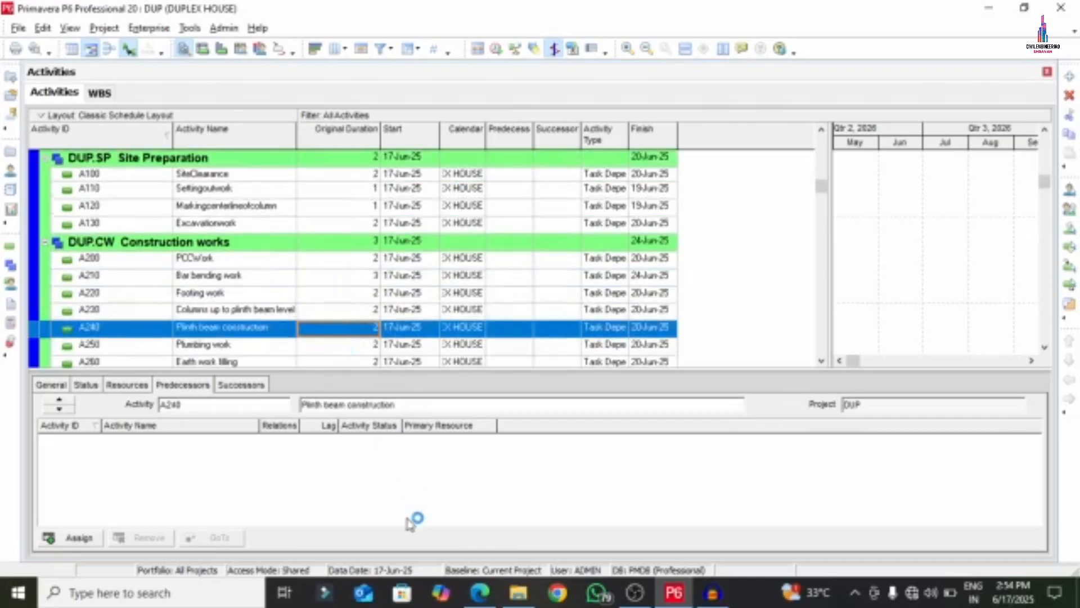
click(480, 592)
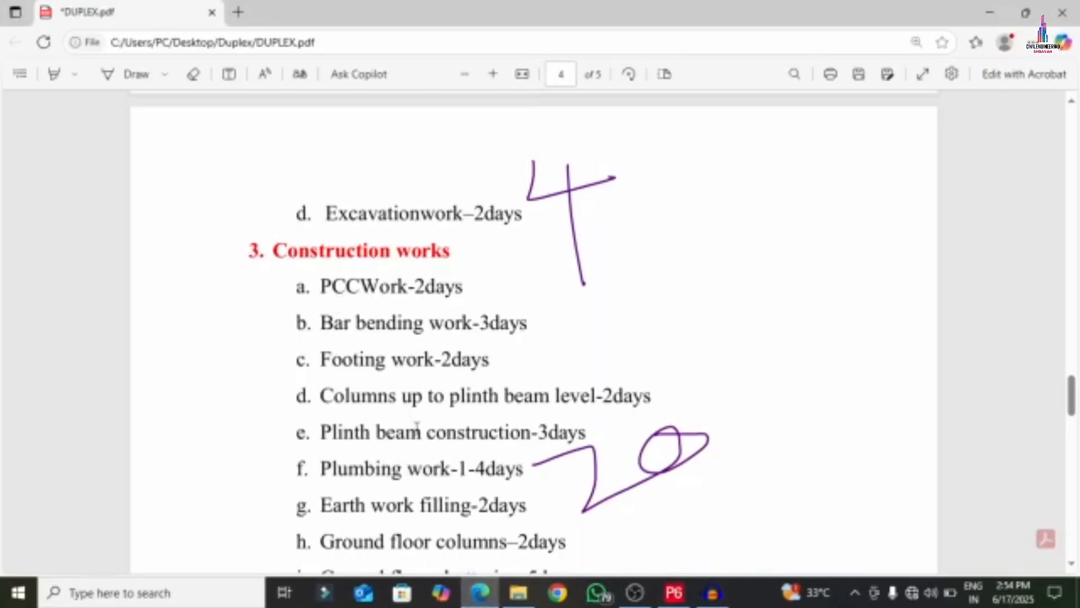
scroll(417, 427, down, 5)
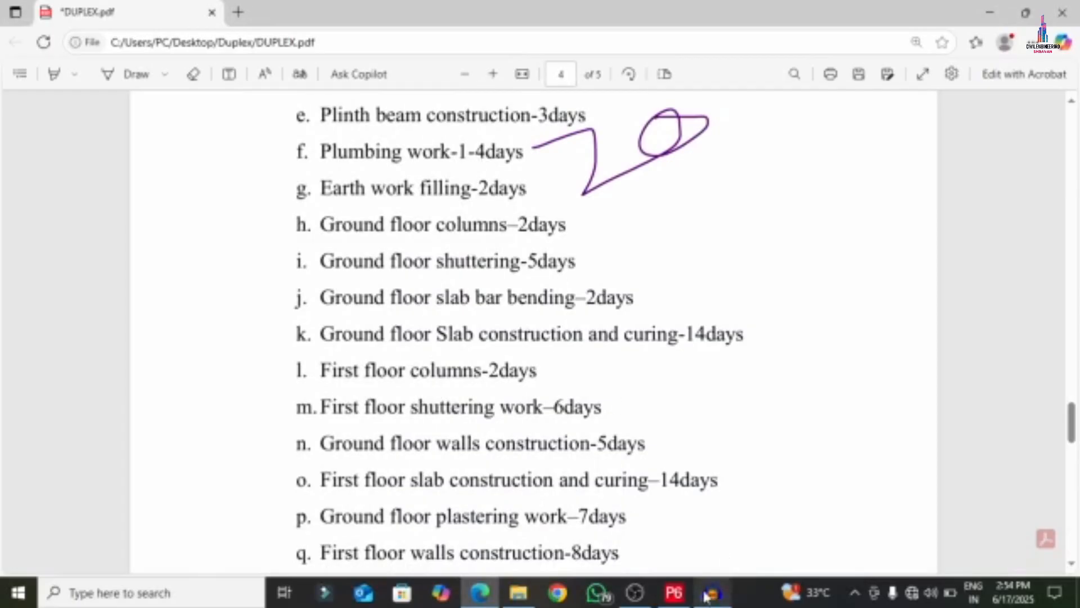
click(675, 592)
click(335, 332)
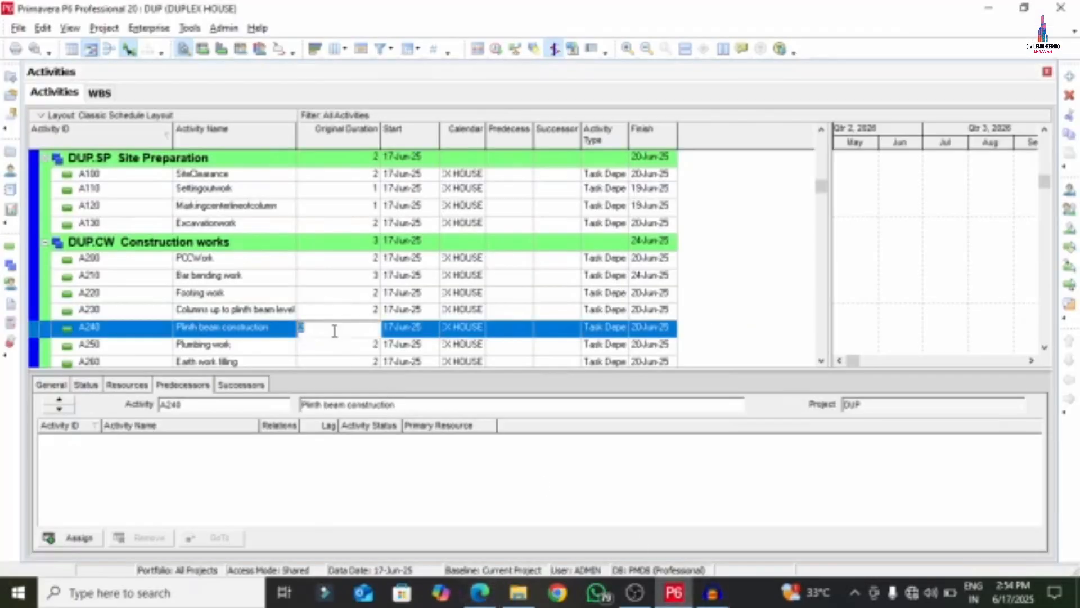
text(3)
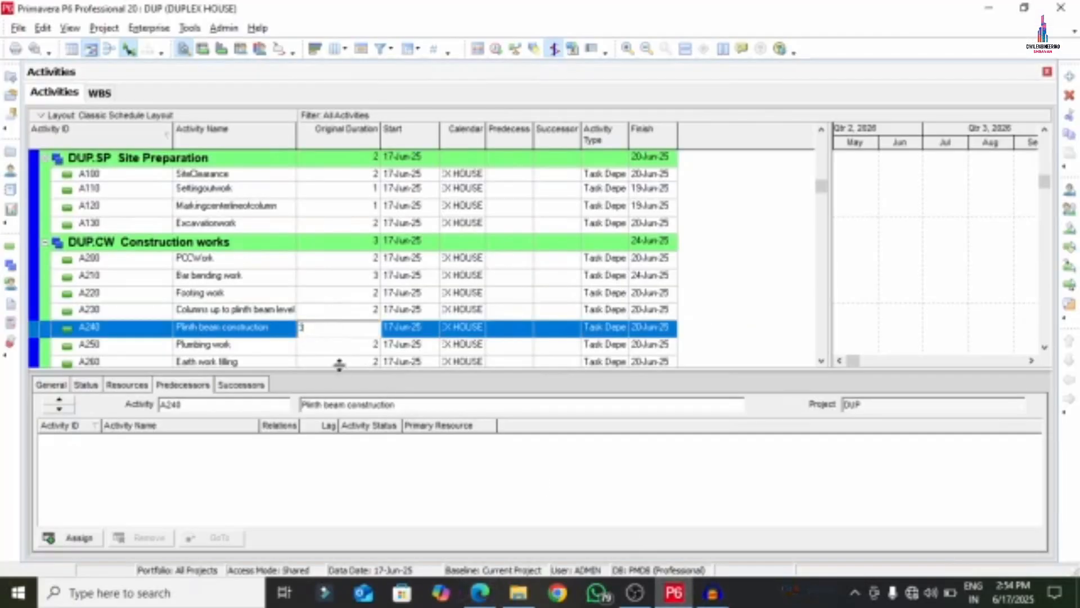
key(Return)
text(4)
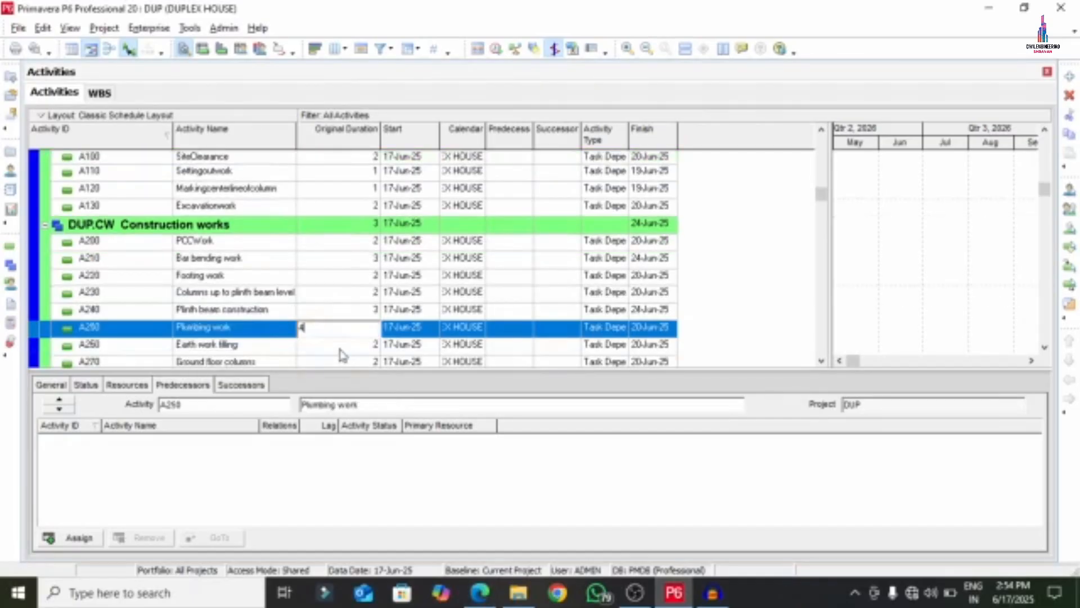
key(Return)
Step: Check the ground floor durations in DUPLEX.pdf and set the original duration of Ground floor shuttering (A280) to 5 days in Primavera P6
scroll(333, 340, down, 3)
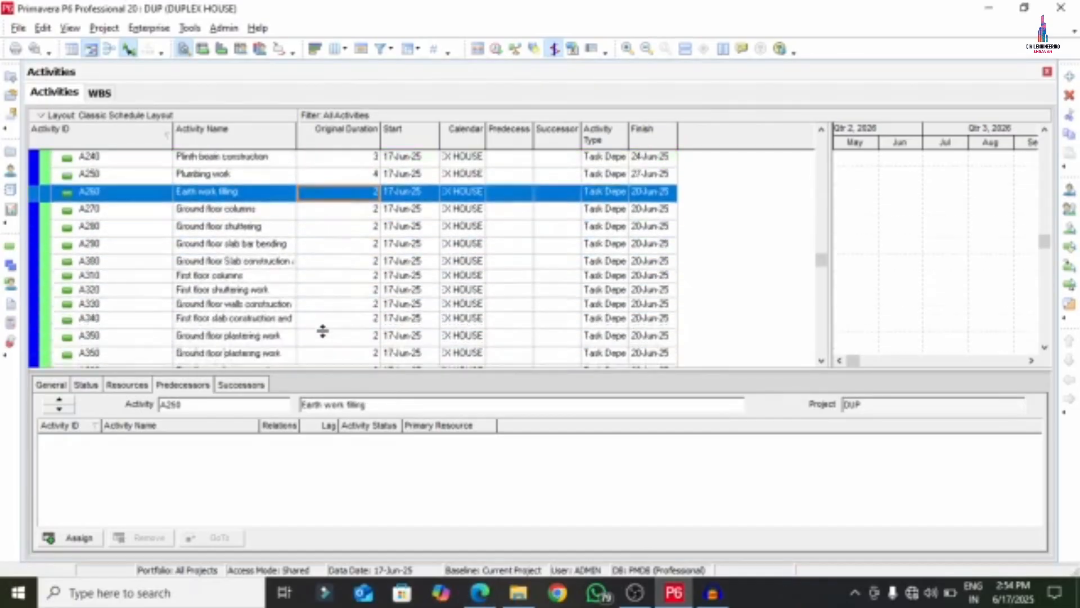
click(332, 201)
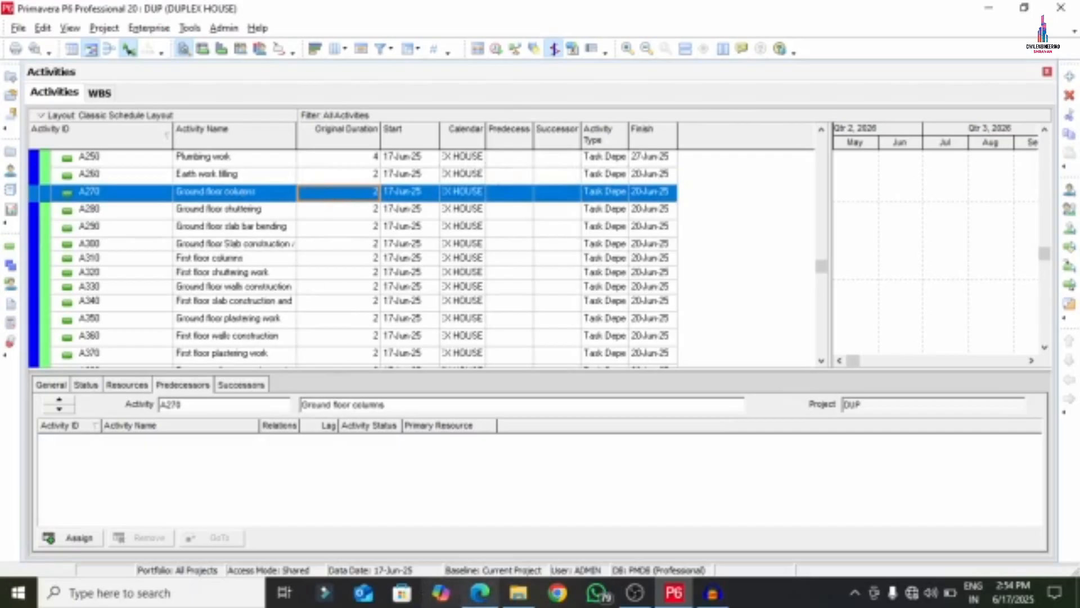
click(480, 593)
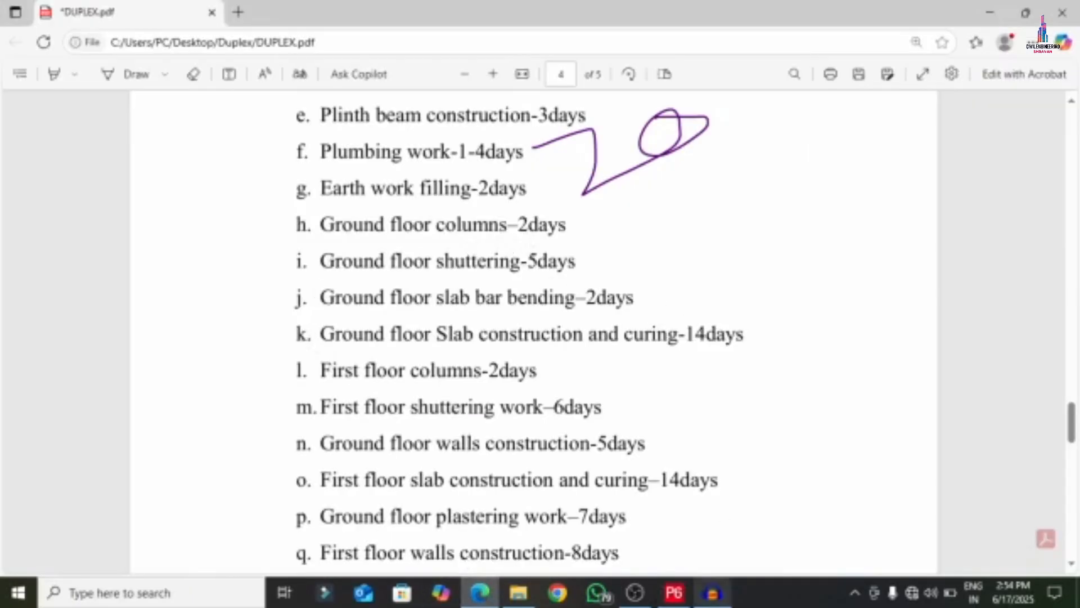
click(674, 593)
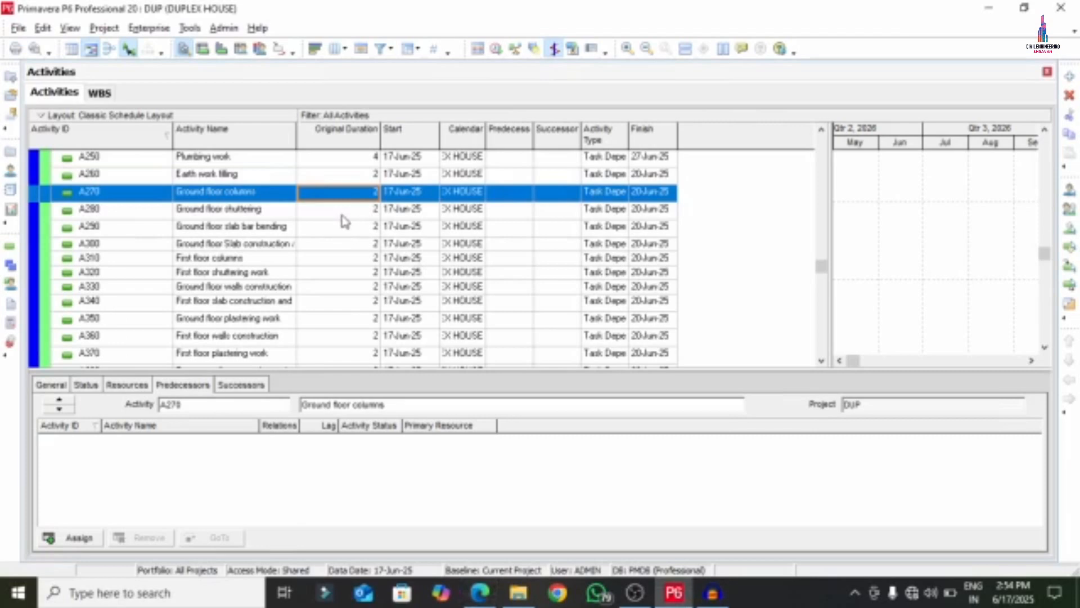
click(342, 213)
text(5)
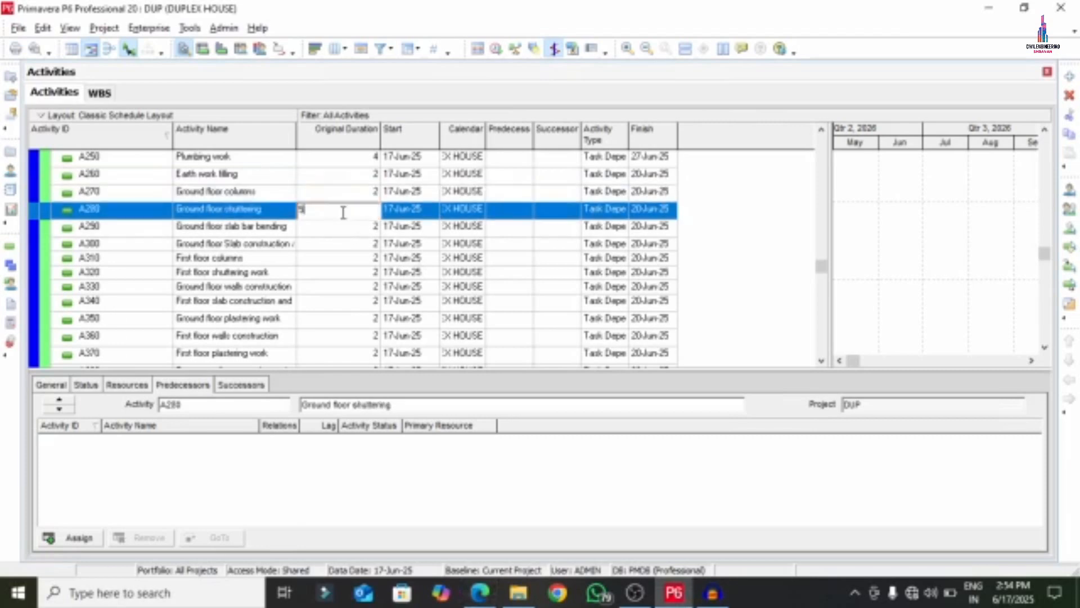
Step: Check DUPLEX.pdf again and set Ground floor Slab construction and curing (A300) to 14 days in Primavera P6
click(333, 247)
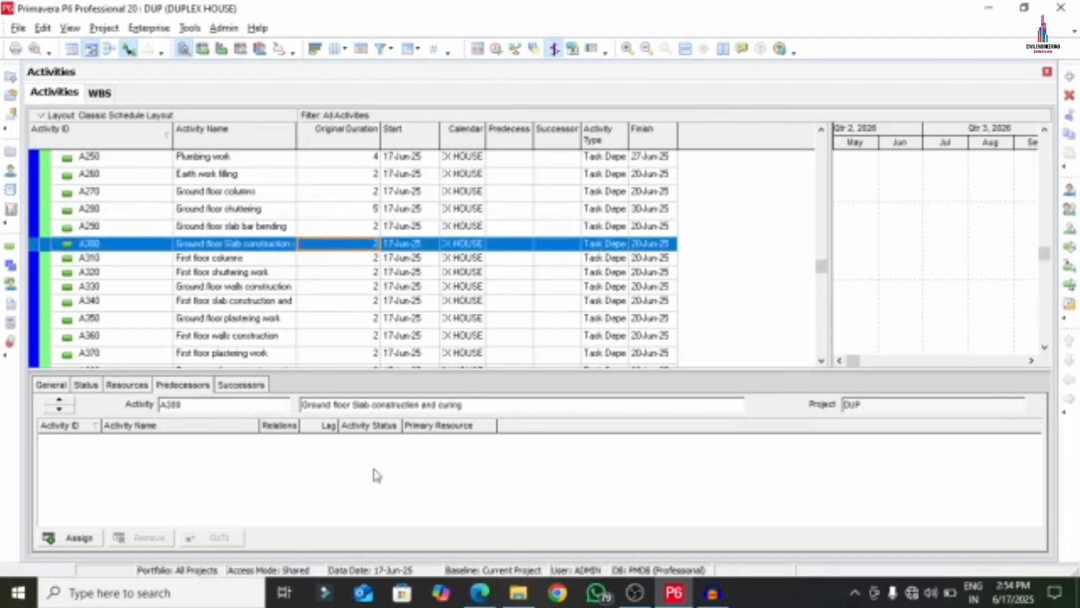
click(480, 594)
click(480, 595)
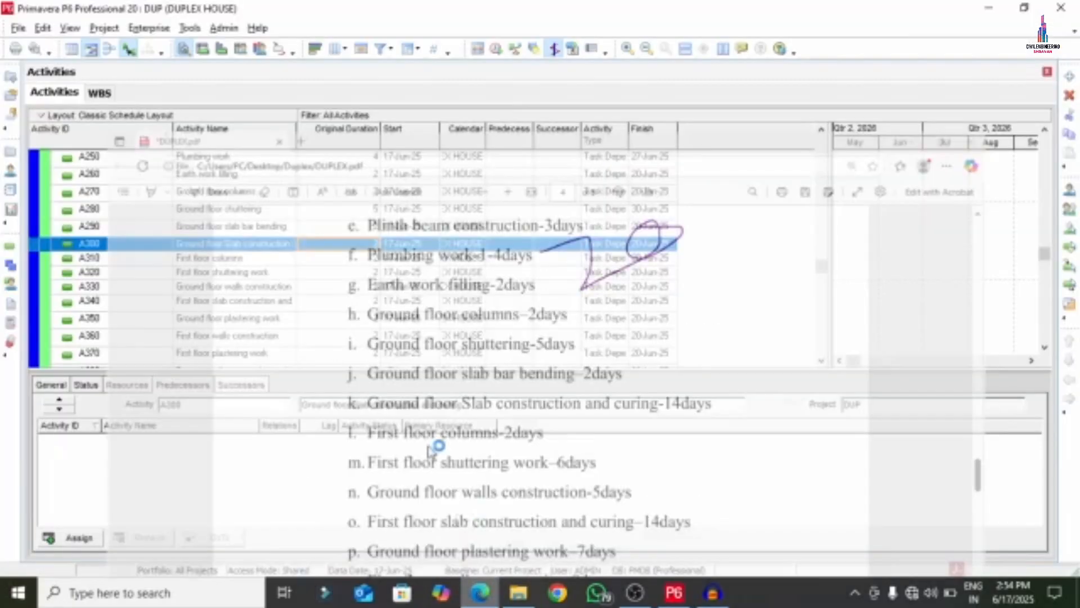
click(349, 247)
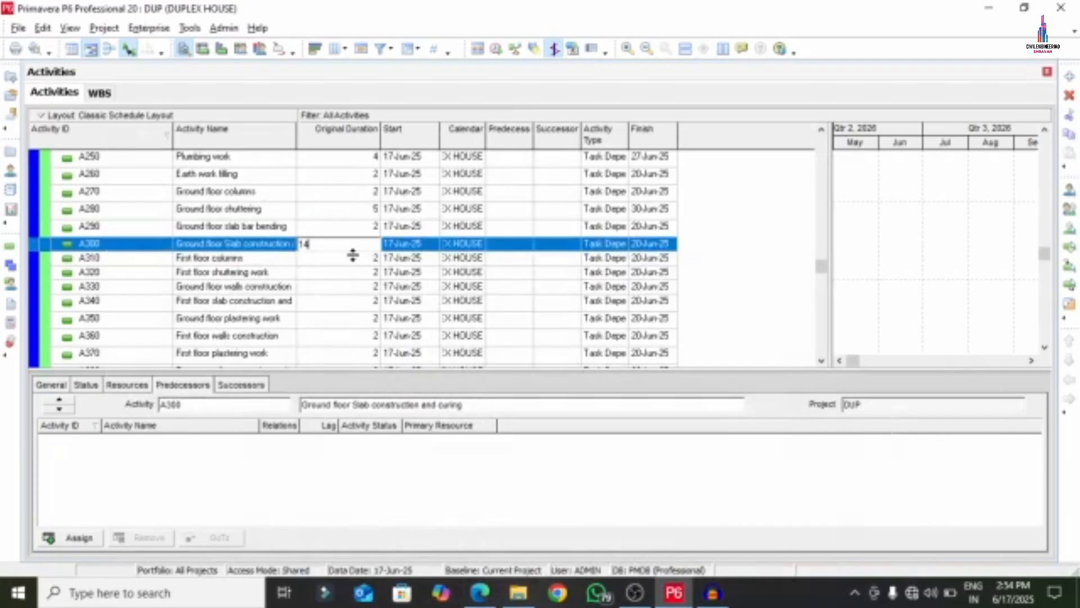
text(14)
click(354, 262)
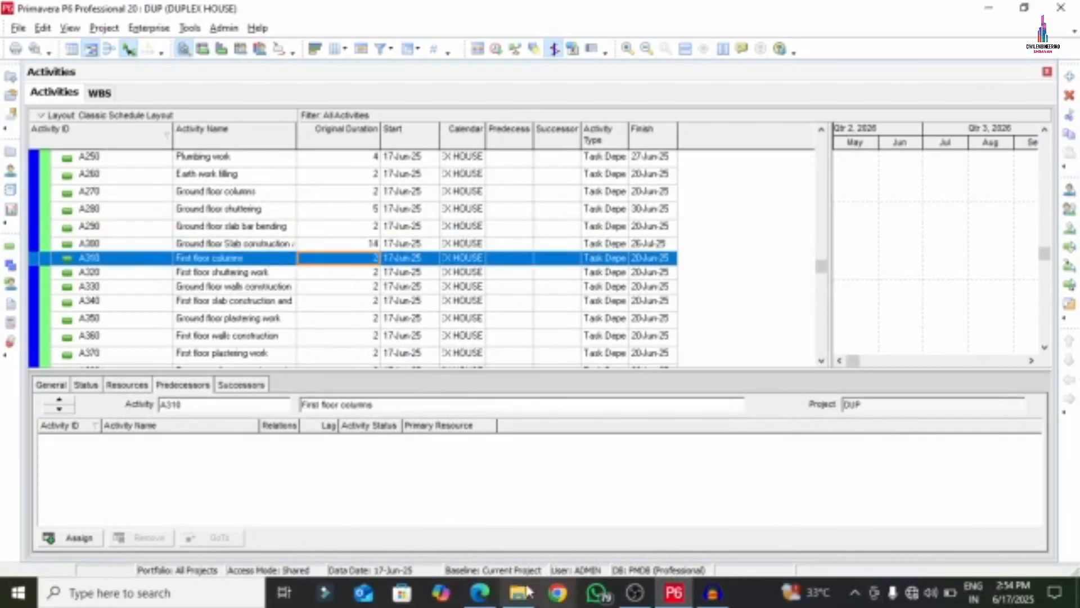
Step: Check DUPLEX.pdf and set First floor shuttering work (A320) to 6 days and Ground floor walls construction (A330) to 5 days in Primavera P6
click(480, 593)
scroll(302, 285, down, 3)
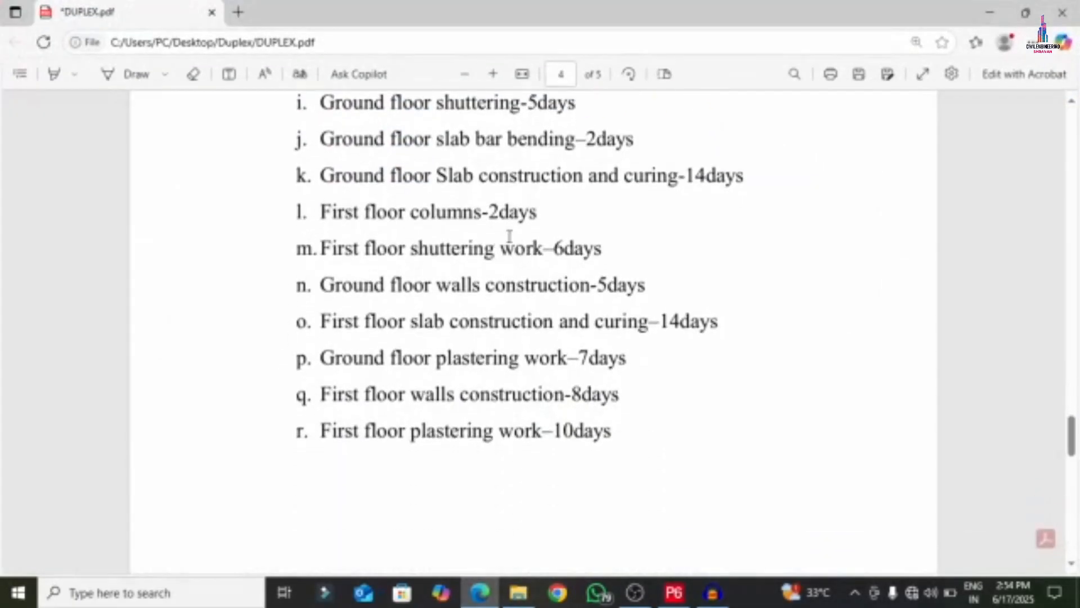
click(674, 593)
click(351, 276)
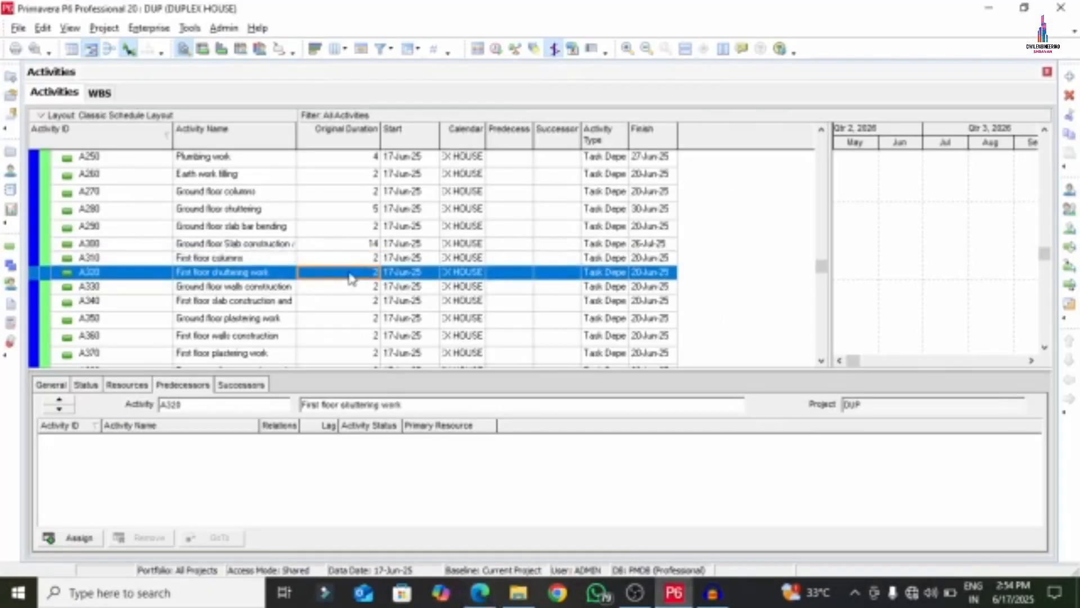
text(6)
click(356, 290)
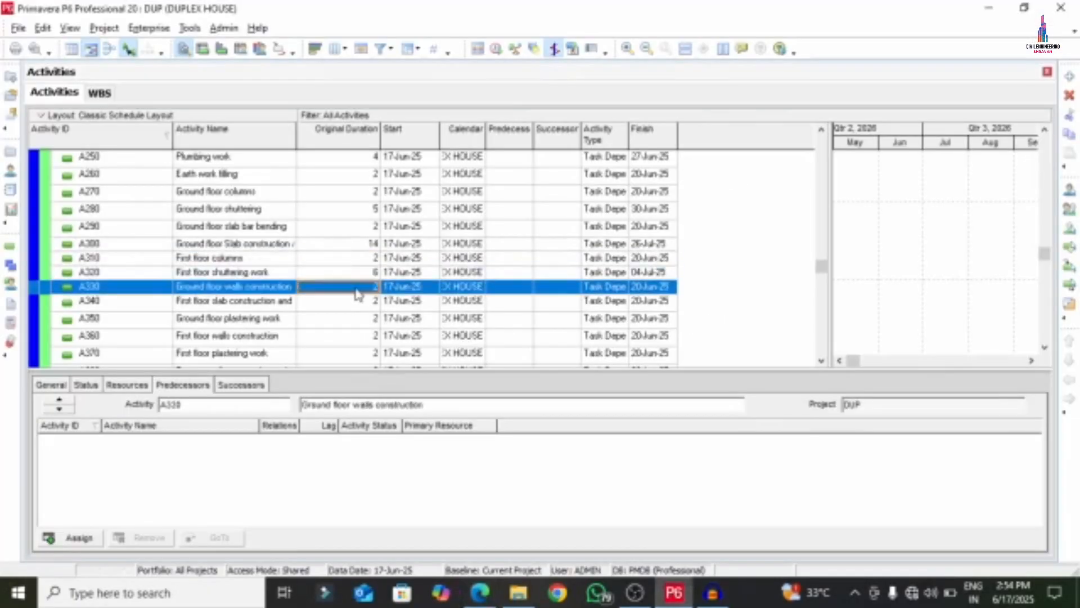
text(5)
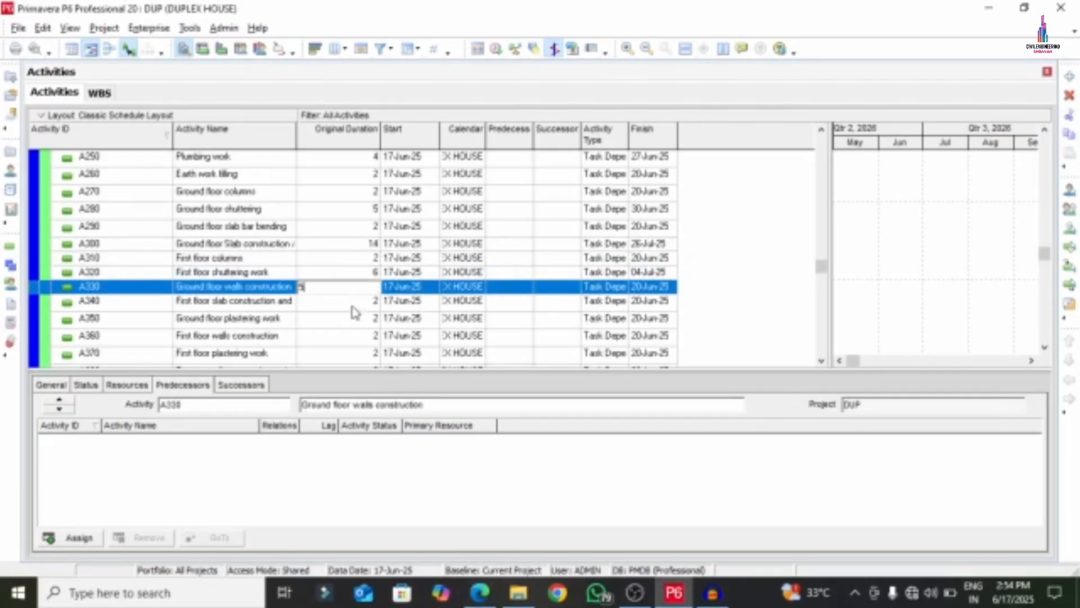
Step: Set the original duration of First floor slab construction and curing (A340) to 14 days
click(352, 305)
click(353, 304)
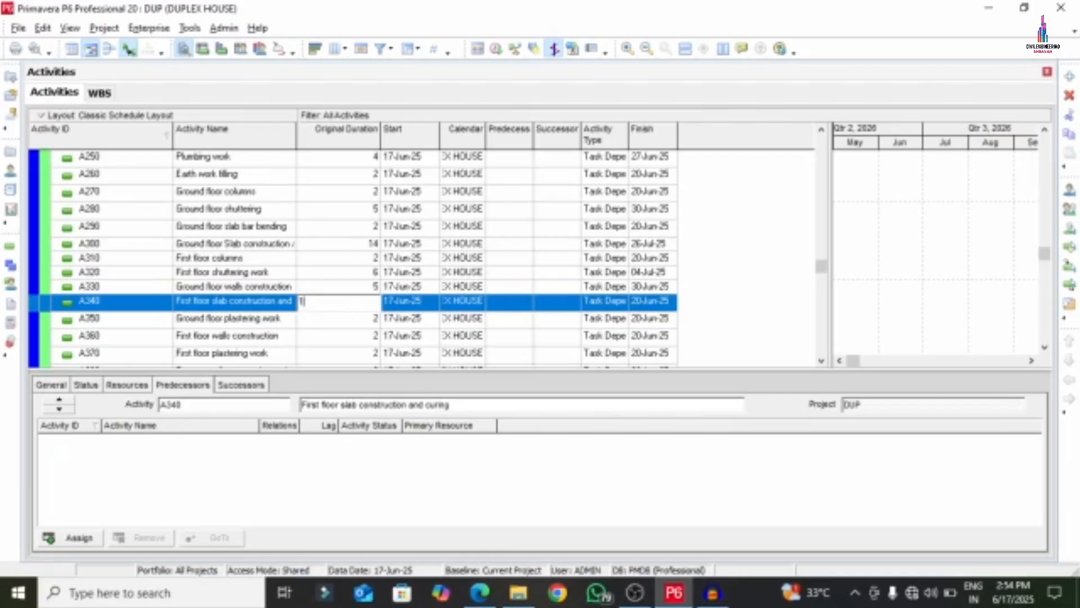
click(350, 319)
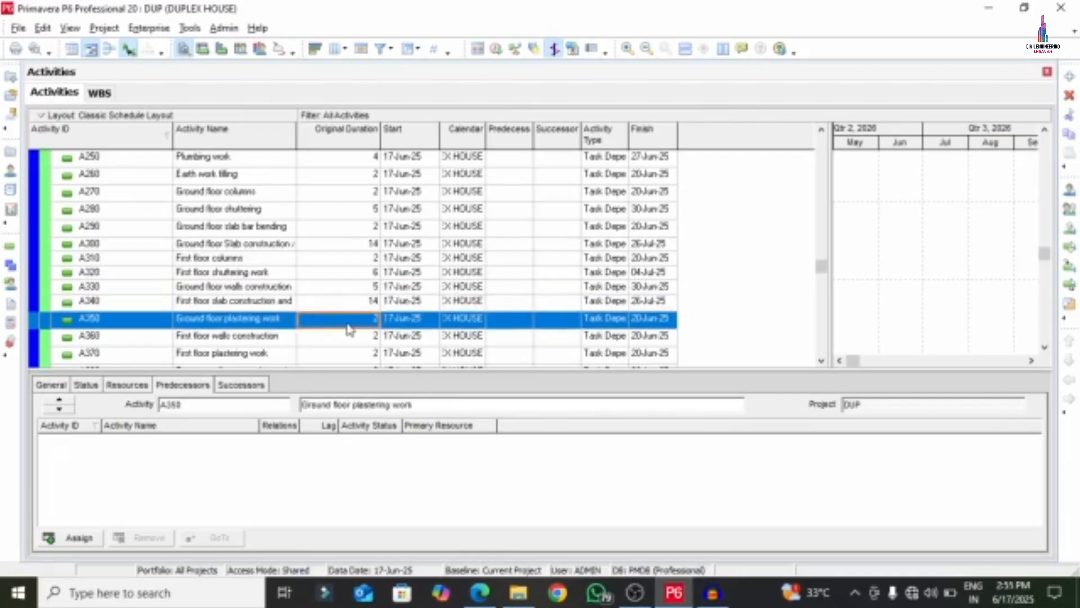
Step: Check the plastering and wall durations in DUPLEX.pdf and set Ground floor plastering work (A350) to 7 days in Primavera P6
click(485, 589)
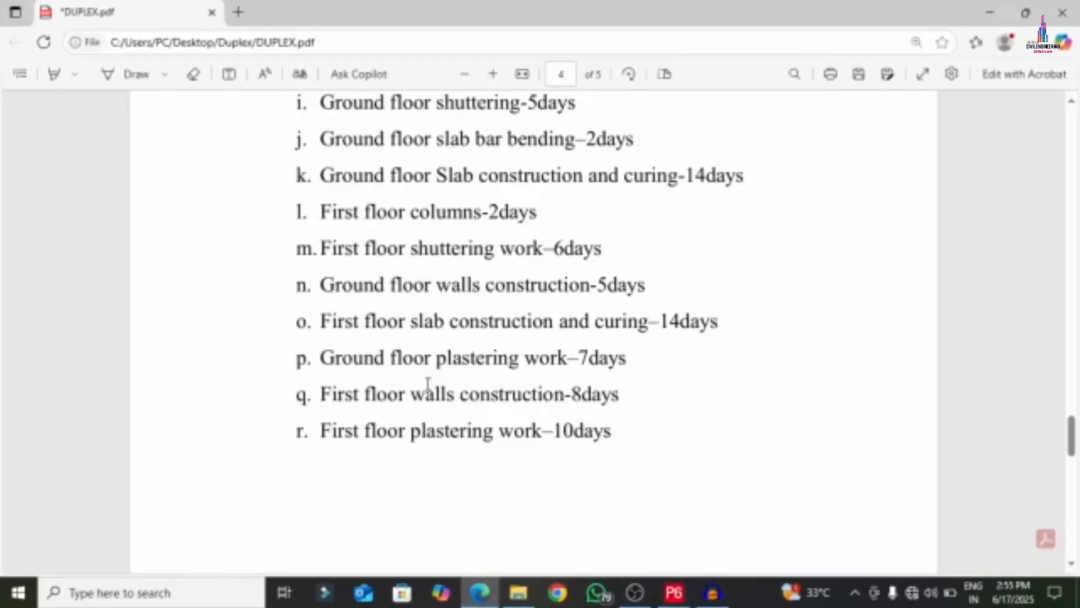
scroll(417, 417, down, 5)
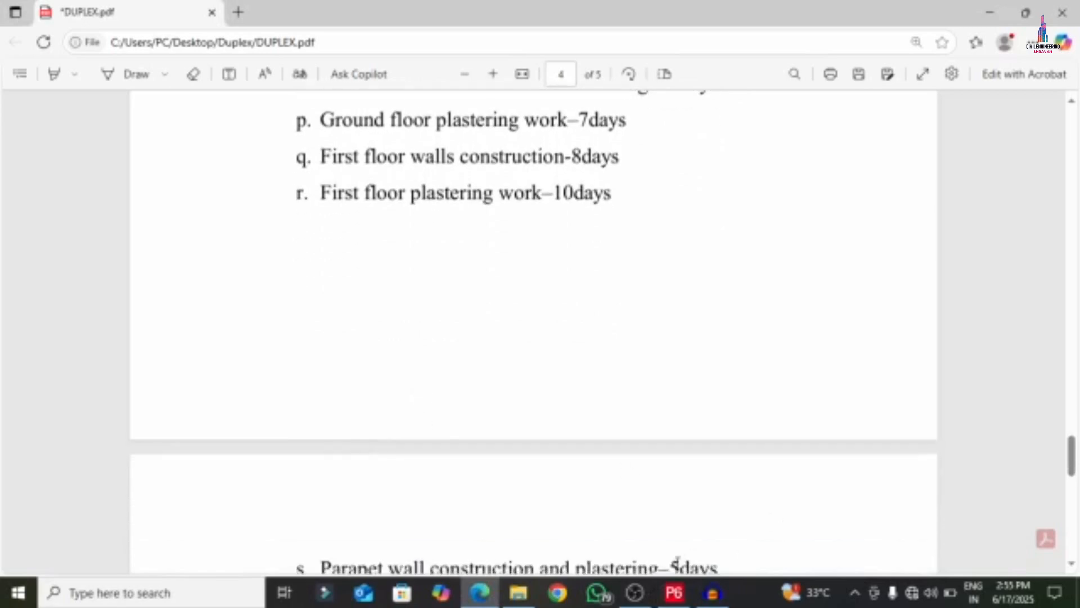
click(674, 592)
click(336, 319)
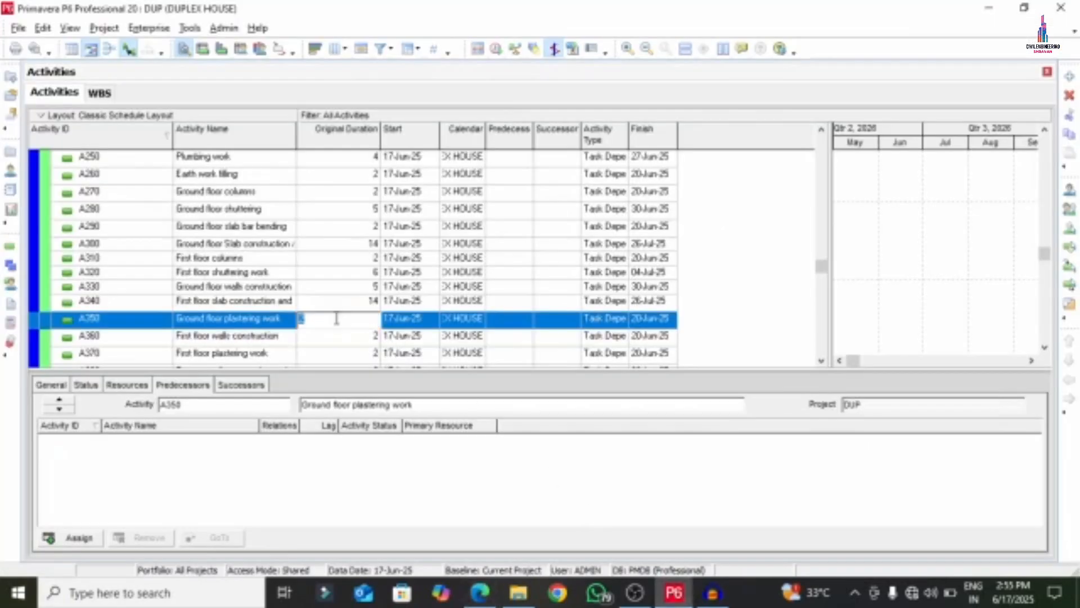
key(Return)
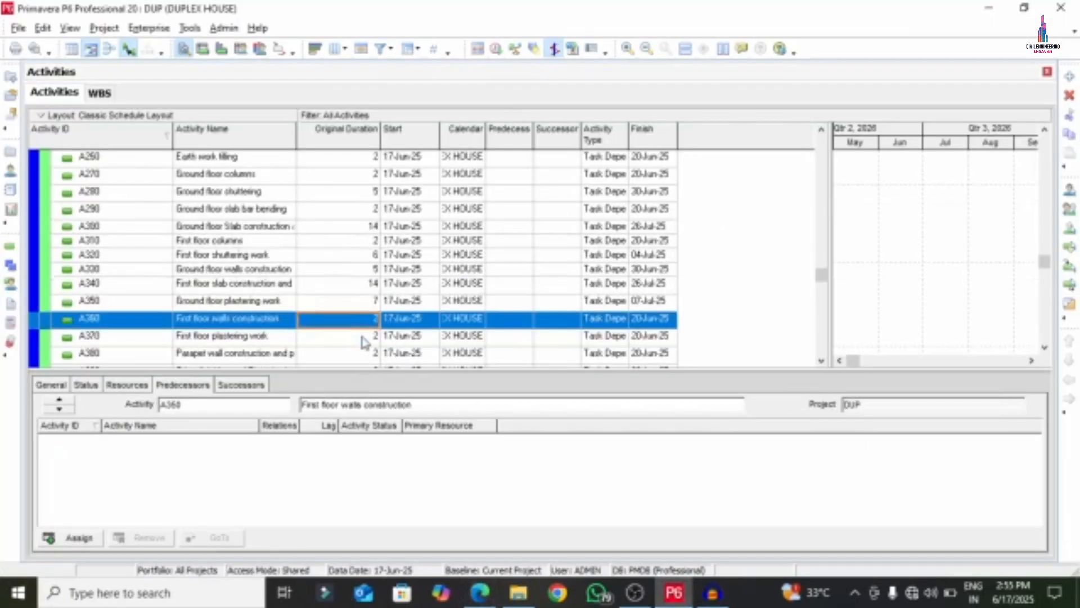
Step: Set the original durations of First floor walls construction (A360) to 8 days and First floor plastering work (A370) to 10 days
click(361, 320)
key(Return)
click(363, 321)
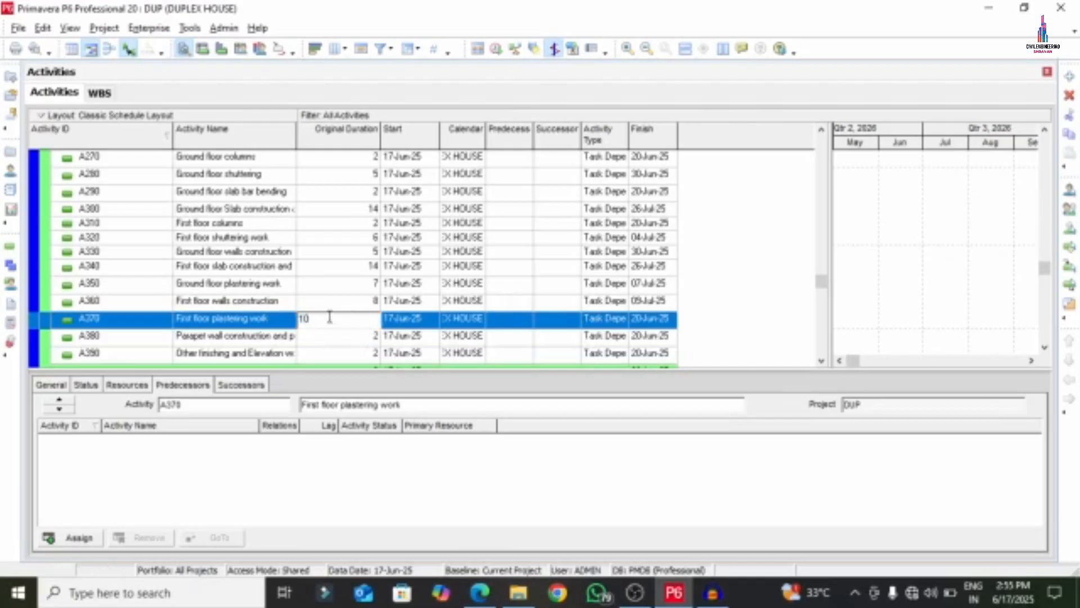
key(Return)
Step: Check DUPLEX.pdf and set Parapet wall construction and plastering (A380) to 5 days and Other finishing and Elevation work (A390) to 7 days in Primavera P6
scroll(336, 329, down, 2)
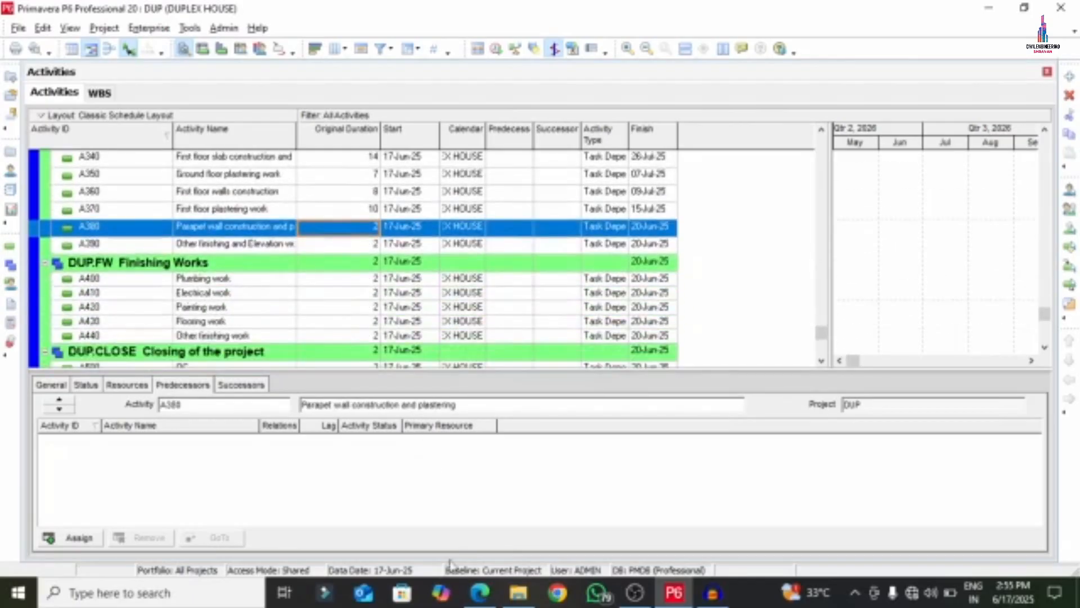
click(480, 592)
scroll(374, 299, down, 5)
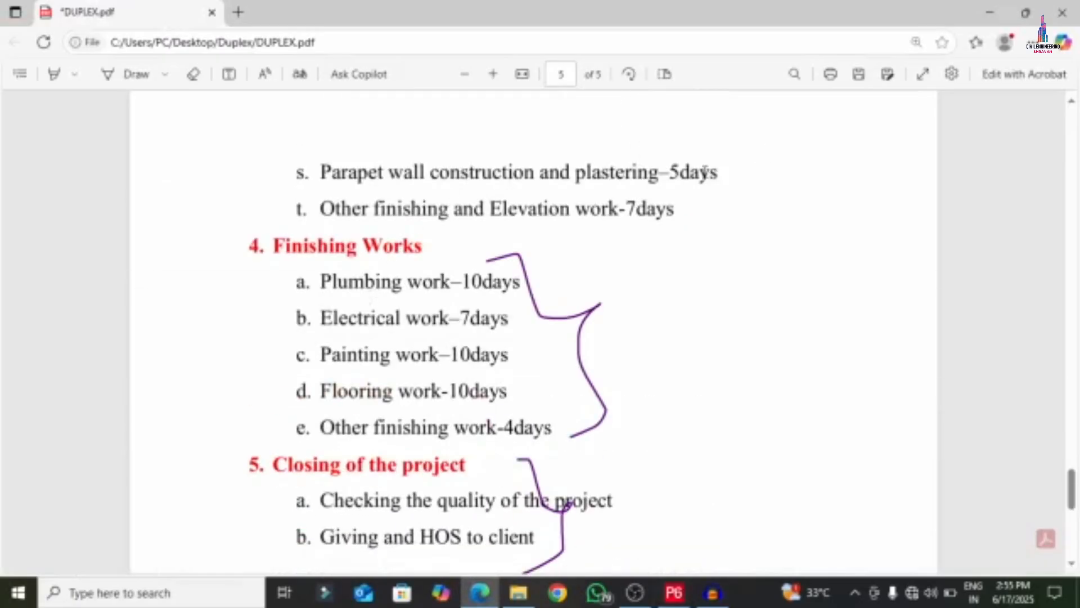
click(674, 592)
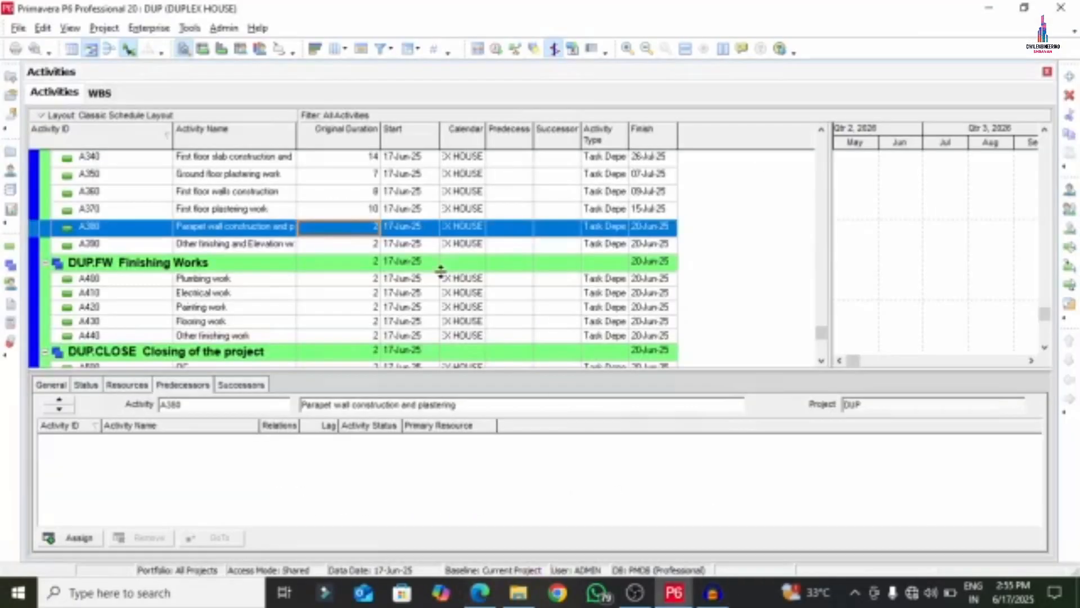
click(357, 228)
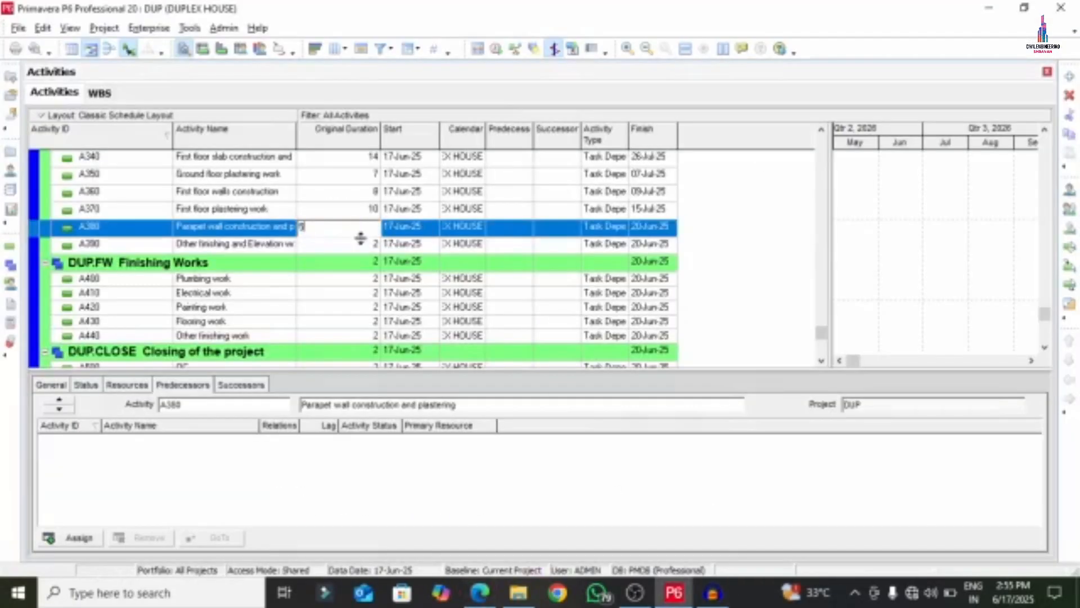
text(5)
click(362, 244)
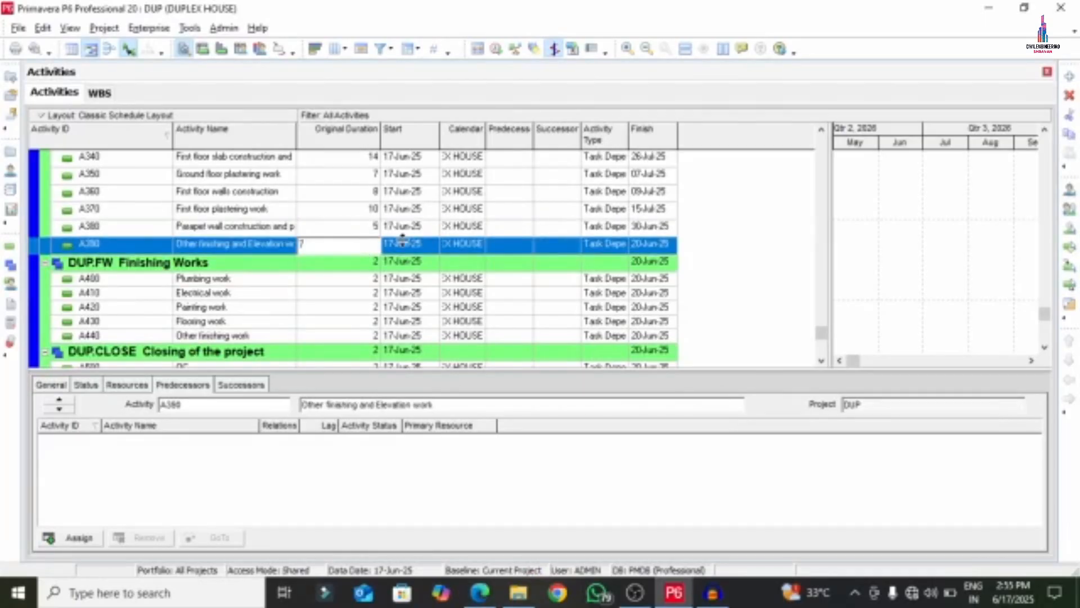
text(7)
Step: Check the Finishing Works durations in DUPLEX.pdf and set Plumbing work (A400) to 10 days and Electrical work (A410) to 7 days in Primavera P6
click(480, 595)
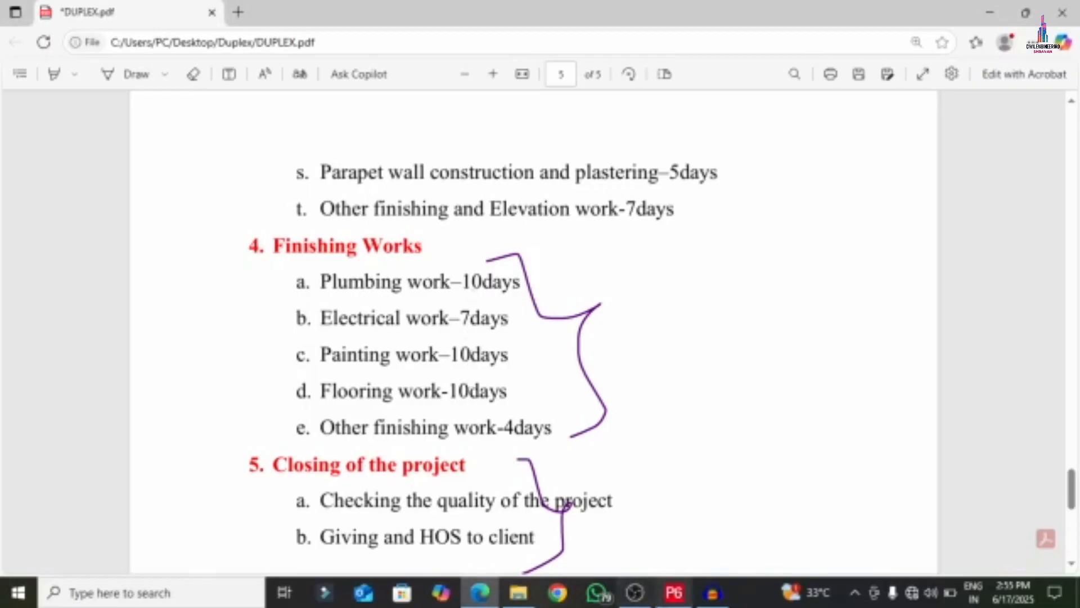
click(674, 592)
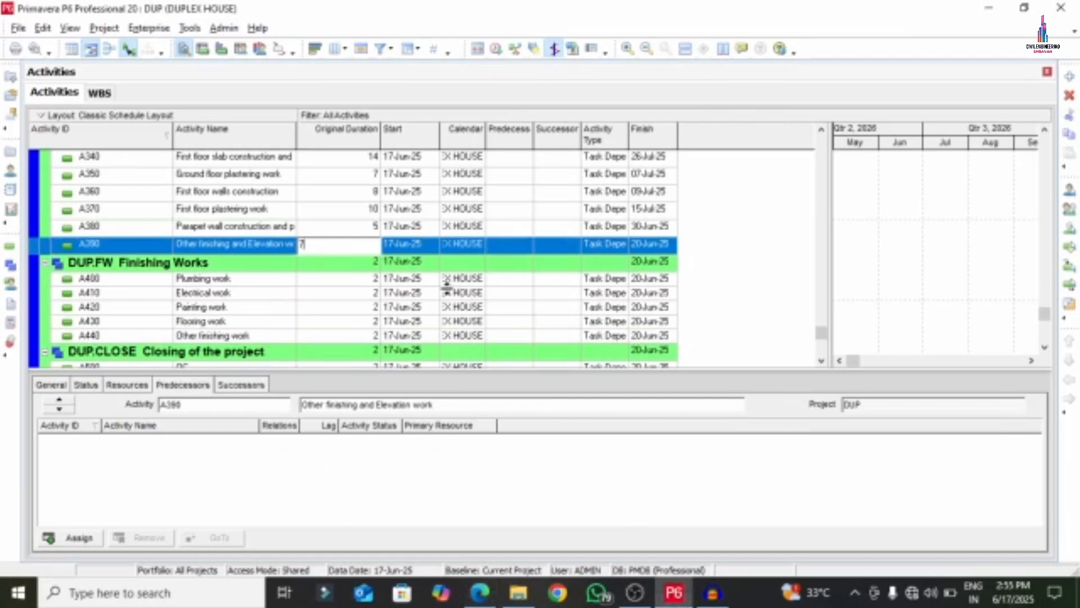
click(357, 279)
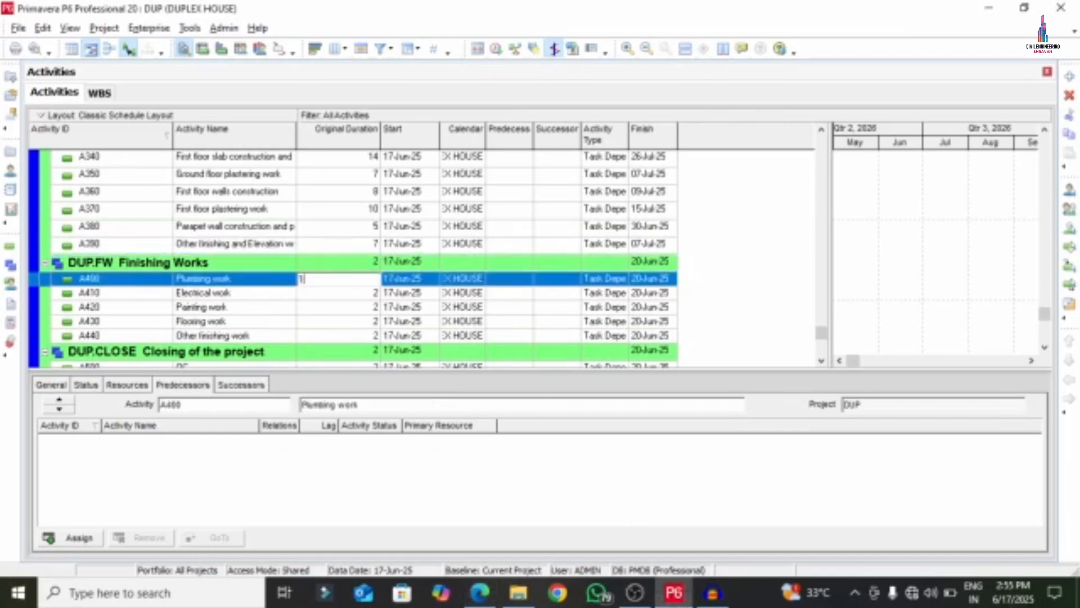
click(342, 294)
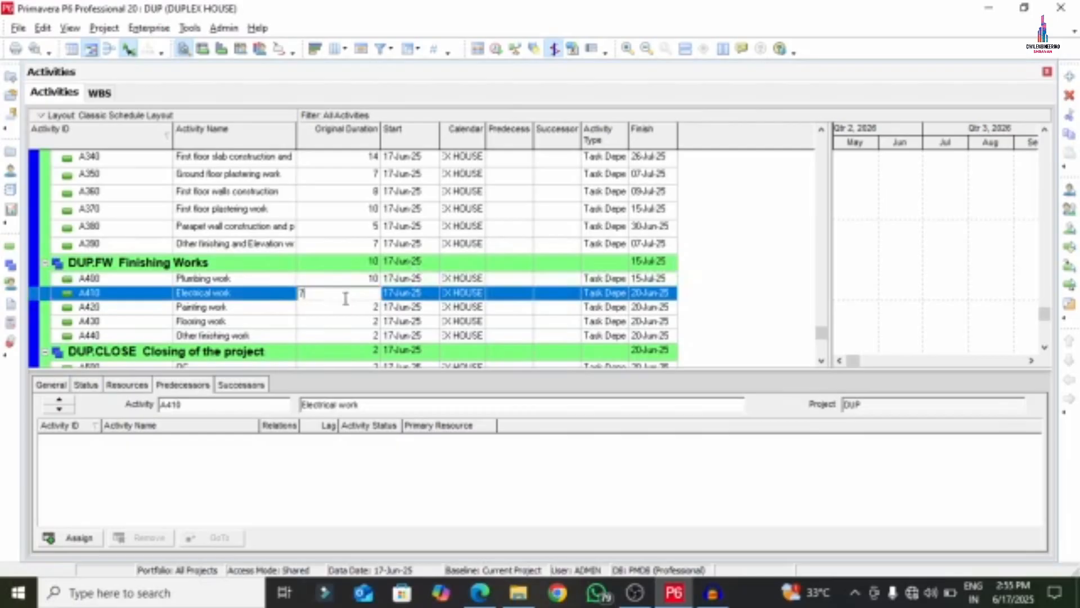
Step: Set the original durations of Electrical work (A410) to 7 days and of Painting work (A420) and Flooring work (A430) to 10 days
text(7)
click(347, 308)
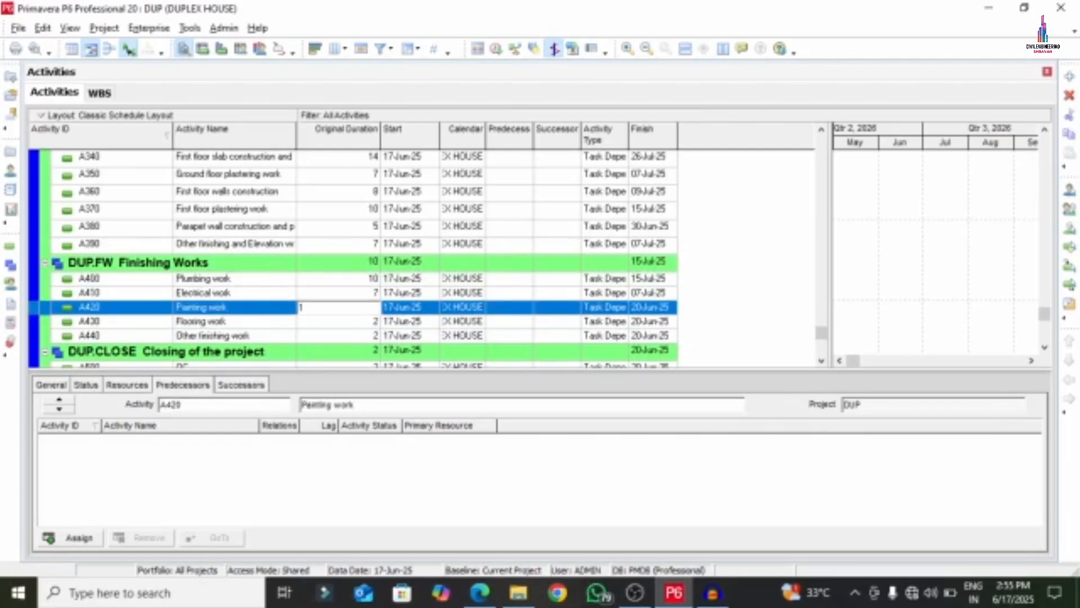
click(344, 322)
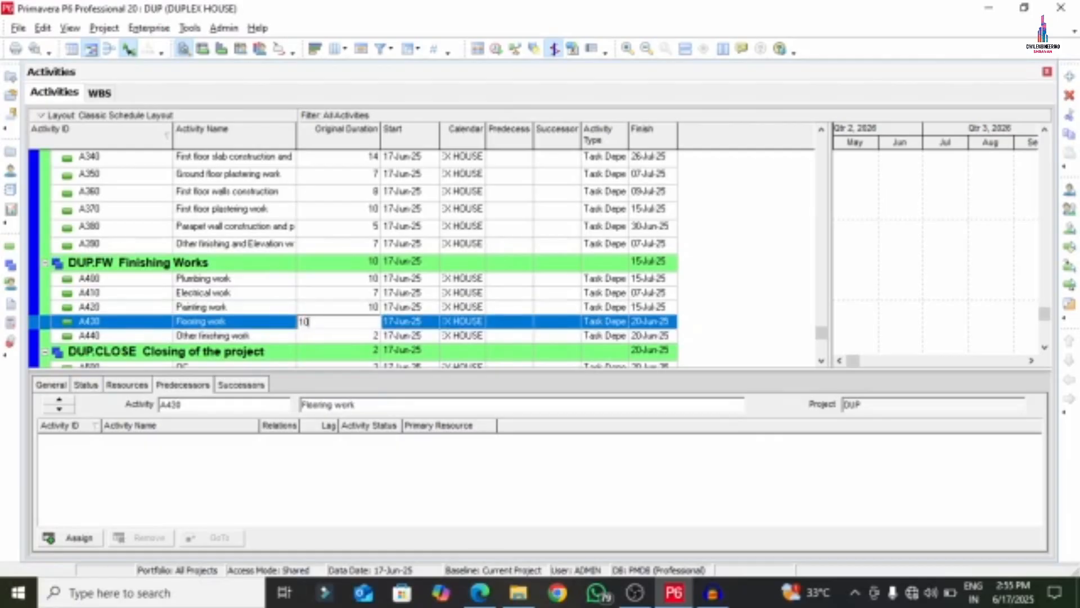
text(10)
Step: Set the original durations of Other finishing work (A440) and QC (A500) to 4 days each
click(360, 336)
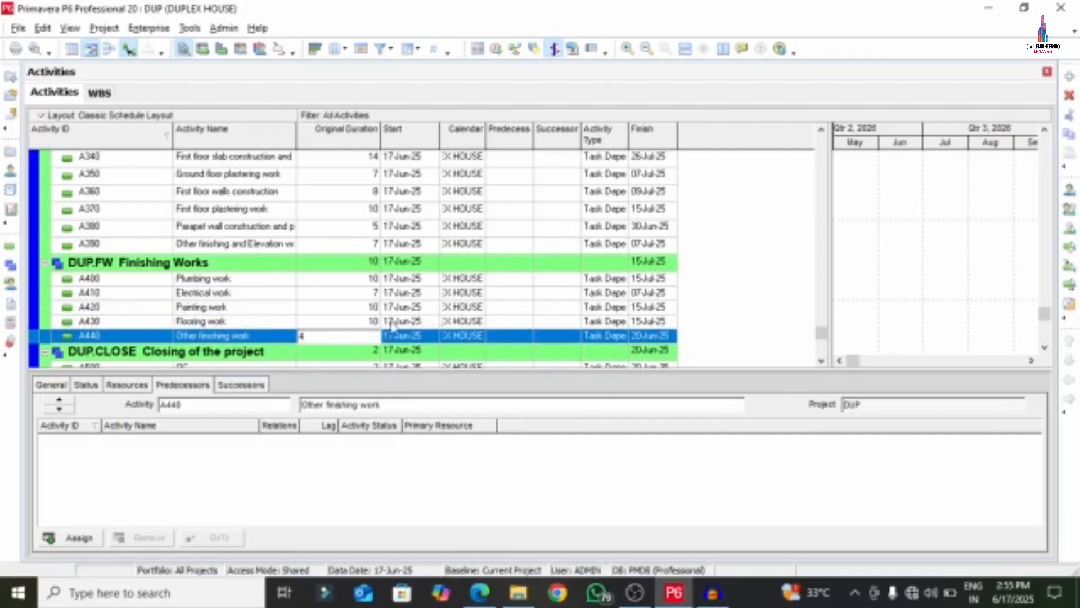
click(375, 322)
scroll(345, 321, down, 1)
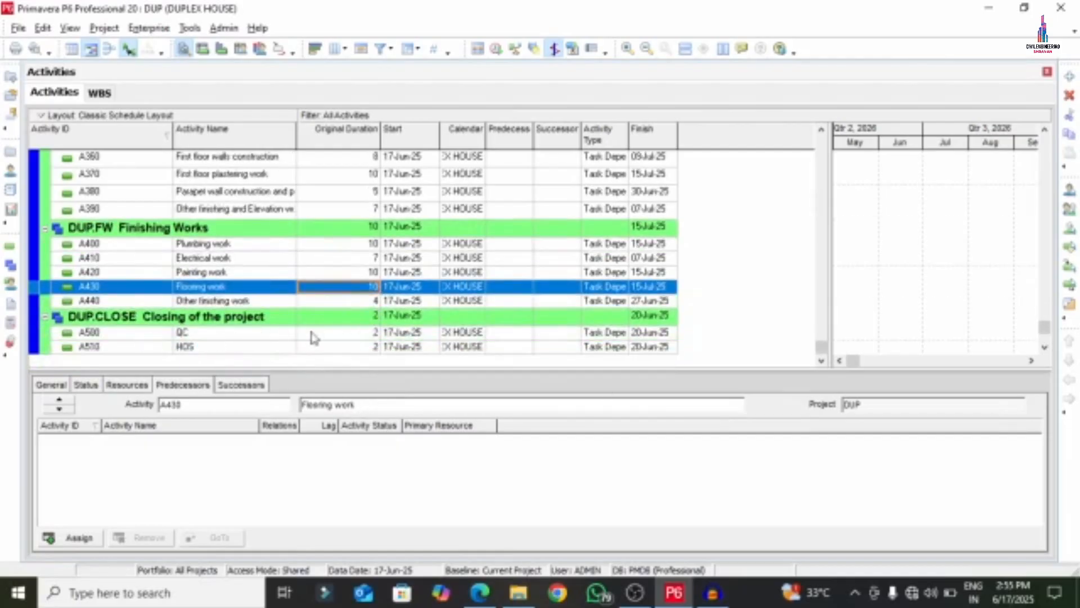
click(372, 335)
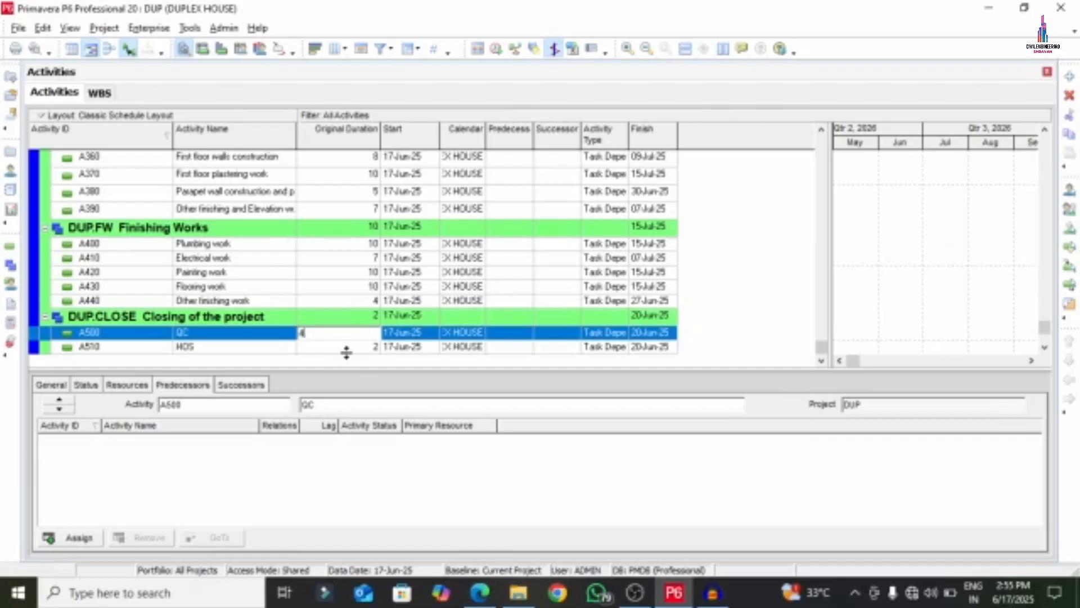
Step: Change the activity type of HOS (A510), under Closing of the project, to Finish Milestone
click(346, 349)
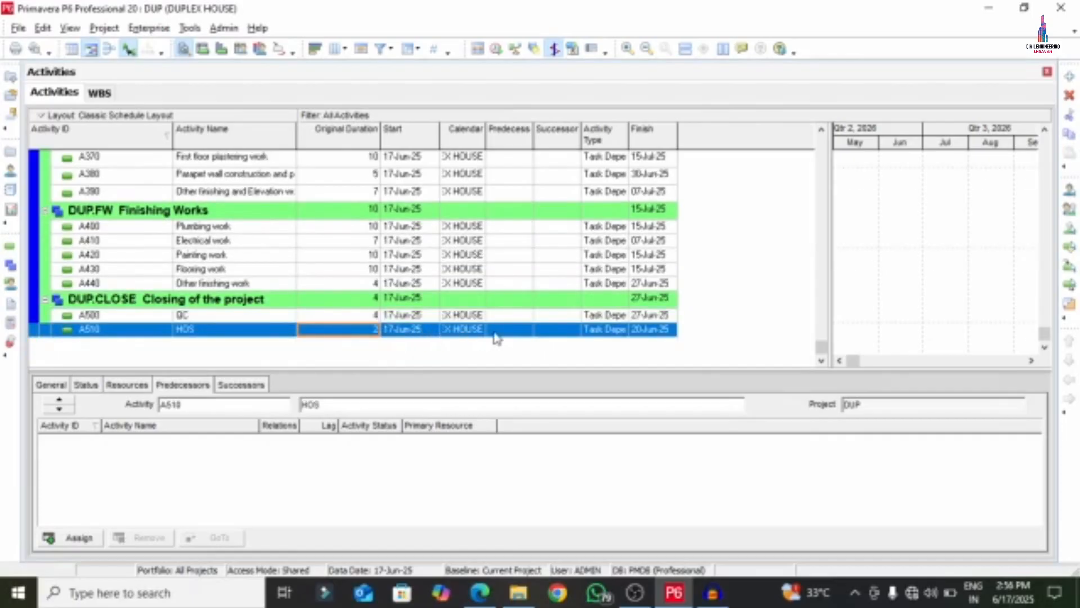
click(628, 332)
click(621, 331)
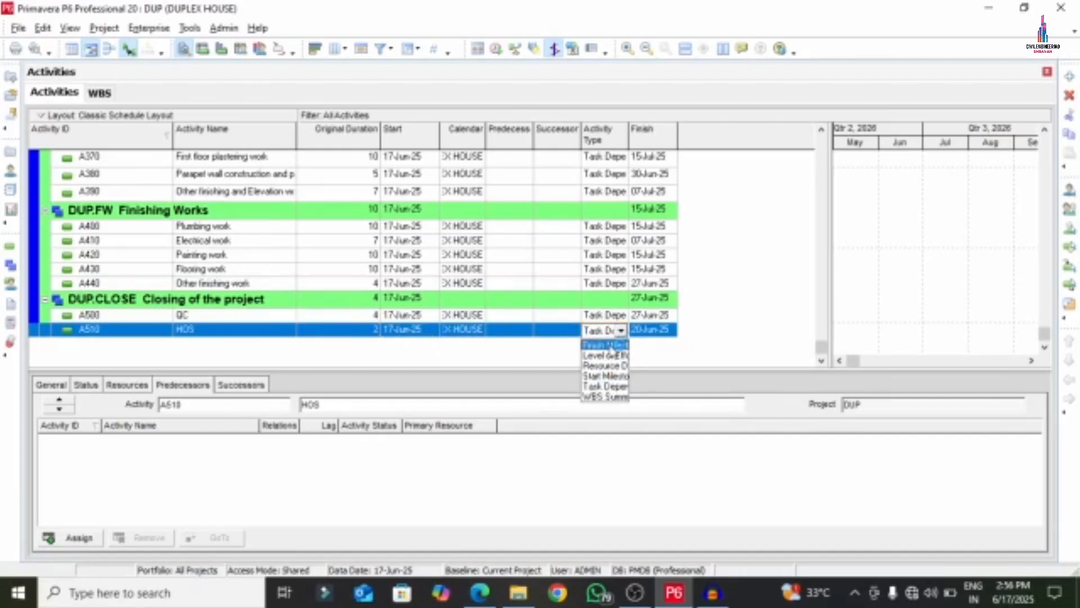
click(605, 392)
Step: Assign StartProject (A10) as the finish-to-start predecessor of PlanningWork (A20) with a lag of 1
scroll(402, 371, up, 5)
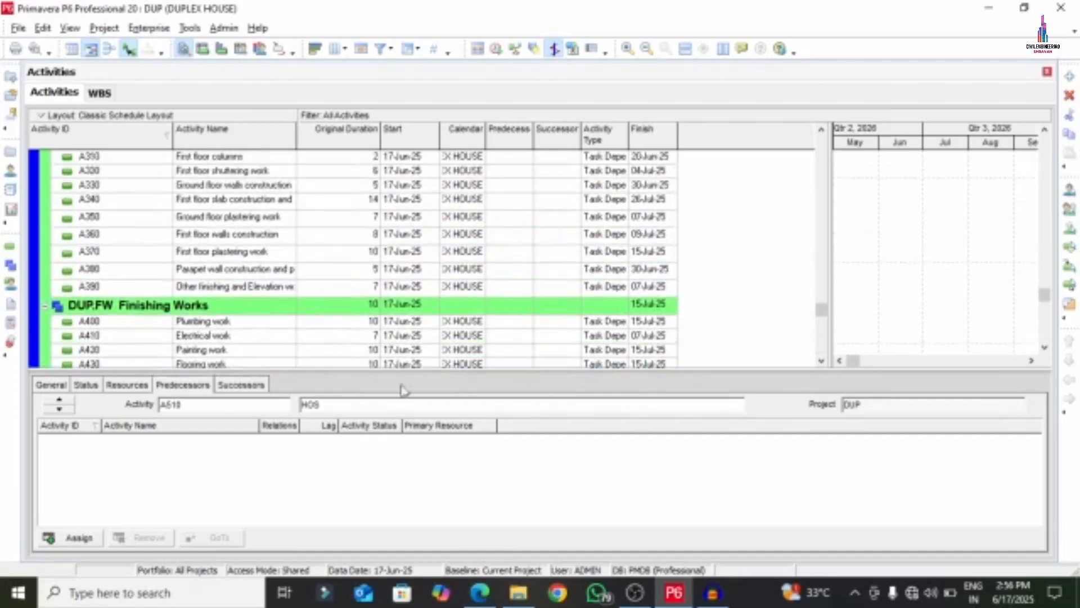
scroll(601, 346, up, 5)
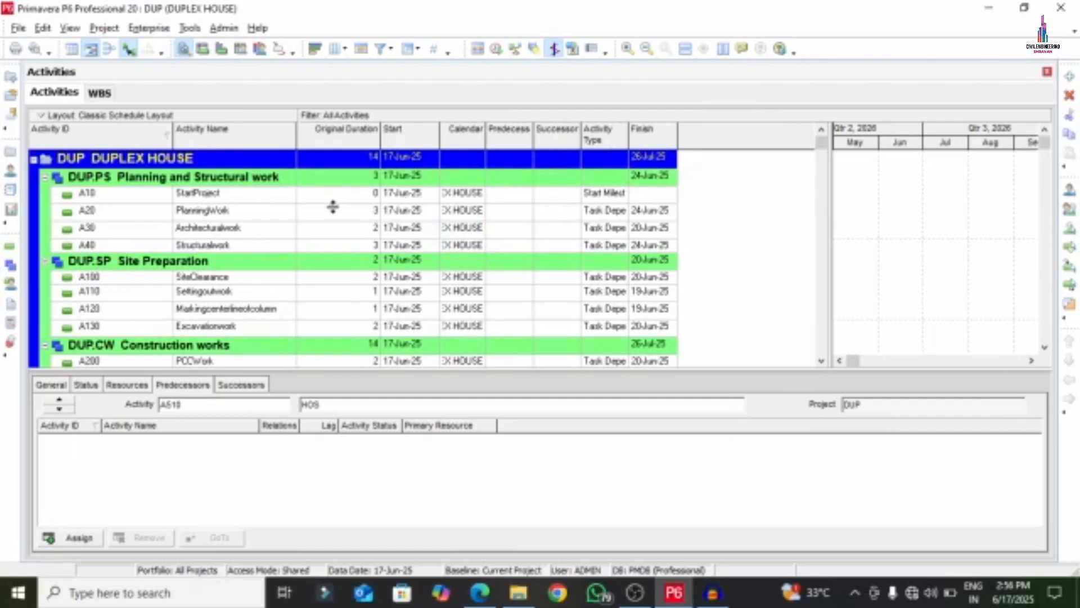
click(203, 211)
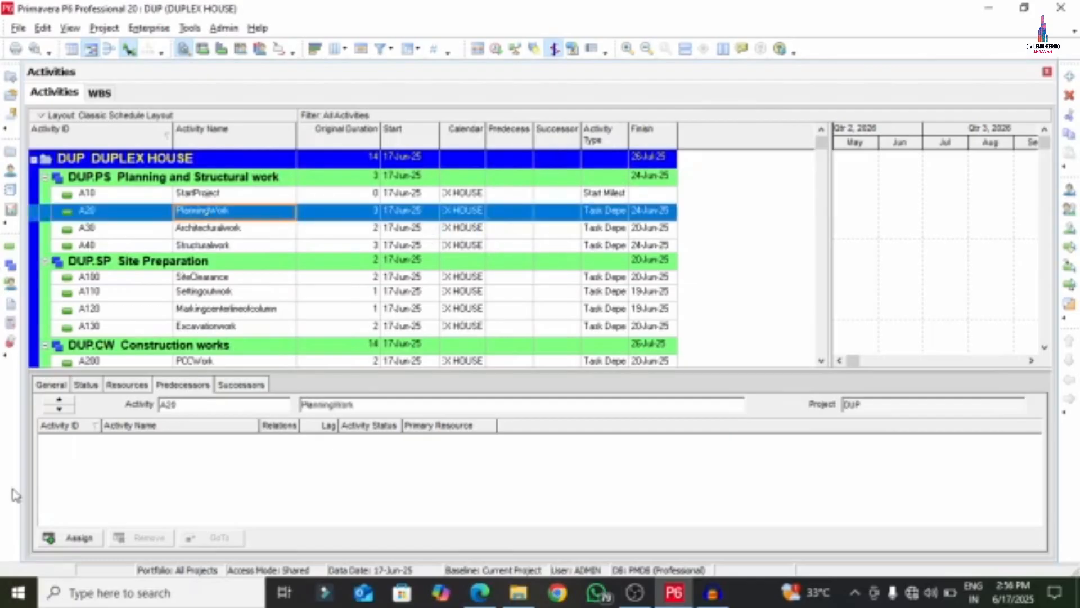
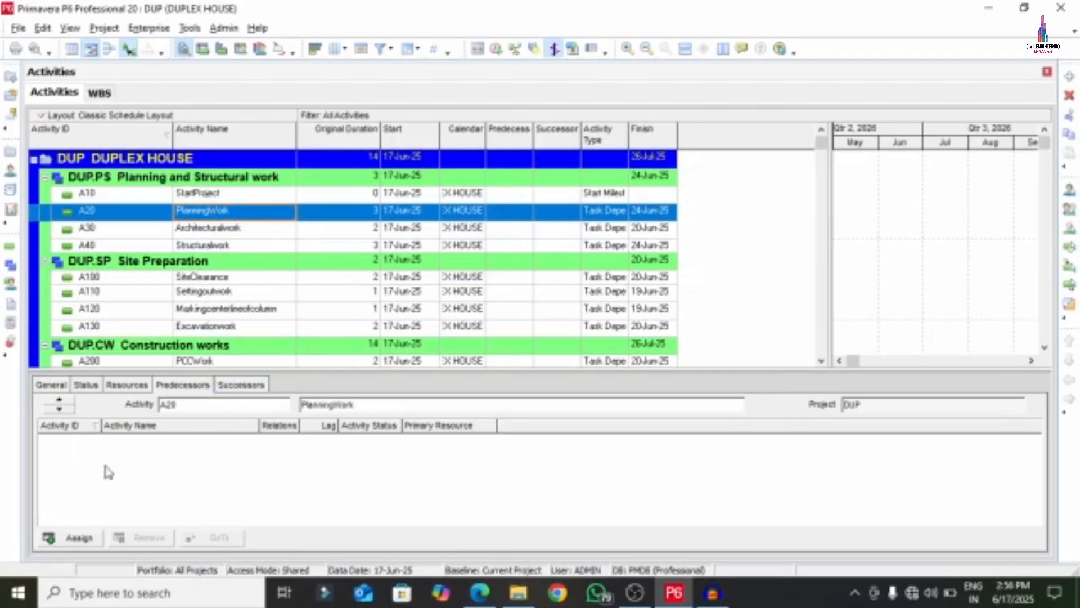
click(85, 536)
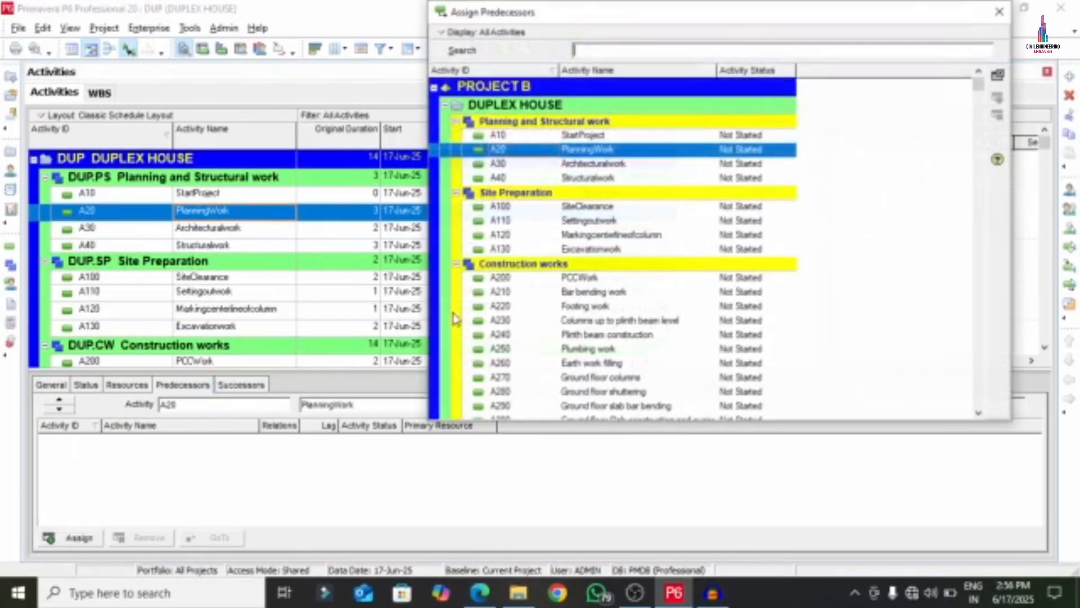
double_click(597, 135)
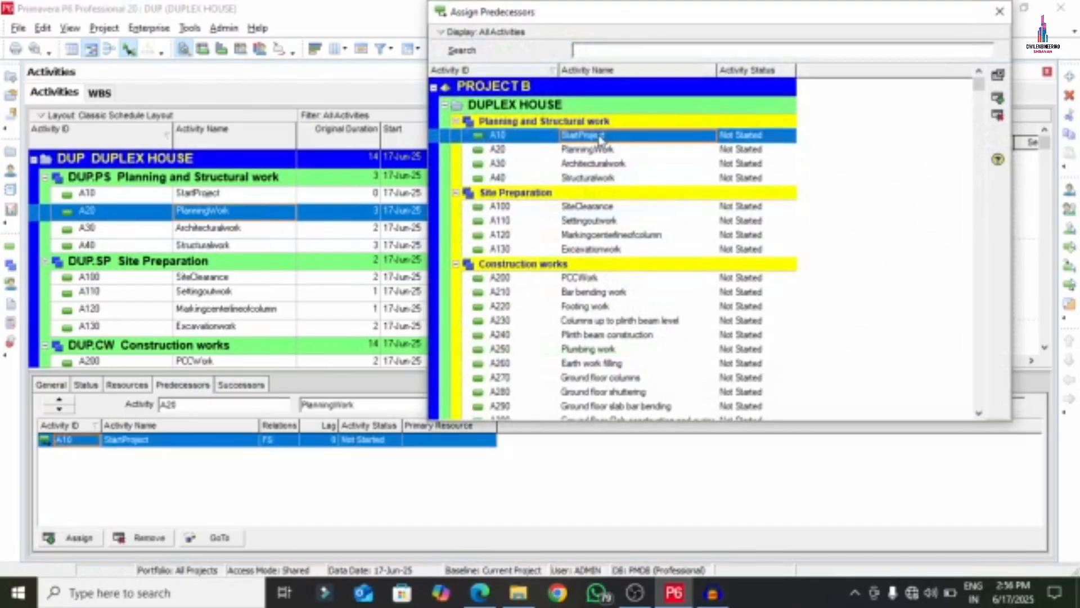
click(320, 441)
key(BackSpace)
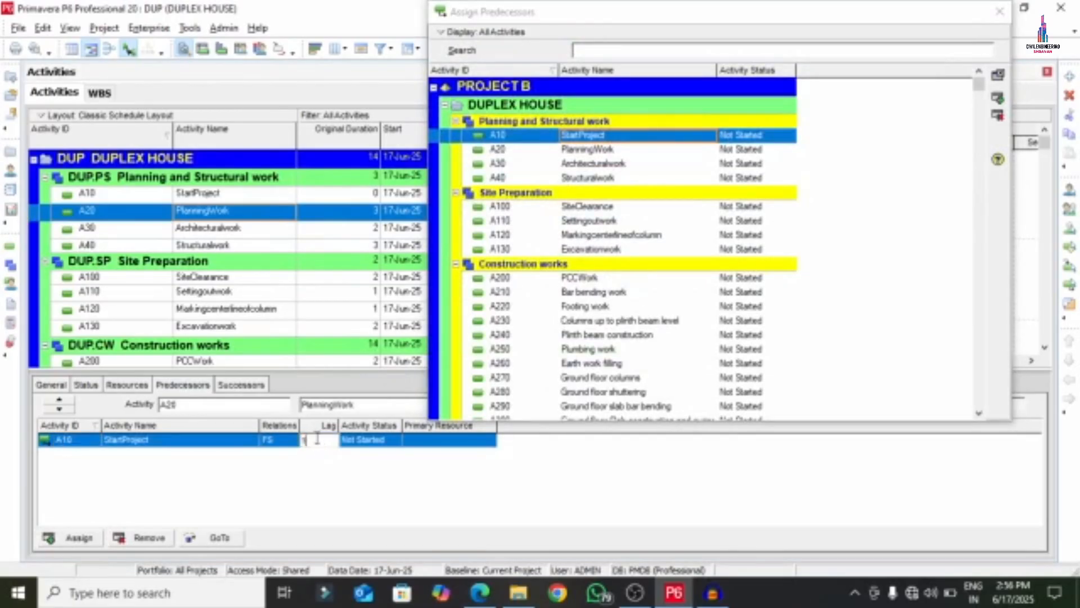
text(1)
click(286, 489)
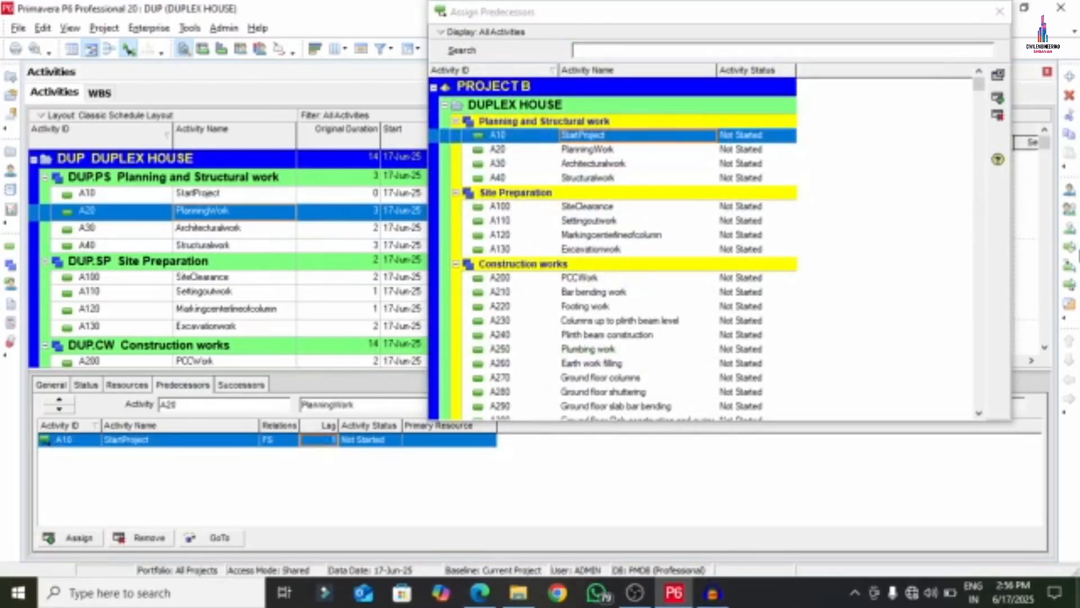
Step: Assign PlanningWork (A20) as predecessor of Architecturalwork (A30), and Architecturalwork as predecessor of Structuralwork (A40) with a lag of 2
click(246, 229)
double_click(598, 149)
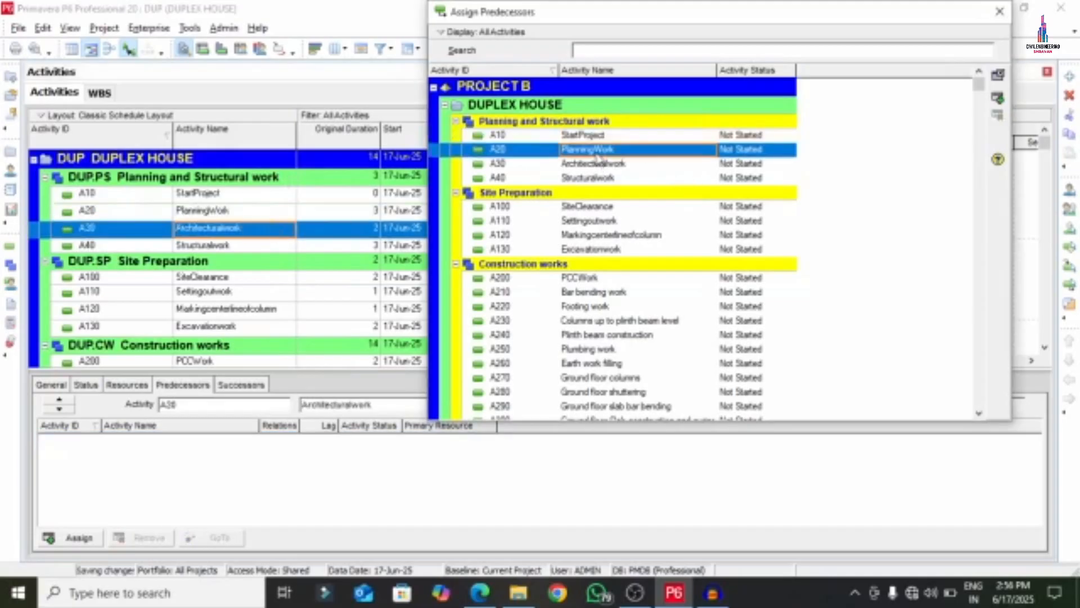
click(227, 246)
double_click(599, 167)
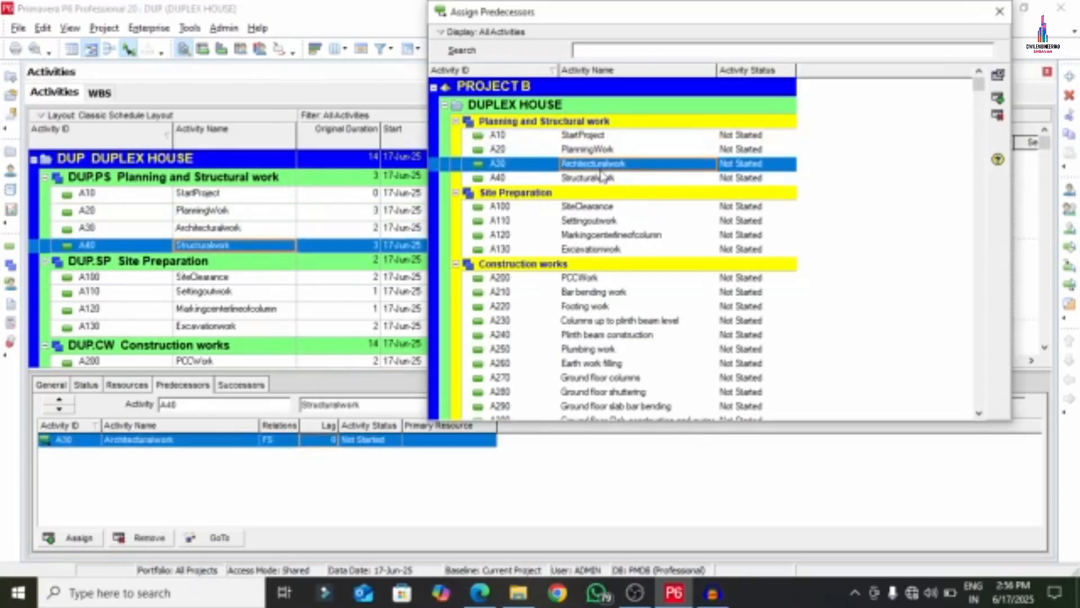
click(324, 439)
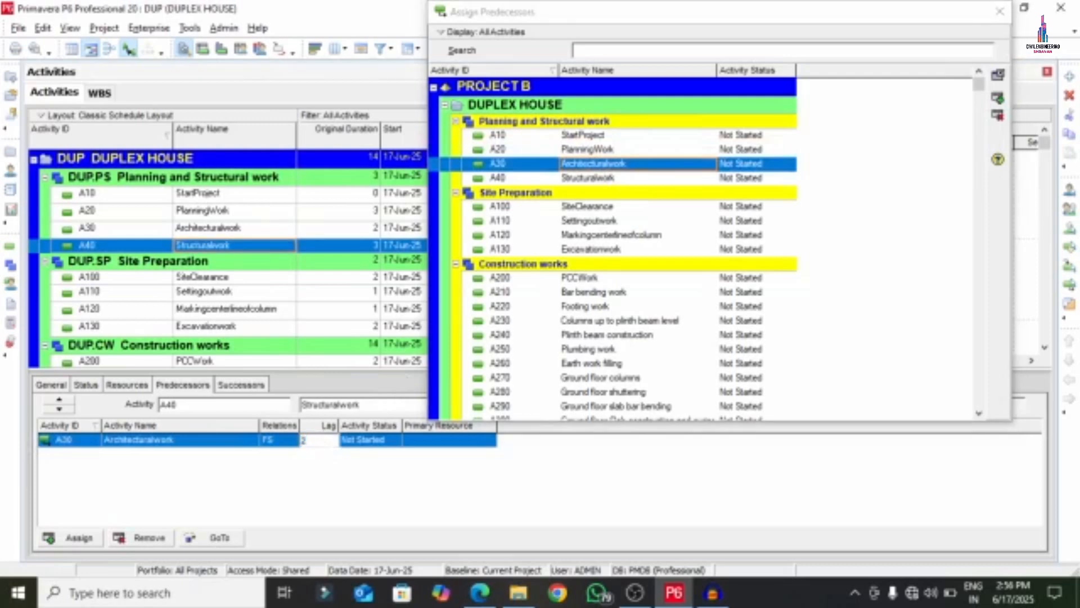
text(2)
Step: Assign Structuralwork (A40) as predecessor of SiteClearance (A100), and SiteClearance as predecessor of Settingoutwork (A110)
click(226, 279)
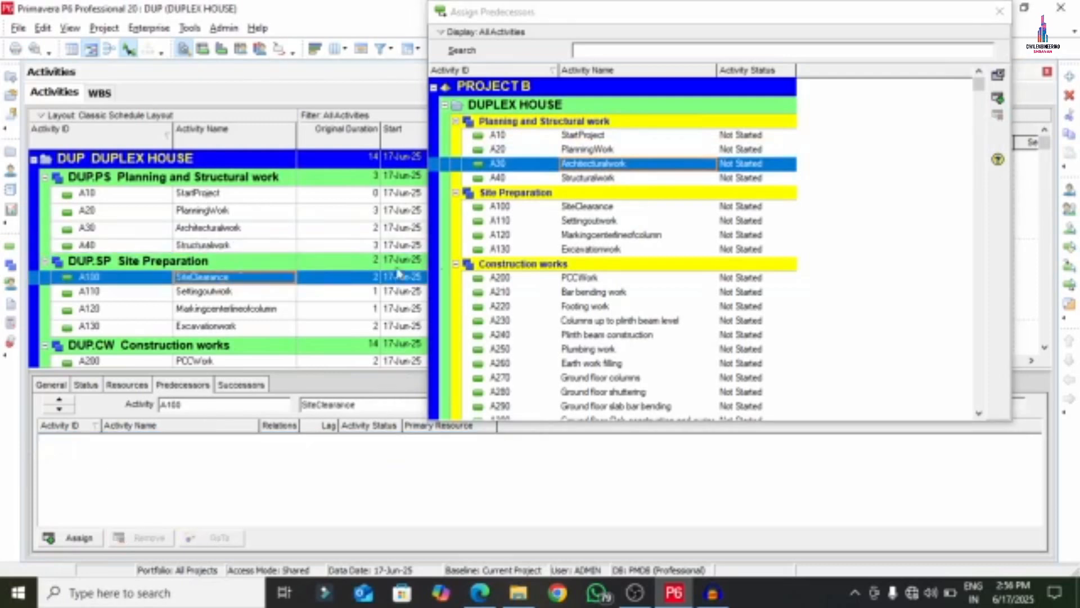
double_click(587, 179)
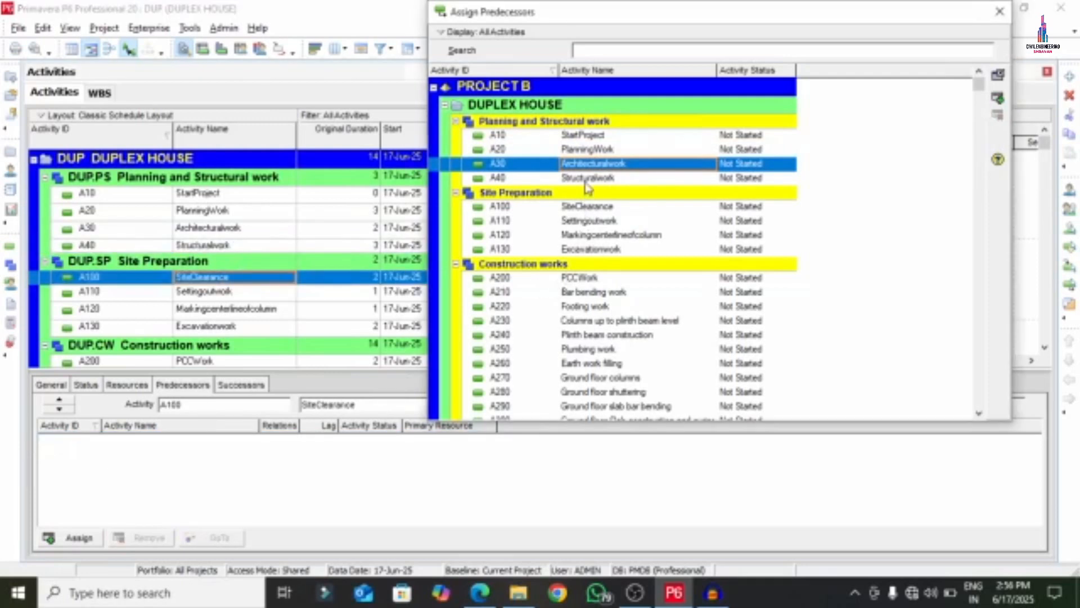
click(207, 292)
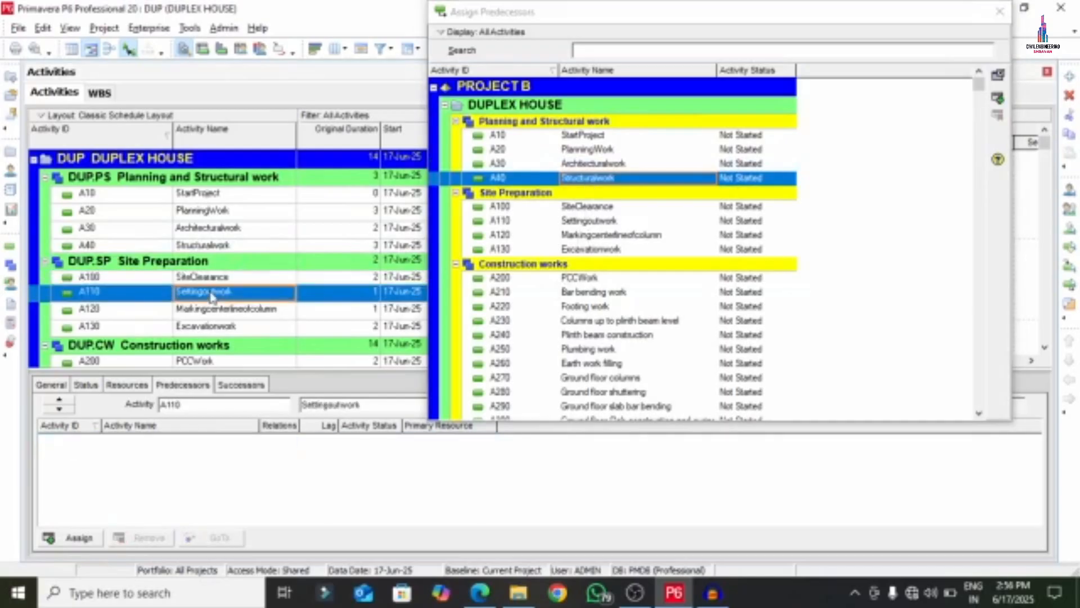
double_click(596, 208)
Step: Assign Settingoutwork (A110) as predecessor of Markingcenterlineofcolumn (A120), and Markingcenterlineofcolumn as predecessor of Excavationwork (A130) with a lag of 1
click(222, 309)
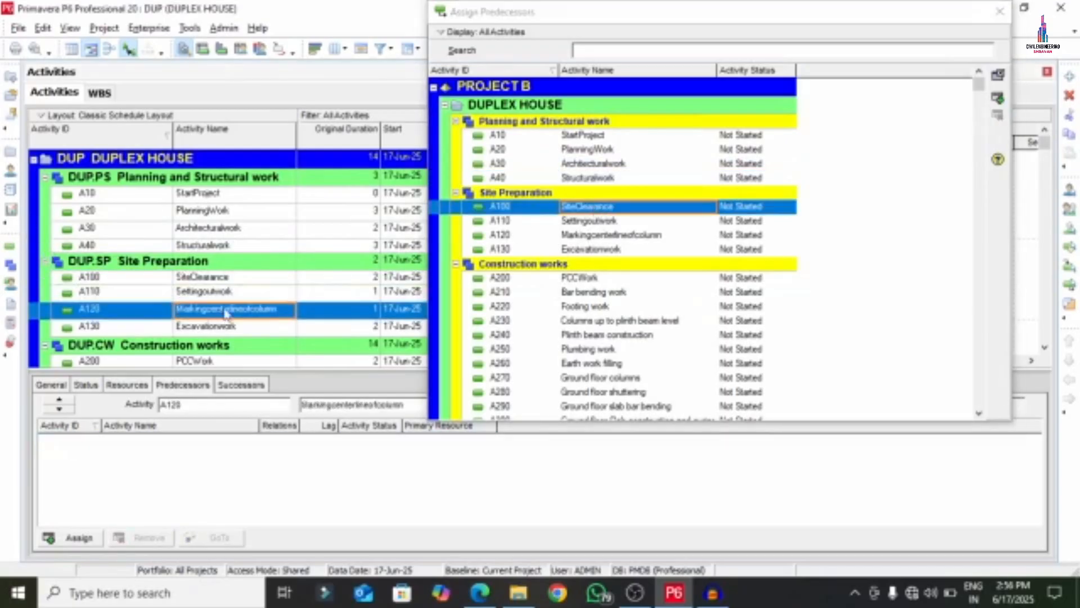
click(584, 222)
double_click(583, 224)
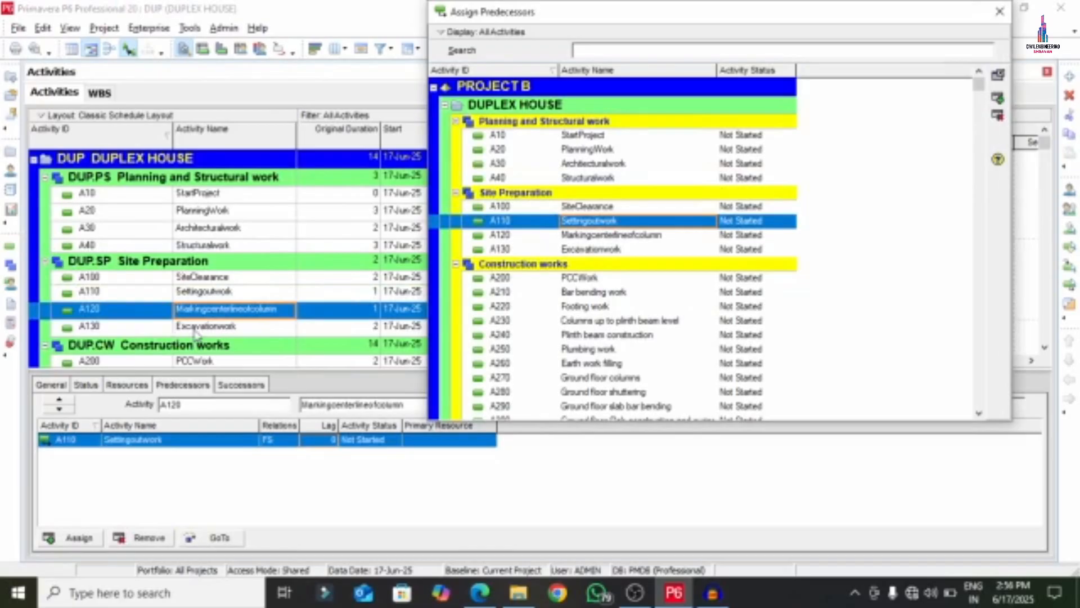
click(196, 331)
click(581, 237)
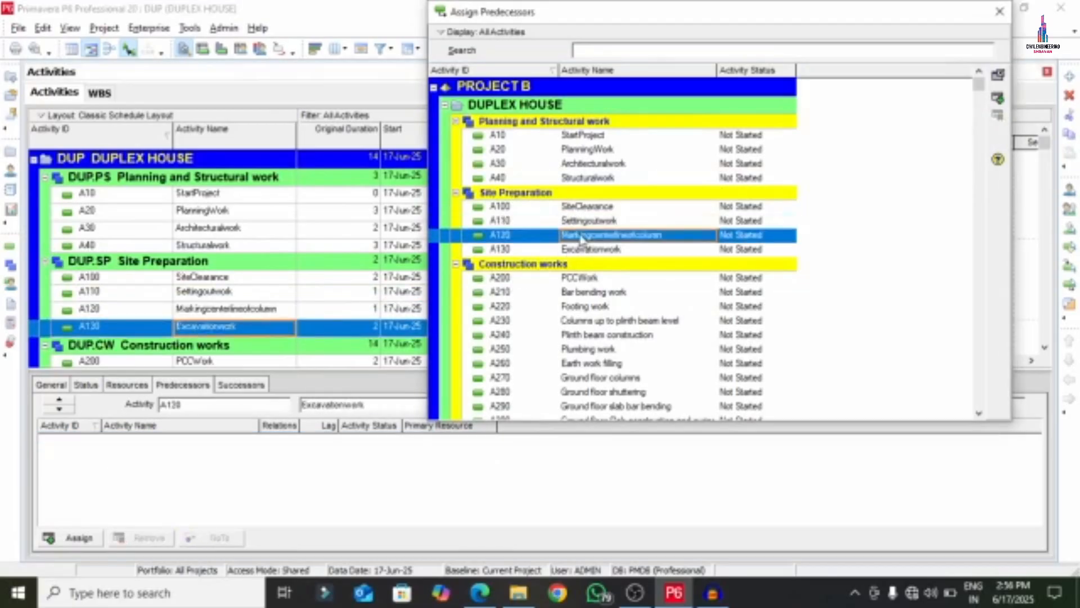
double_click(582, 236)
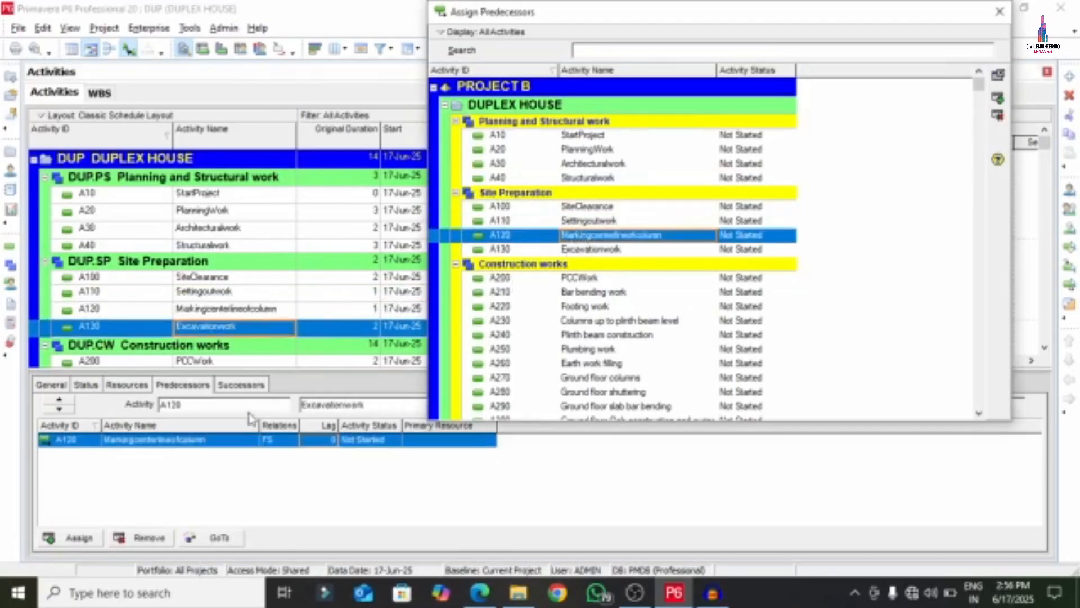
click(335, 444)
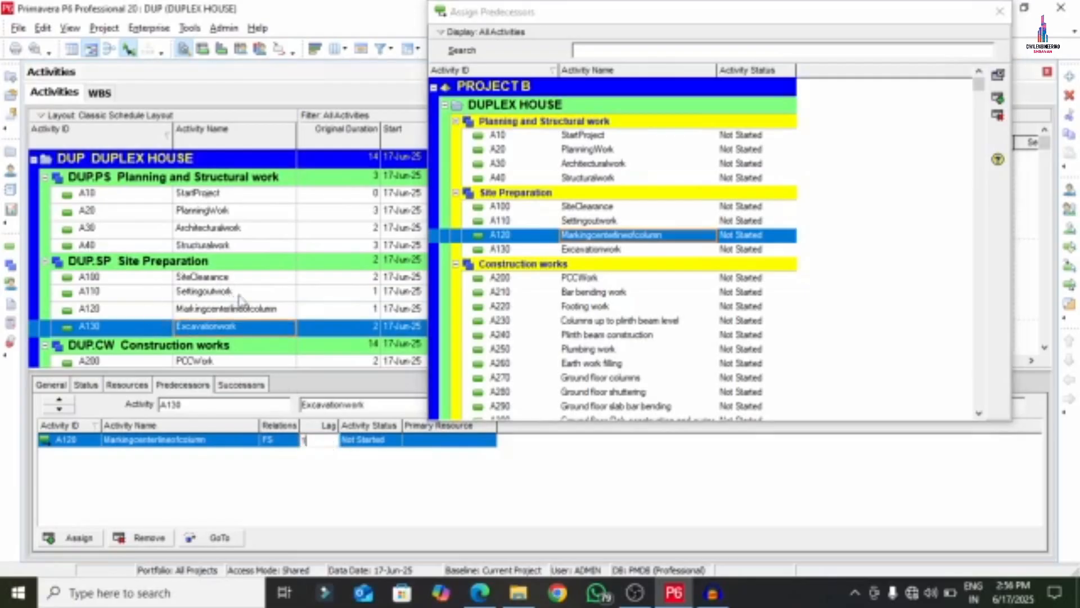
Step: Assign Excavationwork (A130) as predecessor of PCCWork (A200), and PCCWork as predecessor of Bar bending work (A210)
click(223, 360)
scroll(222, 363, down, 3)
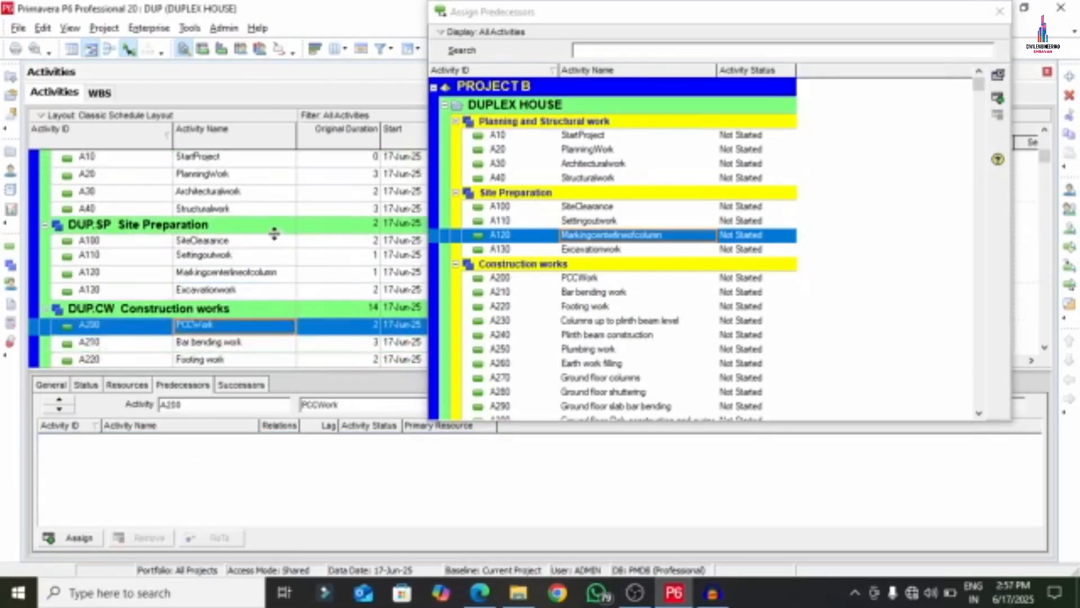
scroll(562, 225, down, 1)
double_click(579, 198)
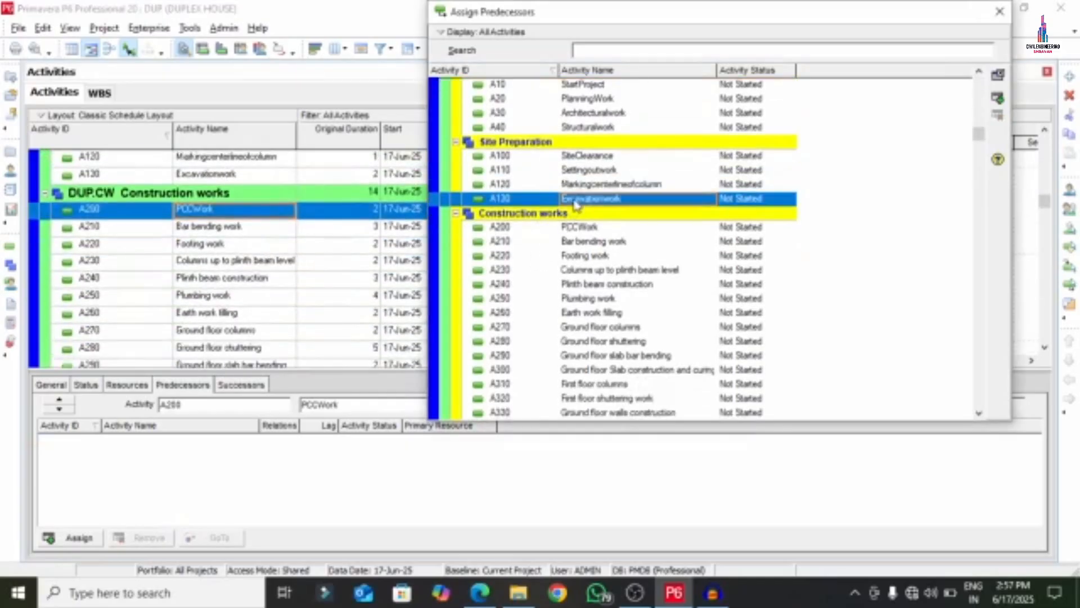
click(192, 233)
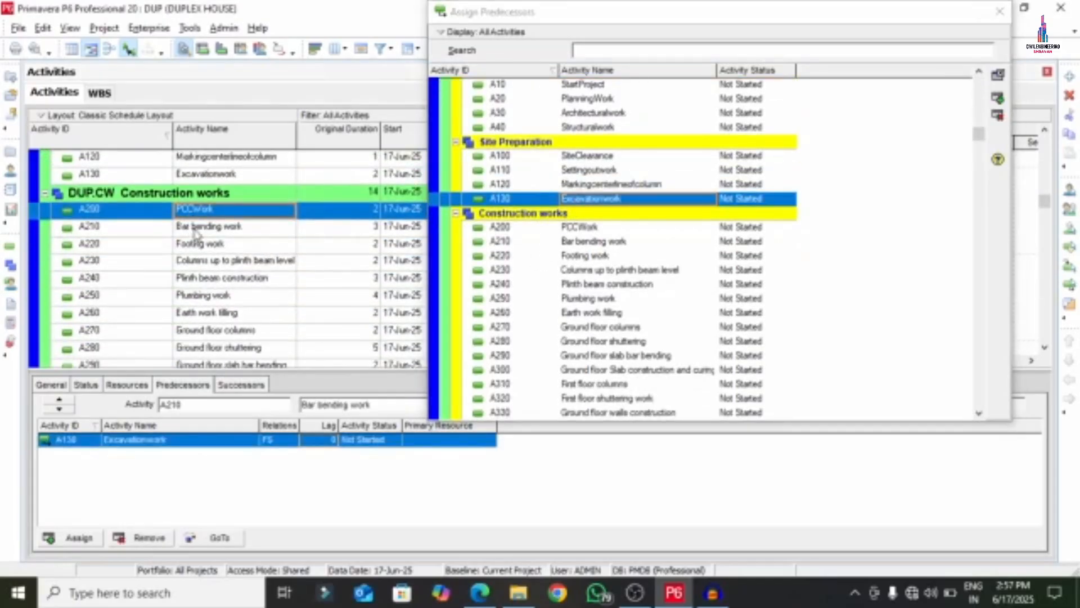
double_click(586, 227)
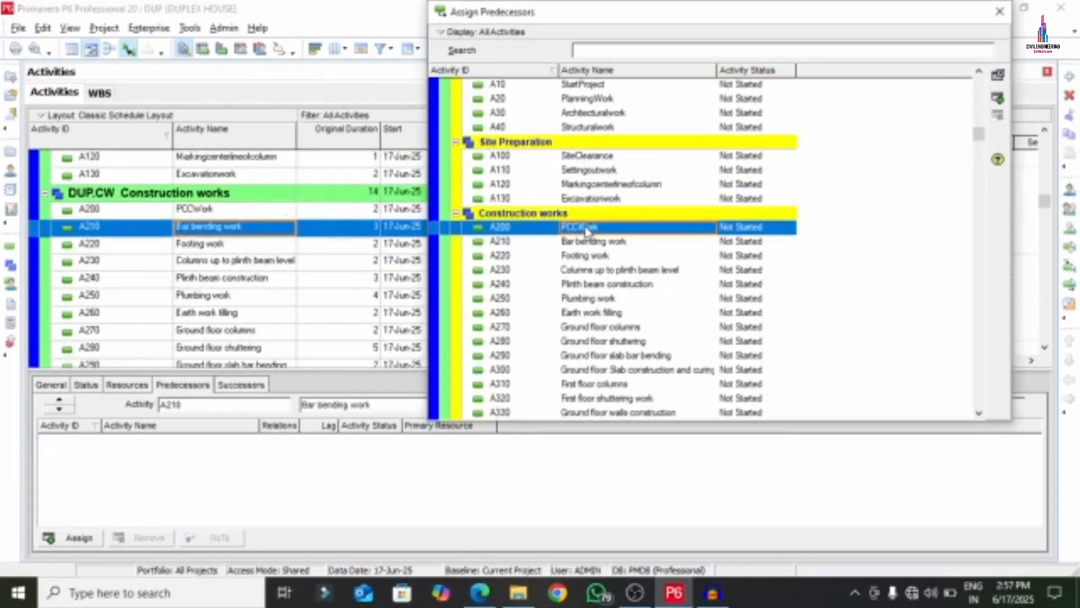
Step: Assign Bar bending work (A210) as predecessor of Footing work (A220), and Footing work as predecessor of Columns up to plinth beam level (A230)
click(192, 243)
double_click(594, 242)
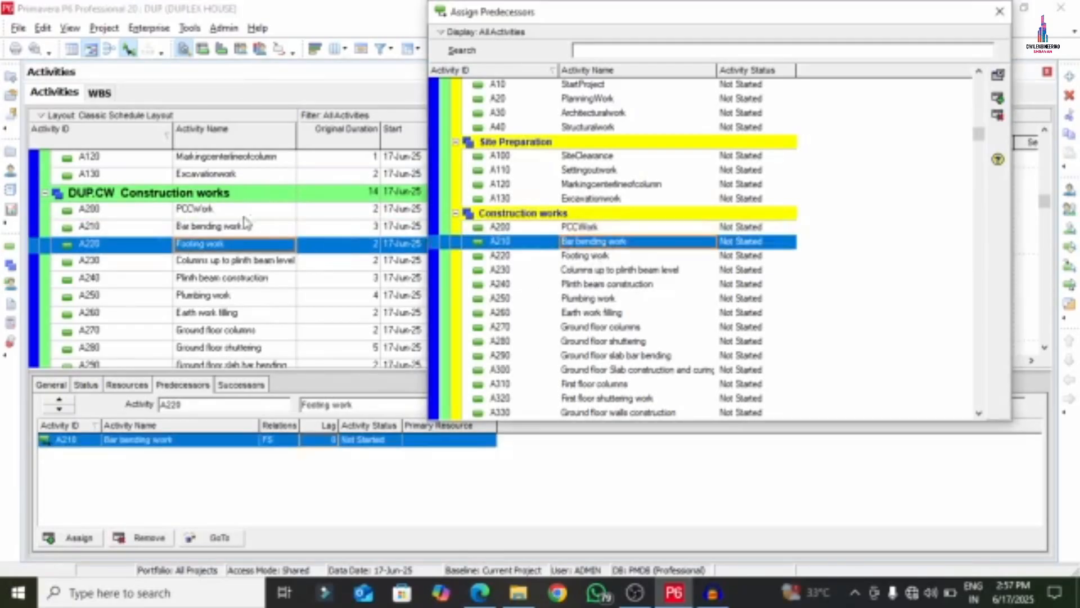
click(220, 260)
double_click(600, 256)
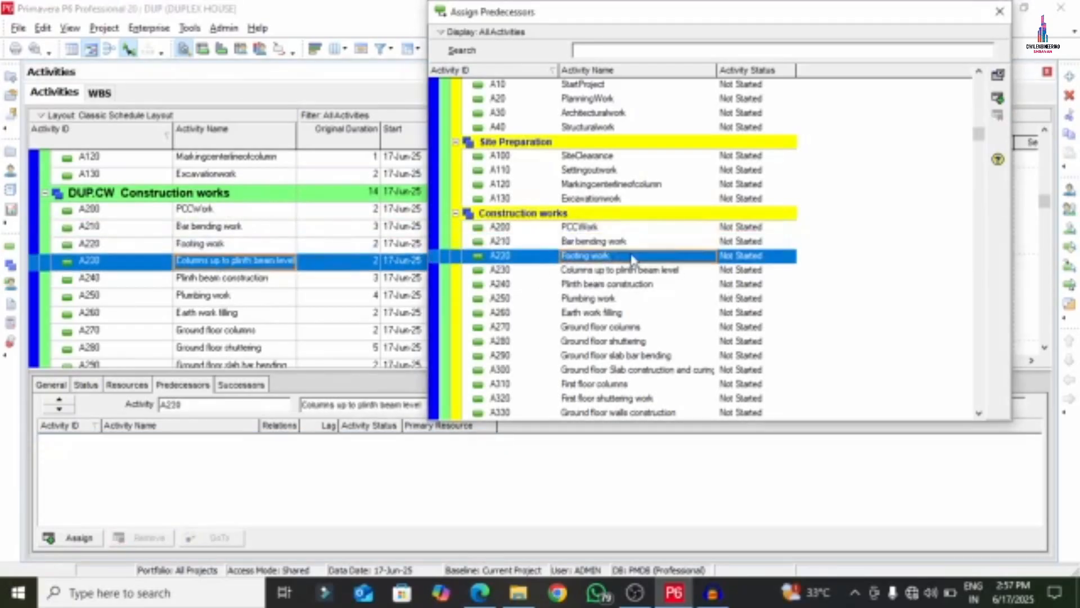
Step: Assign Columns up to plinth beam level (A230) as predecessor of Plinth beam construction (A240), and A240 as predecessor of Plumbing work (A250) with a lag of 1
click(214, 279)
double_click(621, 270)
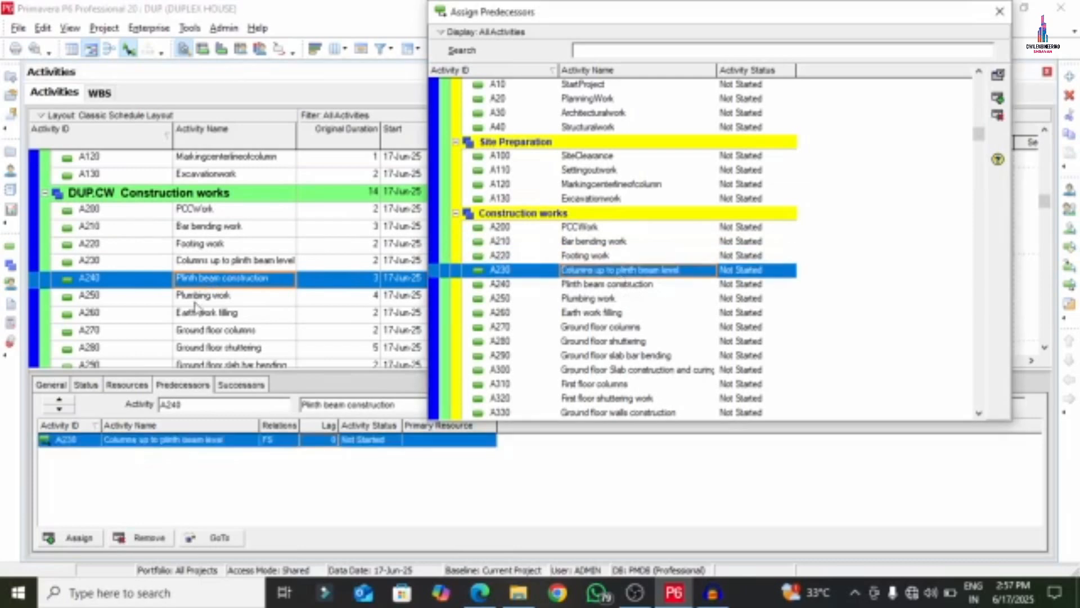
click(196, 299)
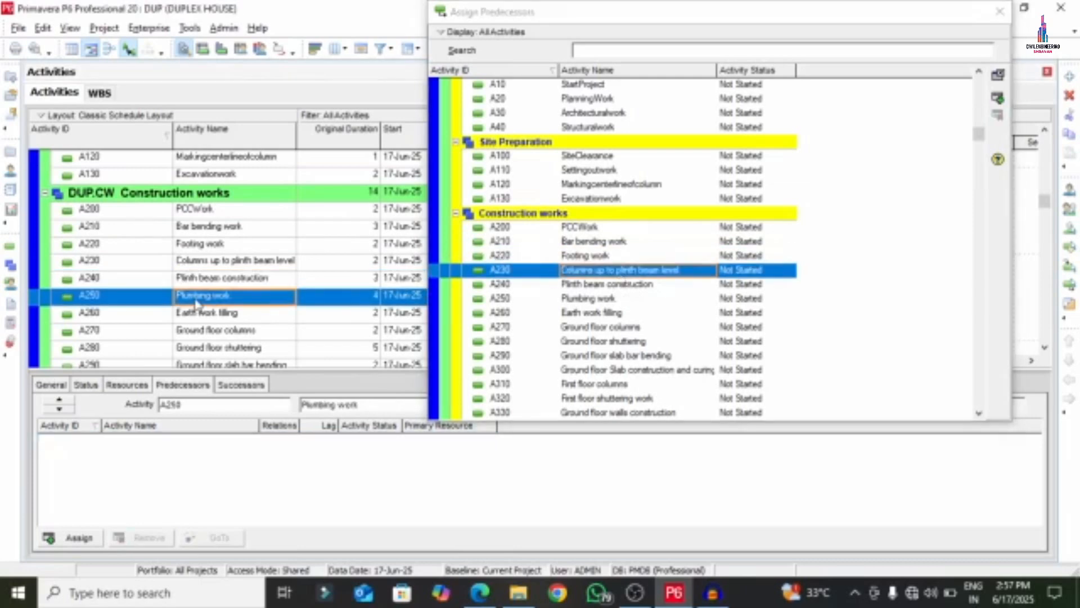
double_click(595, 285)
click(324, 440)
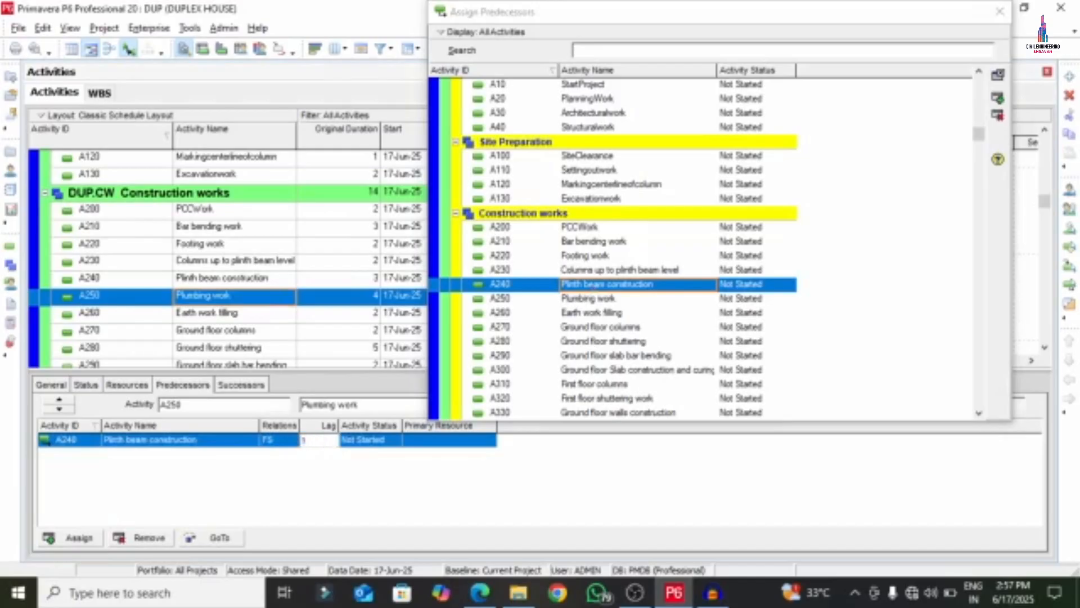
Step: Assign Plumbing work (A250) as predecessor of Earth work filling (A260), and Earth work filling as predecessor of Ground floor columns (A270)
click(229, 312)
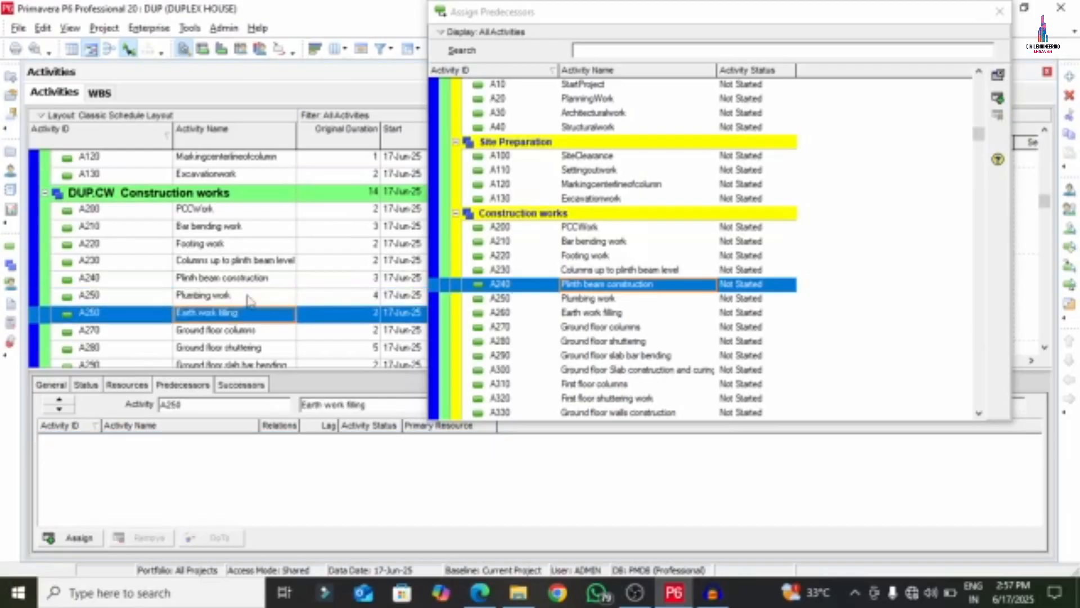
double_click(570, 301)
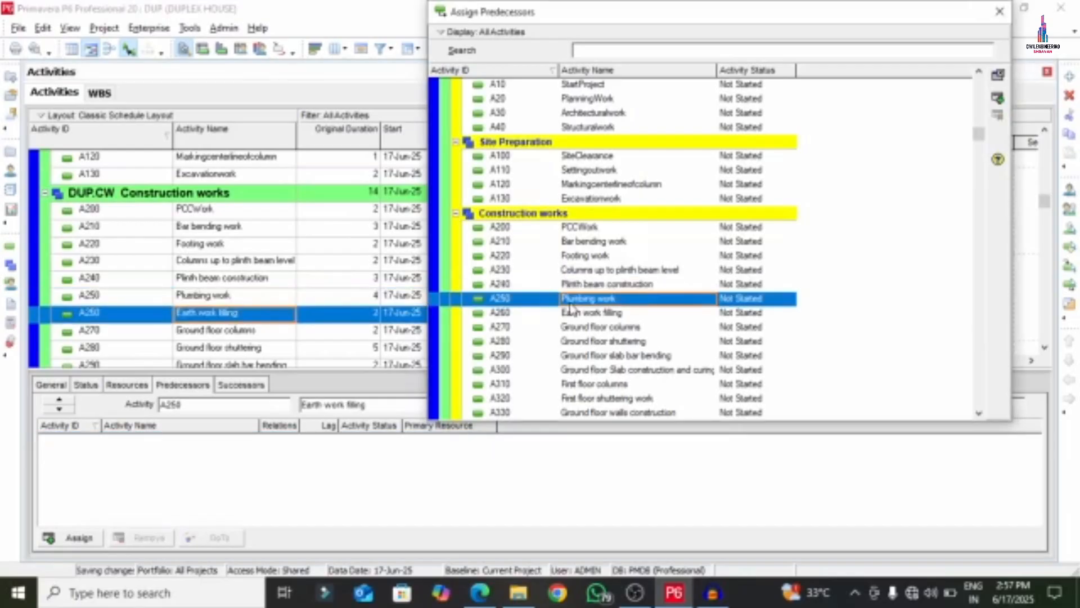
click(201, 332)
double_click(579, 314)
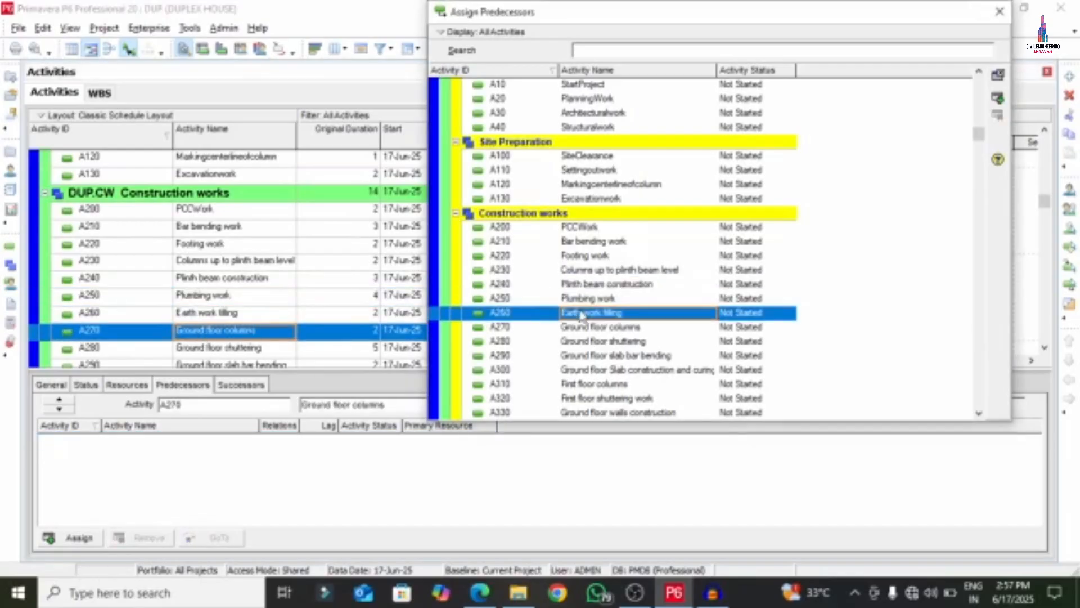
Step: Assign Ground floor columns (A270) as predecessor of Ground floor shuttering (A280), and A280 as predecessor of Ground floor slab bar bending (A290)
click(240, 352)
double_click(638, 329)
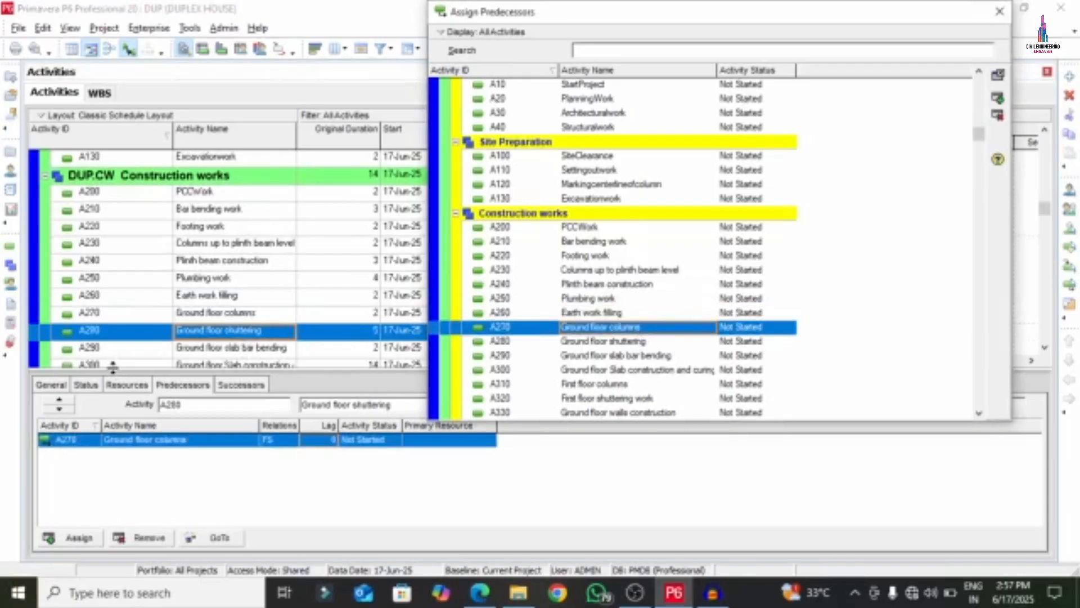
click(217, 350)
double_click(618, 342)
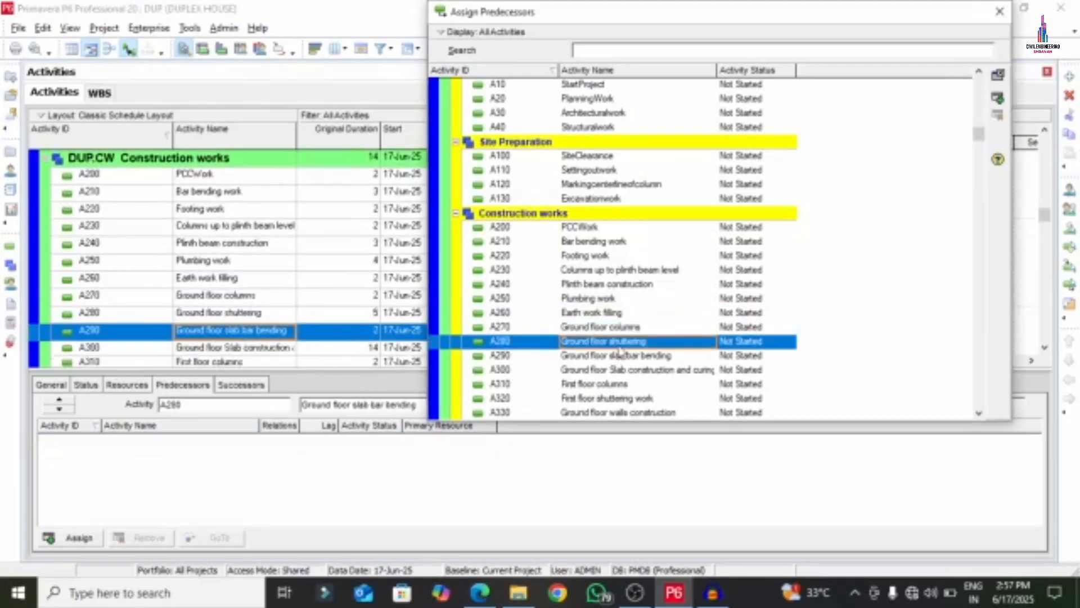
Step: Assign Ground floor slab bar bending (A290) as predecessor of Ground floor Slab construction (A300), and A300 as predecessor of First floor columns (A310)
scroll(621, 319, down, 2)
click(228, 348)
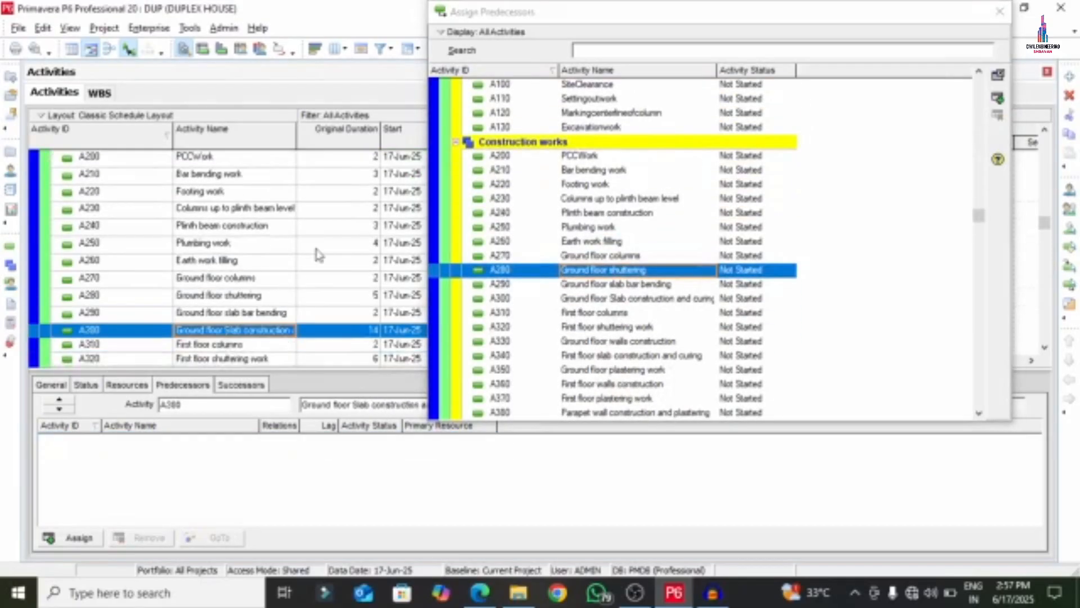
scroll(313, 251, down, 3)
double_click(612, 284)
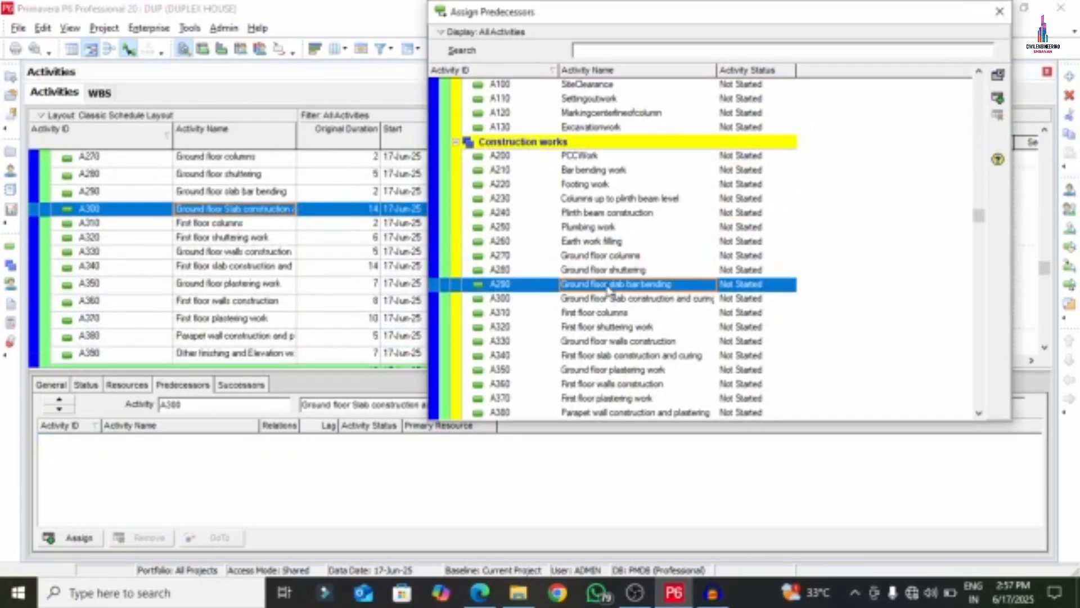
click(203, 224)
double_click(591, 303)
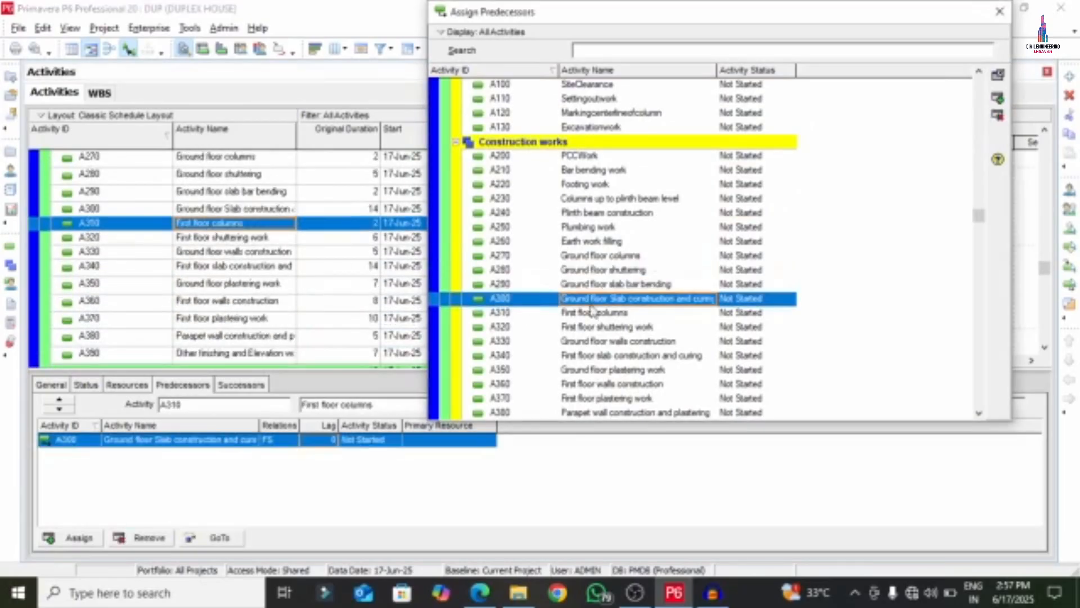
Step: Assign First floor columns (A310) as predecessor of First floor shuttering work (A320), and A320 as predecessor of Ground floor walls construction (A330)
click(179, 238)
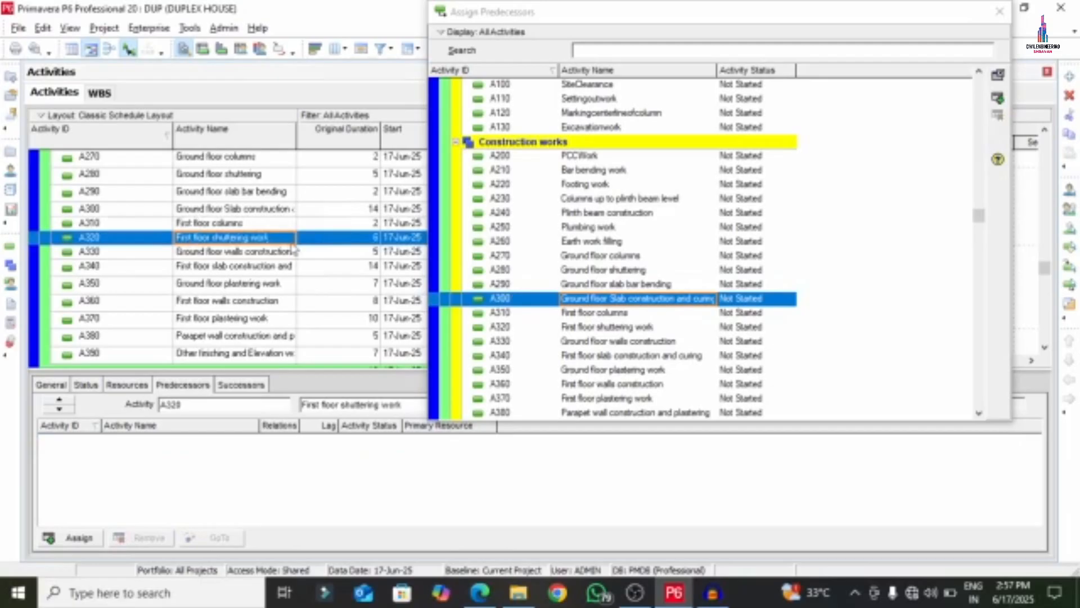
double_click(594, 314)
click(236, 251)
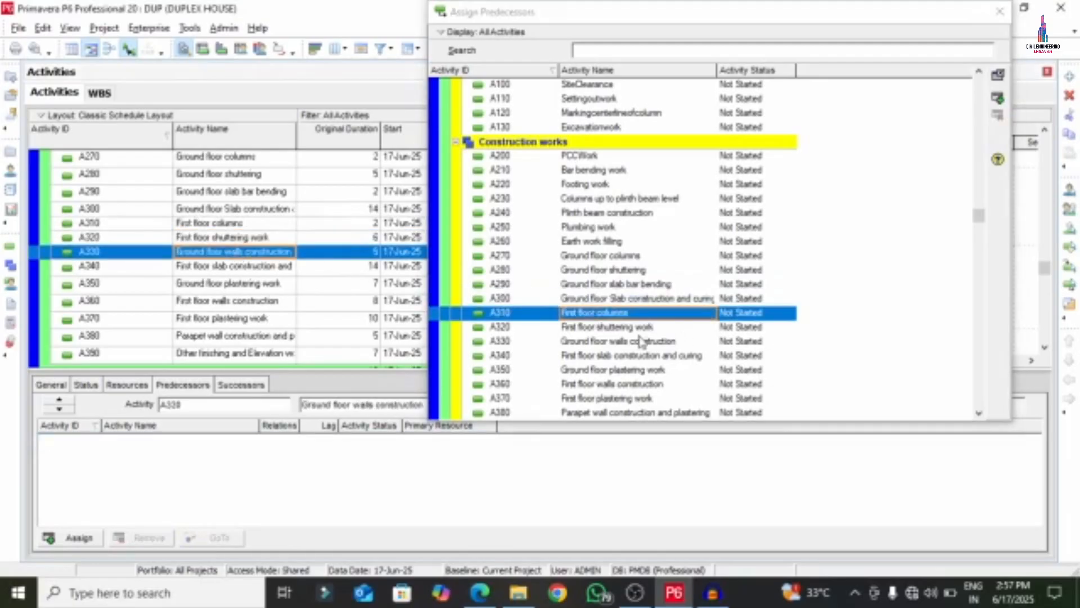
double_click(639, 327)
Step: Assign Ground floor walls construction (A330) as predecessor of First floor slab construction (A340), and A340 as predecessor of Ground floor plastering work (A350)
click(200, 269)
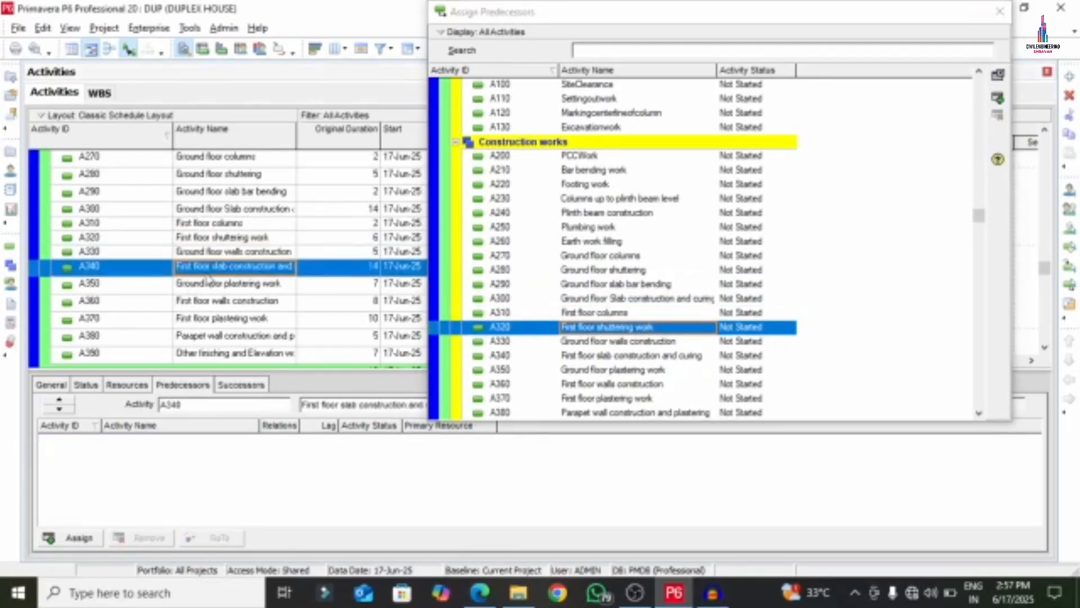
double_click(628, 342)
click(236, 284)
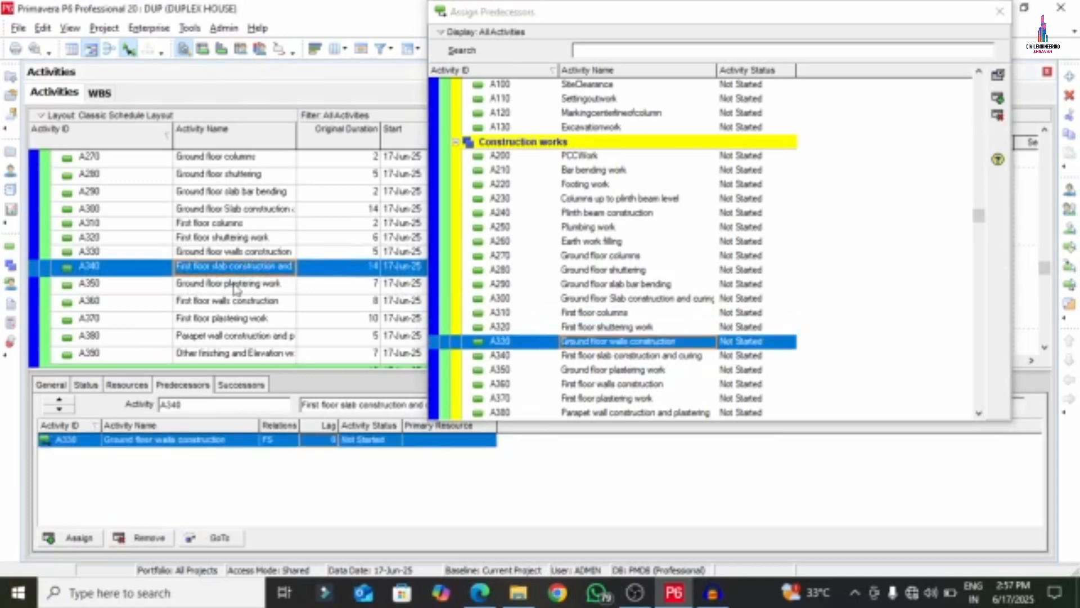
double_click(620, 359)
Step: Assign Ground floor plastering work (A350) as predecessor of First floor walls construction (A360), and A360 as predecessor of First floor plastering work (A370)
click(257, 304)
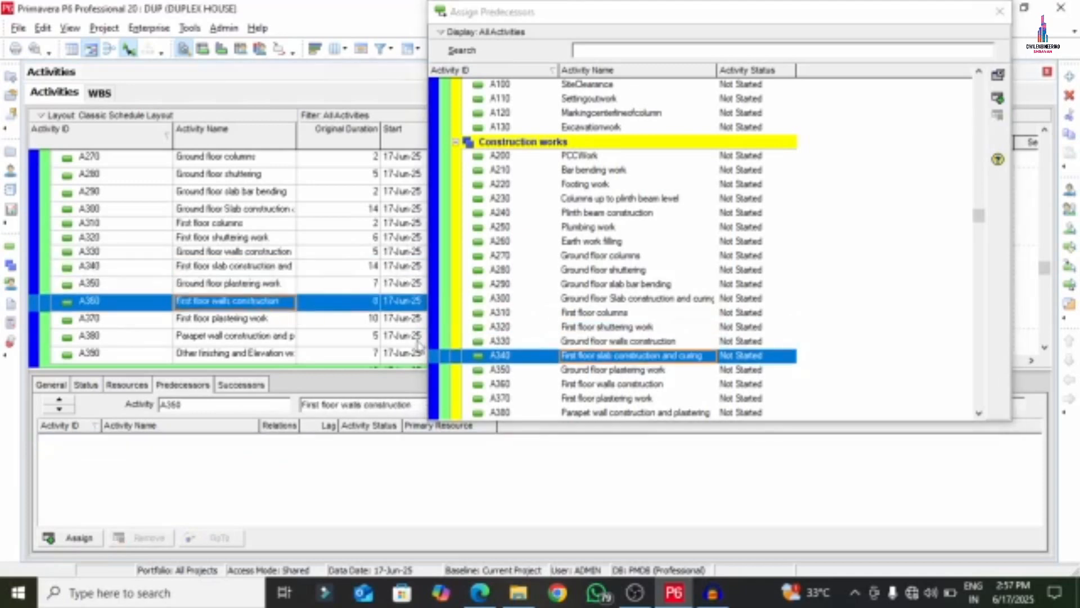
double_click(629, 373)
click(246, 322)
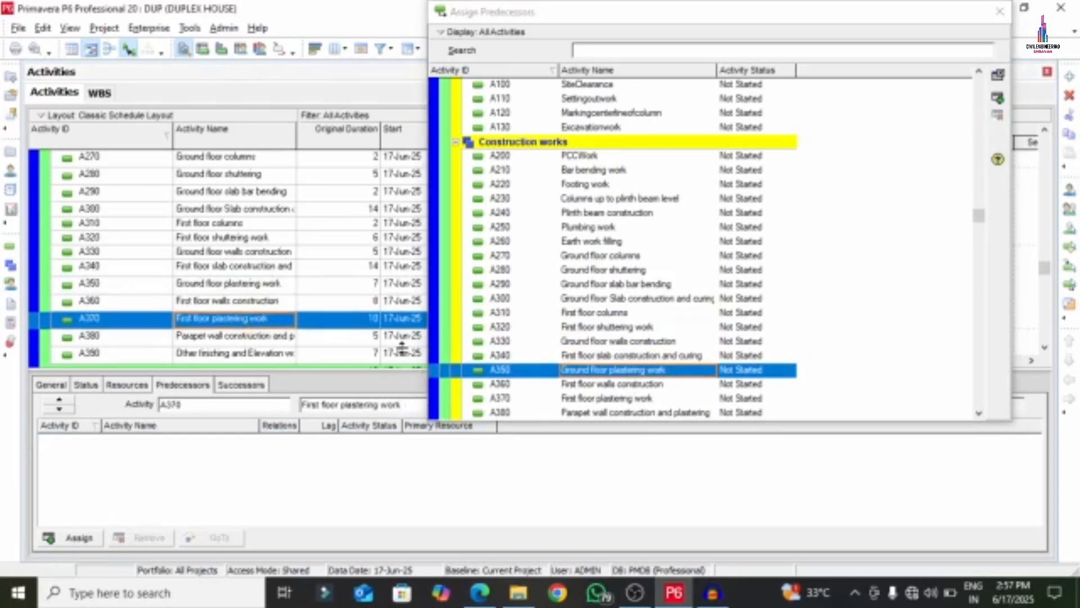
double_click(607, 384)
Step: Assign First floor plastering work (A370) as predecessor of Parapet wall construction (A380), and A380 as predecessor of Other finishing and Elevation work (A390)
scroll(608, 371, down, 2)
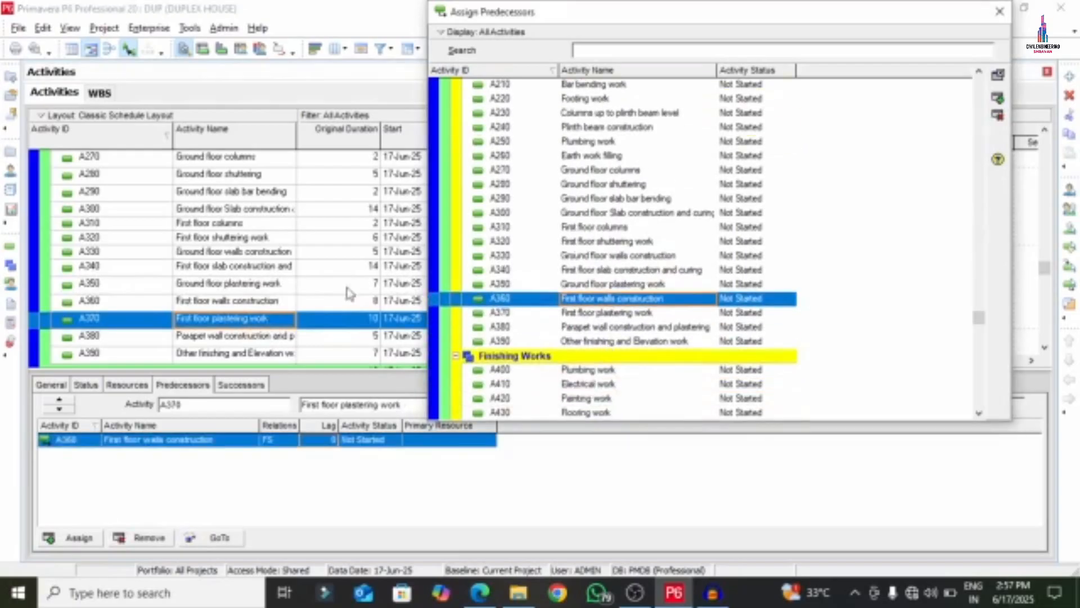
click(207, 336)
double_click(587, 313)
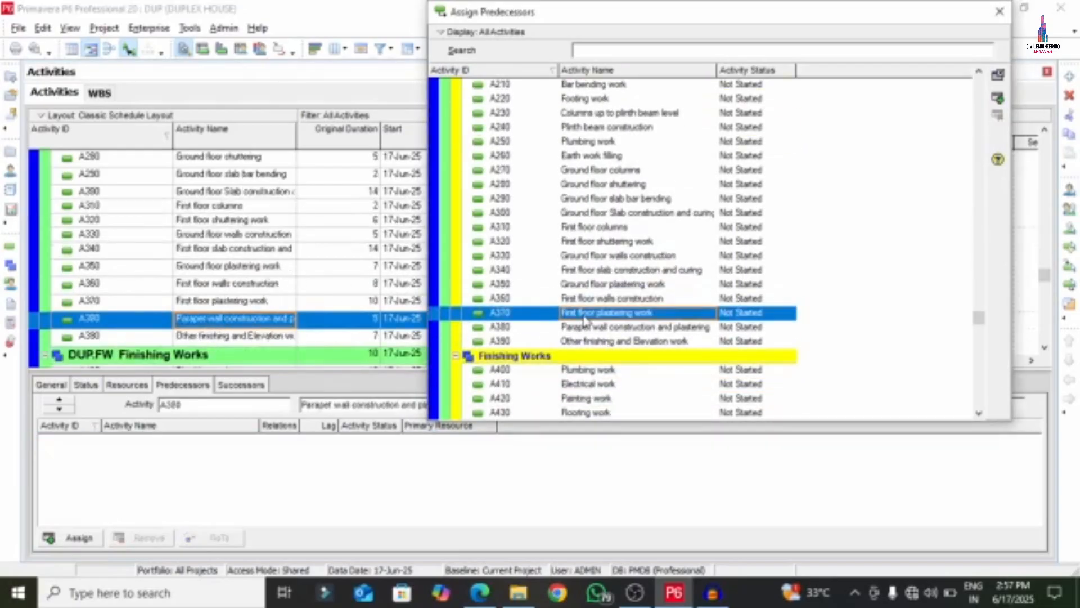
click(245, 339)
double_click(624, 327)
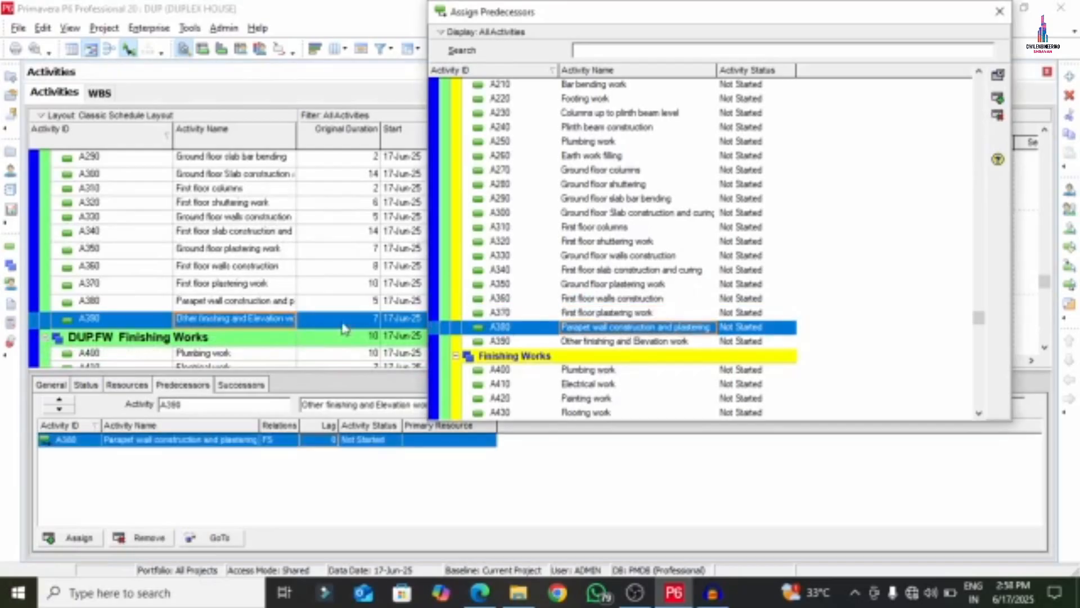
Step: Assign Other finishing and Elevation work (A390) as predecessor of Plumbing work (A400), and A400 as predecessor of Electrical work (A410)
scroll(213, 278, down, 2)
click(203, 279)
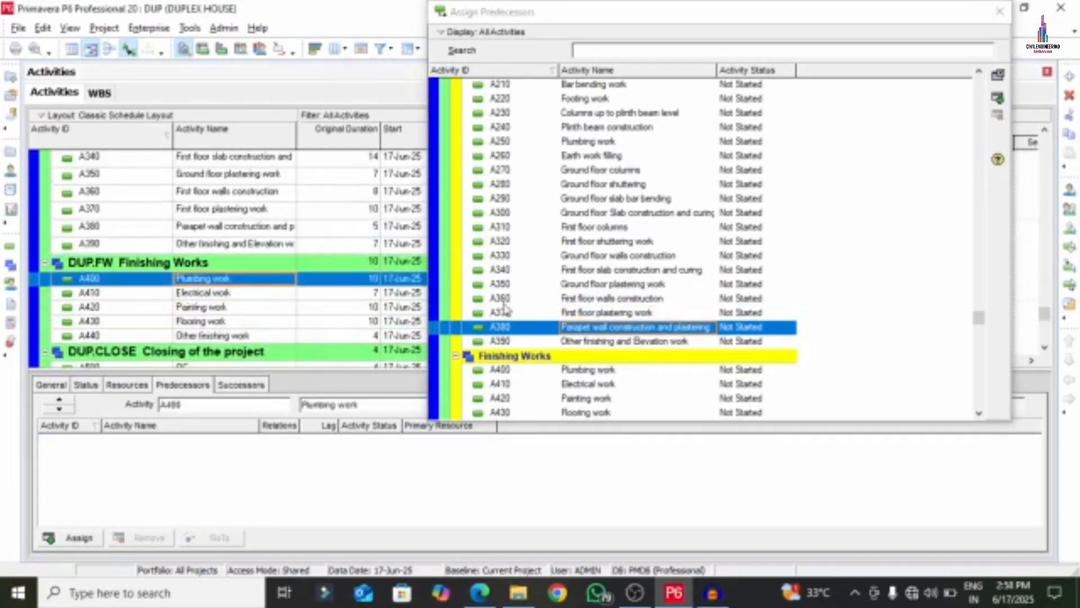
double_click(600, 342)
scroll(184, 301, down, 2)
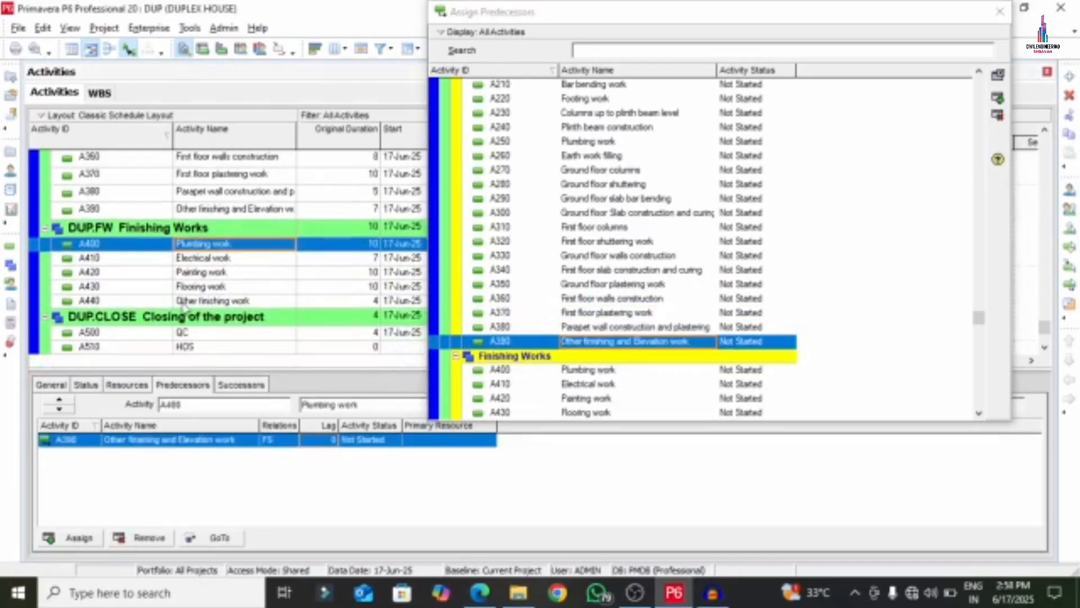
click(196, 256)
double_click(600, 369)
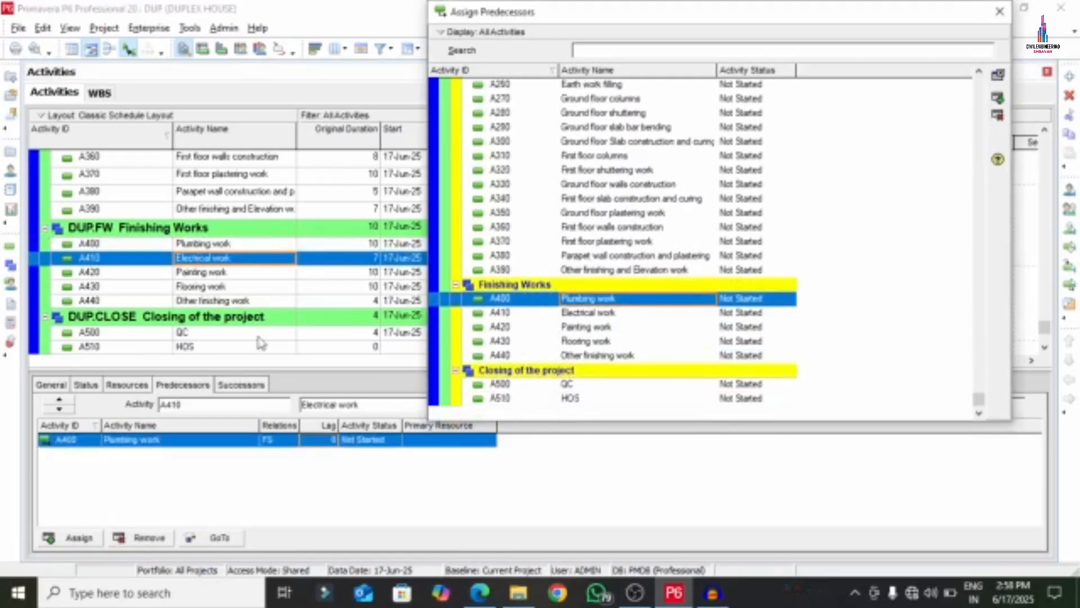
Step: Assign Electrical work (A410) as predecessor of Painting work (A420), and Painting work as predecessor of Flooring work (A430)
click(207, 273)
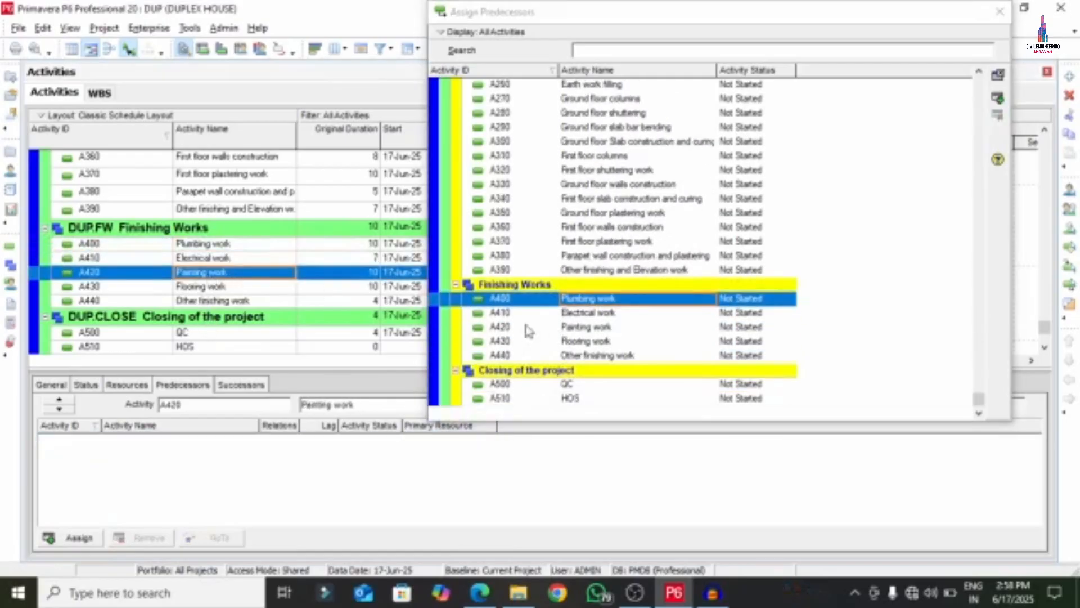
double_click(597, 313)
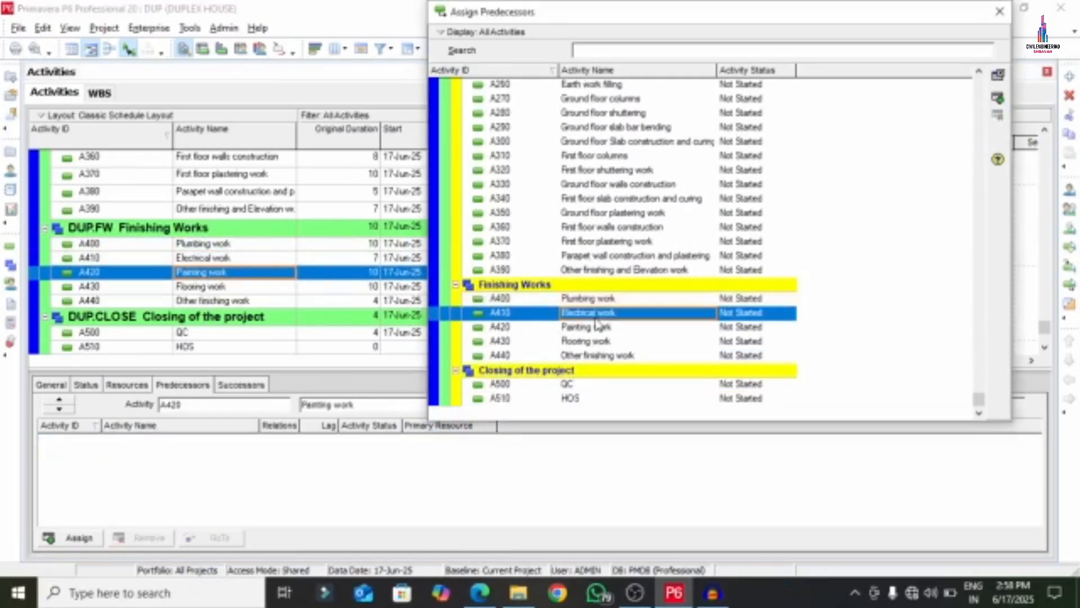
click(198, 287)
click(577, 328)
double_click(577, 331)
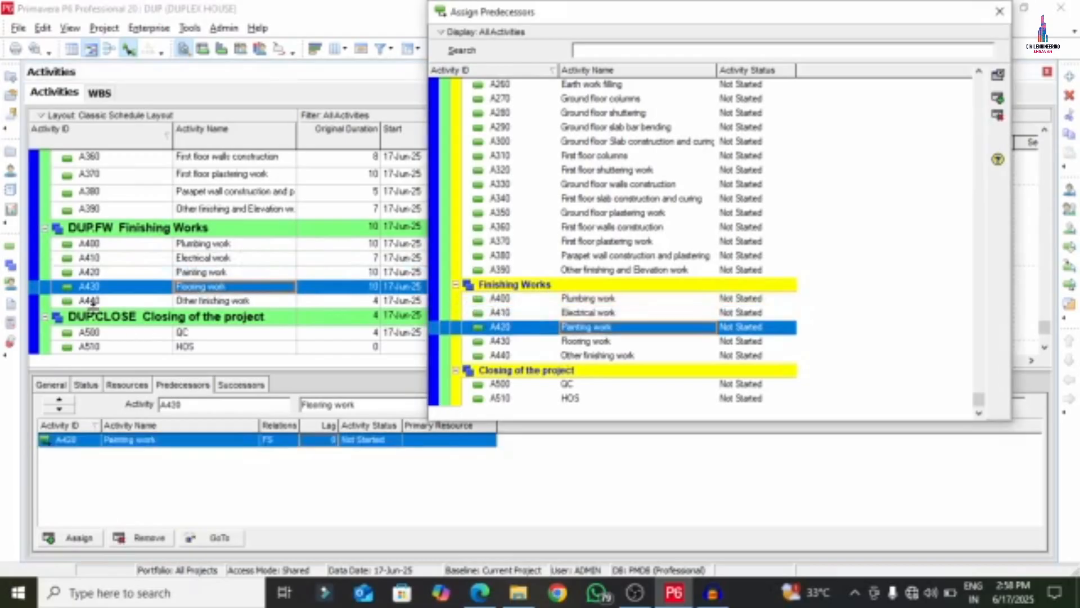
Step: Assign Flooring work (A430) as predecessor of Other finishing work (A440) with a lag, and A440 as predecessor of QC (A500)
click(196, 302)
double_click(597, 343)
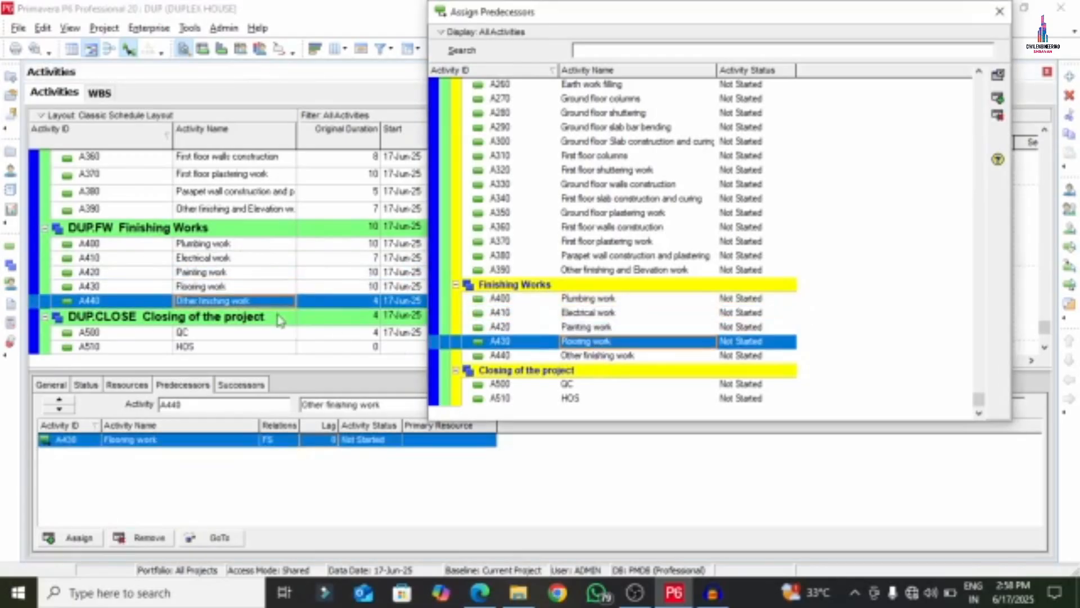
click(331, 438)
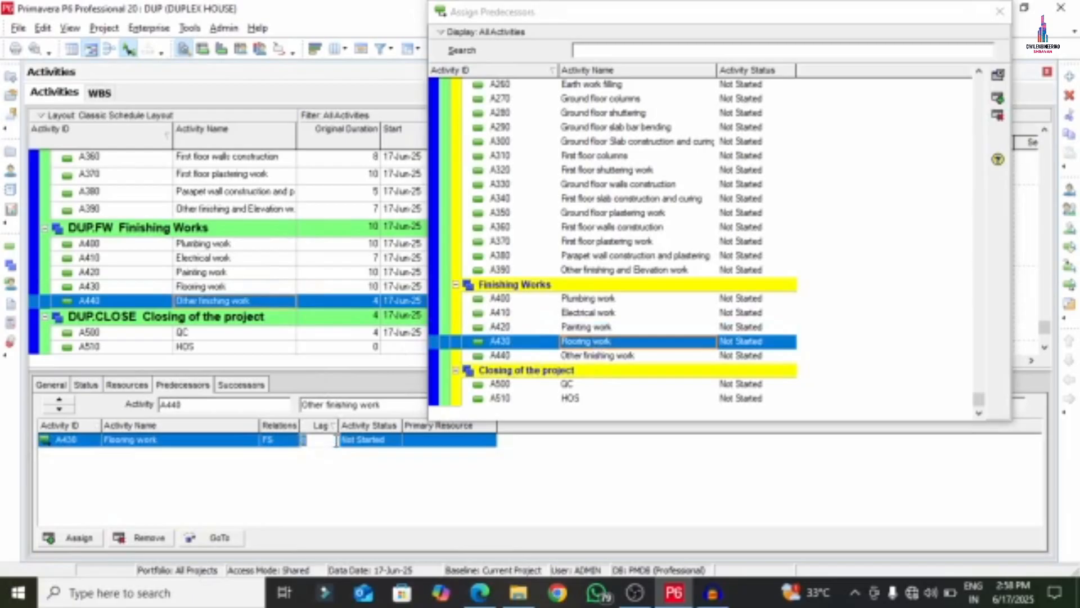
click(237, 336)
double_click(585, 356)
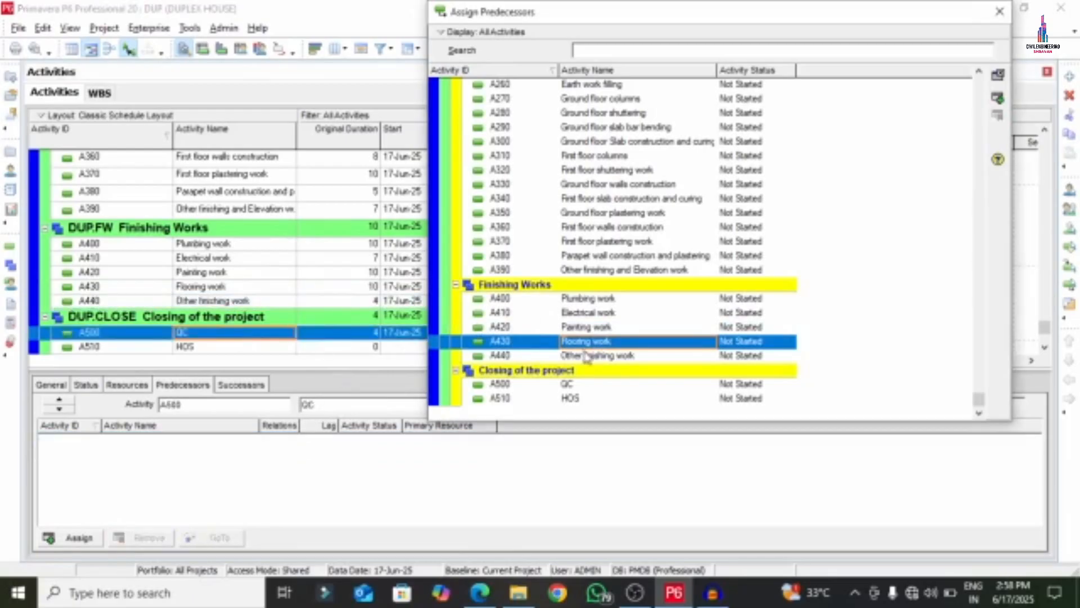
Step: Assign QC (A500) as predecessor of HOS (A510) with a lag of 1, and finish assigning predecessors
click(215, 352)
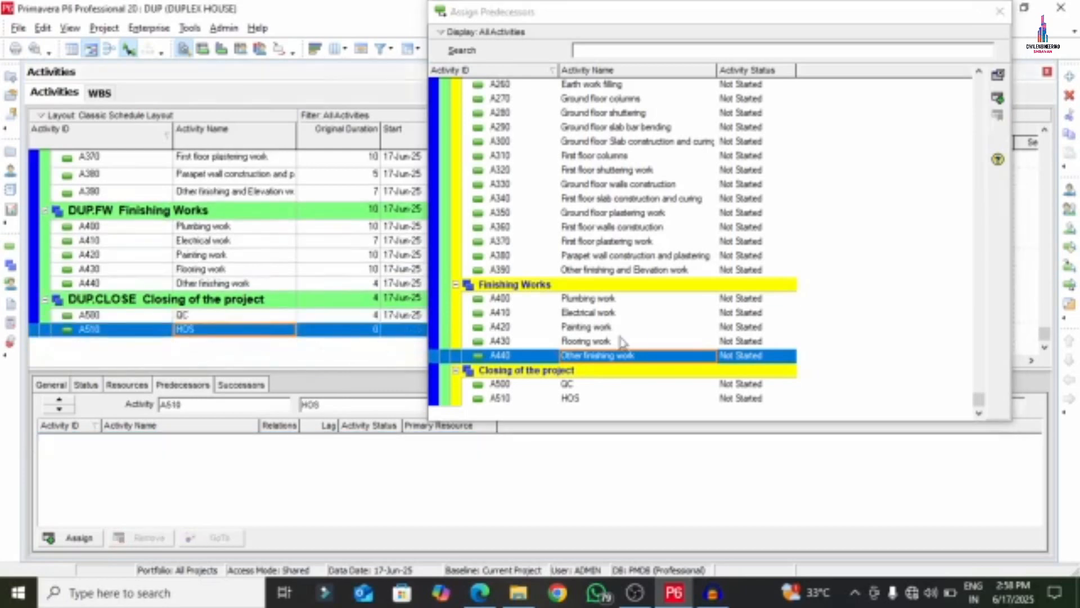
double_click(601, 384)
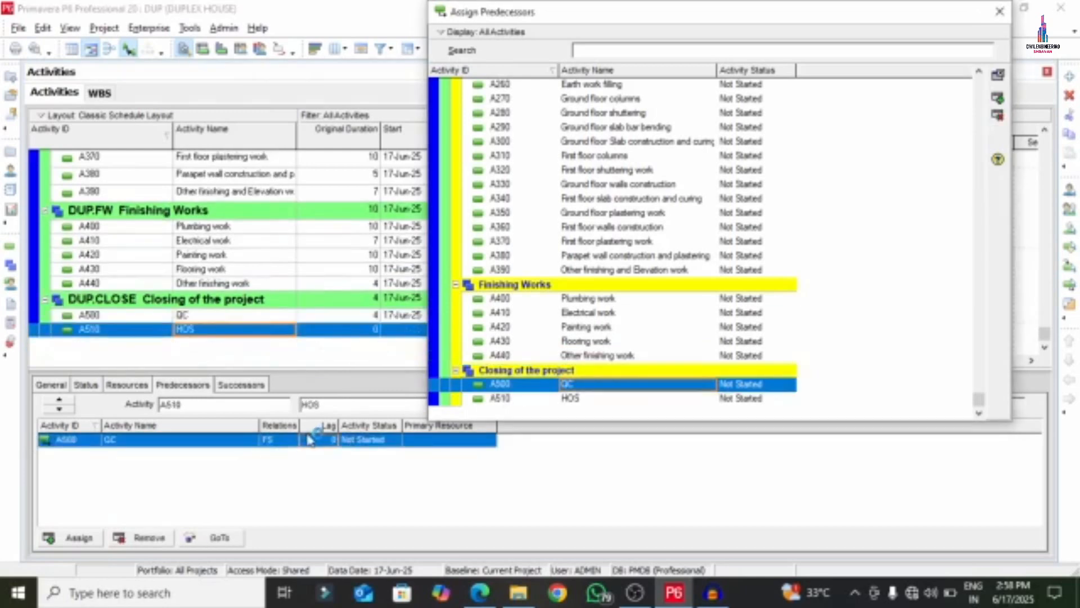
click(324, 438)
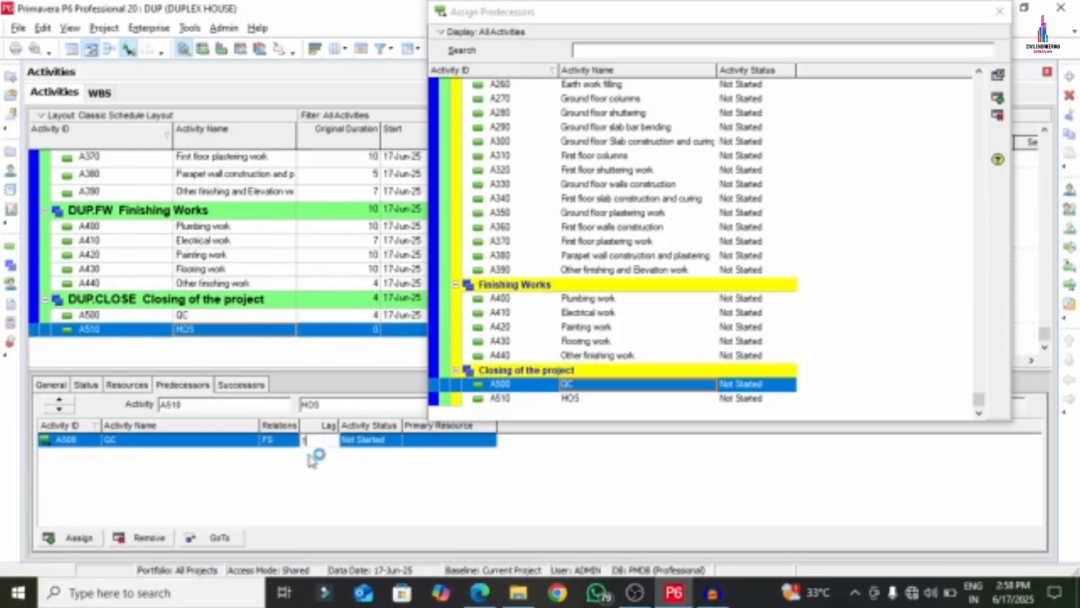
click(189, 315)
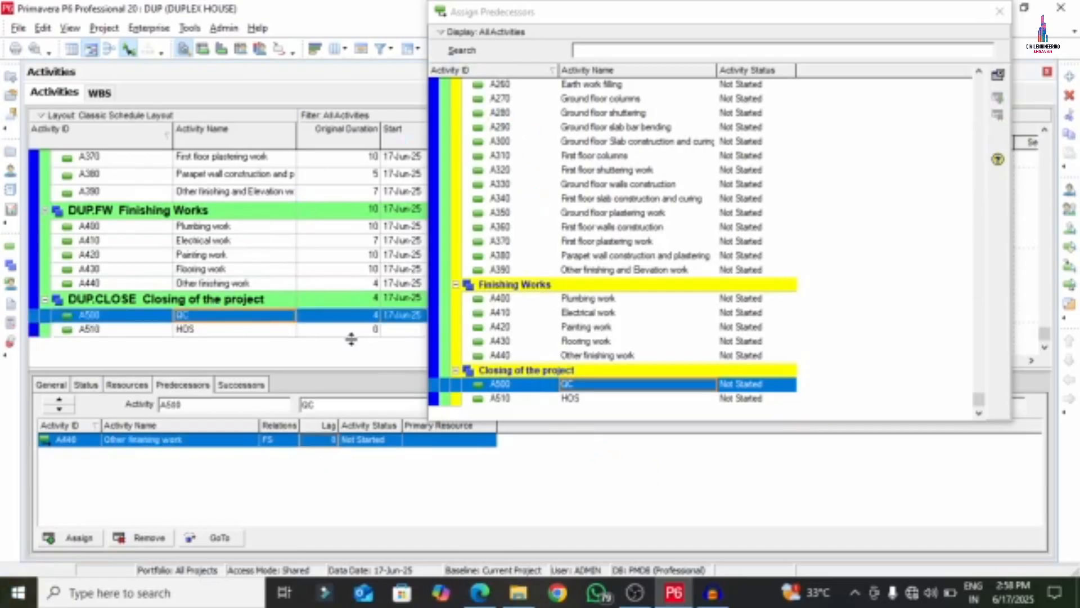
click(997, 10)
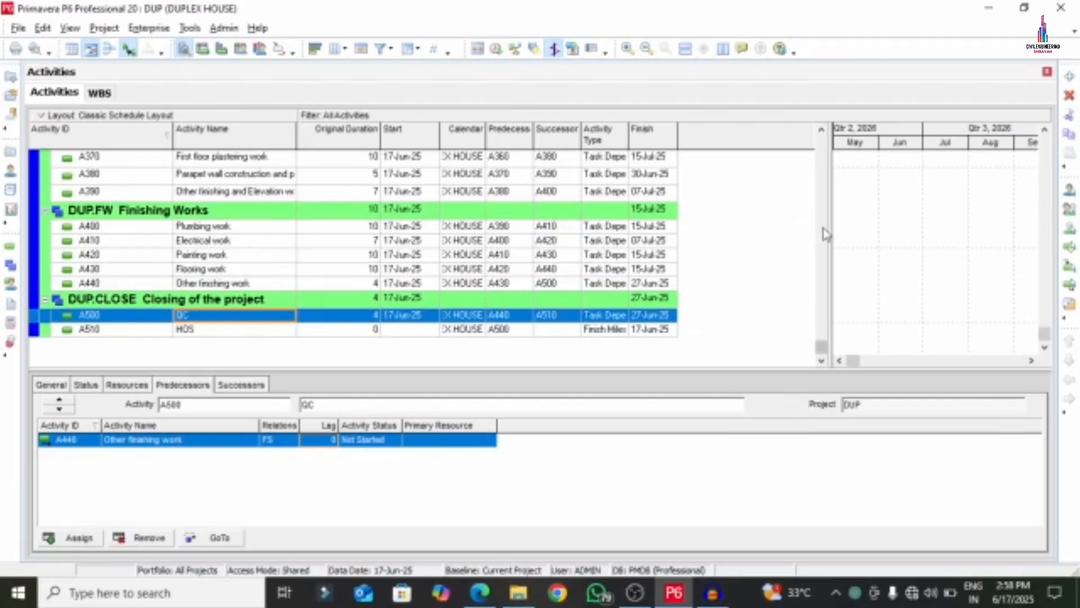
Step: Widen the Gantt chart area and schedule the project, applying the data date 17-Jun-25 to all open projects
drag(830, 228, 719, 238)
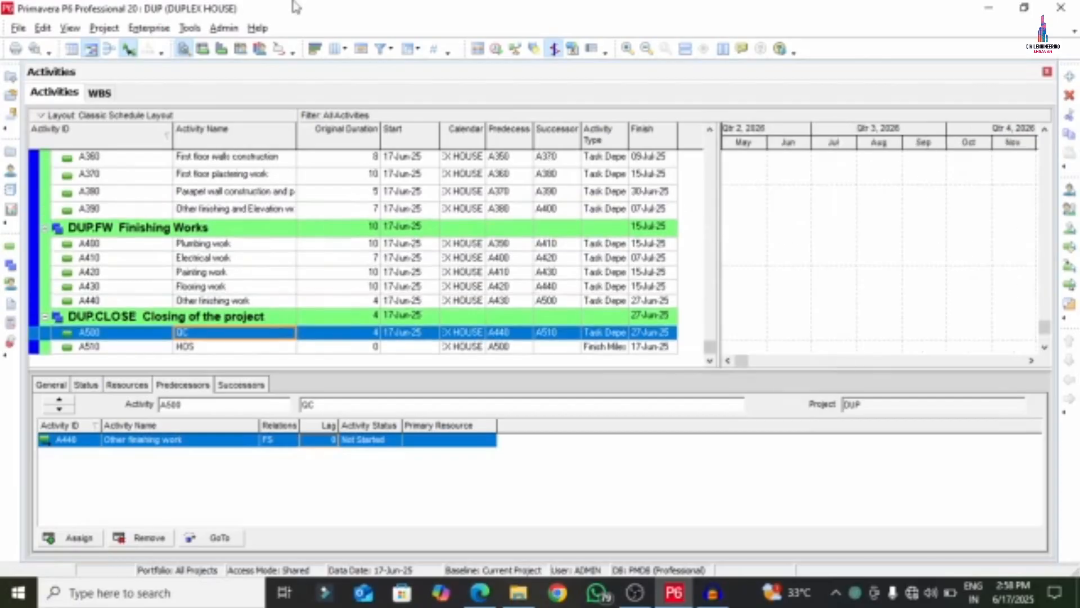
click(496, 49)
click(386, 264)
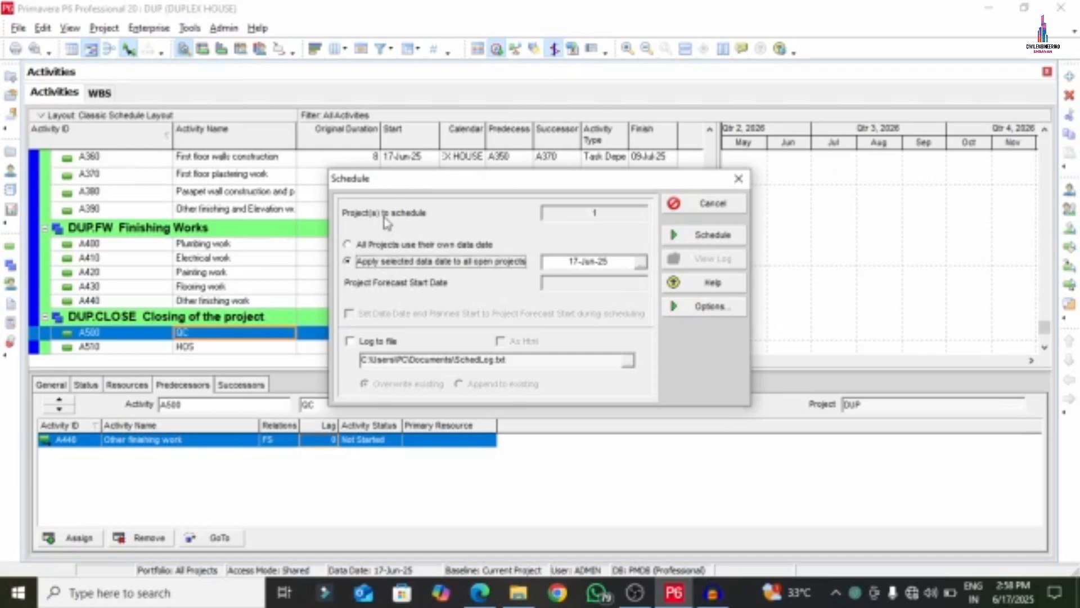
click(699, 231)
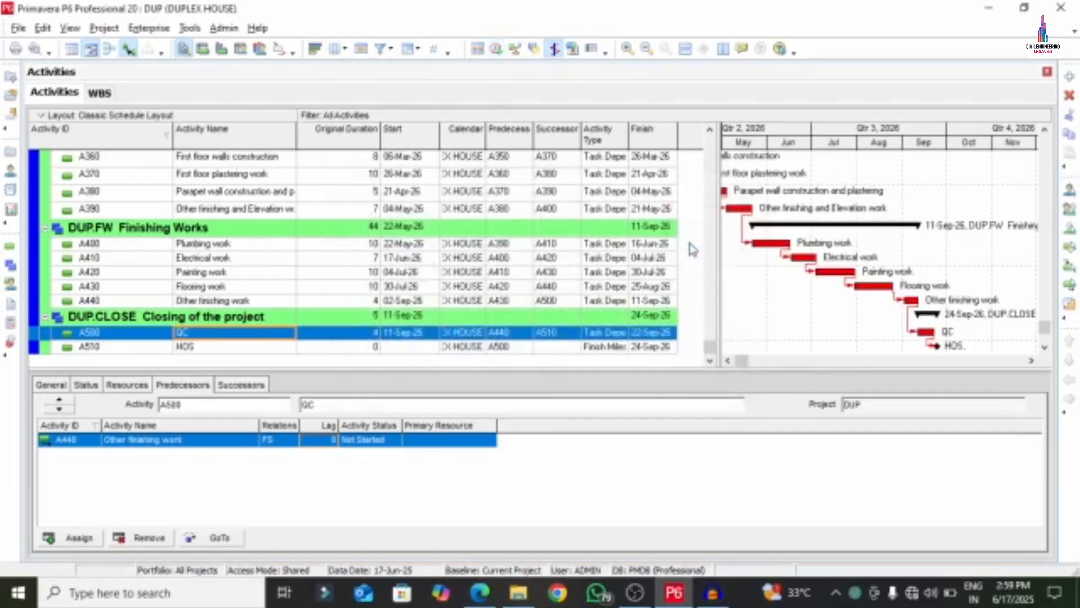
scroll(428, 270, up, 8)
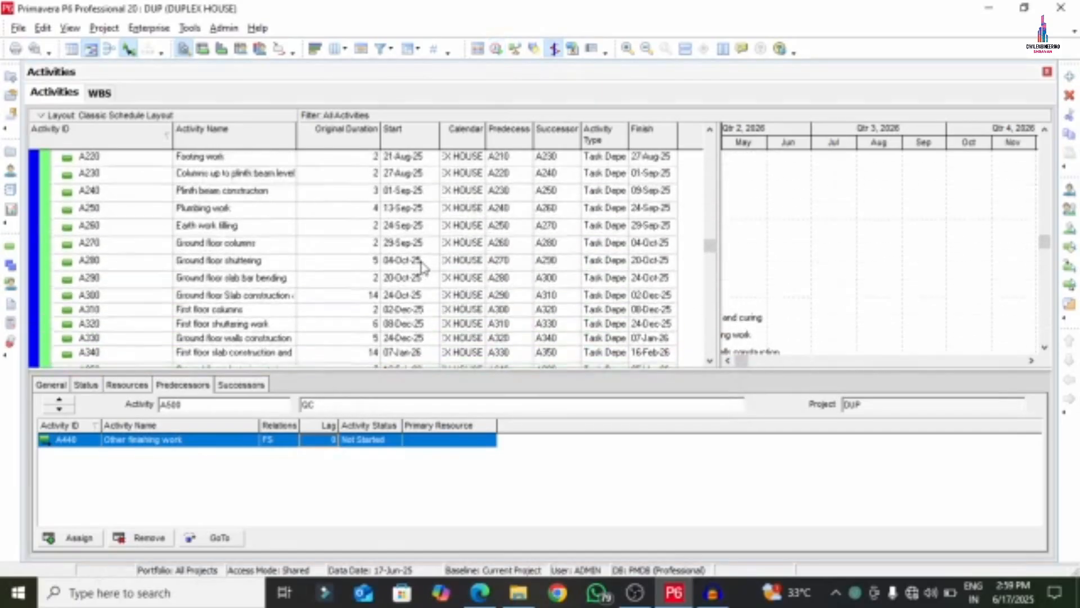
Step: Check the DUPLEX HOUSE project's overall duration, start and finish dates, and review the scheduled dates of its activities
scroll(424, 267, up, 1)
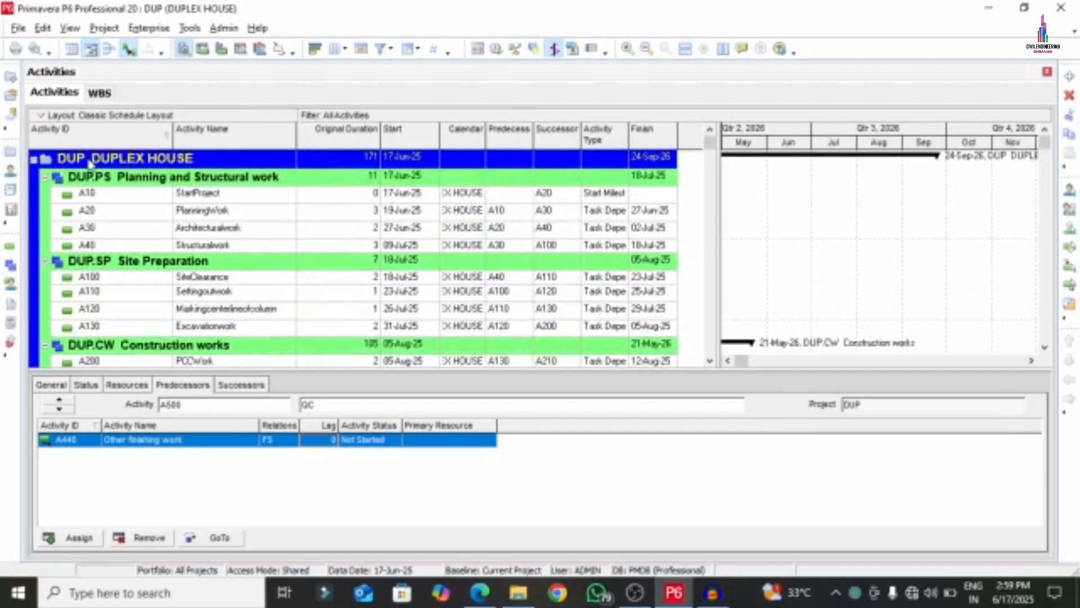
click(363, 163)
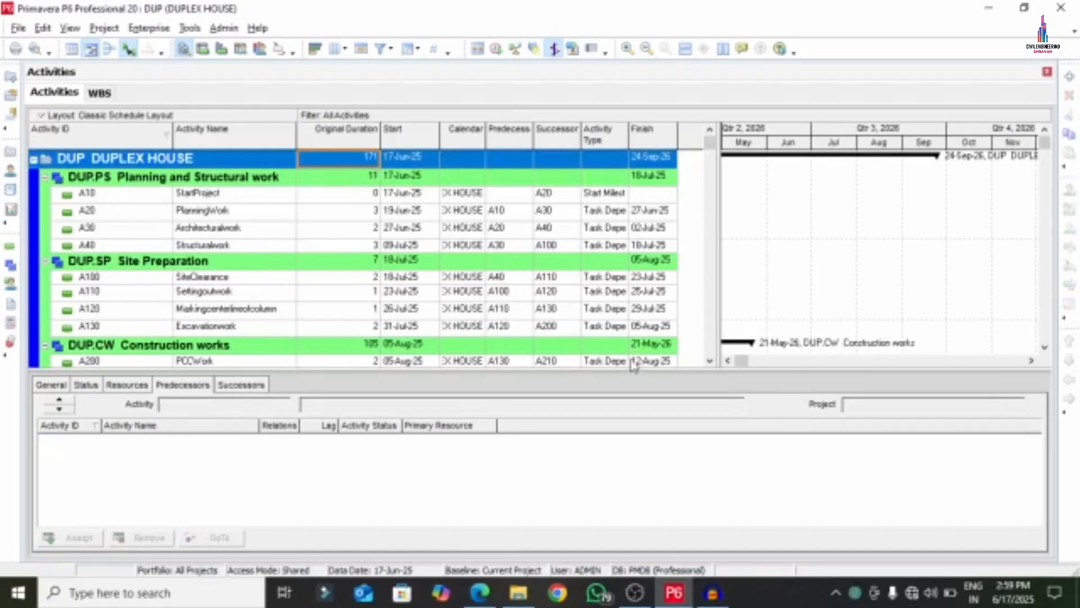
click(393, 165)
click(653, 163)
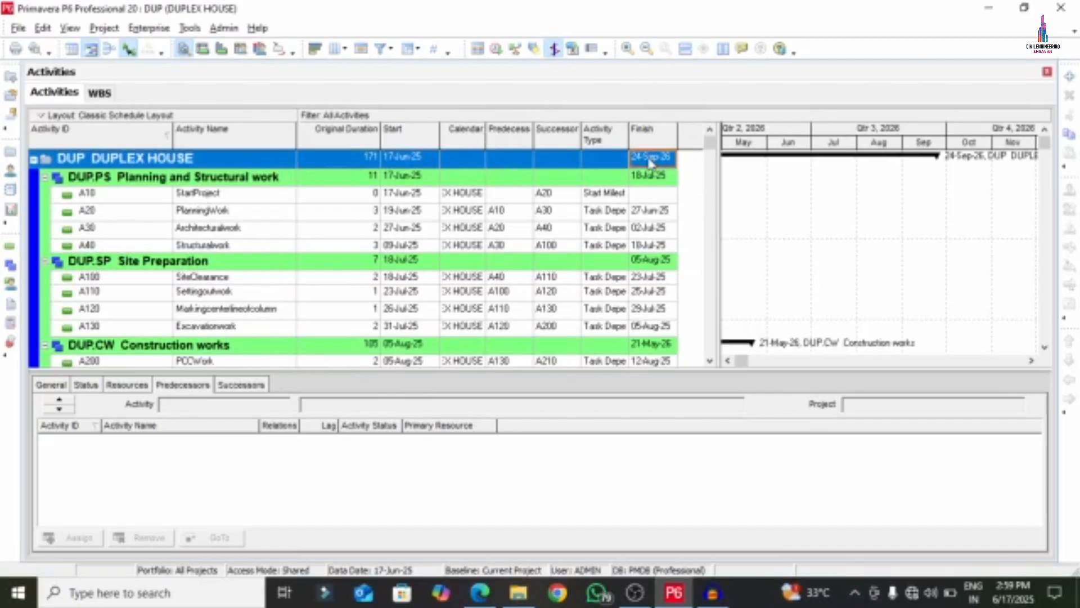
click(355, 160)
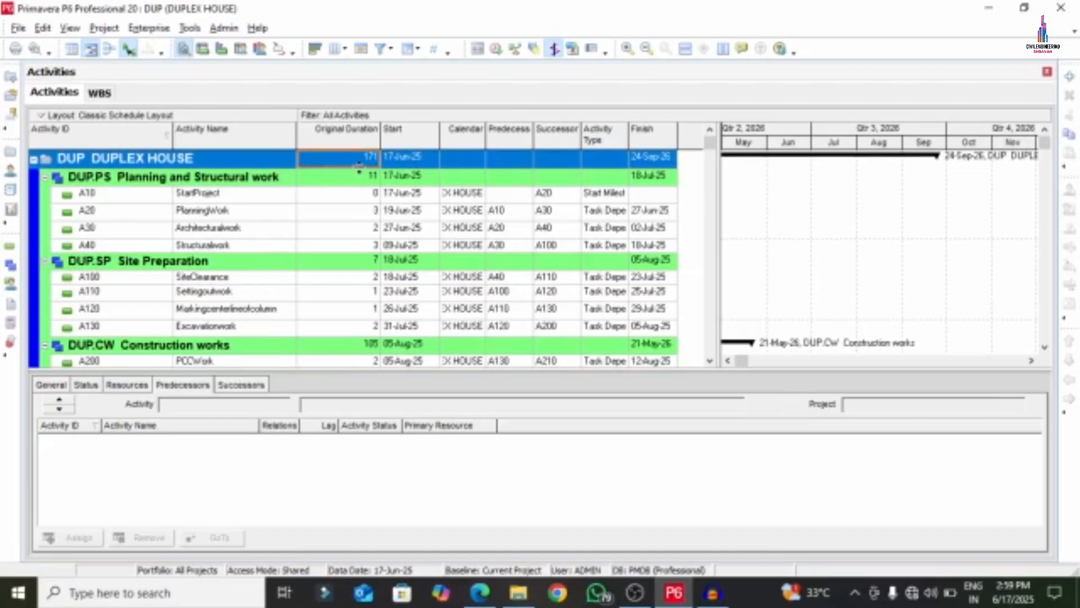
scroll(386, 228, down, 7)
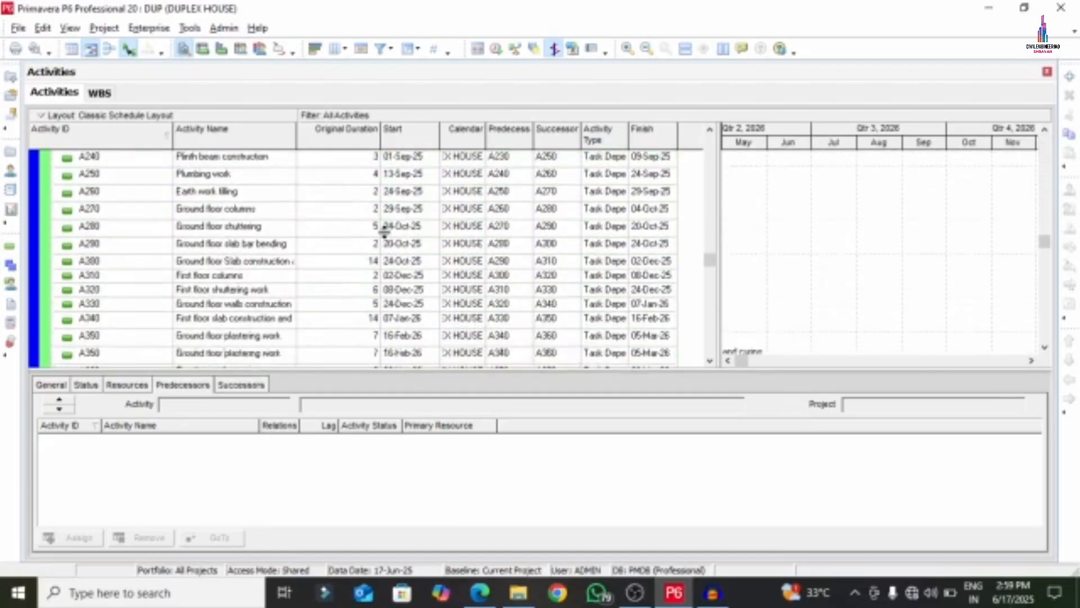
scroll(384, 230, up, 5)
scroll(357, 234, down, 10)
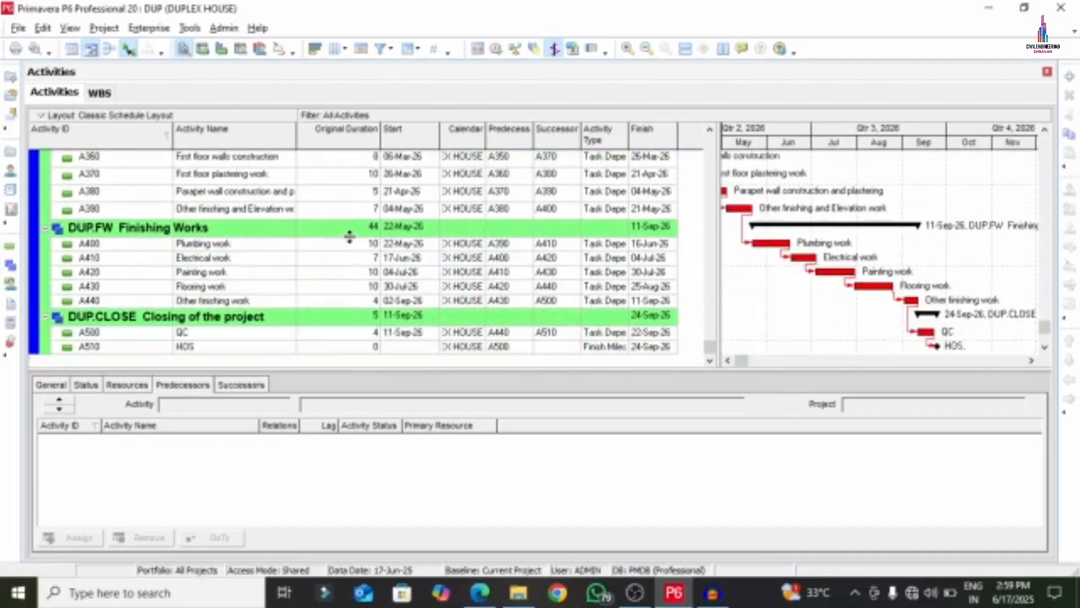
scroll(535, 141, up, 3)
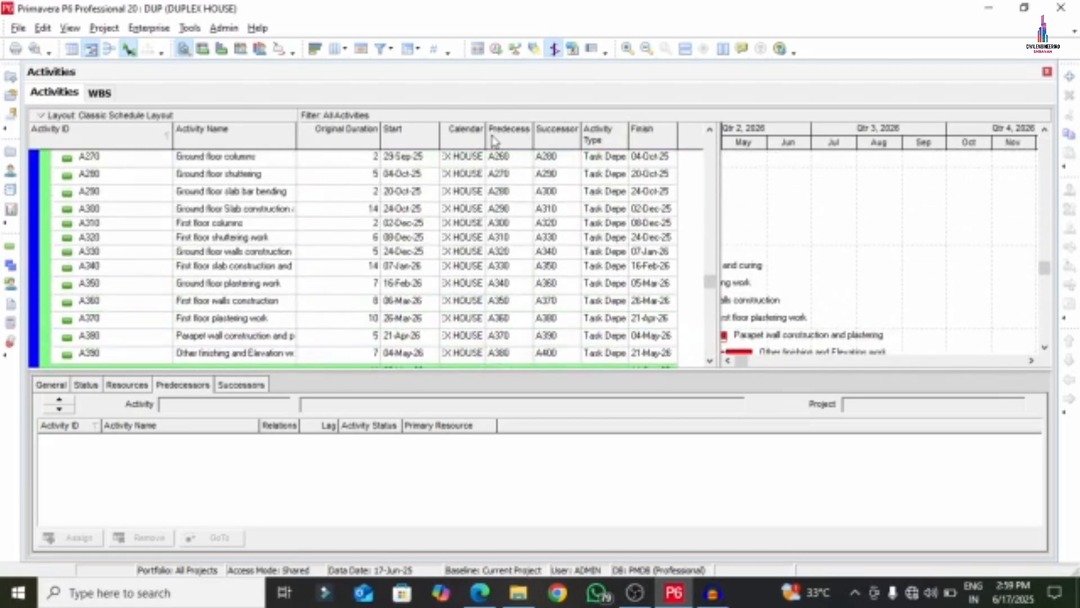
Step: Narrow the Calendar column and widen the Gantt chart area to cover more than half of the activities view
mouse_move(487, 134)
mouse_down()
mouse_move(552, 133)
mouse_move(471, 133)
mouse_up()
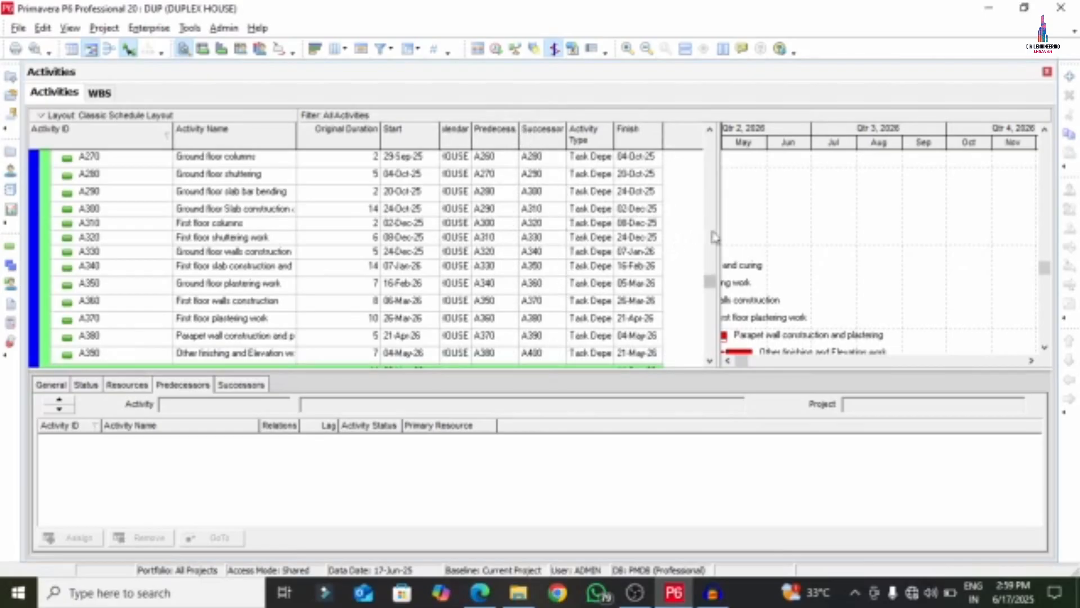
drag(719, 228, 477, 217)
scroll(552, 279, down, 1)
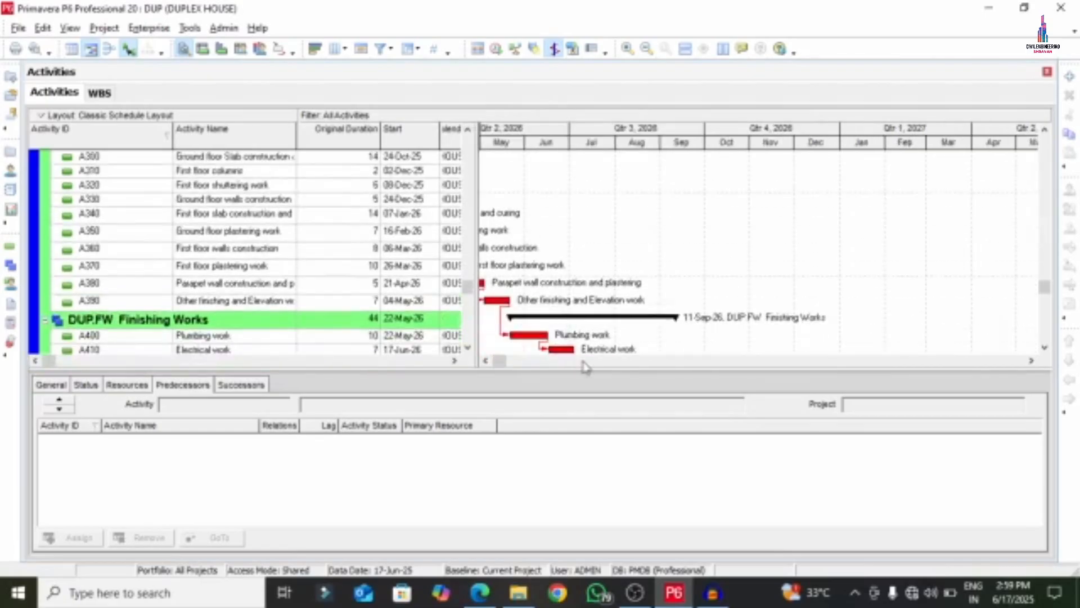
Step: Examine the Gantt bars and relationship lines across the whole project timeline, from planning work through HOS
click(485, 361)
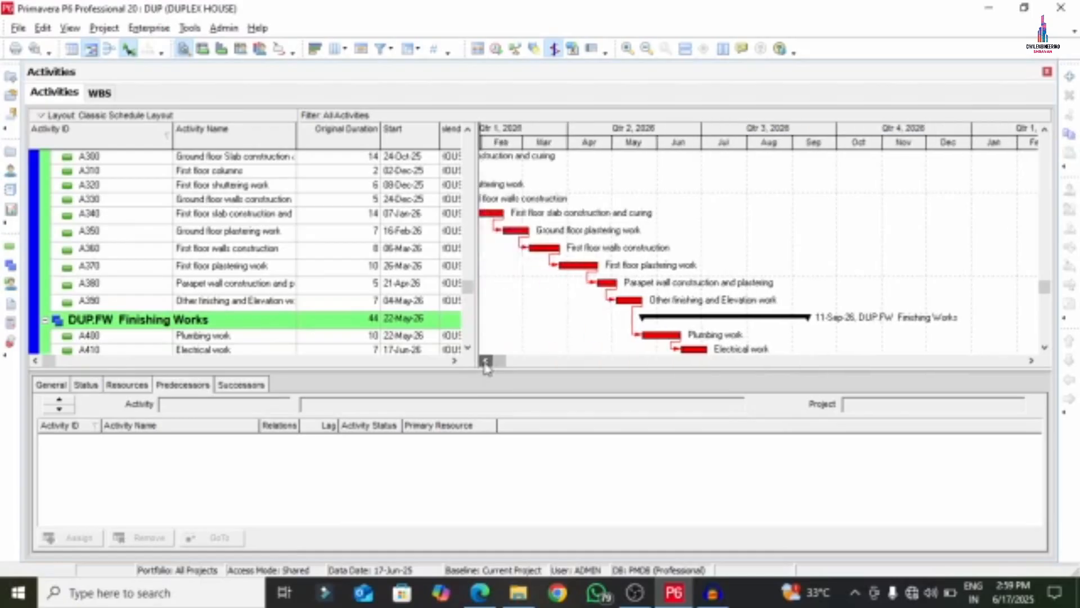
scroll(597, 273, up, 6)
click(486, 362)
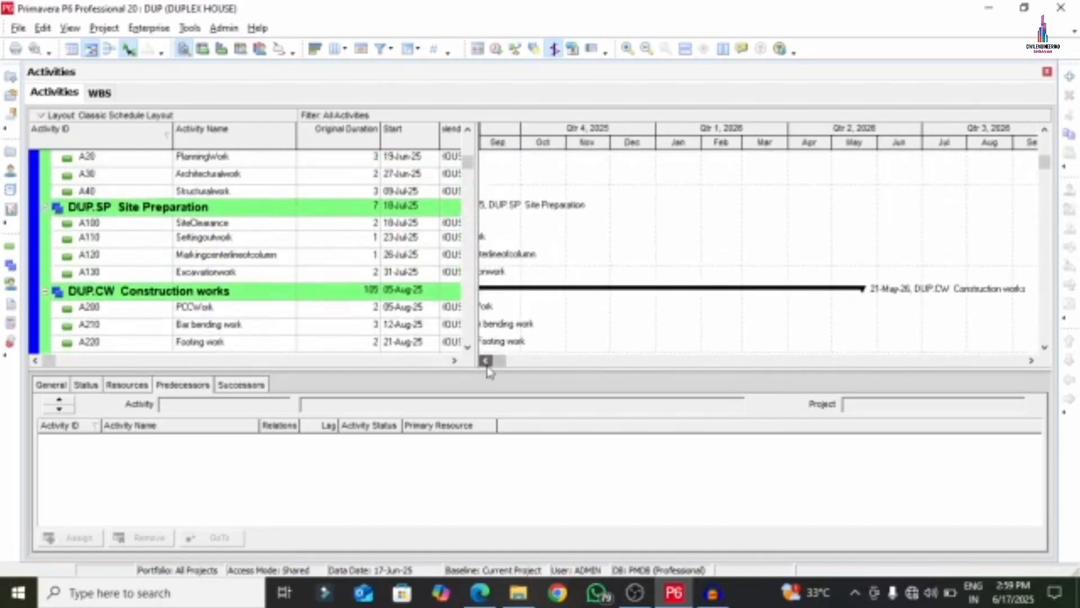
scroll(838, 214, up, 1)
scroll(839, 230, down, 10)
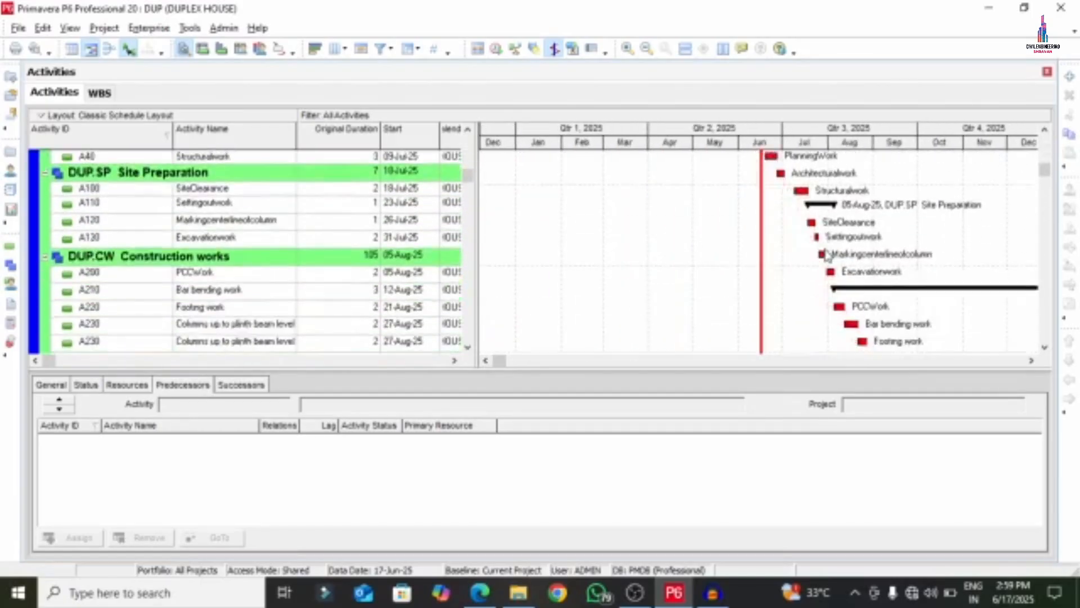
click(1032, 360)
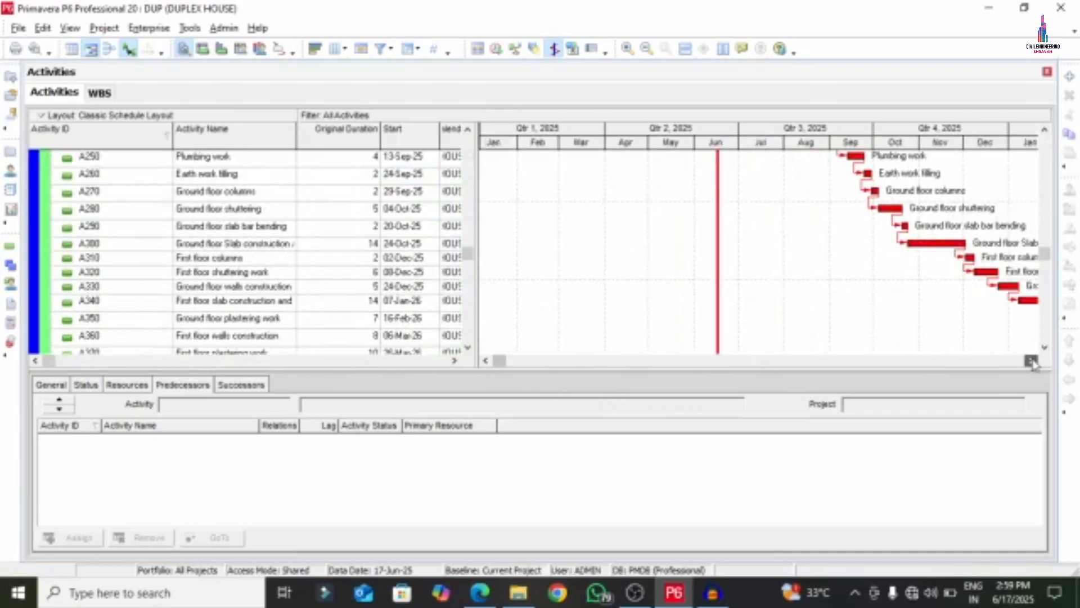
scroll(955, 326, down, 1)
scroll(955, 326, down, 2)
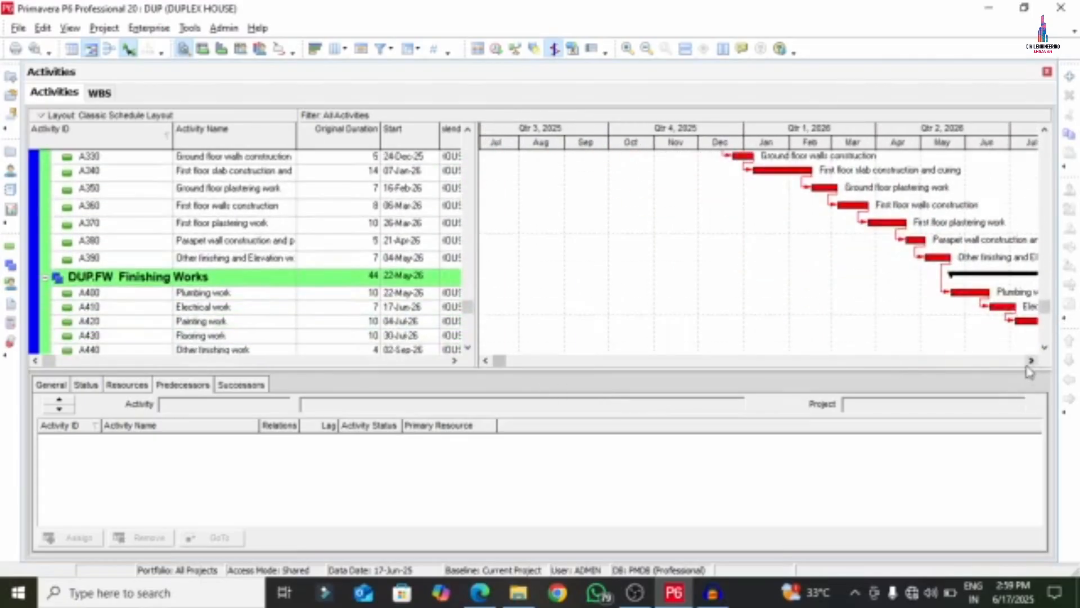
click(1032, 360)
scroll(889, 332, down, 2)
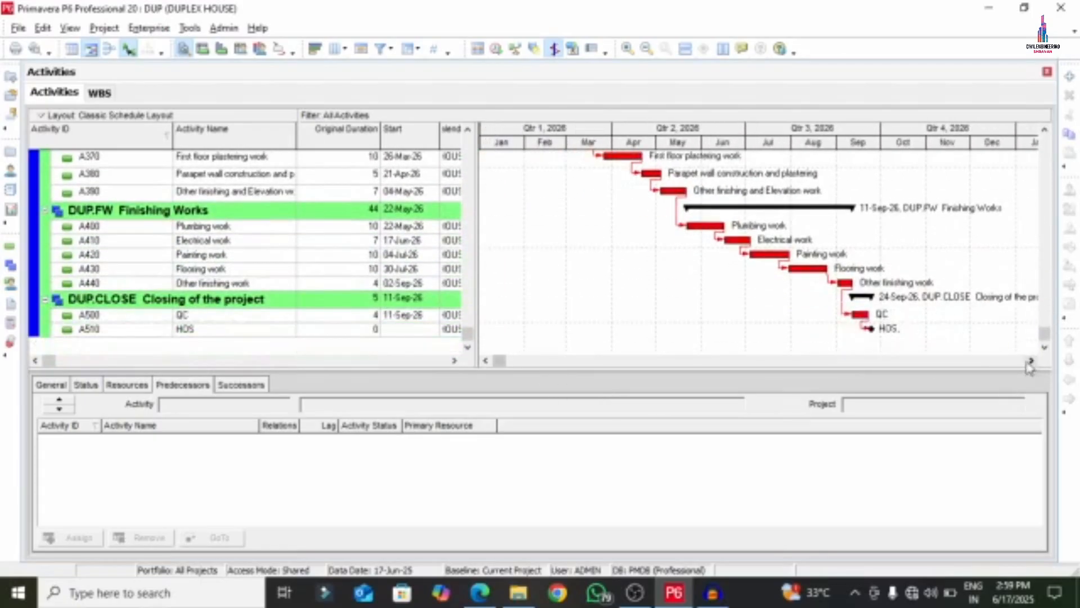
scroll(830, 321, up, 8)
scroll(766, 322, up, 3)
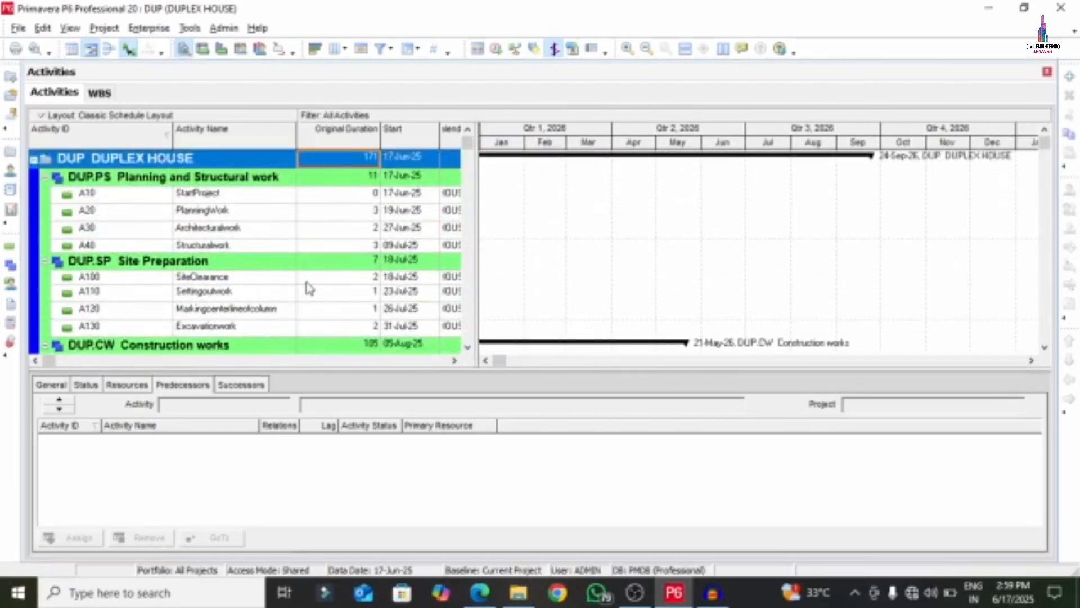